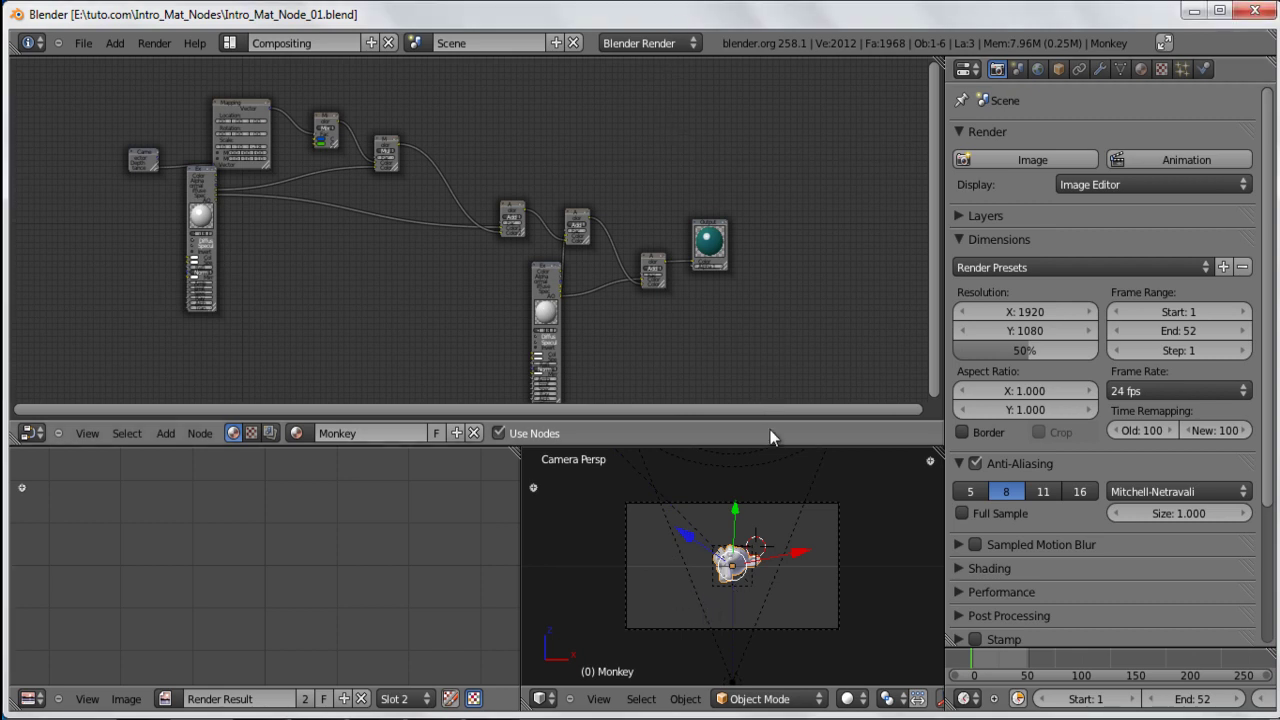
Step: Render the finished monkey material scene at frame 0 and again at frame 40 for comparison
key(F12)
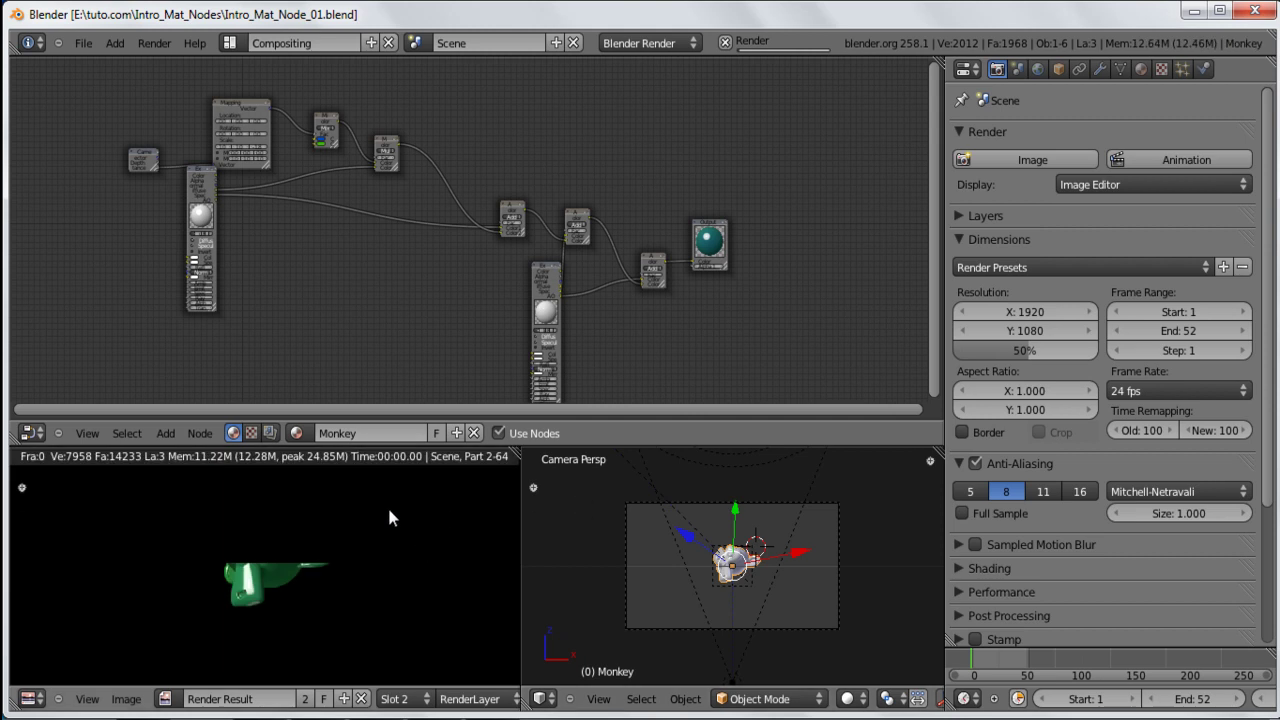
click(989, 662)
drag(1000, 659, 1016, 659)
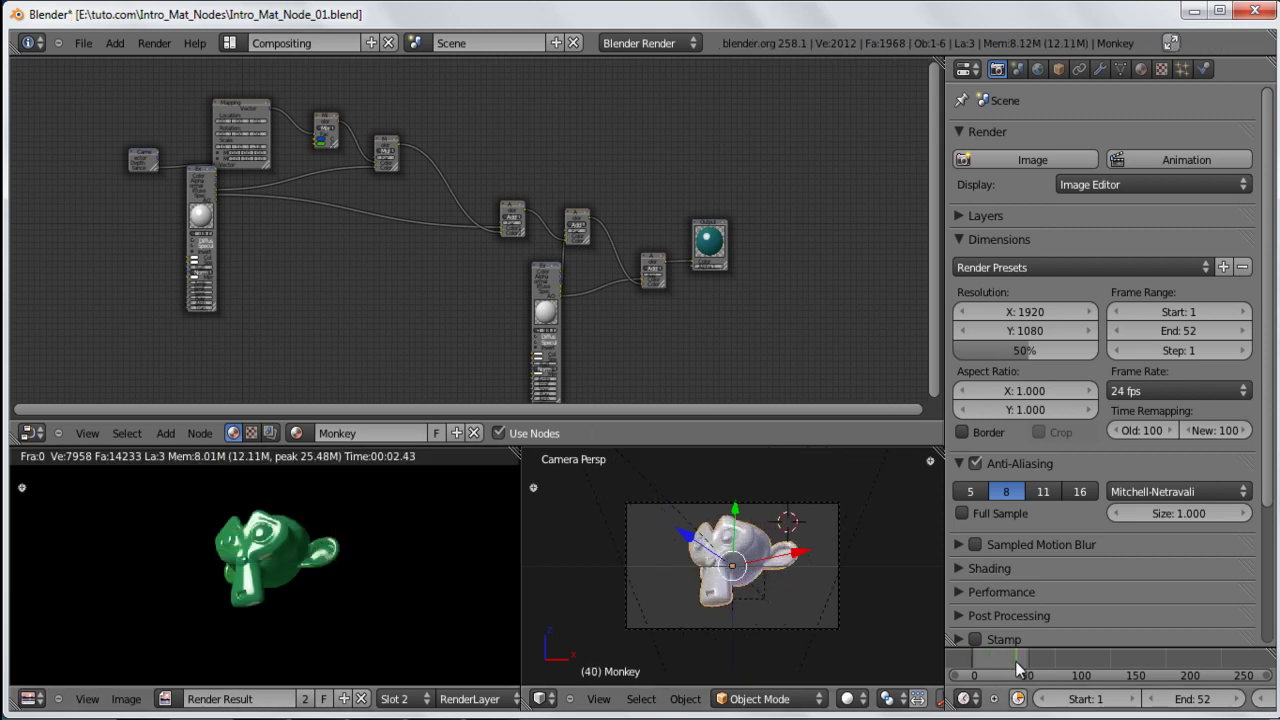
key(F12)
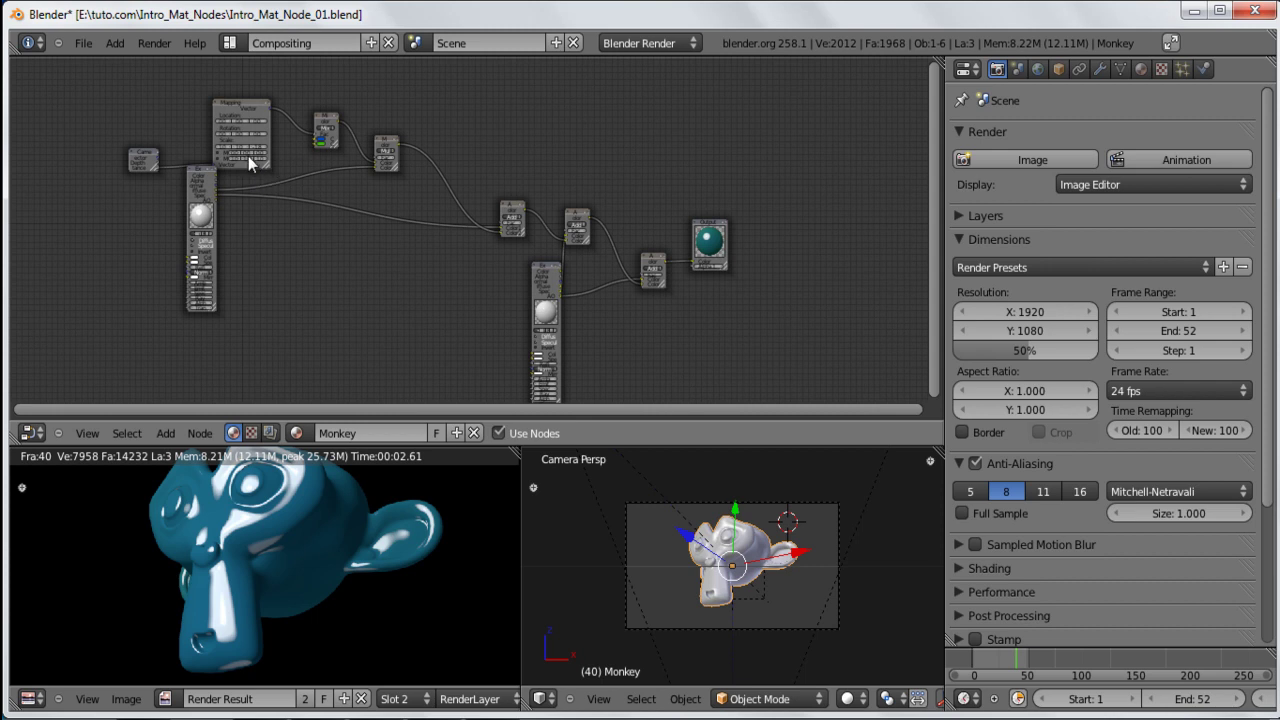
scroll(261, 140, up, 1)
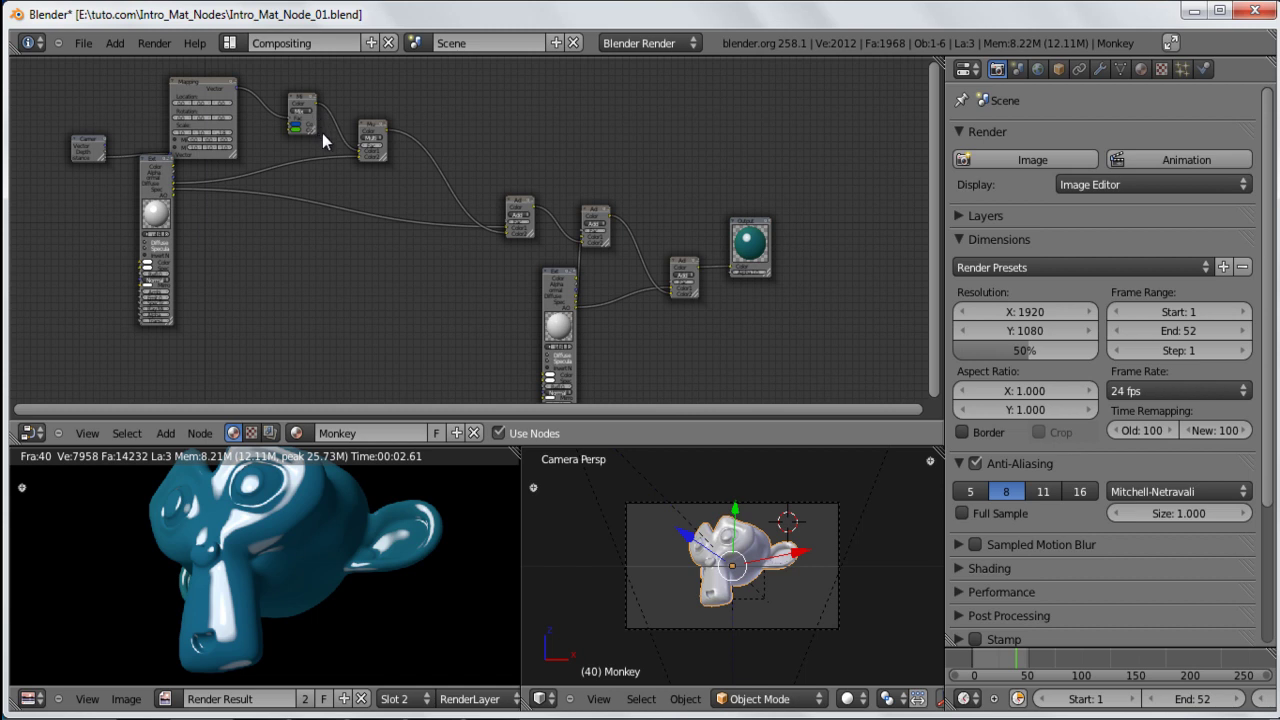
drag(140, 168, 145, 190)
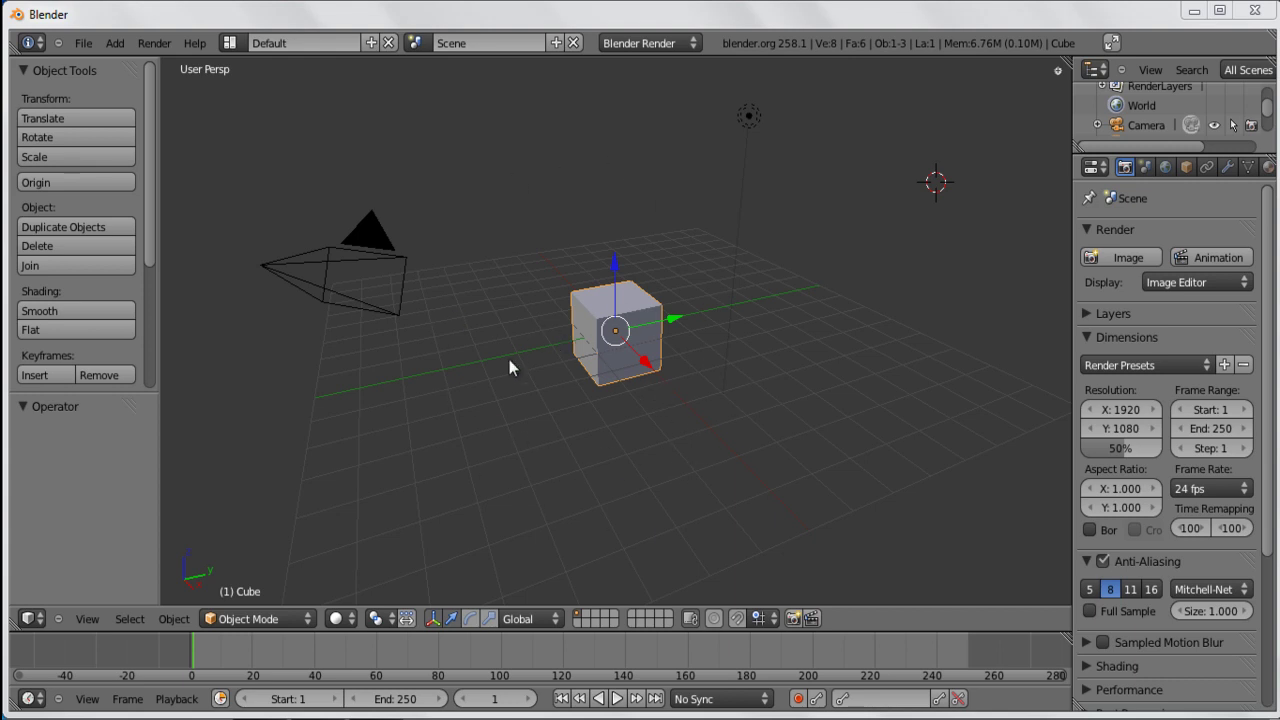
Step: Delete the default cube from the new scene and add a Monkey mesh
key(x)
click(645, 301)
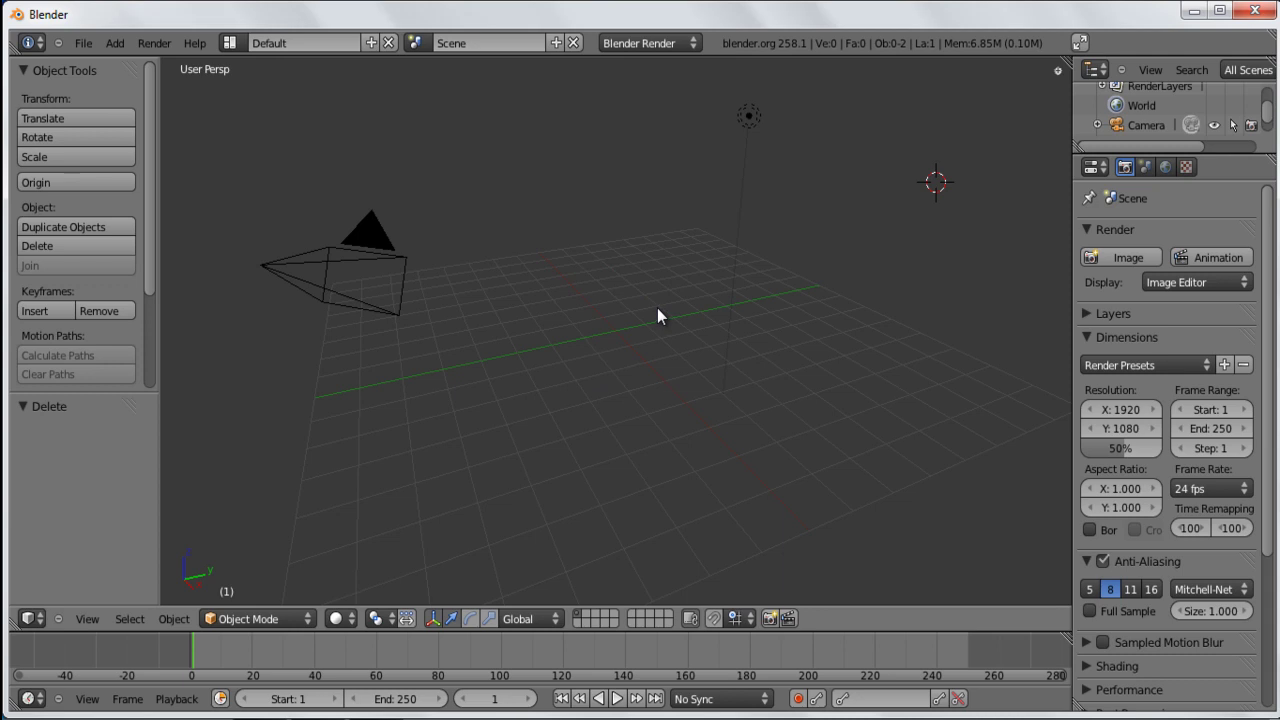
key(shift+a)
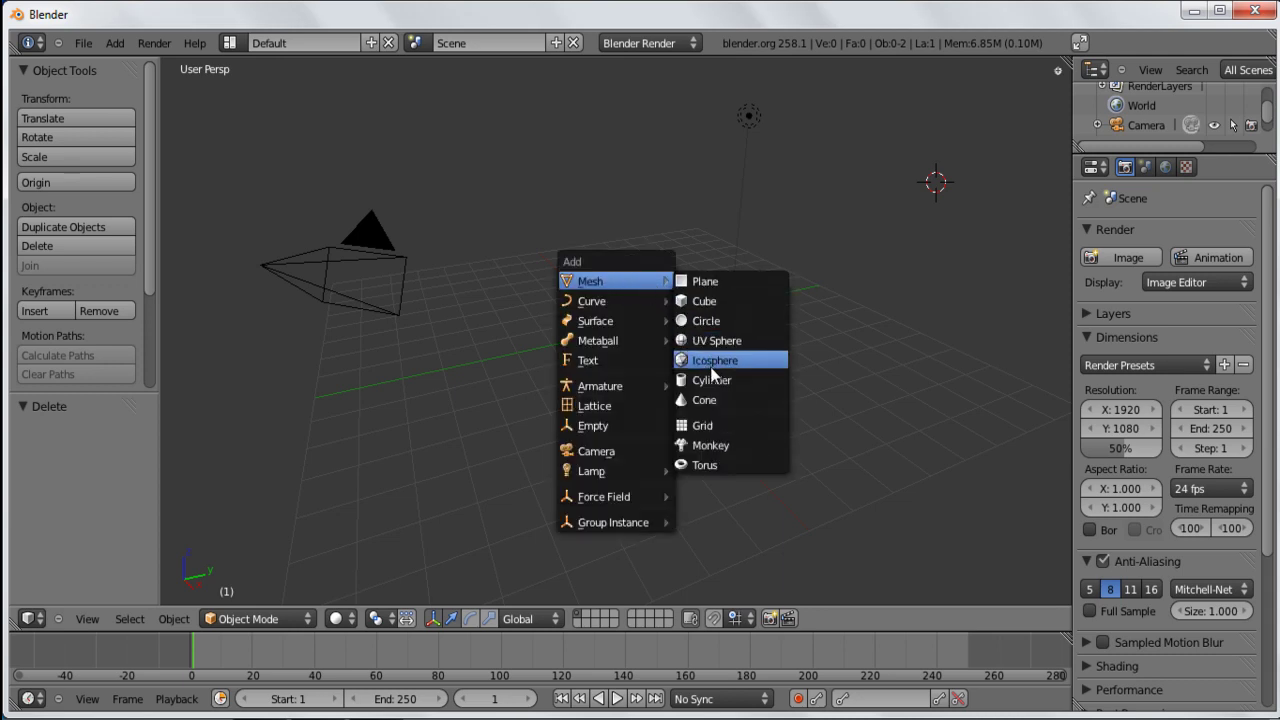
click(731, 447)
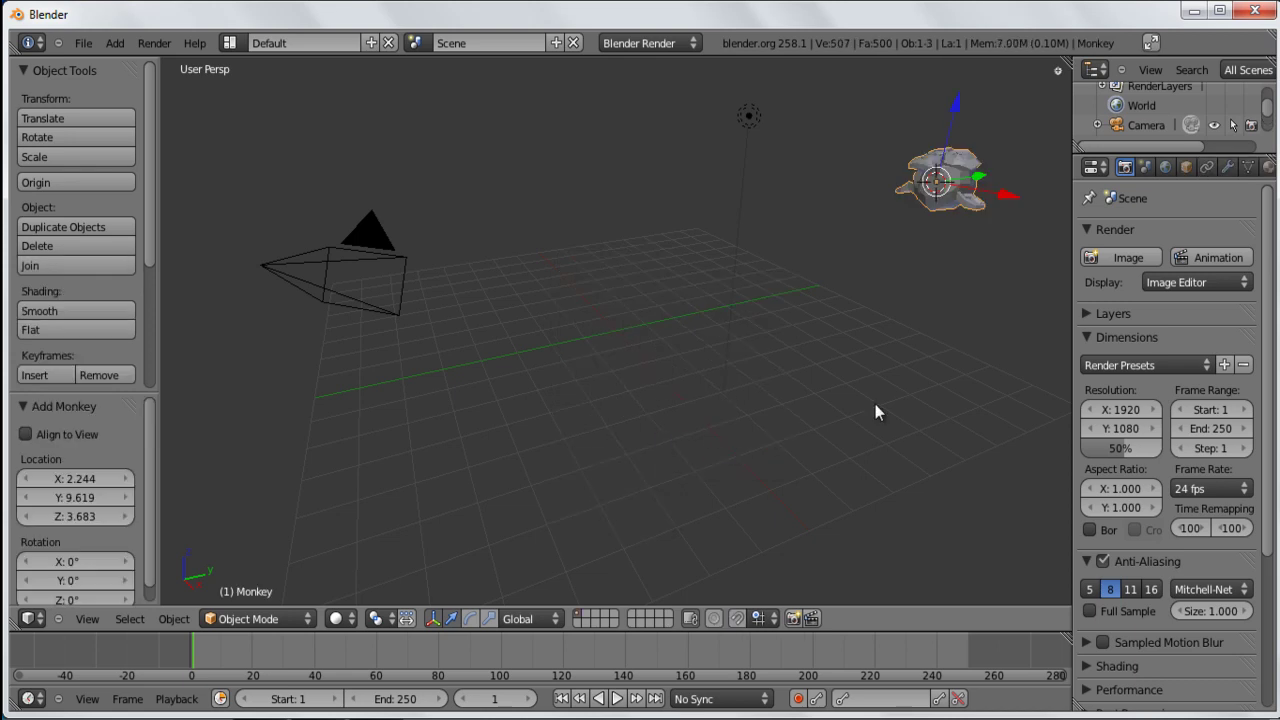
Step: Snap the 3D cursor to the scene center and snap the selected monkey to the cursor
scroll(781, 316, down, 2)
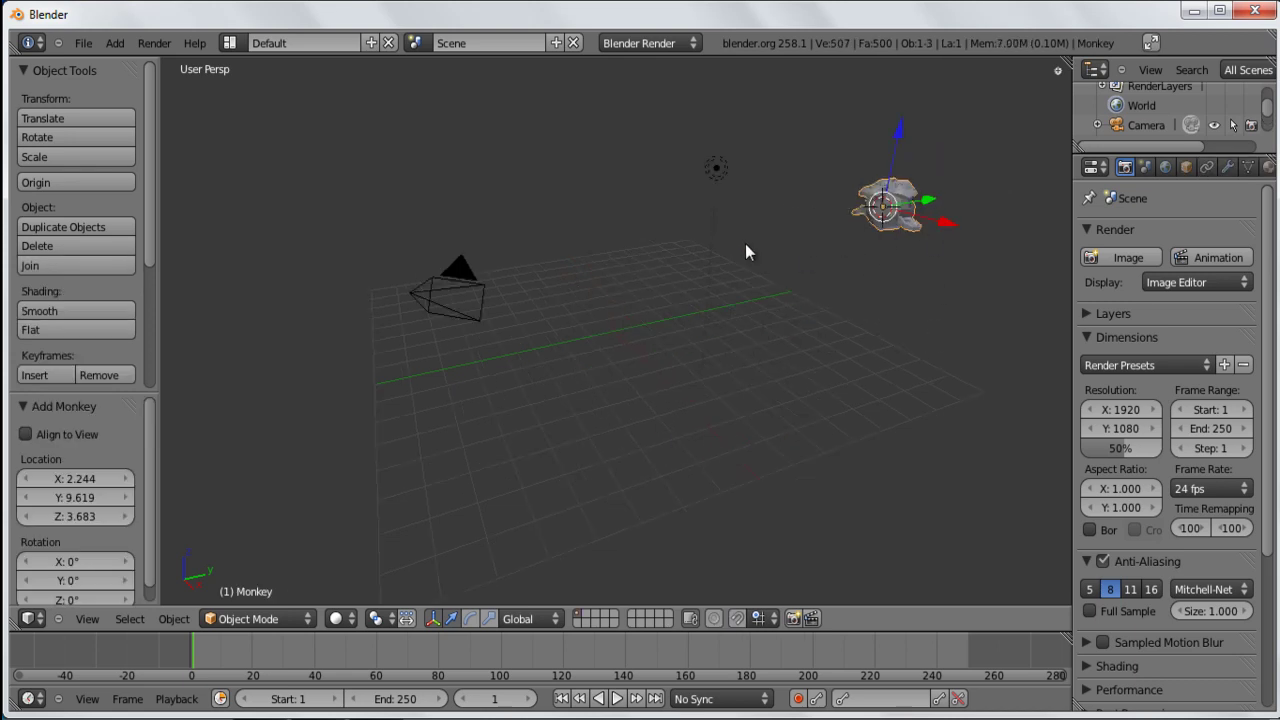
scroll(742, 284, up, 2)
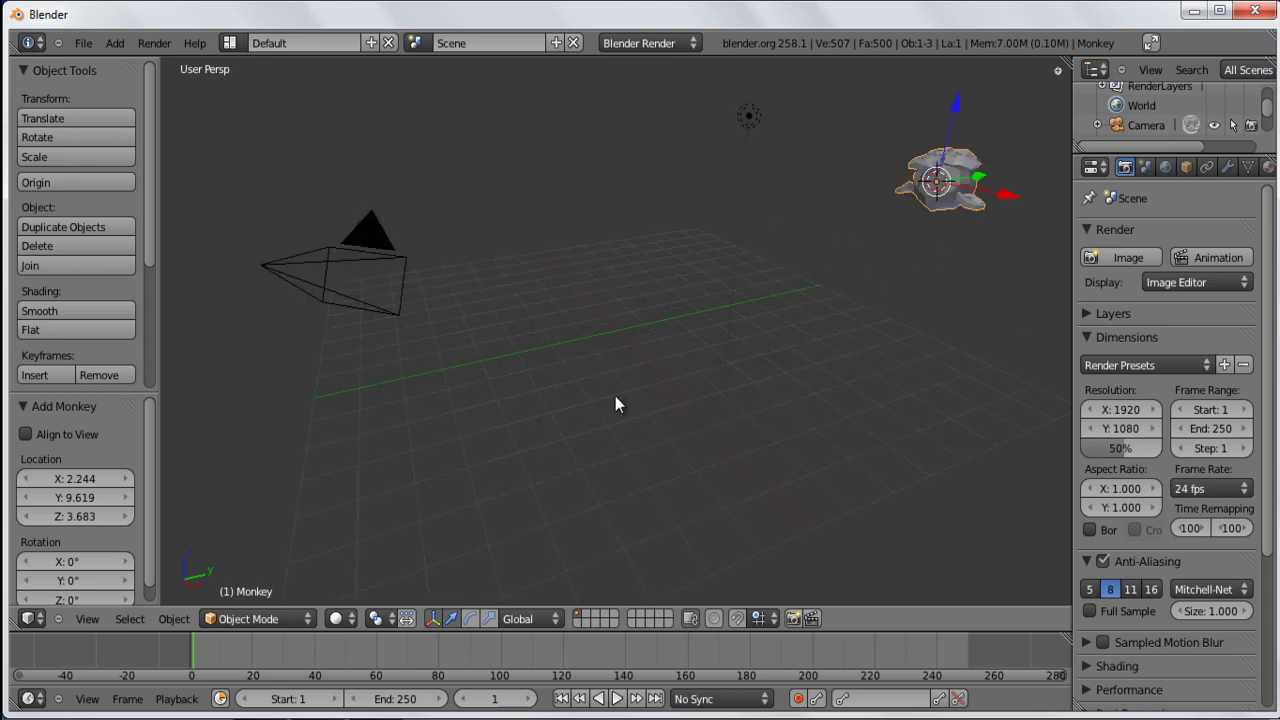
key(shift+s)
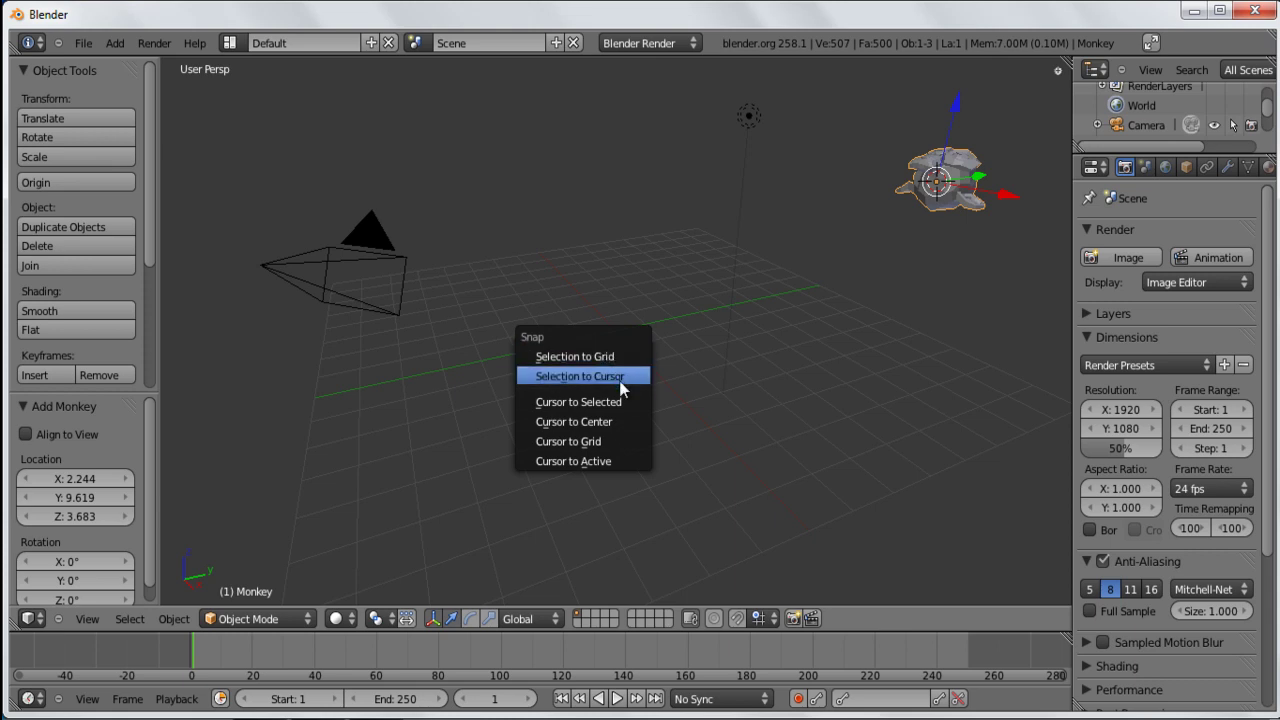
click(623, 421)
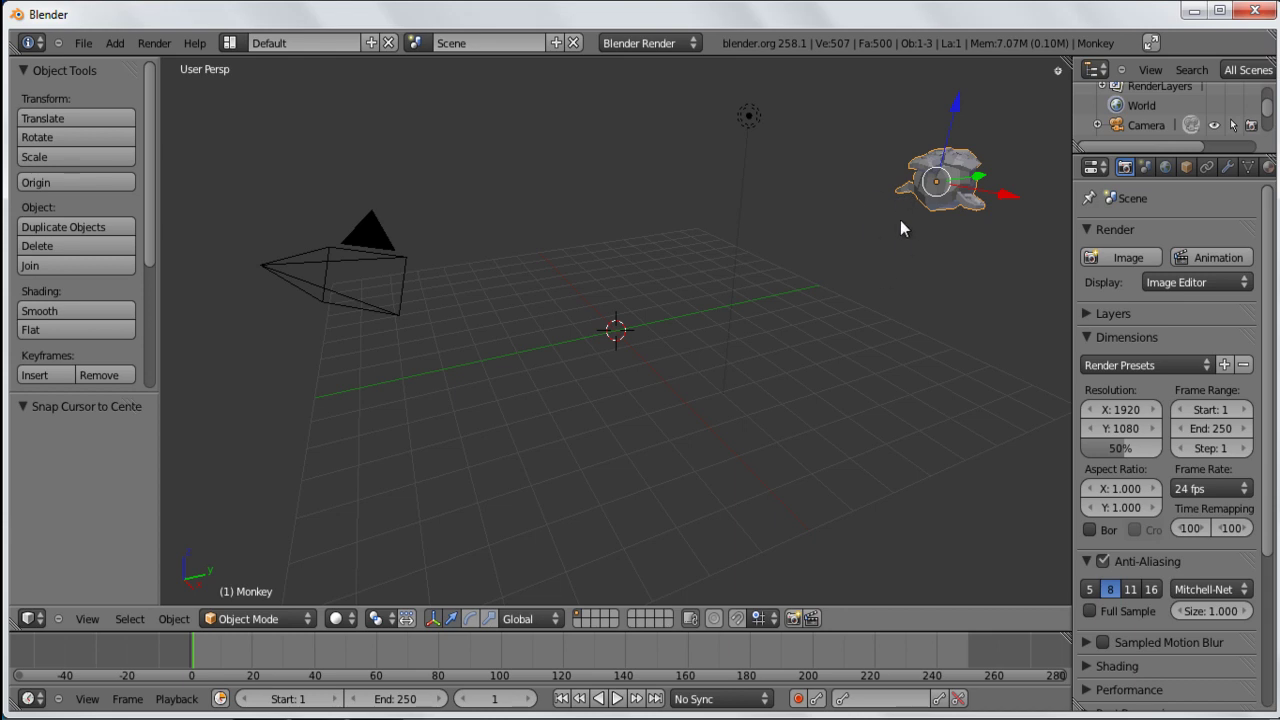
key(shift+s)
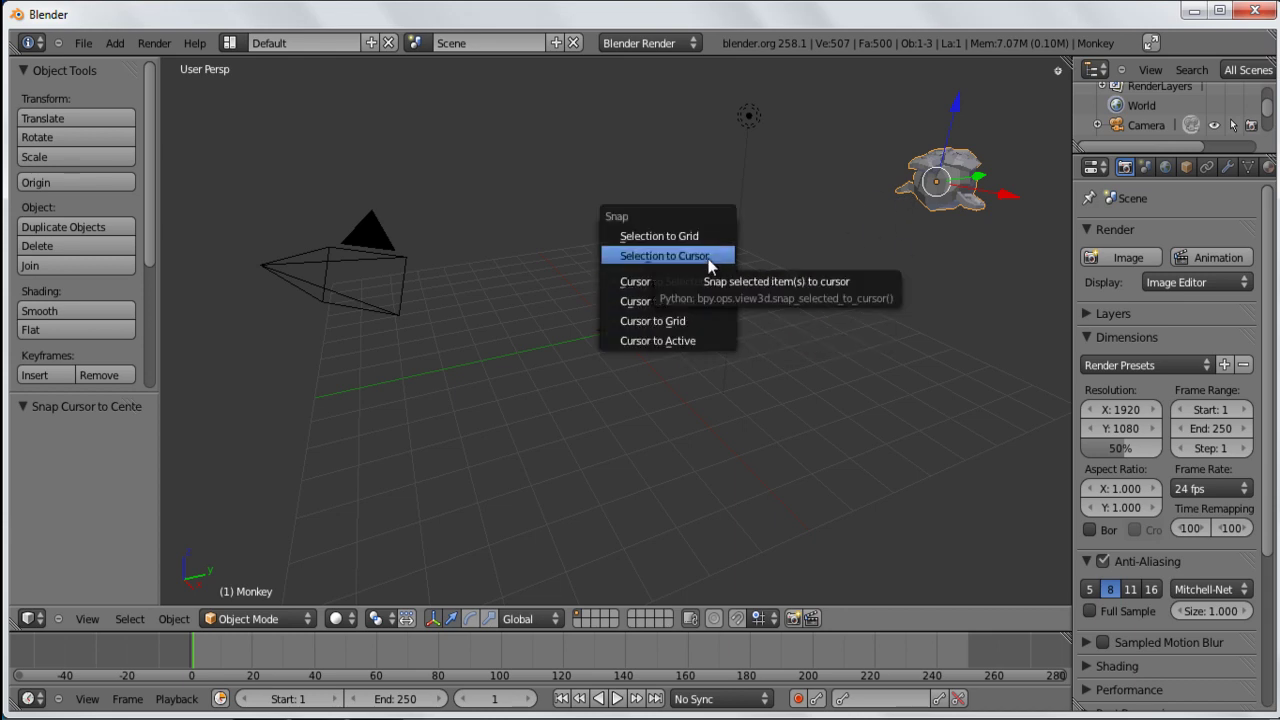
click(709, 258)
Step: Rotate the monkey 90° around the global X axis so that it stands upright
middle_drag(518, 440, 603, 467)
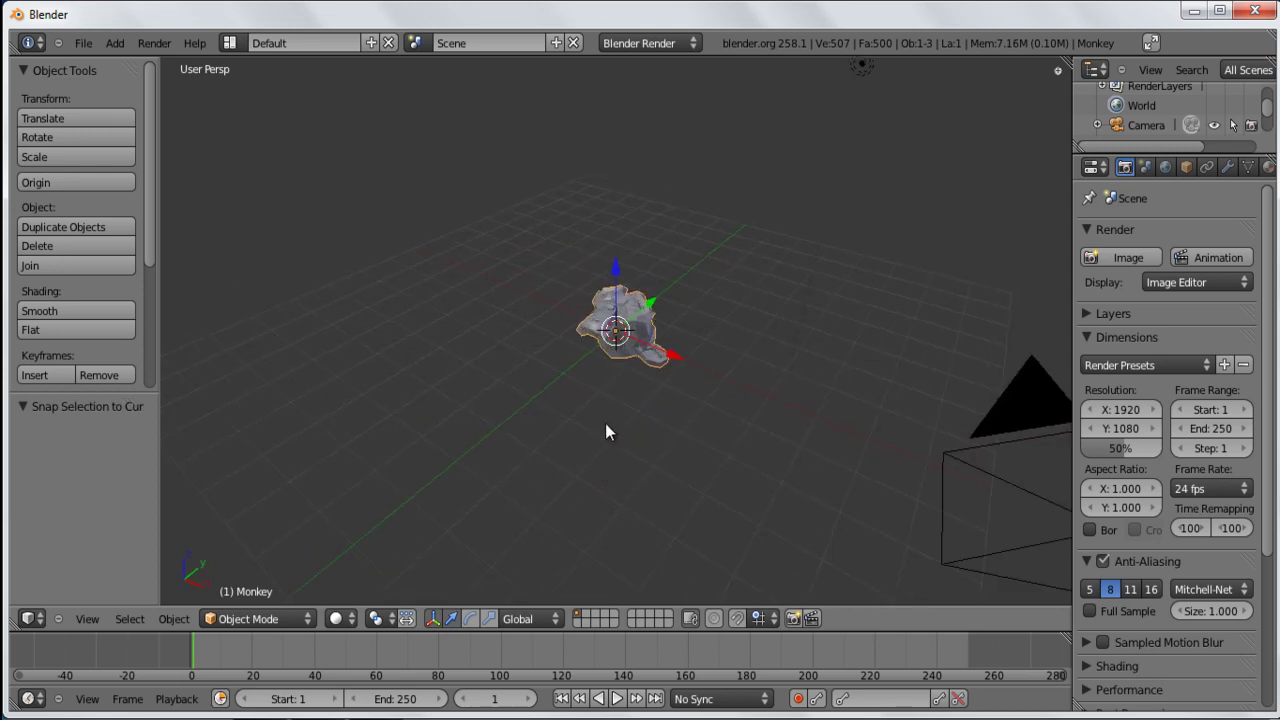
key(r)
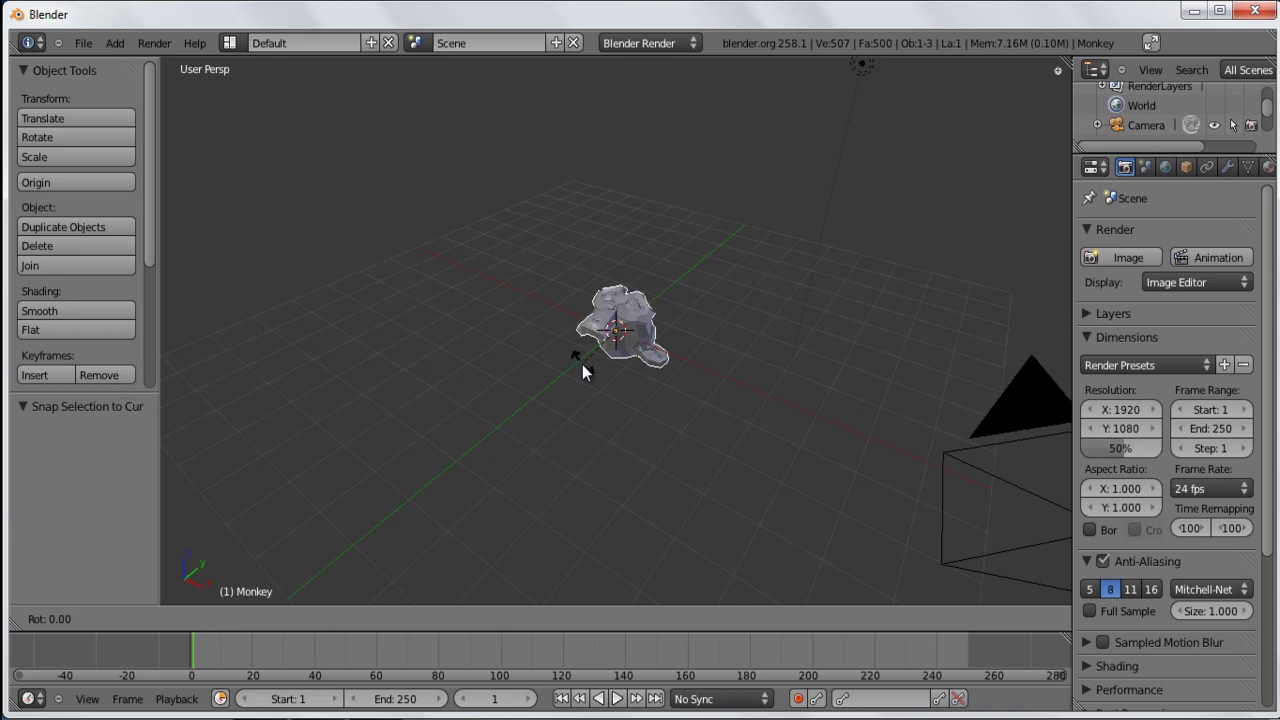
click(581, 364)
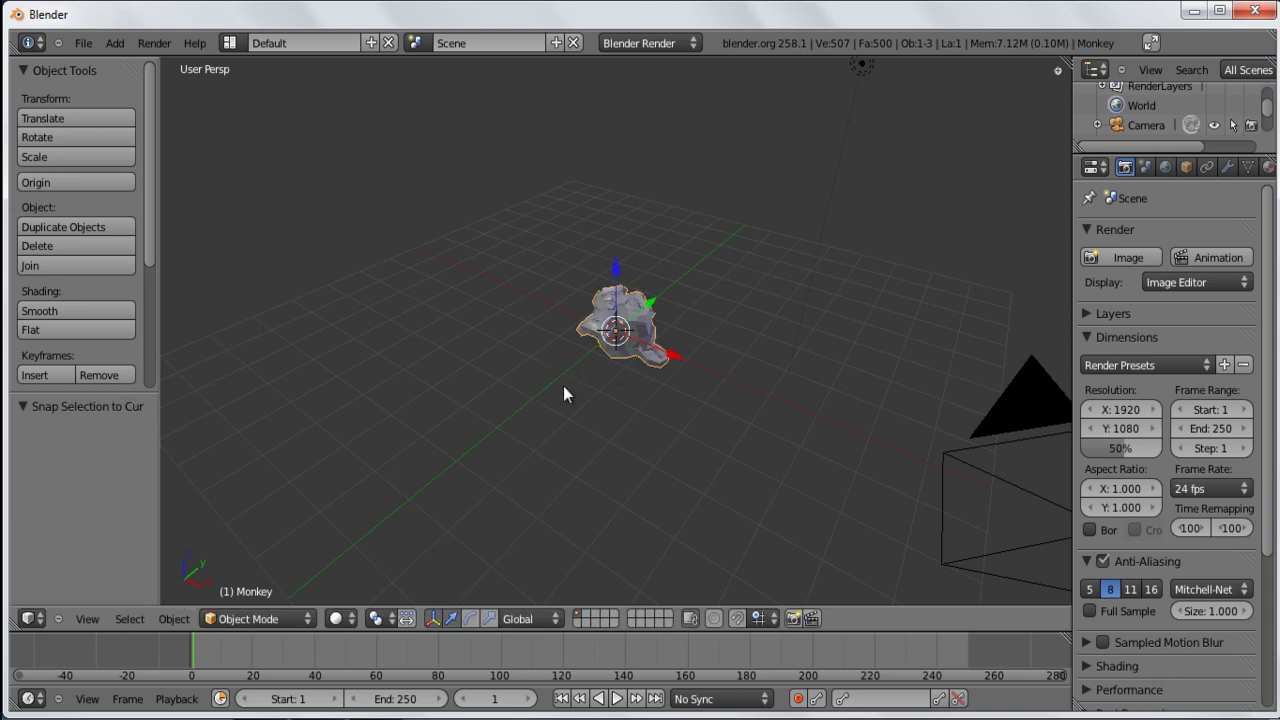
text(rx90)
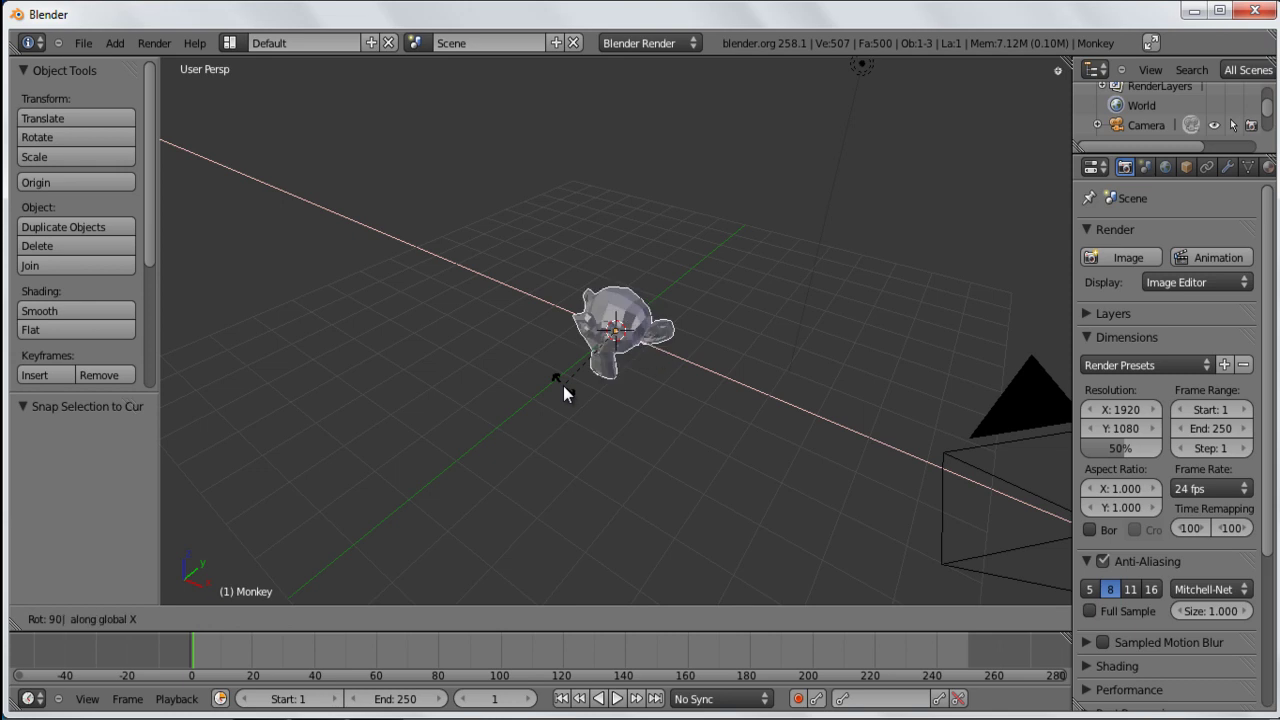
key(Return)
middle_drag(615, 457, 688, 400)
scroll(619, 454, up, 3)
middle_drag(629, 480, 603, 471)
scroll(556, 459, down, 4)
middle_drag(494, 442, 466, 429)
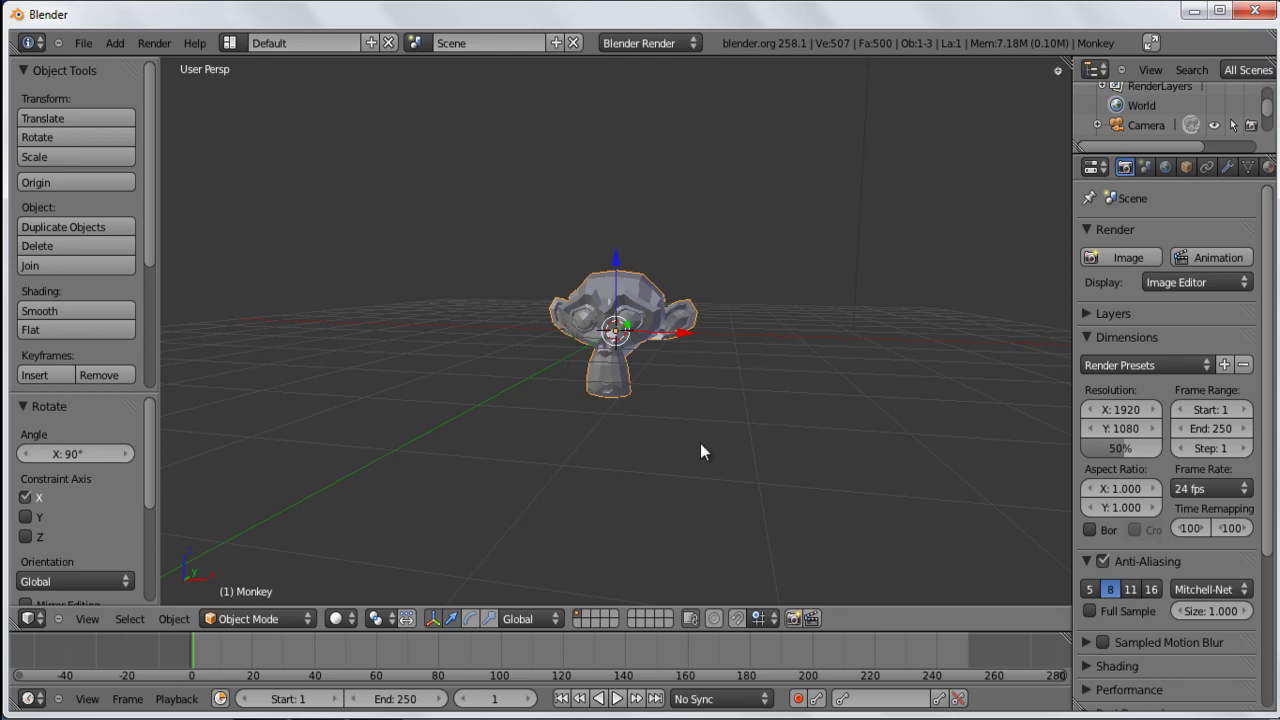
Step: Open the user preferences, check the input settings for numpad emulation, and close them
click(84, 43)
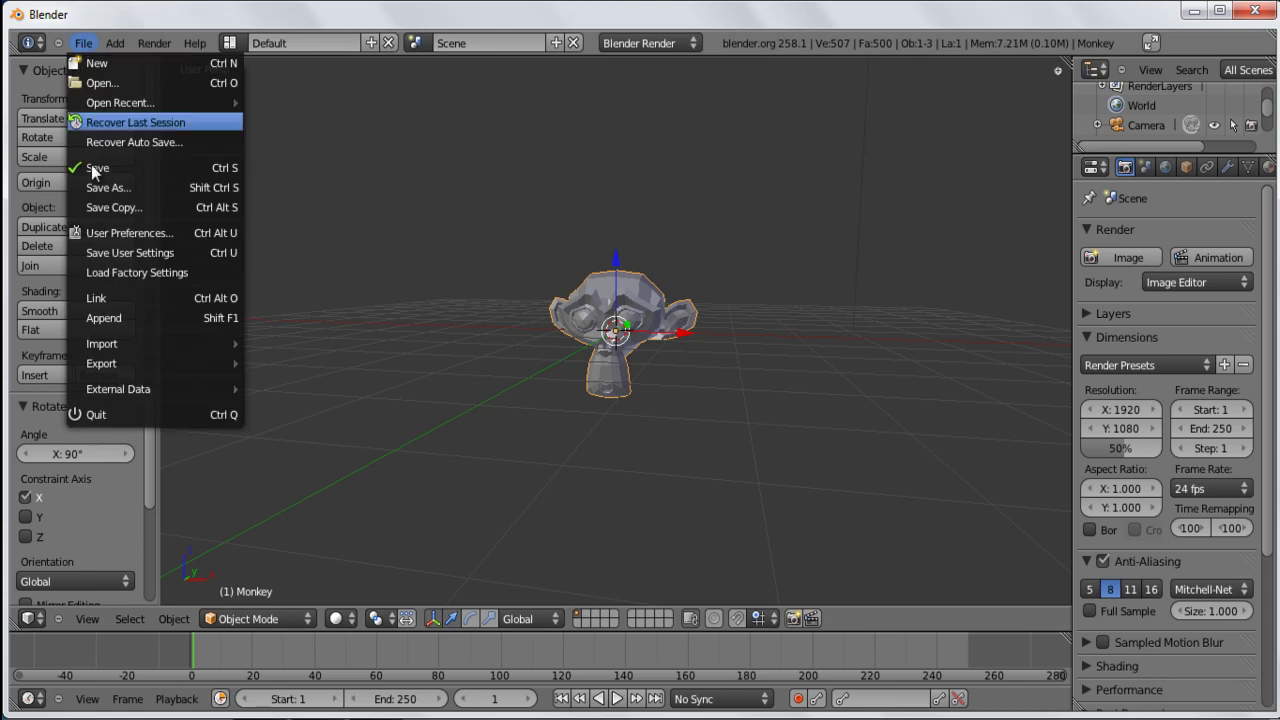
click(144, 229)
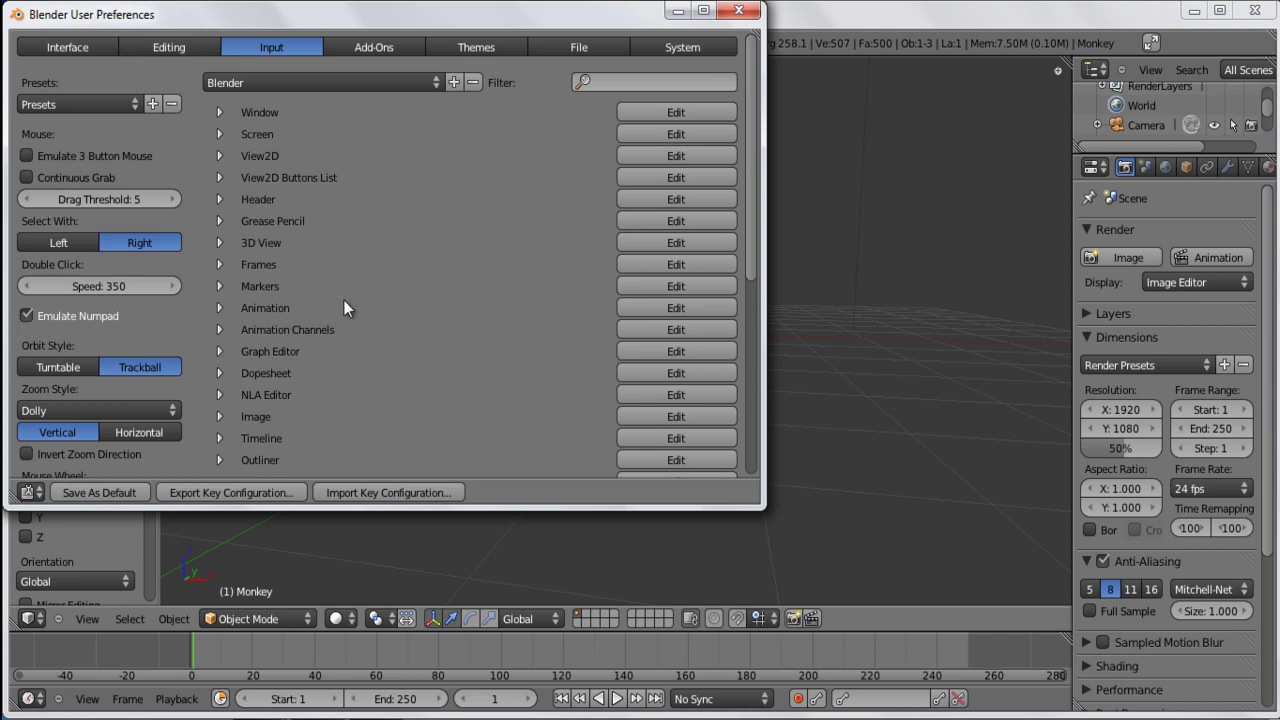
drag(502, 27, 534, 75)
click(771, 59)
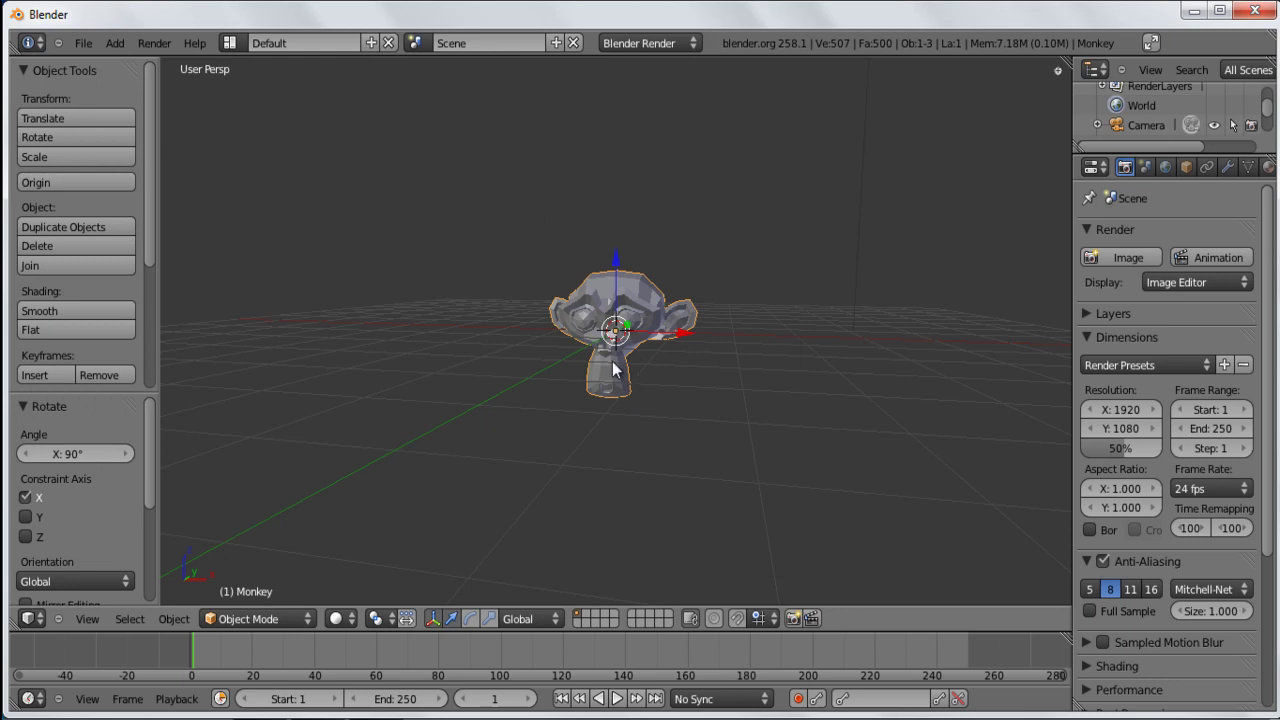
Step: Show the monkey from the front and switch the 3D view to orthographic projection
key(KP_1)
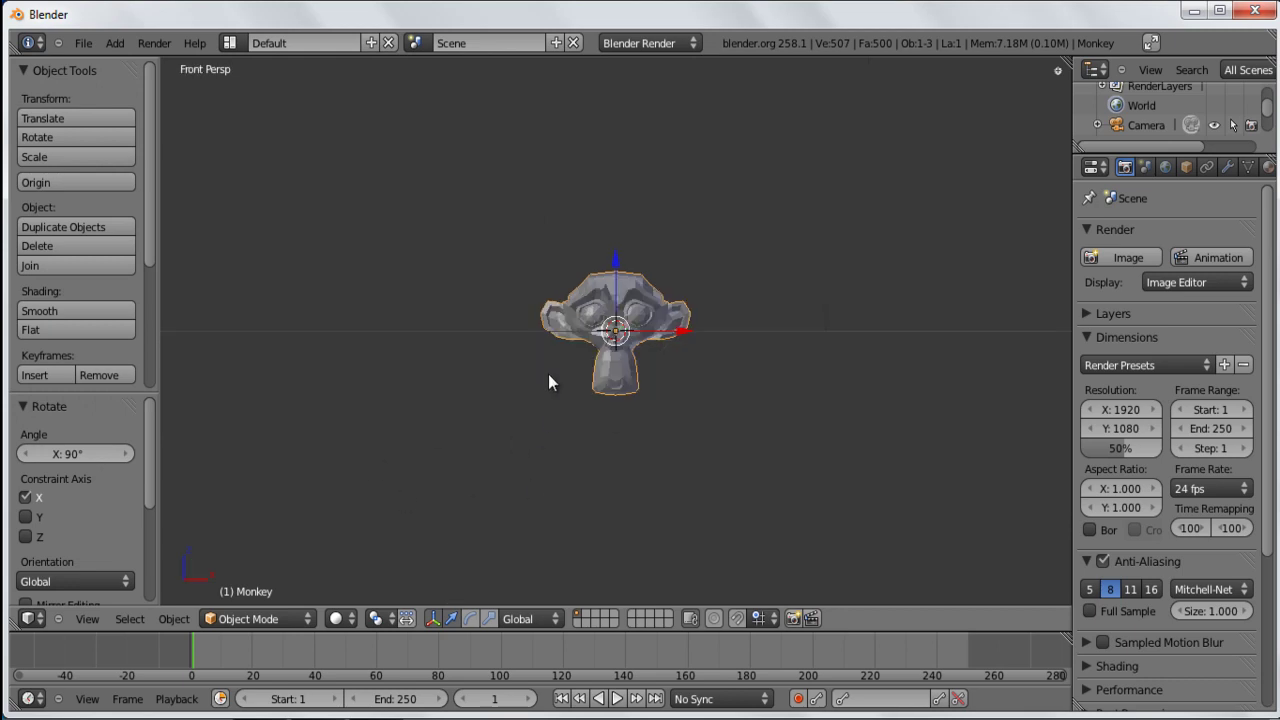
middle_drag(745, 318, 479, 457)
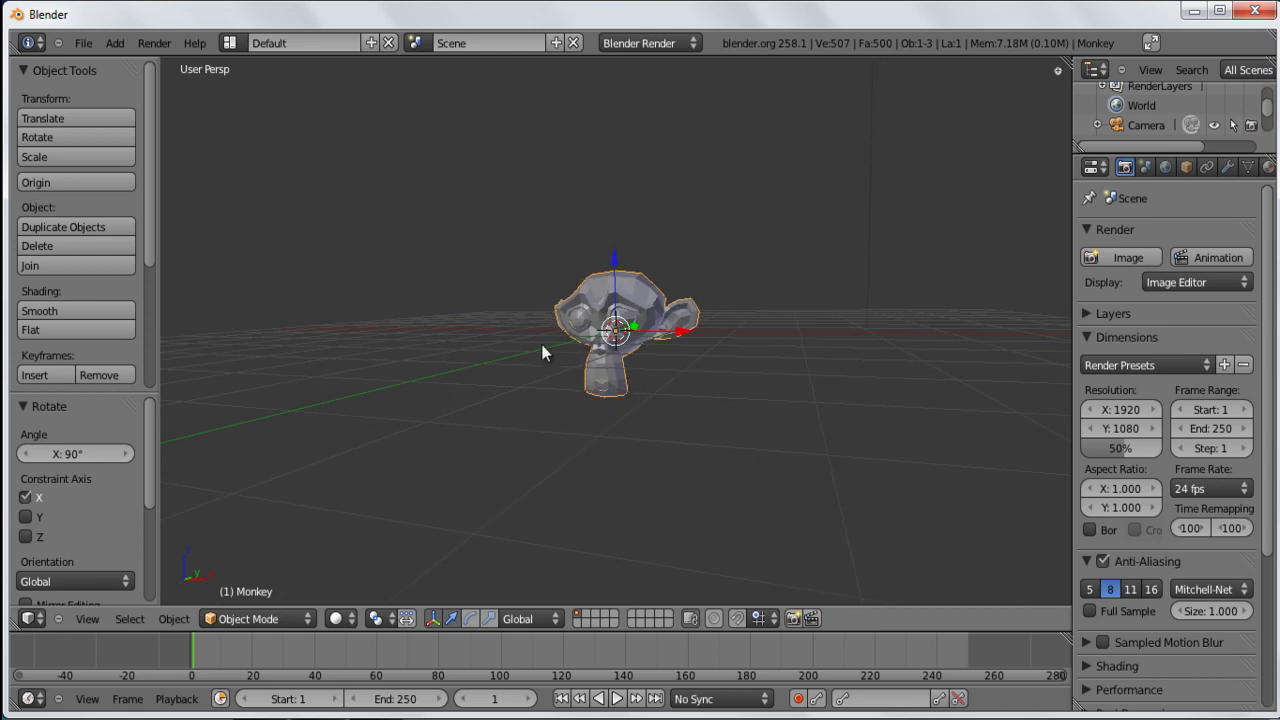
key(KP_1)
scroll(630, 372, up, 2)
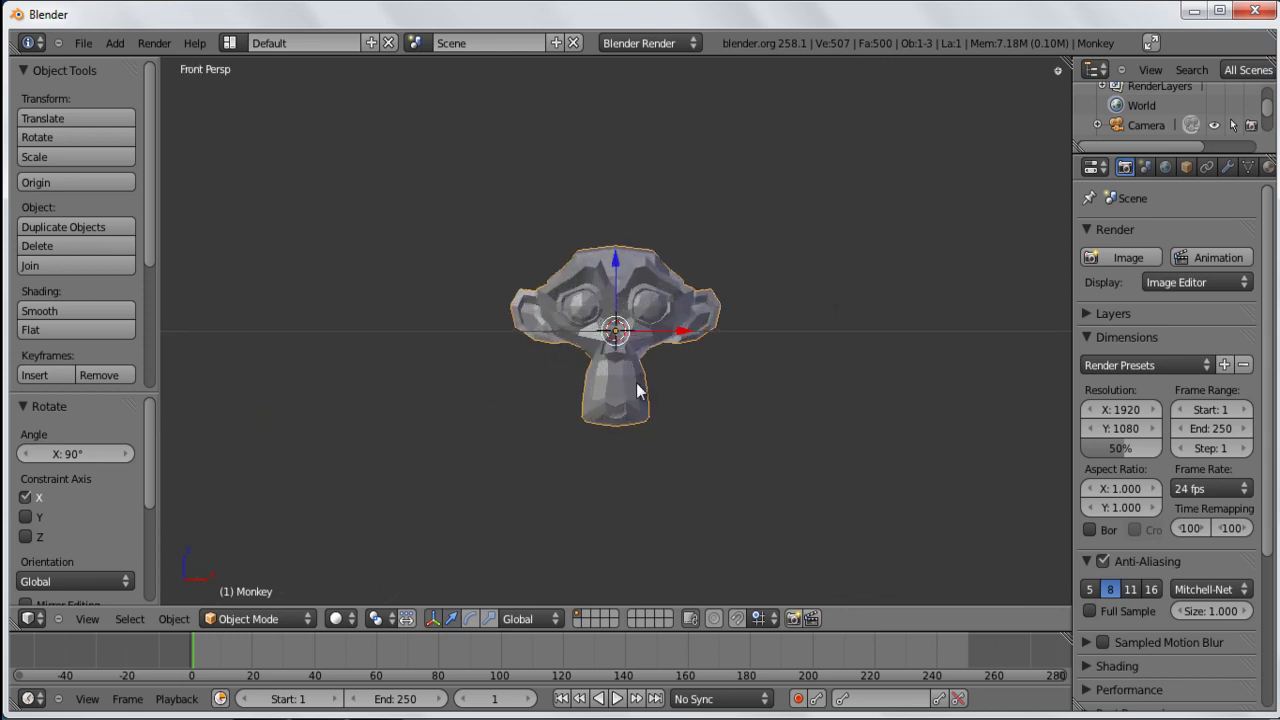
key(KP_5)
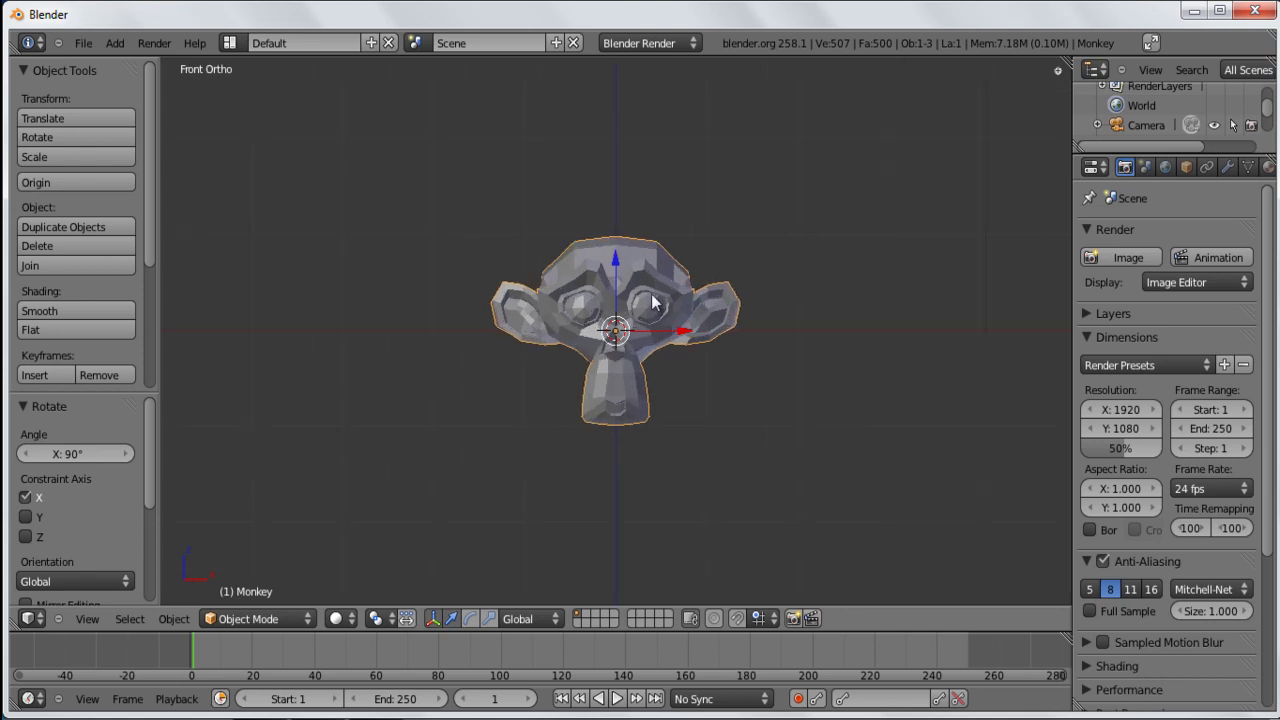
Step: Select the camera and clear both its location and its rotation
middle_drag(677, 374, 560, 451)
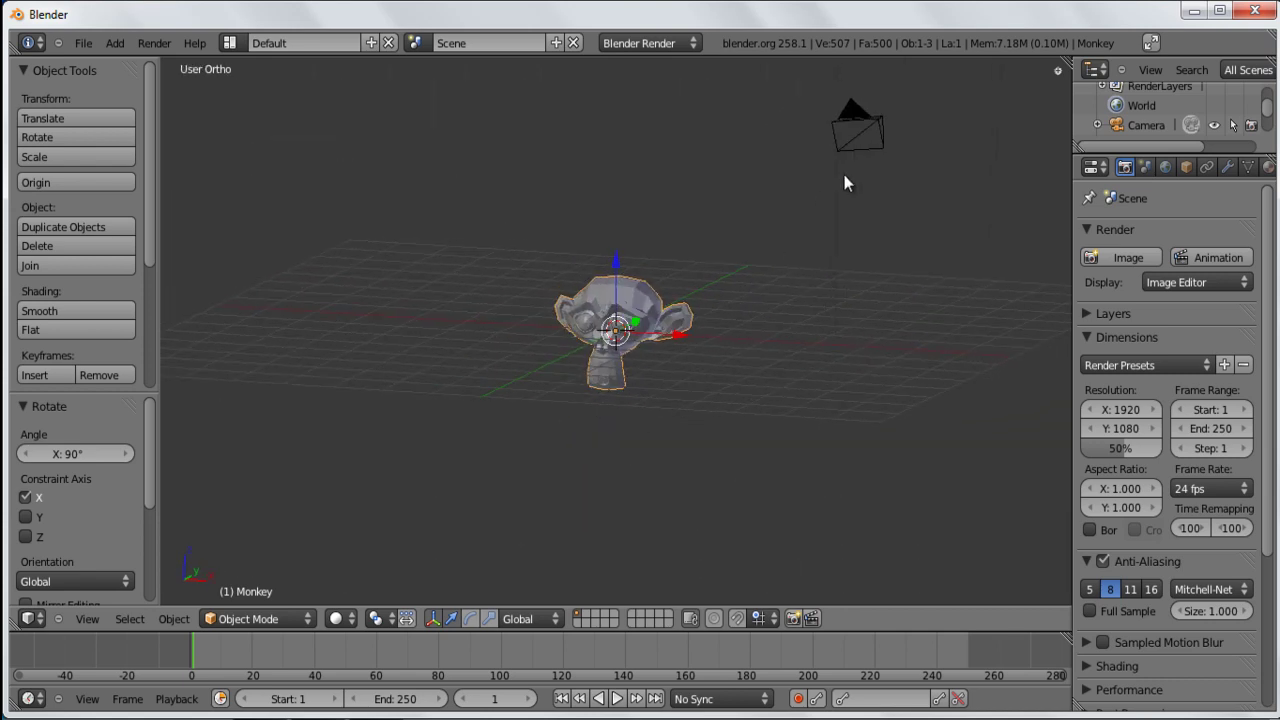
right_click(869, 118)
middle_drag(719, 175, 588, 404)
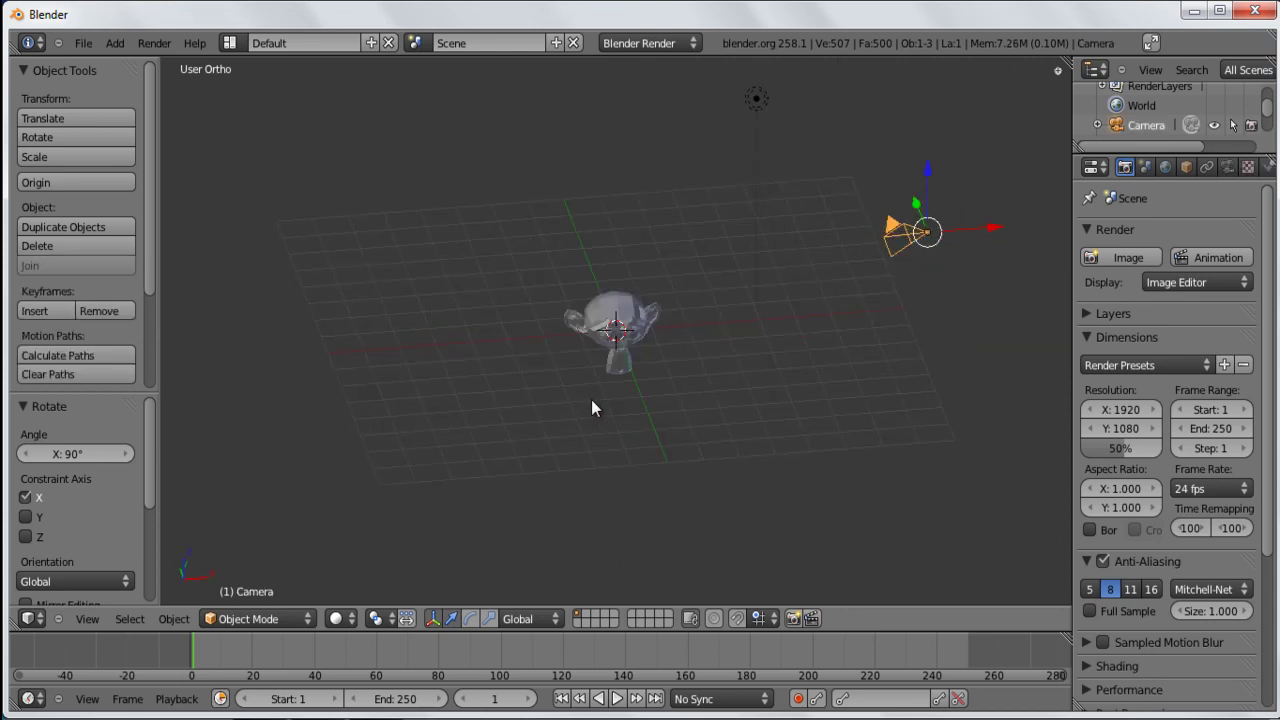
key(alt+g)
middle_drag(534, 378, 570, 396)
scroll(570, 396, up, 3)
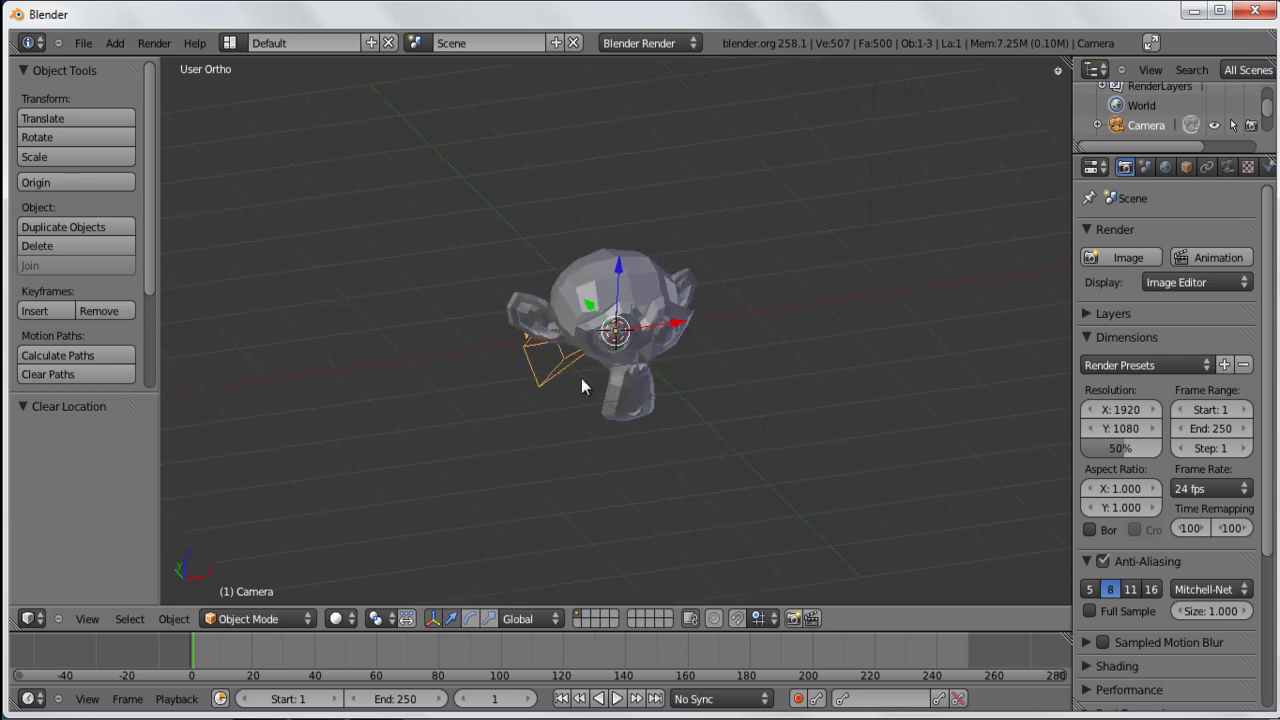
key(alt+r)
middle_drag(526, 408, 603, 378)
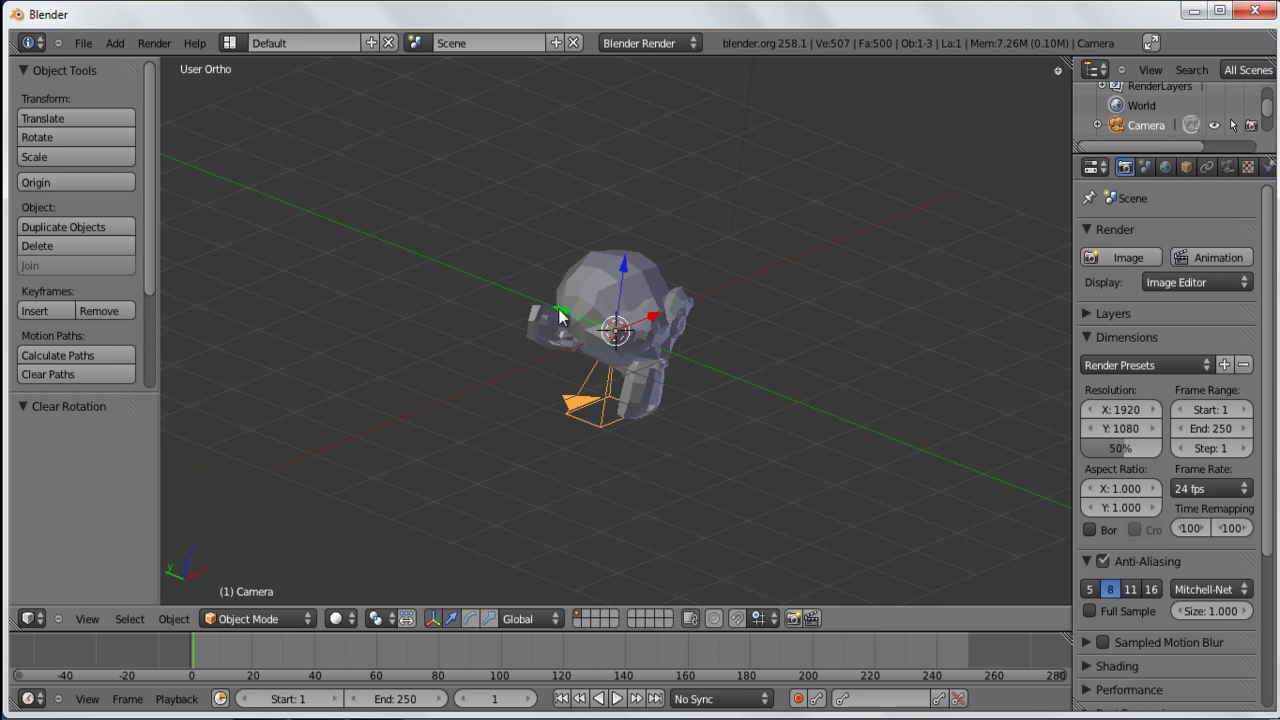
Step: Move the camera about -4.713 units along the Y axis, in front of the monkey
key(g)
key(y)
click(851, 412)
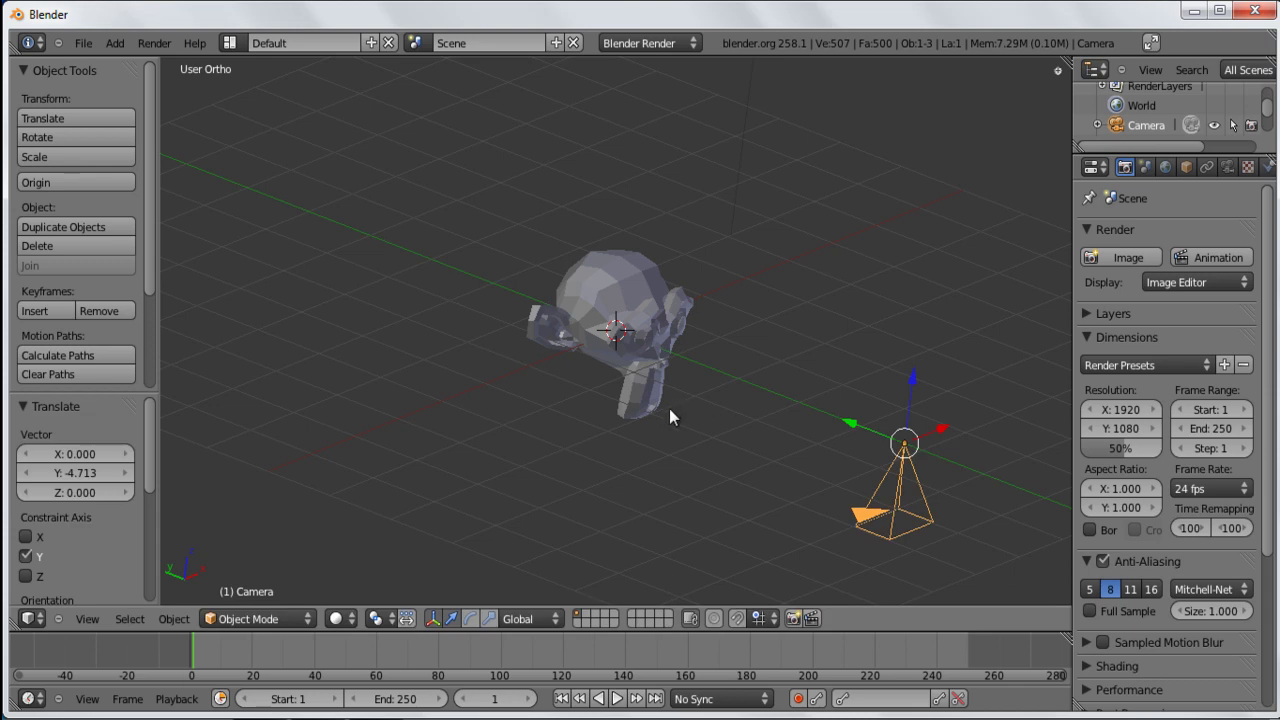
Step: Set the transform orientation to Local and rotate the camera 90° around the X axis to face the monkey
scroll(700, 480, down, 1)
middle_drag(764, 506, 726, 478)
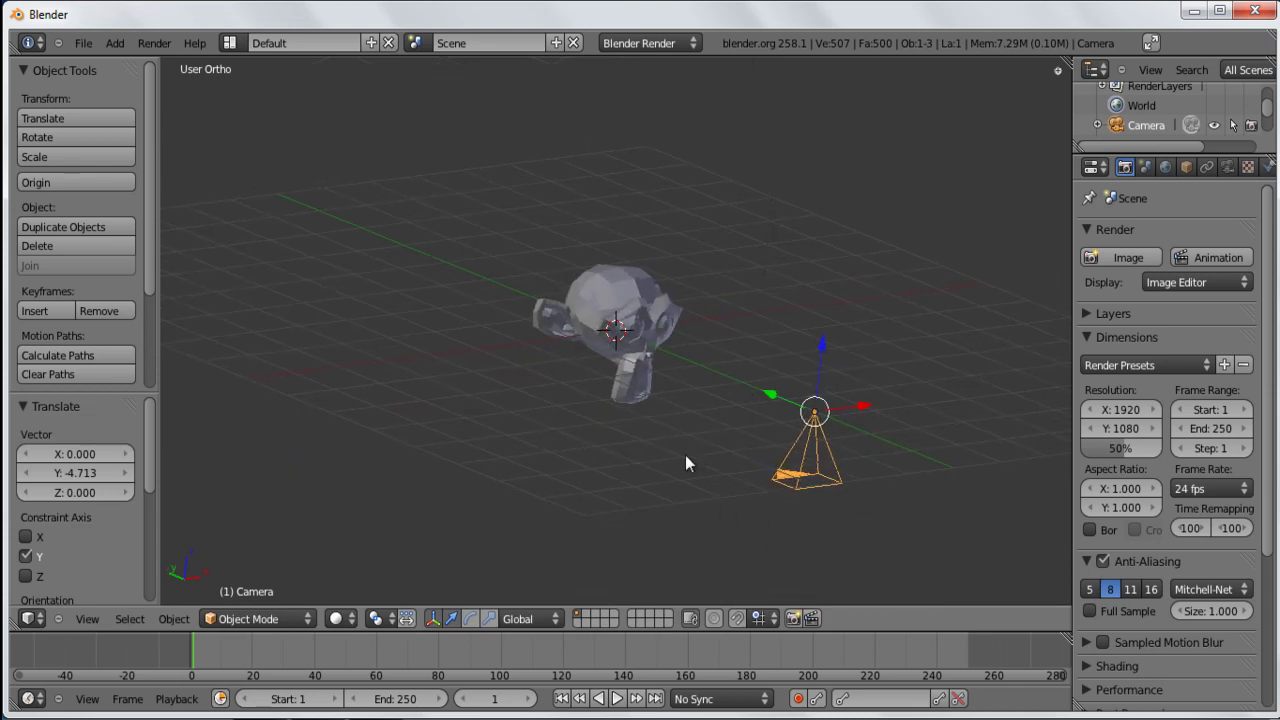
click(529, 620)
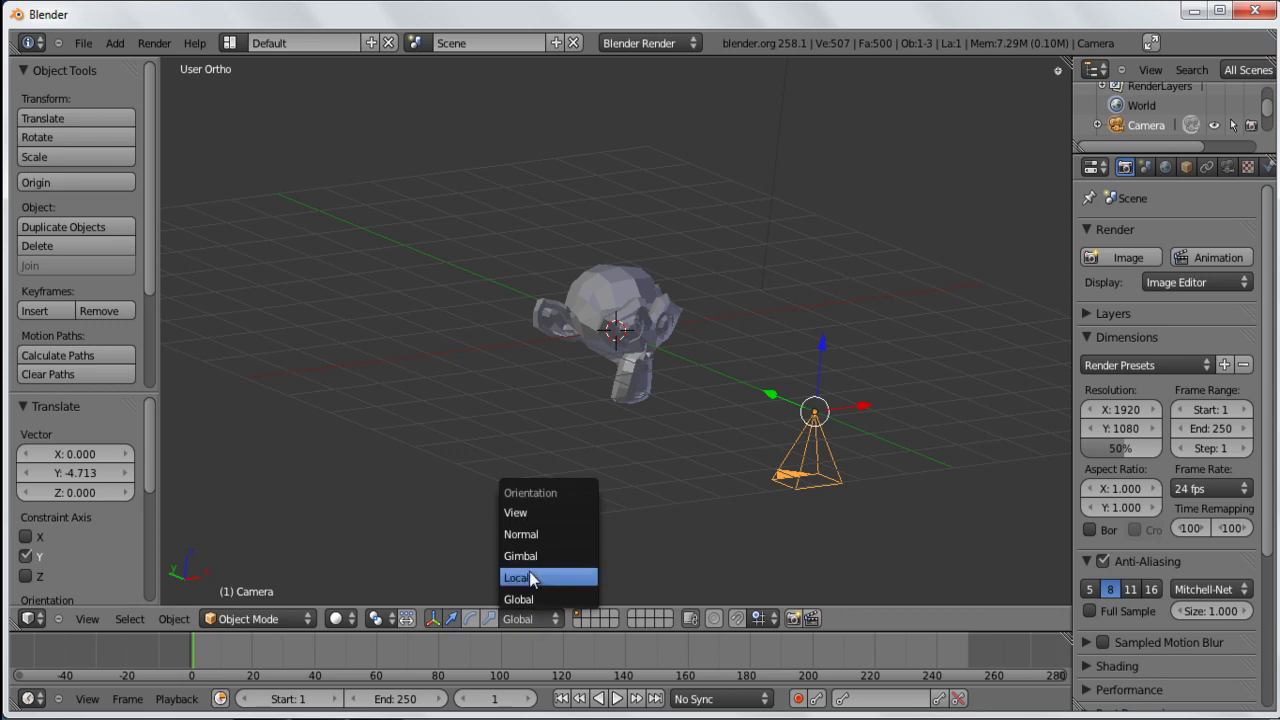
click(536, 573)
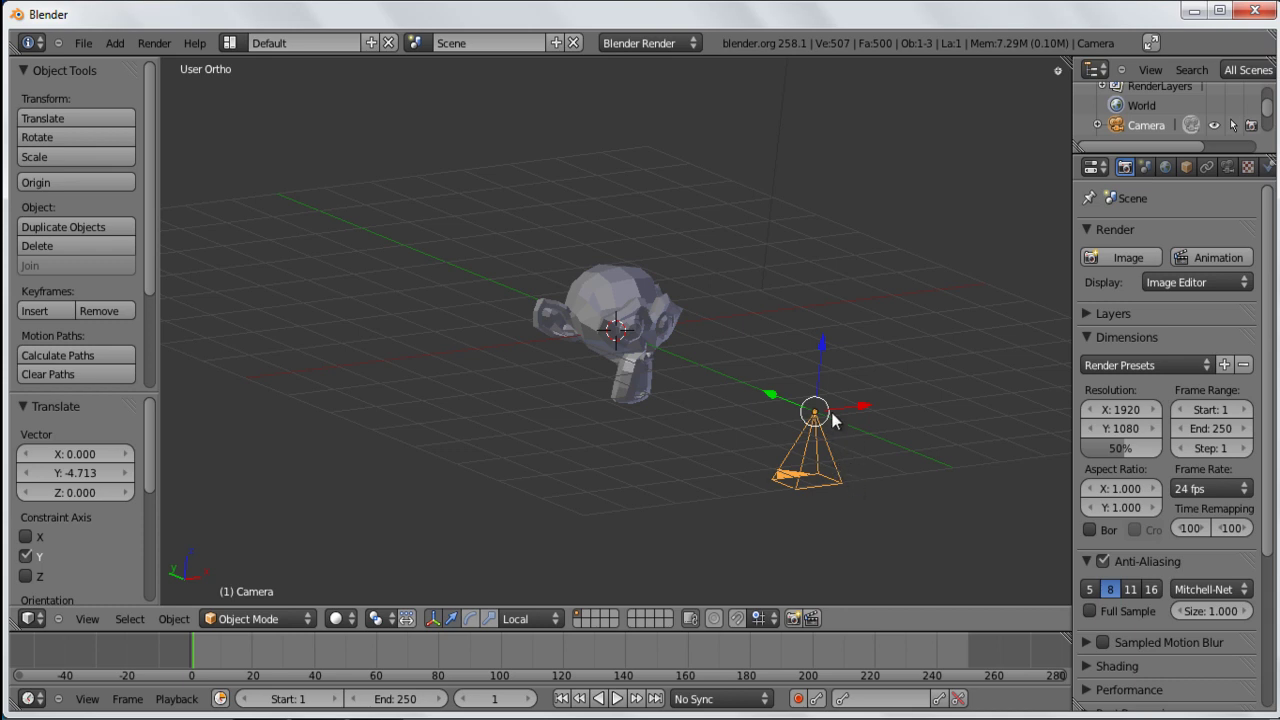
text(rx)
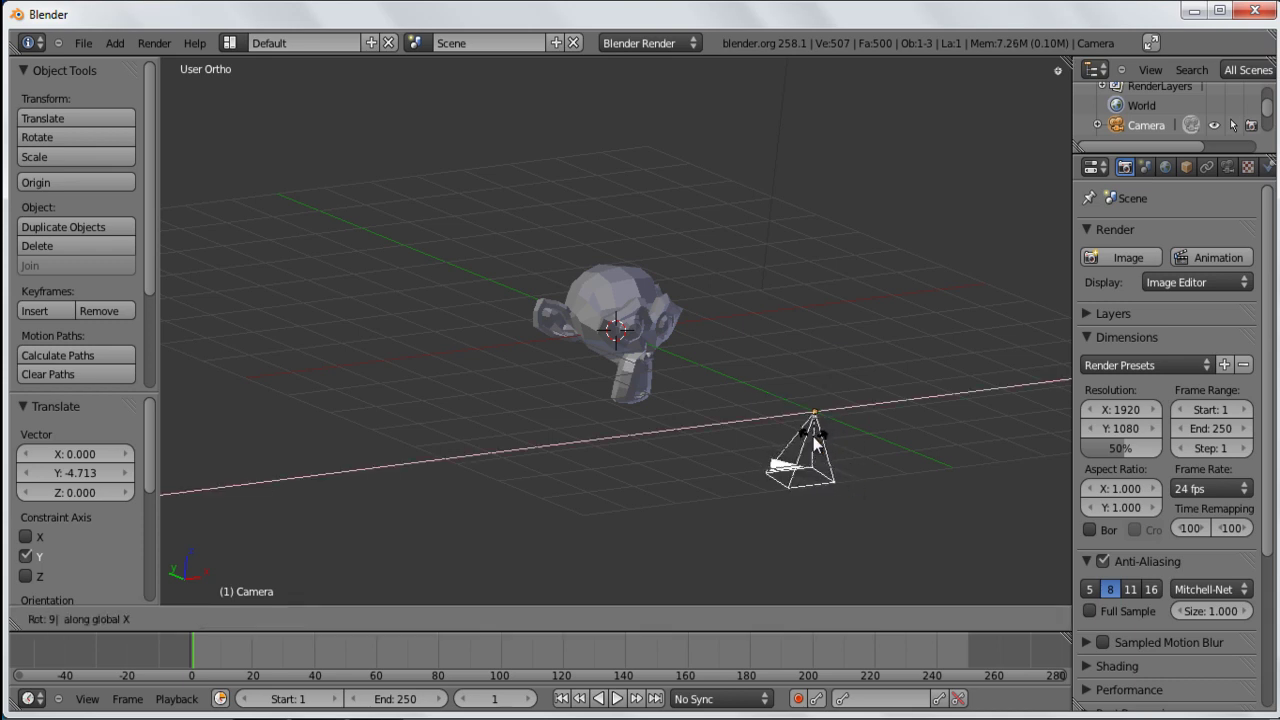
text(90)
key(Return)
middle_drag(760, 455, 612, 385)
middle_drag(604, 457, 451, 449)
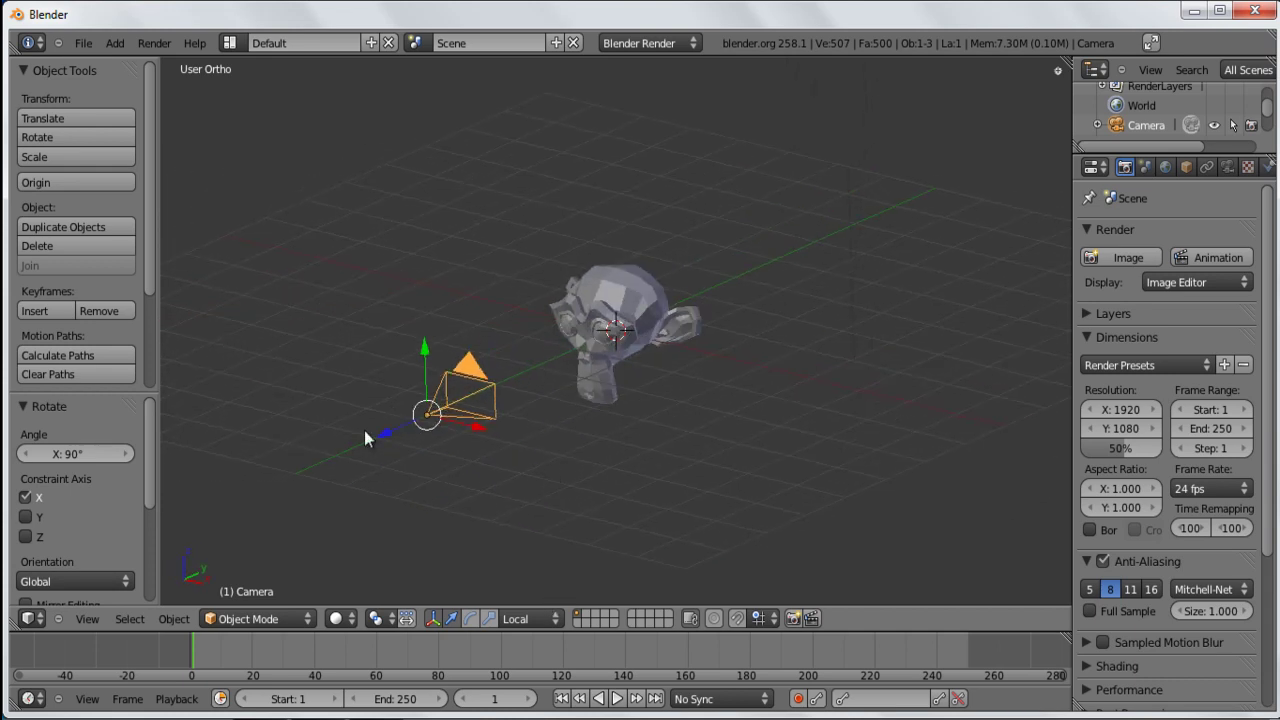
Step: Move the camera about 0.255 units toward the monkey along its local Z axis and compare the Global and Local orientations
drag(382, 432, 396, 429)
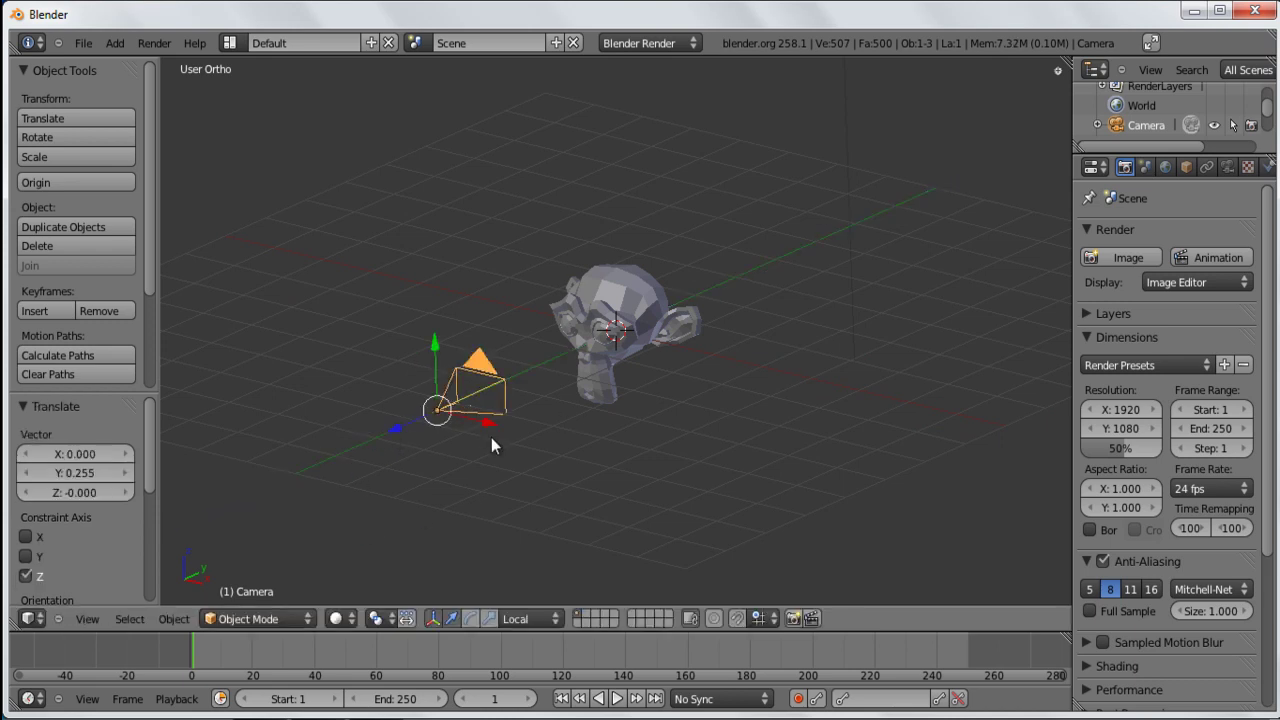
click(523, 619)
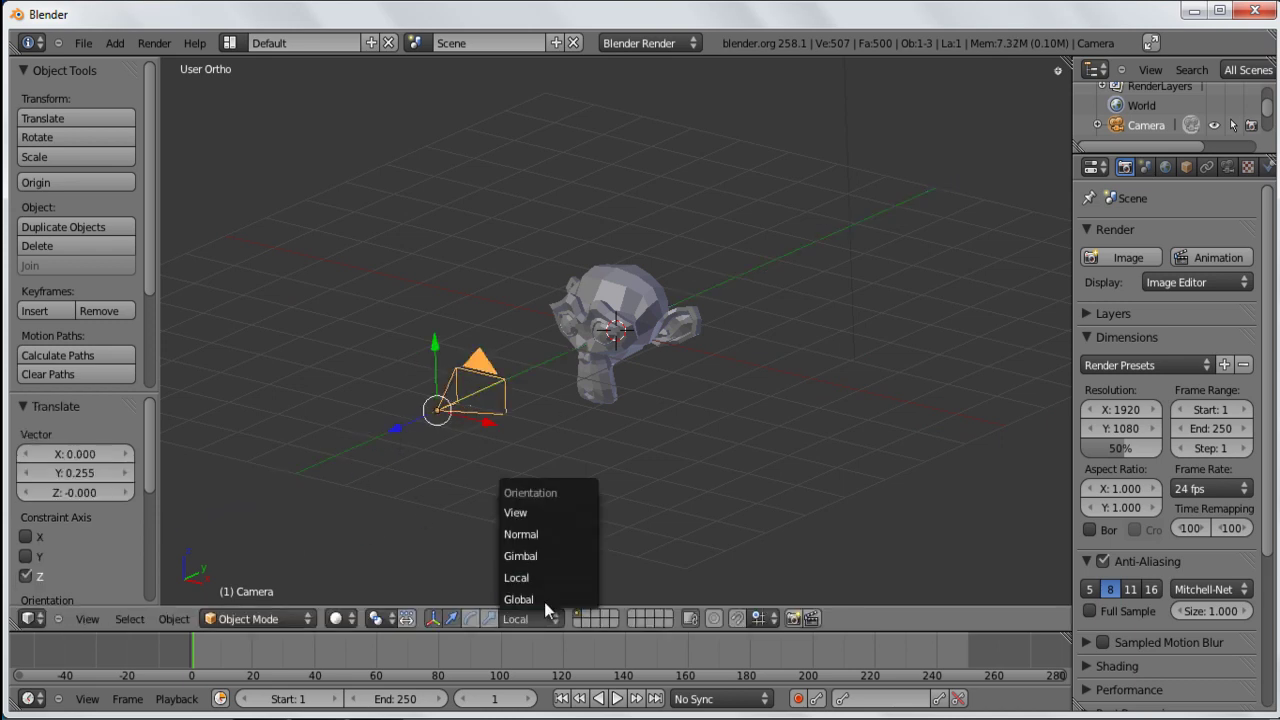
click(546, 598)
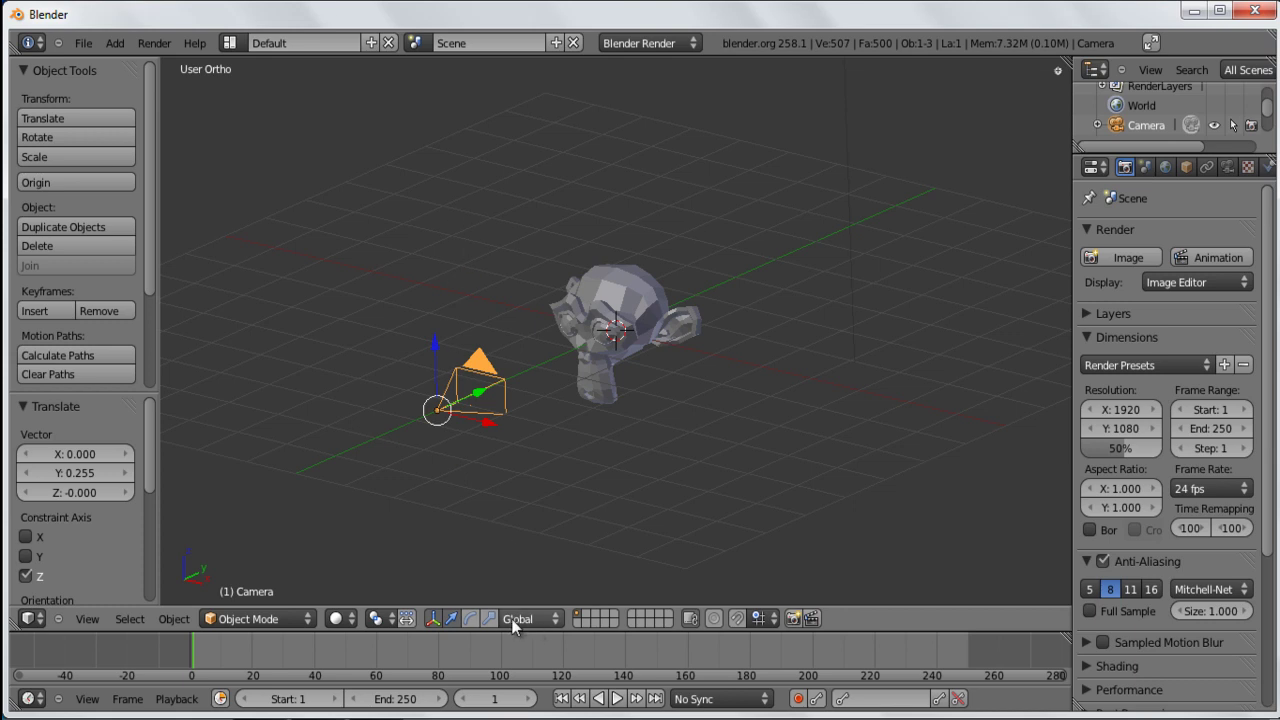
click(530, 623)
click(523, 576)
Step: Pull the camera about 2.456 units away from the monkey along its local Z axis and look through the camera
middle_drag(382, 470, 533, 479)
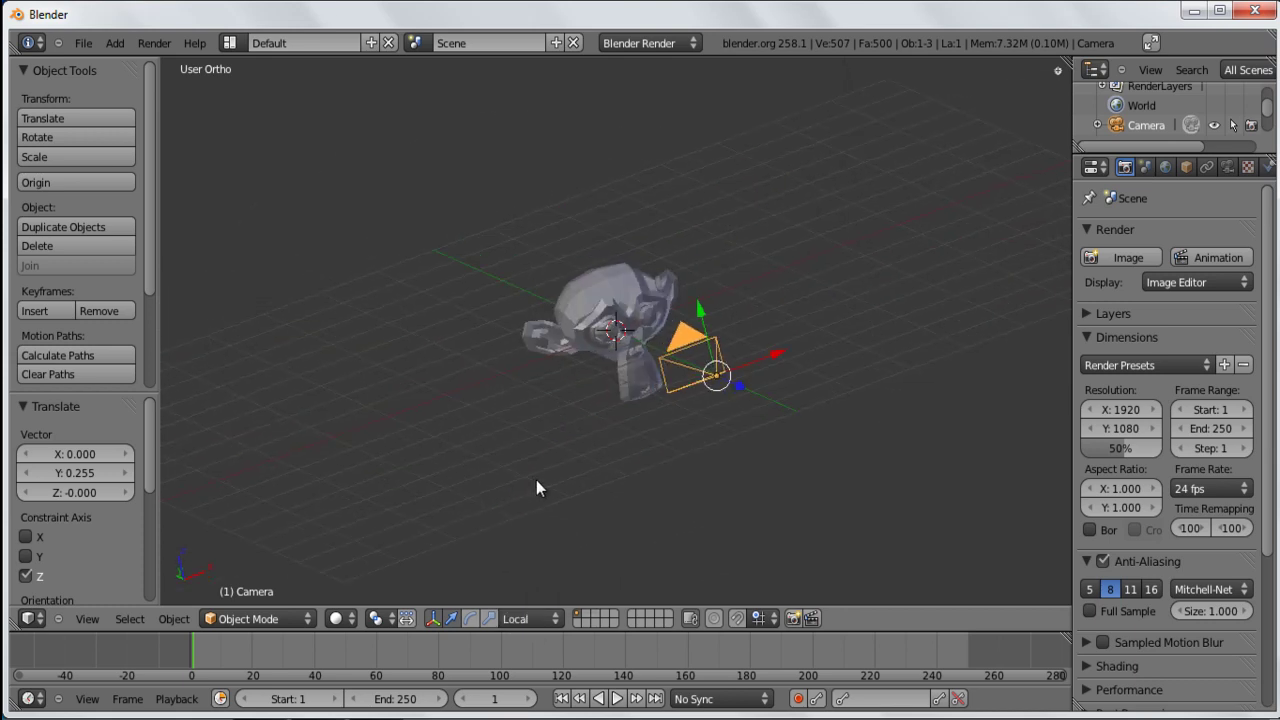
drag(761, 380, 824, 410)
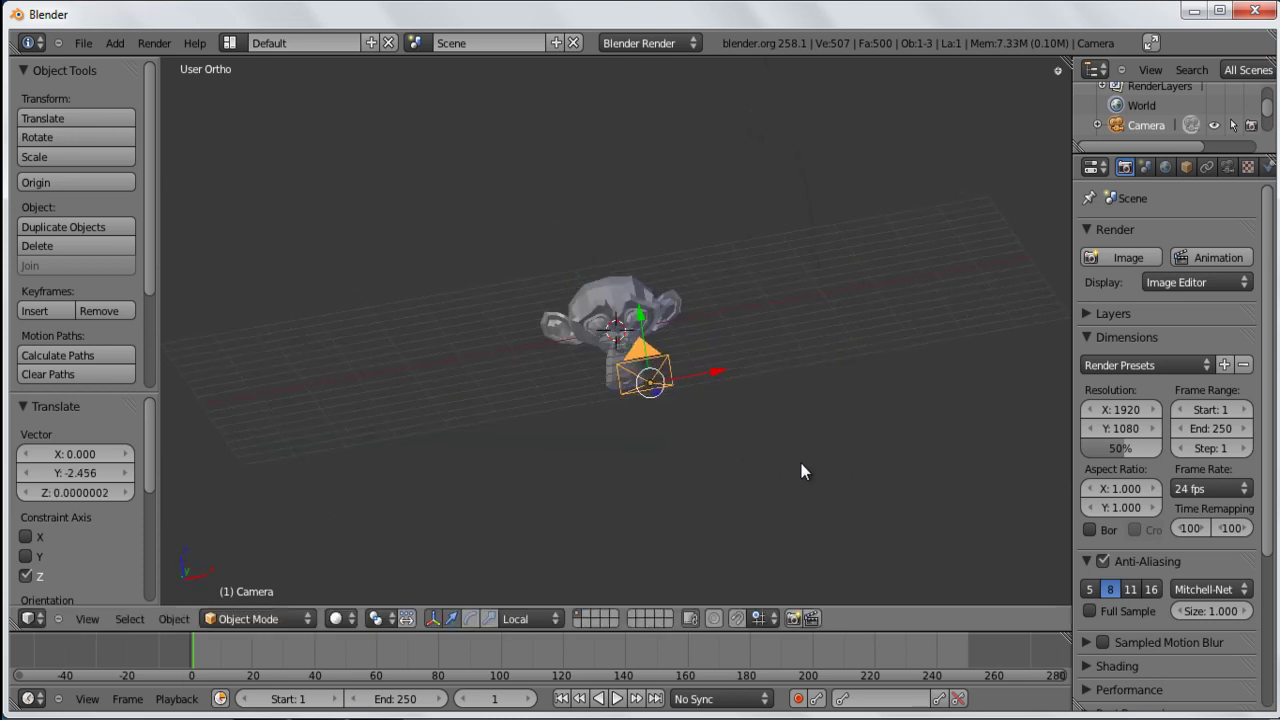
key(KP_0)
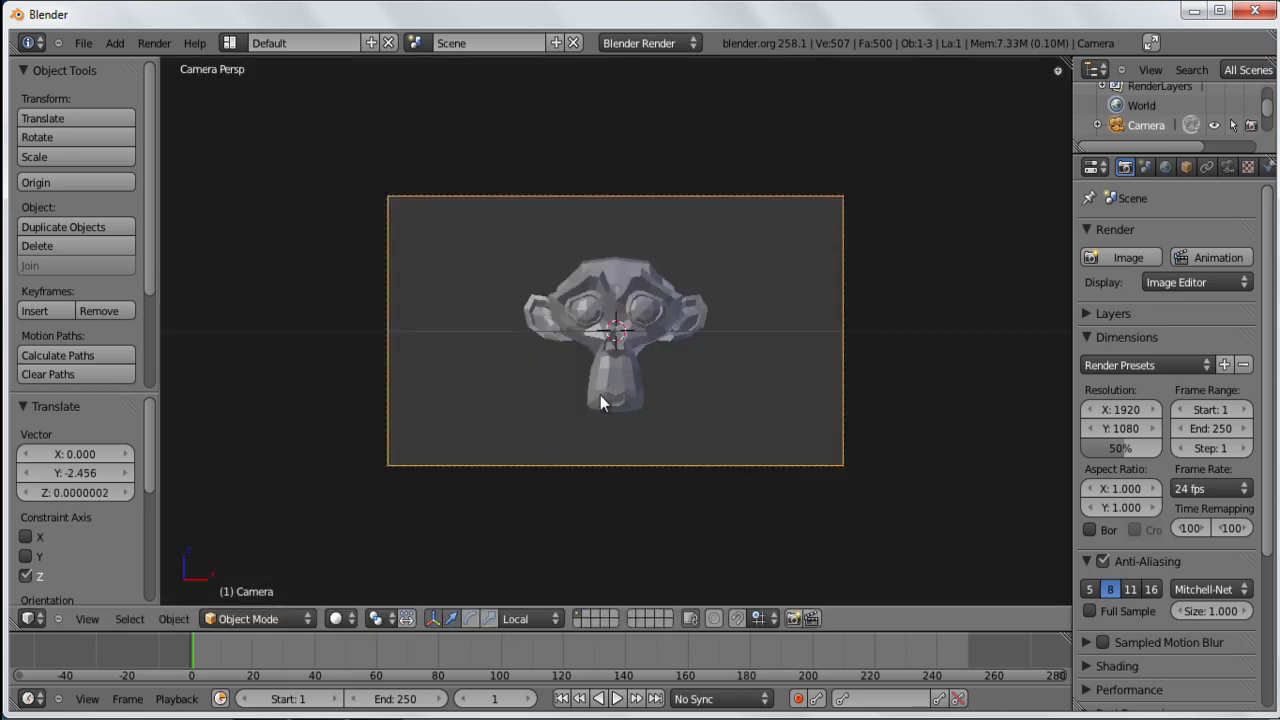
Step: Select the monkey and apply smooth shading to it
right_click(646, 307)
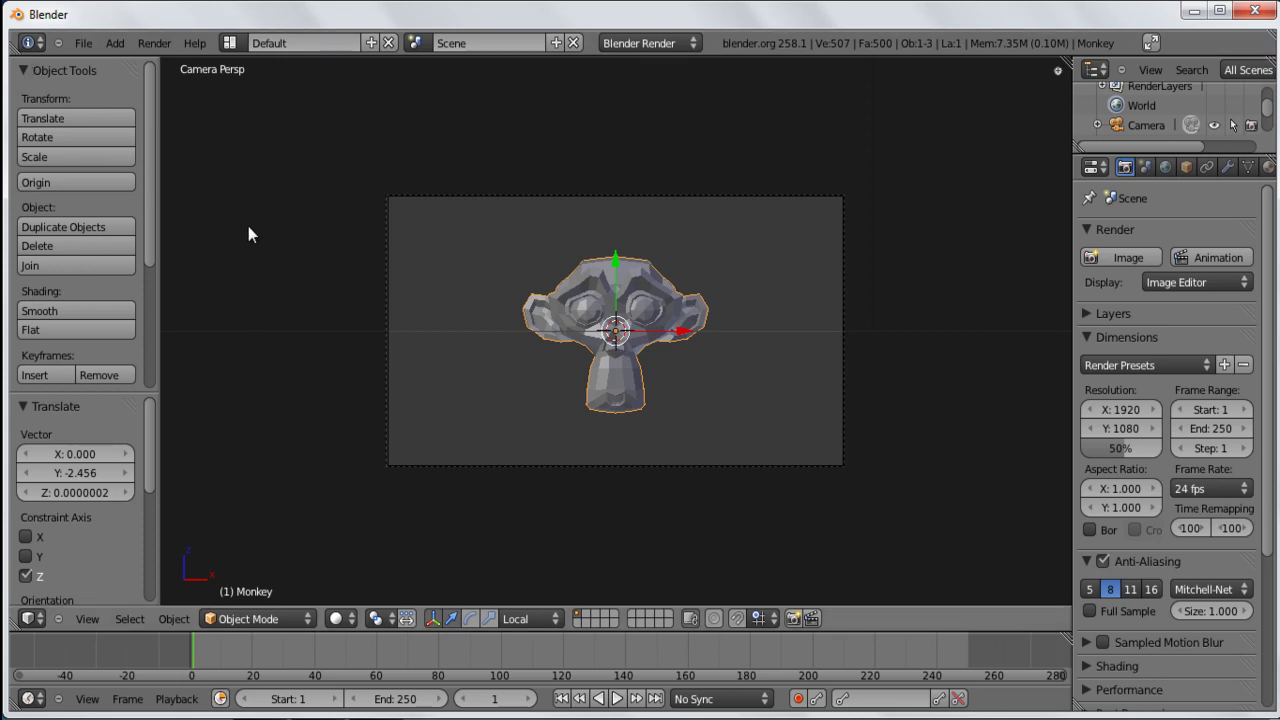
key(t)
key(t)
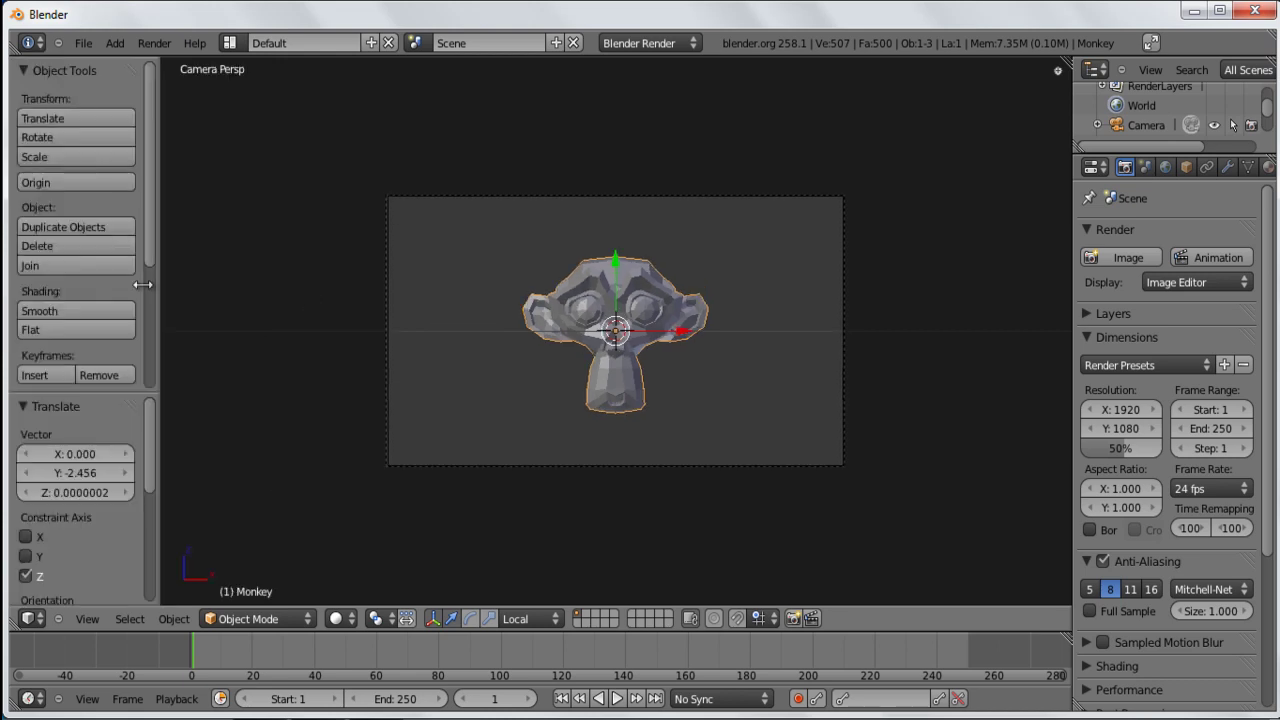
click(68, 313)
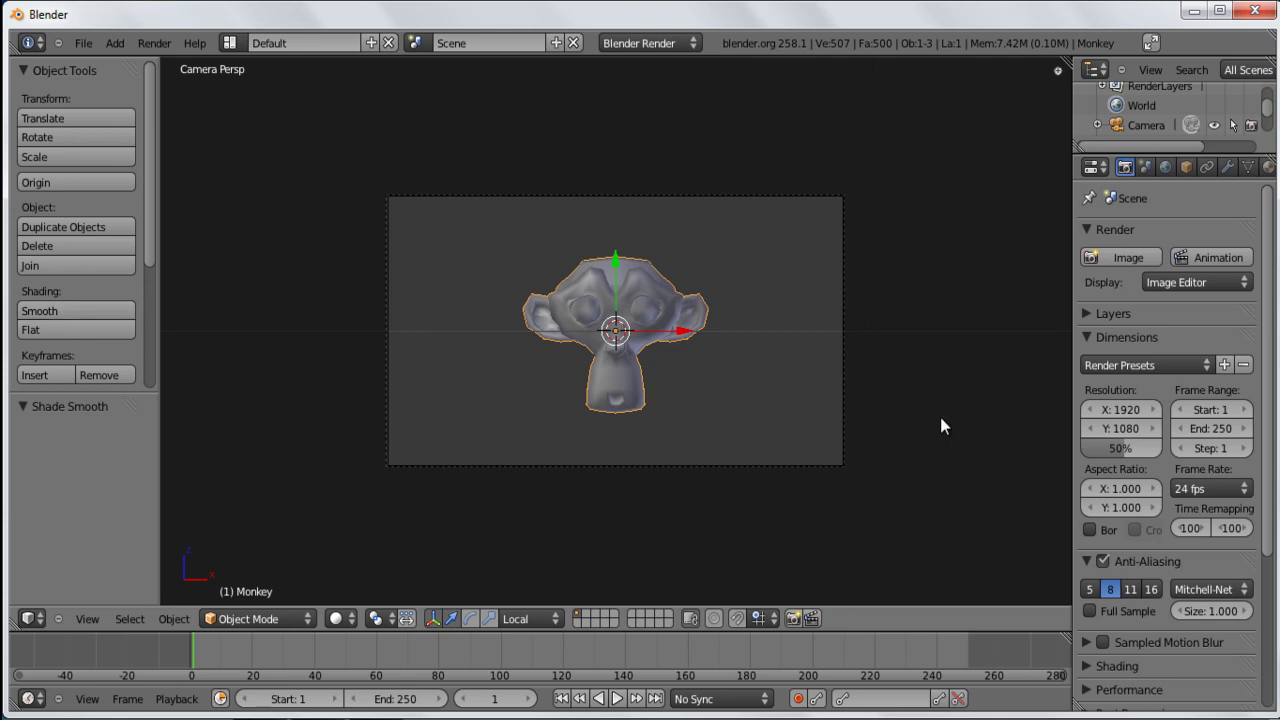
Step: Add a Subdivision Surface modifier to the monkey
click(1227, 170)
click(1200, 256)
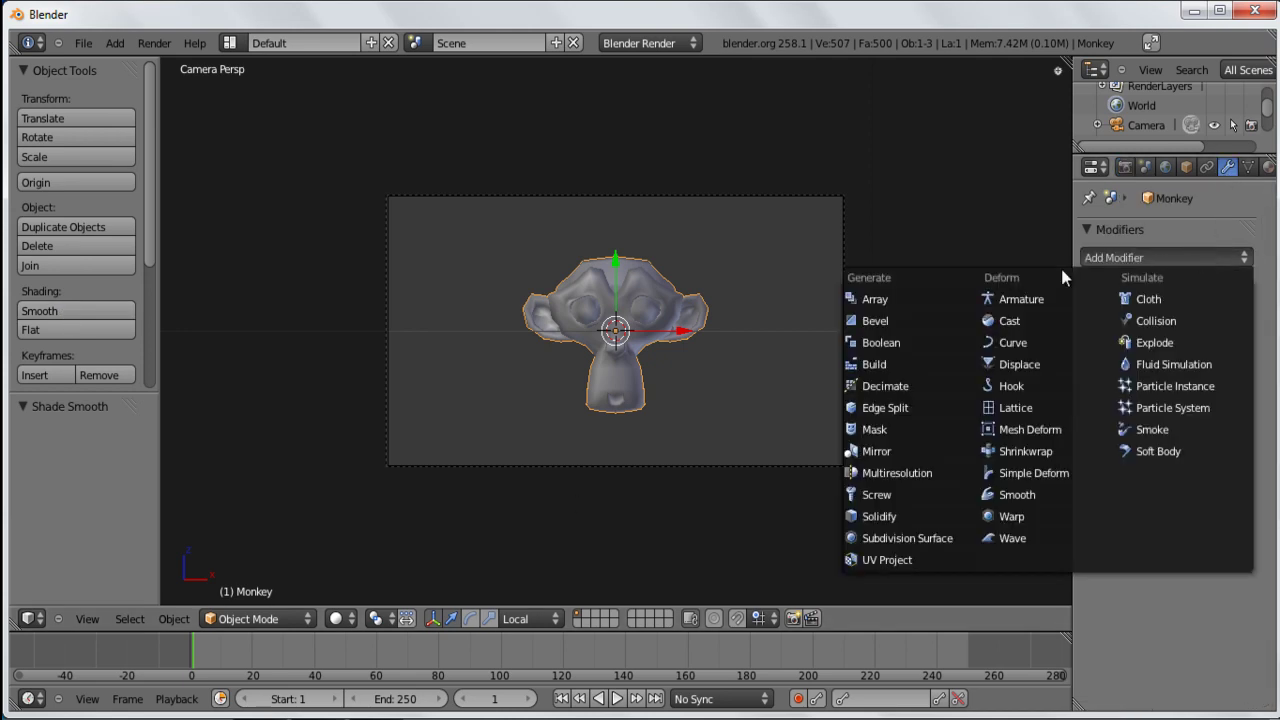
click(906, 537)
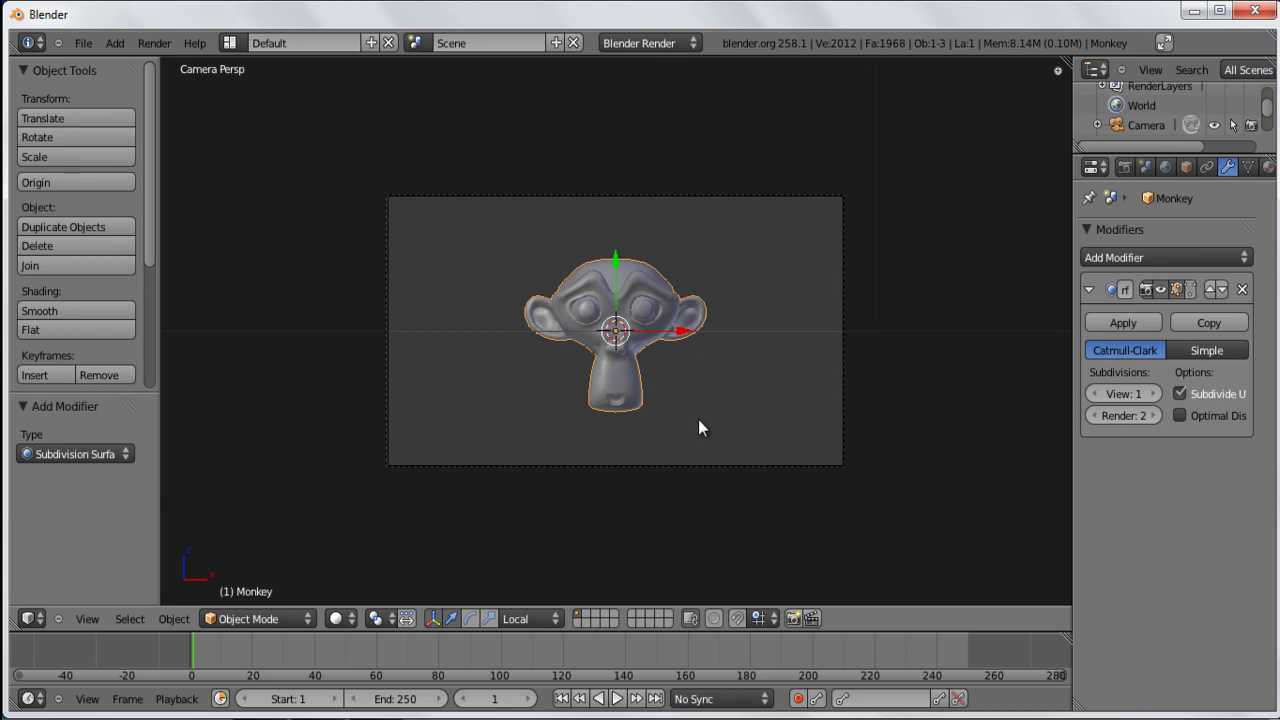
Step: Rotate the monkey freely with a trackball rotation so its face turns sideways and slightly upward in the camera view
key(r)
key(r)
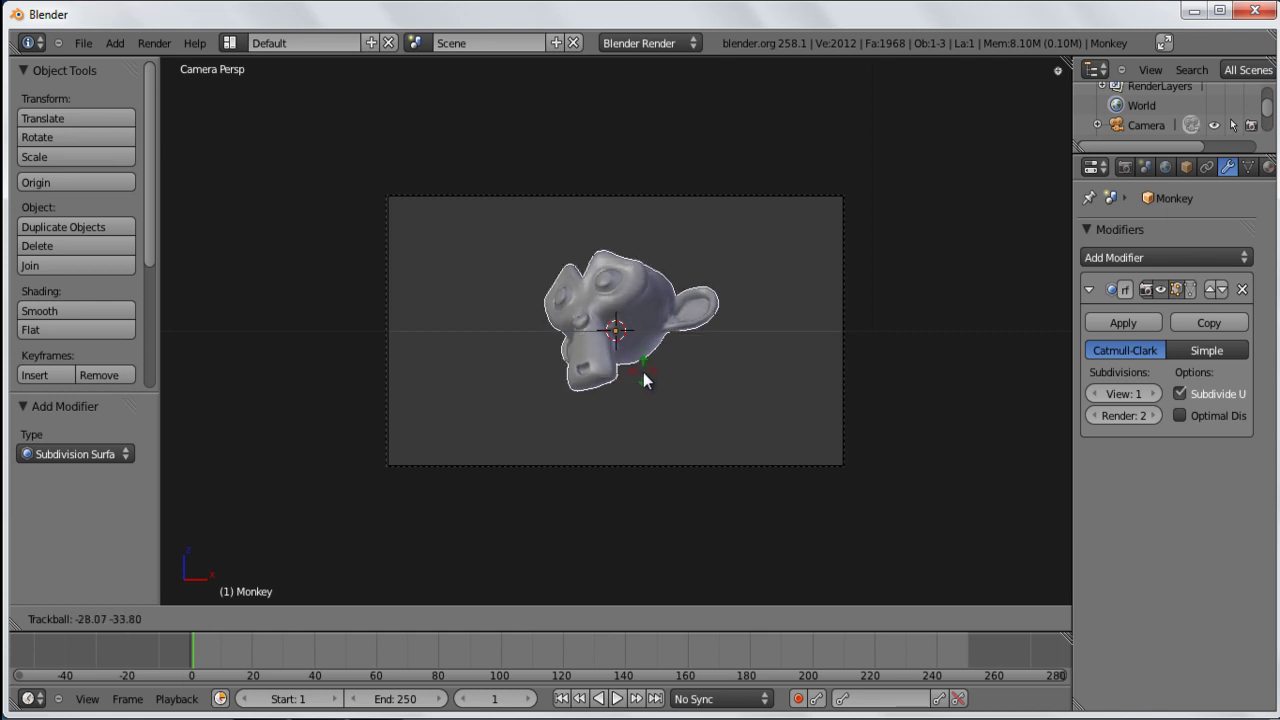
click(645, 379)
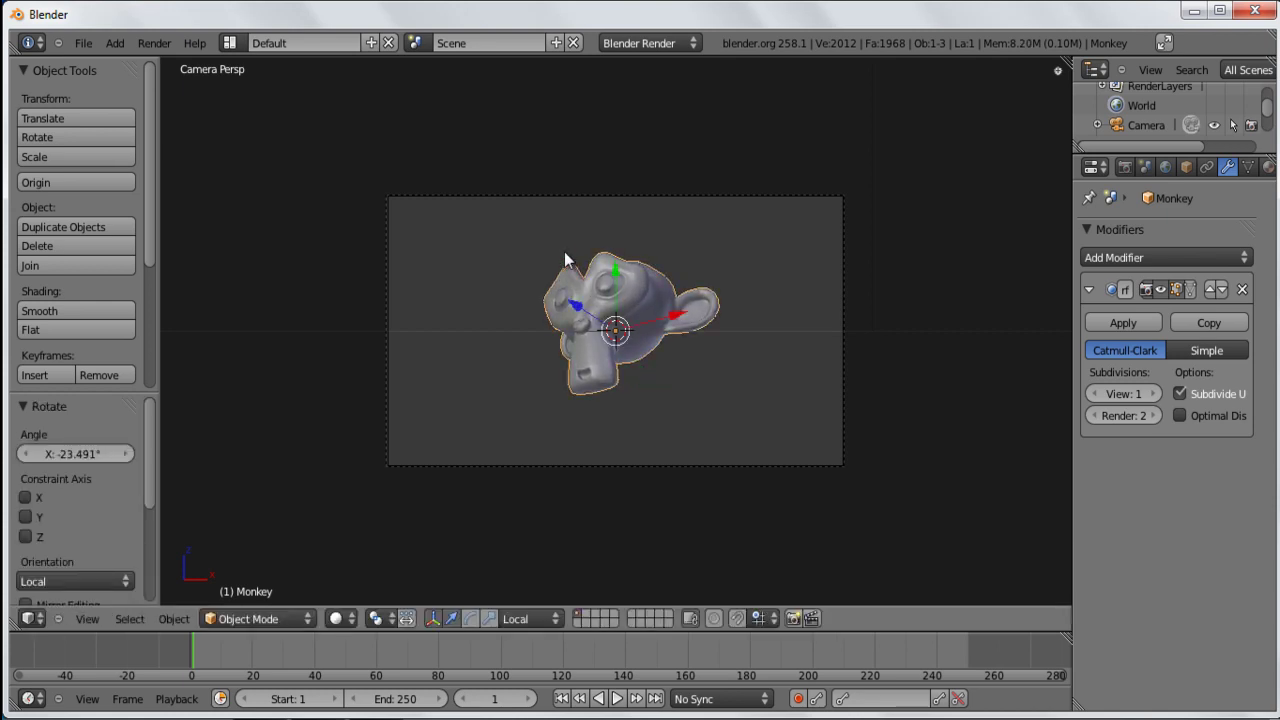
Step: Fine-tune the monkey's rotation with the rotation manipulator, about -0.843° around its local X axis, and hide the manipulator
click(472, 619)
mouse_move(671, 283)
mouse_down()
mouse_move(700, 320)
mouse_move(674, 287)
mouse_up()
drag(585, 283, 572, 276)
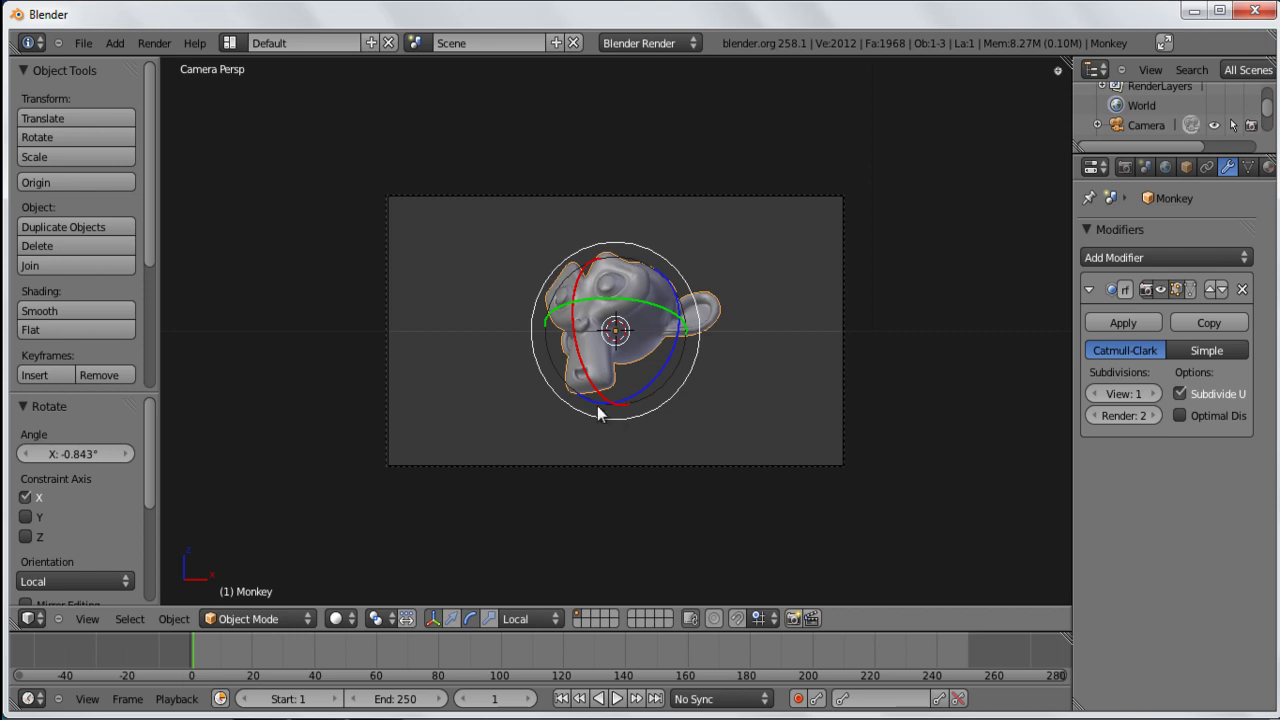
click(433, 619)
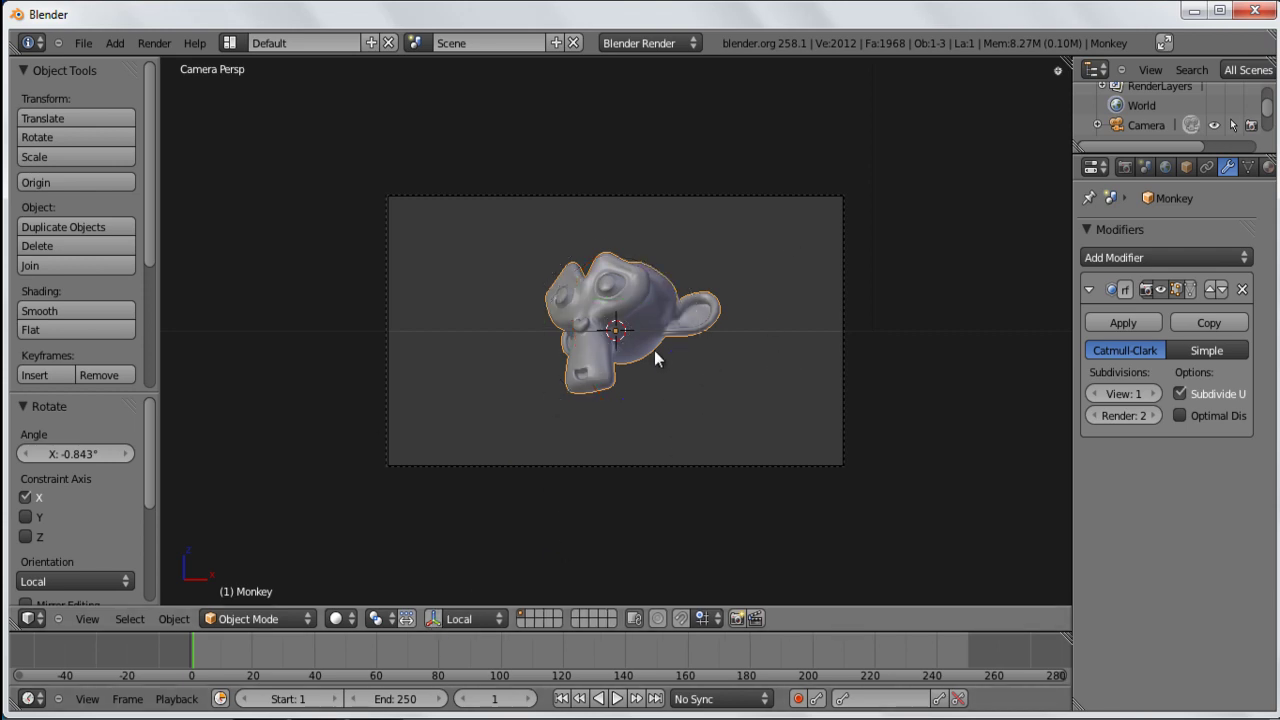
Step: Leave the camera view, select the lamp and move it about -10.295 units in X and -9.4 units in Y from the top view
key(KP_0)
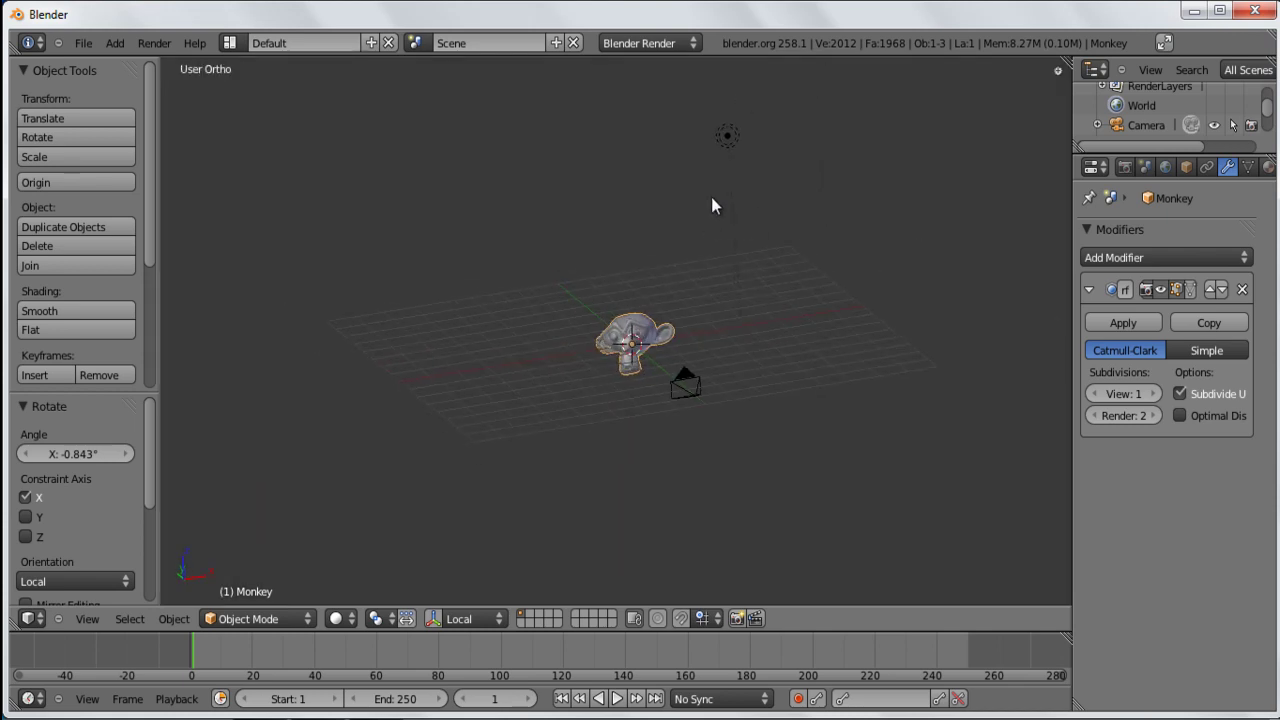
right_click(726, 140)
middle_drag(745, 280, 692, 200)
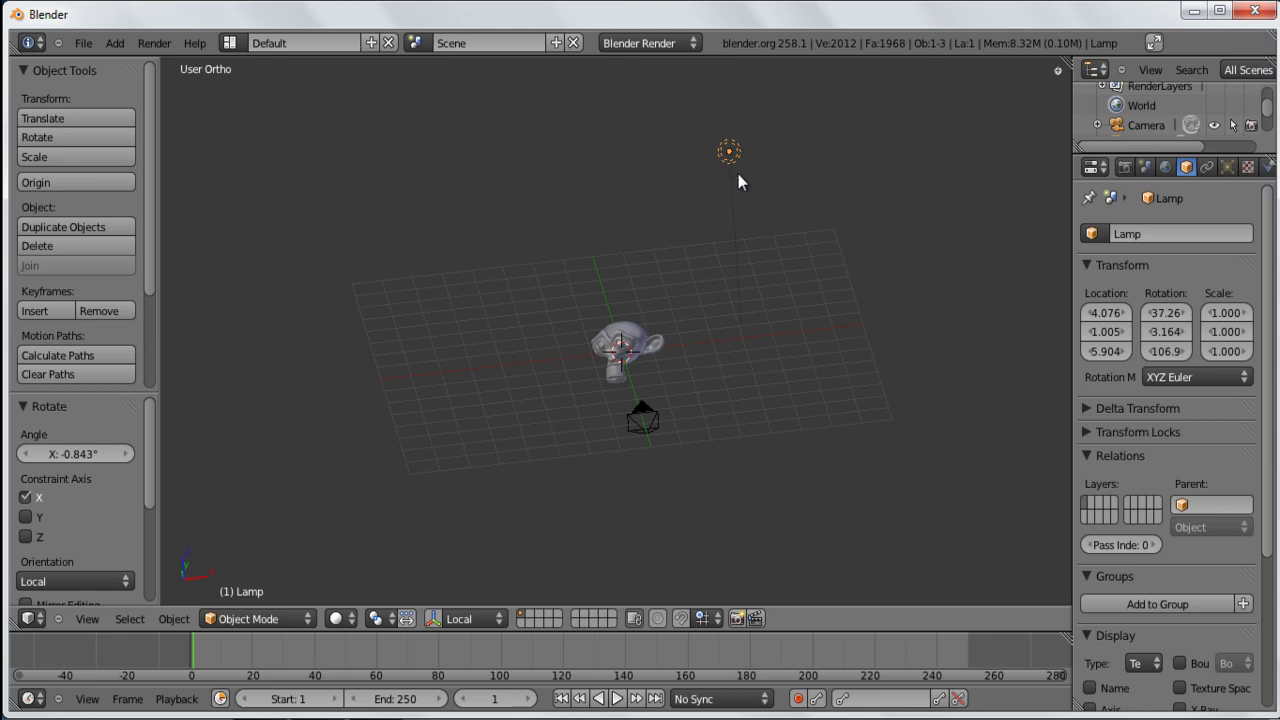
key(KP_7)
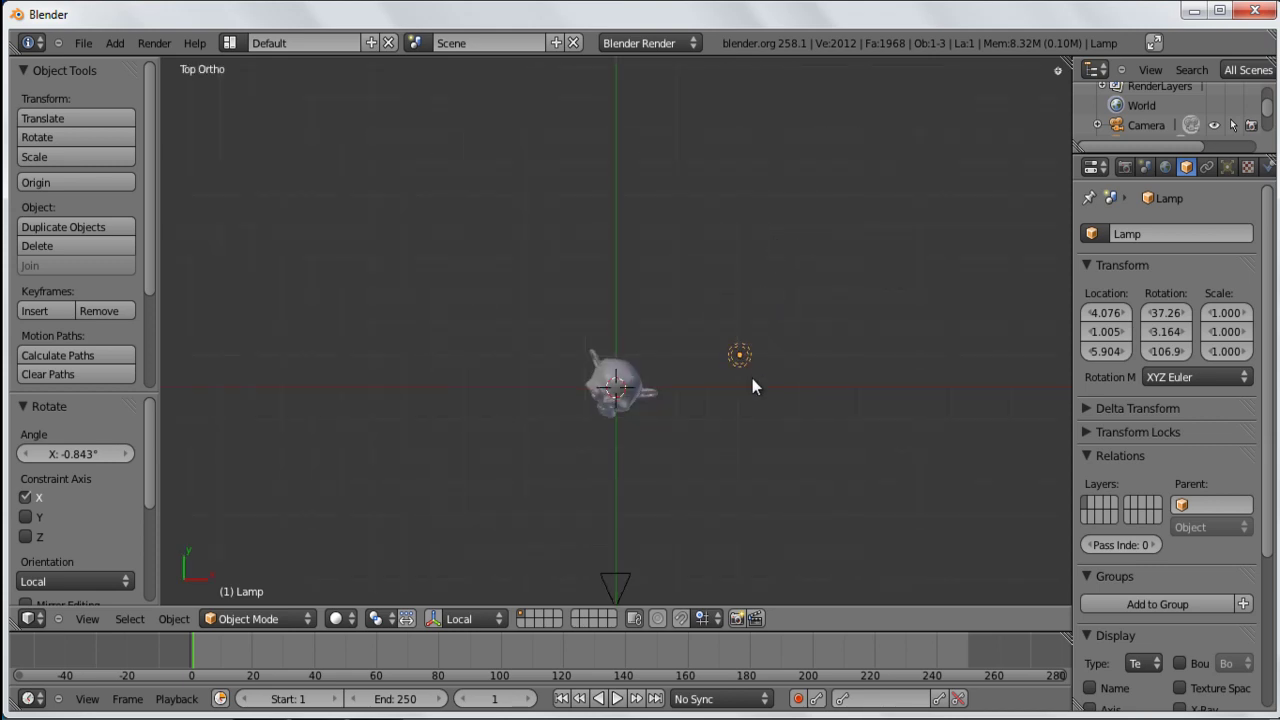
scroll(710, 400, down, 3)
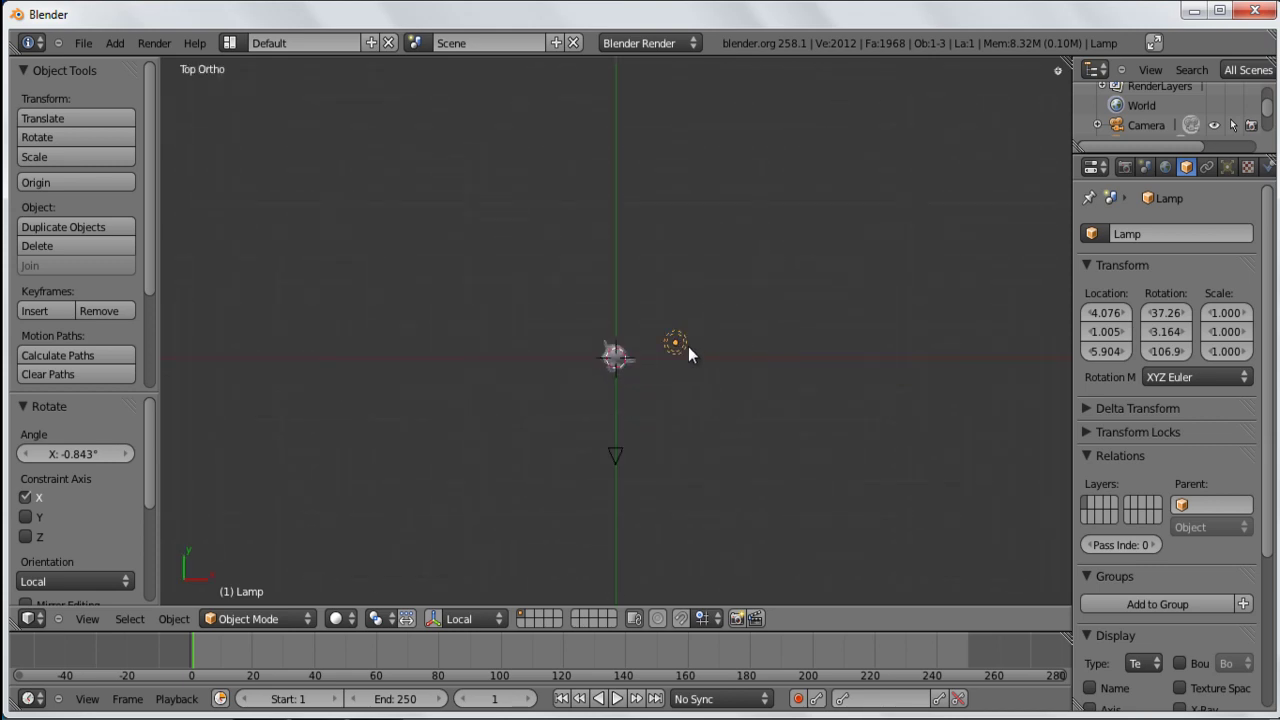
key(g)
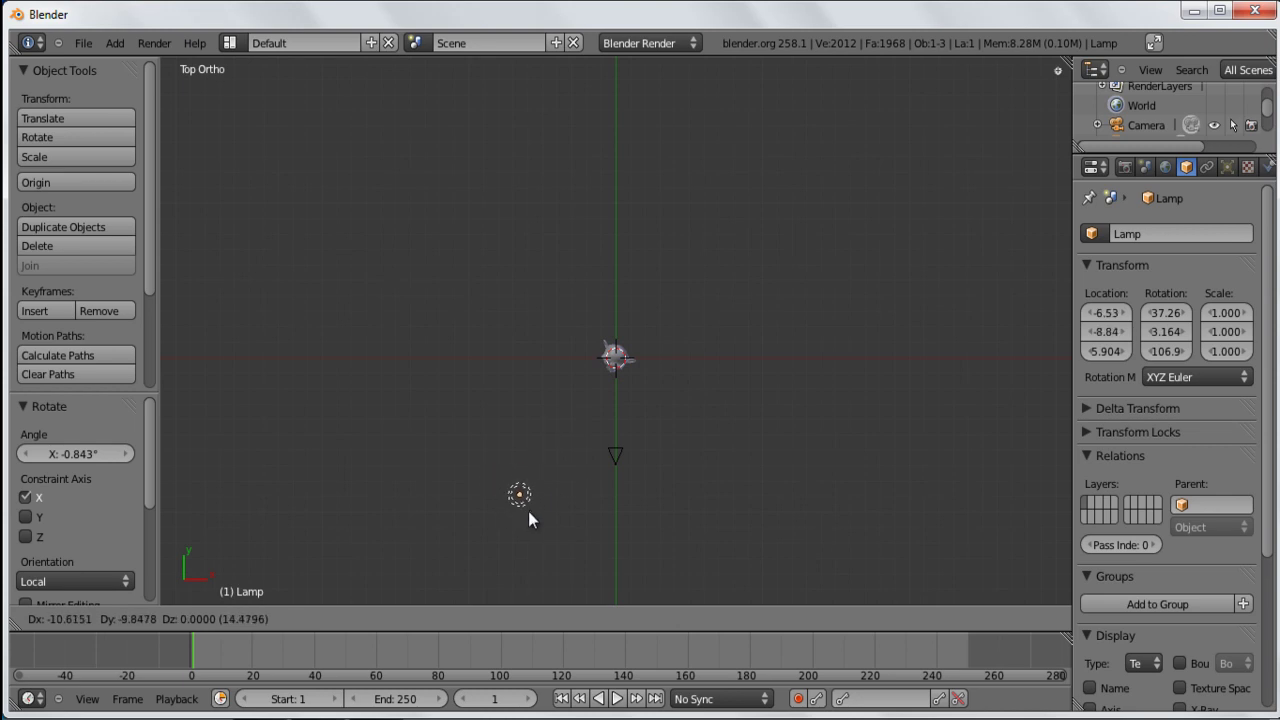
click(533, 502)
scroll(530, 480, up, 2)
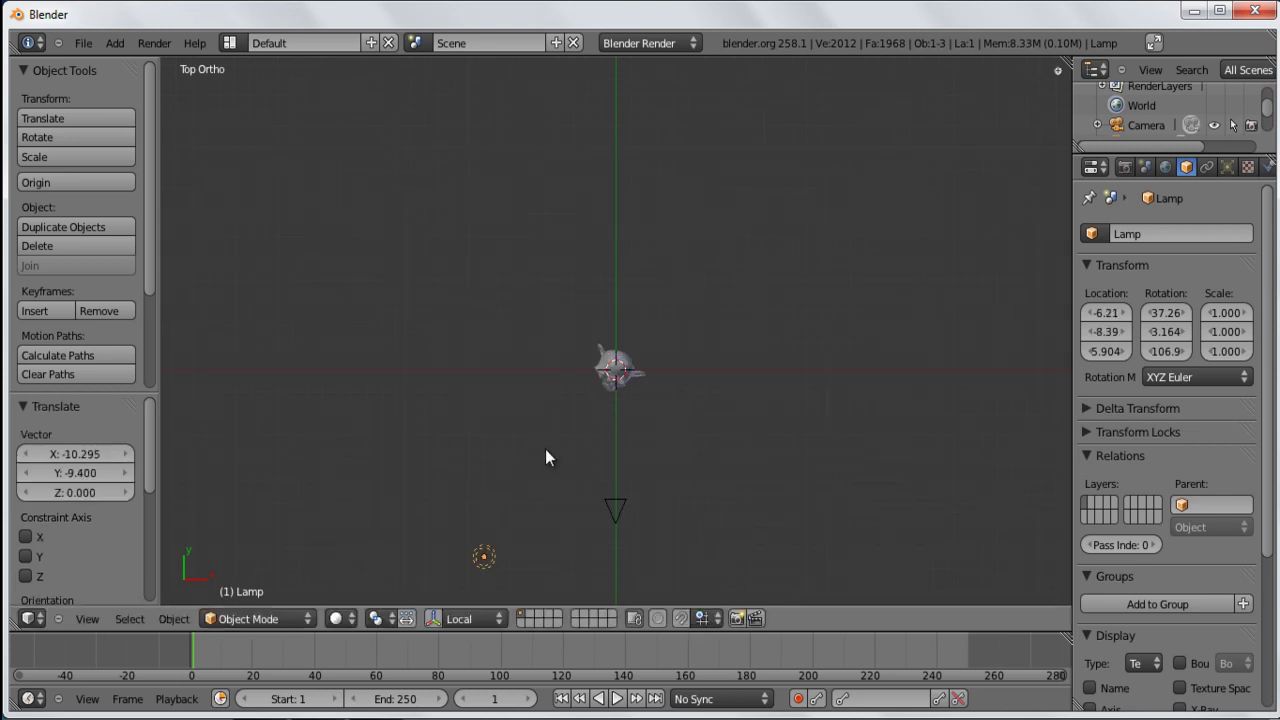
Step: Show the lamp's settings in a widened properties area and render the scene
click(1227, 166)
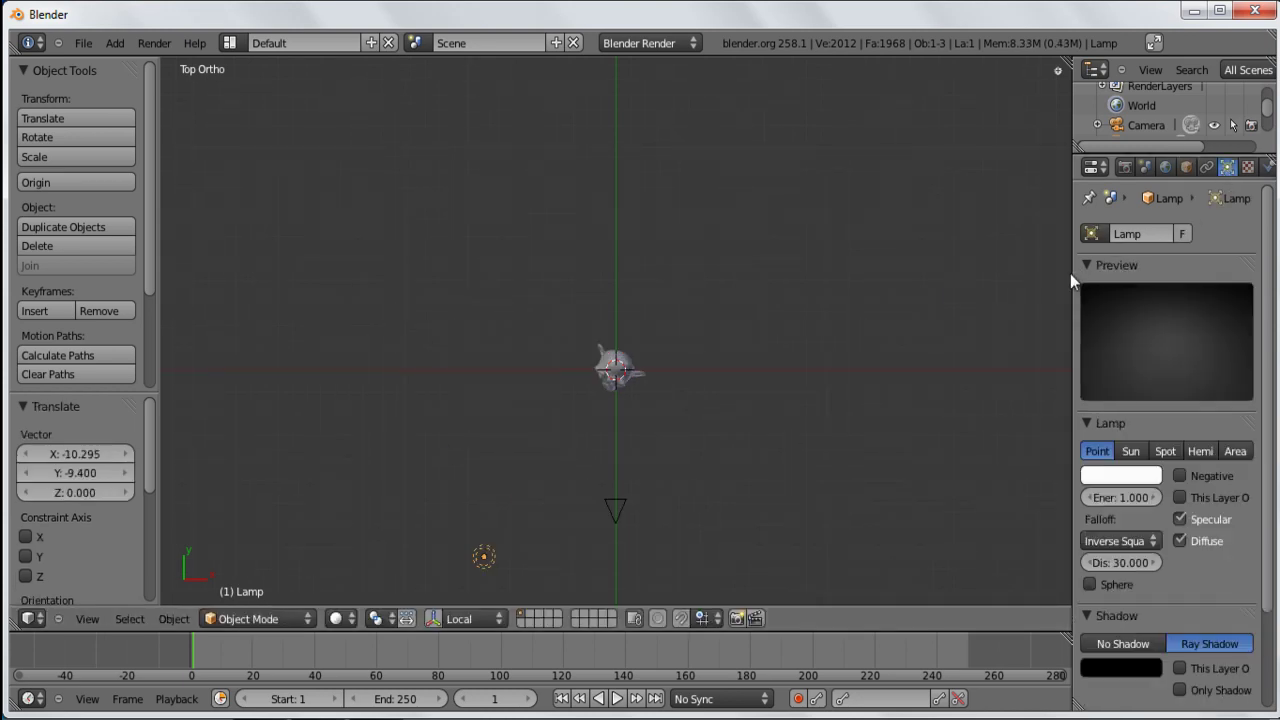
drag(1070, 274, 1005, 340)
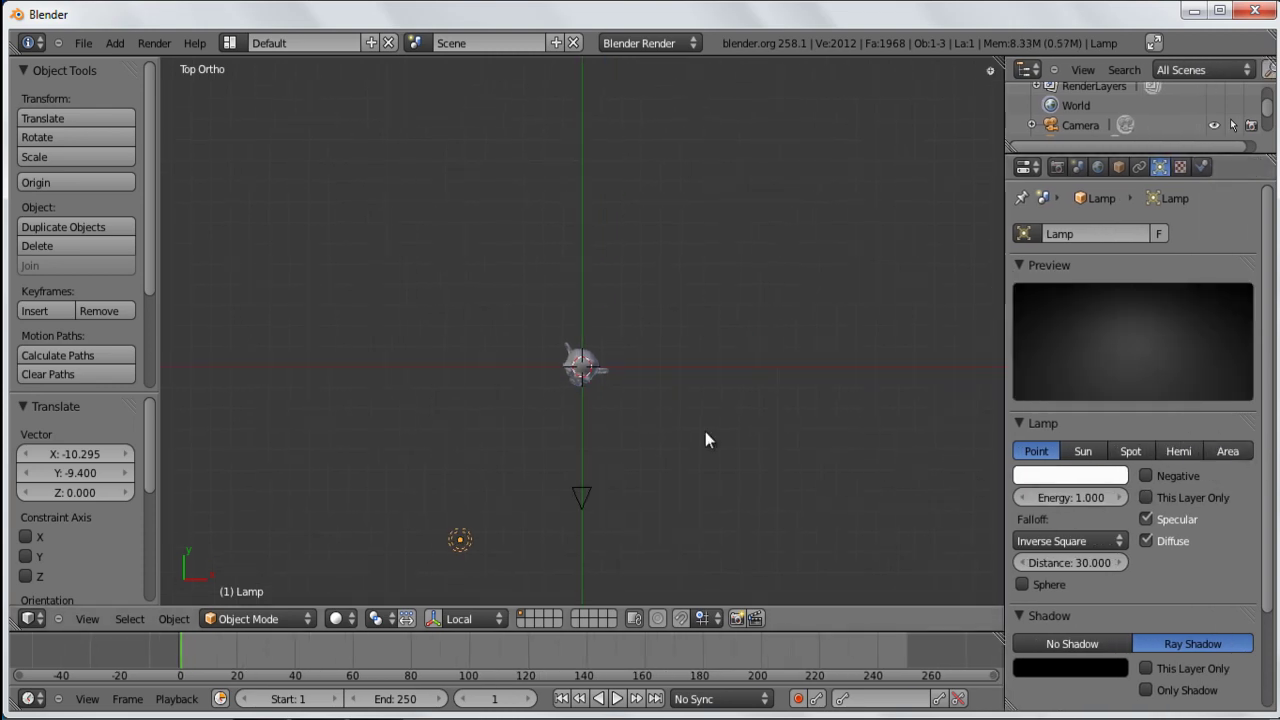
key(F12)
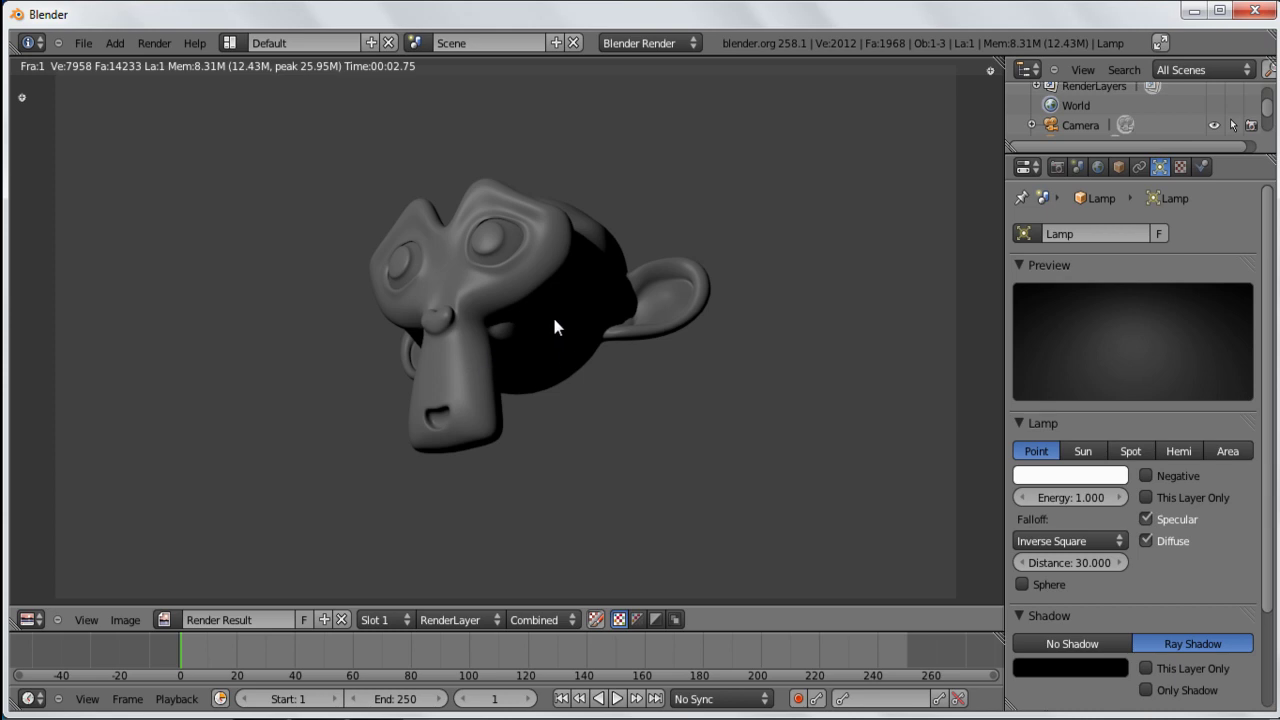
Step: Change the lamp type to Area and set it to No Shadow
click(1218, 453)
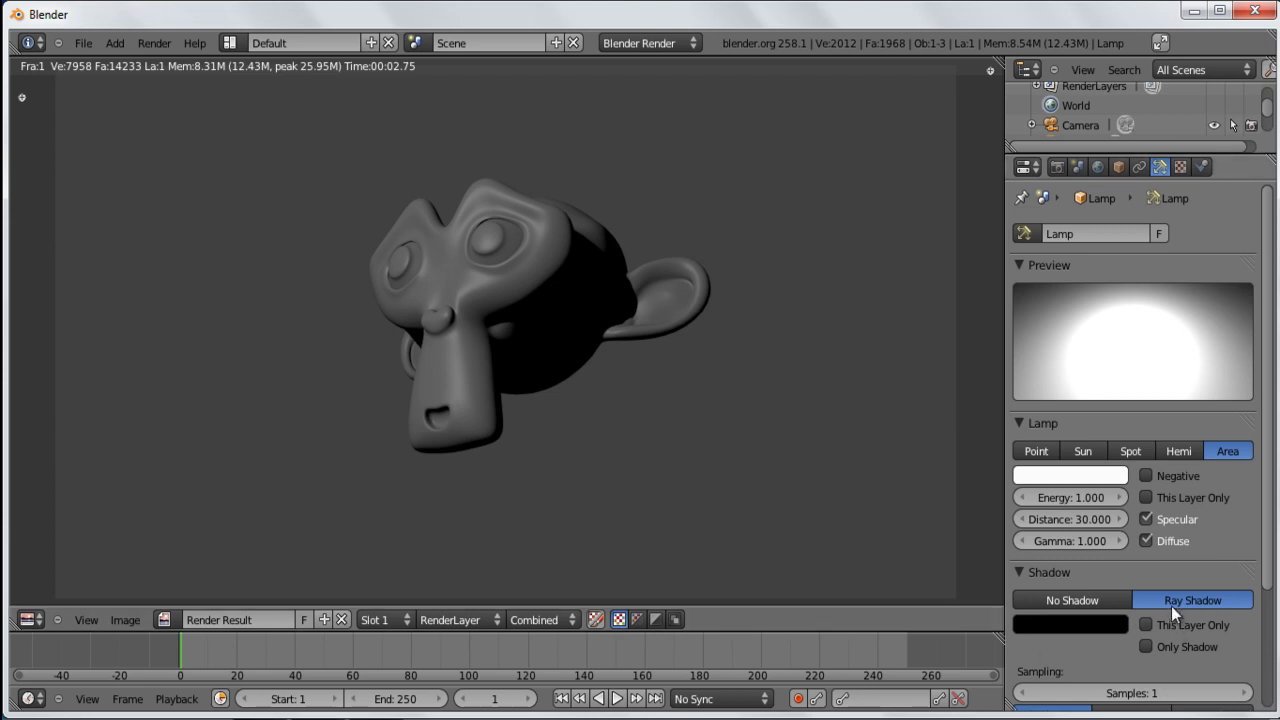
click(1062, 602)
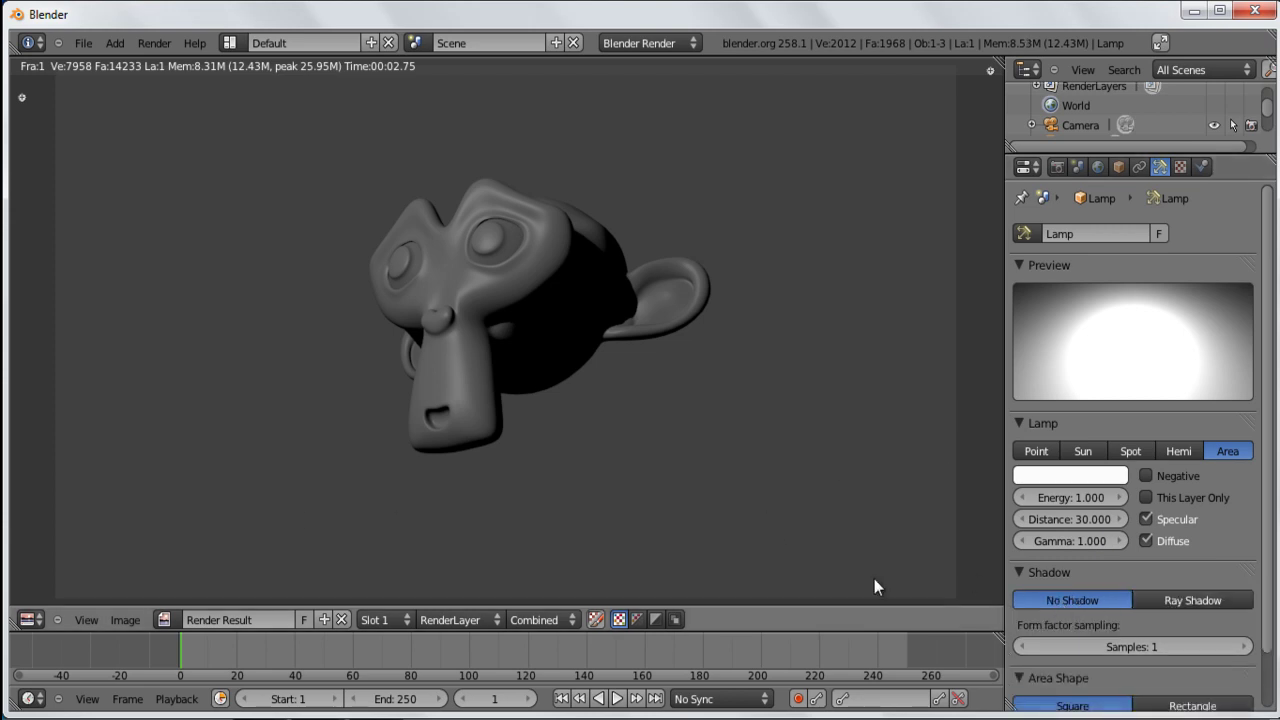
scroll(1209, 515, down, 2)
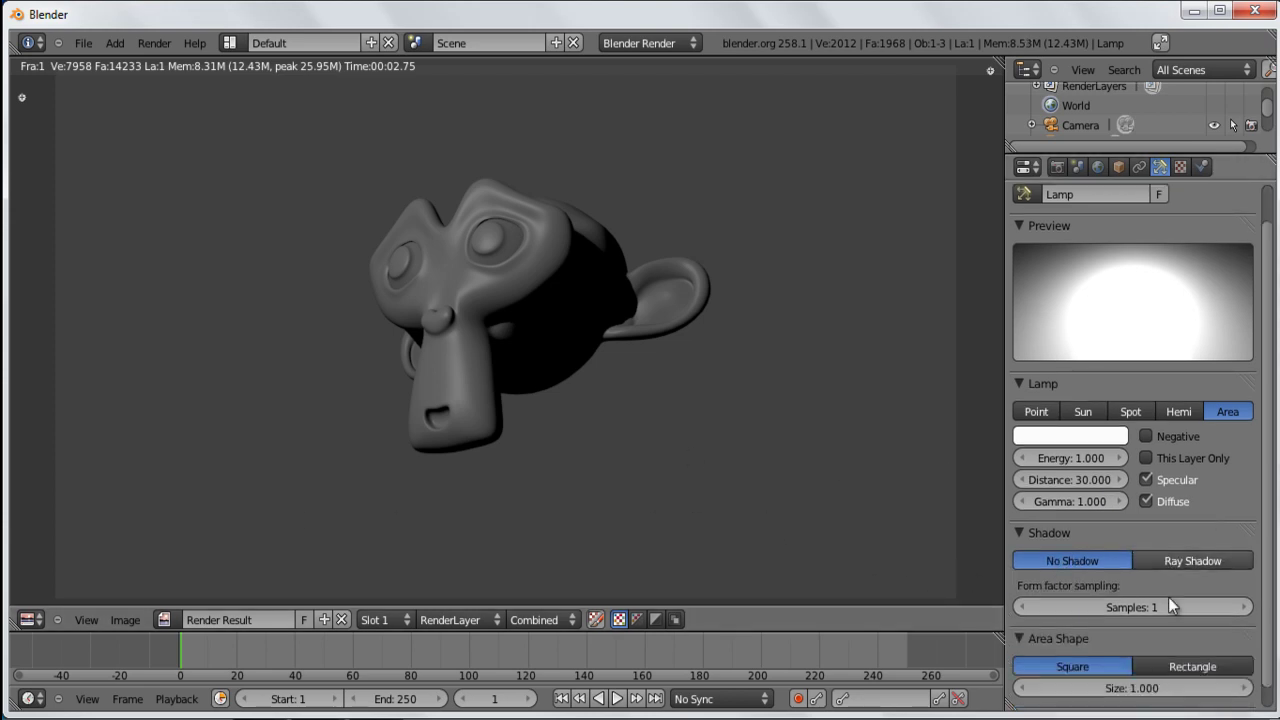
scroll(1189, 567, down, 1)
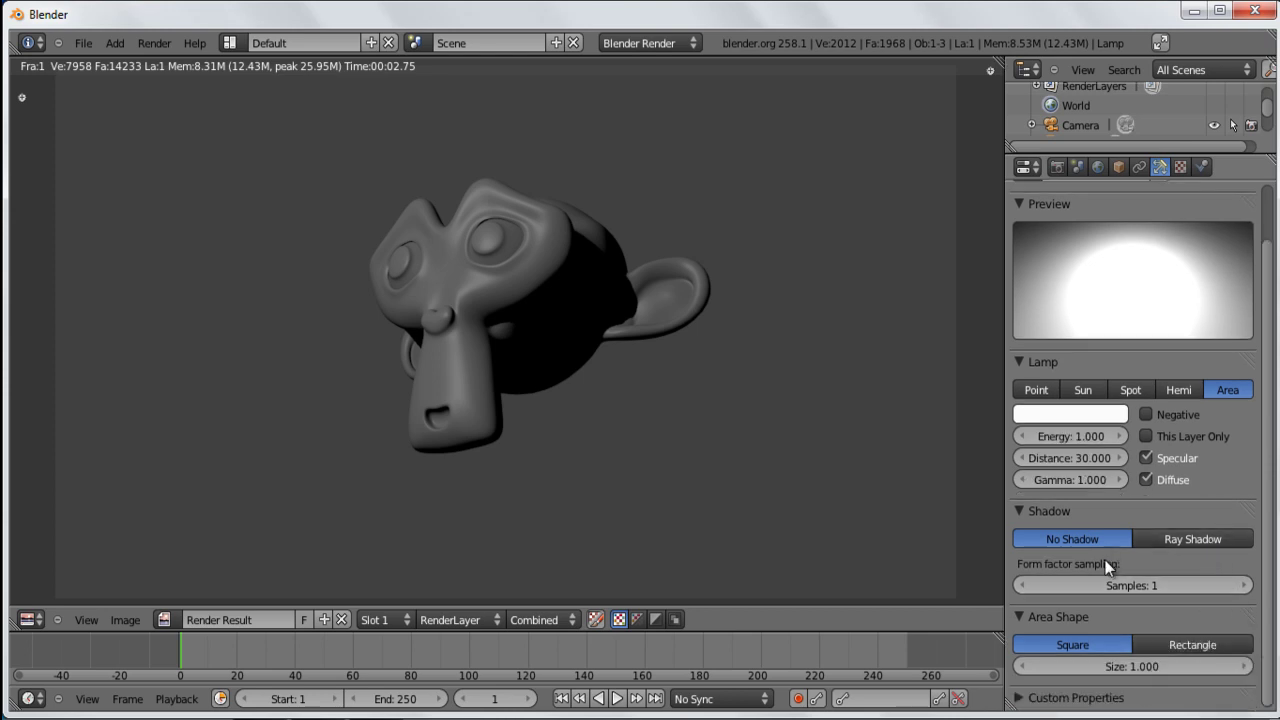
Step: Set the area lamp's energy to 0.5 and render the scene again
click(1076, 439)
text(0.5)
key(Return)
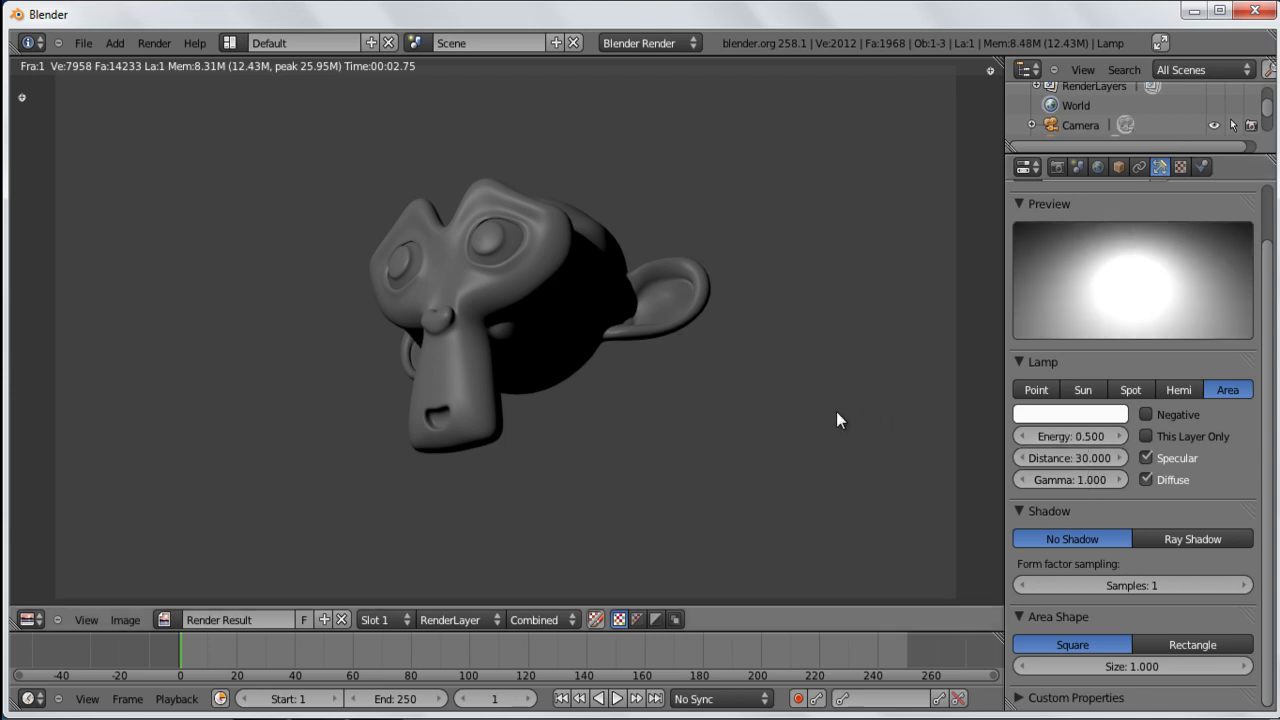
key(F12)
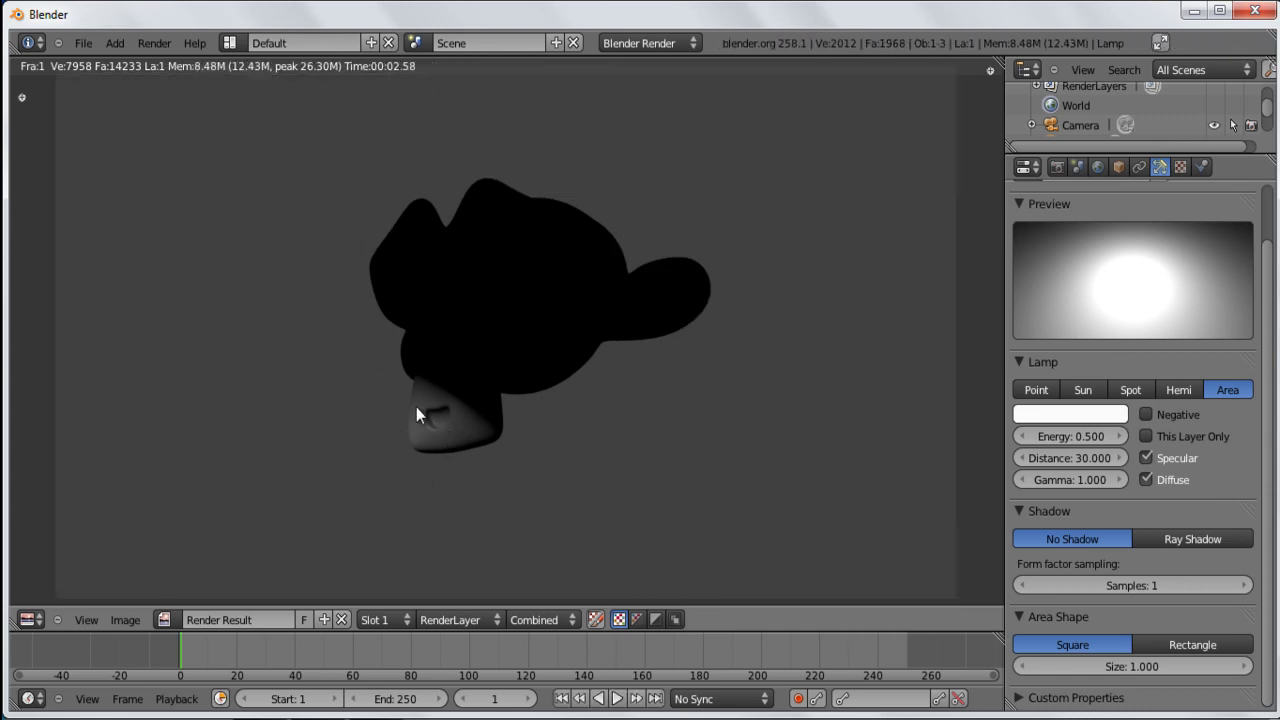
Step: Close the render result and add an Empty at the scene's origin, where the monkey sits
key(Escape)
scroll(566, 344, down, 4)
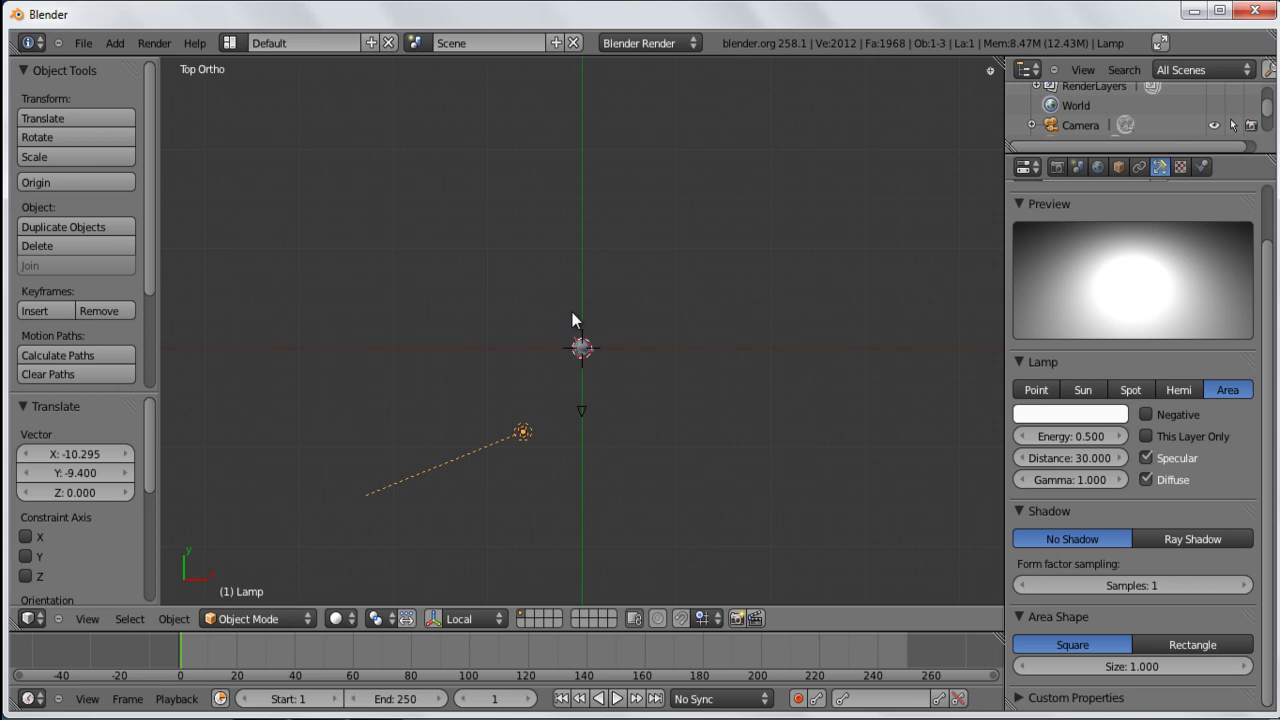
middle_drag(550, 465, 490, 441)
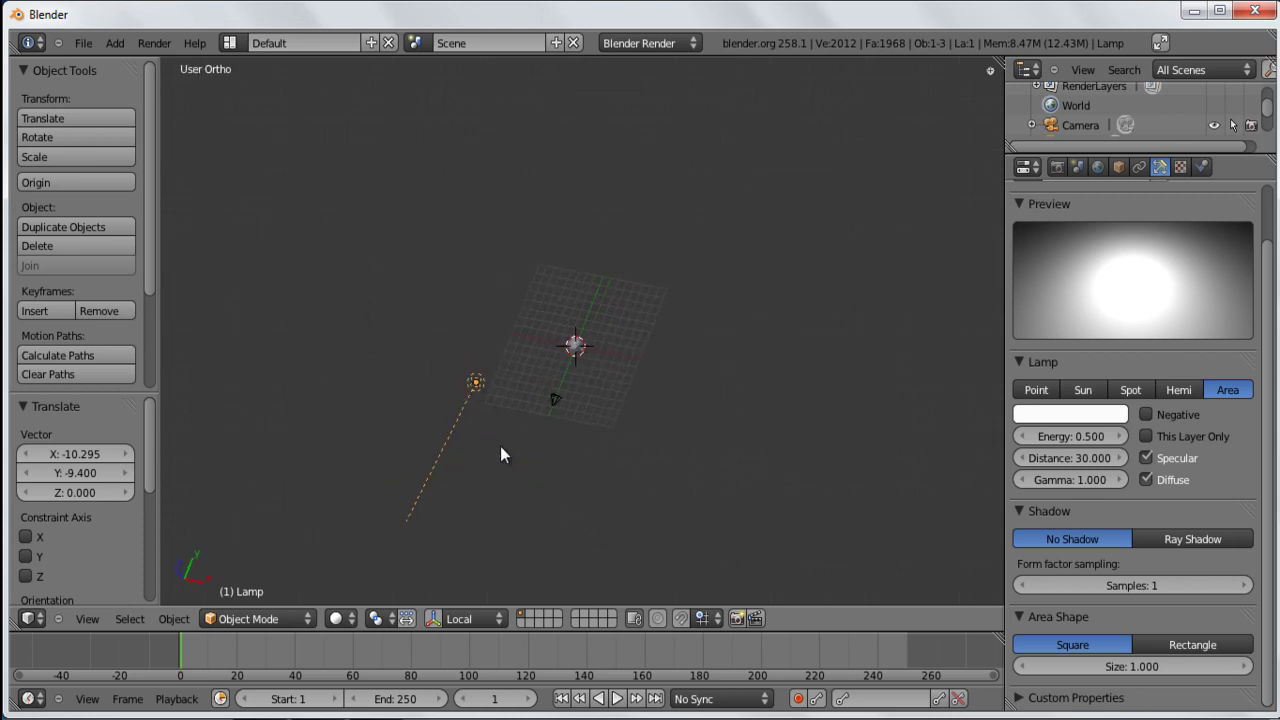
middle_drag(490, 512, 493, 476)
key(shift+a)
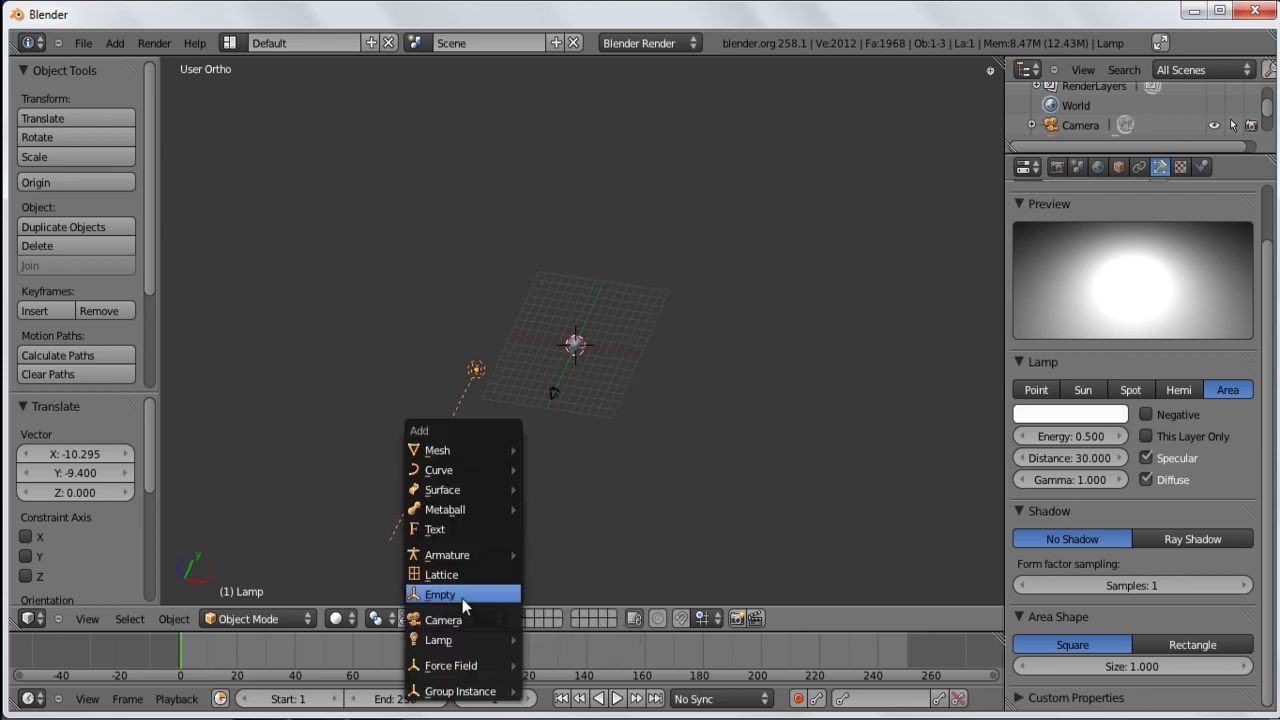
click(462, 597)
scroll(548, 466, up, 4)
scroll(548, 466, down, 4)
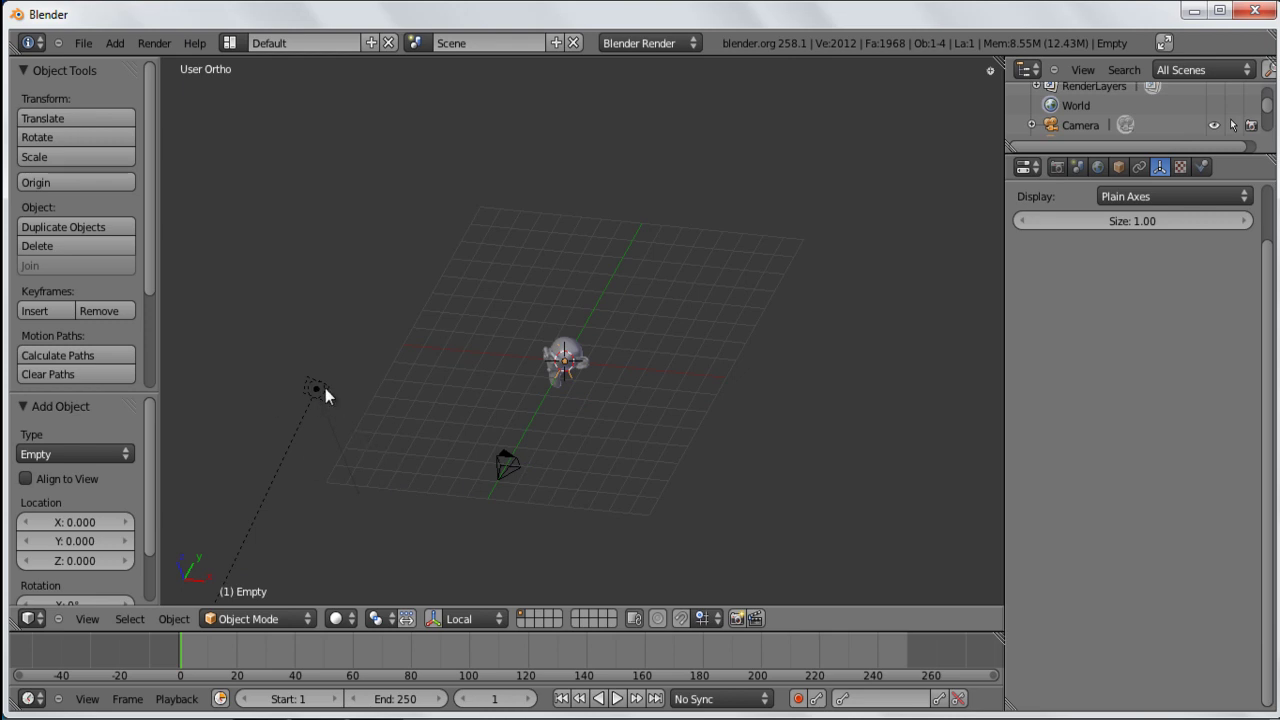
Step: Make the area lamp point at the Empty at the origin with a Track To constraint
right_click(316, 388)
middle_drag(454, 526, 349, 358)
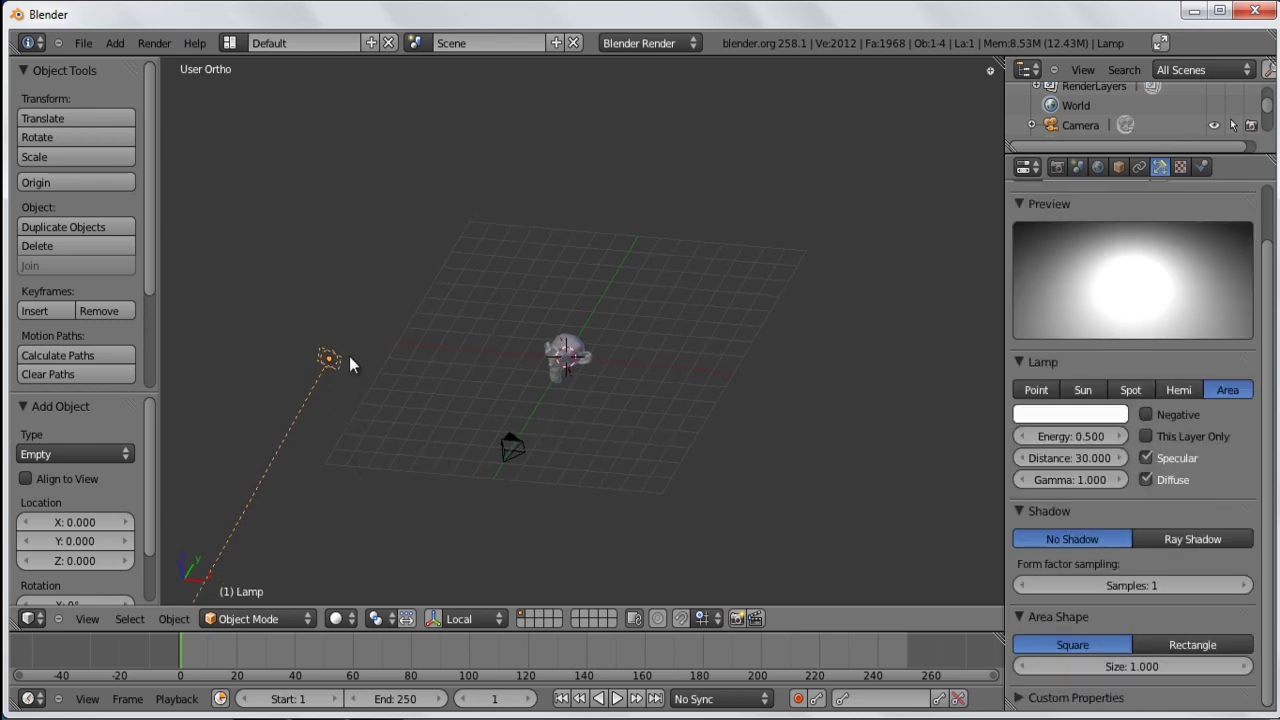
shift+right_click(571, 379)
middle_drag(555, 454, 533, 329)
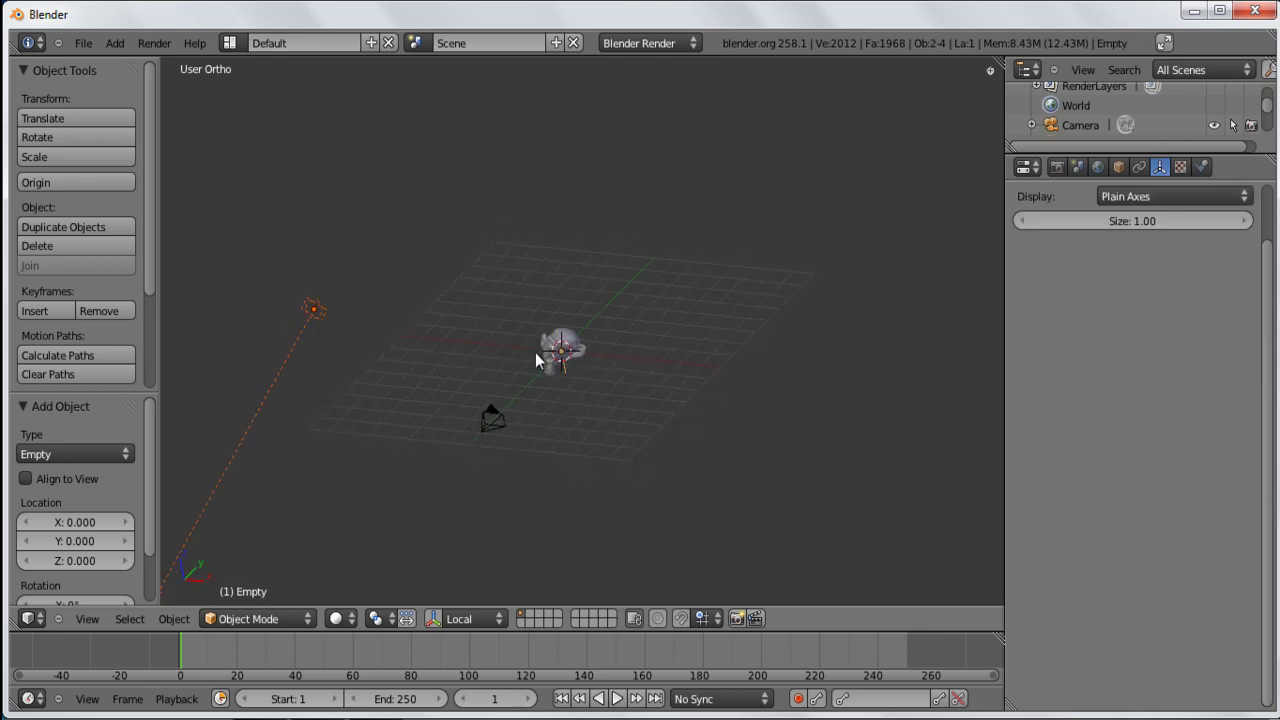
key(ctrl+t)
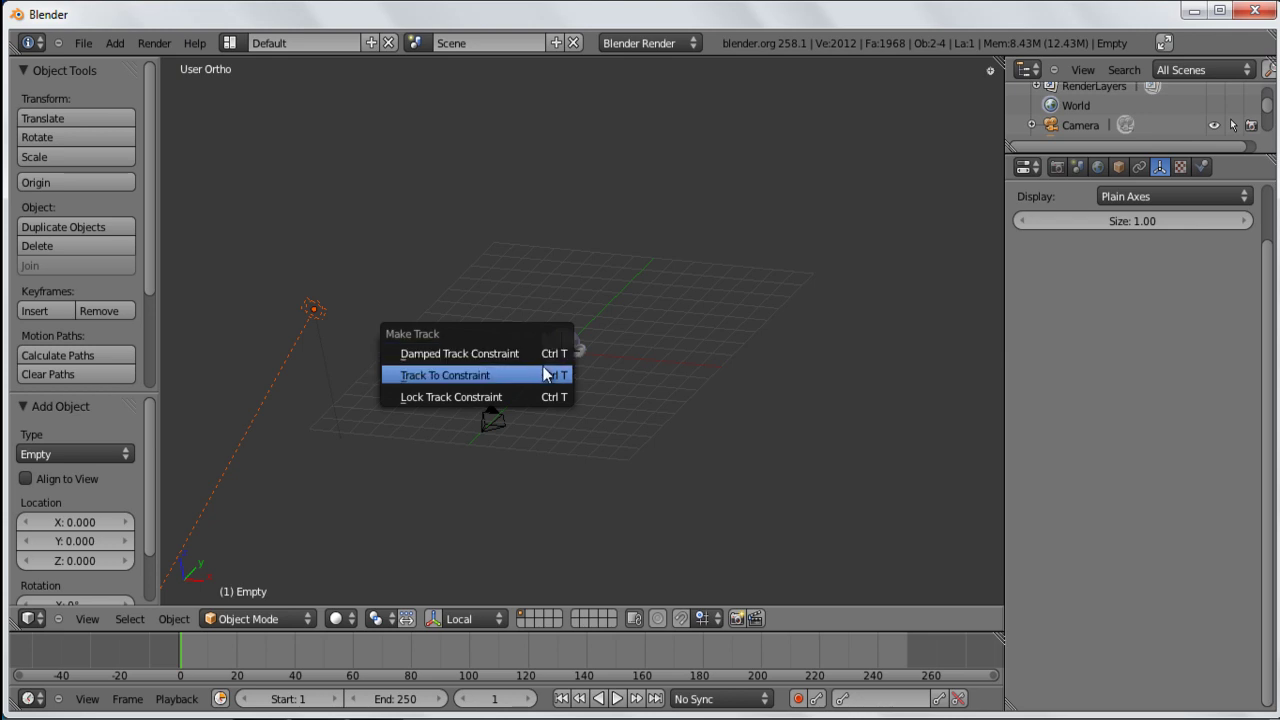
click(545, 375)
middle_drag(539, 384, 541, 490)
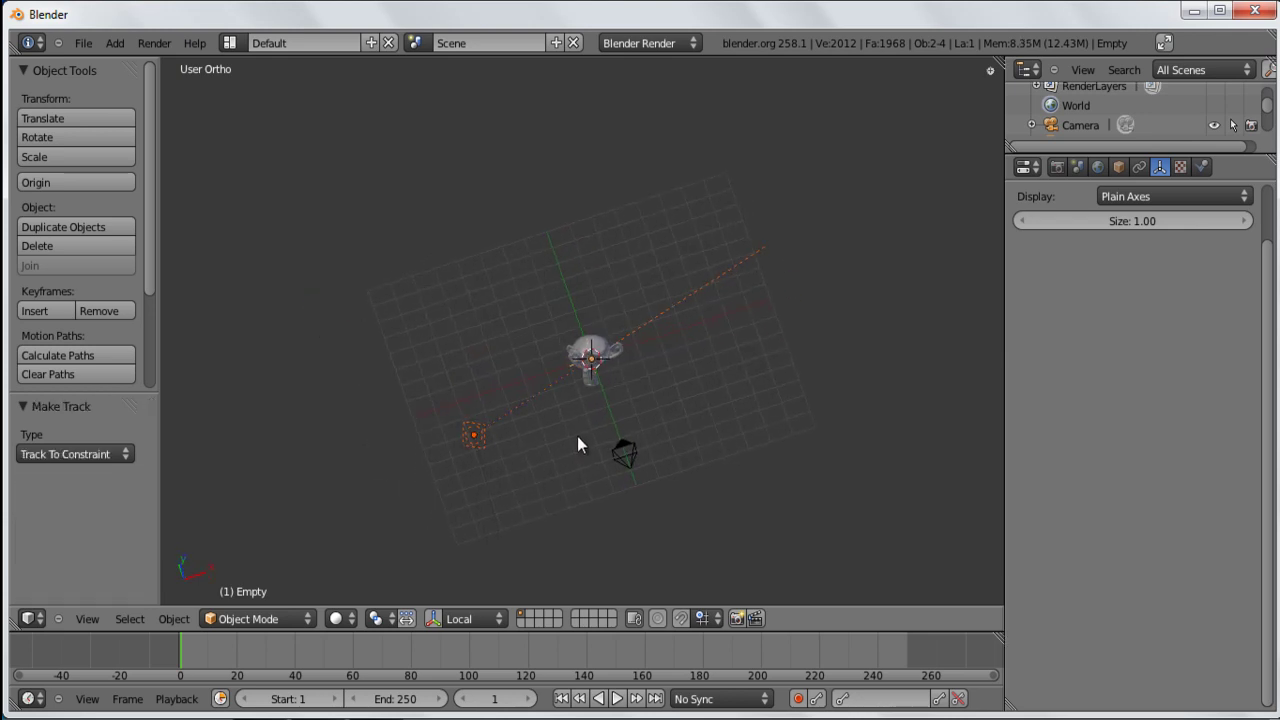
Step: Select only the area lamp, render the scene to check the lighting, and close the render result
right_click(476, 442)
middle_drag(477, 466, 713, 430)
scroll(650, 380, up, 4)
scroll(700, 430, down, 3)
middle_drag(622, 427, 588, 430)
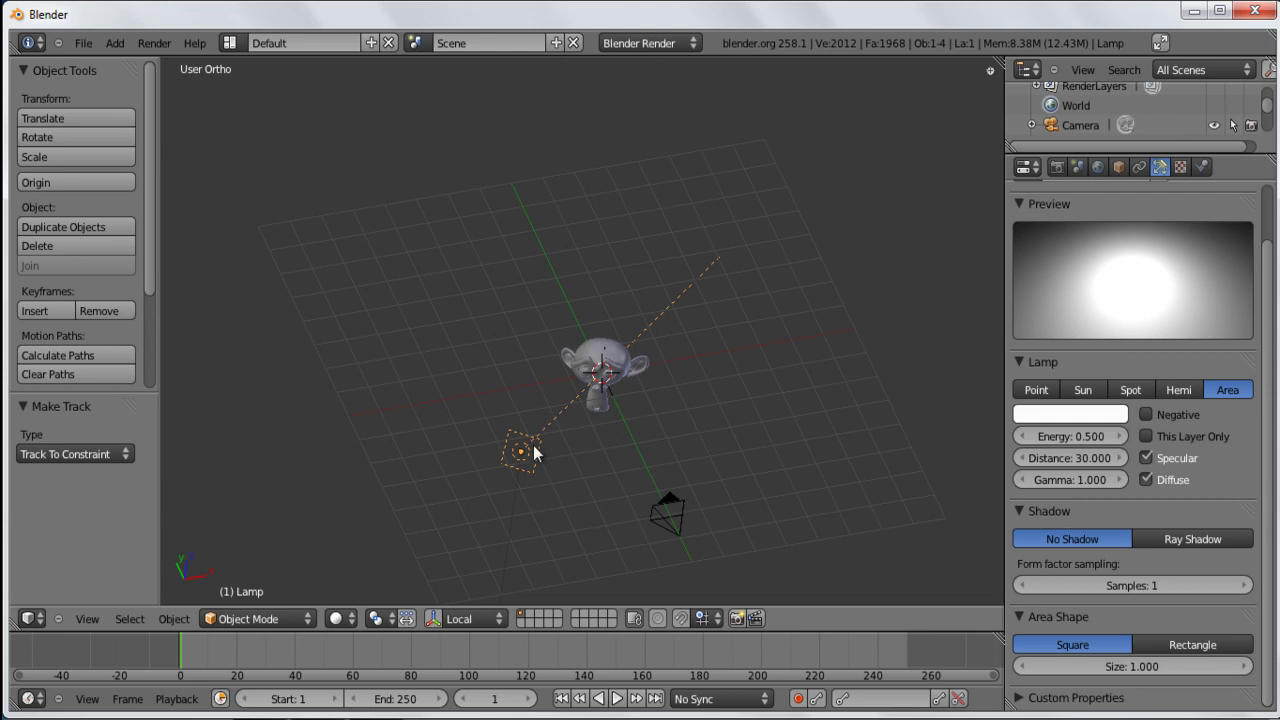
key(F12)
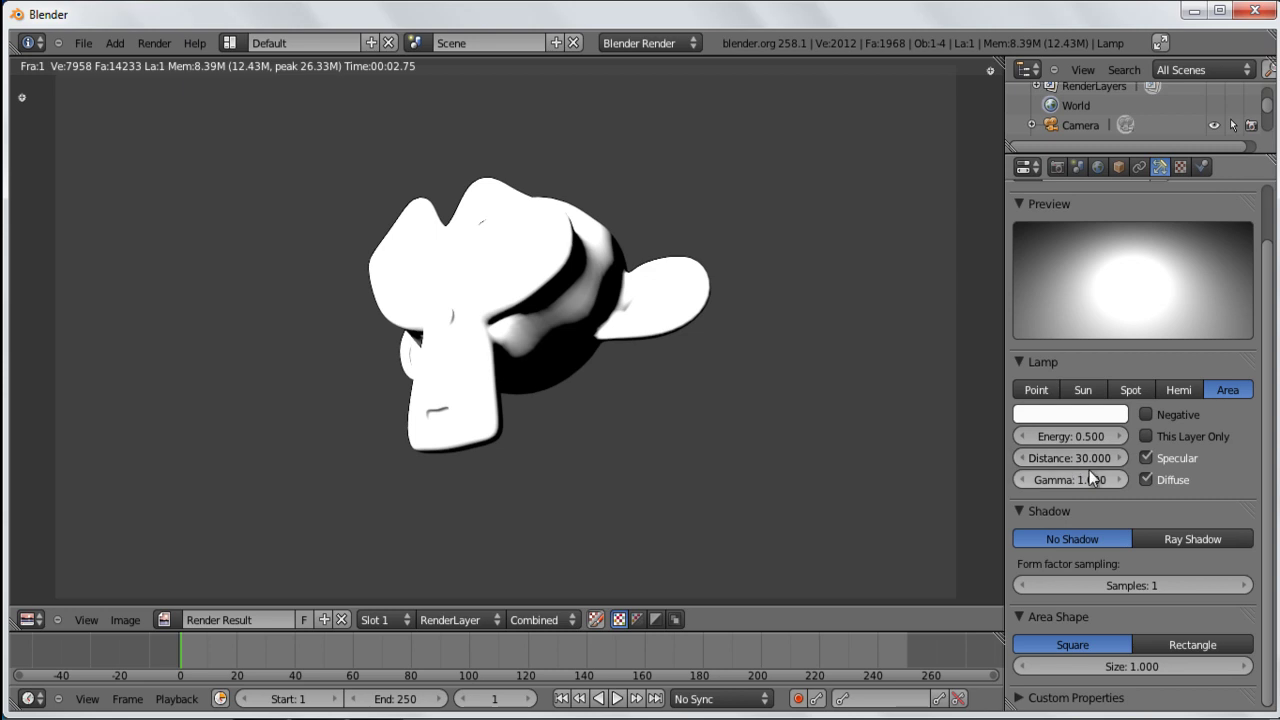
key(Escape)
Step: Examine how far the area lamp's distance line reaches relative to the monkey
middle_drag(559, 262, 492, 358)
middle_drag(422, 376, 634, 423)
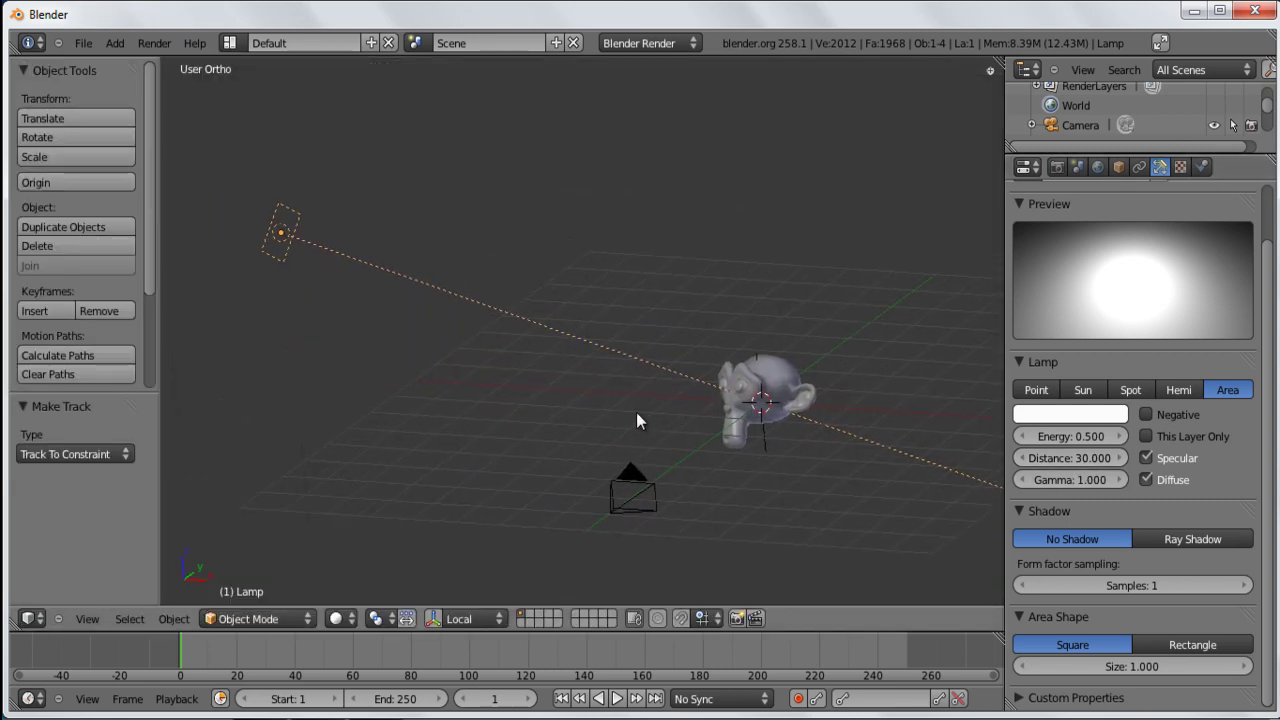
scroll(449, 328, down, 2)
shift+middle_drag(449, 331, 488, 335)
scroll(488, 328, down, 4)
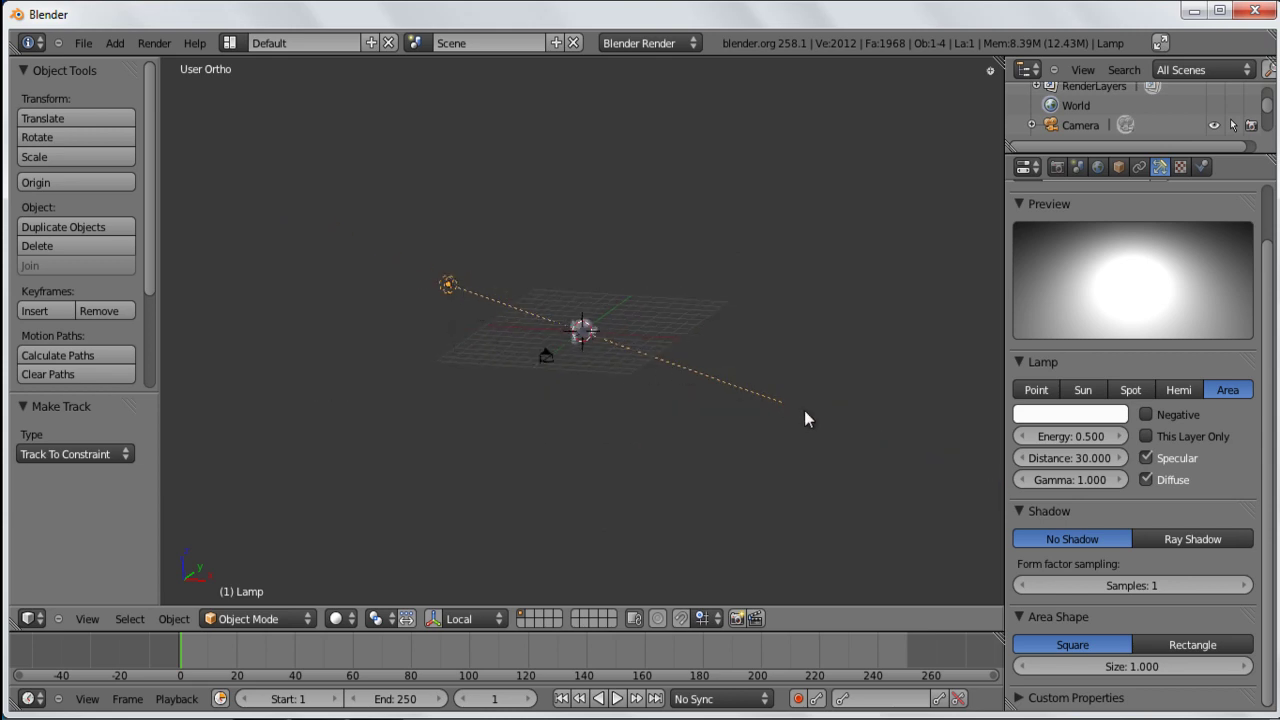
scroll(431, 315, up, 3)
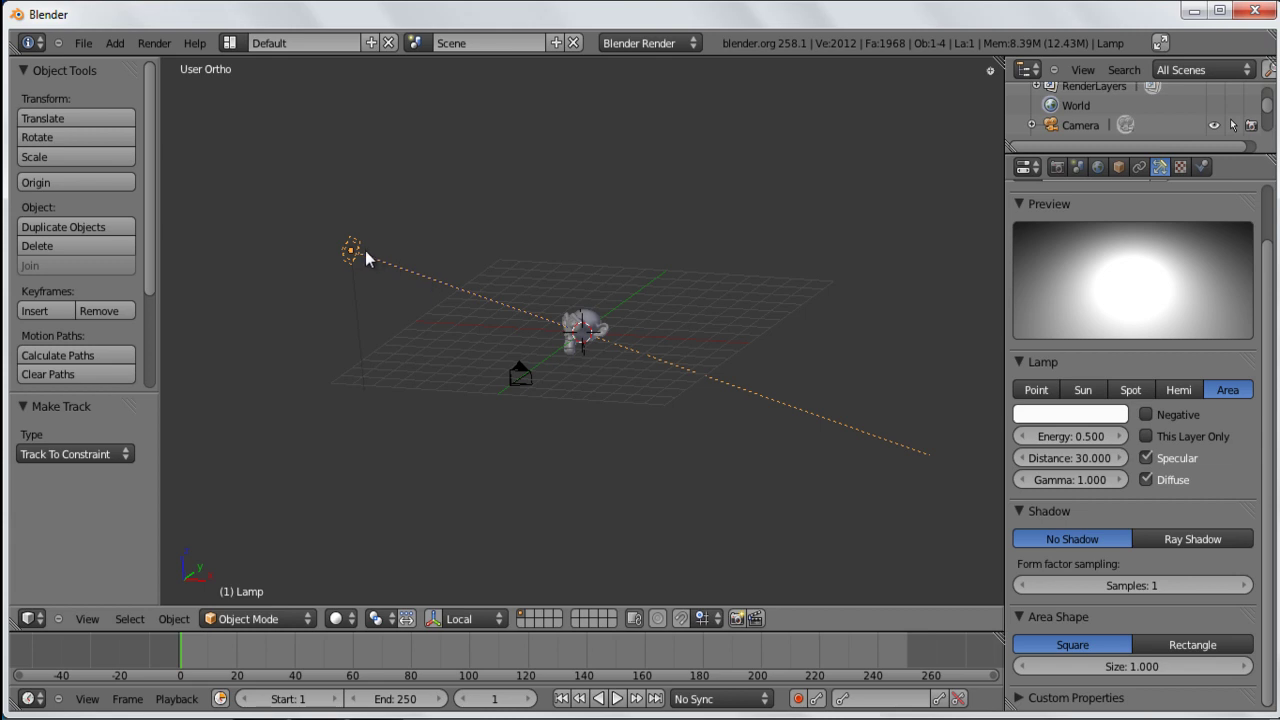
shift+middle_drag(370, 244, 400, 255)
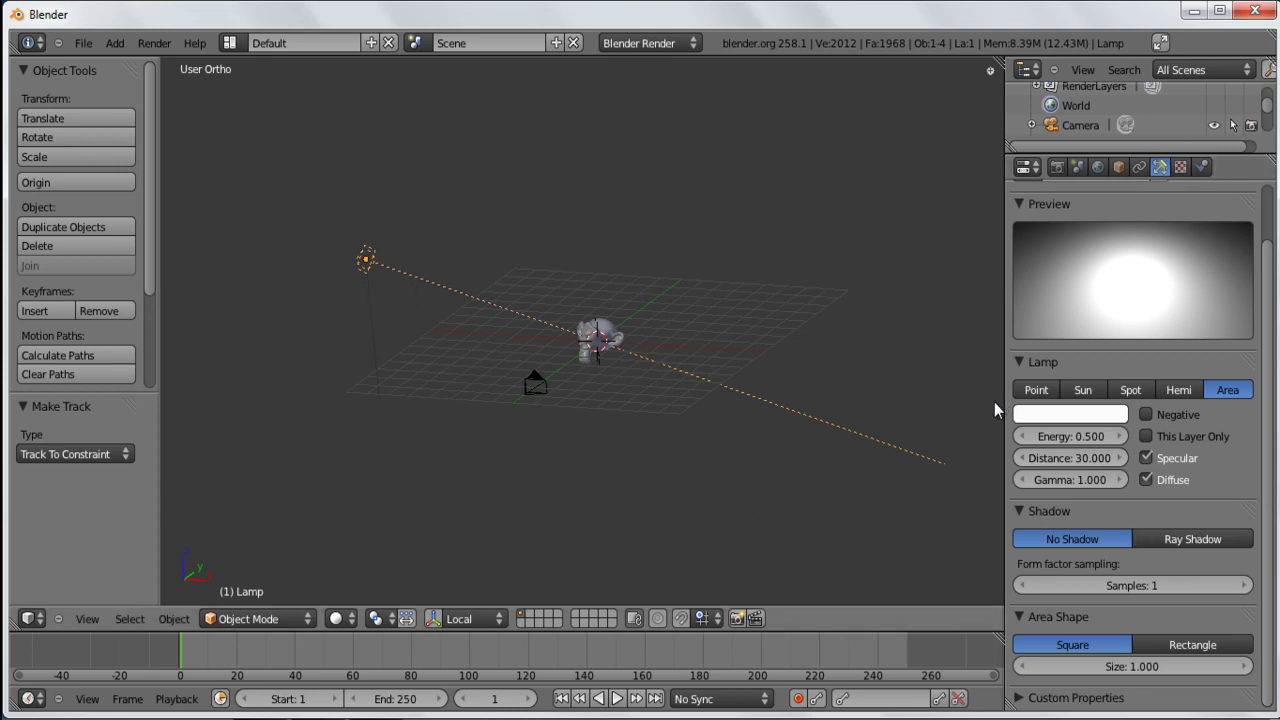
scroll(794, 431, down, 3)
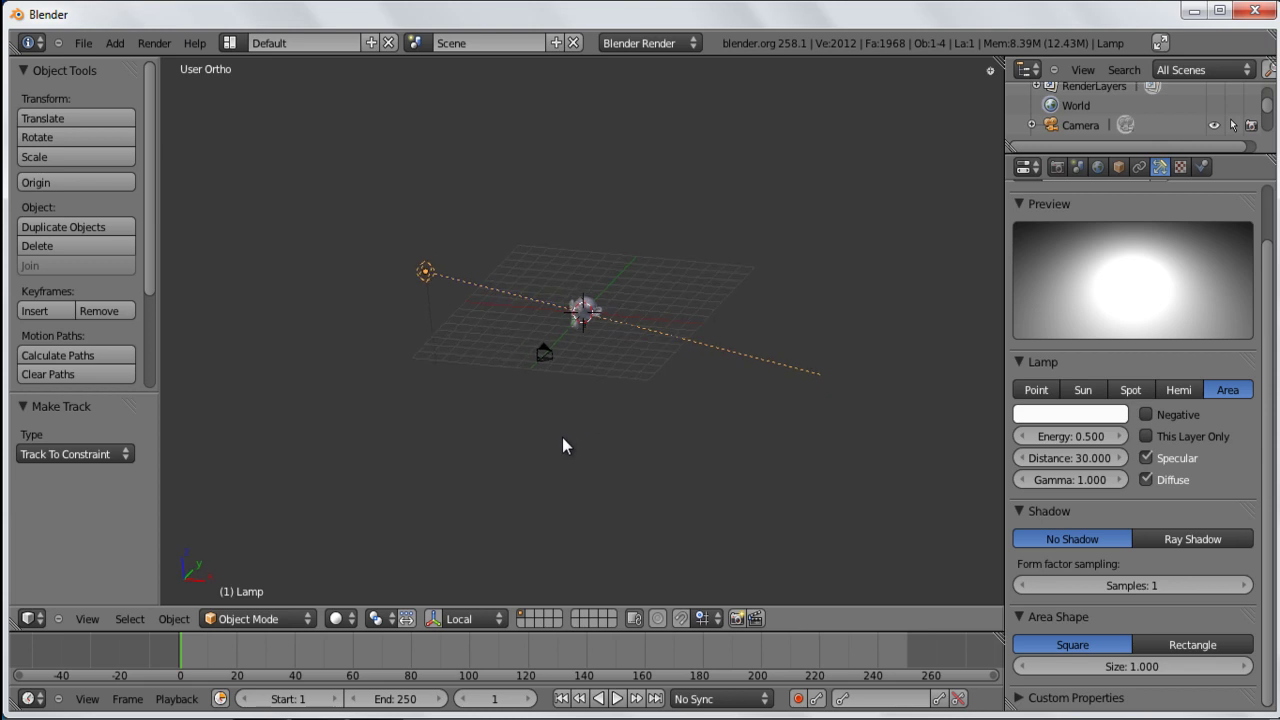
Step: Set the area lamp's distance to 15
shift+scroll(605, 372, up, 1)
click(1075, 458)
text(1)
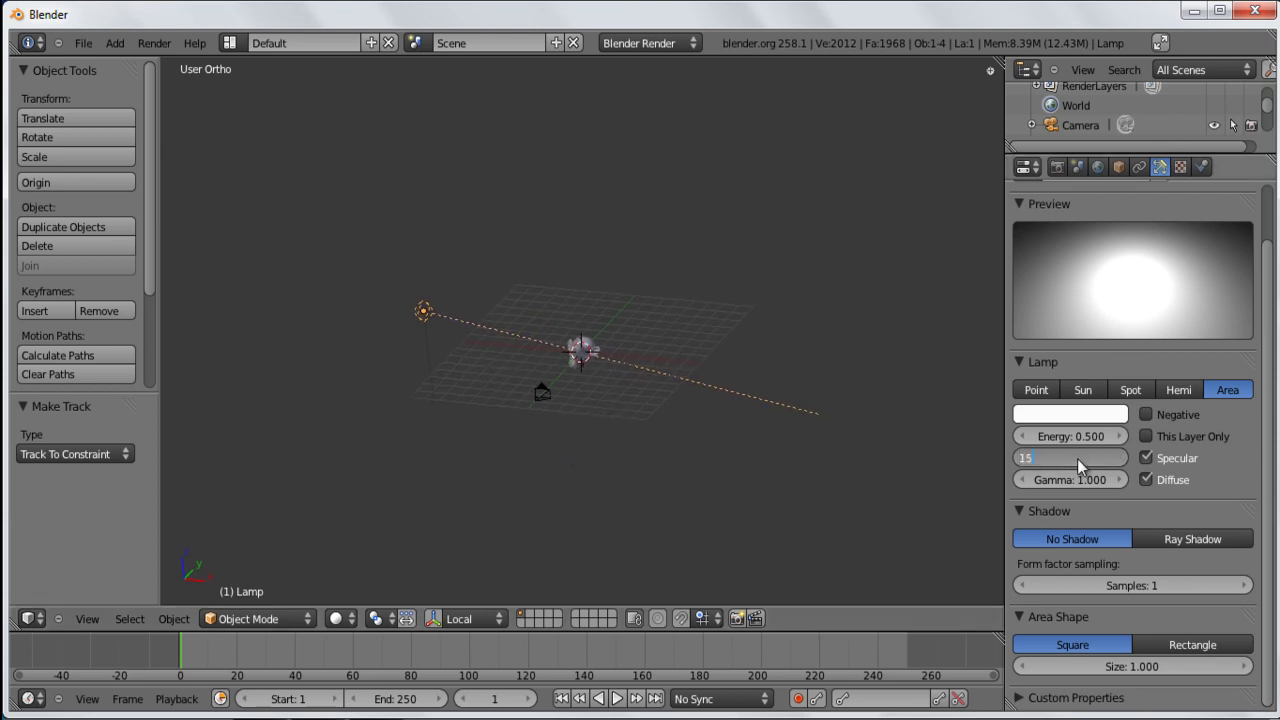
text(5)
key(Return)
Step: Inspect where the shortened lamp line ends around the monkey and render the scene
mouse_move(549, 415)
middle_down()
mouse_move(615, 434)
mouse_move(541, 422)
mouse_move(574, 433)
mouse_move(554, 438)
middle_up()
scroll(571, 414, up, 2)
scroll(554, 438, up, 1)
scroll(495, 406, down, 1)
middle_drag(495, 406, 485, 396)
scroll(437, 350, up, 1)
shift+middle_drag(437, 351, 397, 401)
middle_drag(661, 415, 653, 413)
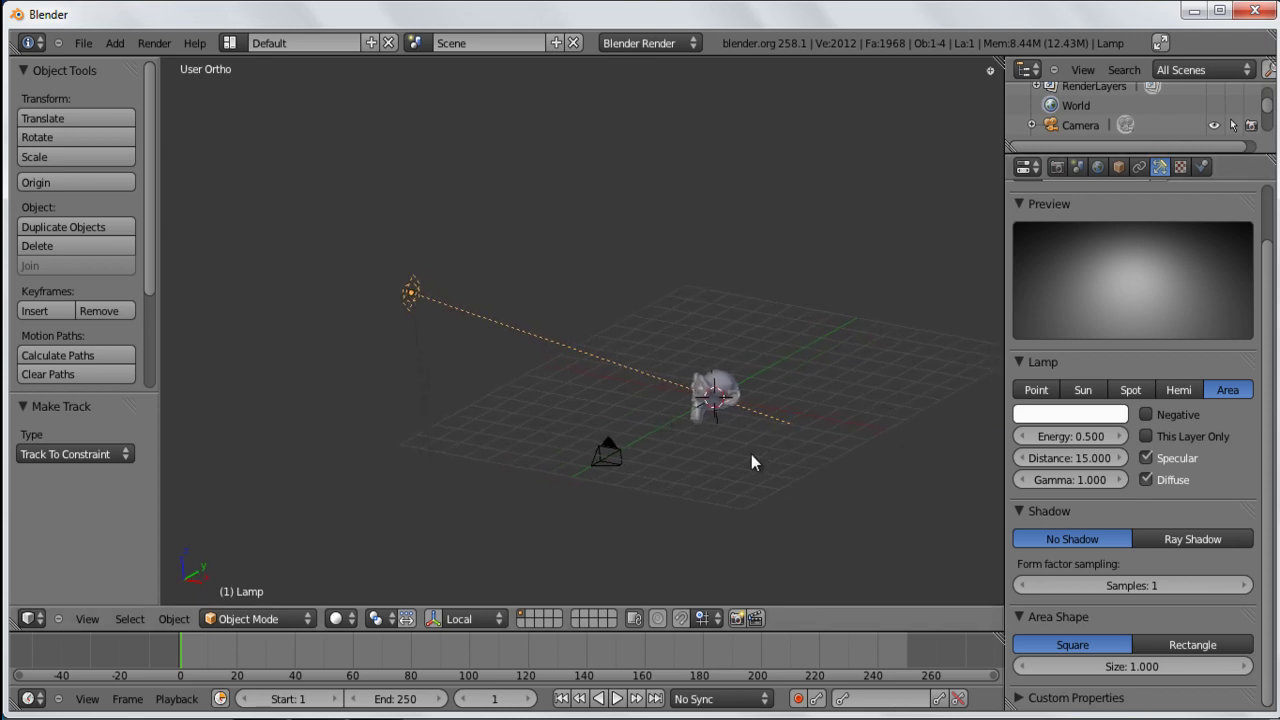
middle_drag(765, 459, 728, 445)
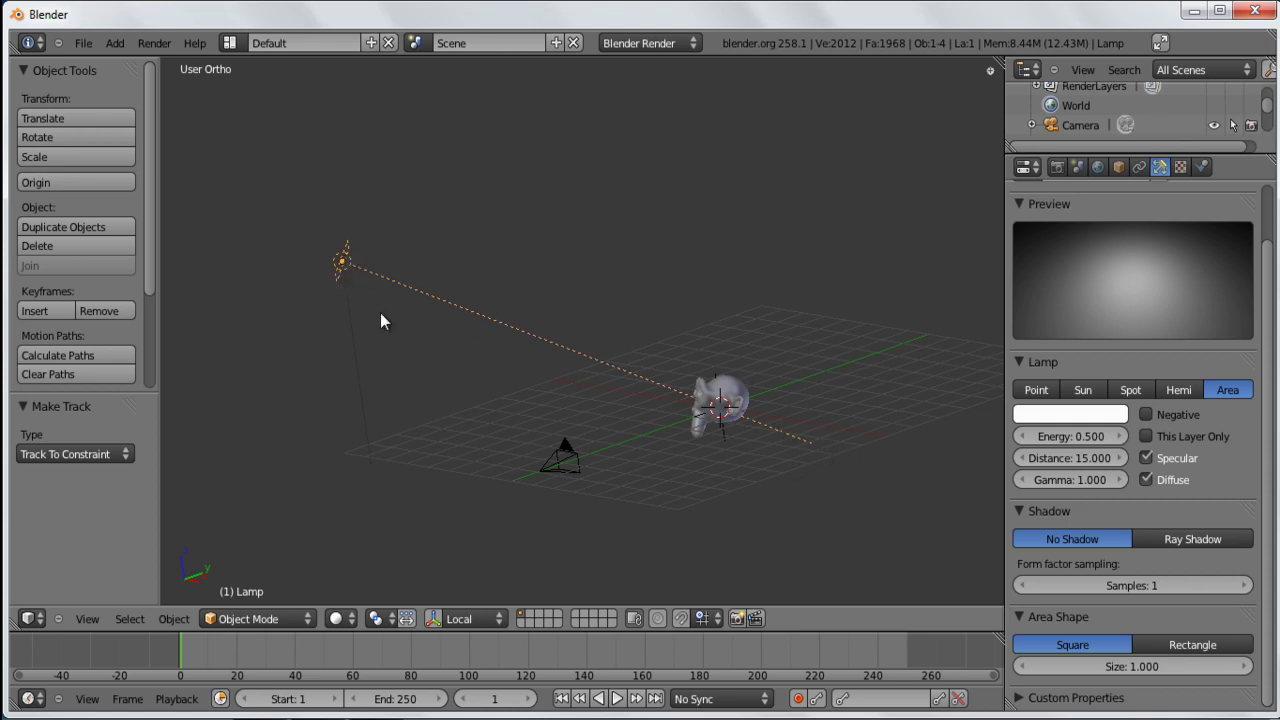
key(F12)
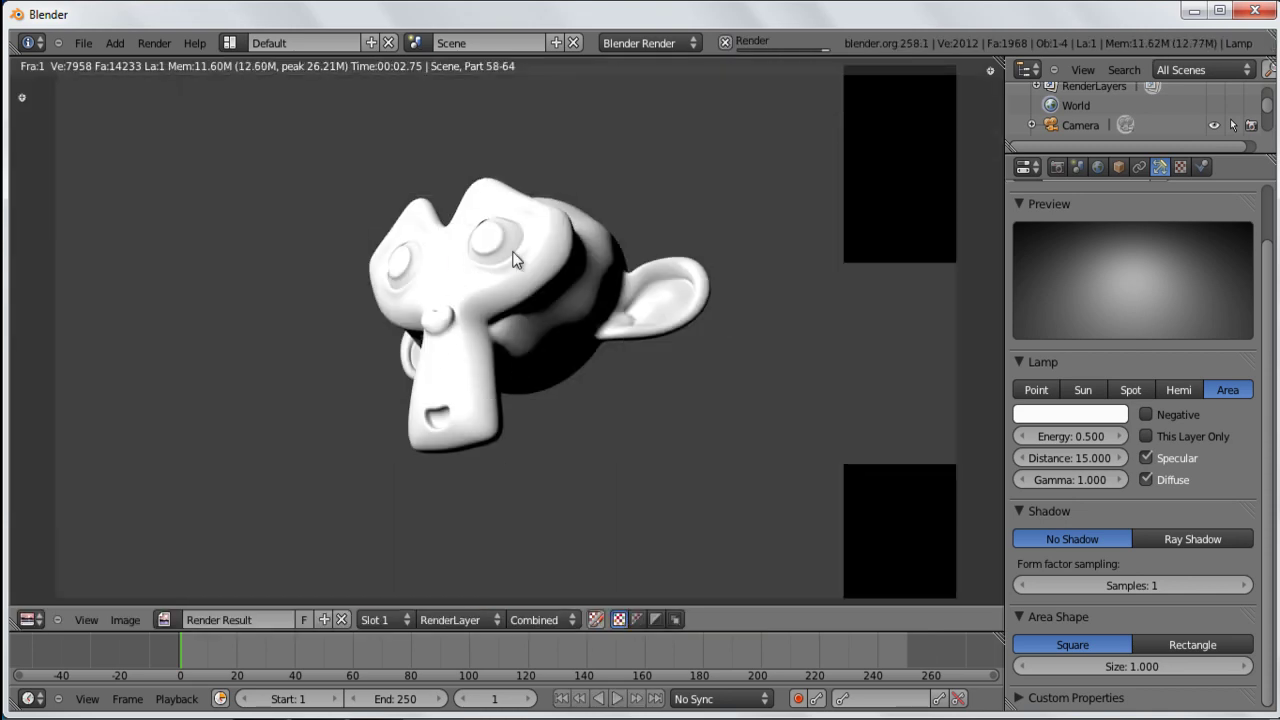
Step: Set the area lamp's distance to 12 and its energy to 0.4, and render the scene again
click(1076, 458)
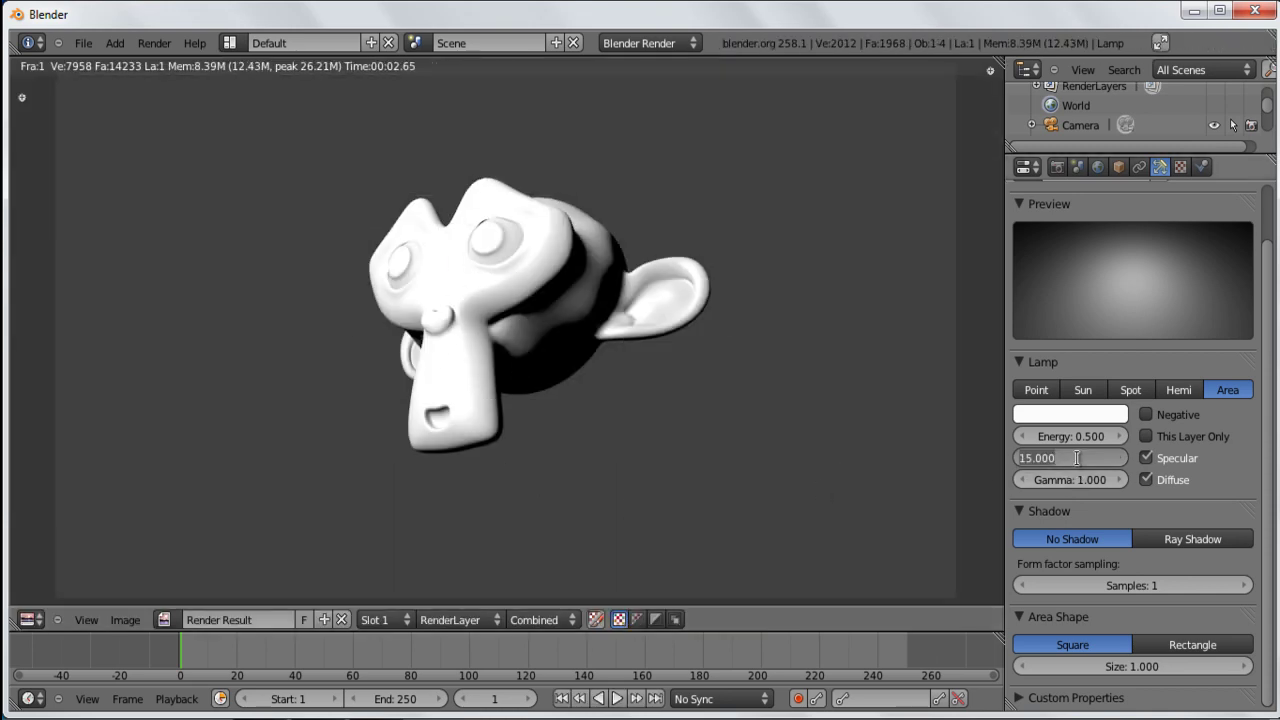
text(12)
key(Return)
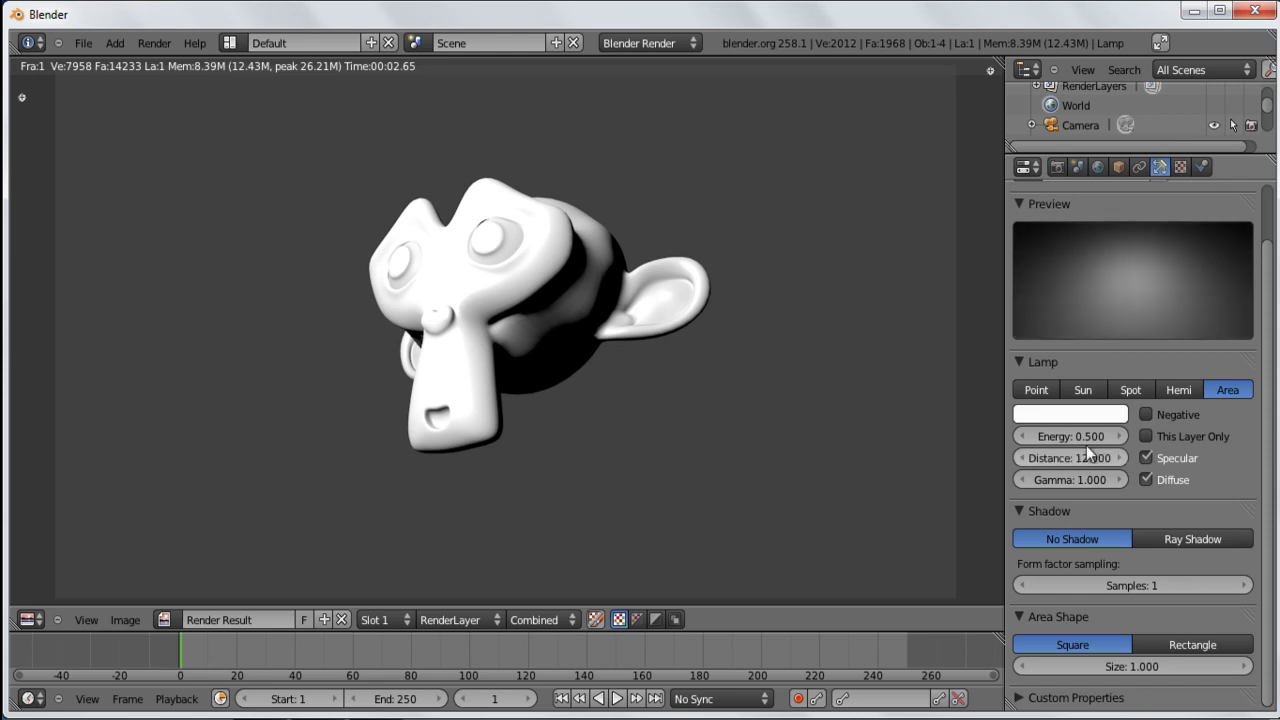
click(1085, 437)
text(0)
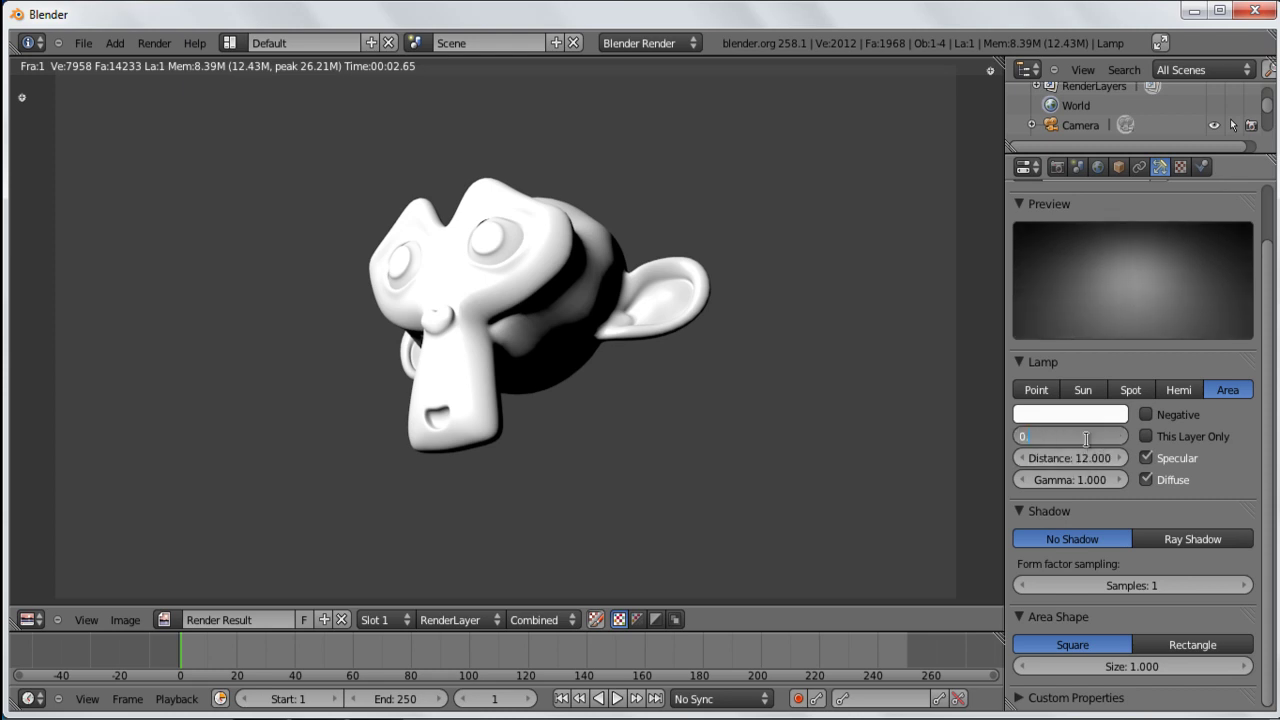
text(.4)
key(Return)
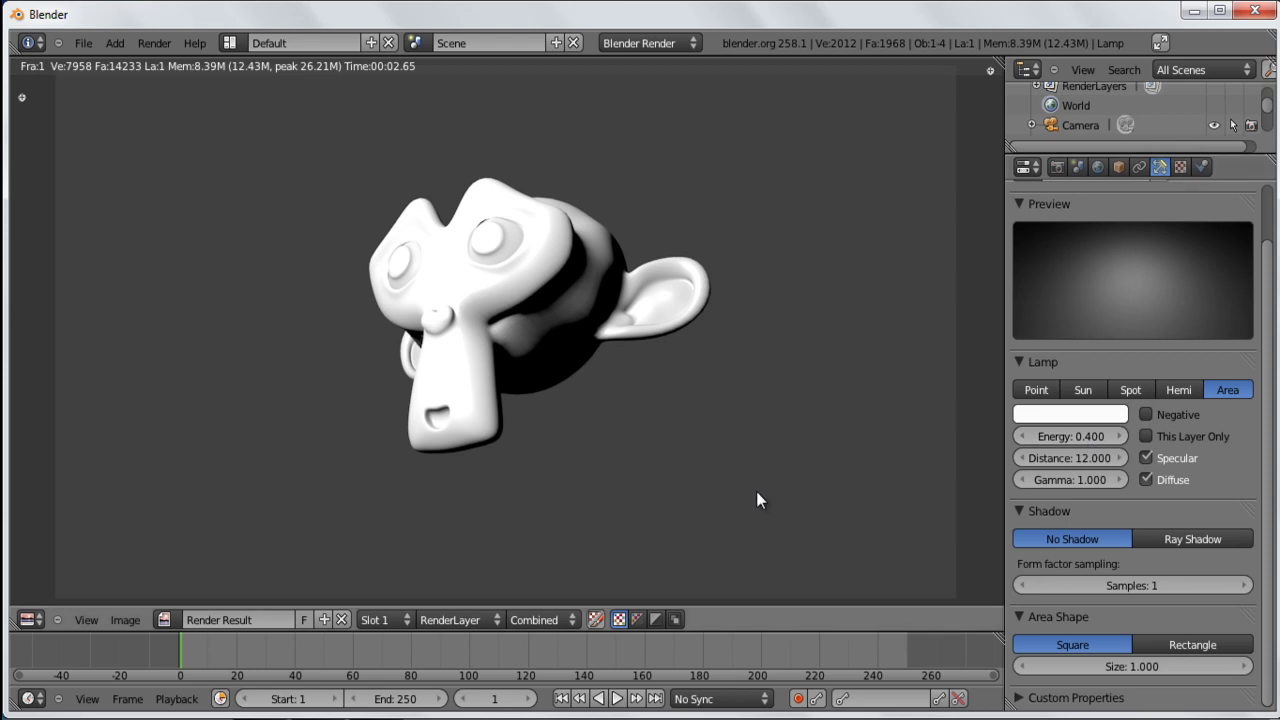
key(F12)
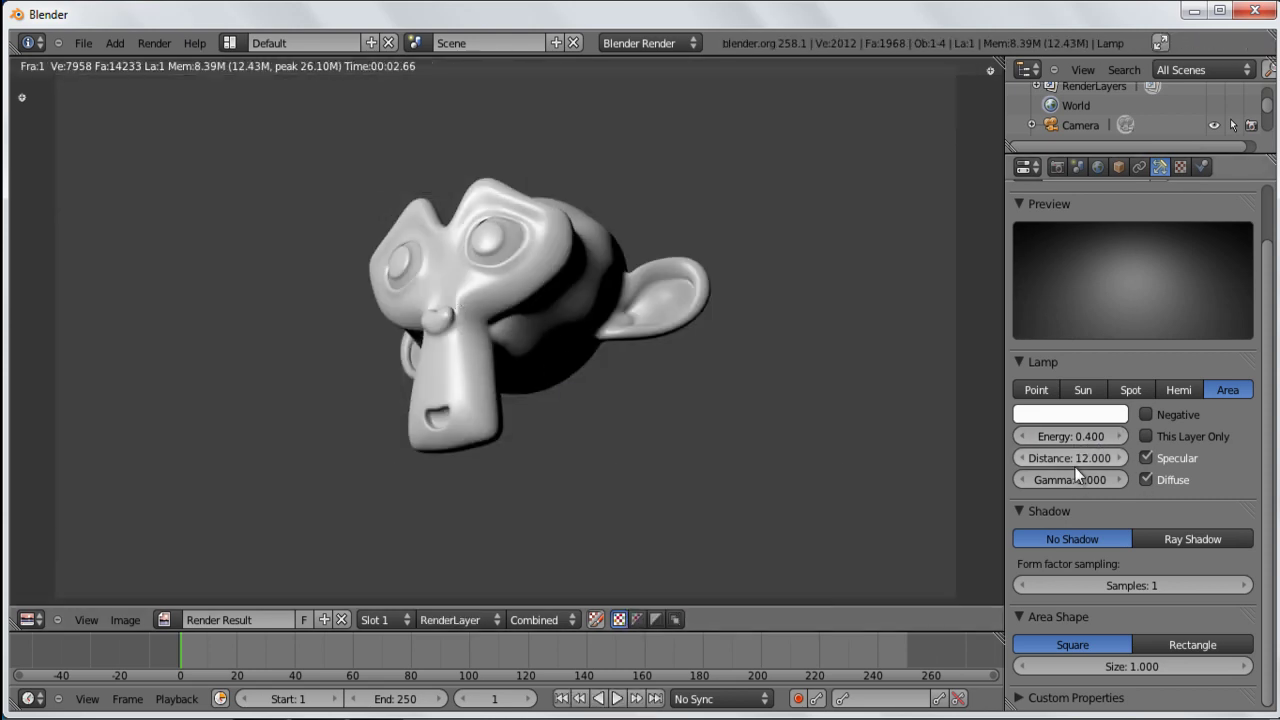
Step: Set the area lamp's distance to 14, render again, inspect the monkey's dark side up close, and close the render result
click(1078, 457)
text(14)
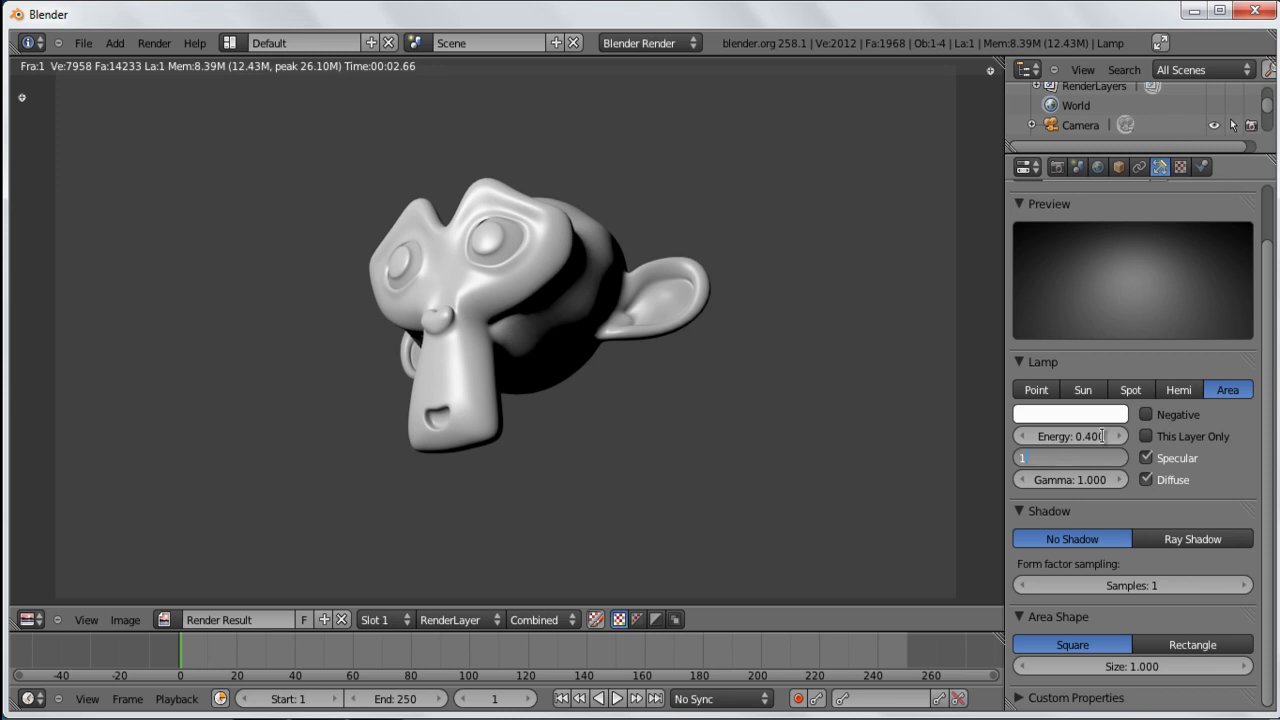
key(Return)
key(F12)
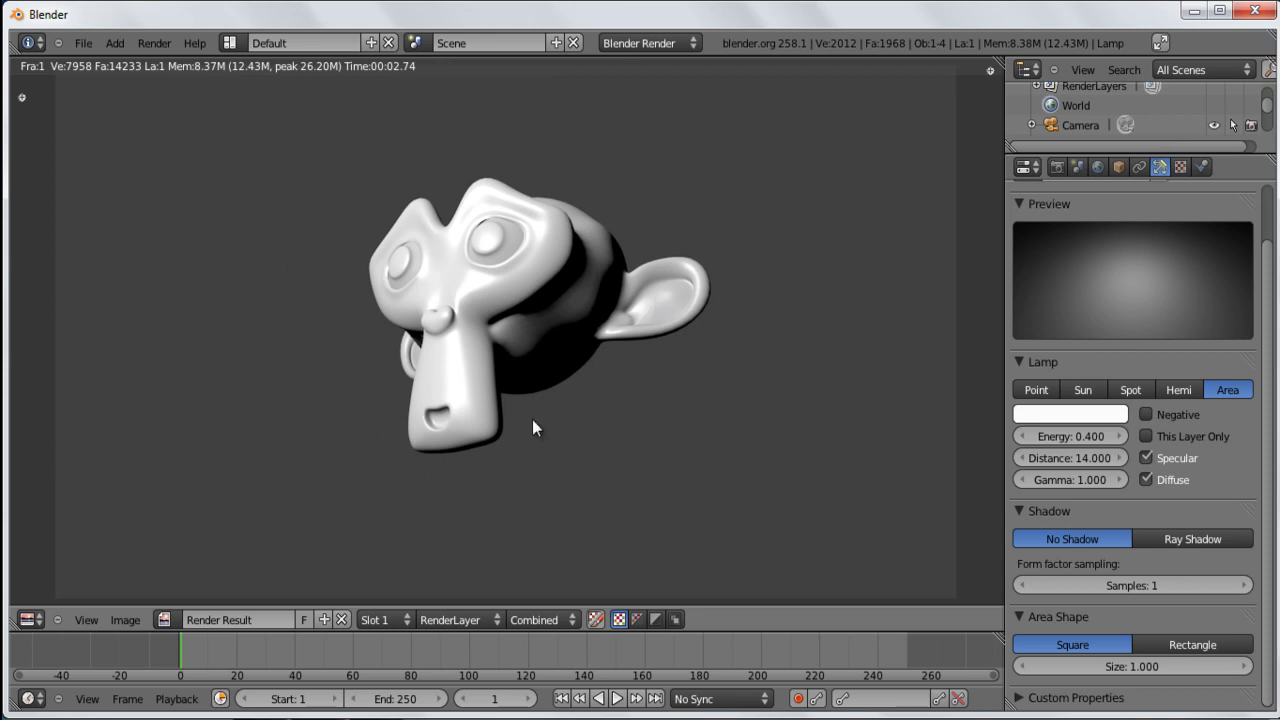
scroll(577, 394, up, 4)
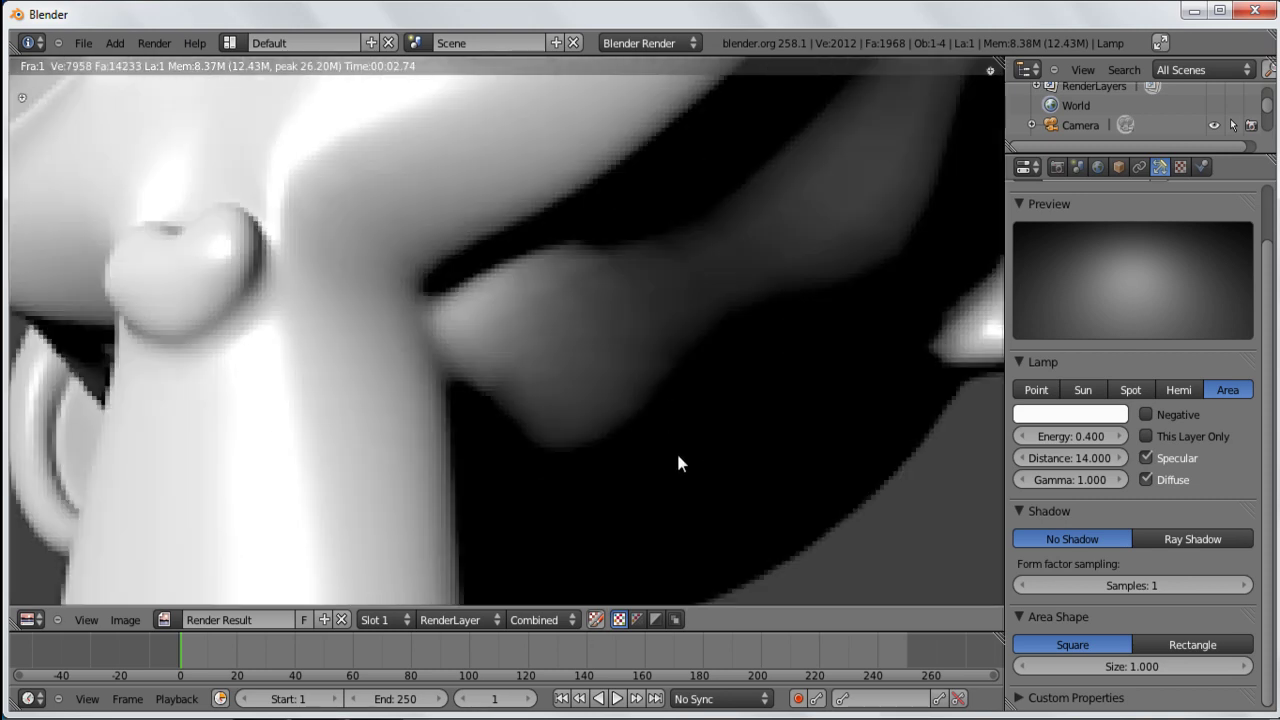
key(Escape)
Step: Duplicate the area lamp and clear the copy's location so it sits at the scene's origin
middle_drag(668, 323, 528, 433)
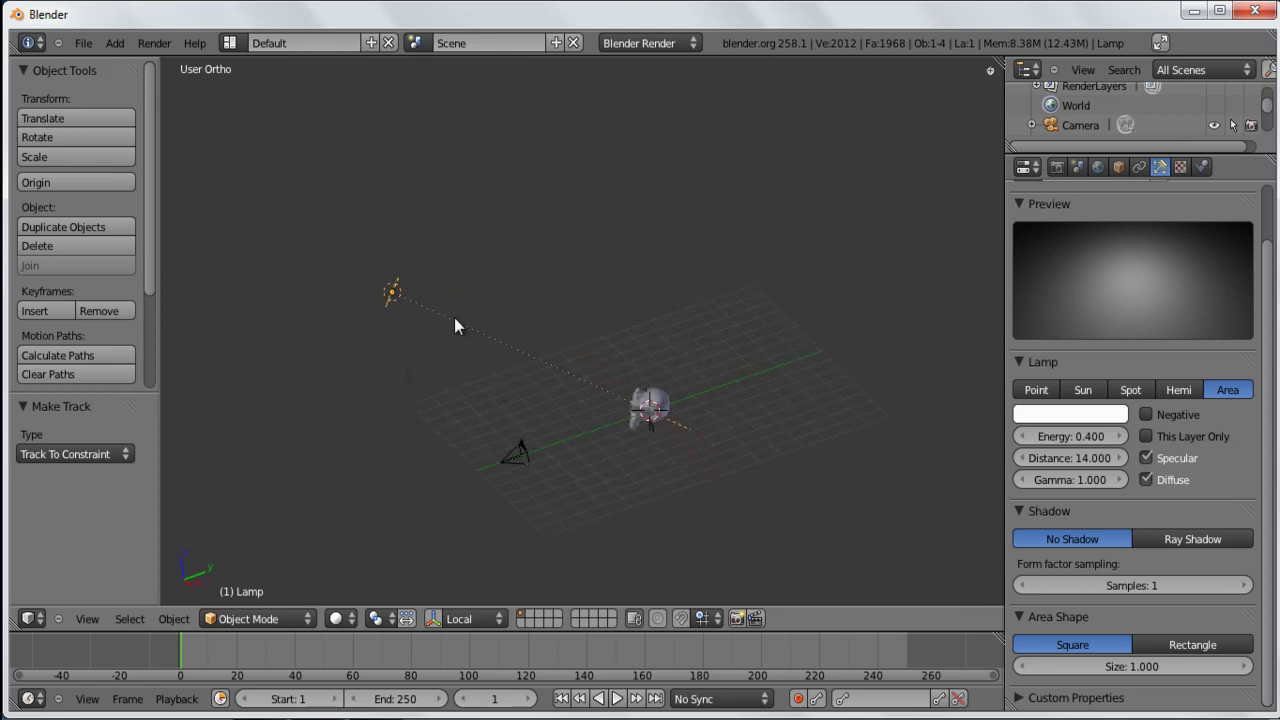
middle_drag(393, 318, 451, 357)
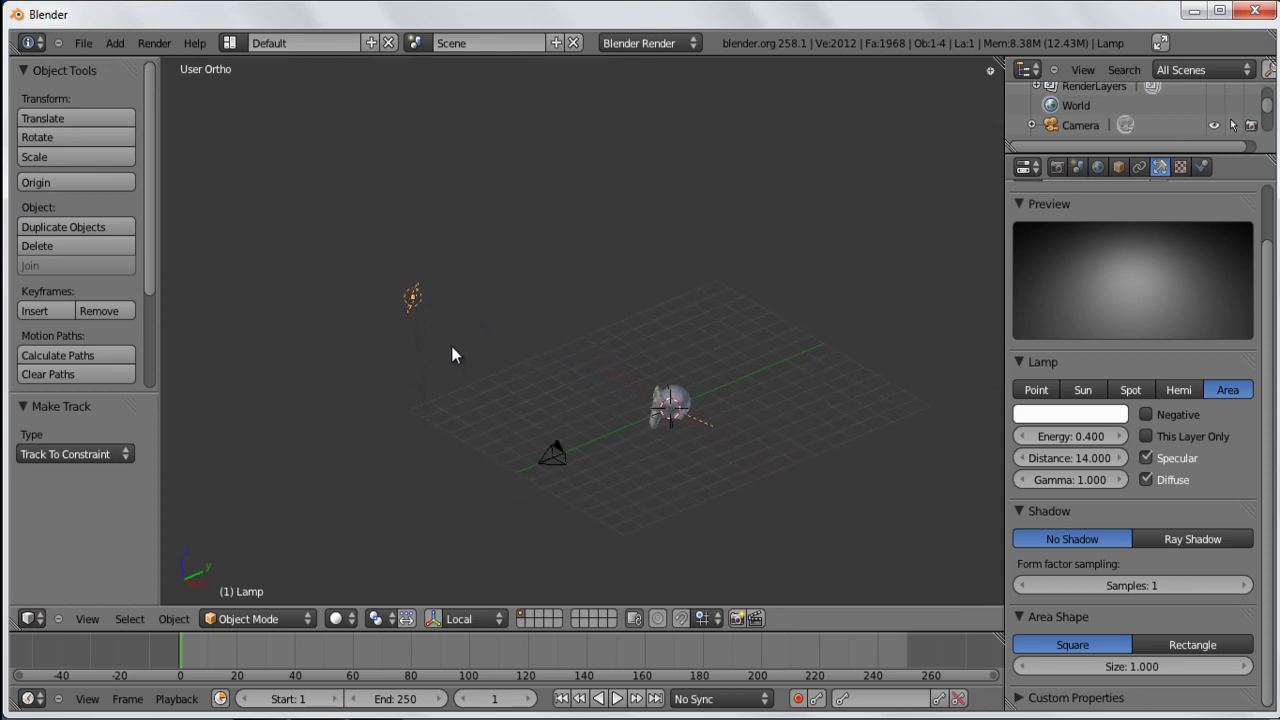
key(shift+d)
click(431, 344)
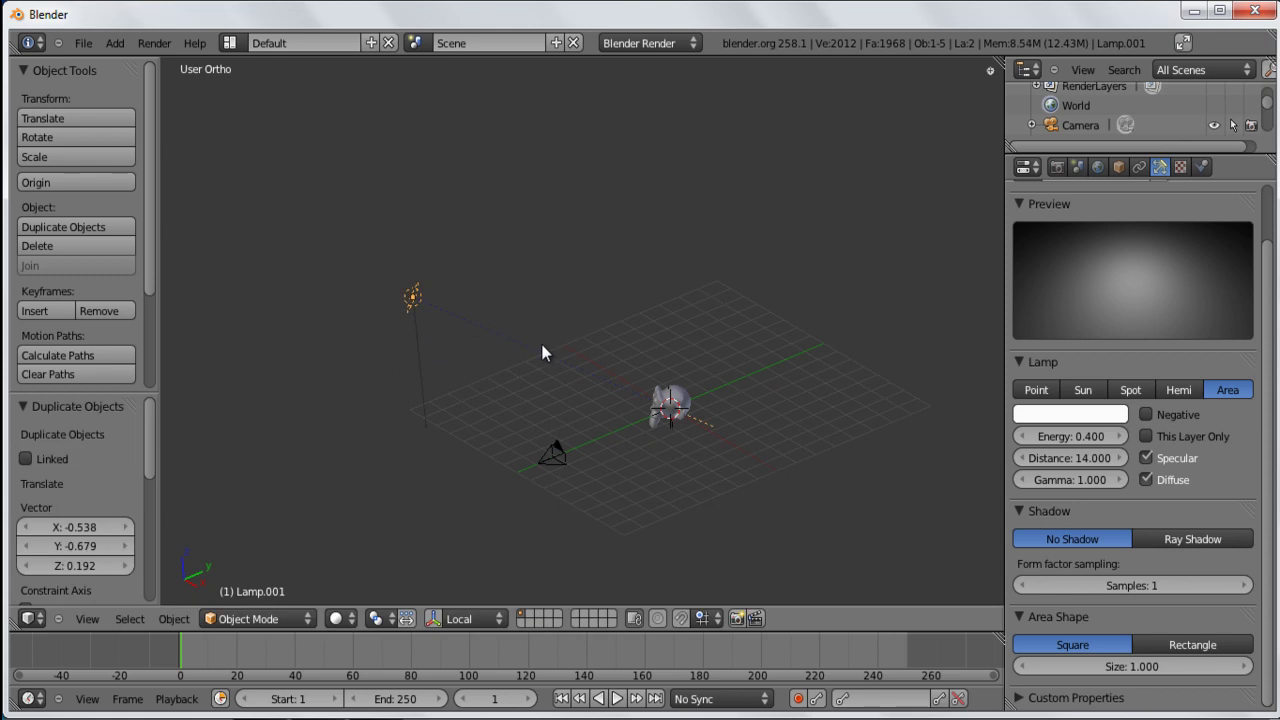
key(alt+g)
middle_drag(606, 448, 558, 408)
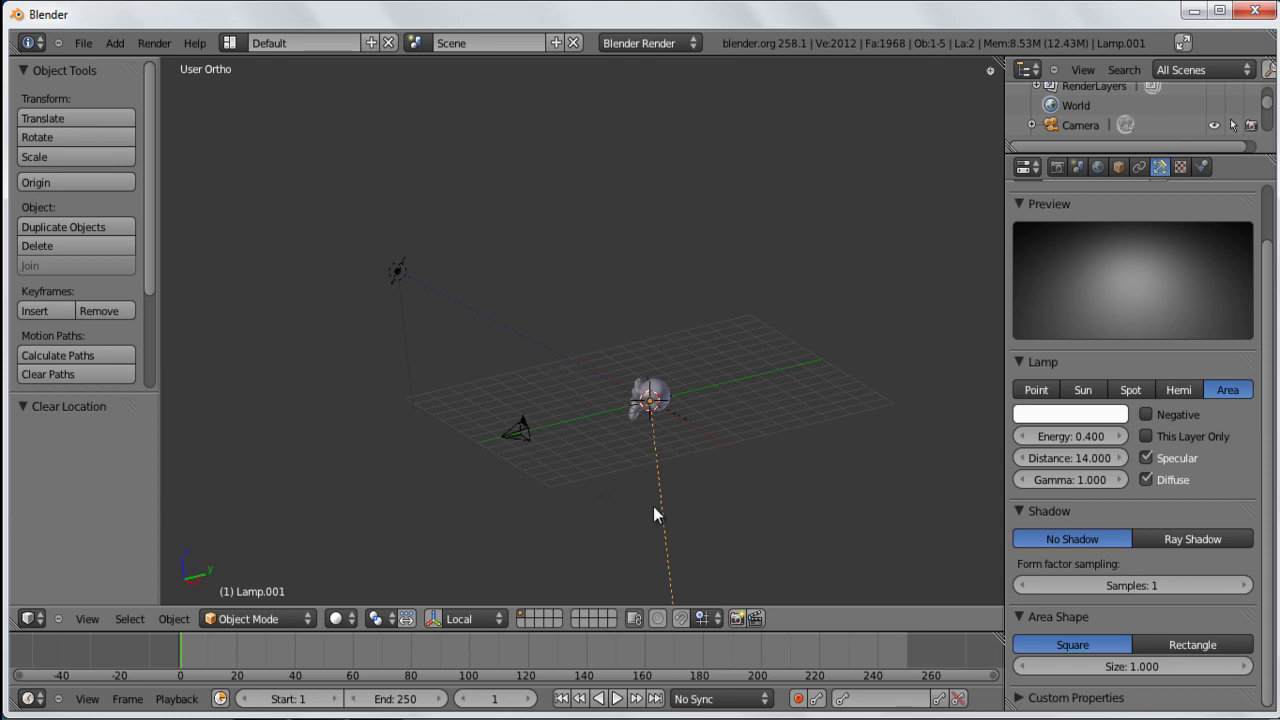
Step: Move the duplicated lamp down along the Z axis until it sits well below the monkey
key(g)
key(z)
click(711, 531)
middle_drag(711, 531, 654, 493)
key(g)
key(z)
click(700, 503)
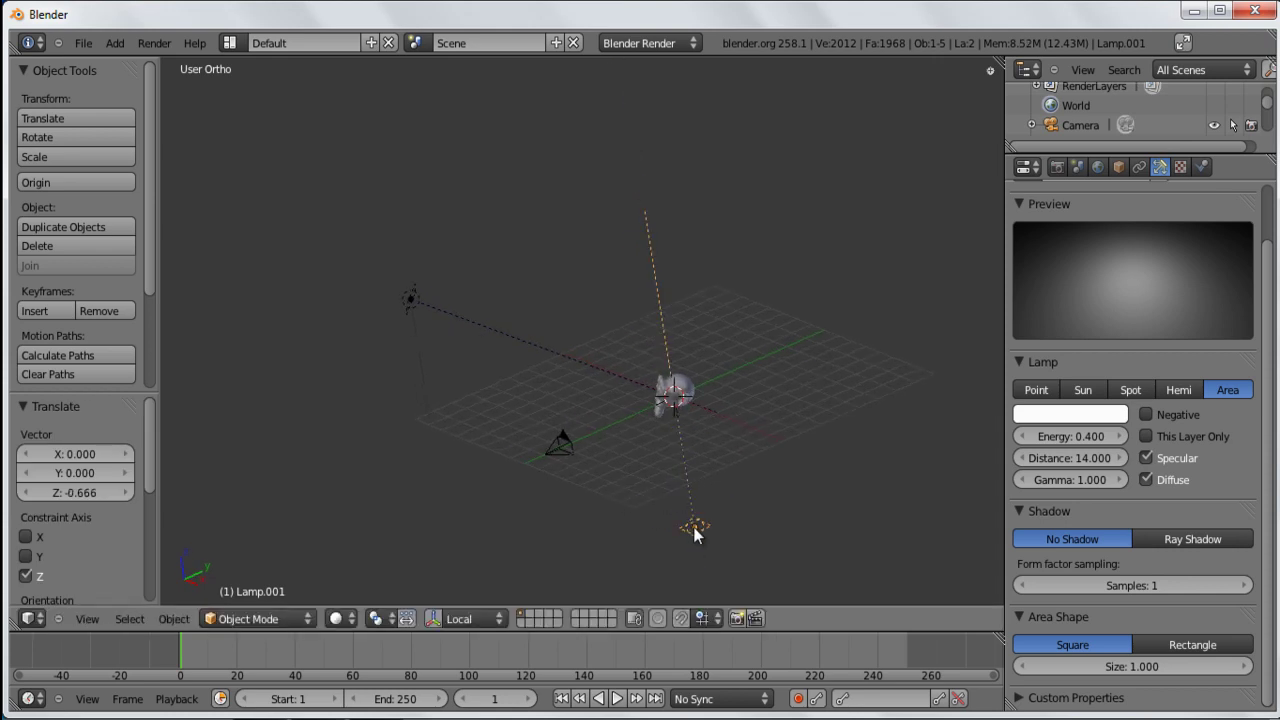
Step: Check the duplicated lamp's Track To constraint and change its lamp type to Spot
click(1137, 167)
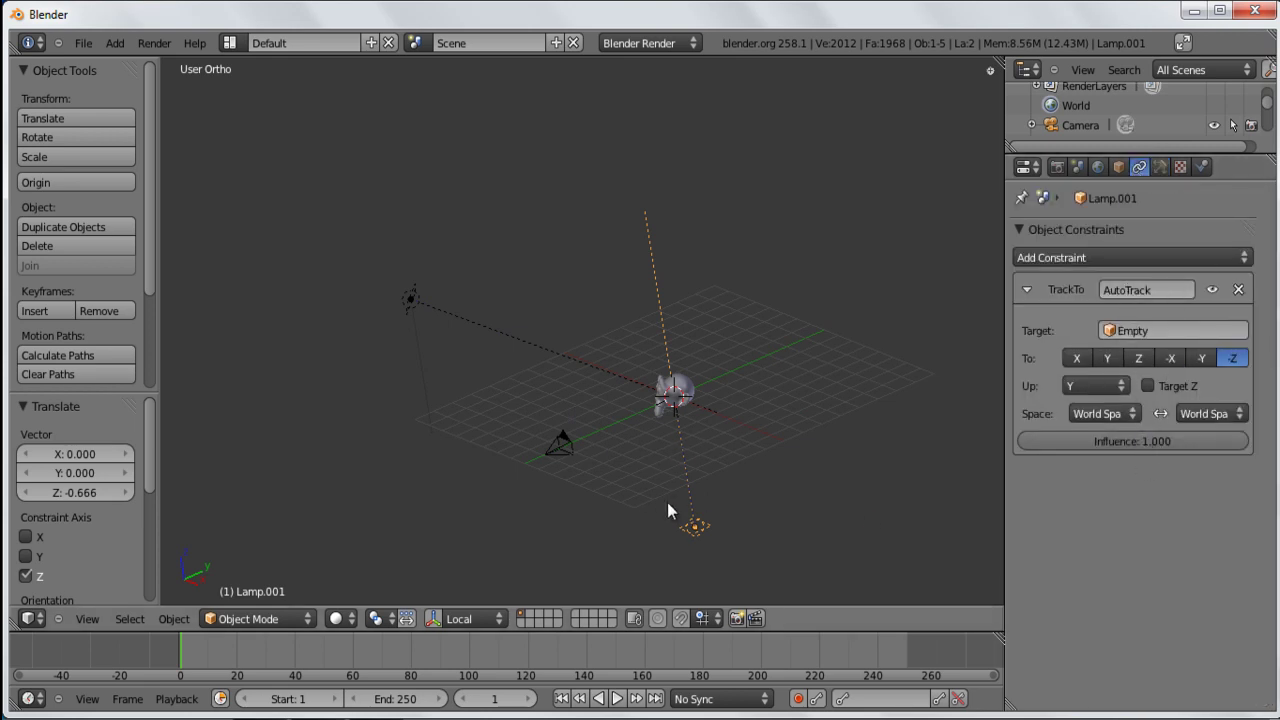
click(1153, 168)
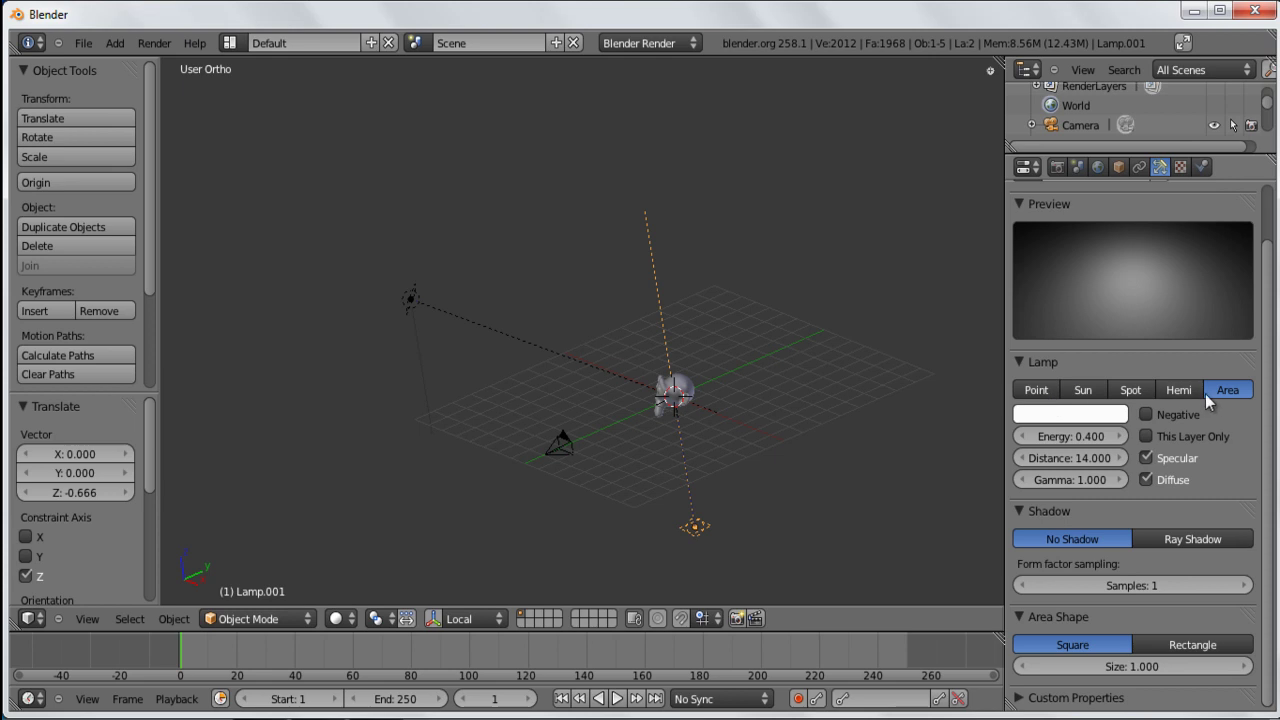
click(1128, 392)
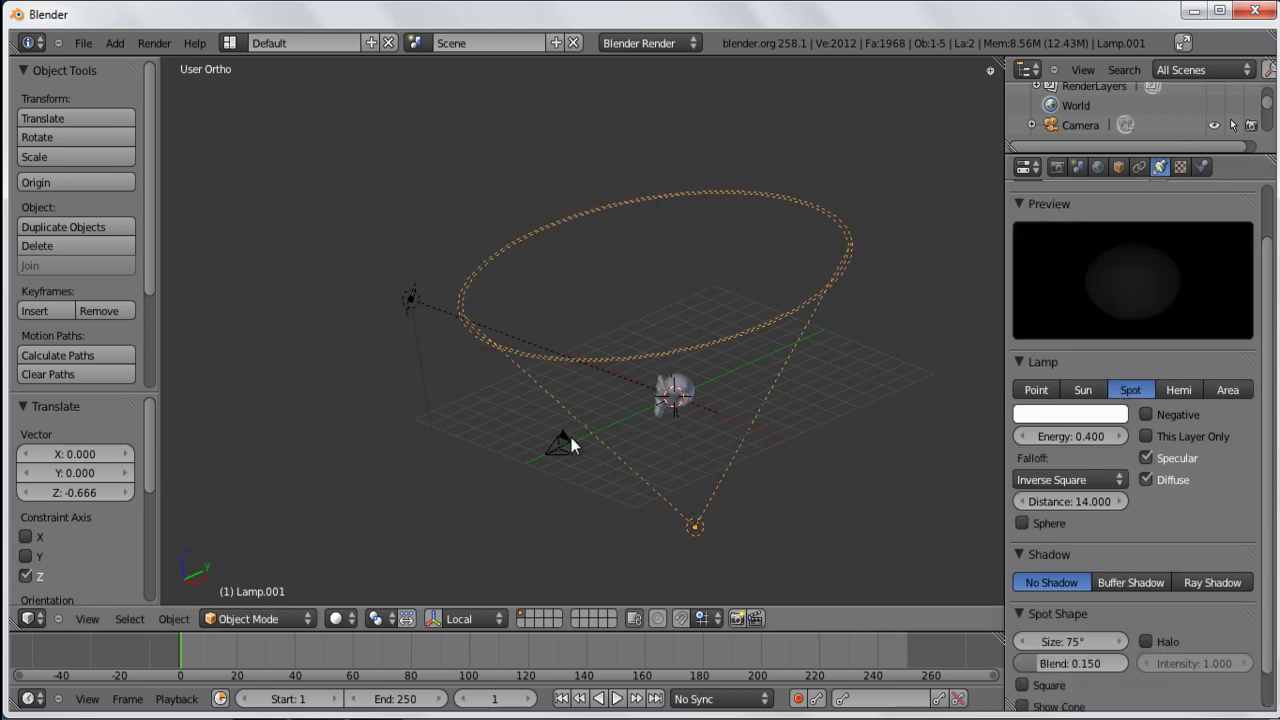
Step: Narrow the lower lamp's spot size to about 46° around the monkey and show its spot shape settings
middle_drag(627, 516, 652, 488)
middle_drag(727, 517, 748, 444)
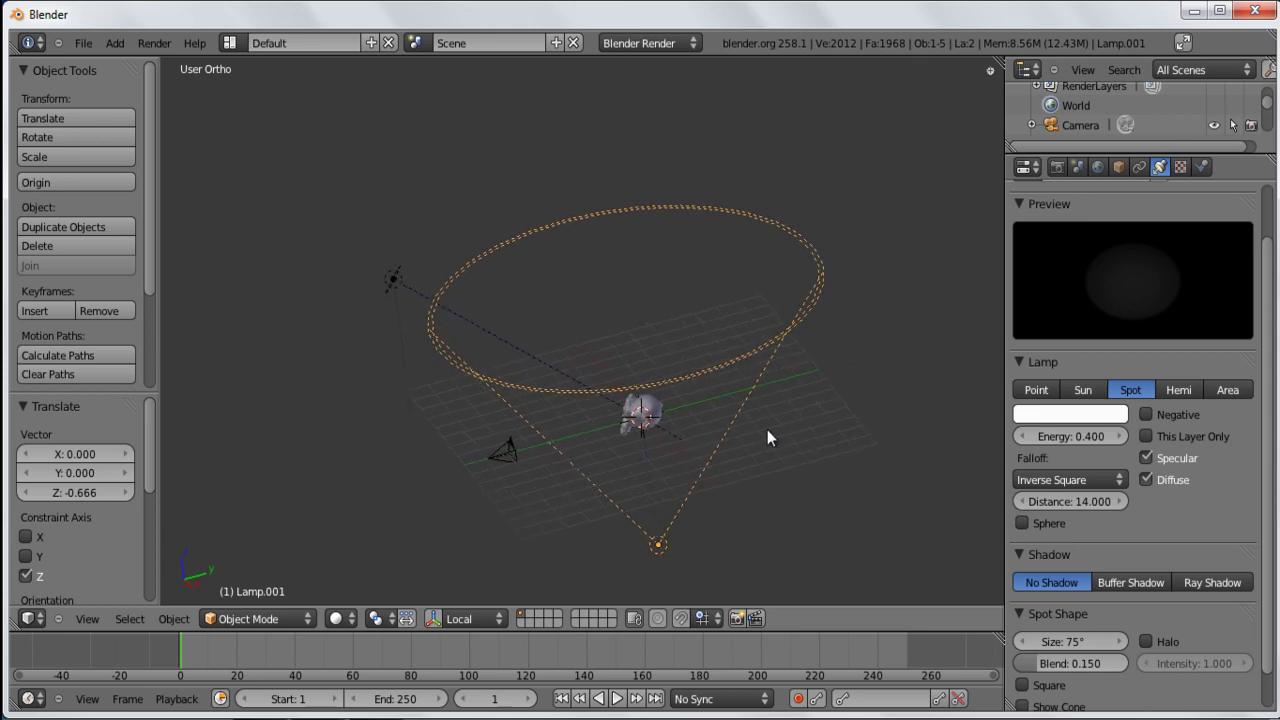
key(w)
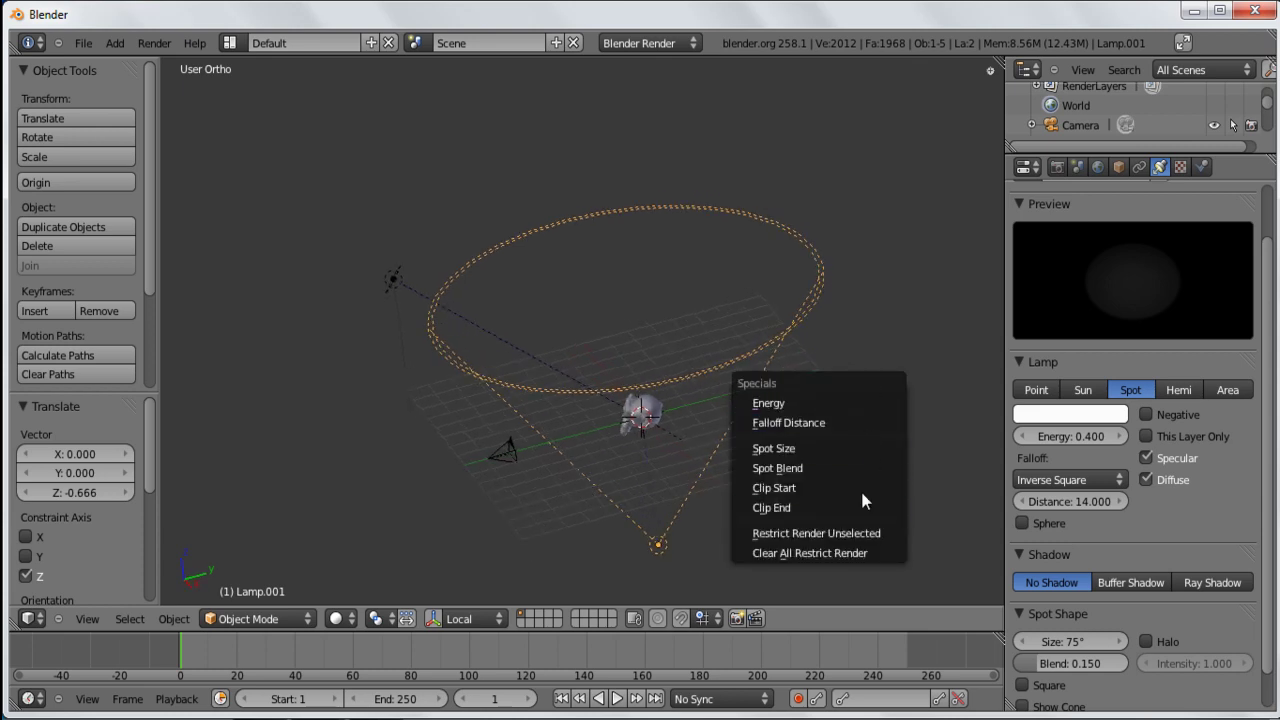
click(801, 453)
click(754, 437)
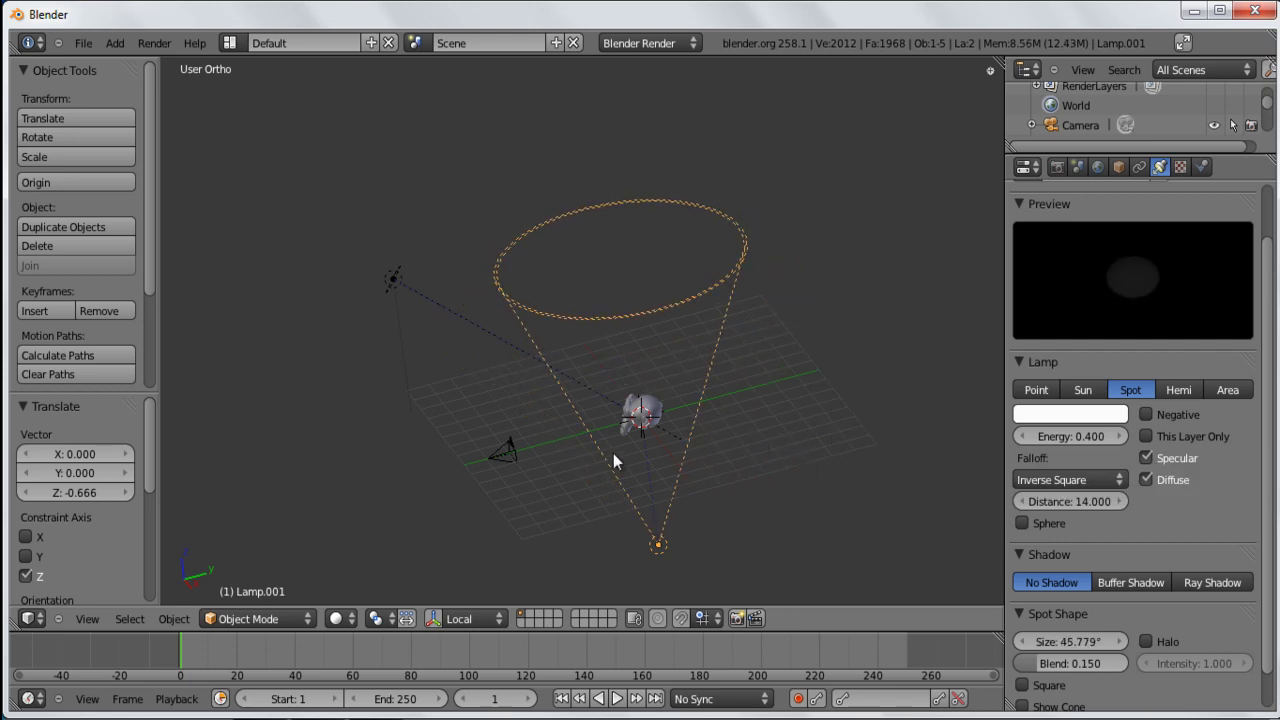
scroll(1130, 640, down, 1)
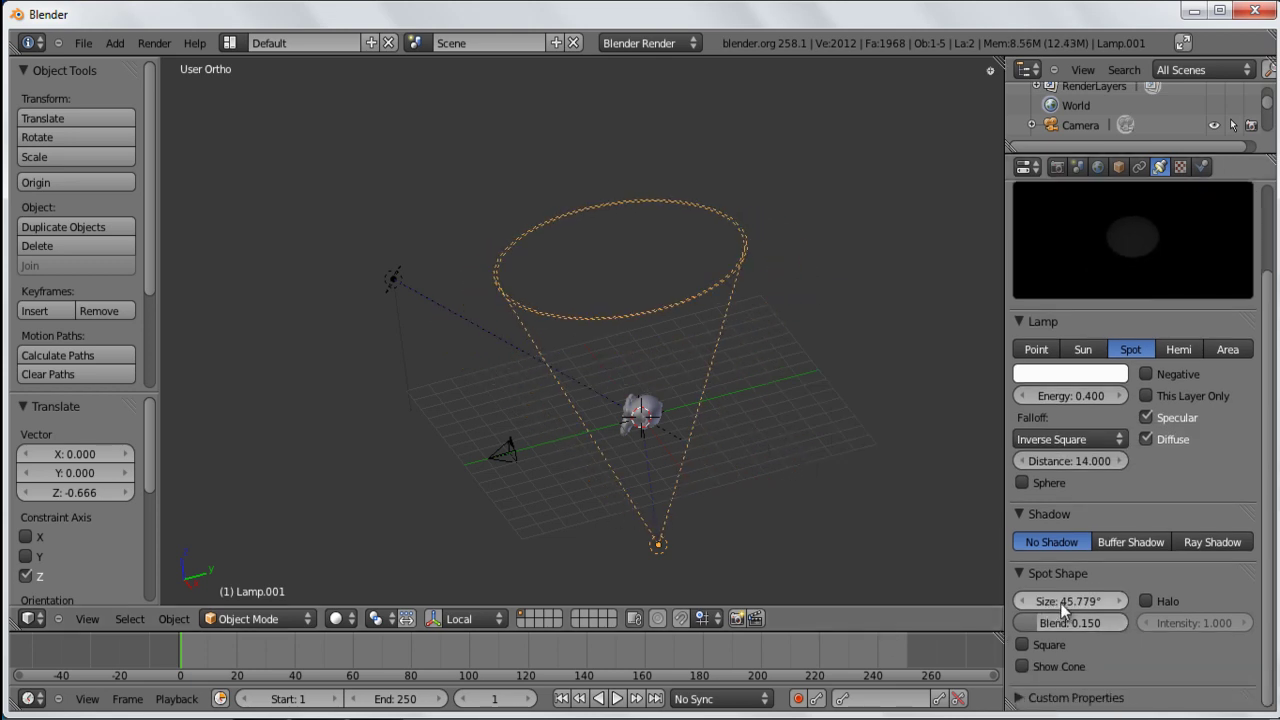
Step: Raise the lower spot lamp's spot blend to 0.6 and render the scene to check its lighting
key(w)
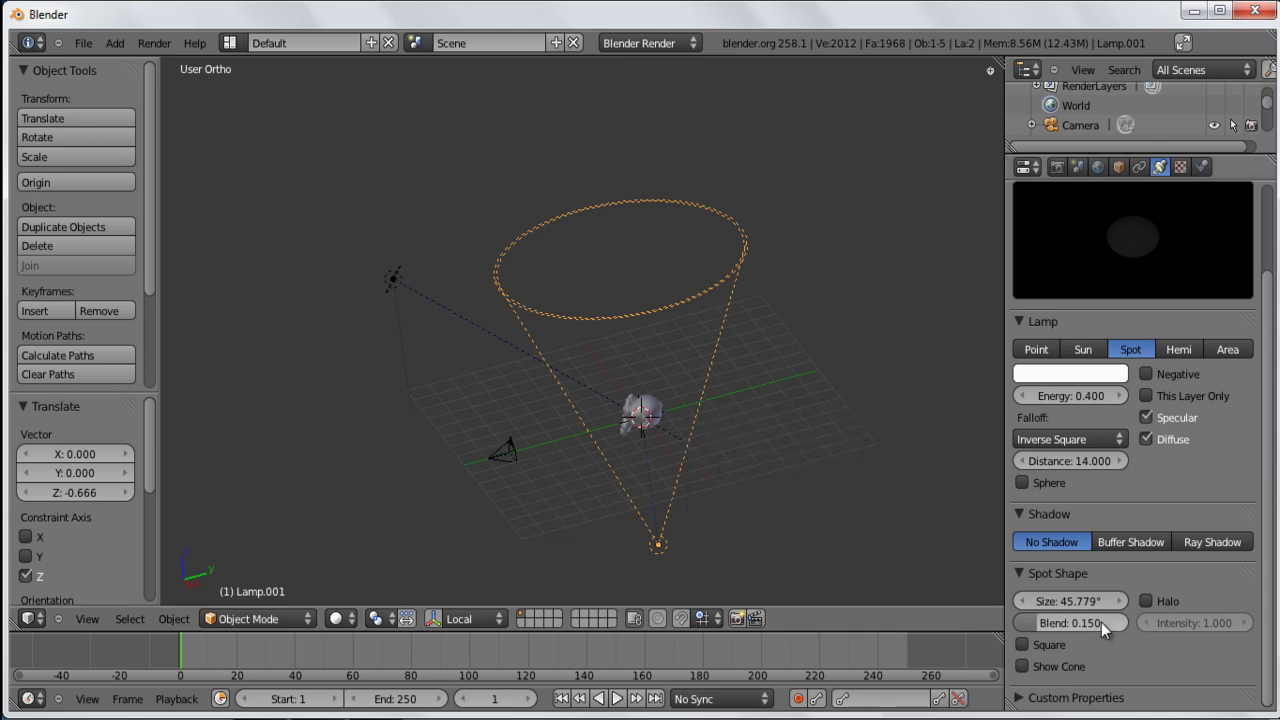
key(w)
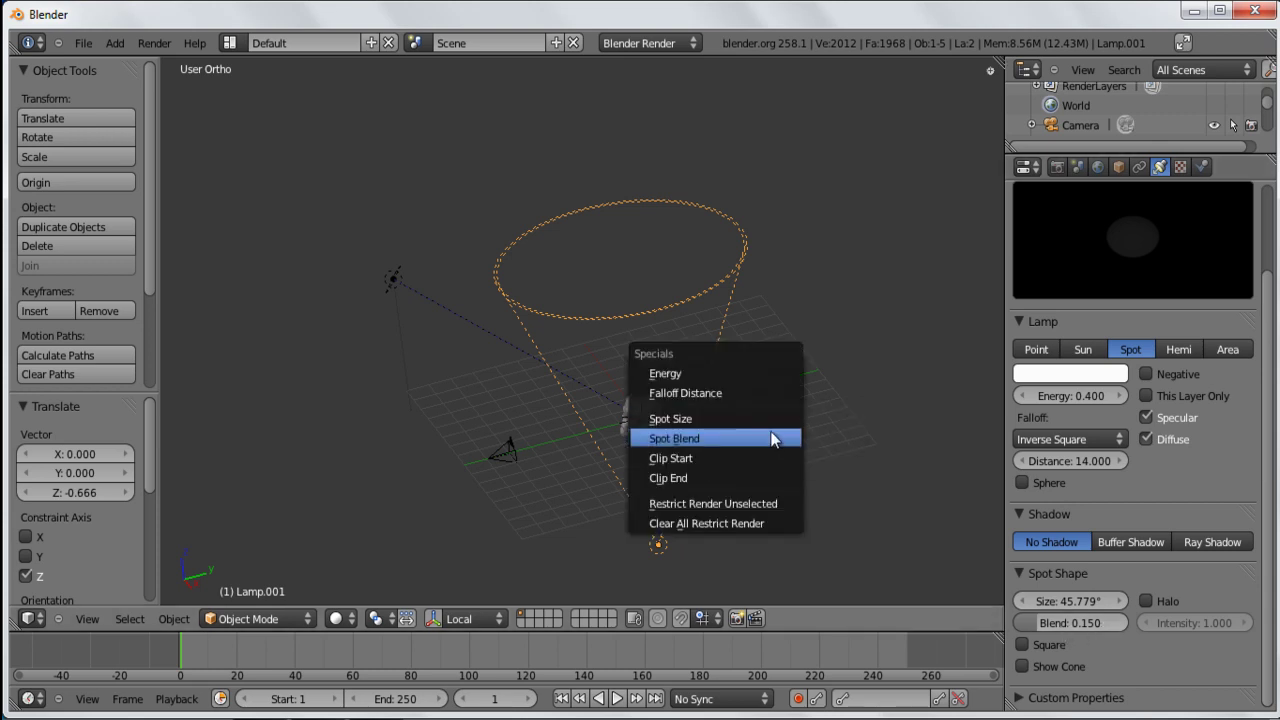
click(771, 440)
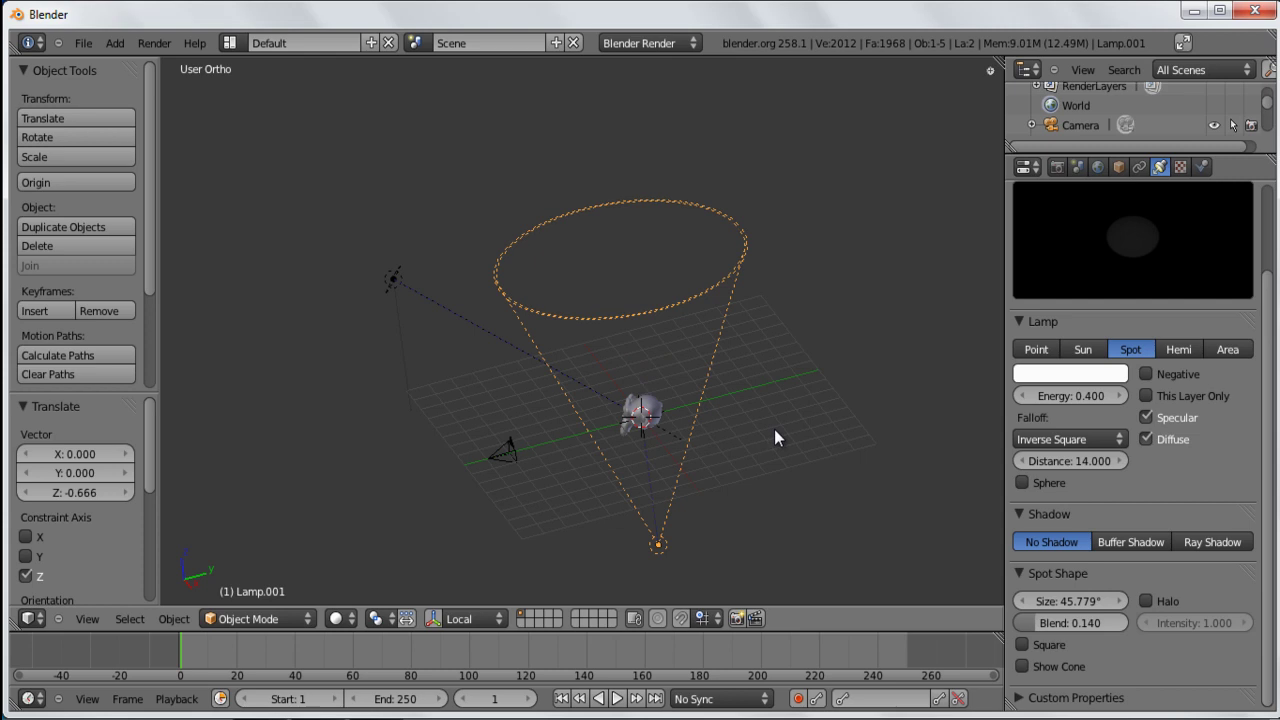
click(728, 398)
middle_drag(571, 423, 681, 451)
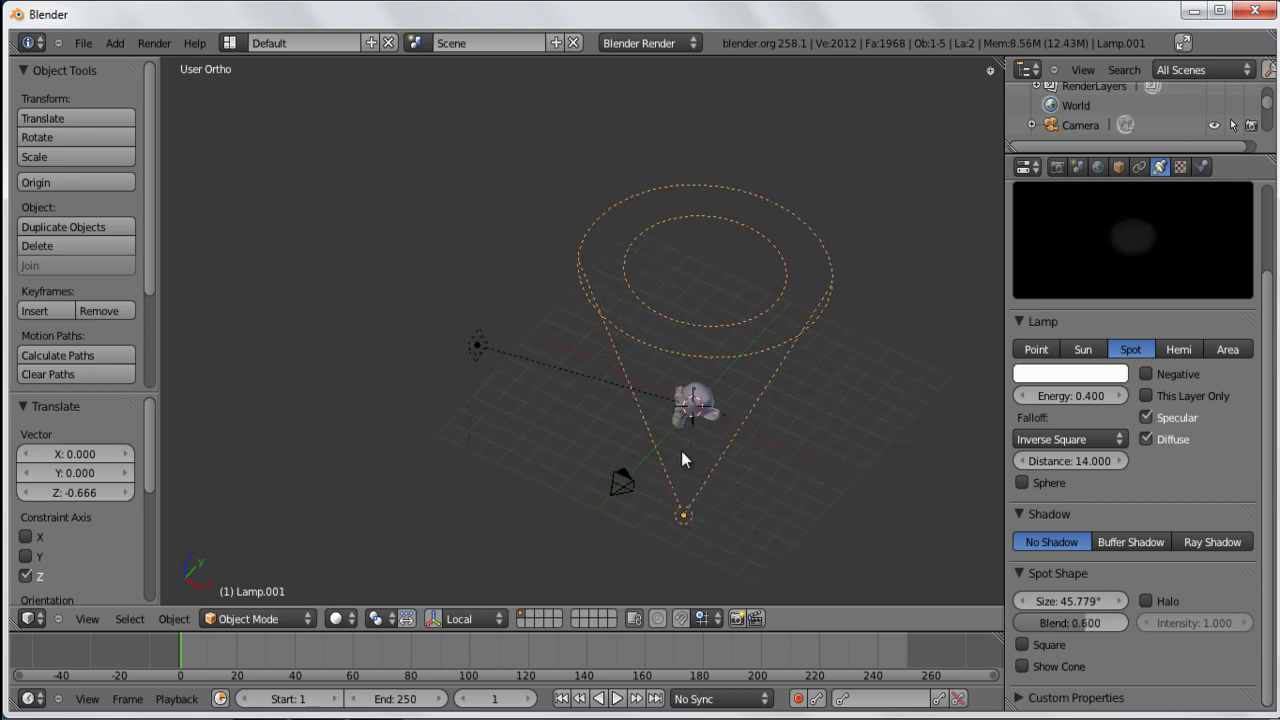
key(F12)
scroll(515, 383, down, 5)
scroll(440, 400, up, 1)
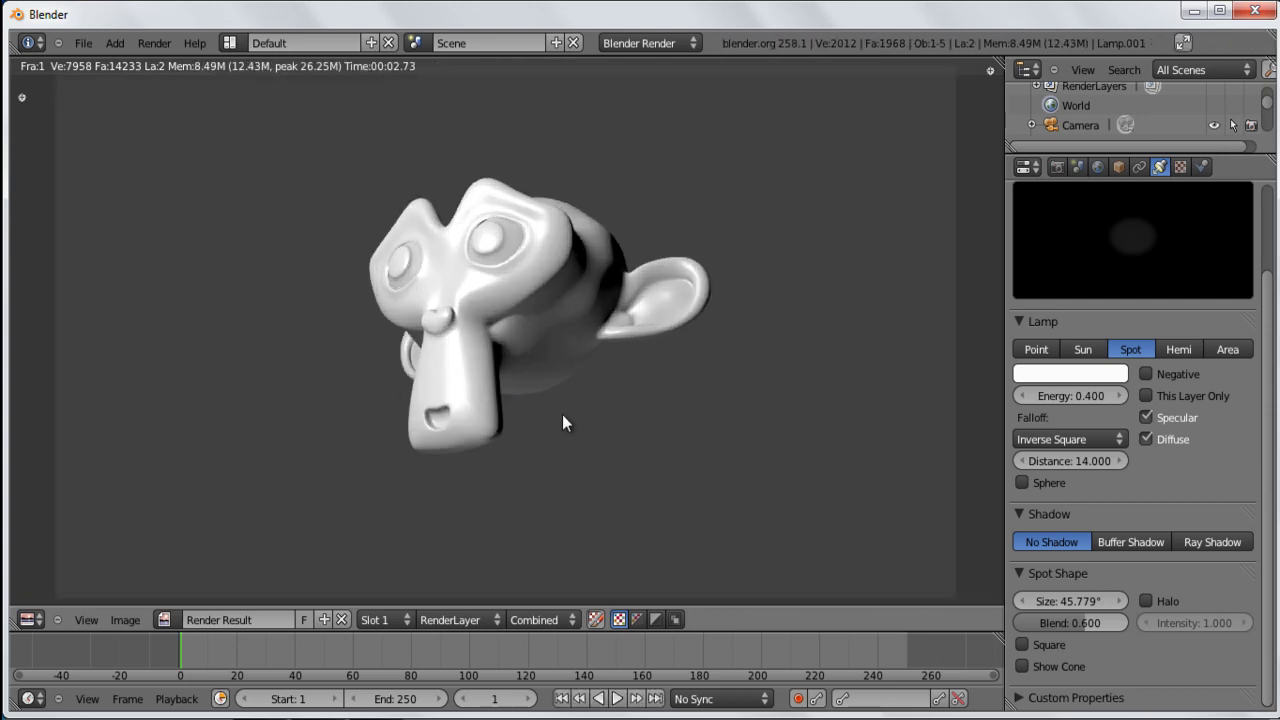
Step: Set the spot lamp's energy to 0.3 and render the scene to judge the lighting
click(1073, 396)
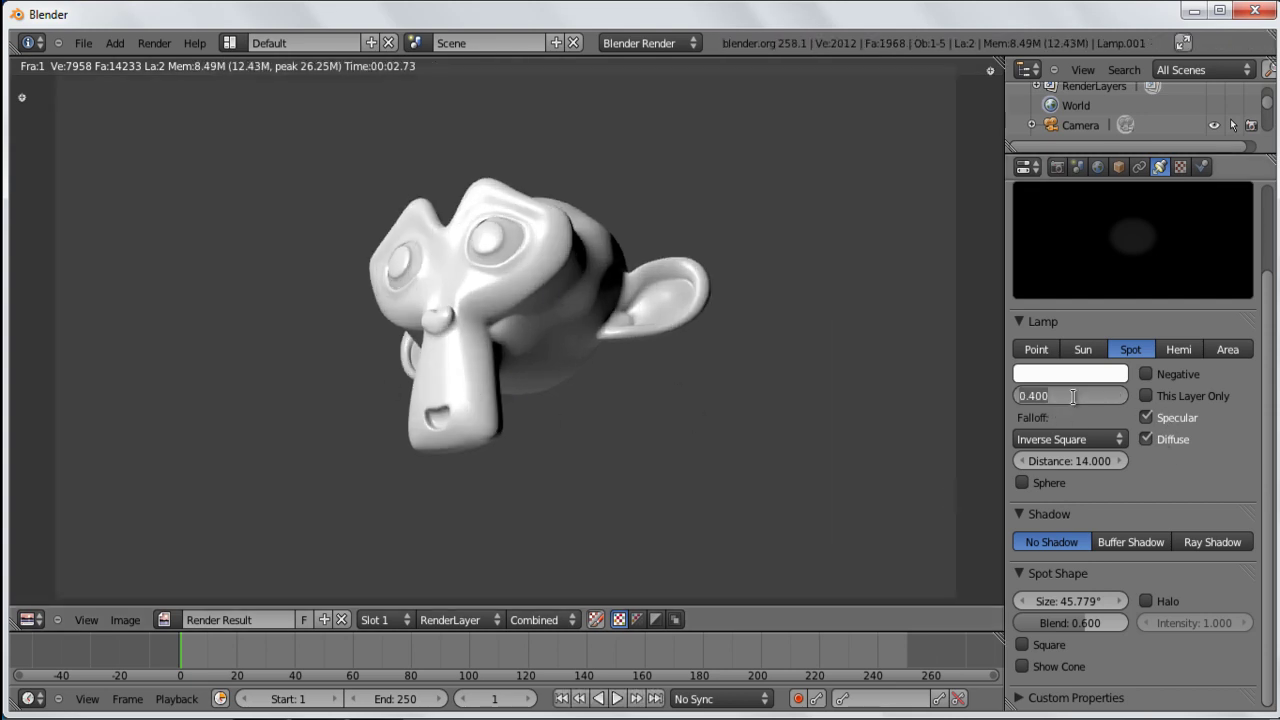
text(0.3)
key(Return)
key(F12)
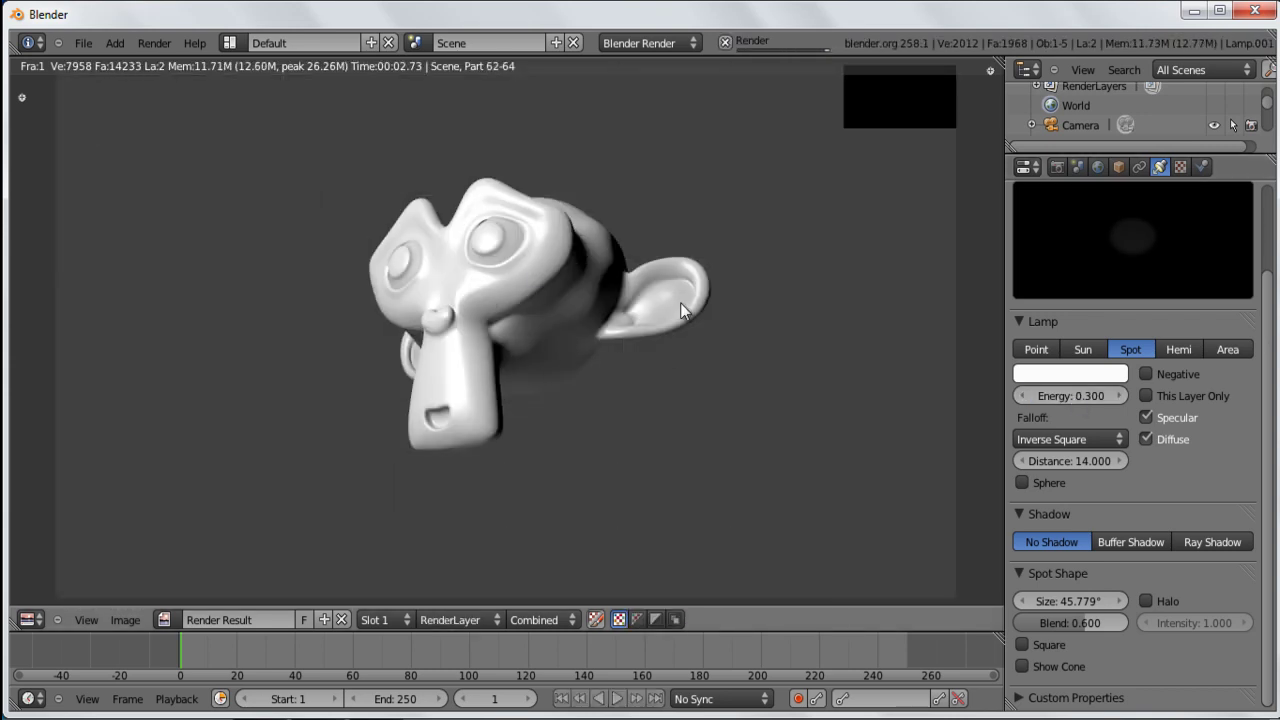
key(Escape)
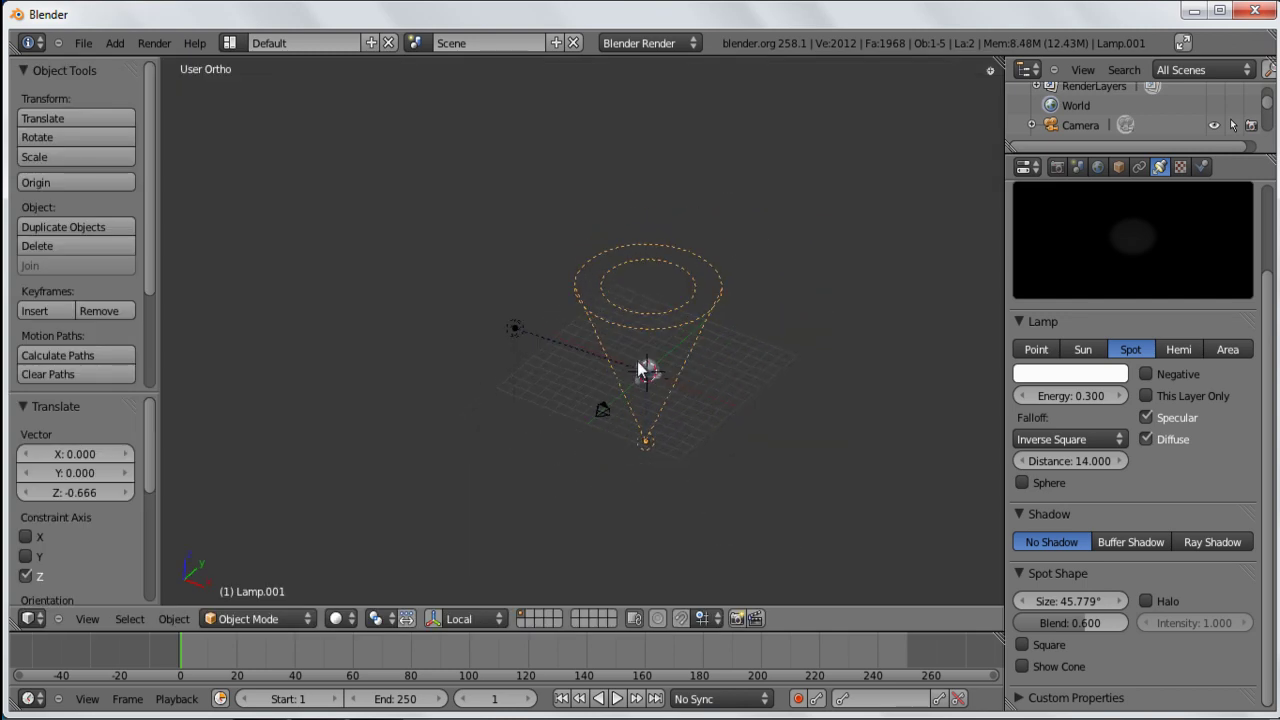
key(F12)
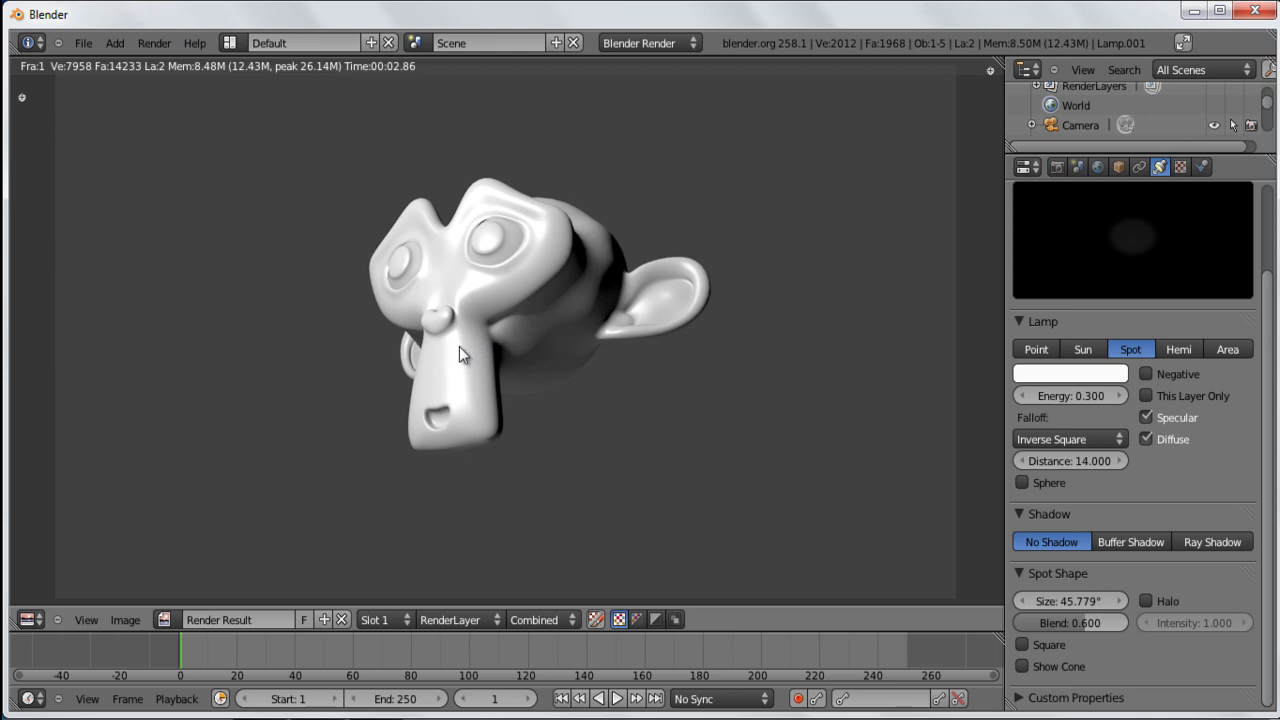
key(Escape)
Step: Duplicate the area key lamp and clear the location of the new copy so it sits at the origin
scroll(549, 306, down, 4)
middle_drag(549, 306, 618, 388)
right_click(586, 351)
key(shift+d)
click(619, 412)
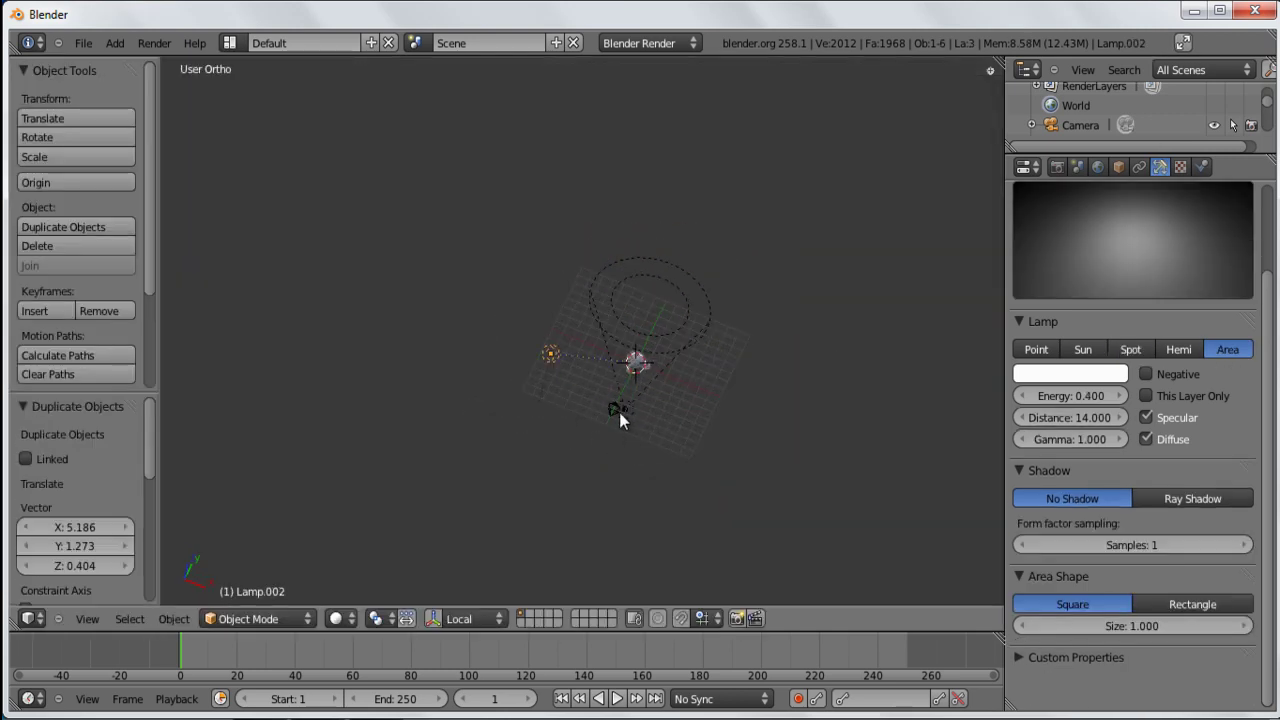
key(alt+g)
Step: Move the new area lamp about 5.86 units along the Y axis so it sits behind the monkey
key(g)
key(y)
click(609, 370)
scroll(741, 412, up, 4)
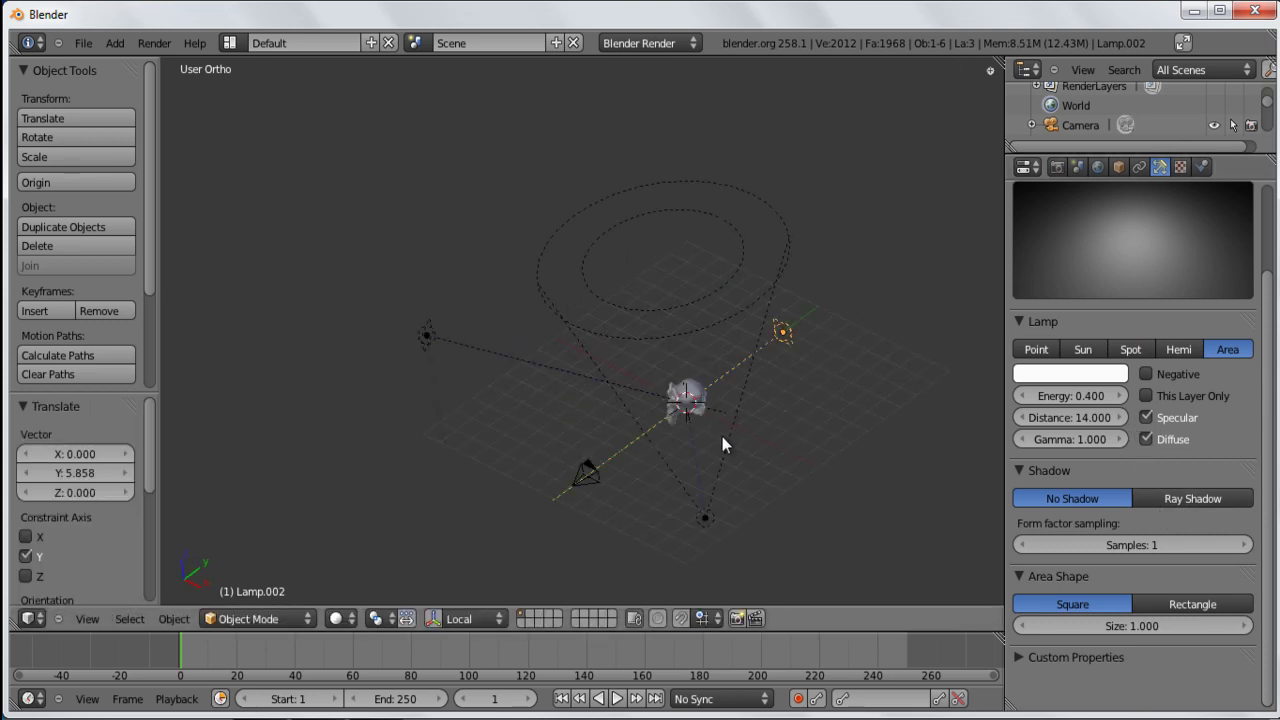
Step: Set the back area lamp's square size to 3 and render the scene to check the result
click(1166, 626)
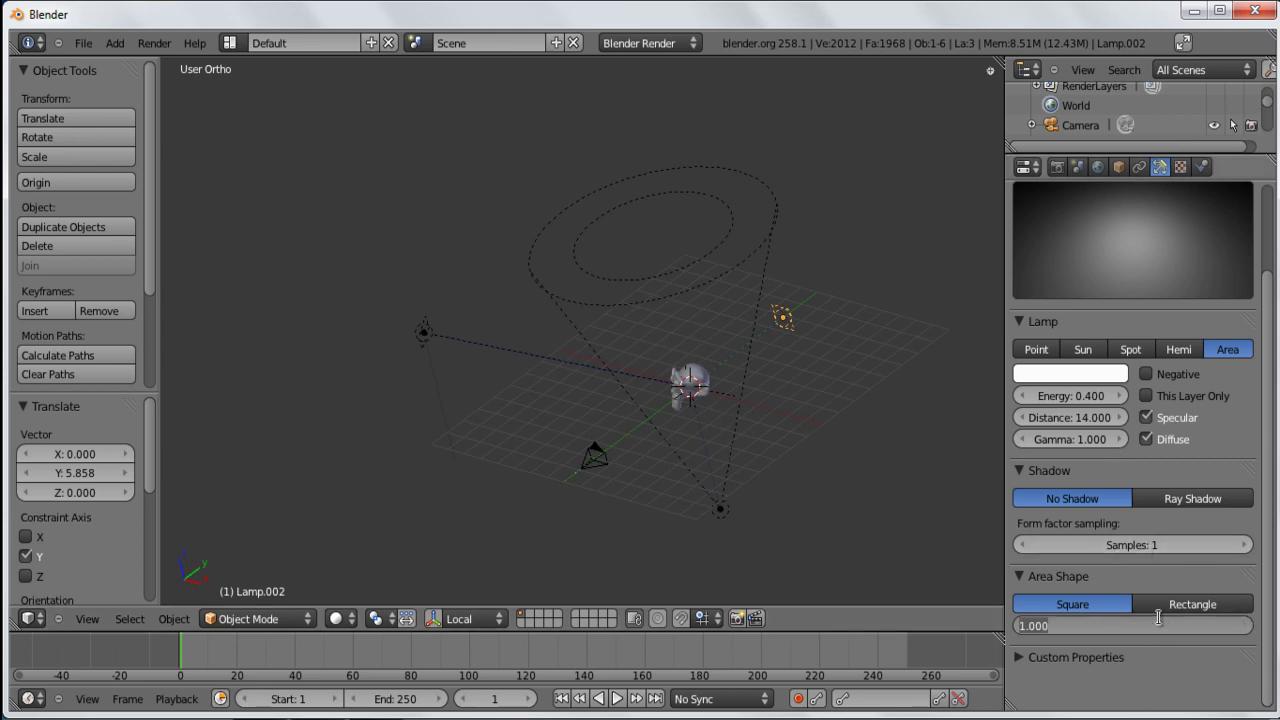
text(3)
key(Return)
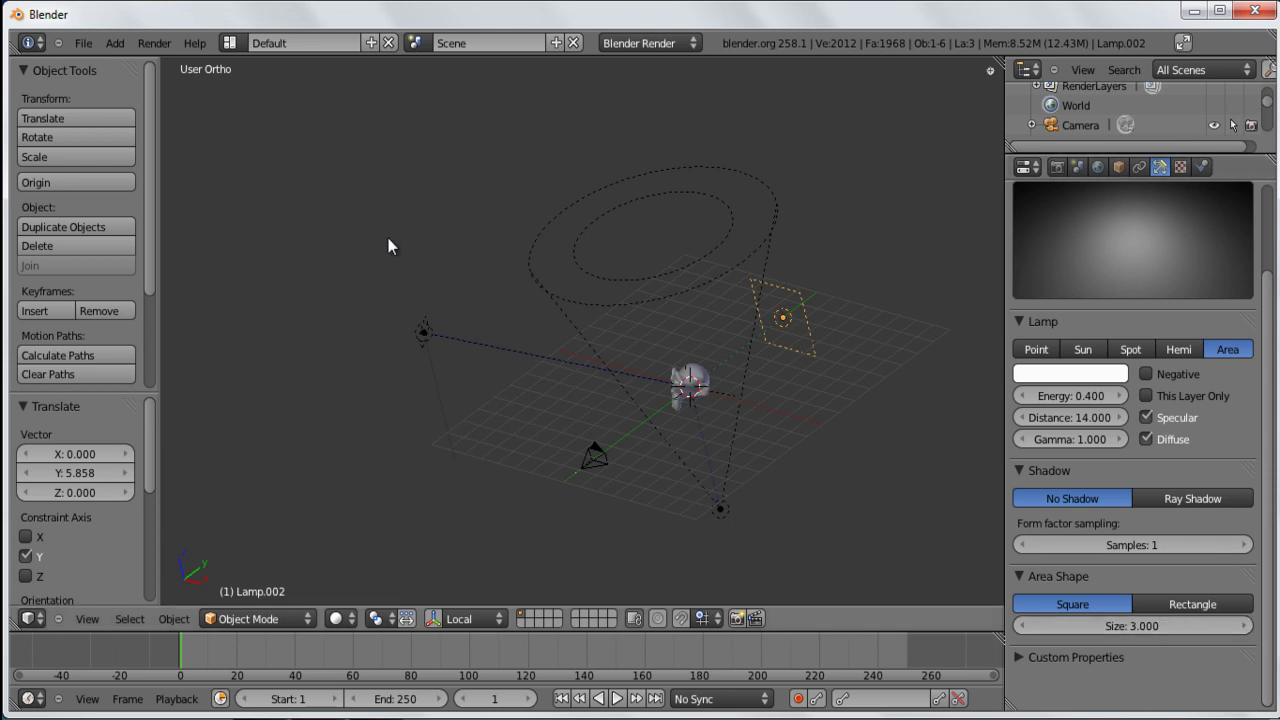
middle_drag(745, 356, 749, 299)
middle_drag(690, 450, 640, 402)
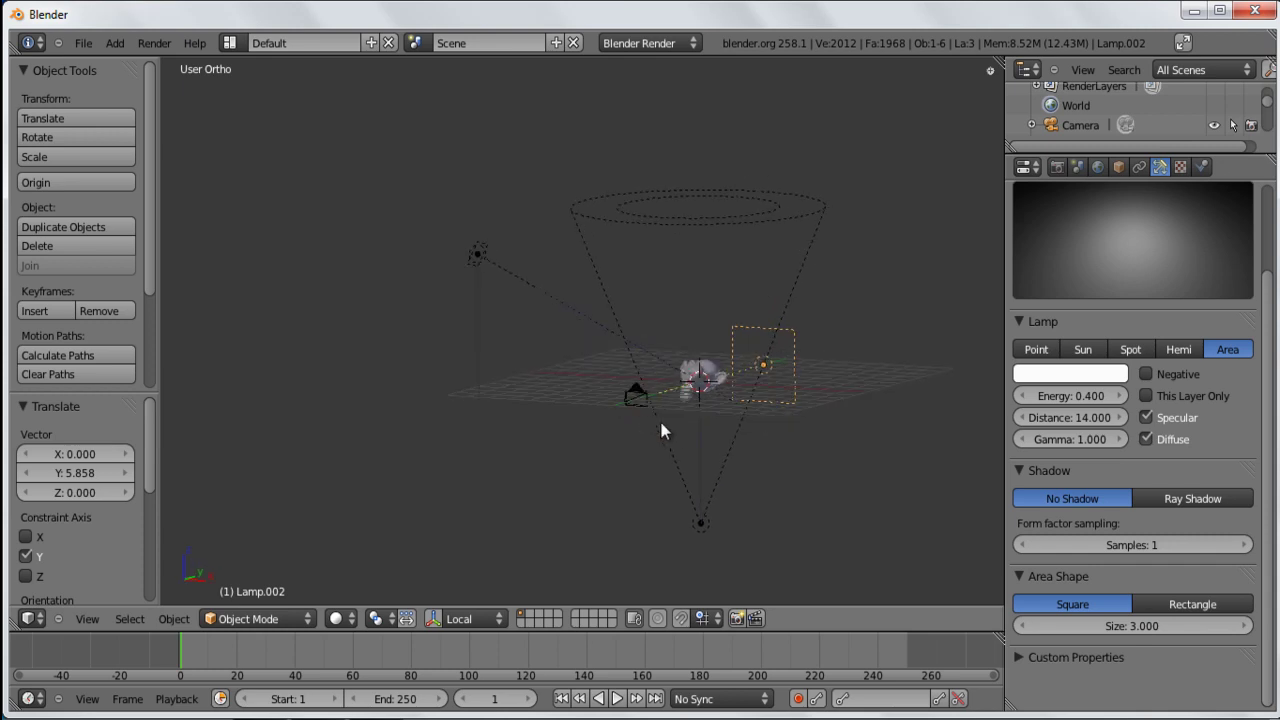
key(F12)
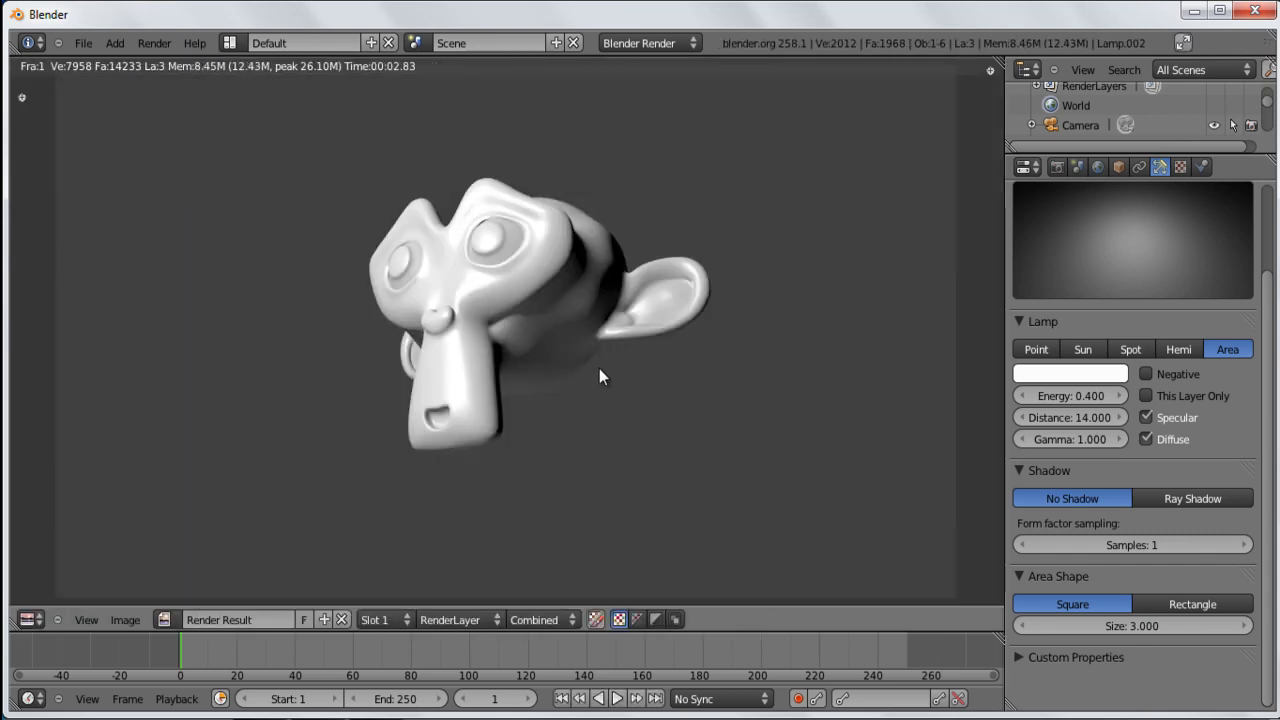
key(Escape)
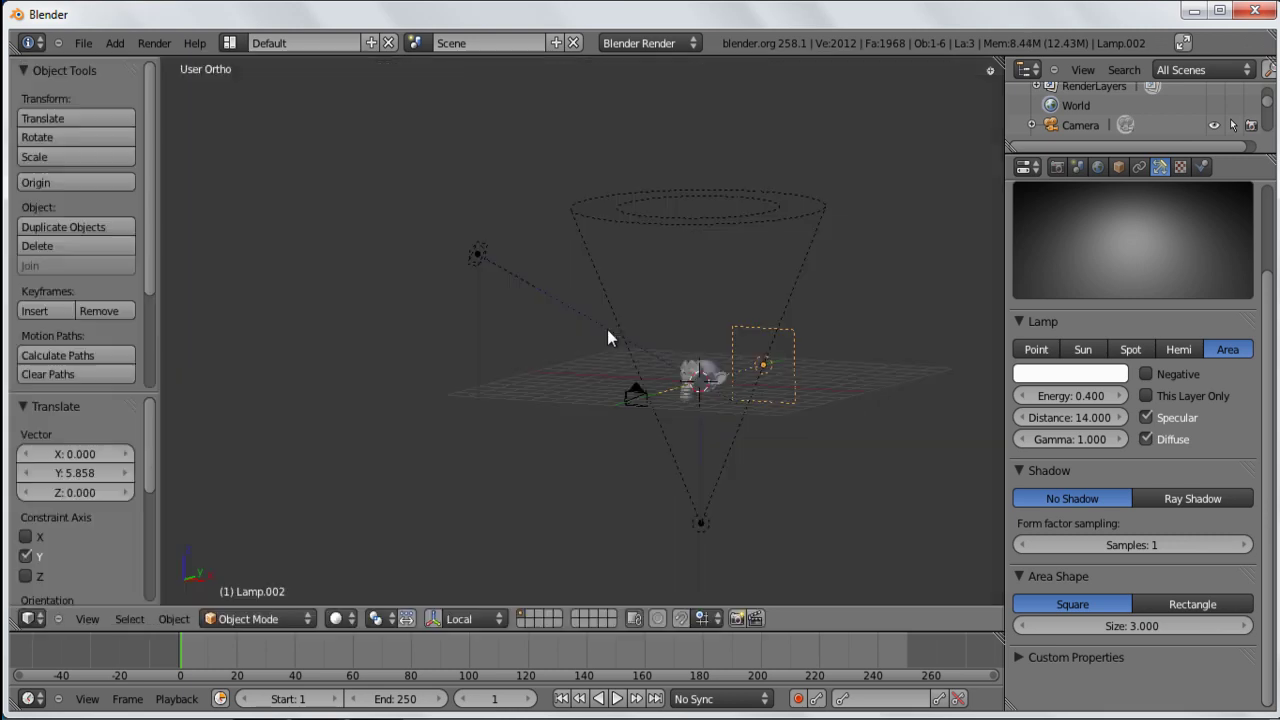
Step: Set the energy of the spot lamp below the monkey to 0.4 and render the scene again
middle_drag(643, 425, 536, 453)
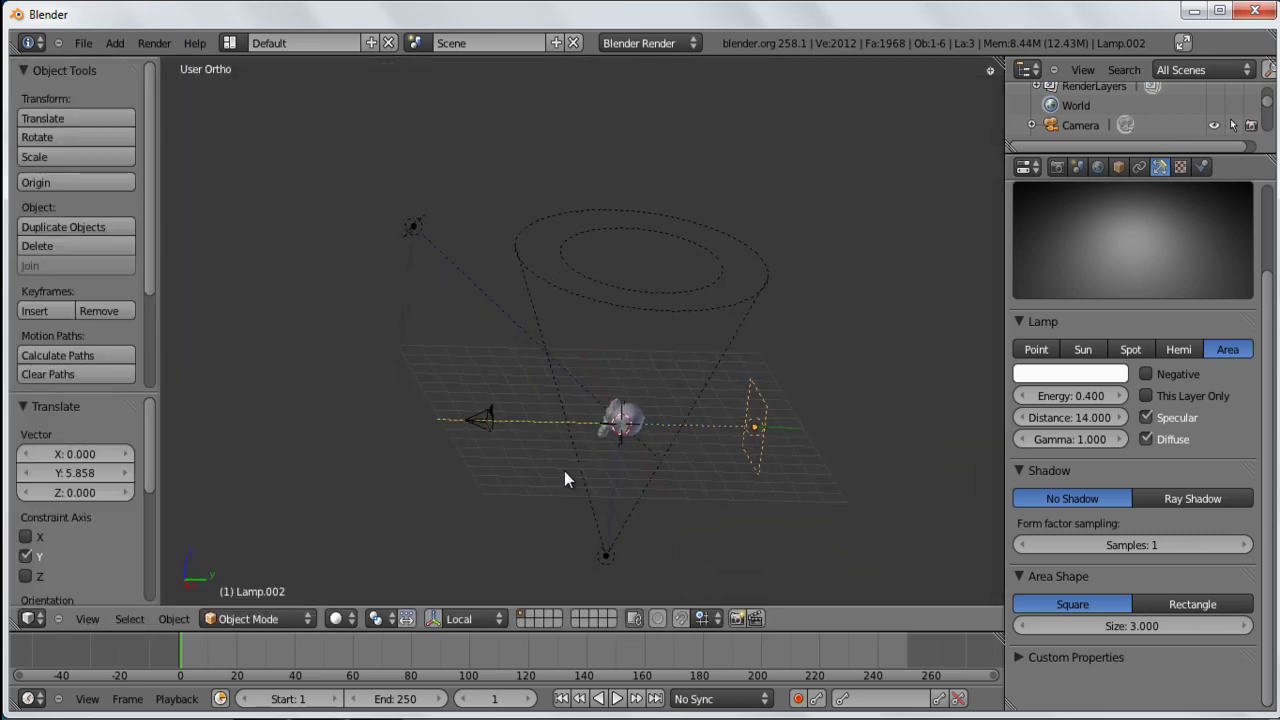
right_click(605, 555)
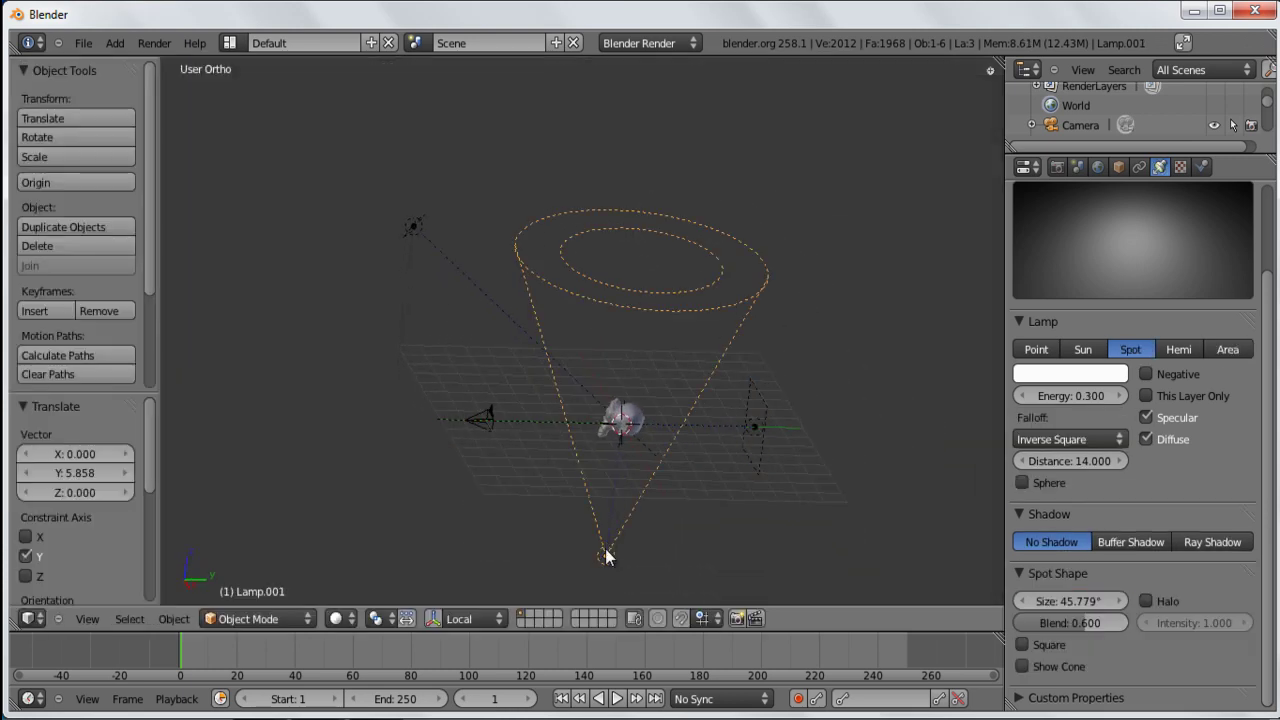
click(1107, 403)
text(0.4)
key(Return)
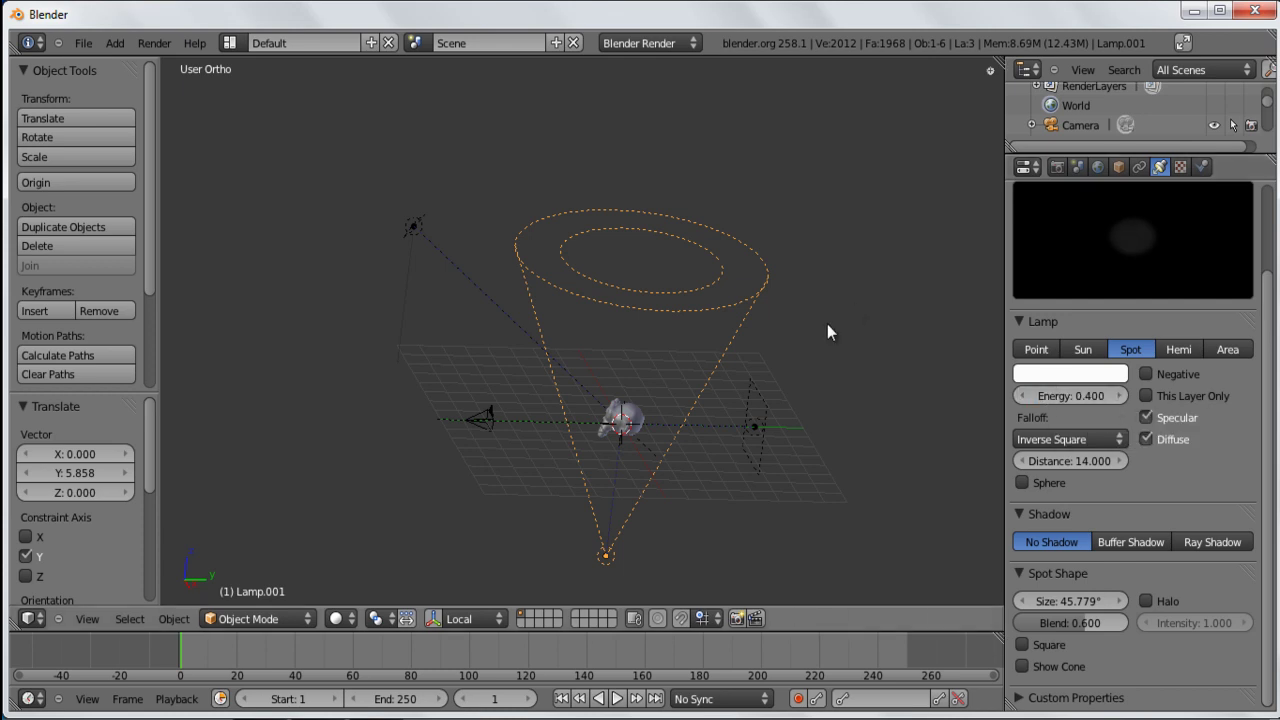
key(F12)
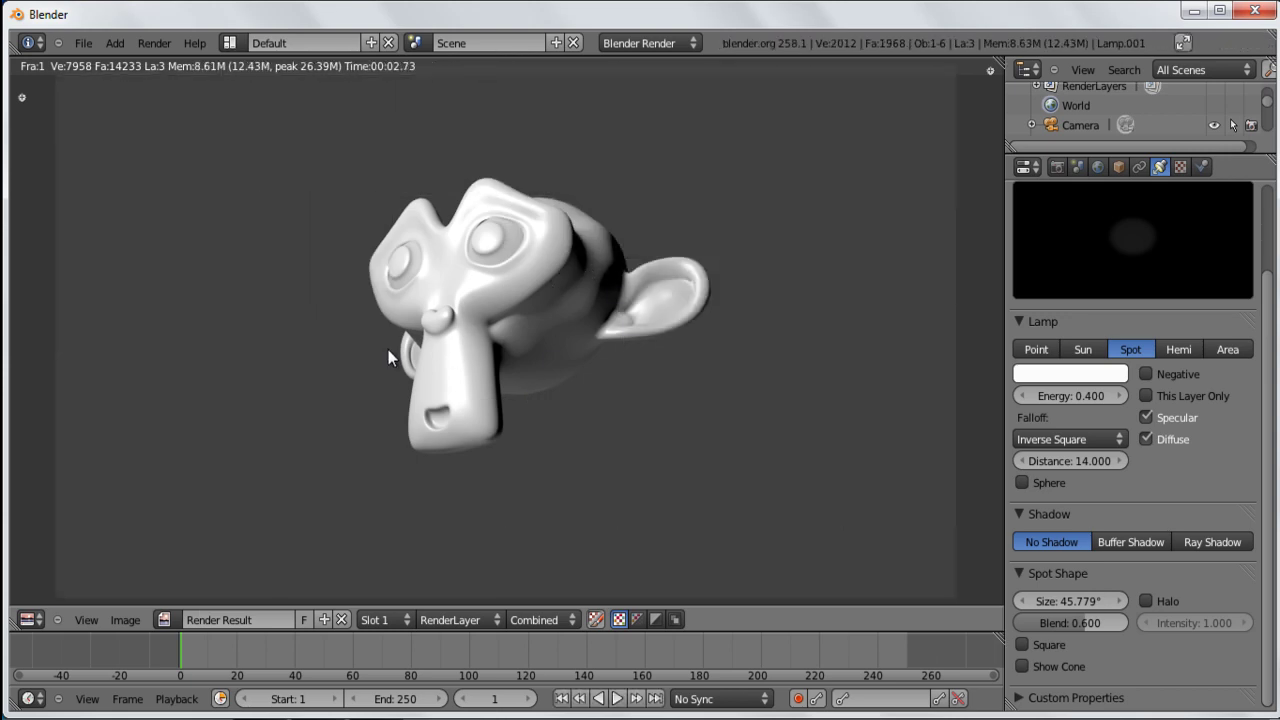
key(Escape)
Step: Look through the camera and select the monkey mesh
middle_drag(494, 324, 576, 467)
key(KP_5)
key(KP_0)
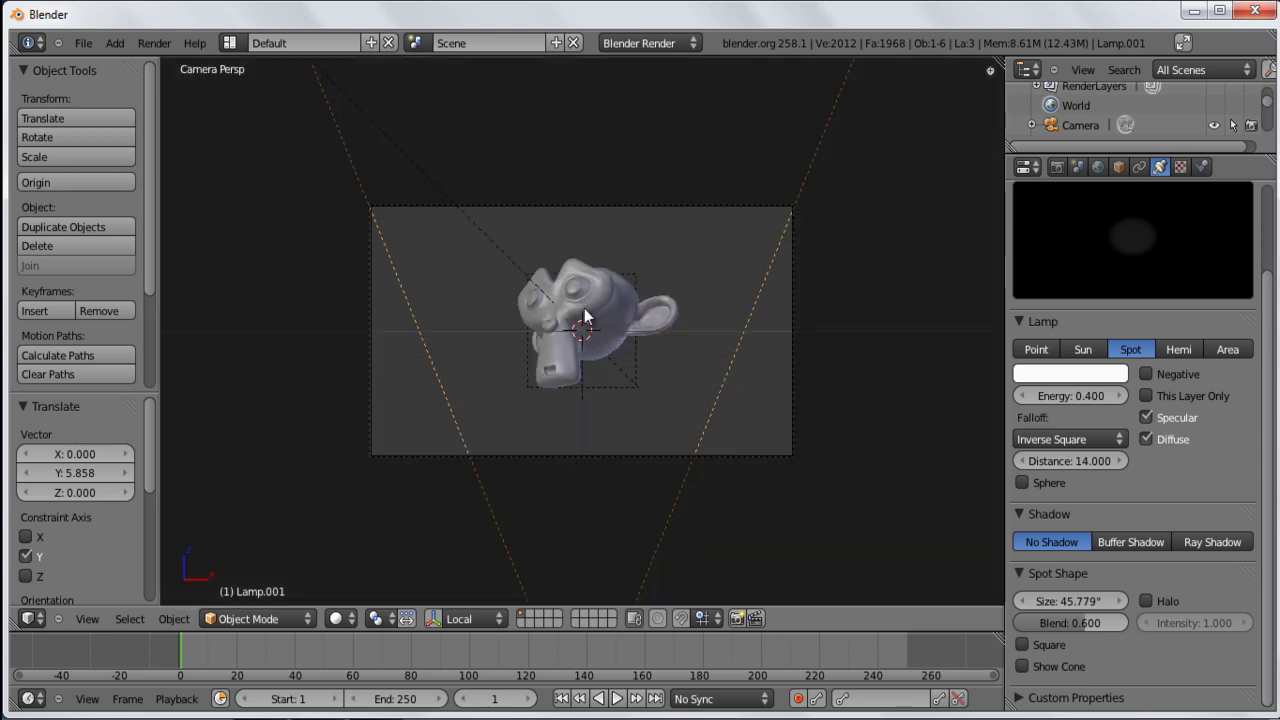
right_click(589, 295)
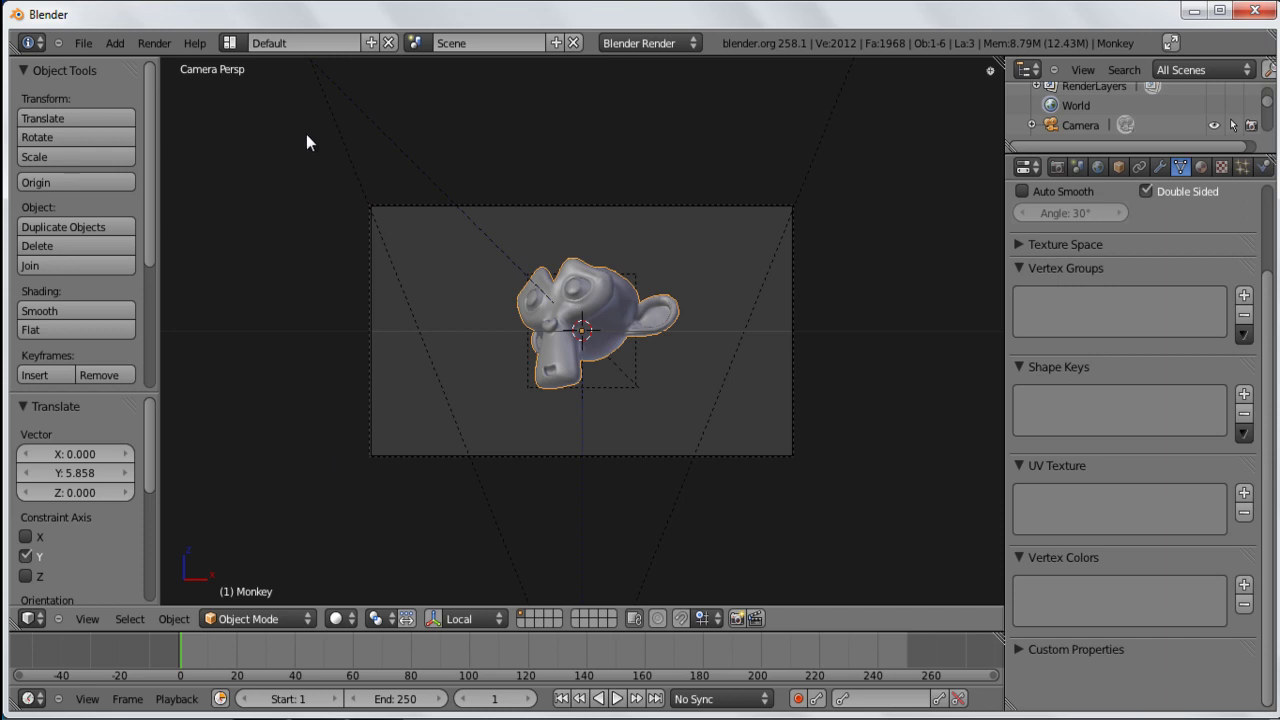
Step: Switch to the Compositing screen layout and set the node editor to show material nodes
click(229, 43)
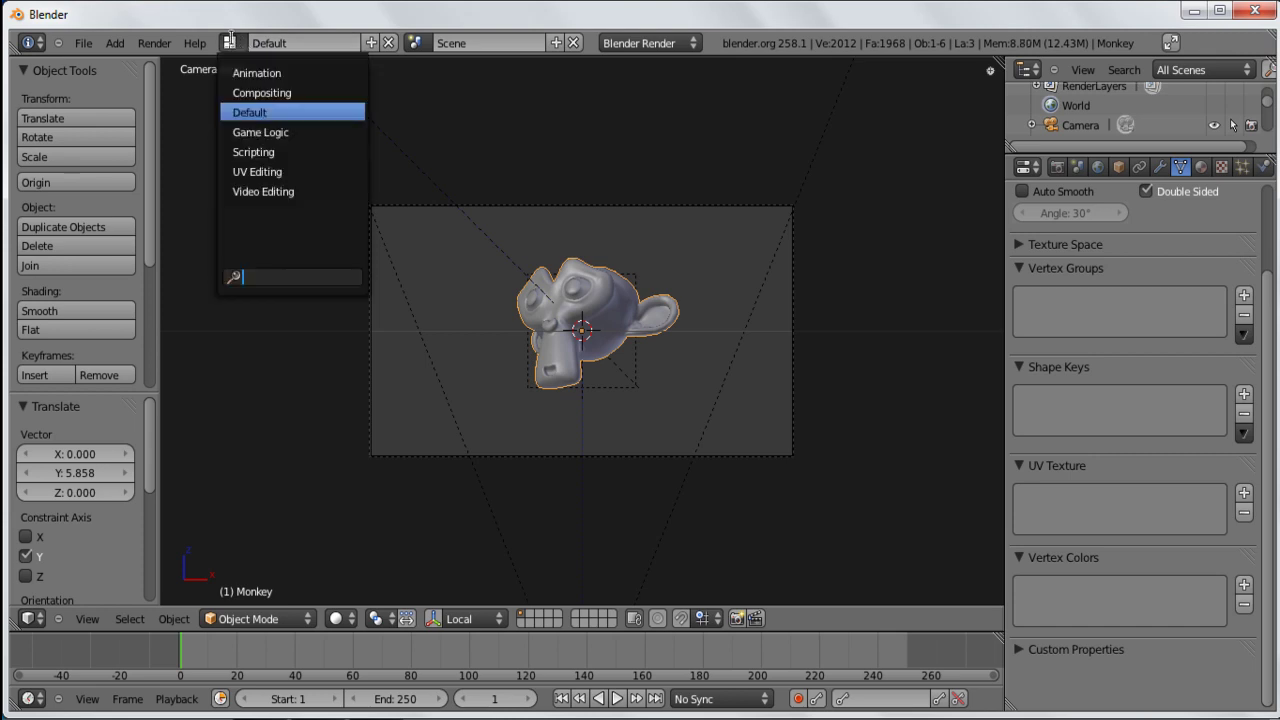
click(275, 94)
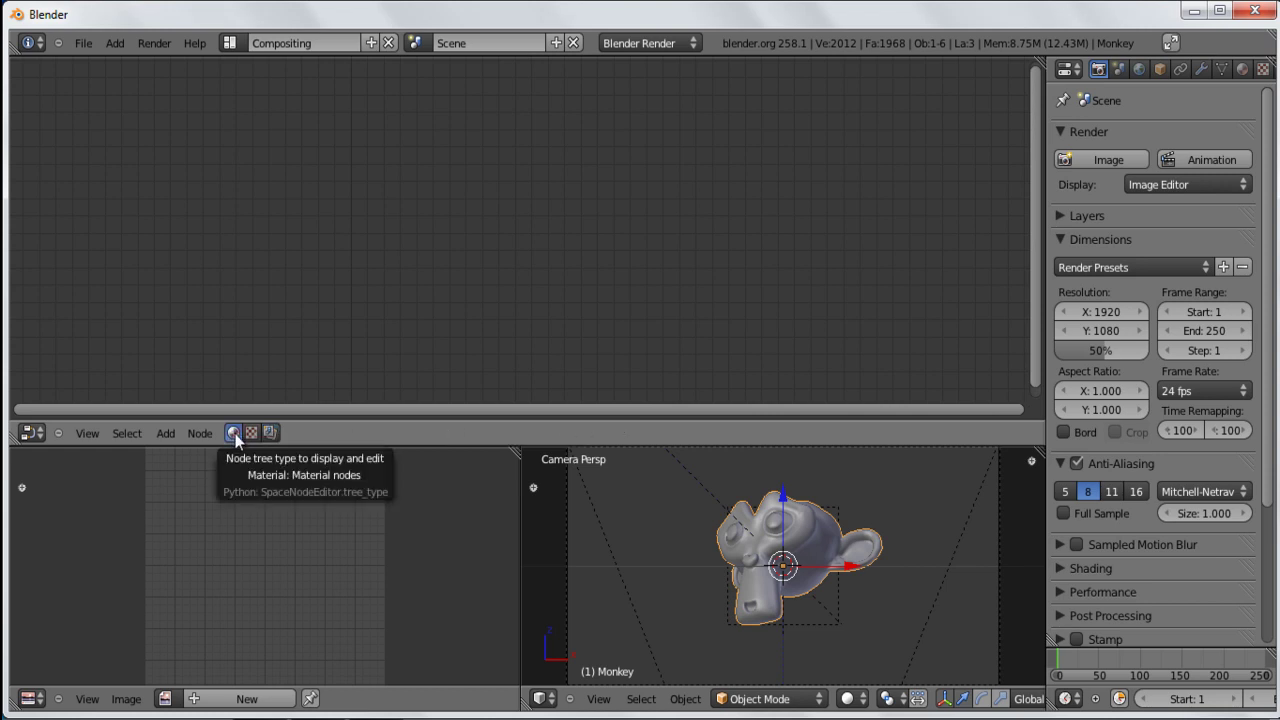
click(234, 435)
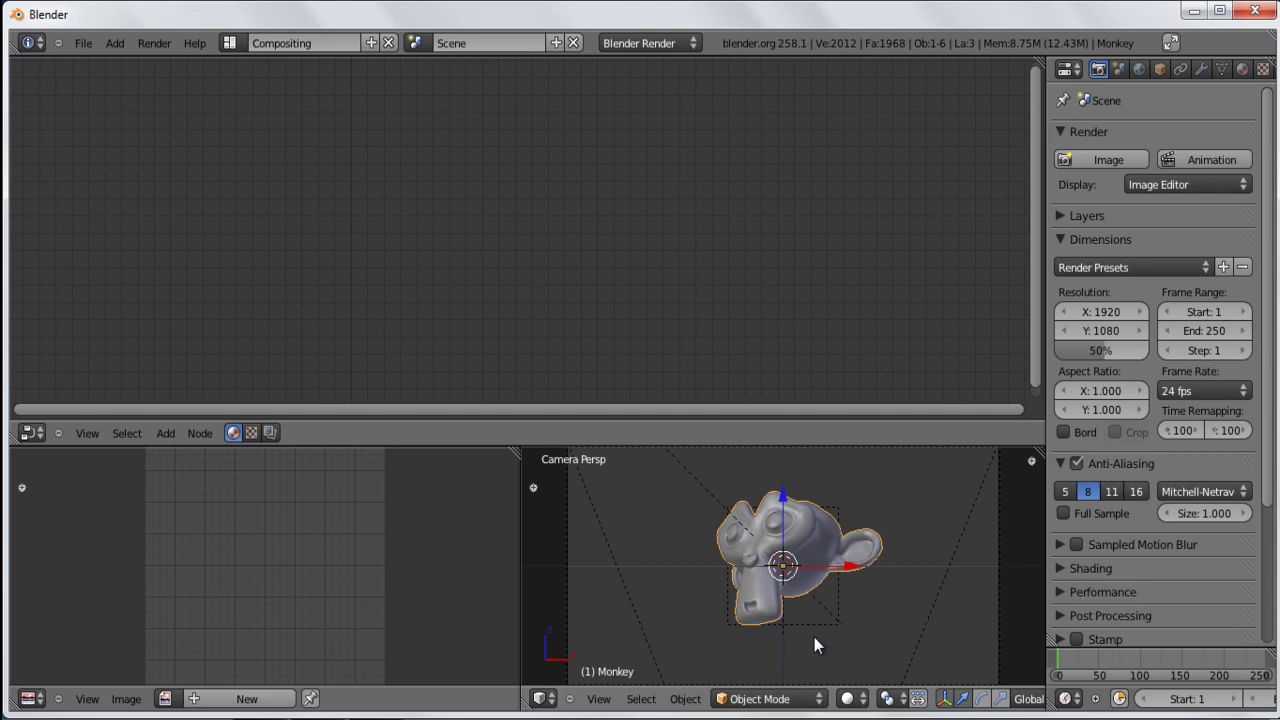
Step: Add a new material to the monkey and enable nodes for it
click(1241, 69)
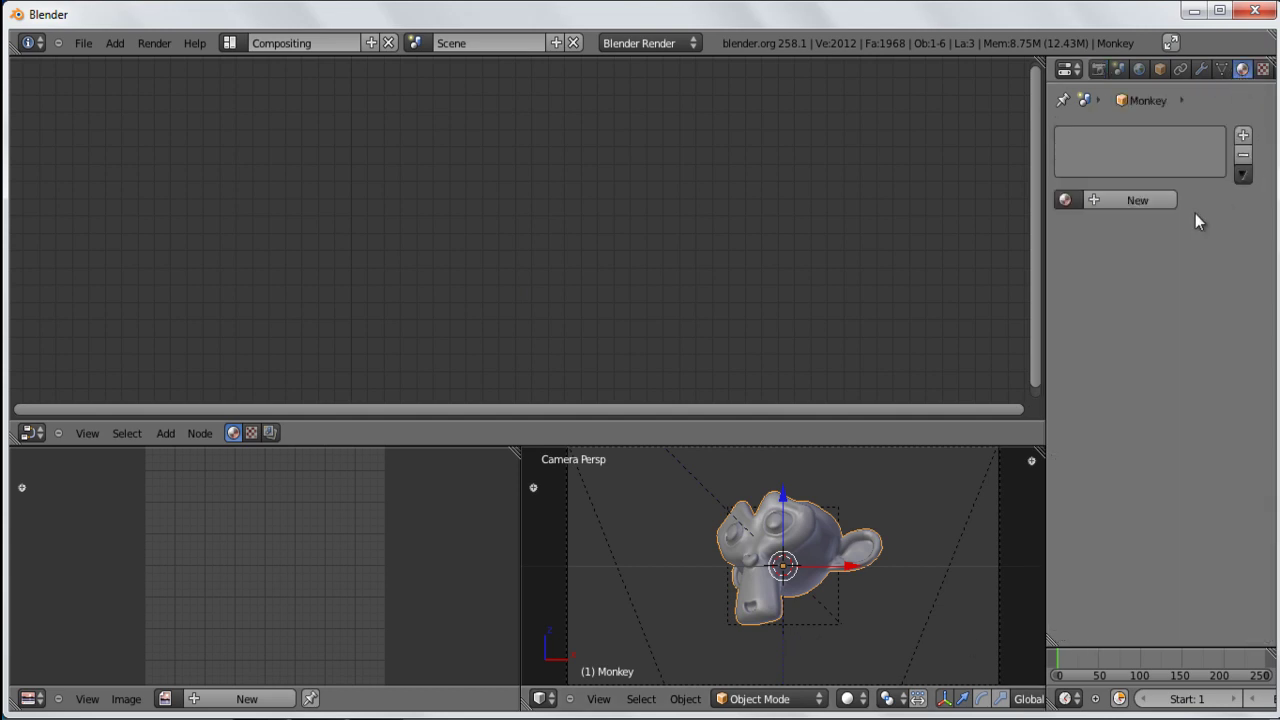
click(1150, 203)
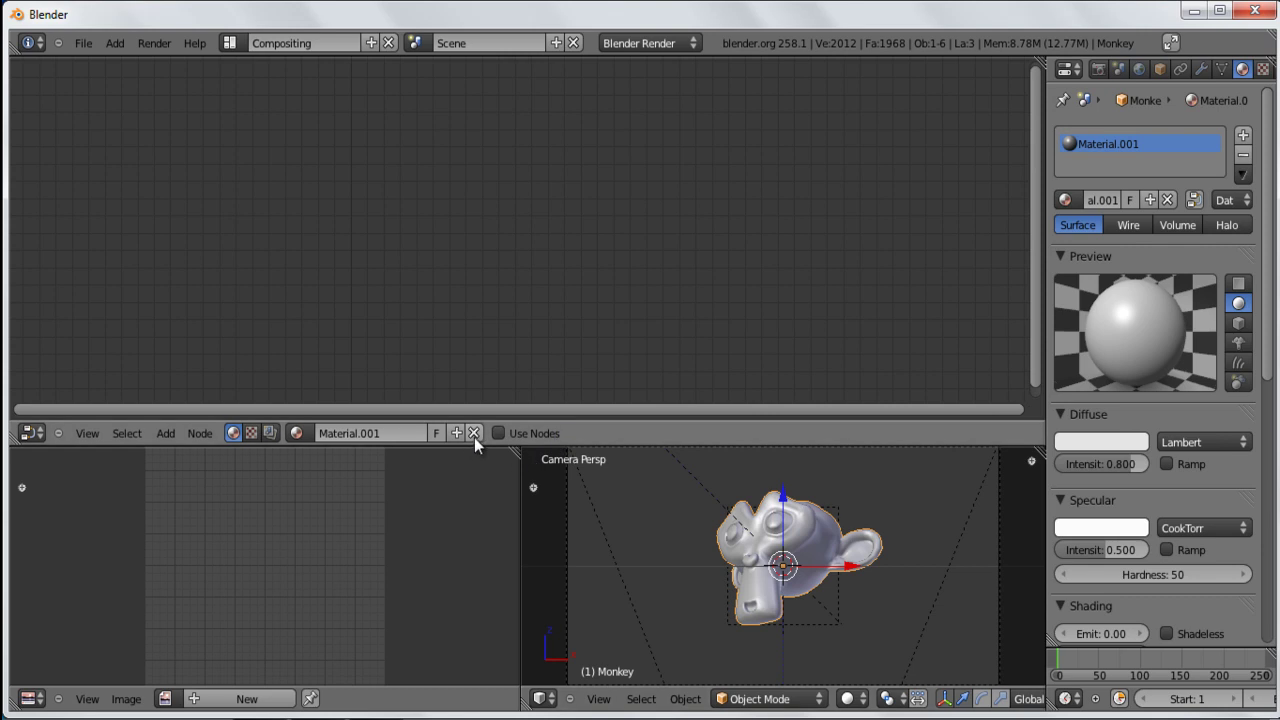
click(499, 433)
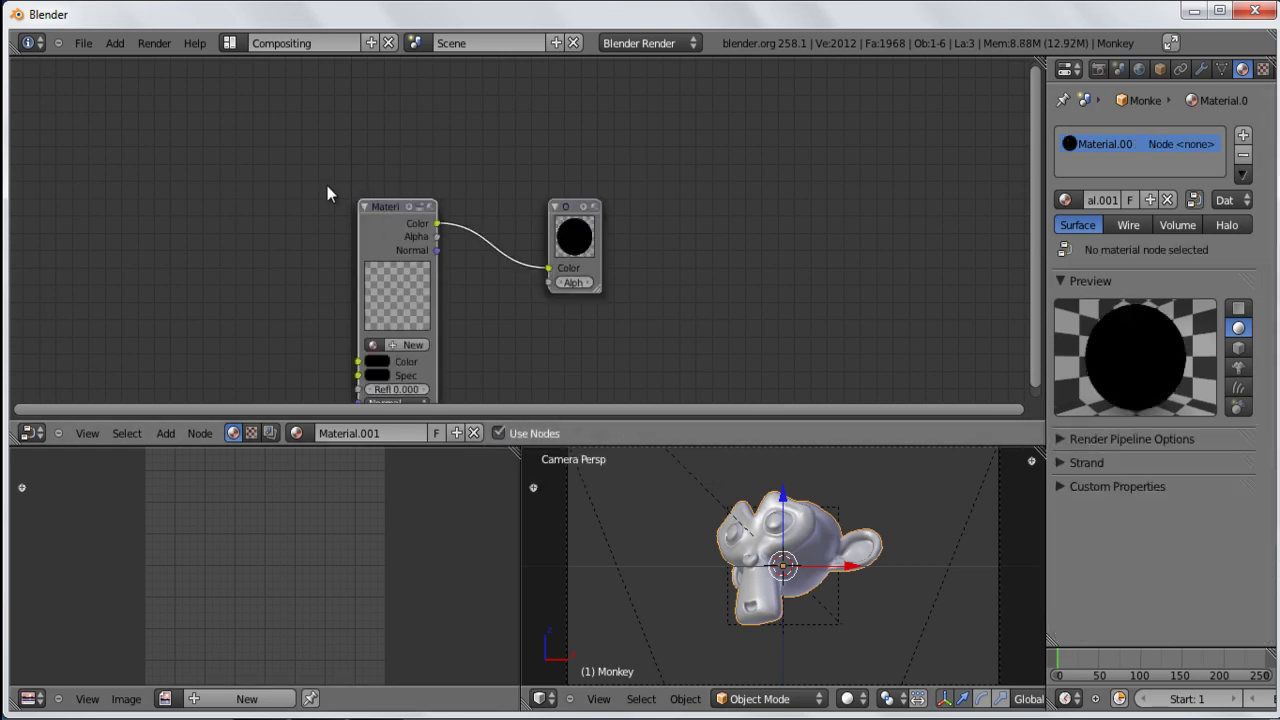
Step: Spread the two nodes apart, with the Material node at the upper left and the Output node at the lower right
drag(603, 215, 816, 270)
drag(387, 208, 251, 78)
mouse_move(779, 263)
mouse_down()
mouse_move(782, 200)
mouse_move(788, 251)
mouse_up()
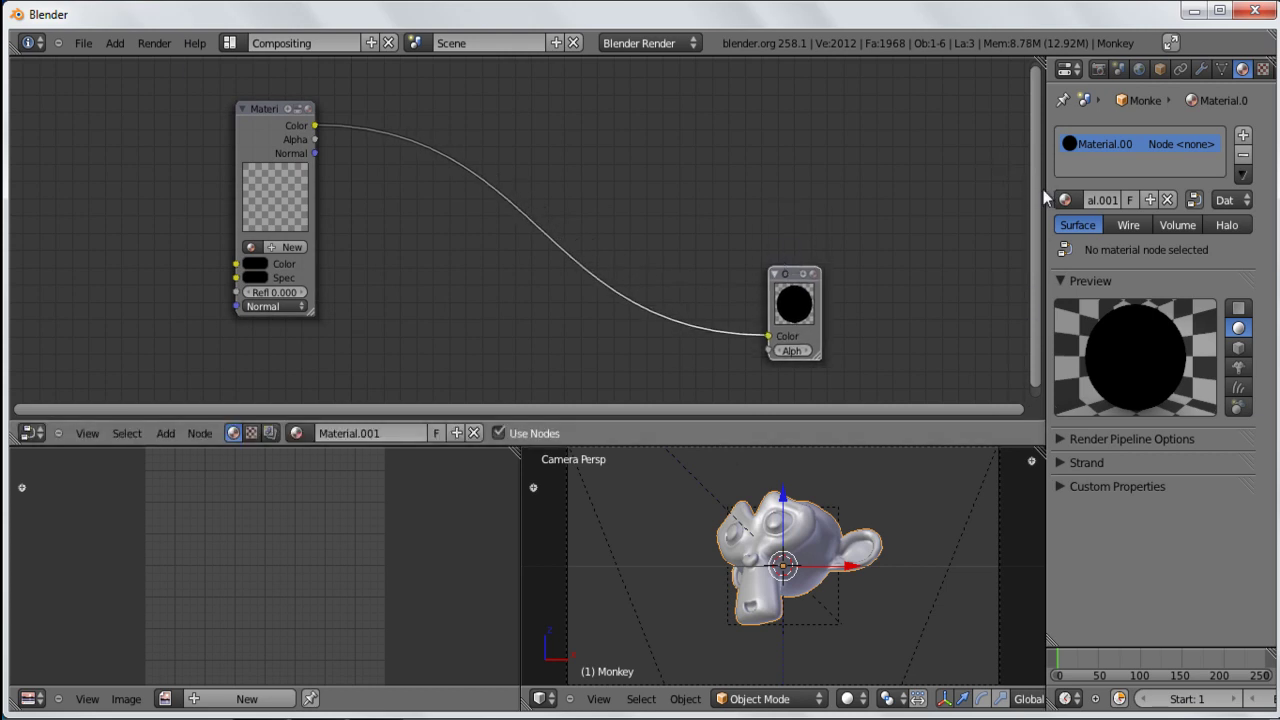
Step: Widen the properties area and rename the monkey's material as Monkey
drag(1027, 183, 946, 183)
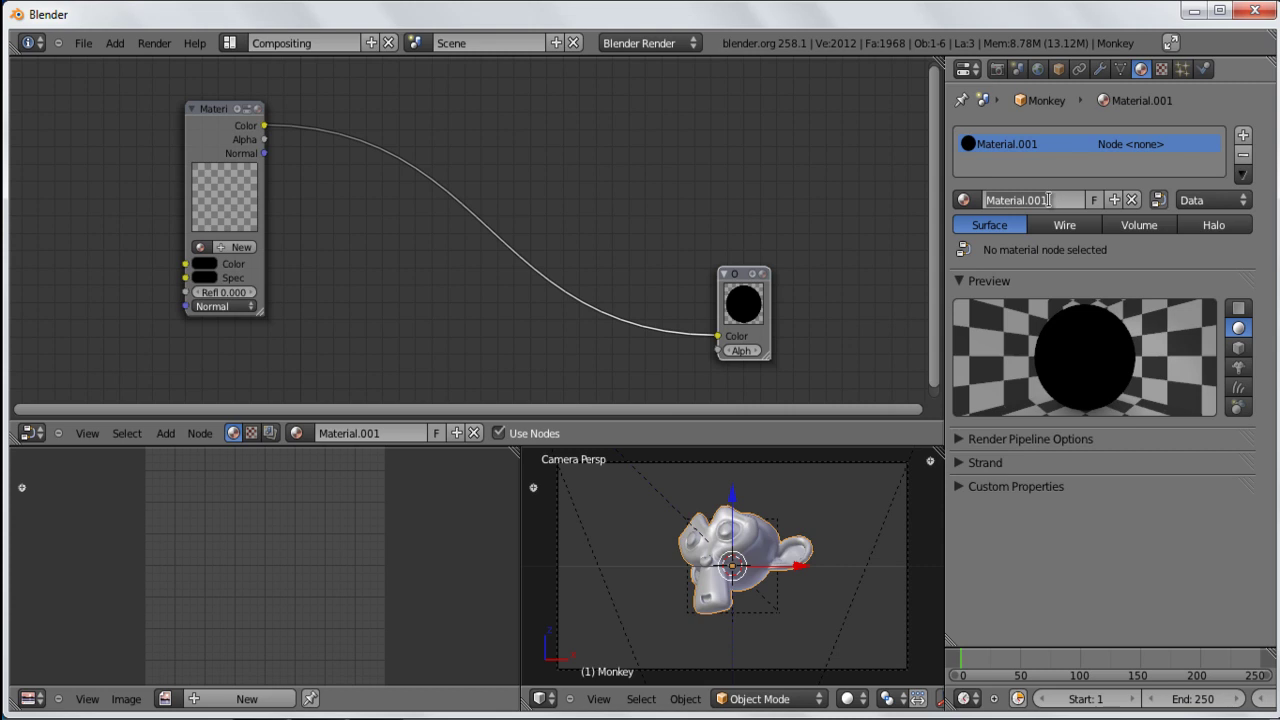
text(Monkey)
key(Return)
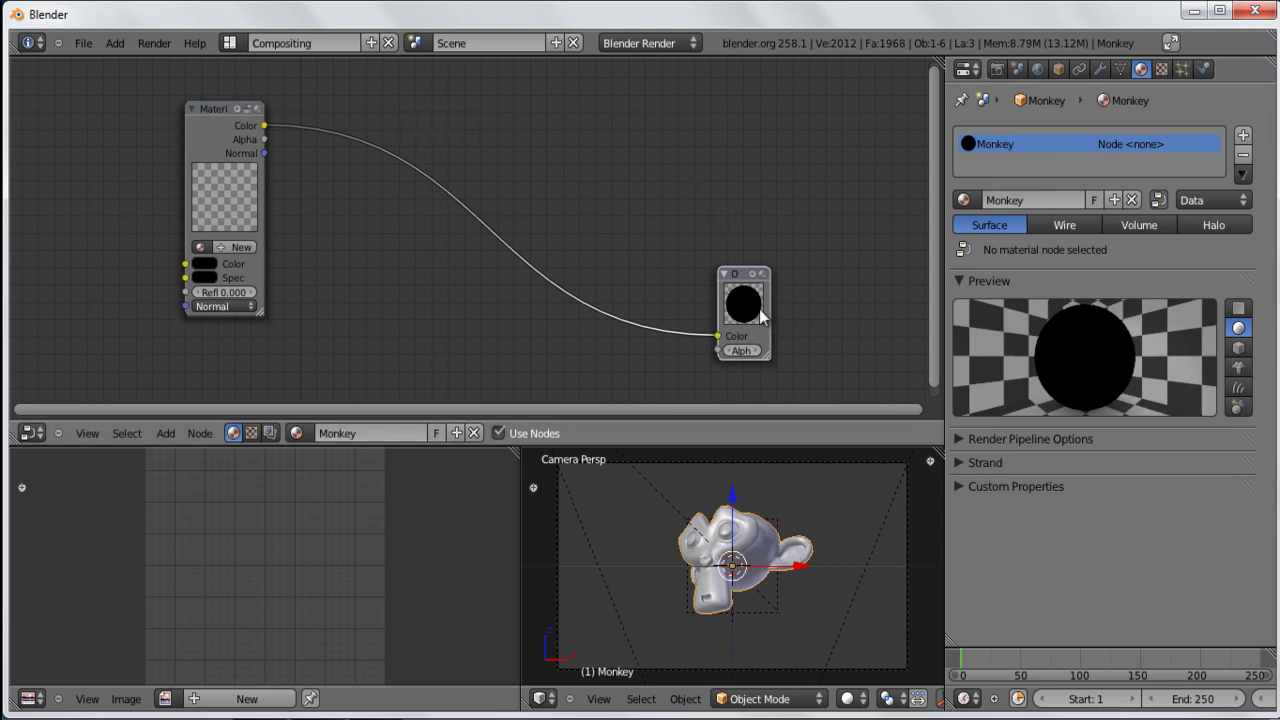
Step: Shift the Output node slightly to the right and the Material node slightly up and to the left
drag(744, 270, 772, 272)
mouse_move(216, 104)
mouse_down()
mouse_move(223, 82)
mouse_move(227, 105)
mouse_move(214, 95)
mouse_up()
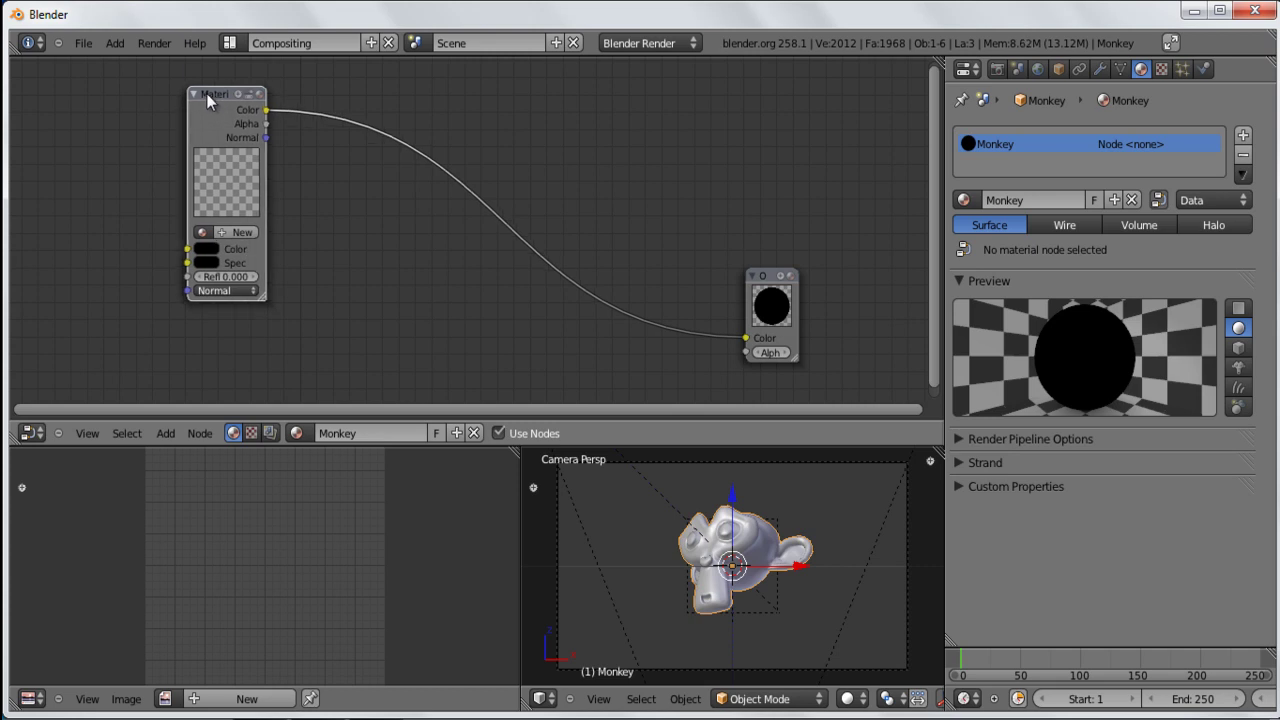
click(202, 232)
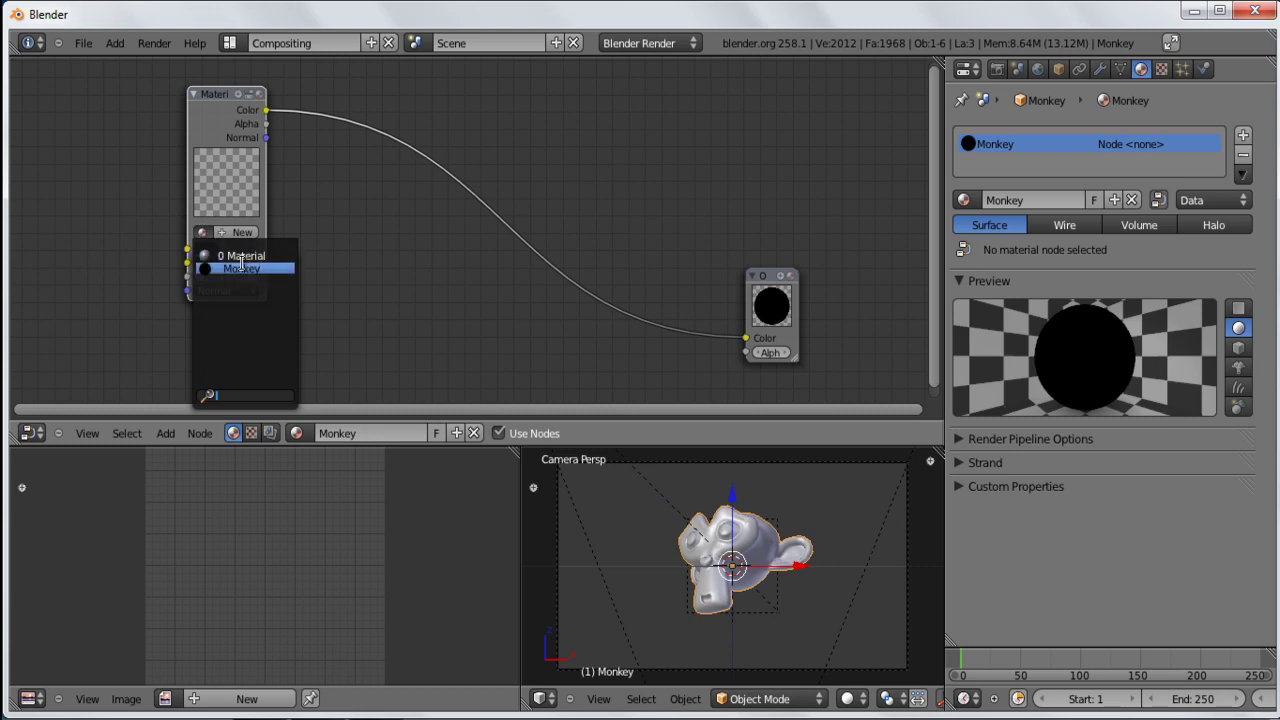
click(218, 96)
drag(217, 94, 209, 94)
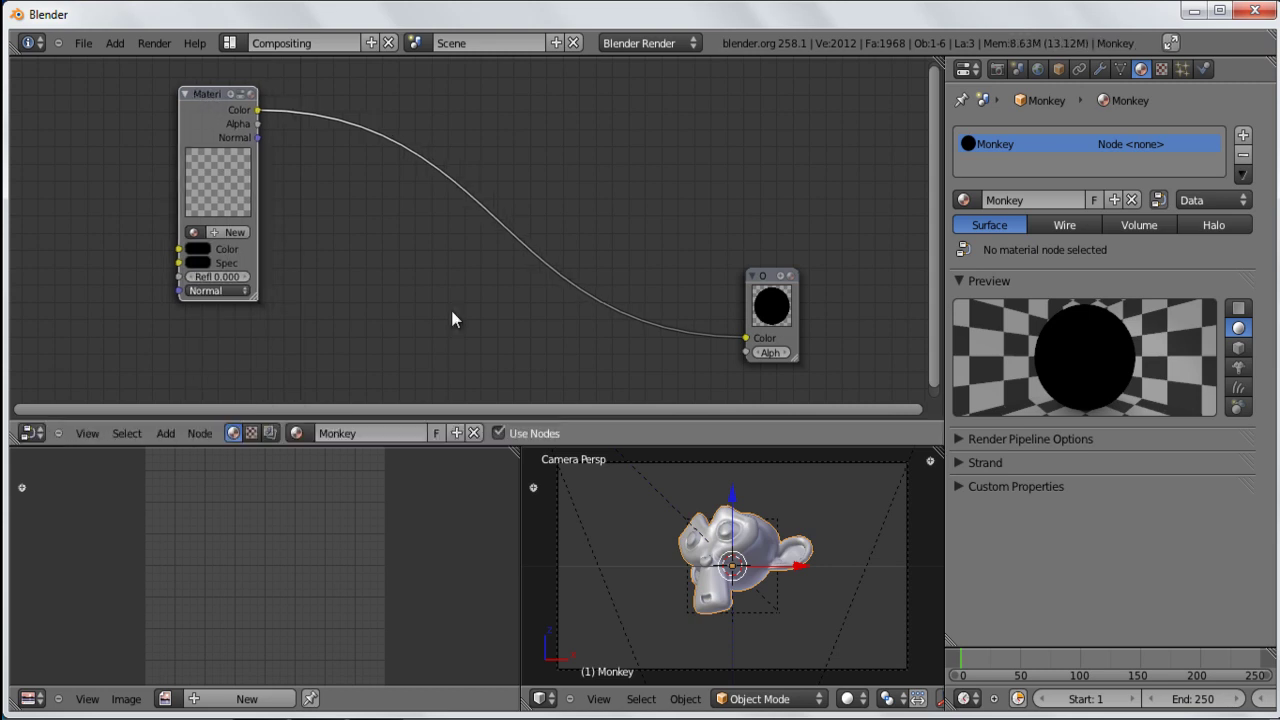
Step: Enlarge the Output node so its preview and Alpha field are readable, keeping it to the lower right of the Material node
click(765, 276)
key(g)
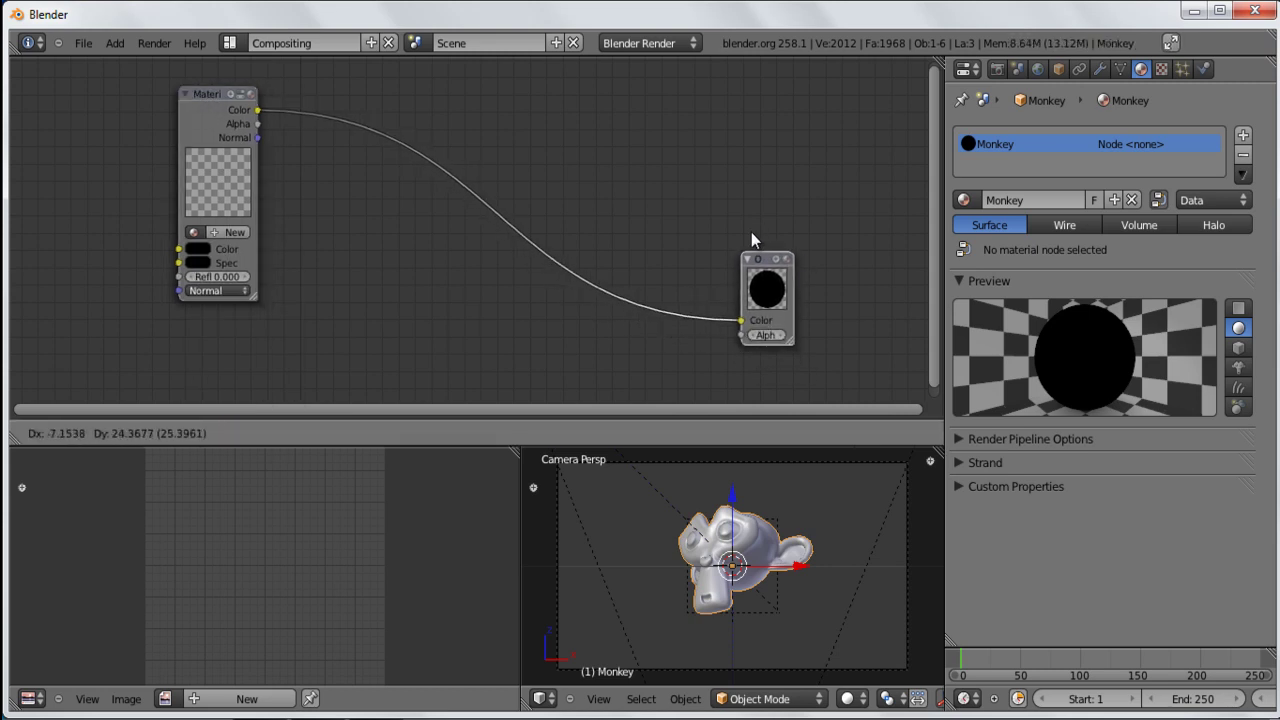
click(747, 219)
scroll(765, 248, up, 2)
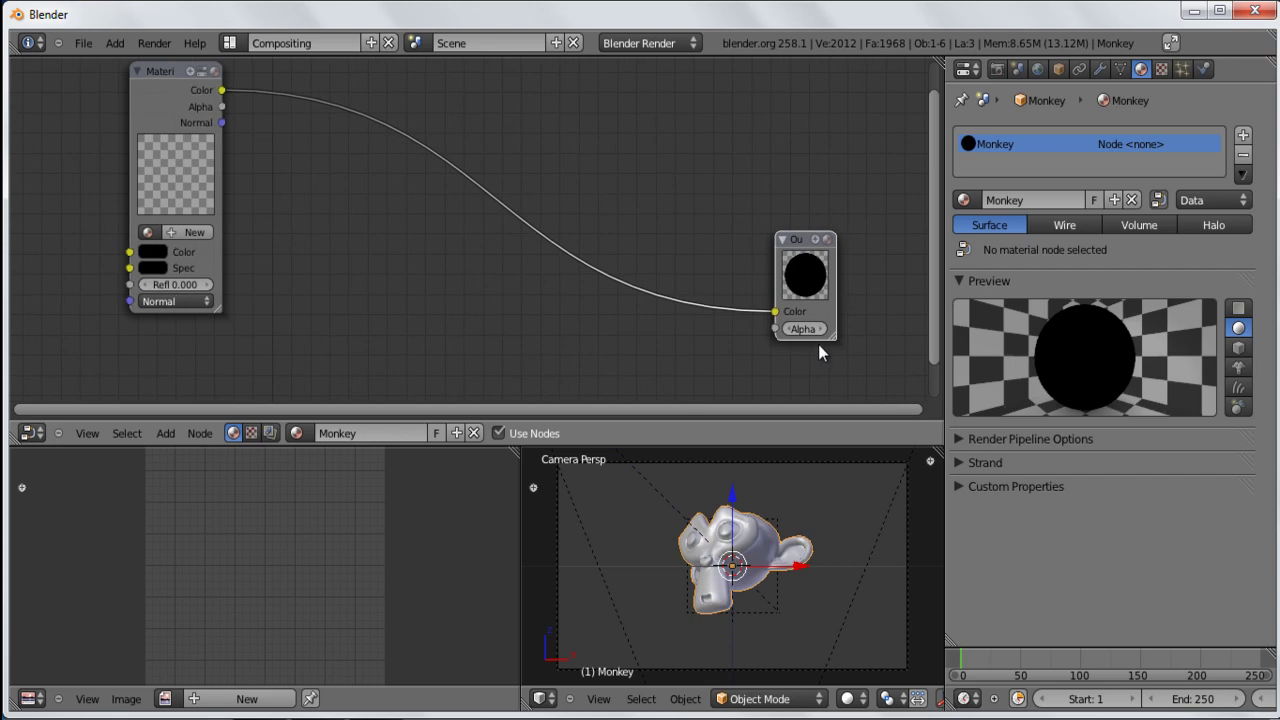
drag(834, 338, 877, 331)
drag(838, 238, 832, 274)
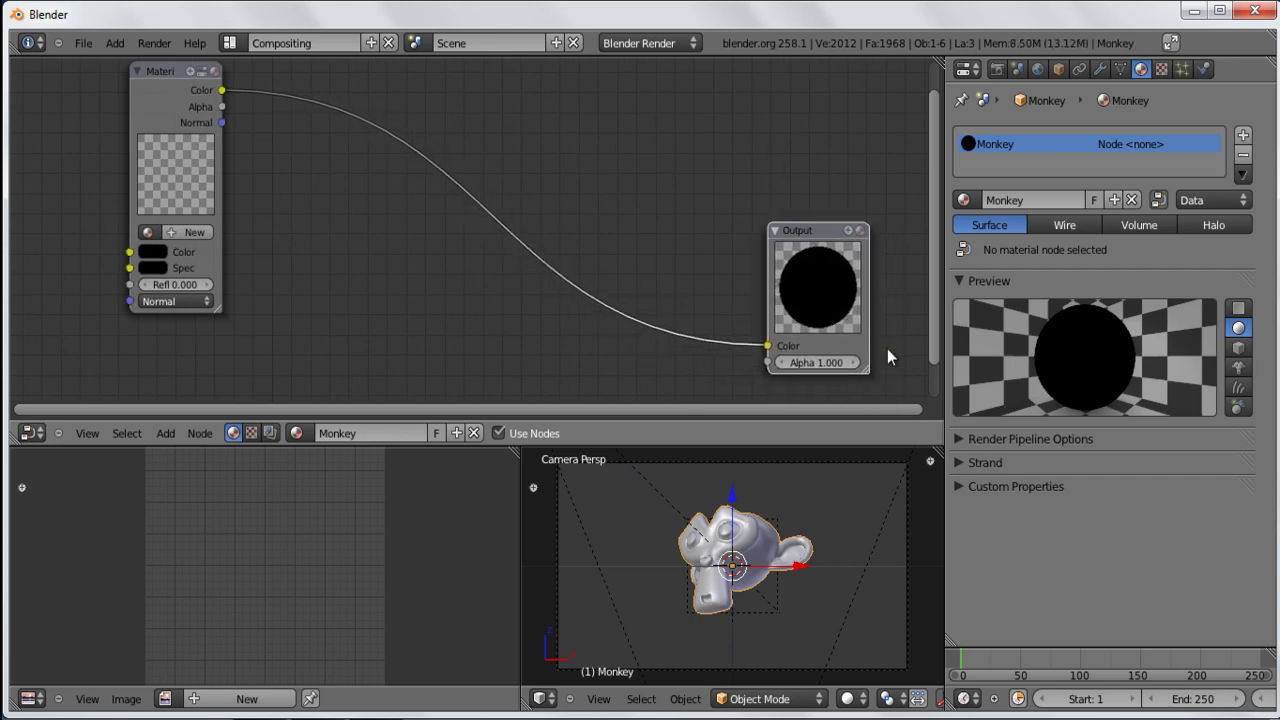
key(g)
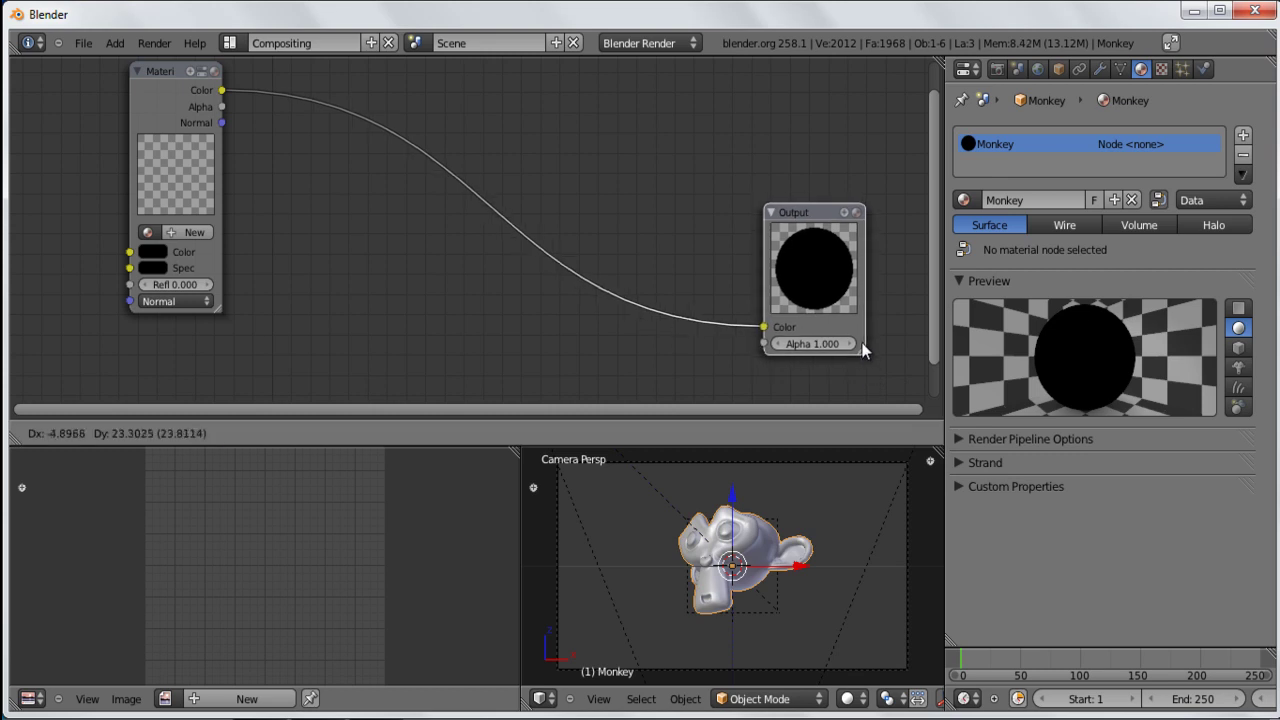
click(862, 353)
mouse_move(857, 343)
mouse_down()
mouse_move(838, 319)
mouse_move(868, 355)
mouse_up()
drag(808, 205, 799, 186)
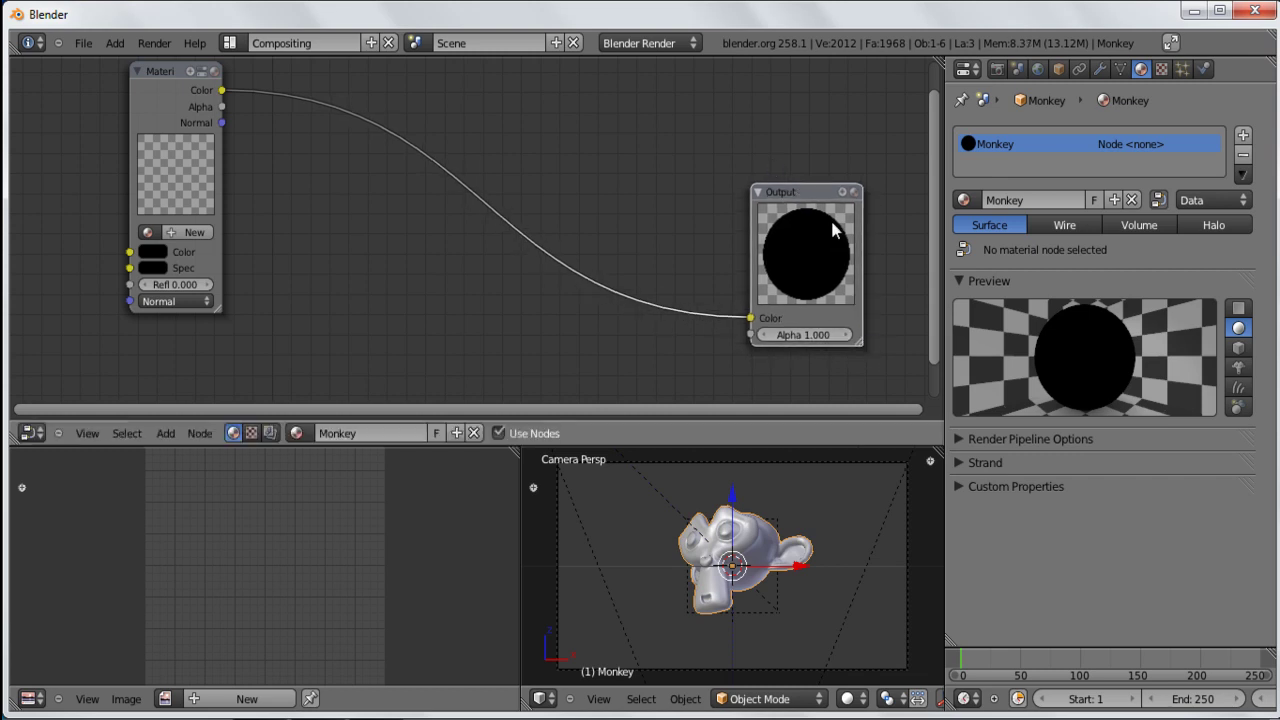
drag(817, 195, 787, 211)
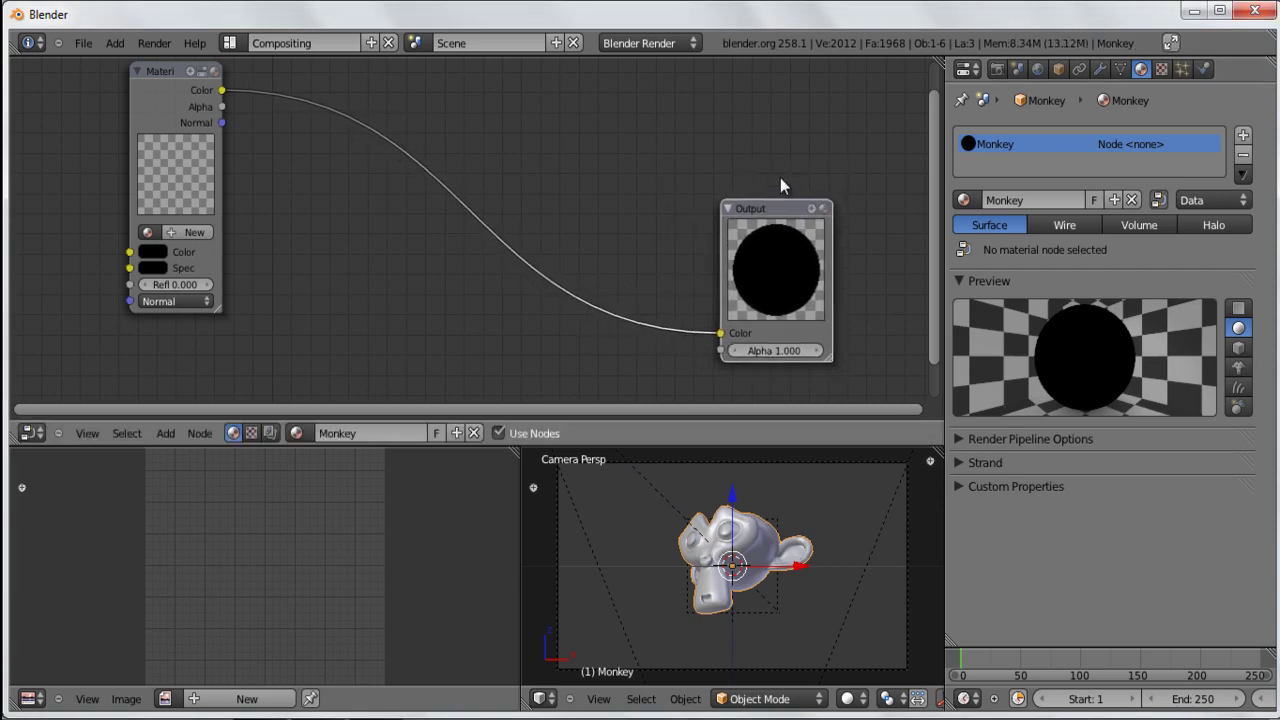
Step: Widen the gap between the two nodes by moving Output farther right and Material slightly left
scroll(781, 180, down, 1)
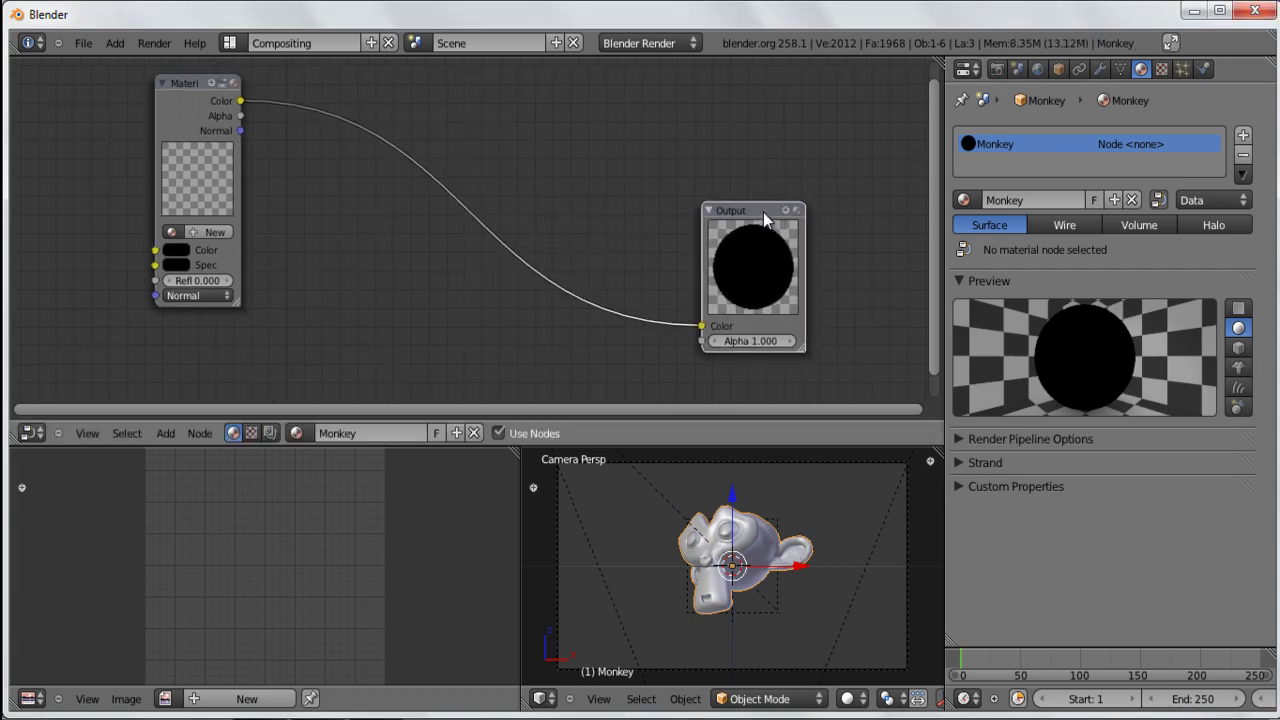
scroll(641, 249, down, 1)
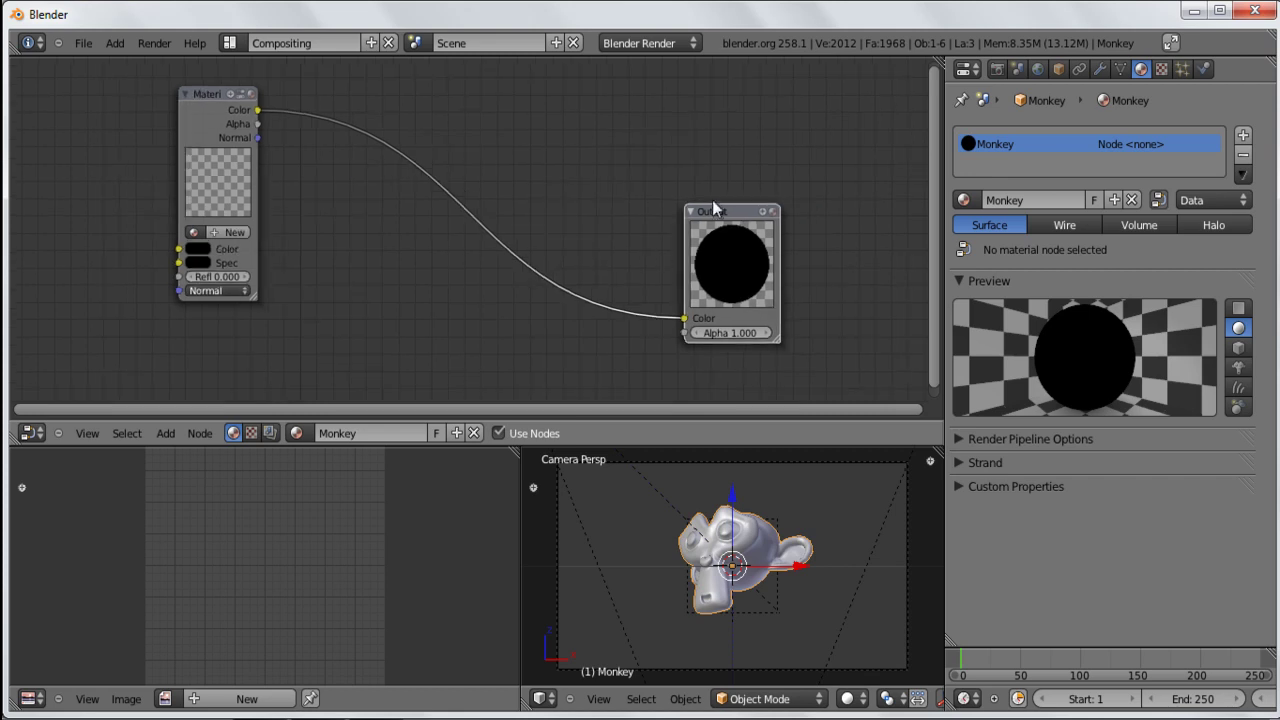
click(751, 208)
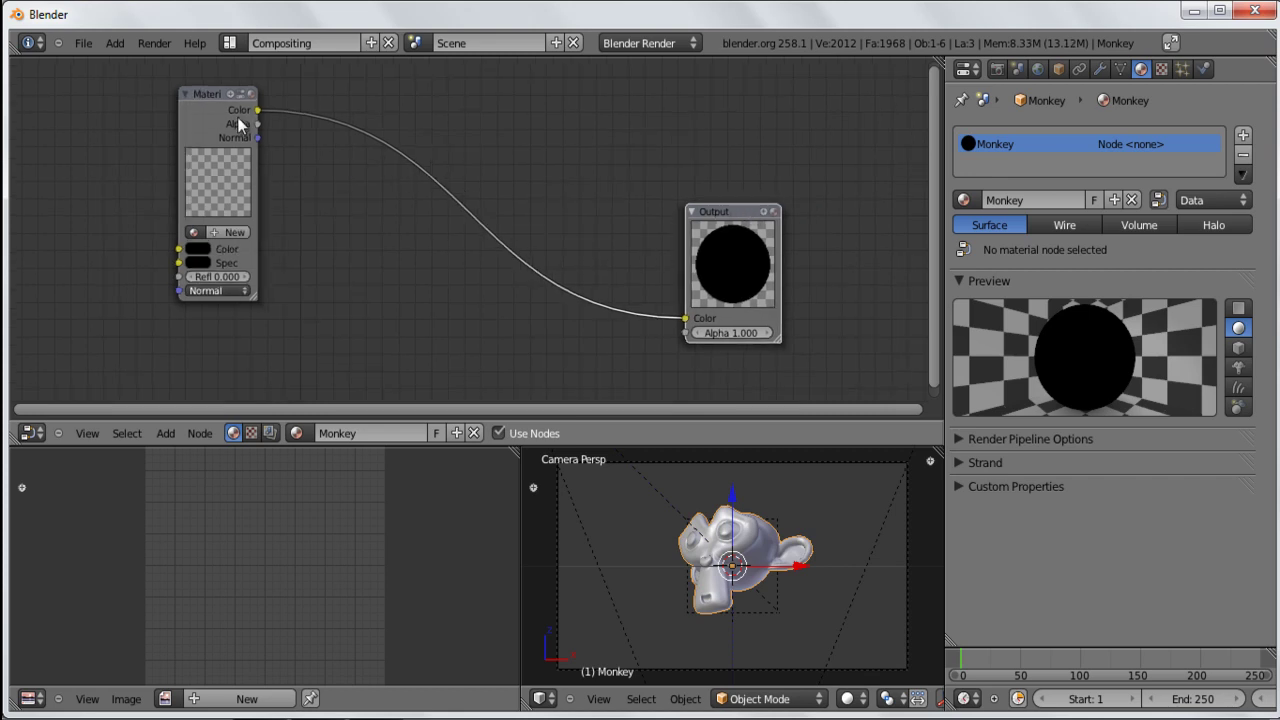
drag(733, 213, 746, 208)
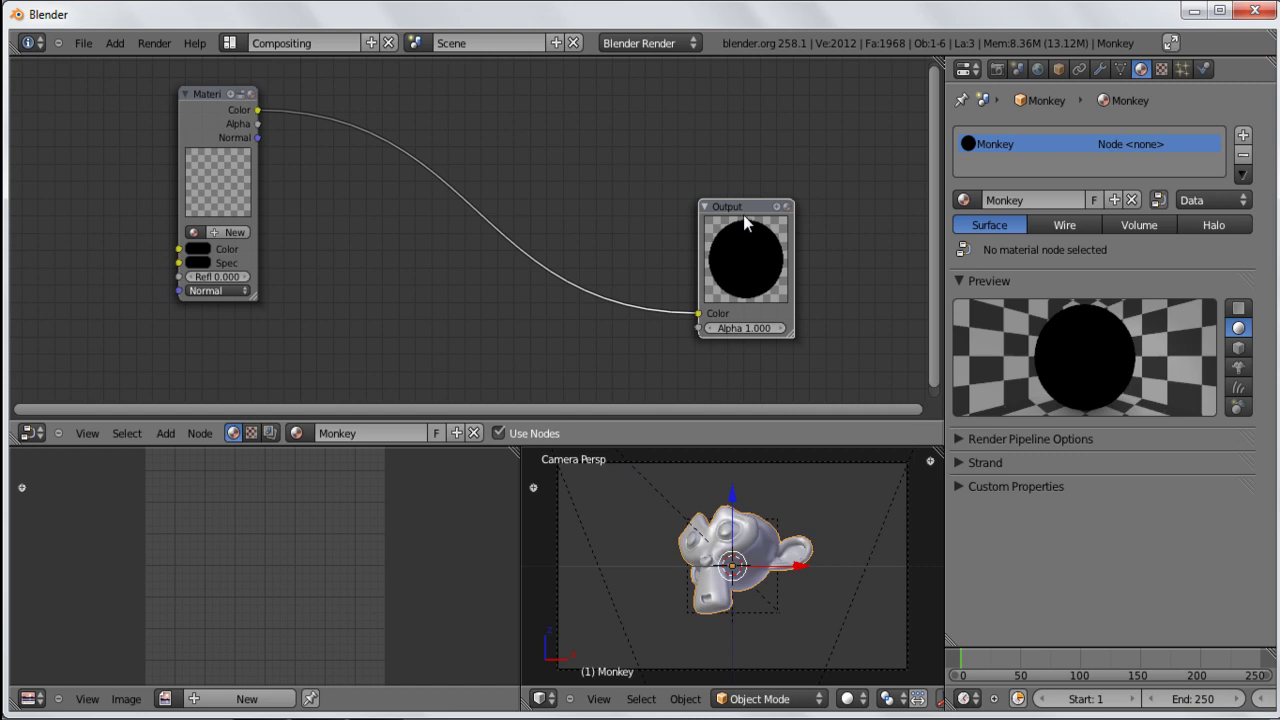
drag(748, 208, 778, 227)
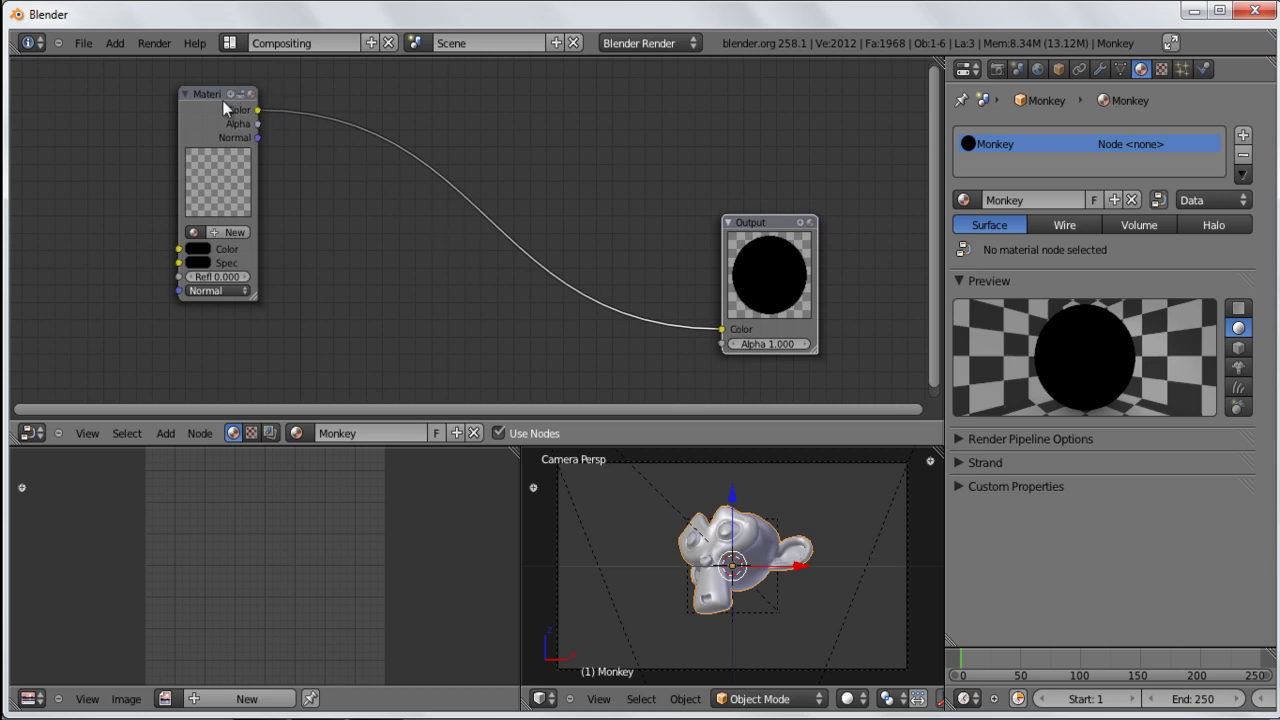
drag(180, 97, 169, 100)
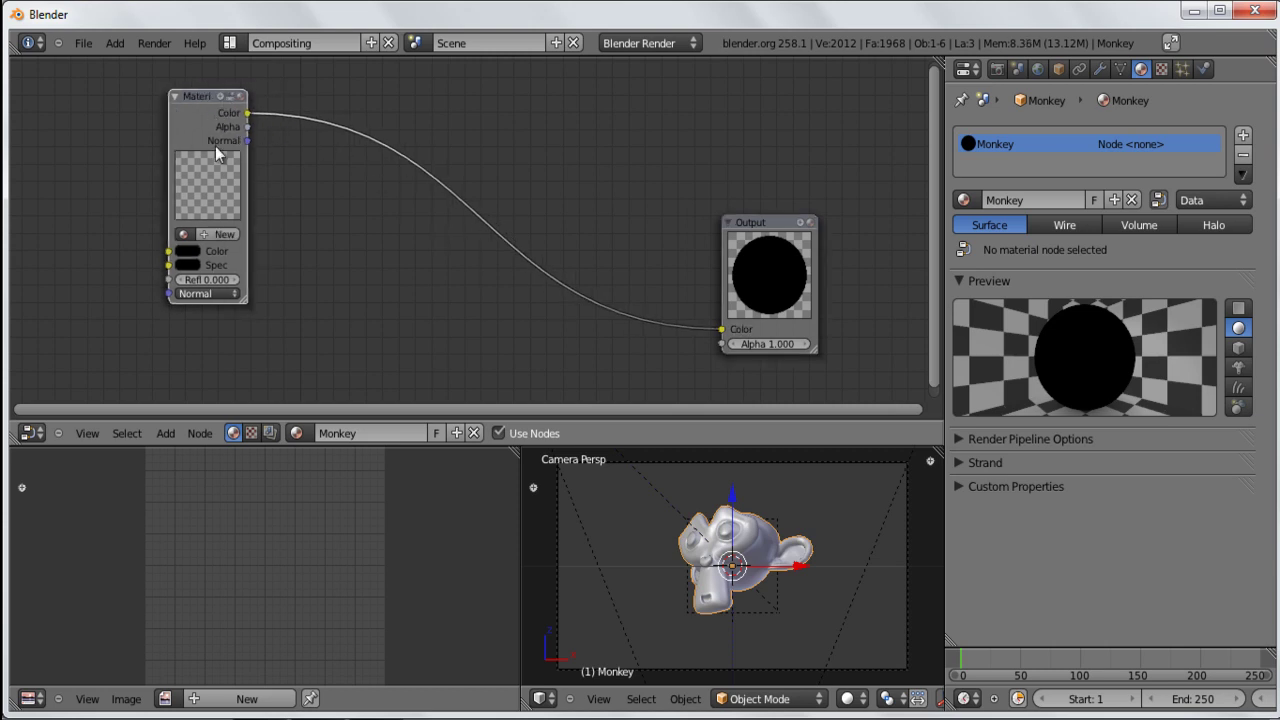
drag(745, 223, 792, 221)
Step: Nudge the Material node and reposition the Output node while examining the Color link between them
scroll(230, 100, up, 1)
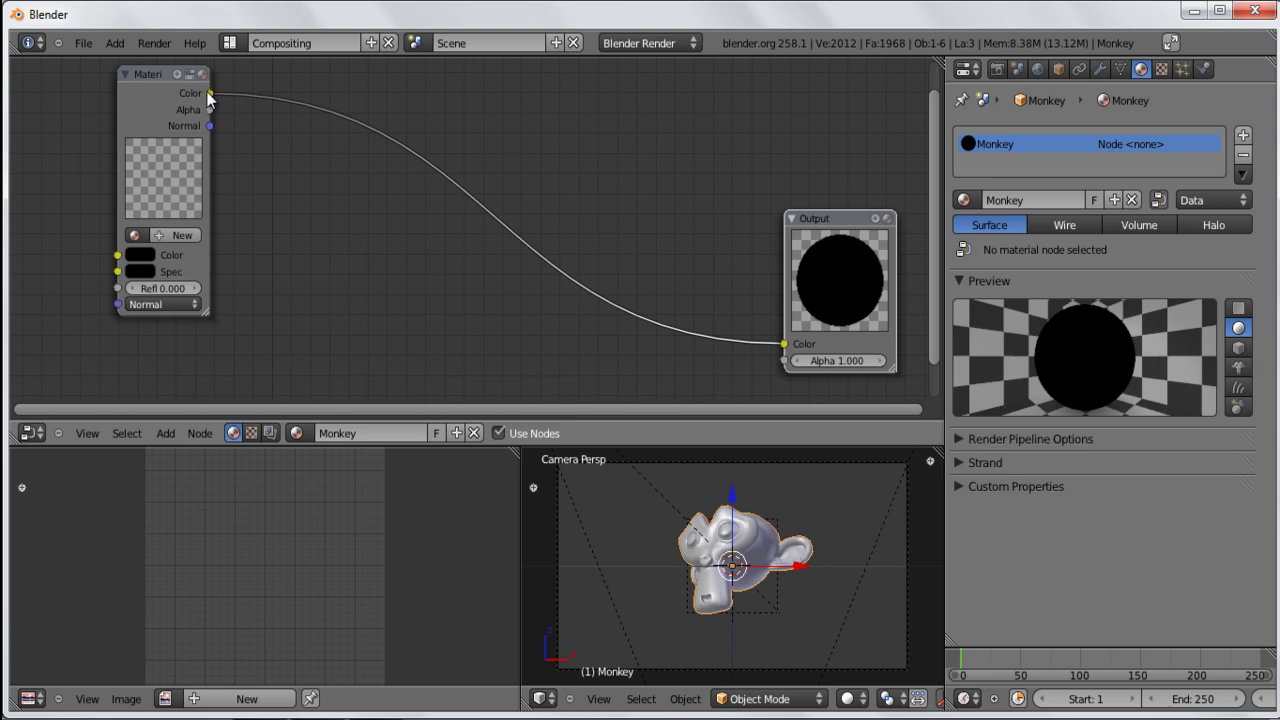
click(167, 100)
drag(167, 100, 160, 106)
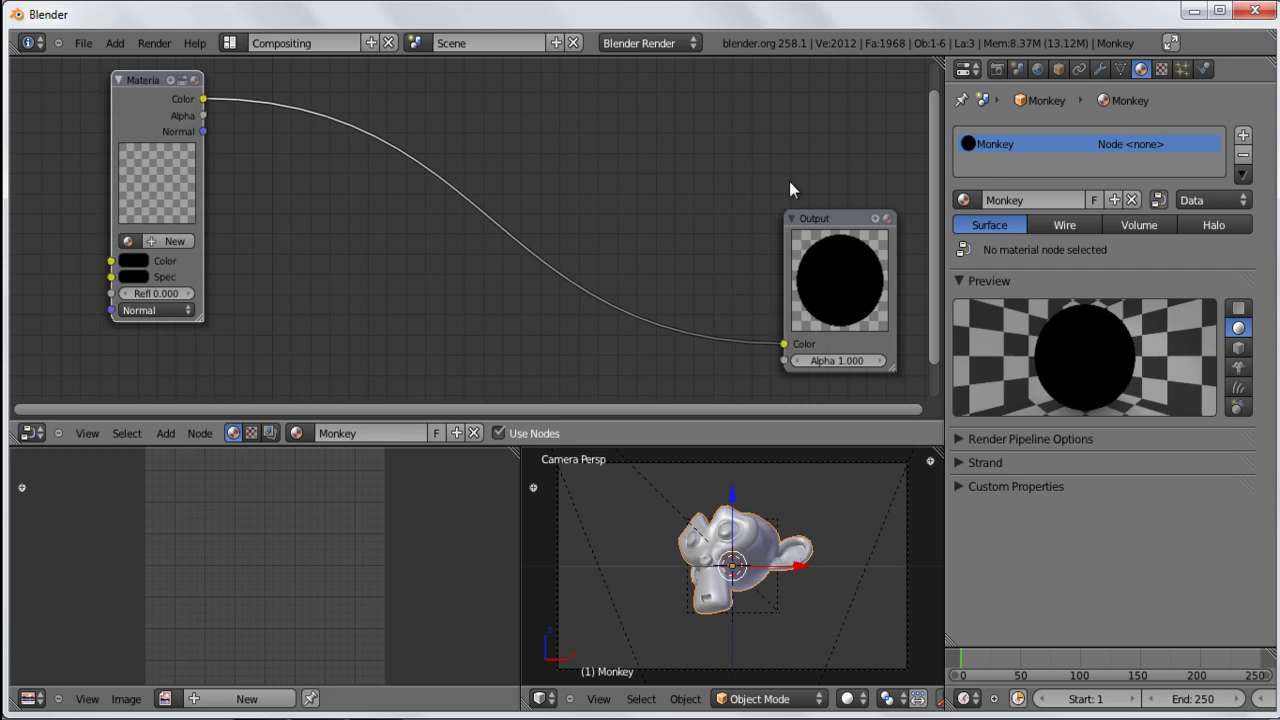
drag(822, 220, 822, 188)
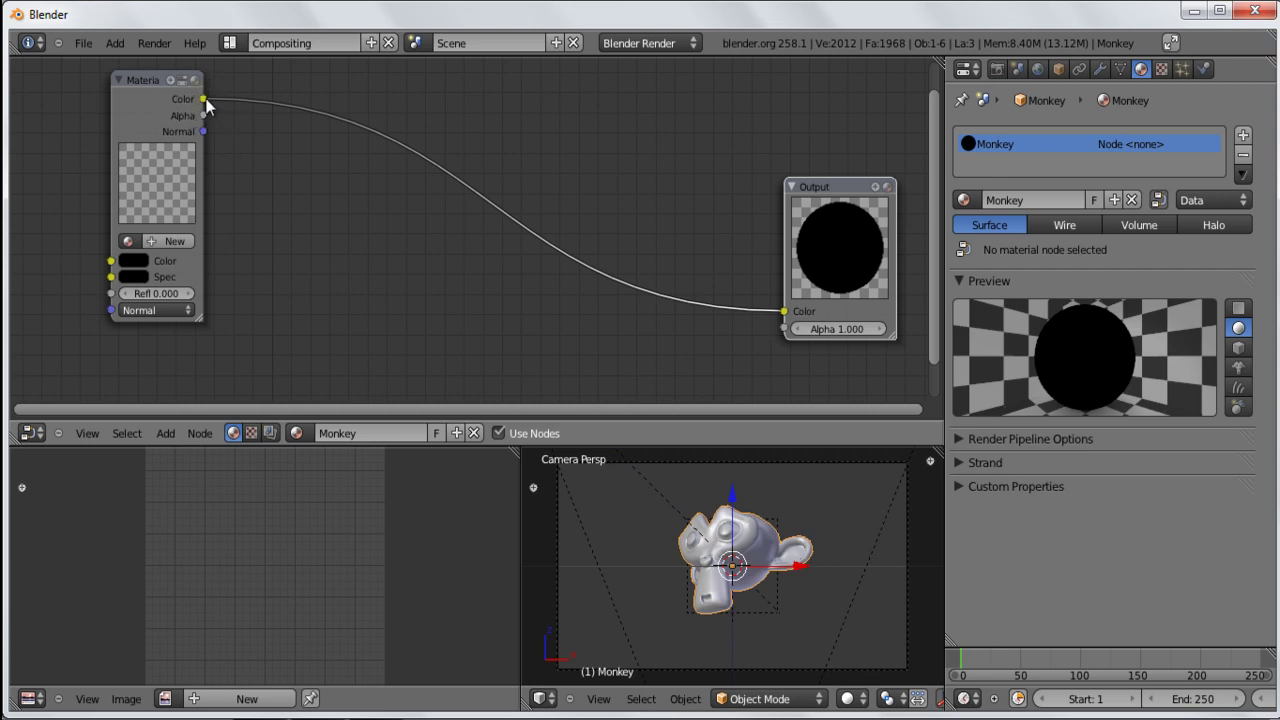
drag(203, 98, 748, 200)
drag(824, 180, 817, 150)
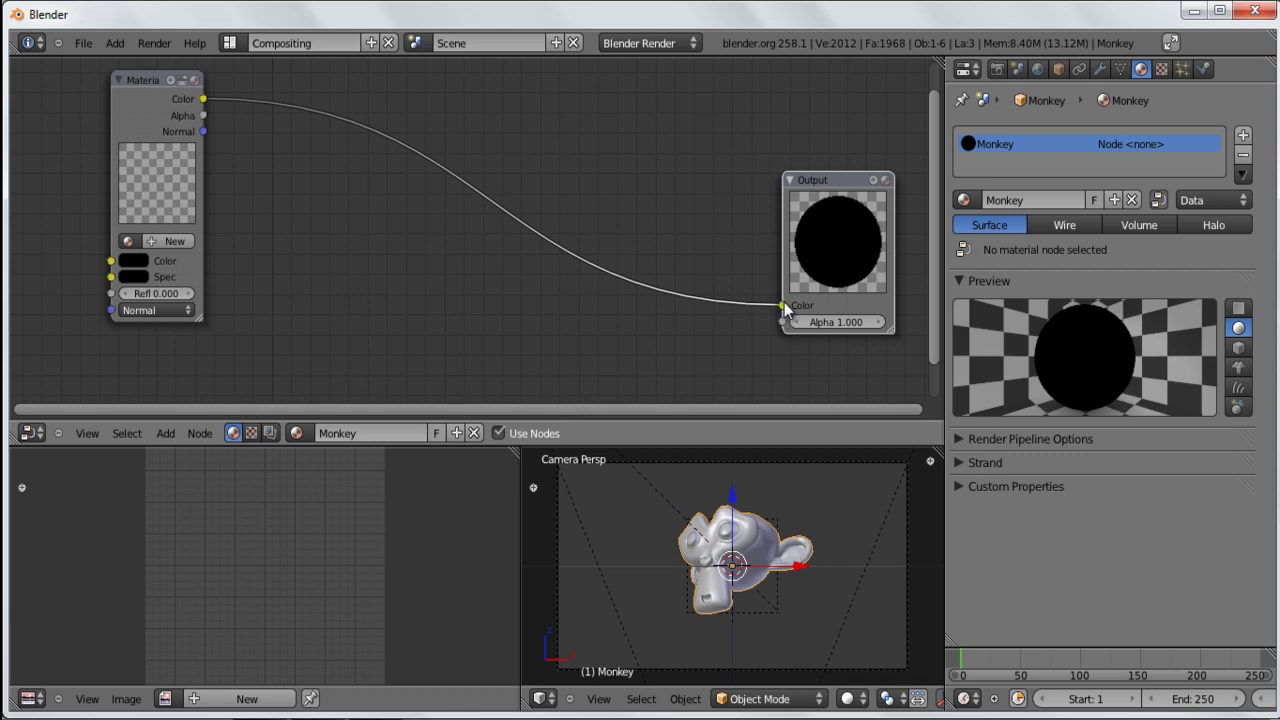
drag(774, 307, 793, 336)
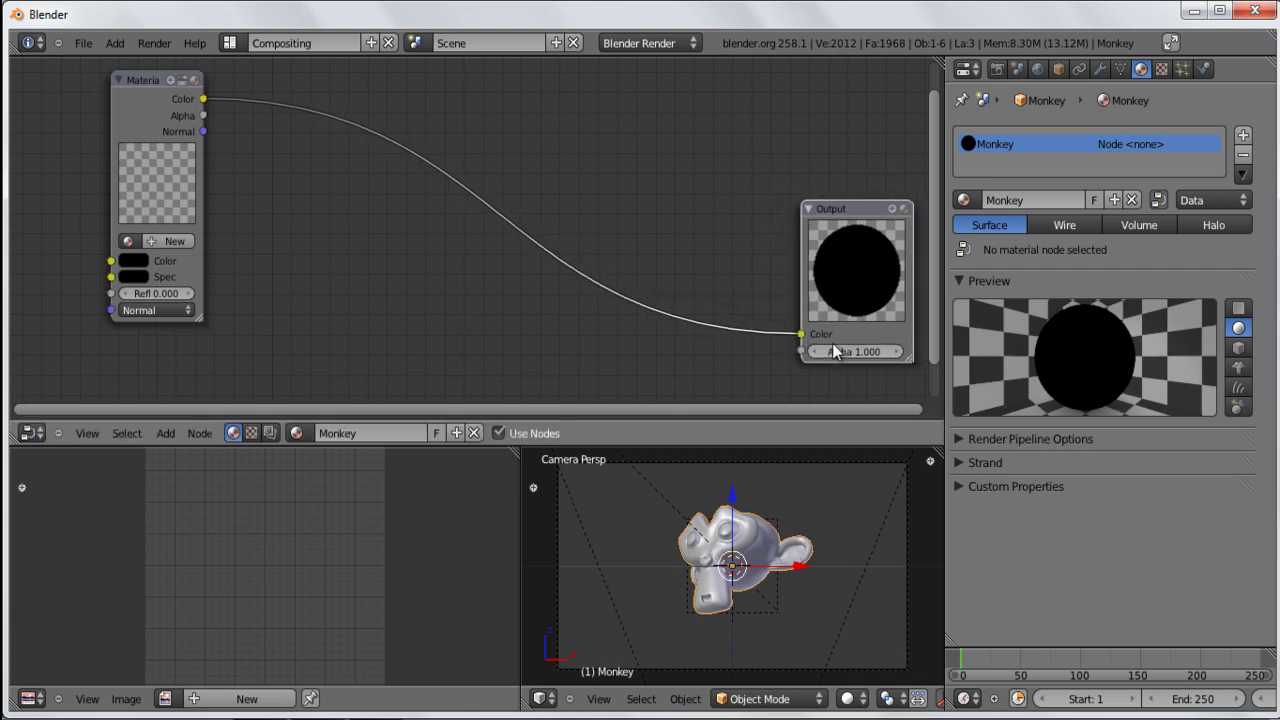
drag(826, 210, 822, 201)
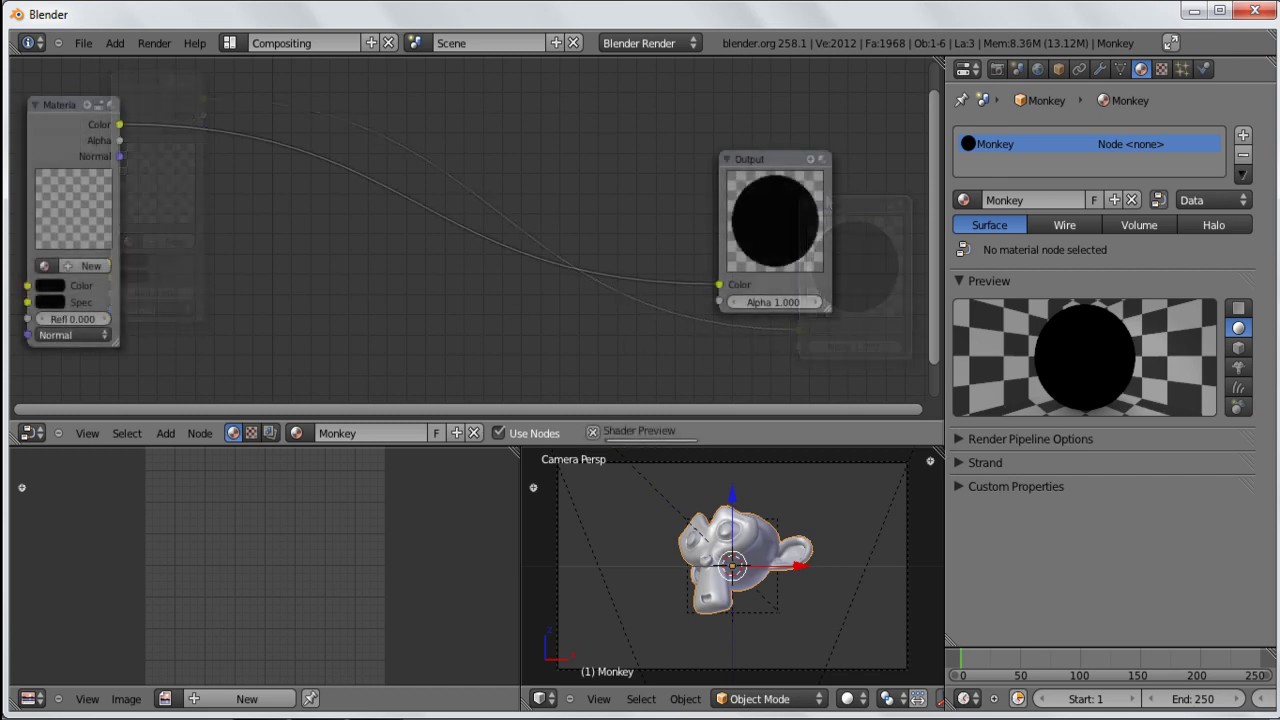
Step: Place the Material node at the upper left of the node area and the Output node far to the right of it
scroll(445, 217, down, 1)
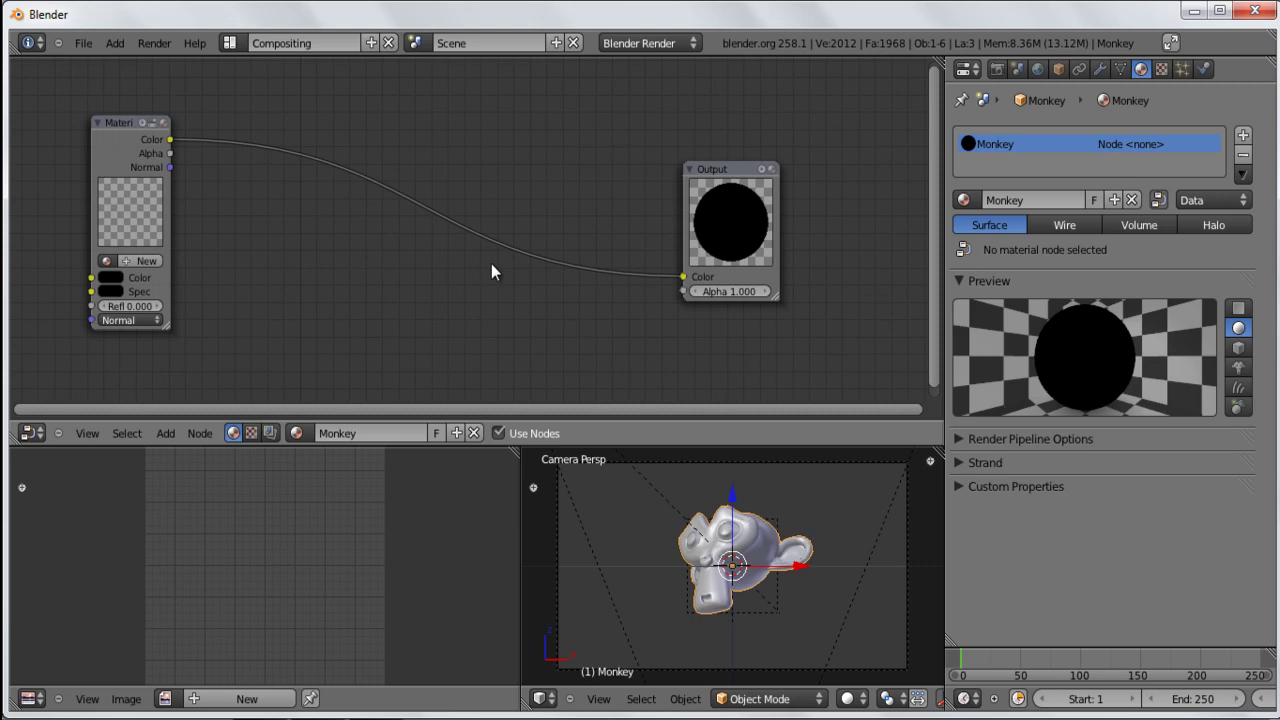
scroll(491, 264, down, 1)
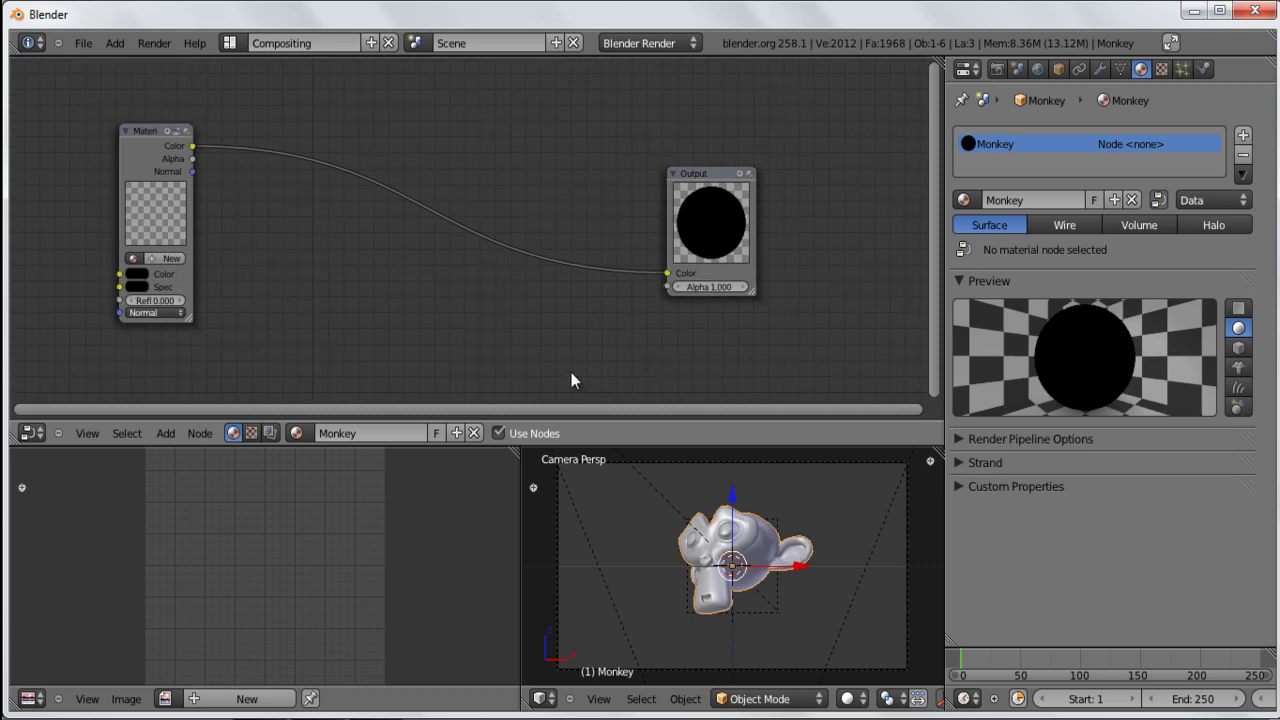
drag(143, 131, 162, 69)
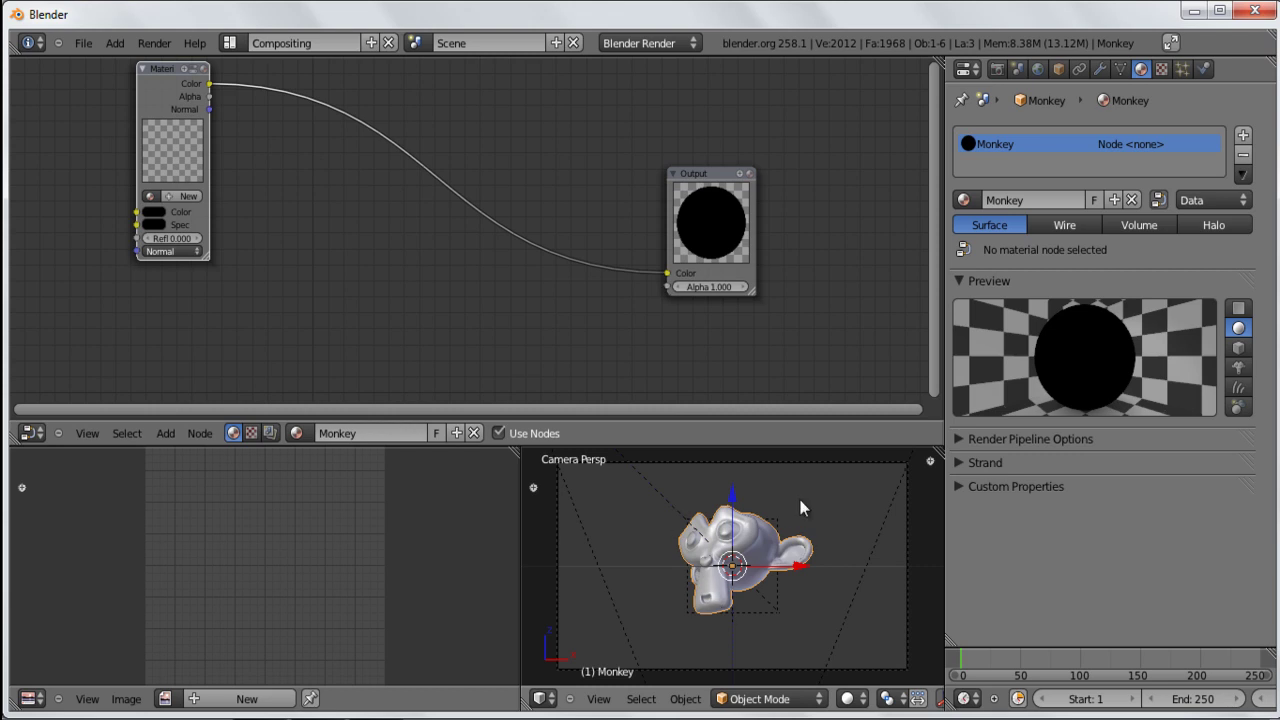
click(709, 177)
key(g)
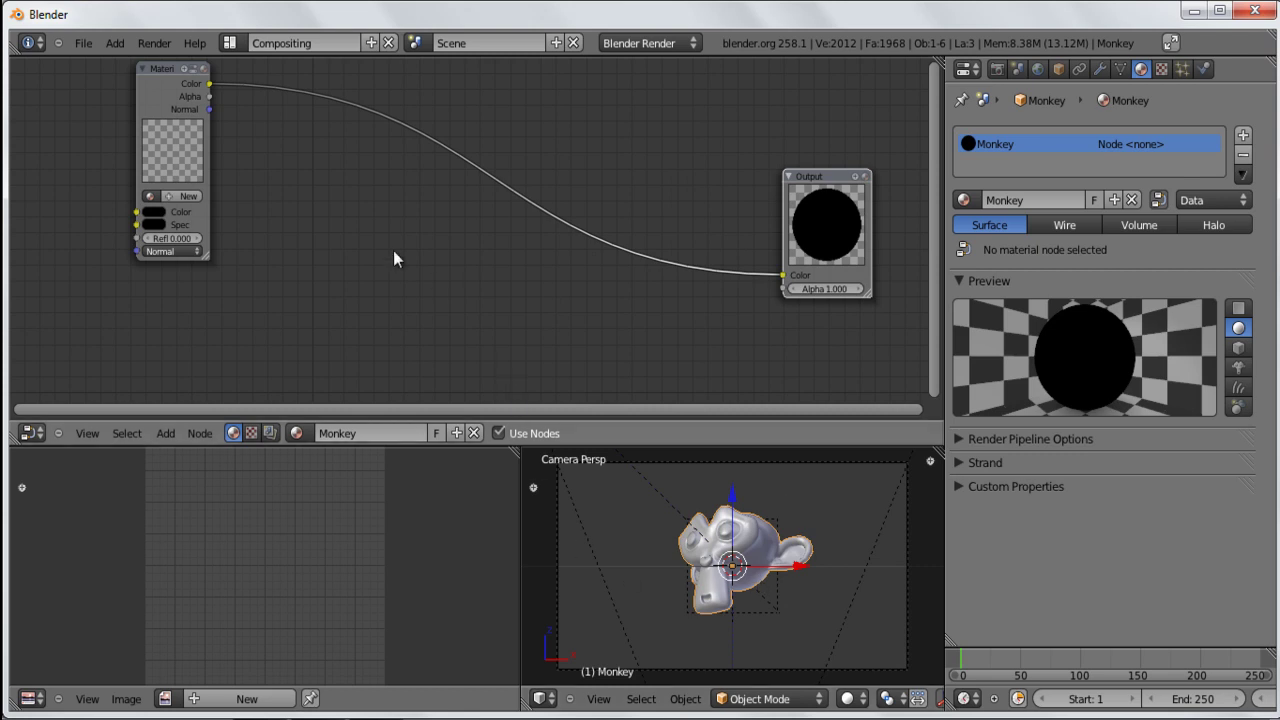
Step: Add a Camera Data input node below the Material node and cut its automatic link to the Output node's Alpha
click(174, 430)
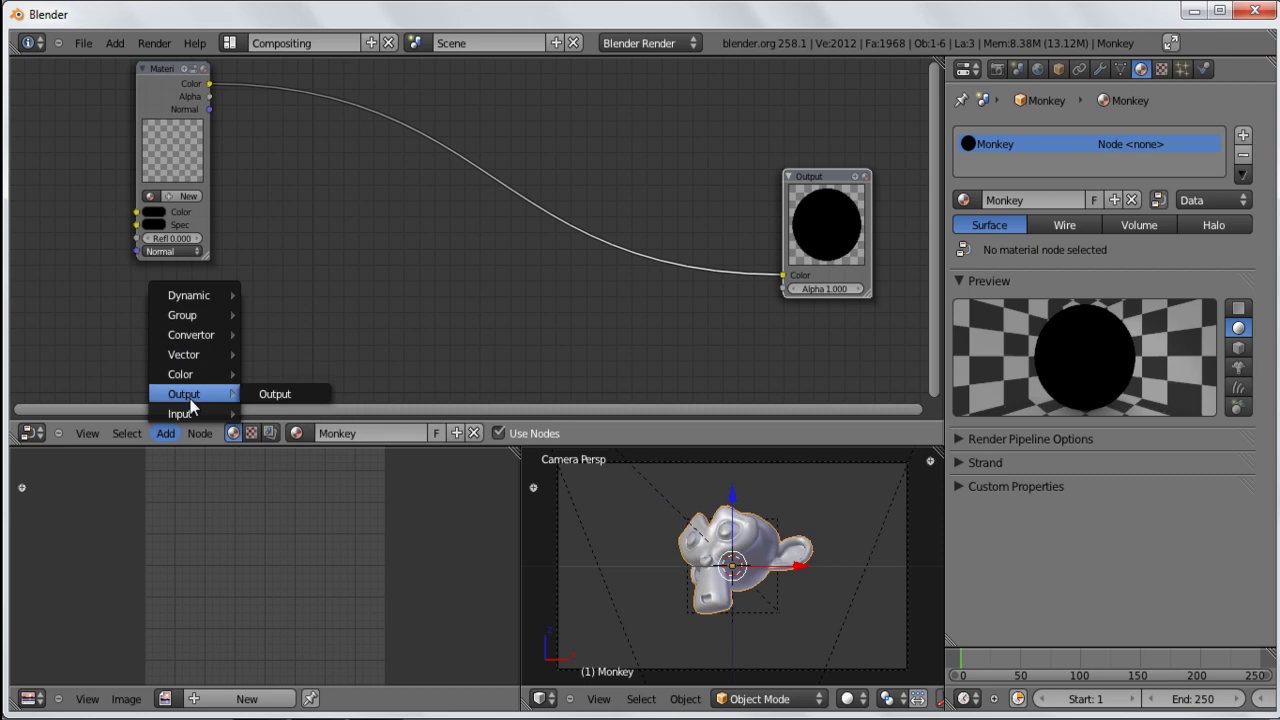
mouse_move(200, 411)
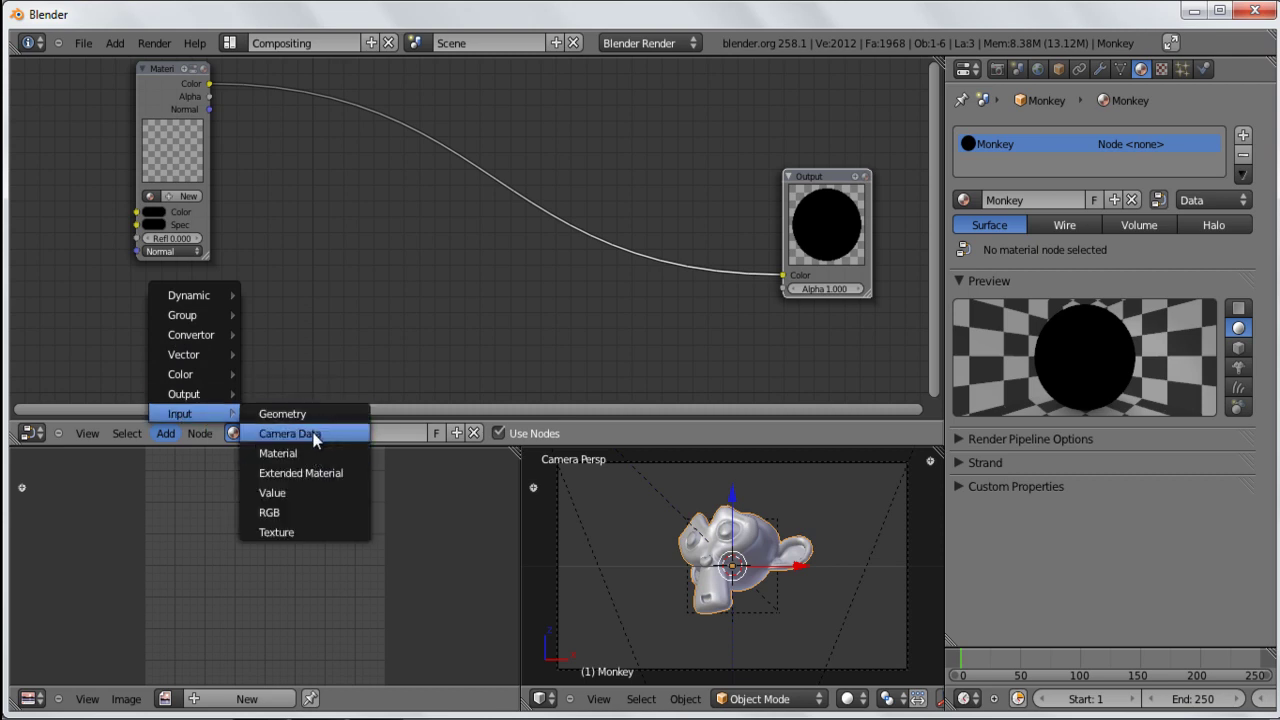
key(shift+a)
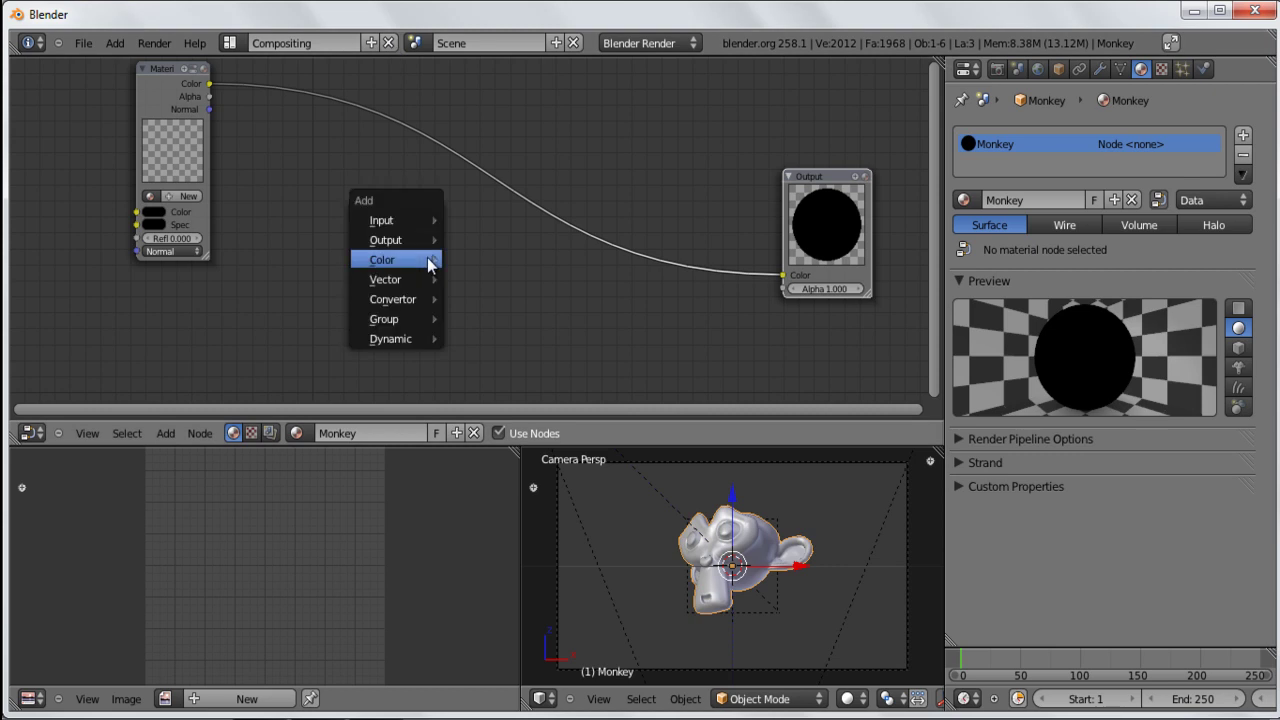
mouse_move(414, 222)
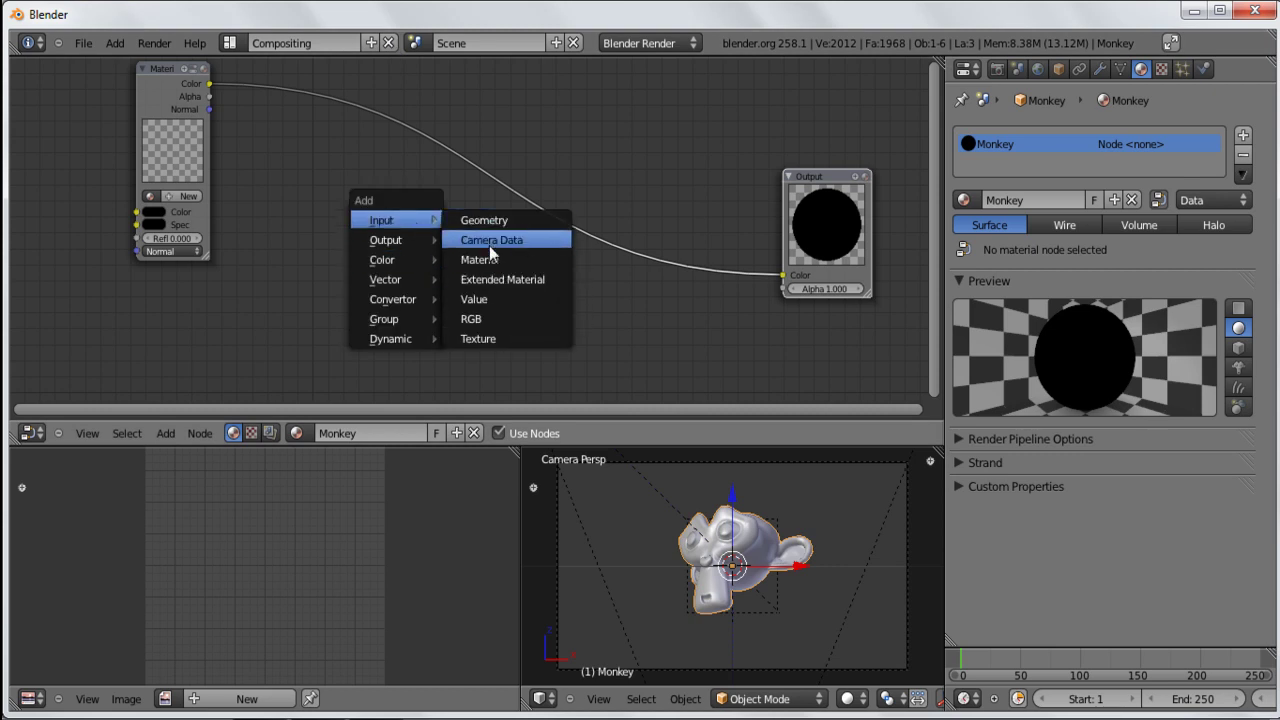
click(489, 241)
drag(505, 216, 139, 304)
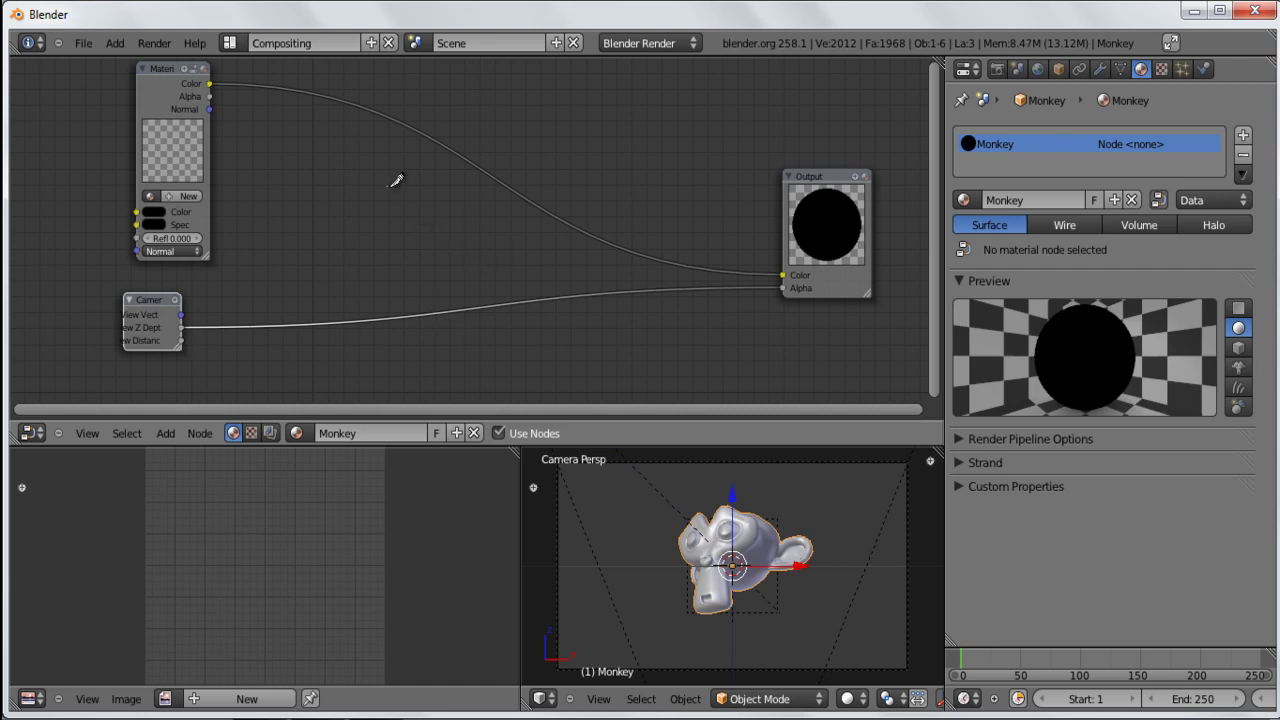
mouse_move(392, 184)
ctrl+mouse_down()
mouse_move(492, 292)
mouse_move(580, 323)
mouse_move(615, 356)
ctrl+mouse_up()
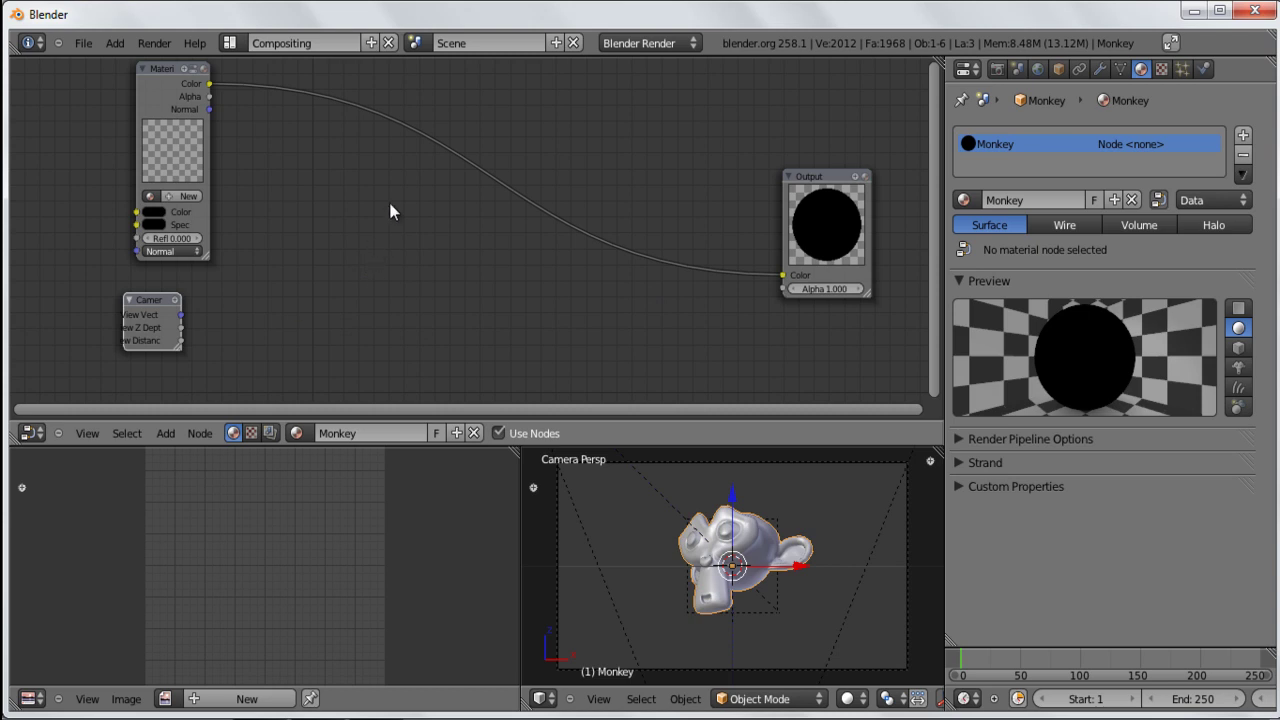
Step: Add a Mix color node between the Material and Output nodes and cut the Camera Data link to its Fac input
key(shift+a)
mouse_move(390, 206)
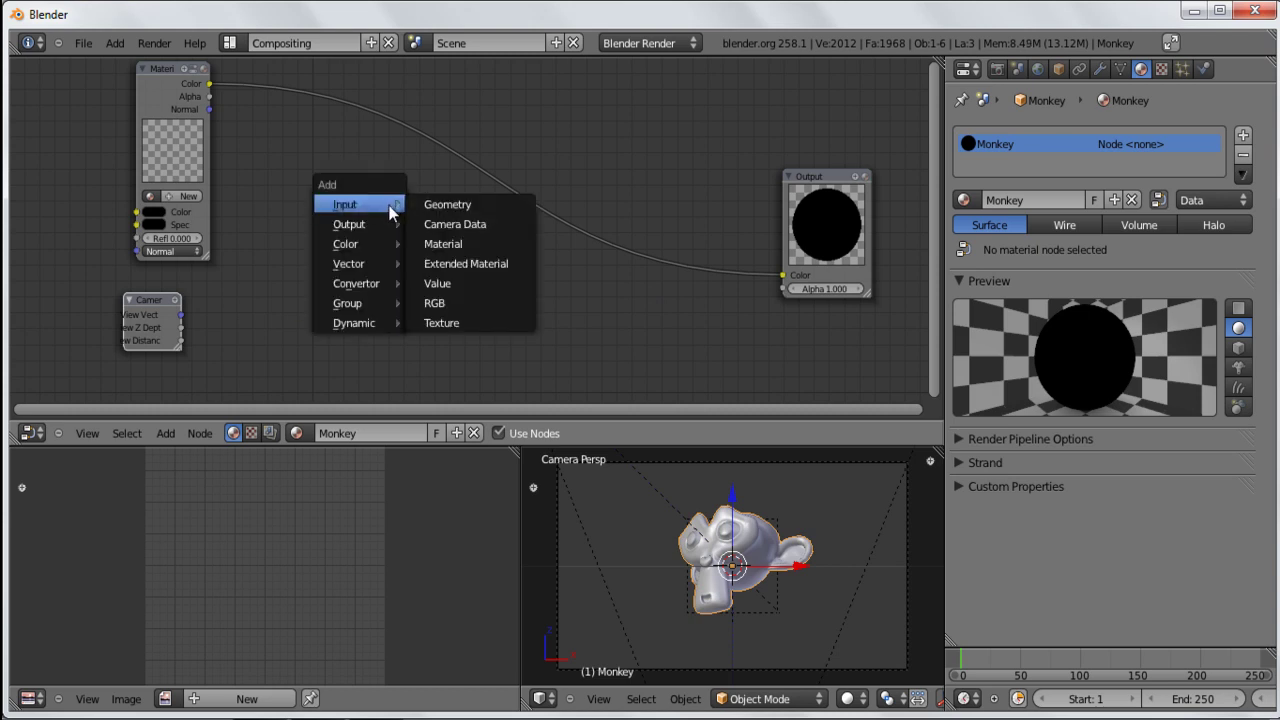
mouse_move(370, 244)
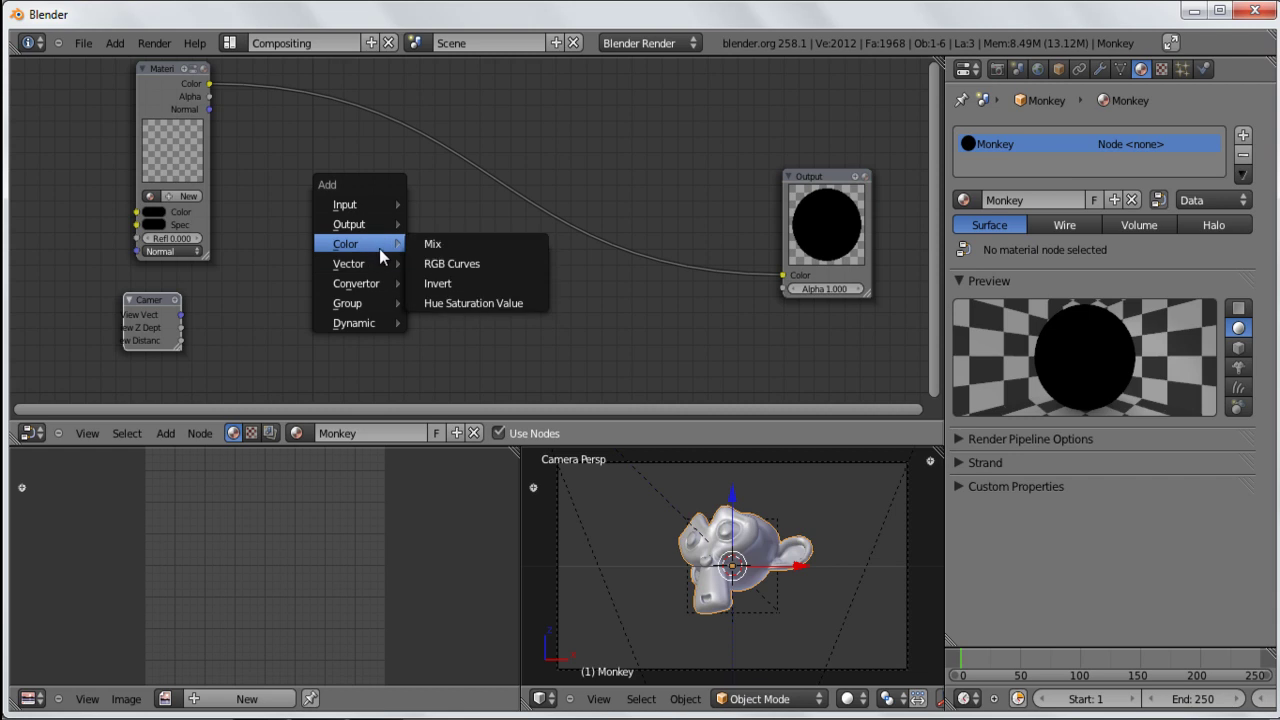
click(430, 244)
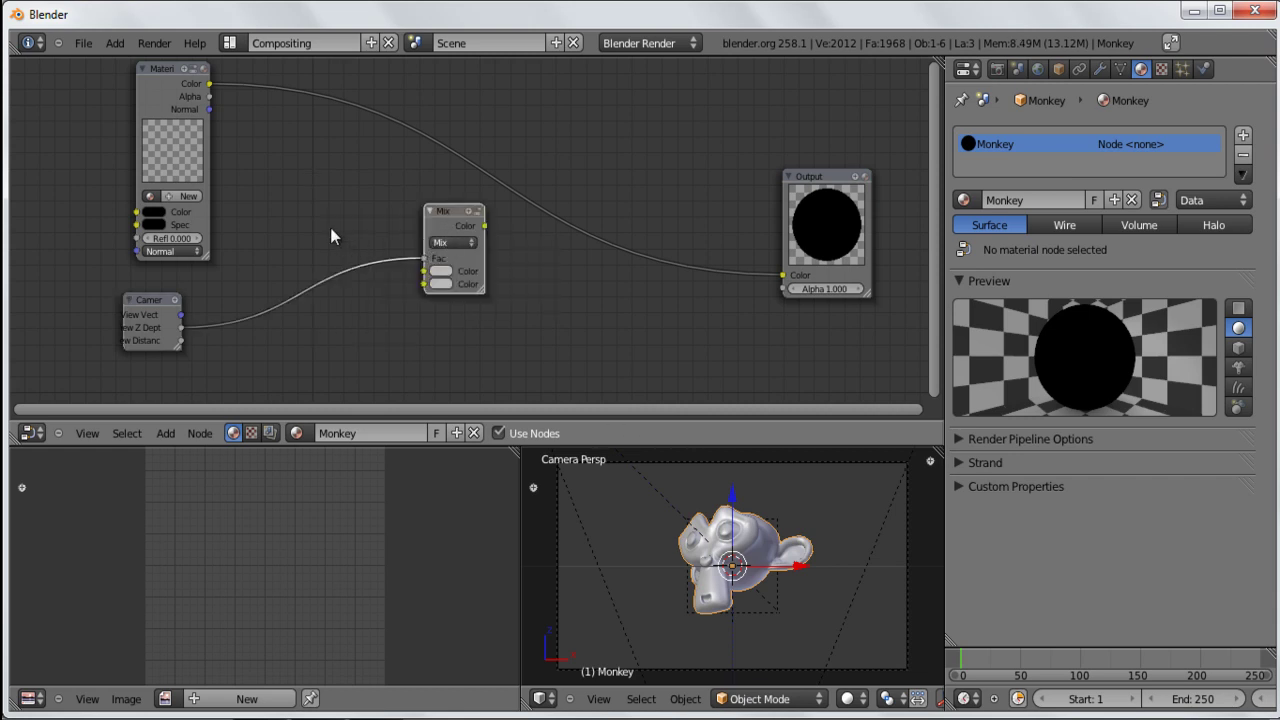
ctrl+drag(324, 214, 362, 336)
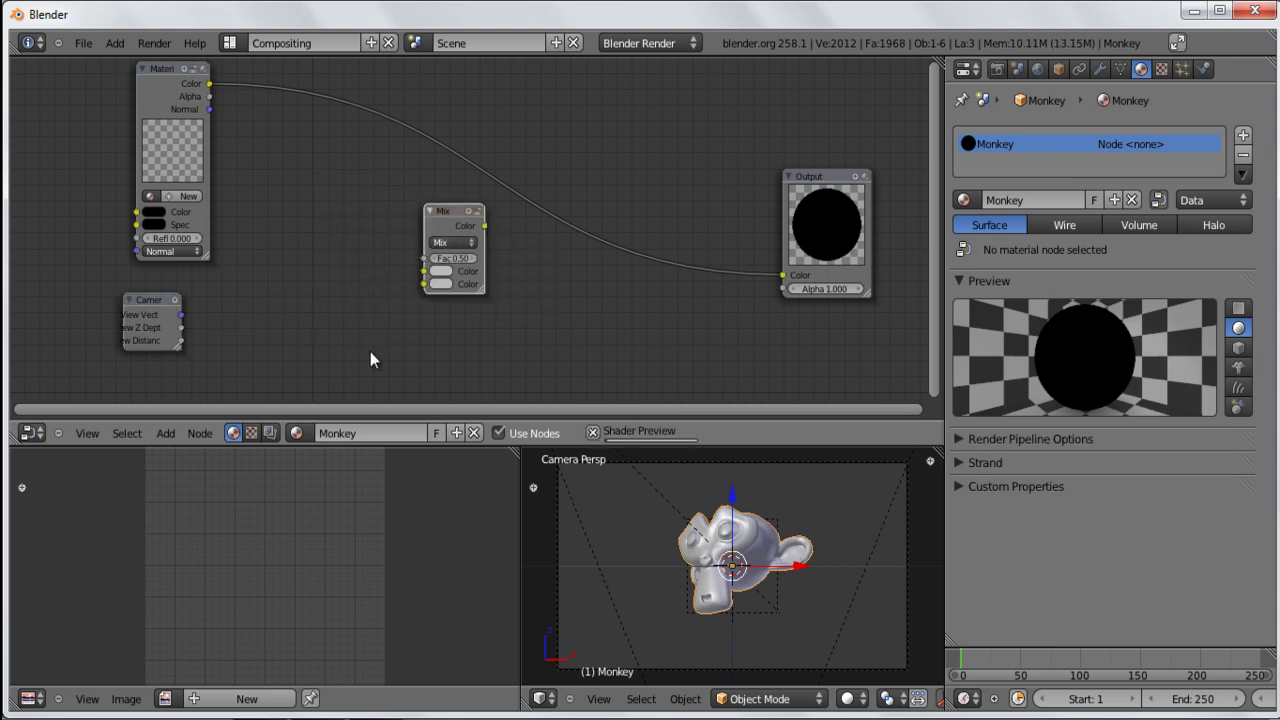
Step: Check the Mix node's blend modes, keep Mix, and set its Color1 to blue and Color2 to green
scroll(454, 260, up, 1)
scroll(454, 260, up, 1)
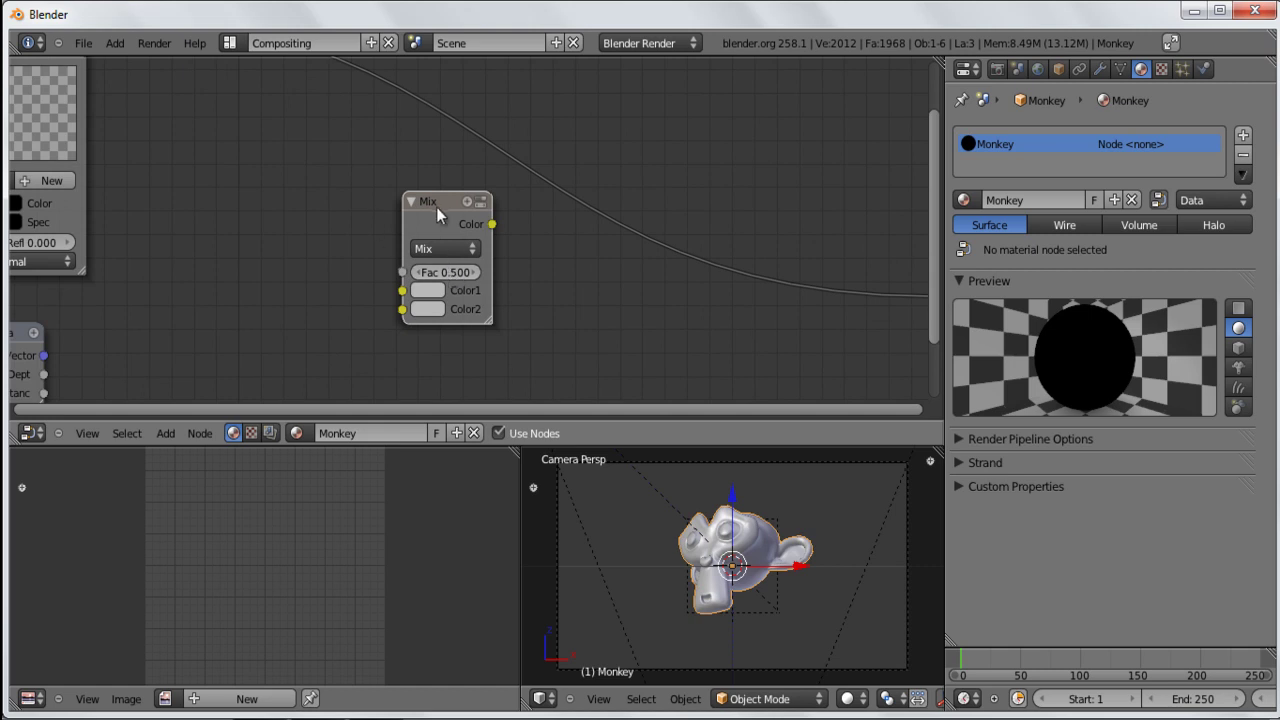
scroll(455, 206, up, 1)
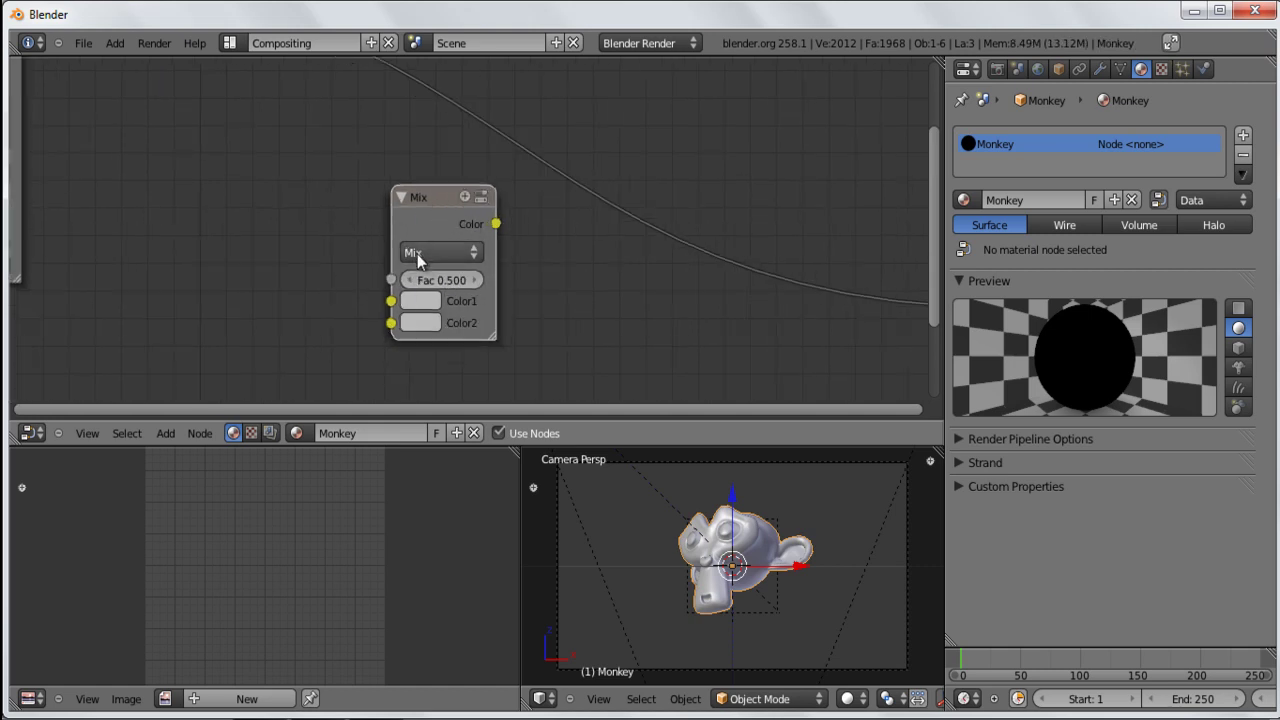
click(450, 253)
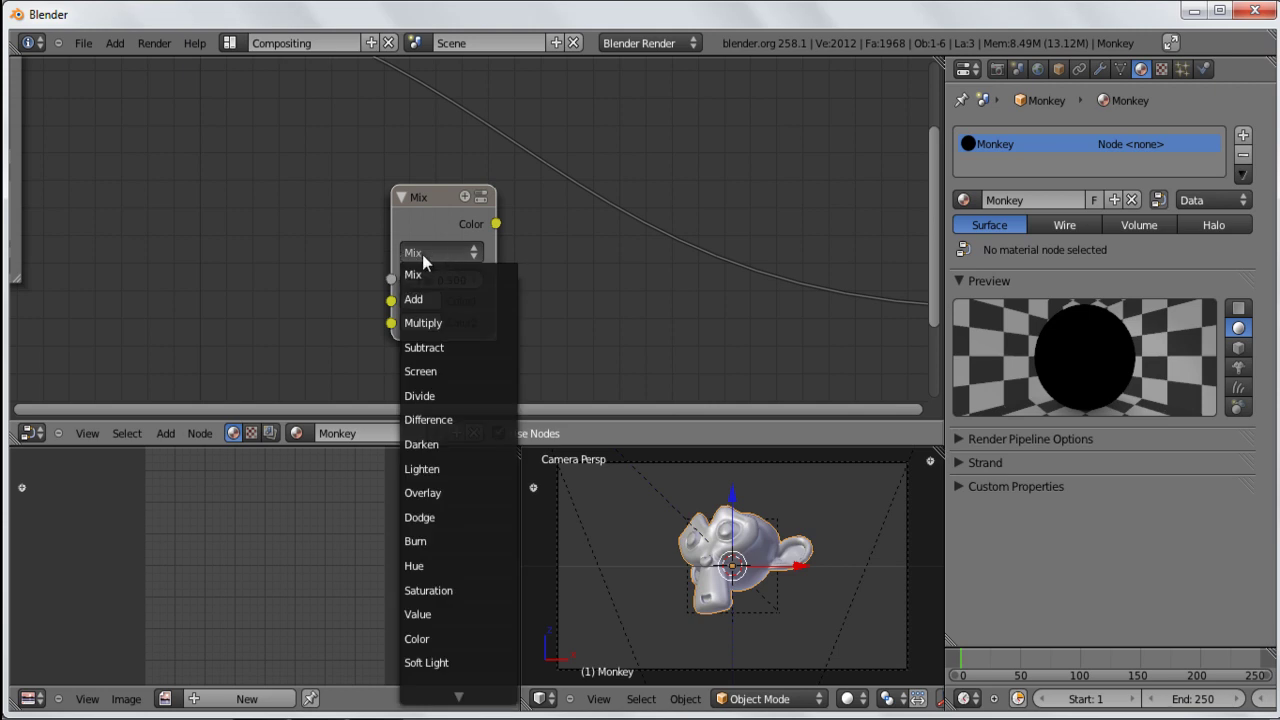
click(439, 251)
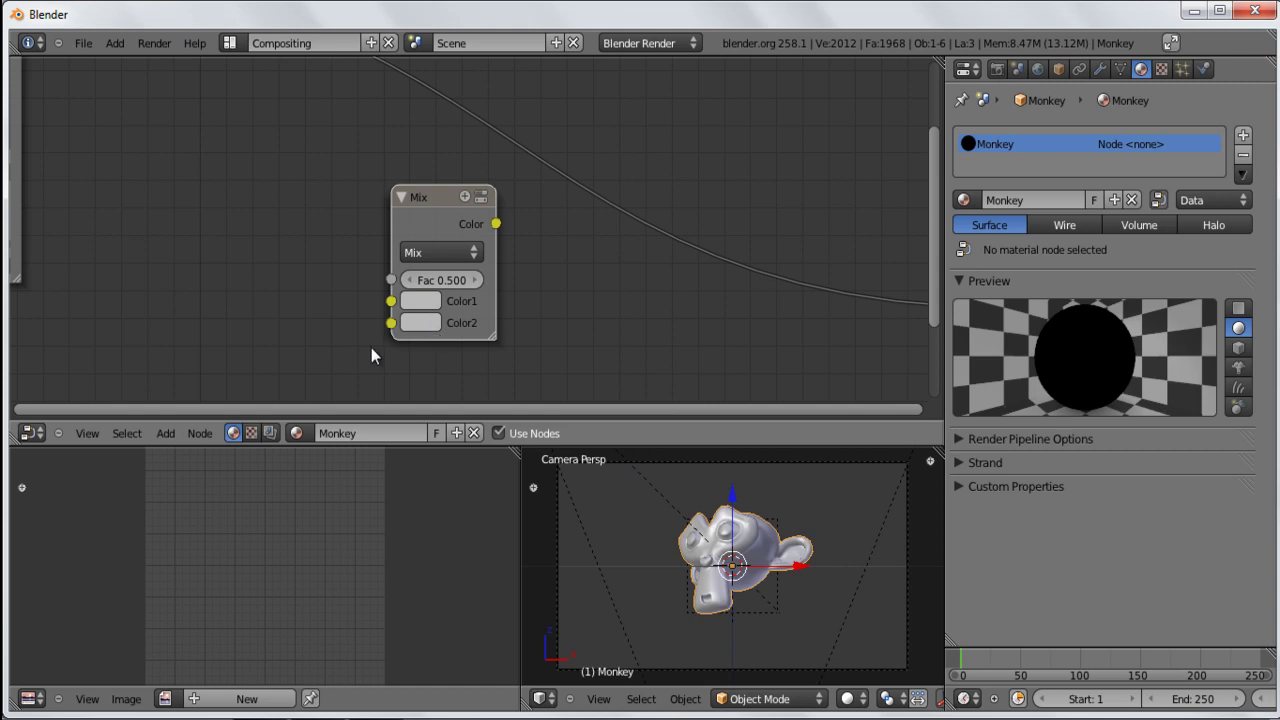
click(413, 301)
drag(525, 392, 680, 325)
drag(547, 366, 590, 325)
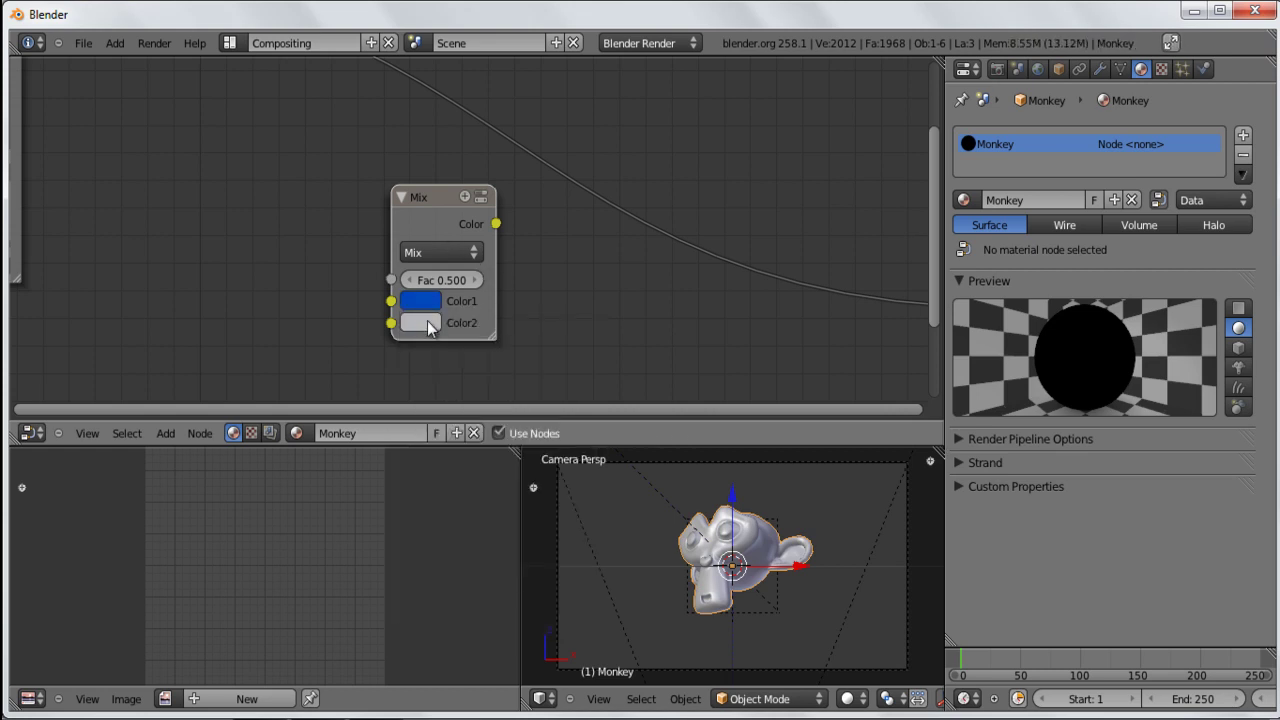
click(428, 325)
drag(420, 400, 371, 372)
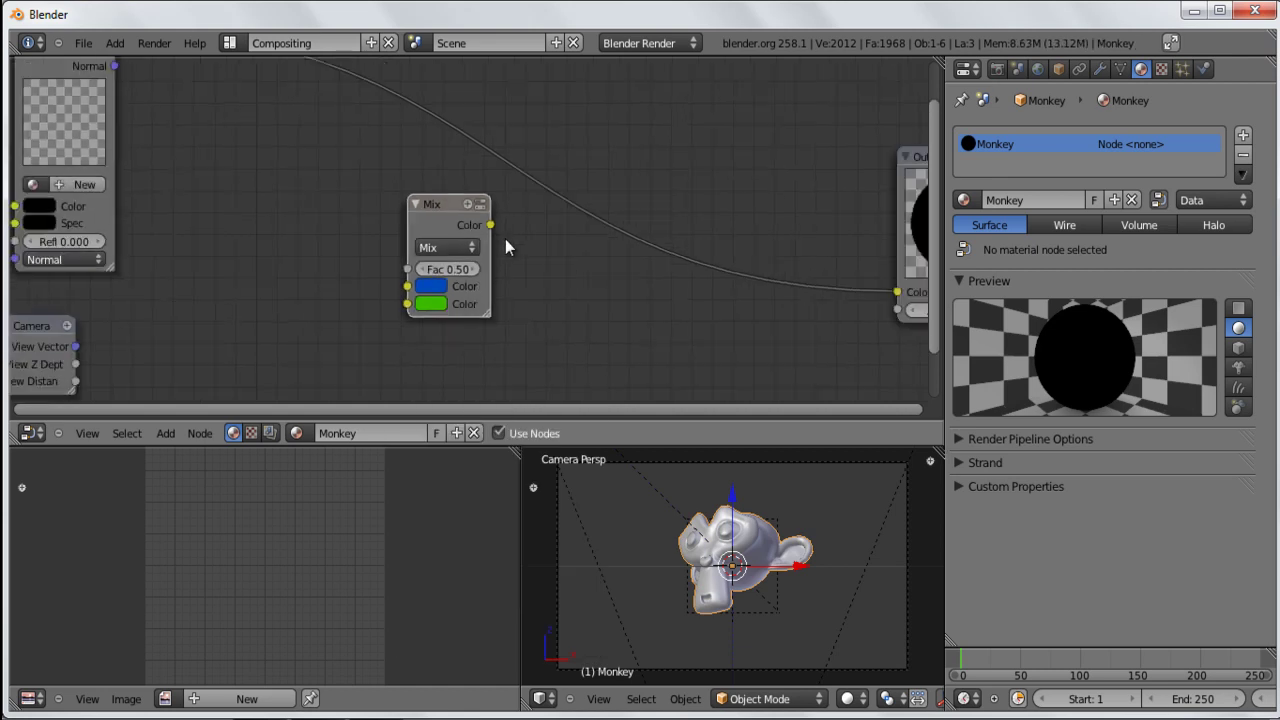
Step: Link the Mix node's Color output to the Output node's Color input, replacing the Material node's link
scroll(505, 239, down, 2)
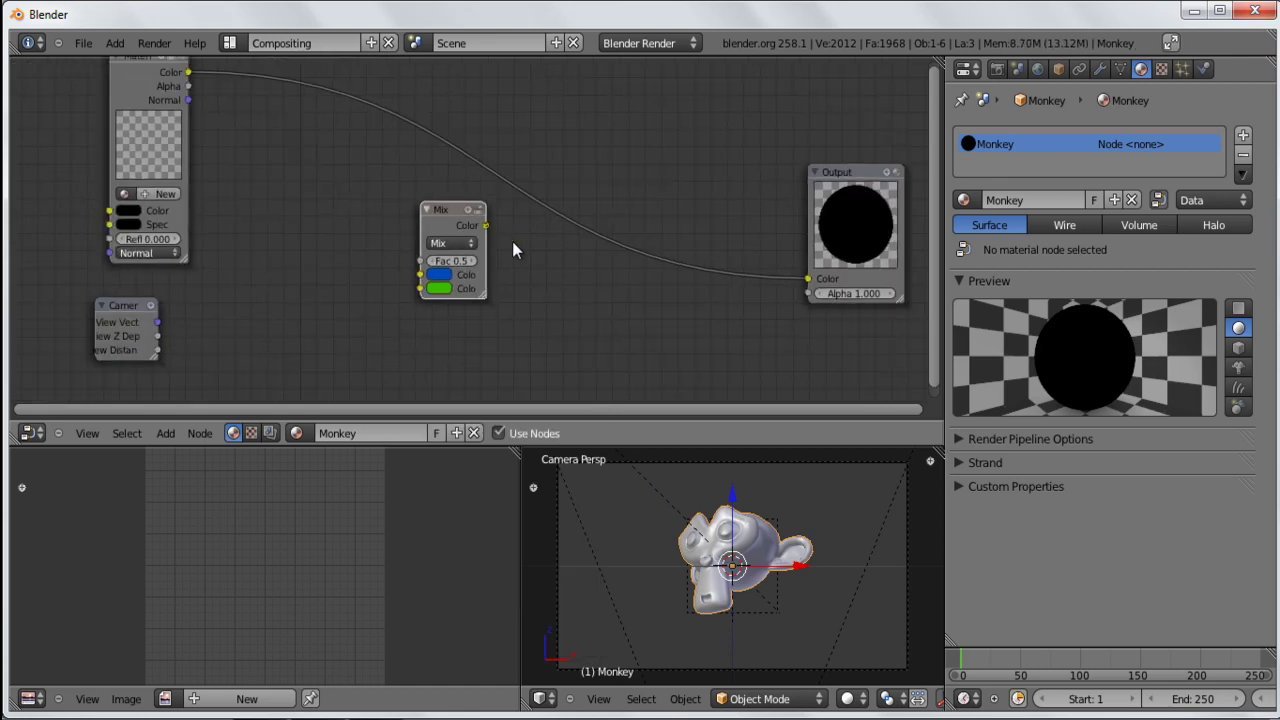
drag(549, 247, 804, 282)
click(843, 175)
Step: Move the Output node closer to the Mix node and shift the Mix node slightly upward
scroll(479, 300, up, 3)
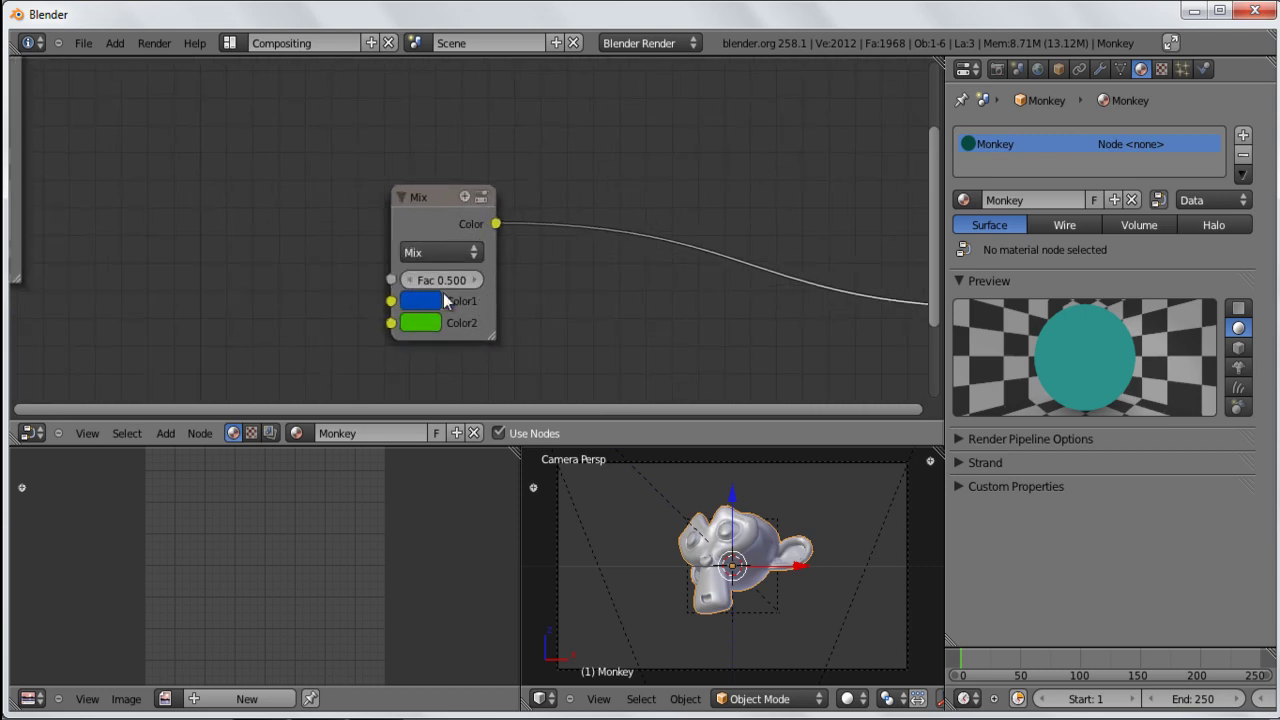
scroll(435, 293, down, 1)
scroll(547, 296, down, 1)
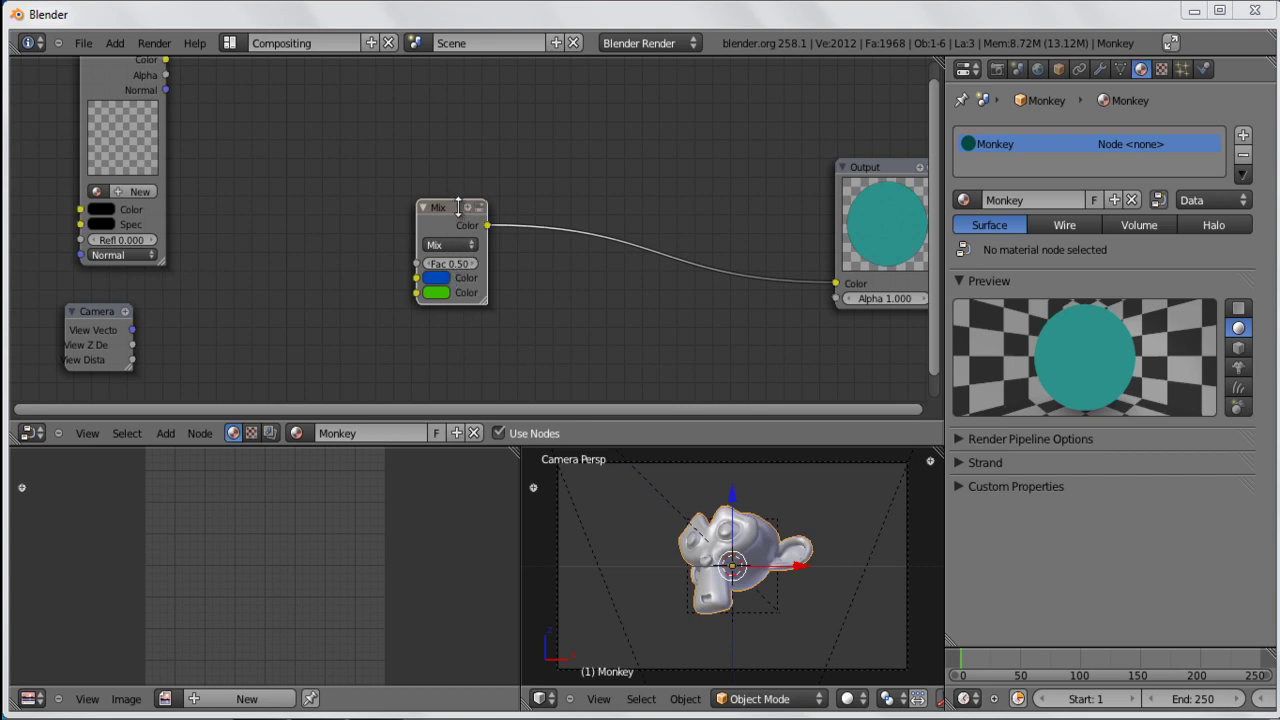
scroll(455, 270, up, 2)
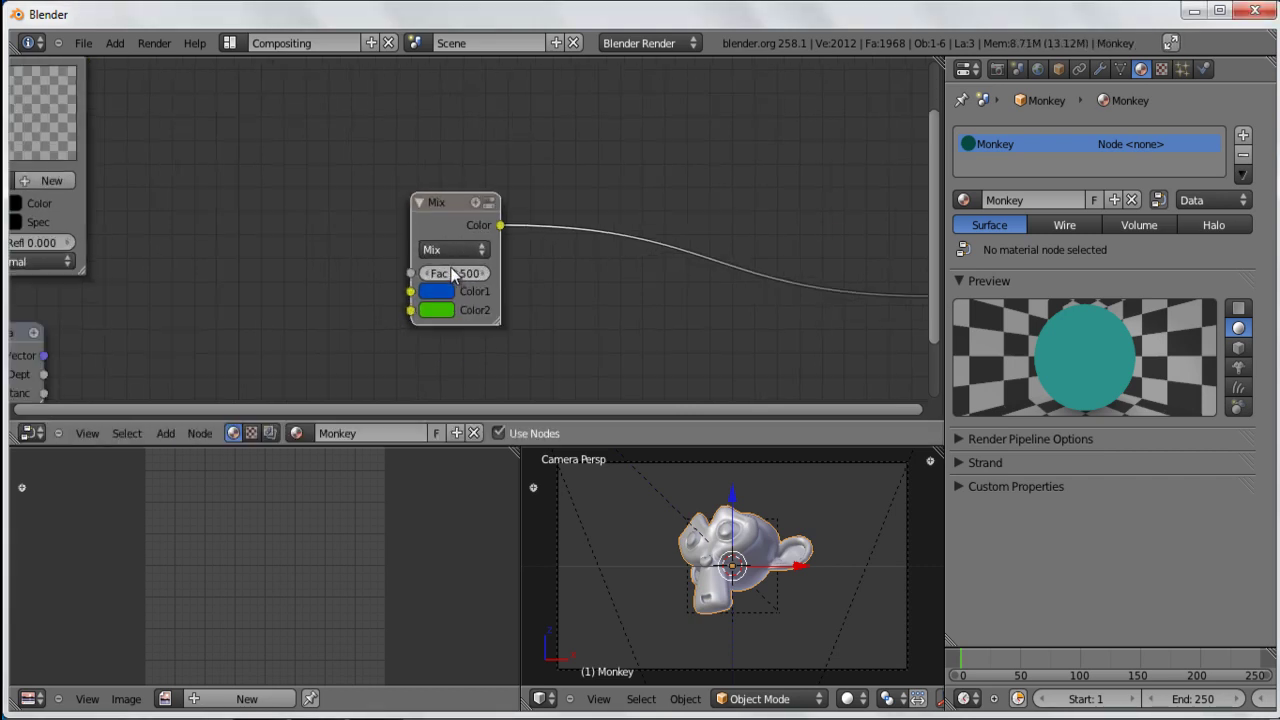
scroll(455, 270, down, 2)
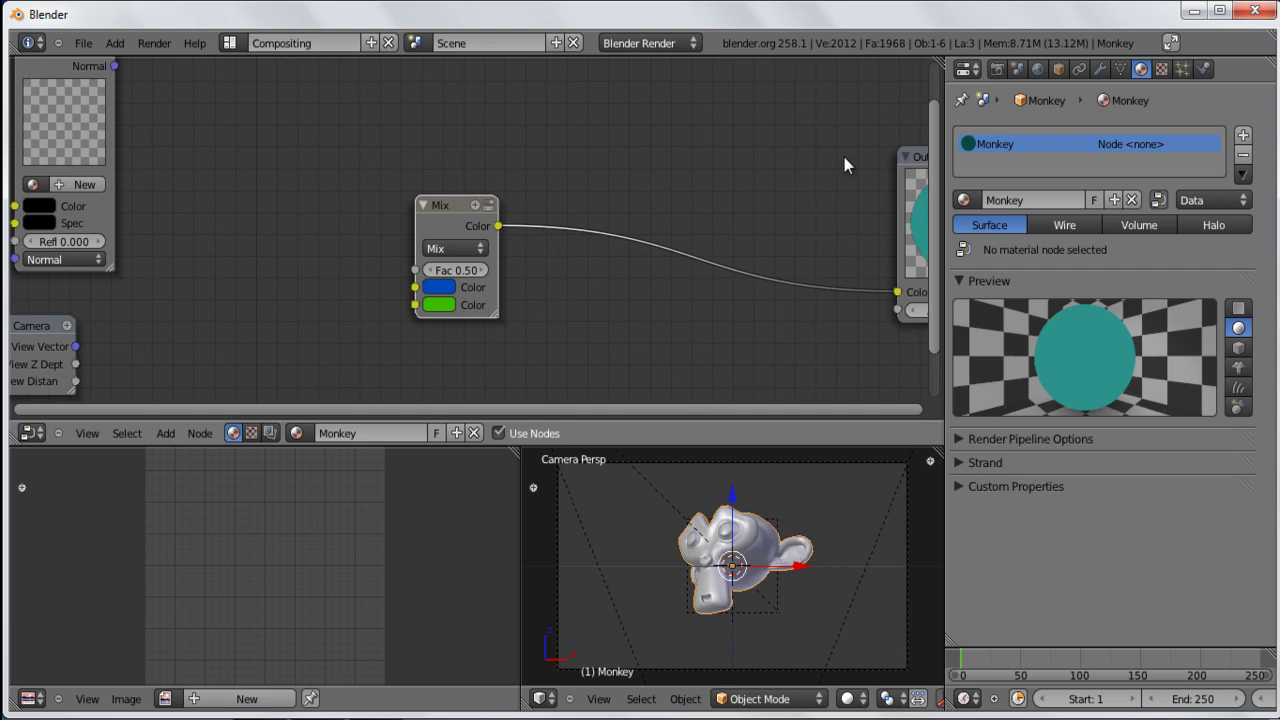
drag(911, 158, 621, 151)
scroll(481, 281, up, 1)
scroll(481, 281, up, 1)
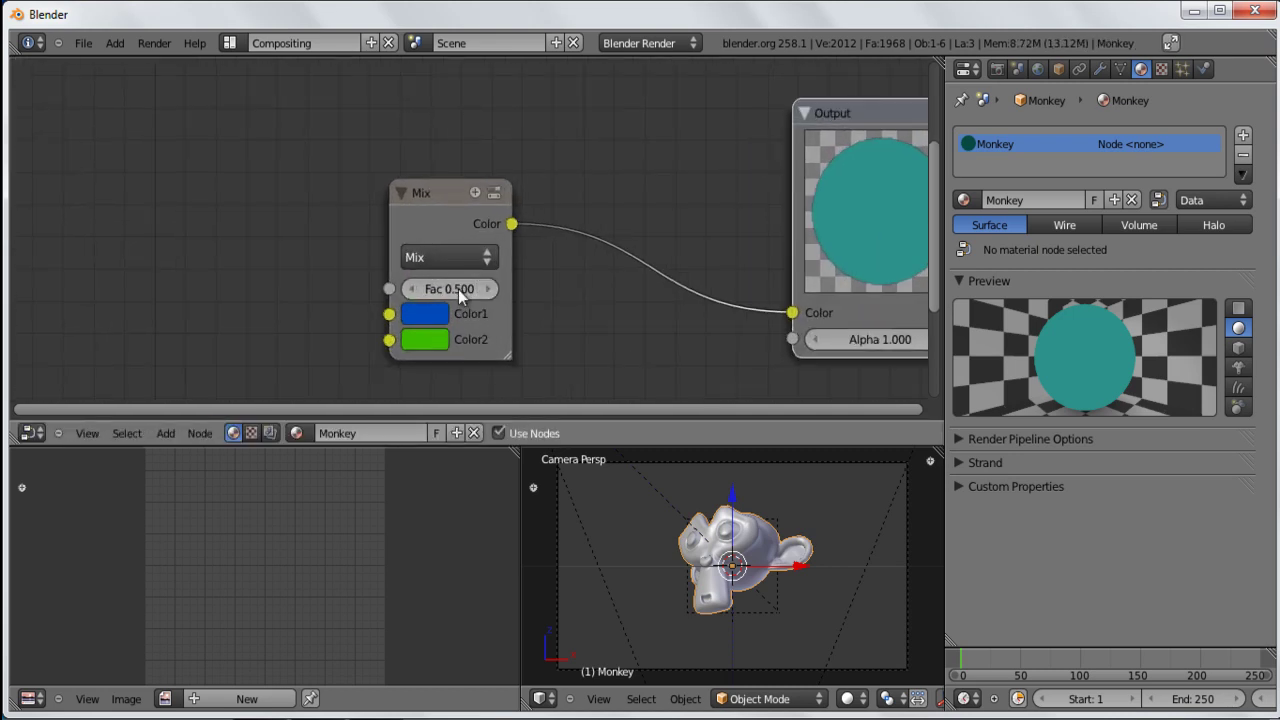
drag(452, 183, 460, 165)
Step: Try the Mix node's Fac at 0, 1 and values between them, and restore it to 0.5
drag(458, 270, 405, 270)
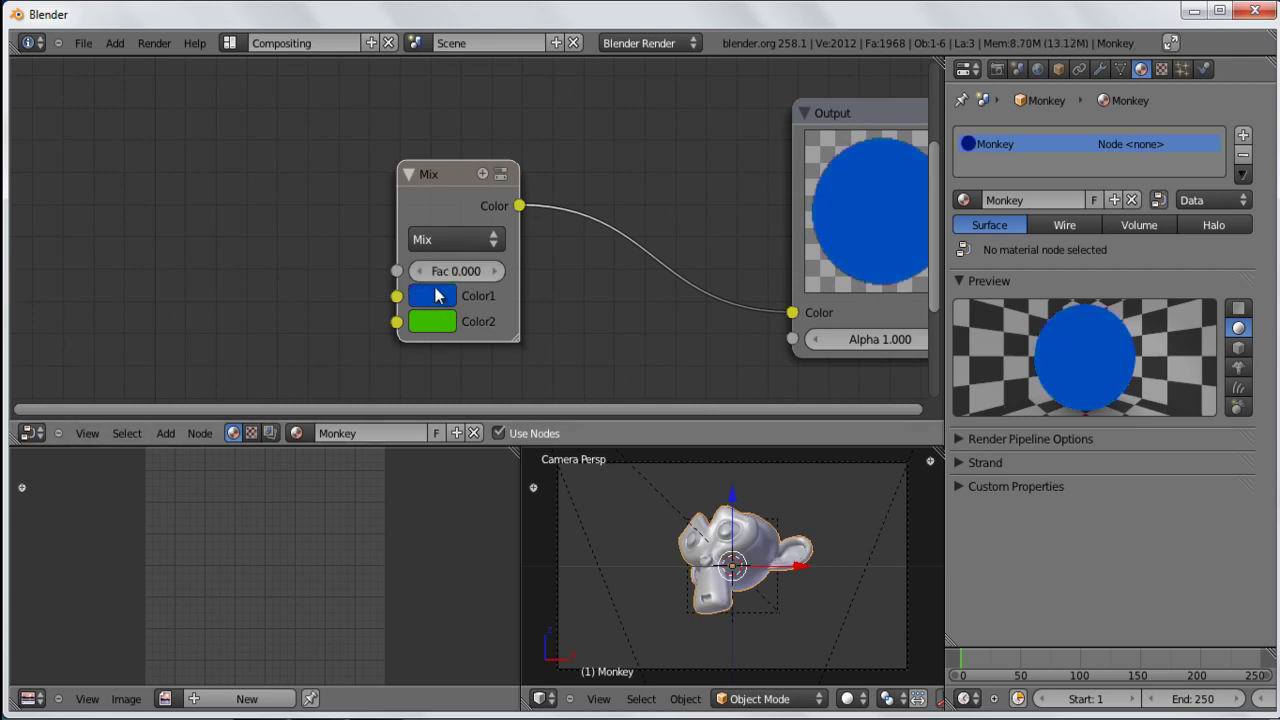
drag(438, 271, 727, 238)
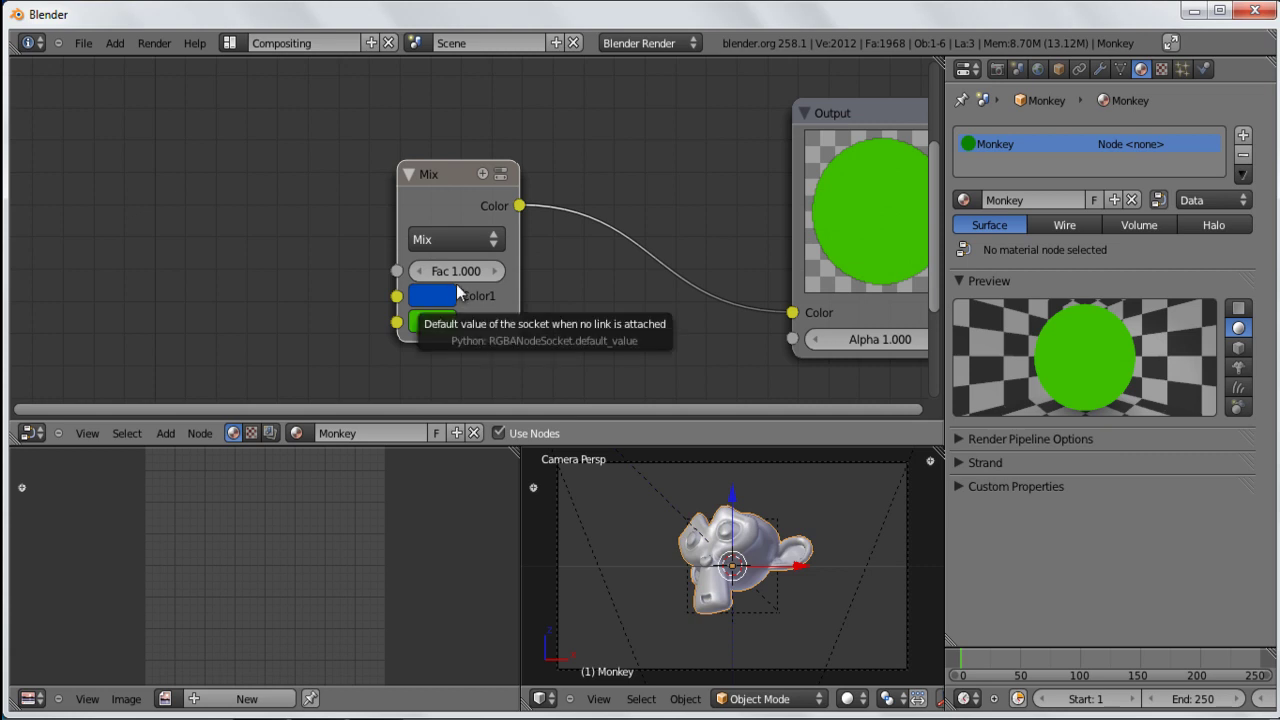
drag(457, 271, 90, 266)
drag(466, 287, 346, 257)
drag(443, 275, 530, 275)
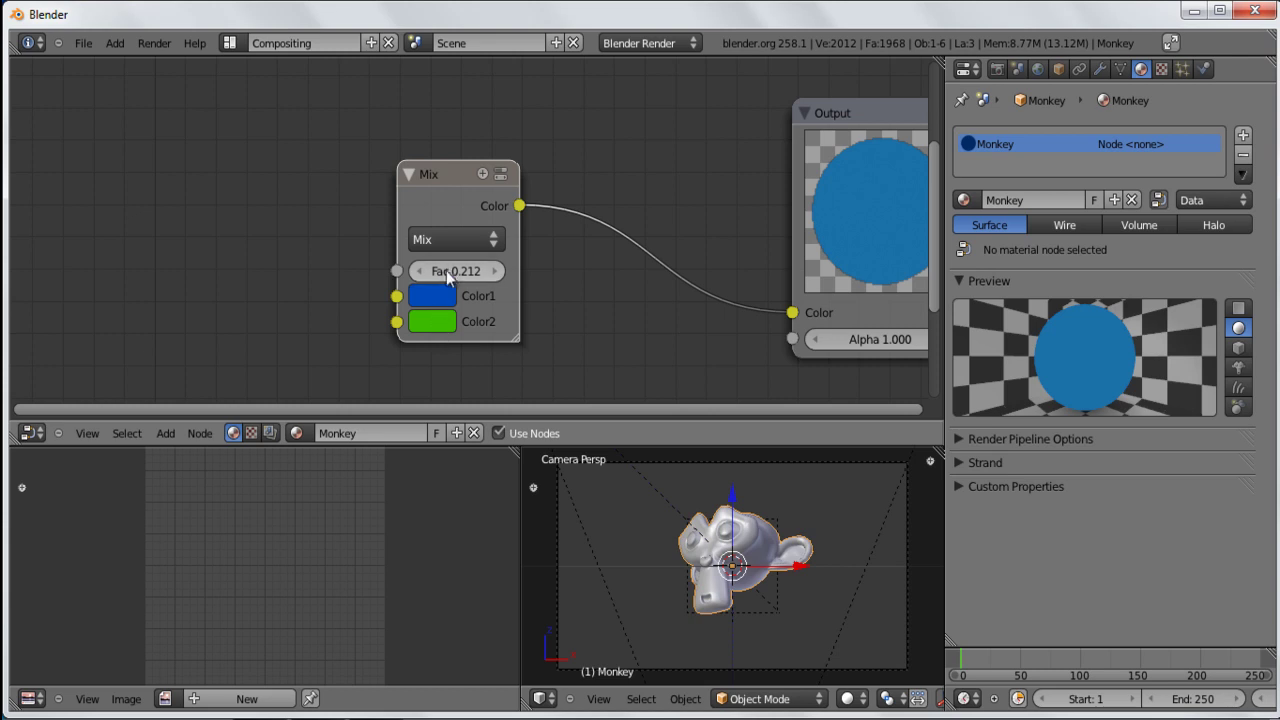
drag(457, 277, 533, 270)
click(473, 271)
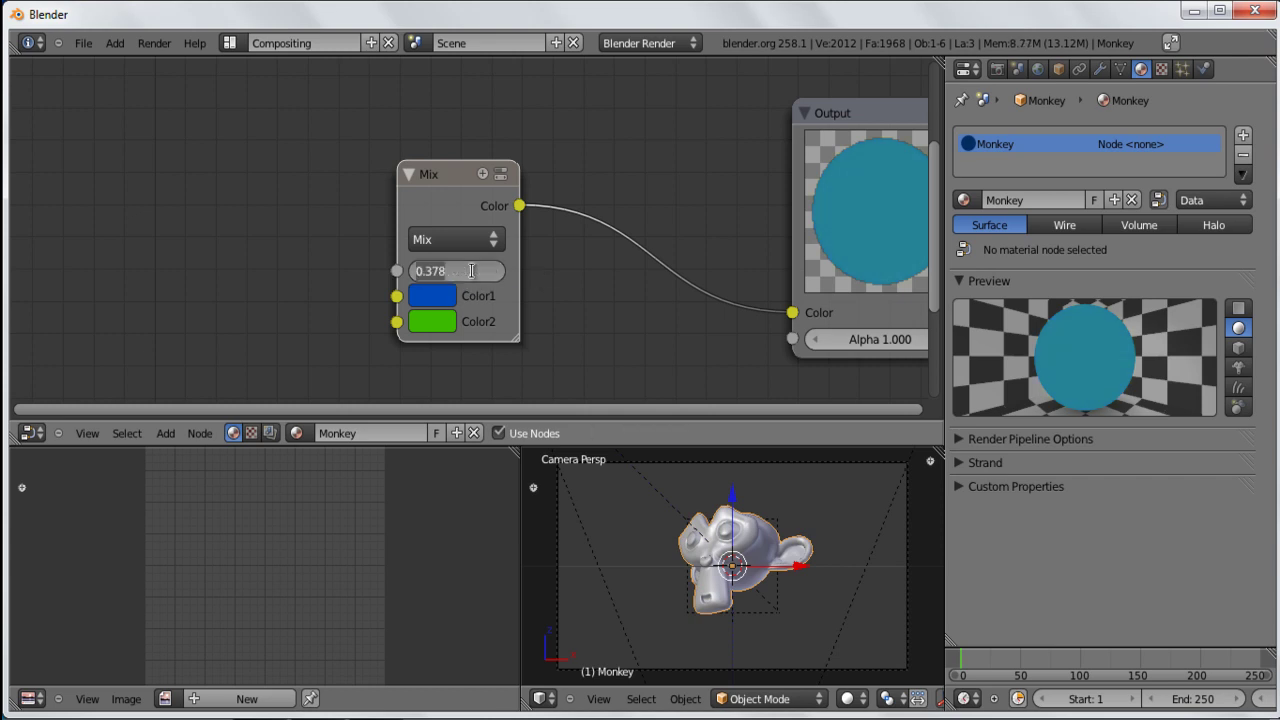
text(0.5)
key(Return)
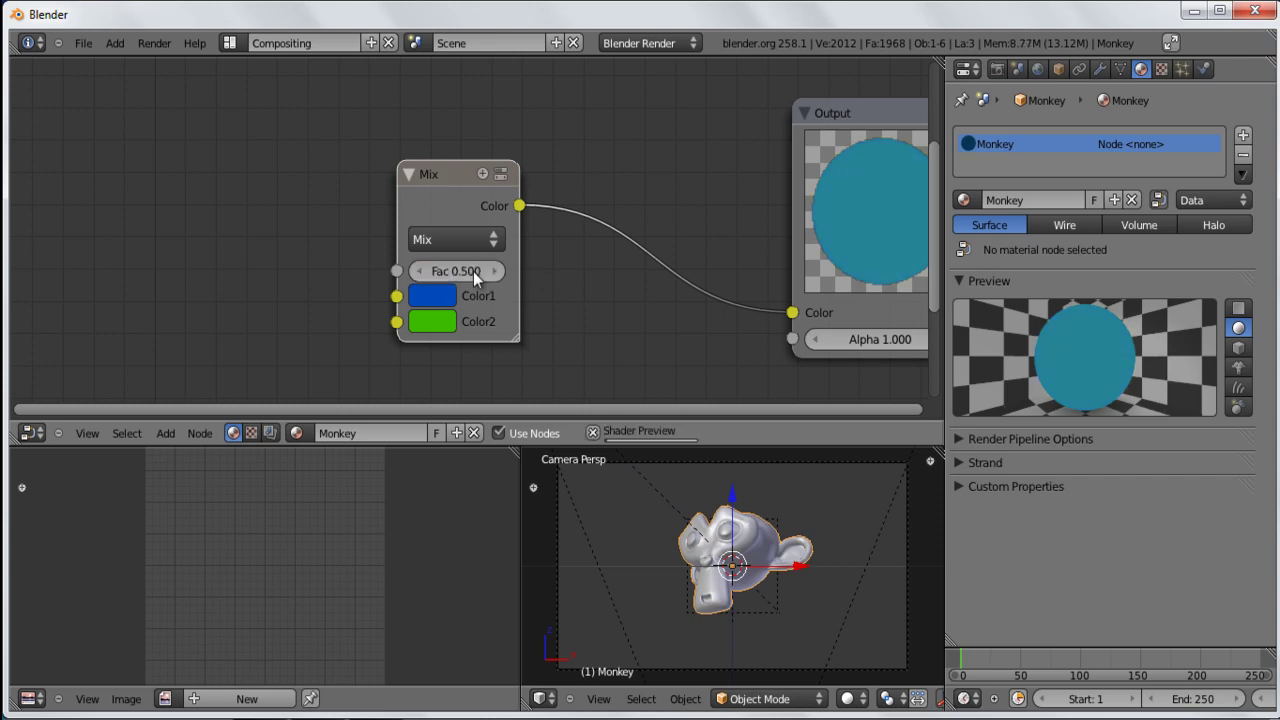
Step: Shift the Mix node slightly away from the Output node, raise the Camera Data node toward the Material node and widen it
scroll(524, 213, down, 6)
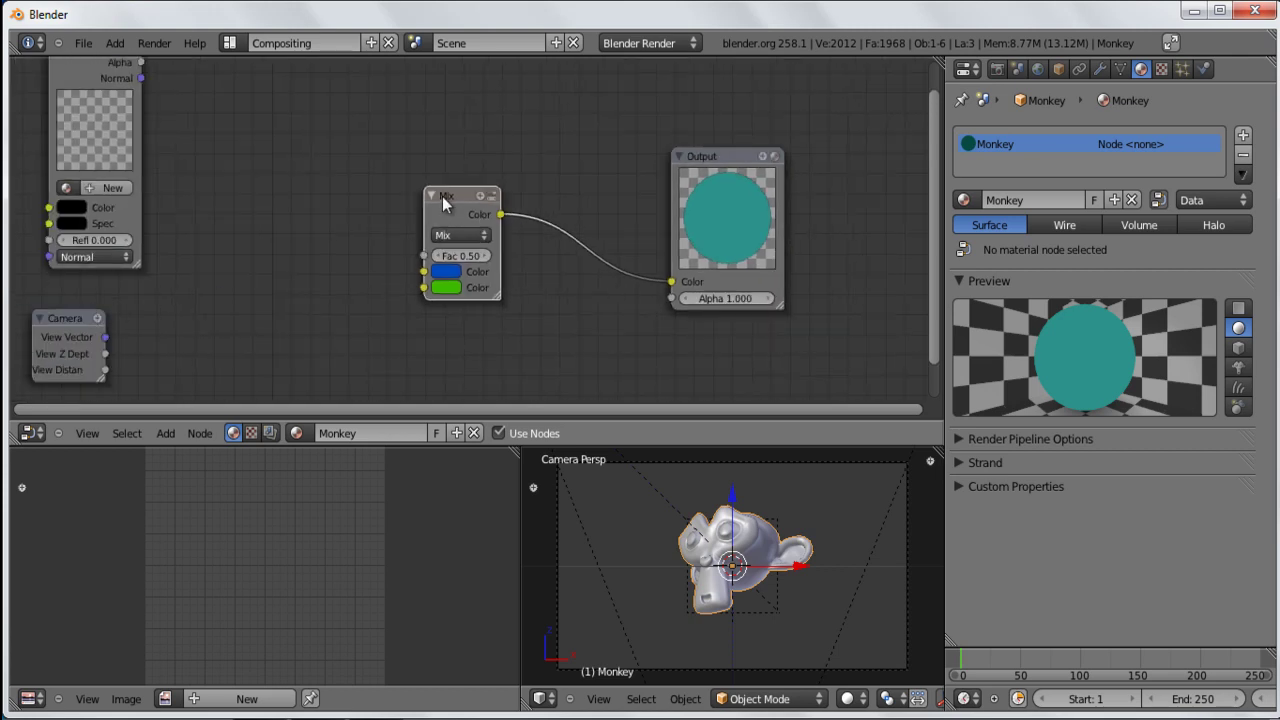
drag(432, 203, 416, 205)
drag(57, 341, 66, 325)
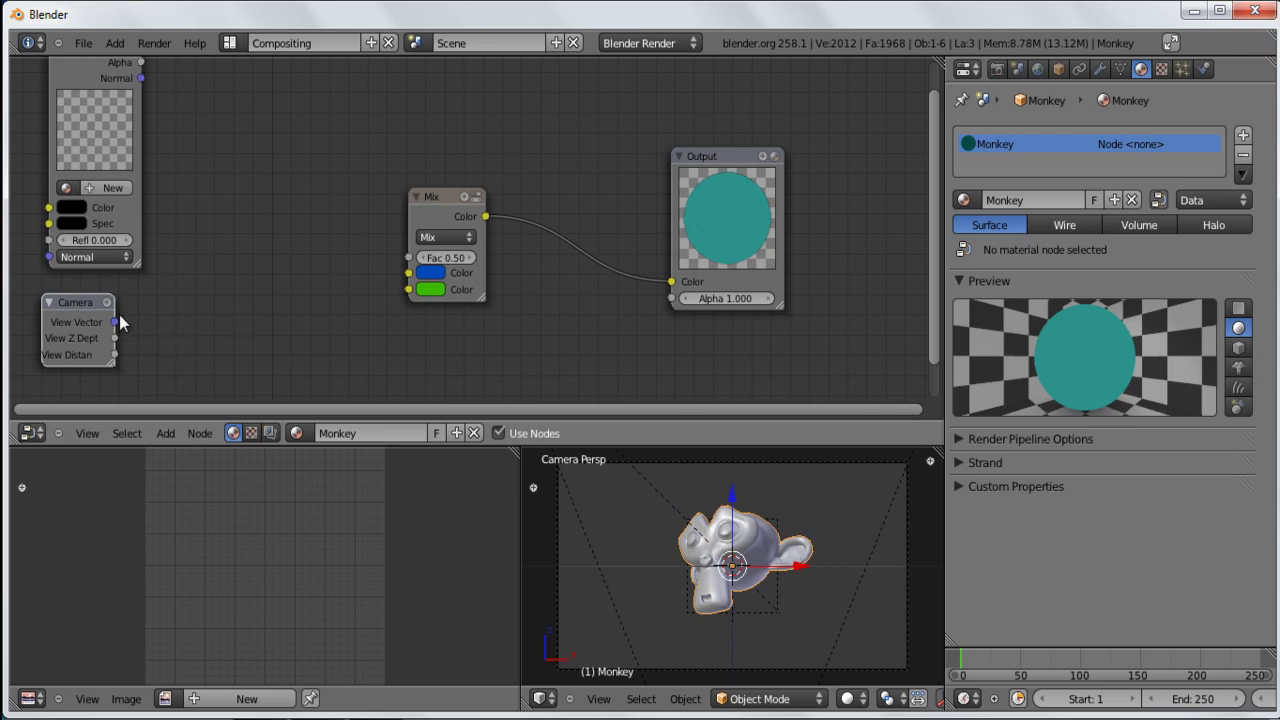
drag(112, 362, 156, 383)
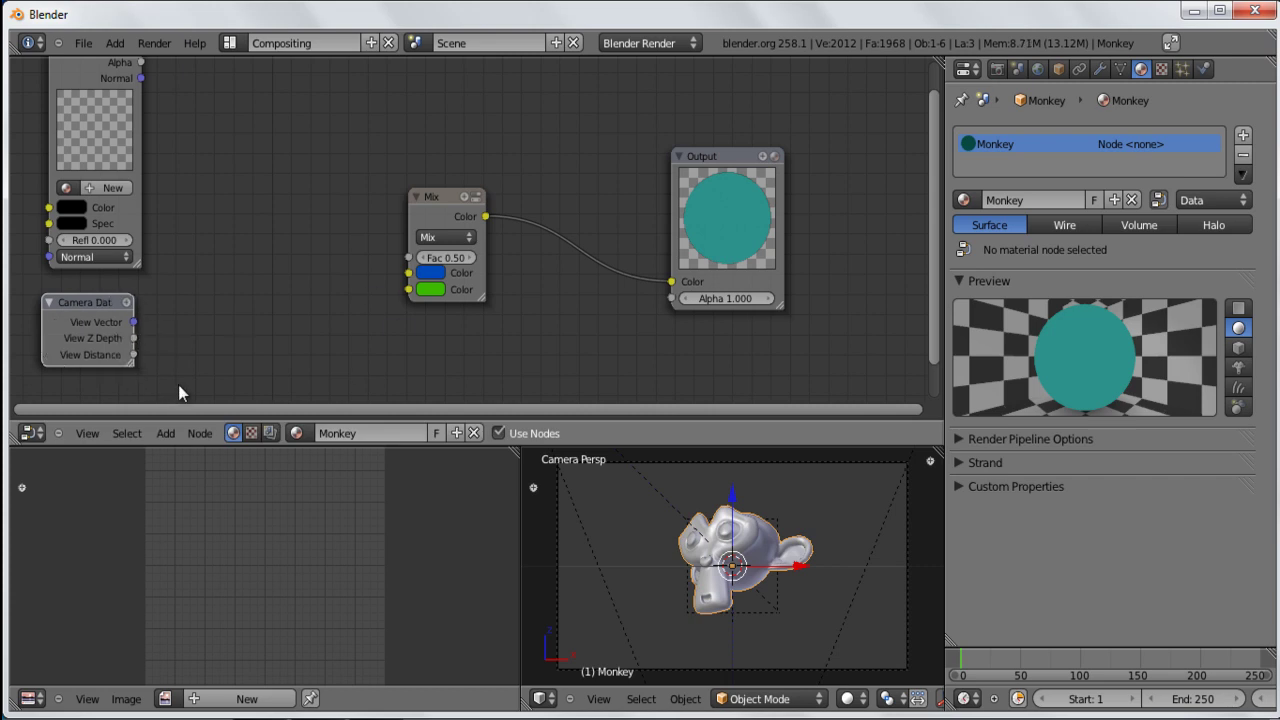
Step: Try the Add blend mode on the Mix node and restore it to Mix
scroll(490, 240, up, 3)
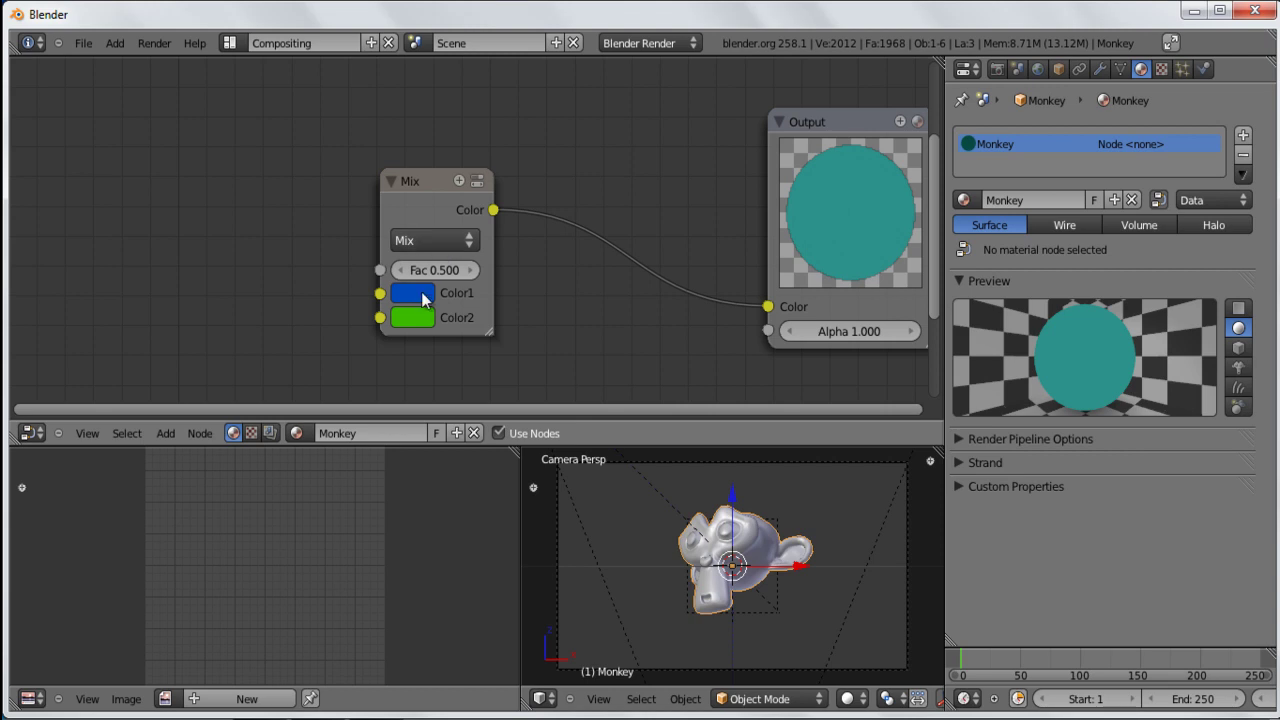
drag(412, 180, 412, 183)
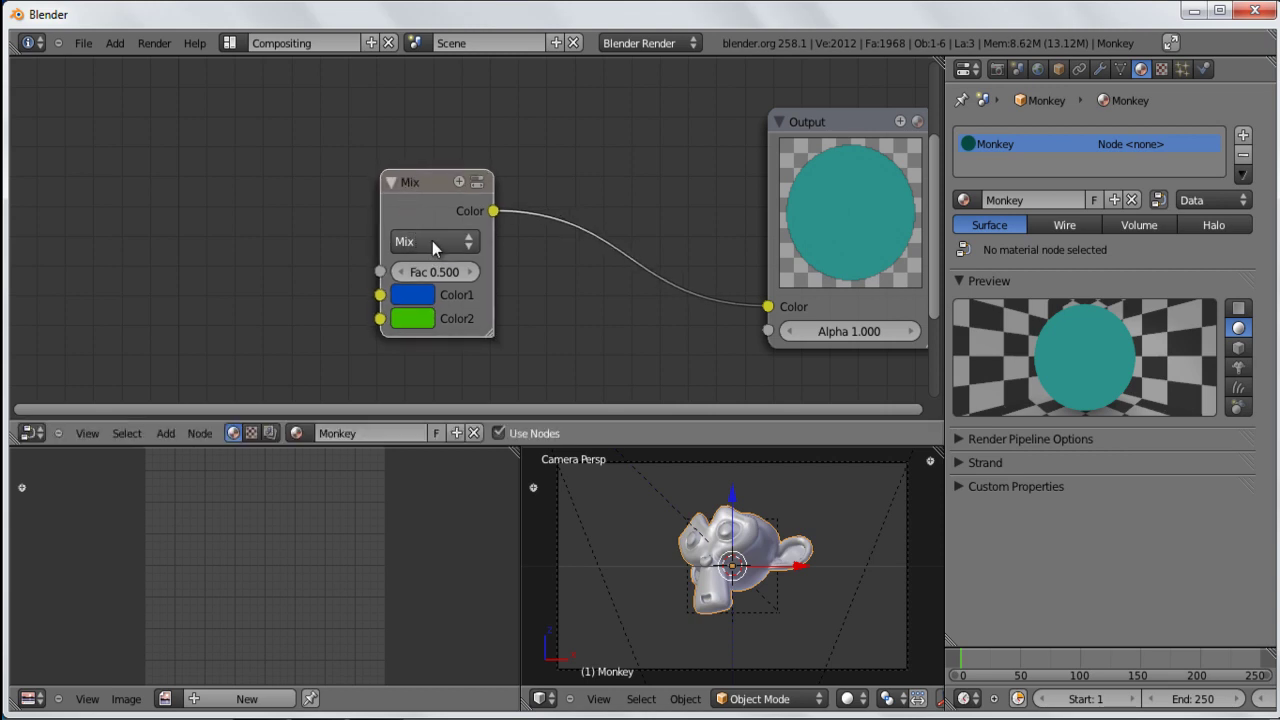
click(433, 241)
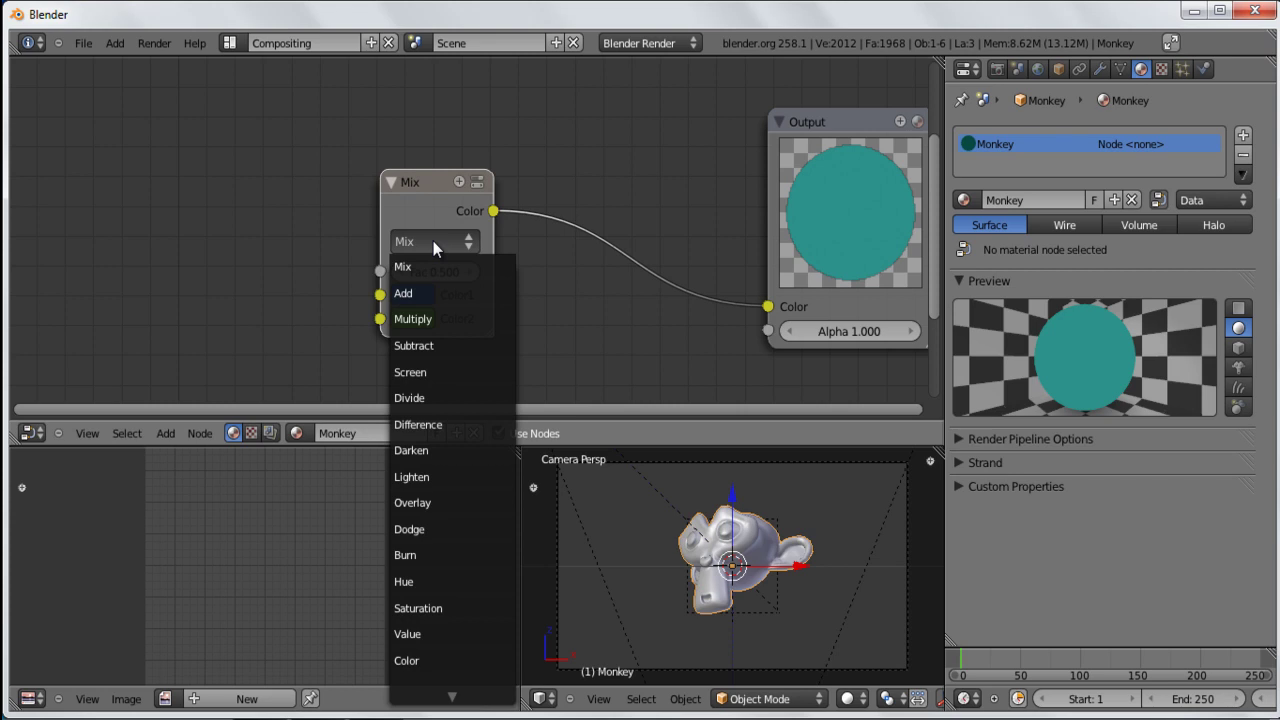
click(445, 291)
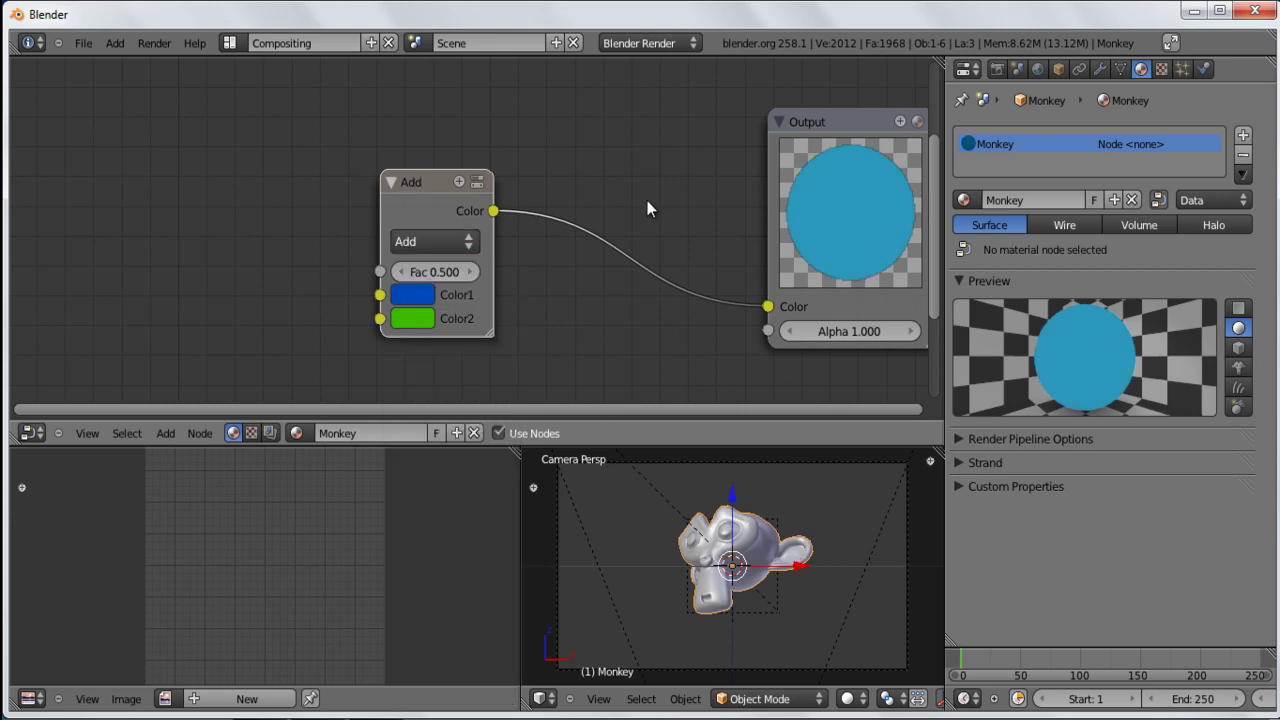
click(430, 241)
click(437, 267)
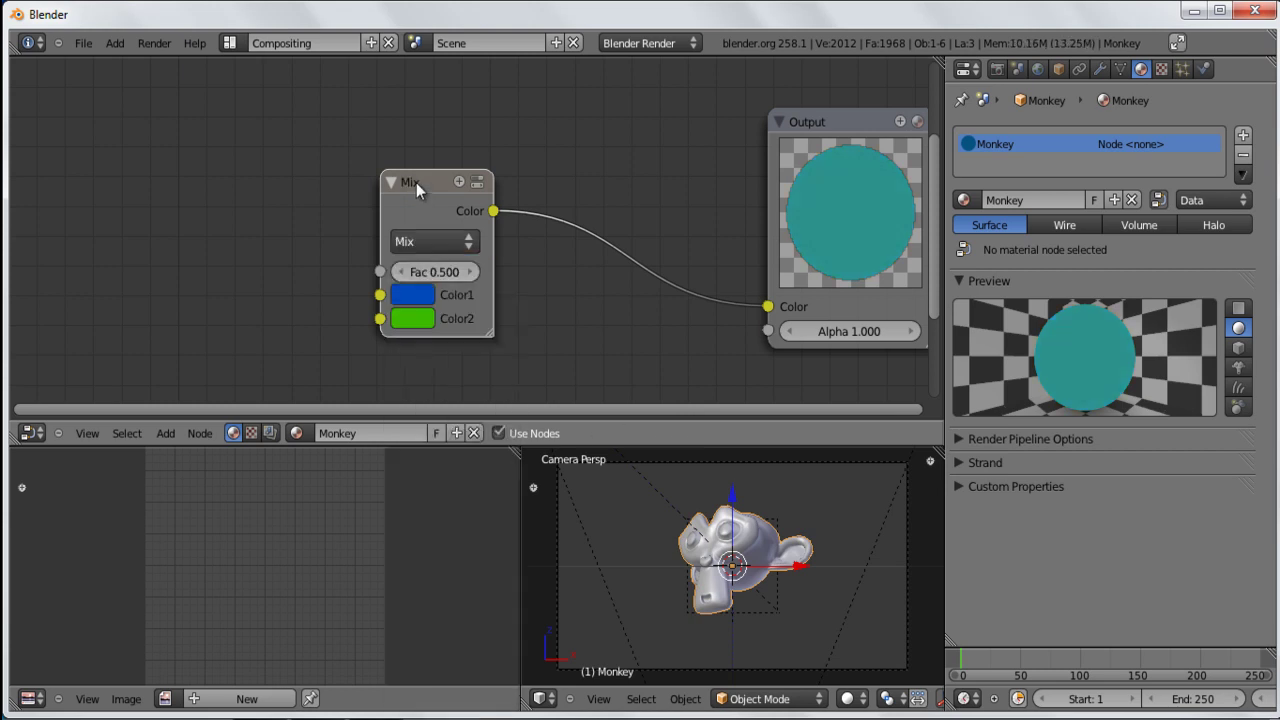
Step: Lower the Mix node, shift the Material node aside, and place the Camera Data node between them
scroll(416, 183, down, 3)
scroll(427, 201, up, 2)
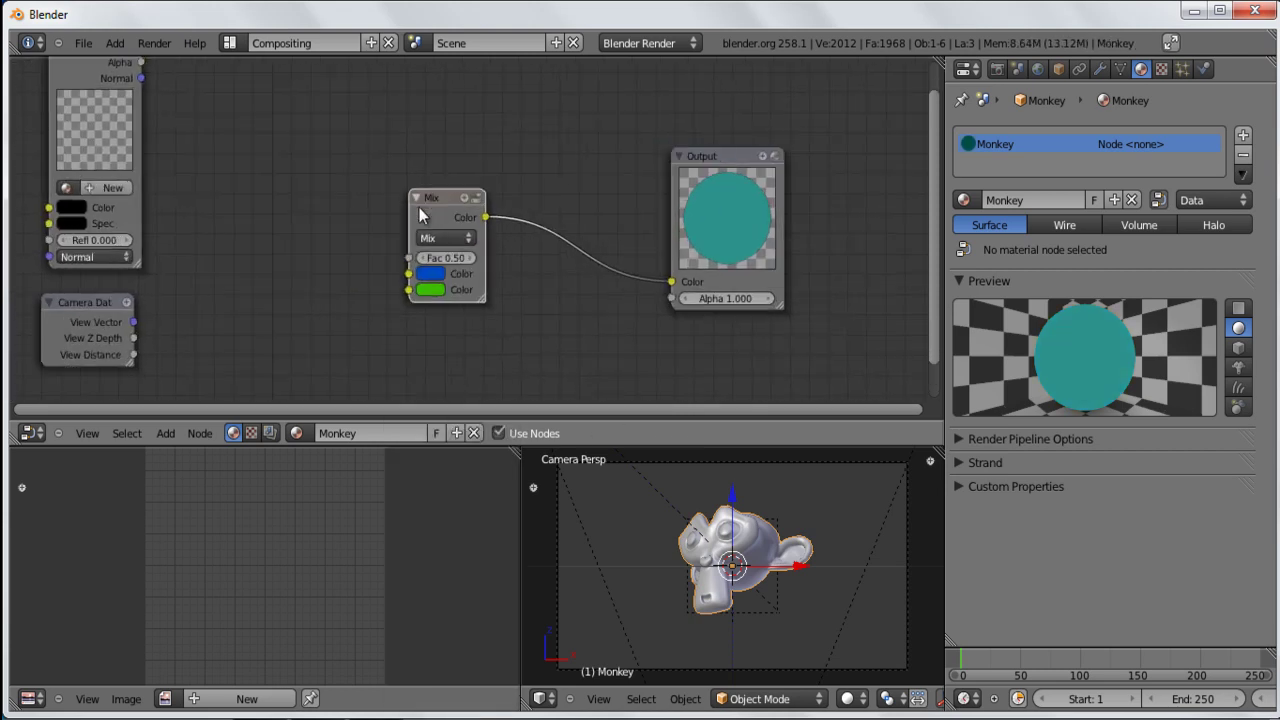
scroll(399, 226, down, 3)
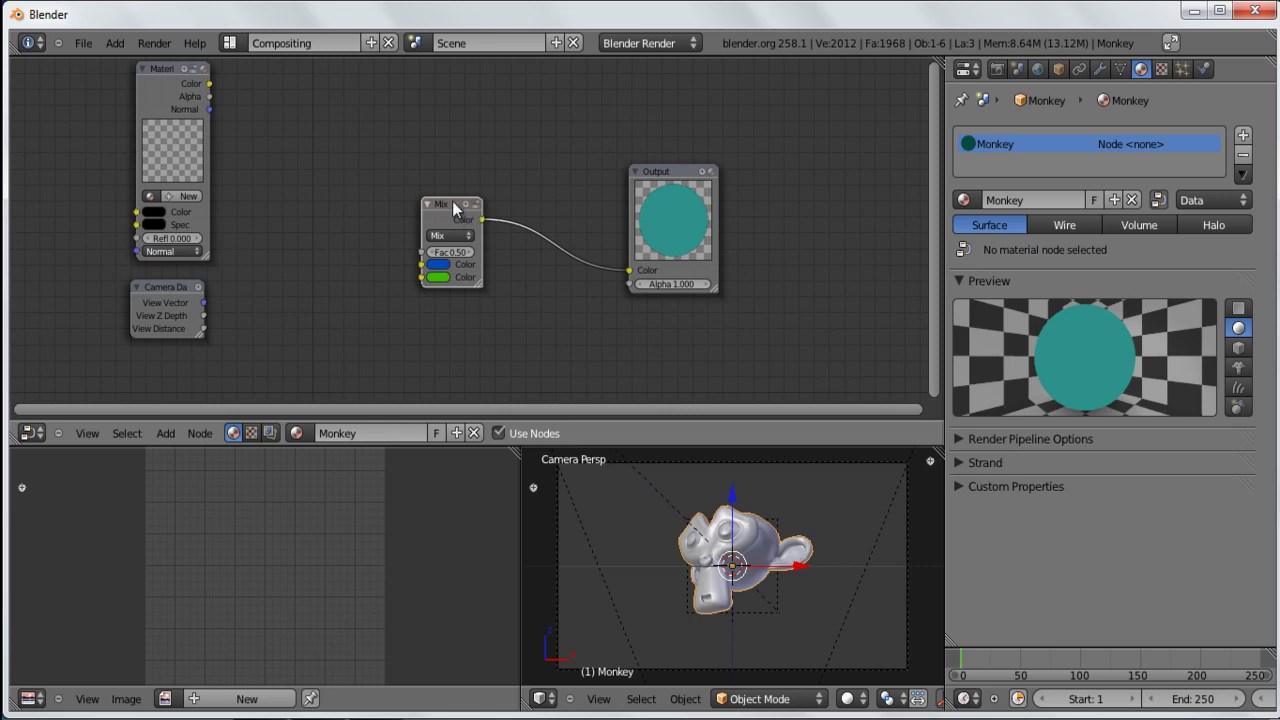
drag(462, 233, 474, 257)
drag(178, 291, 249, 284)
drag(159, 69, 117, 86)
drag(233, 276, 240, 184)
scroll(246, 193, up, 2)
scroll(250, 237, up, 1)
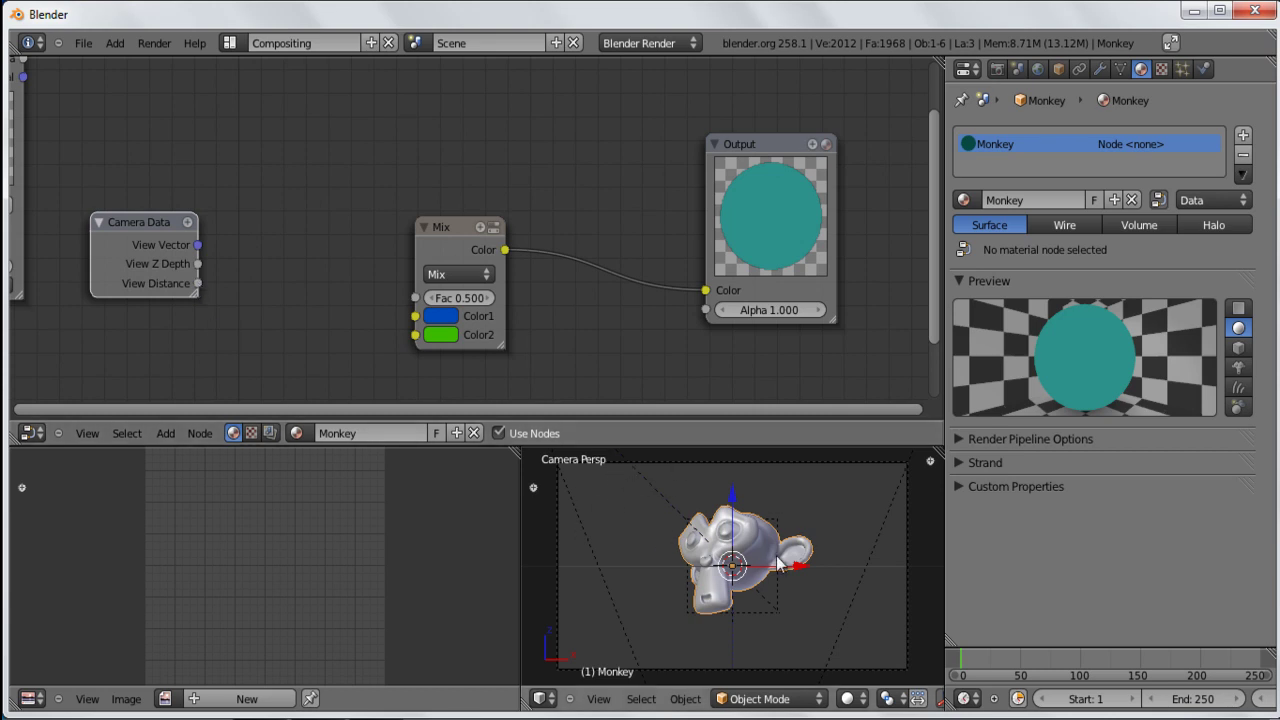
Step: Try a higher Fac such as 0.920 on the Mix node and restore it to 0.500
drag(199, 283, 362, 302)
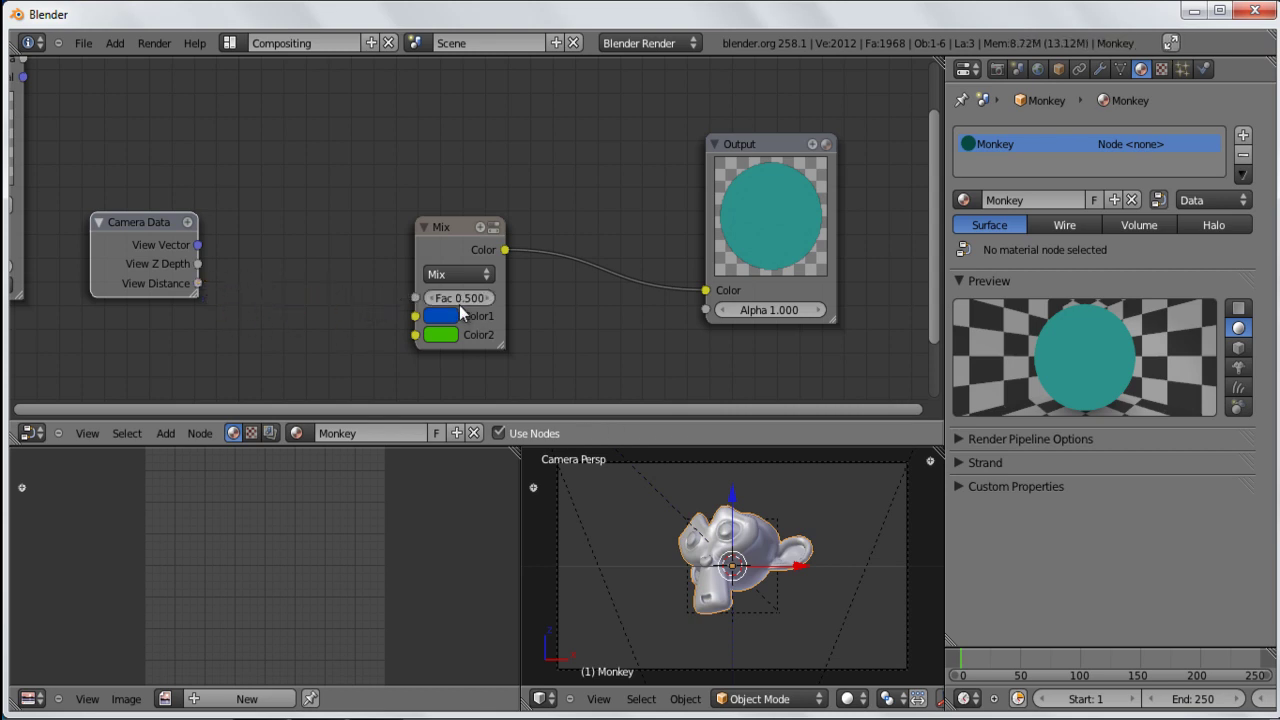
drag(456, 298, 493, 297)
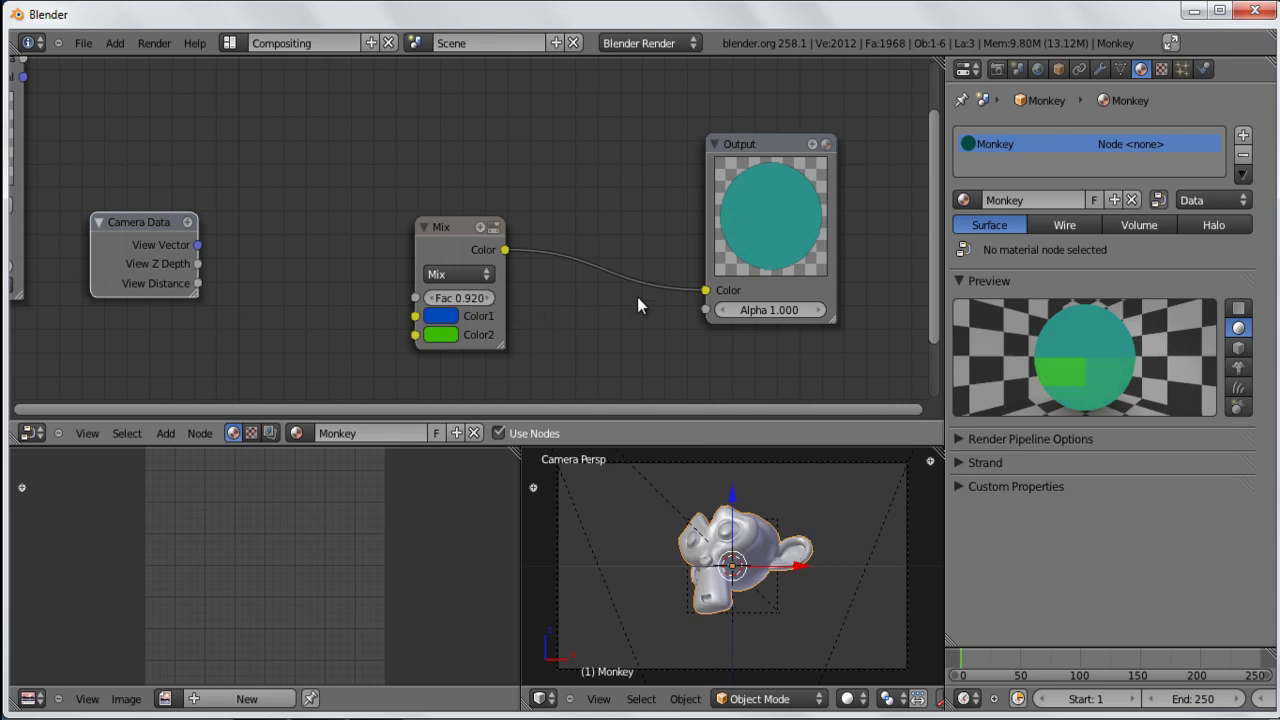
drag(636, 297, 805, 298)
click(468, 297)
text(0)
key(Return)
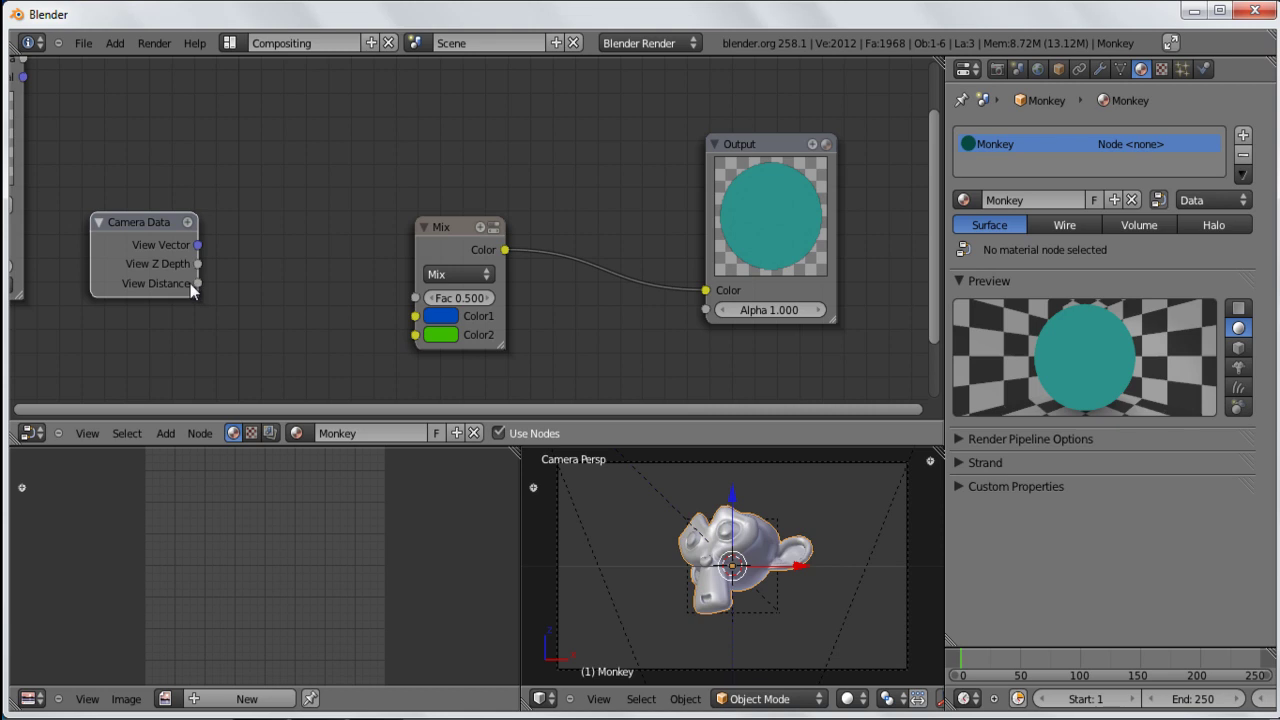
Step: Link the Camera Data node's View Distance output to the Mix node's Fac input and render the scene
drag(199, 283, 268, 294)
drag(364, 292, 410, 295)
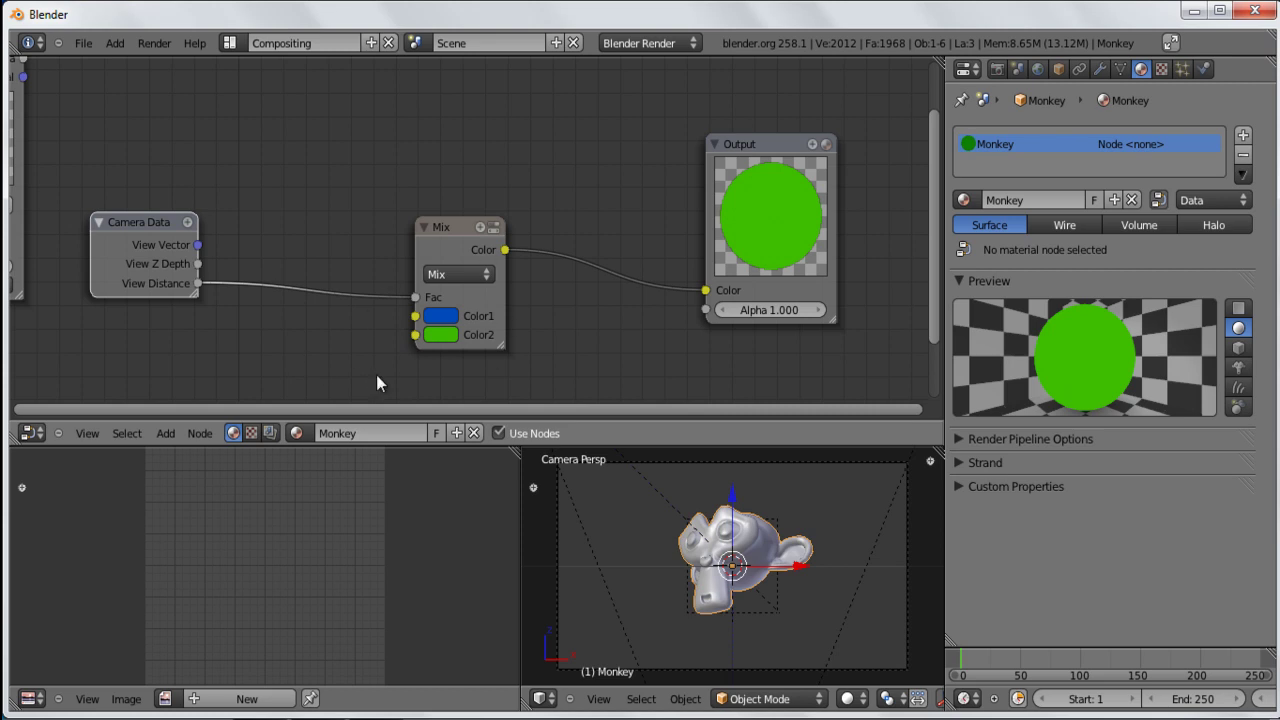
key(F12)
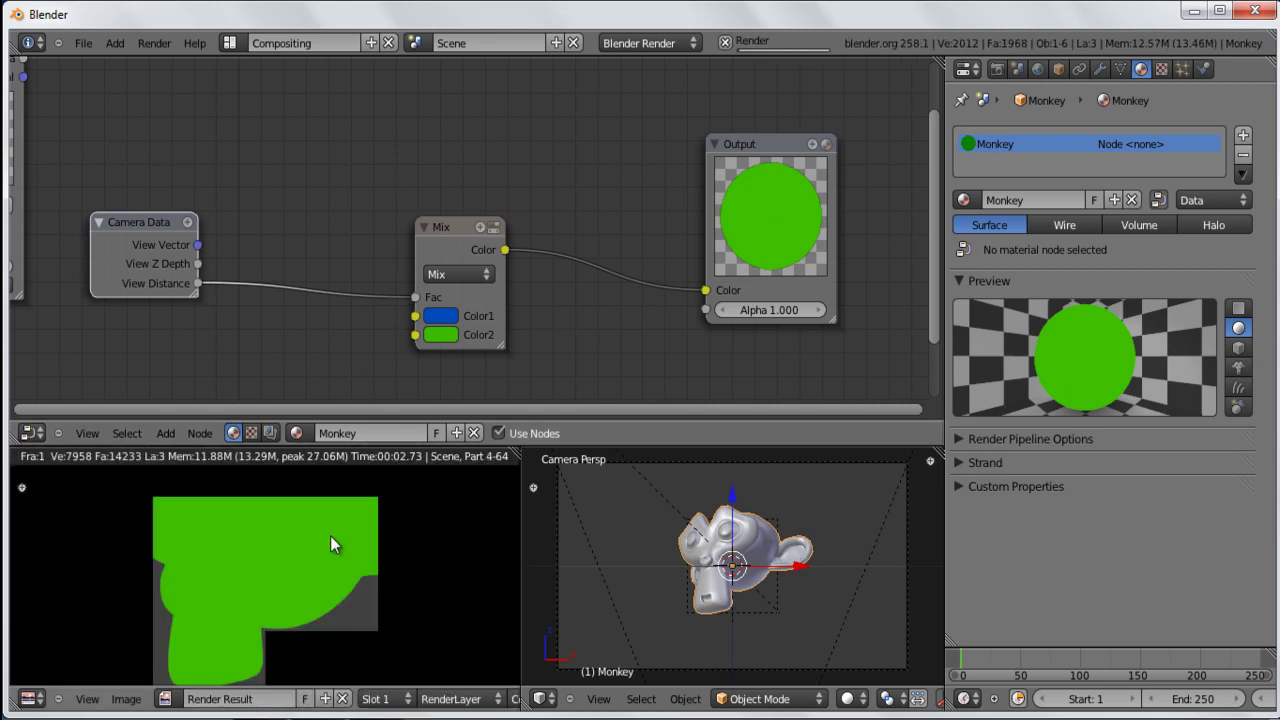
Step: Move the camera about 5.7 units along global Y toward the monkey and render the scene again
right_click(658, 463)
key(g)
key(y)
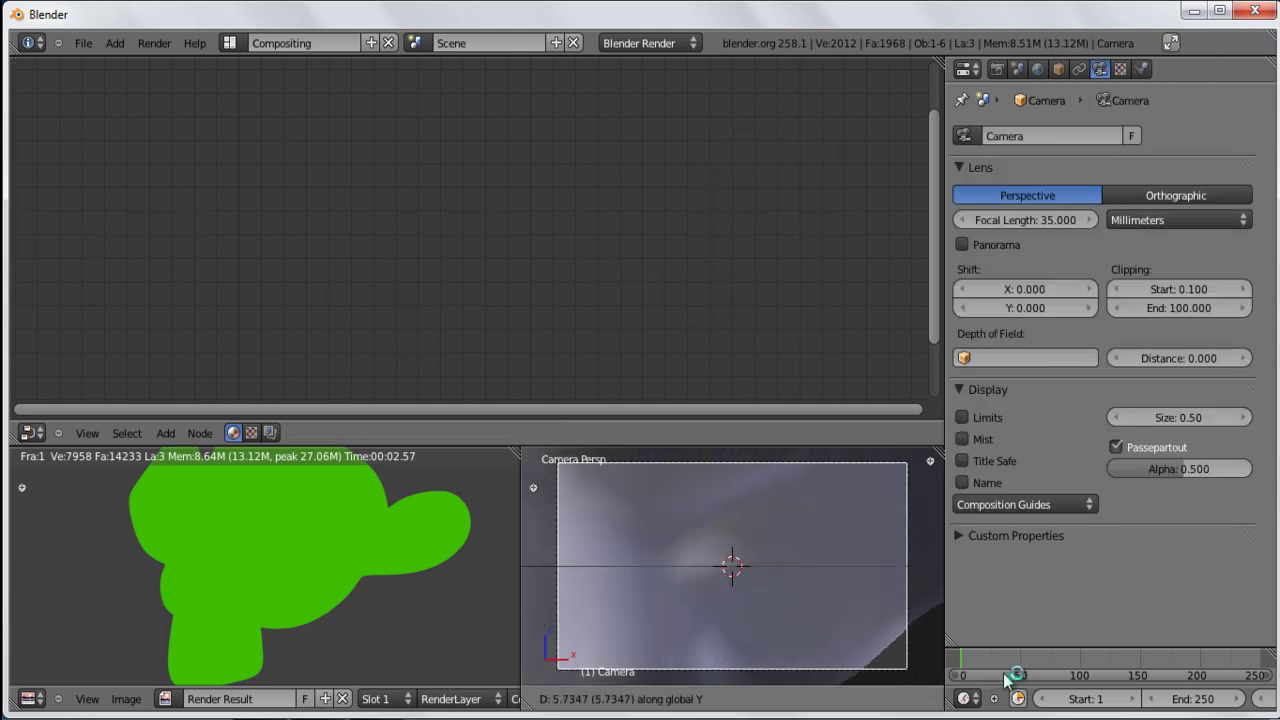
click(756, 565)
key(F12)
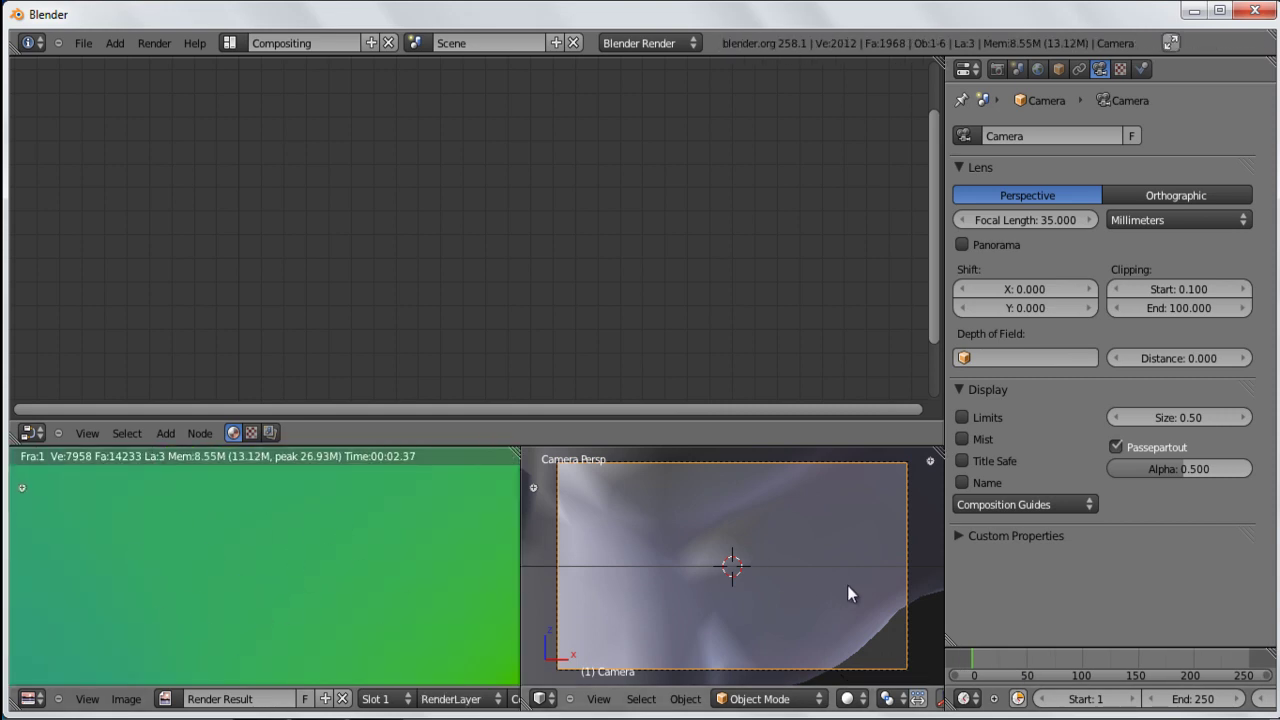
Step: Move the camera about 3 units along global Y away from the monkey, rendering the scene at the new distance
key(g)
key(y)
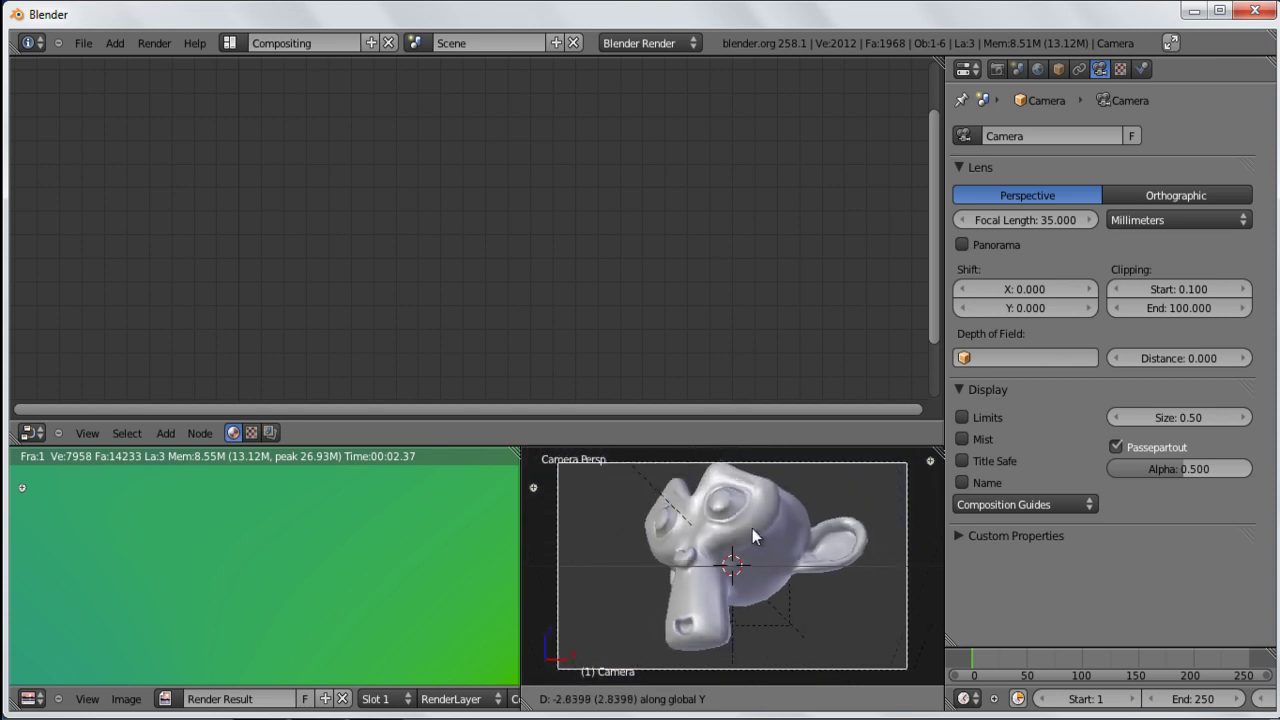
click(749, 524)
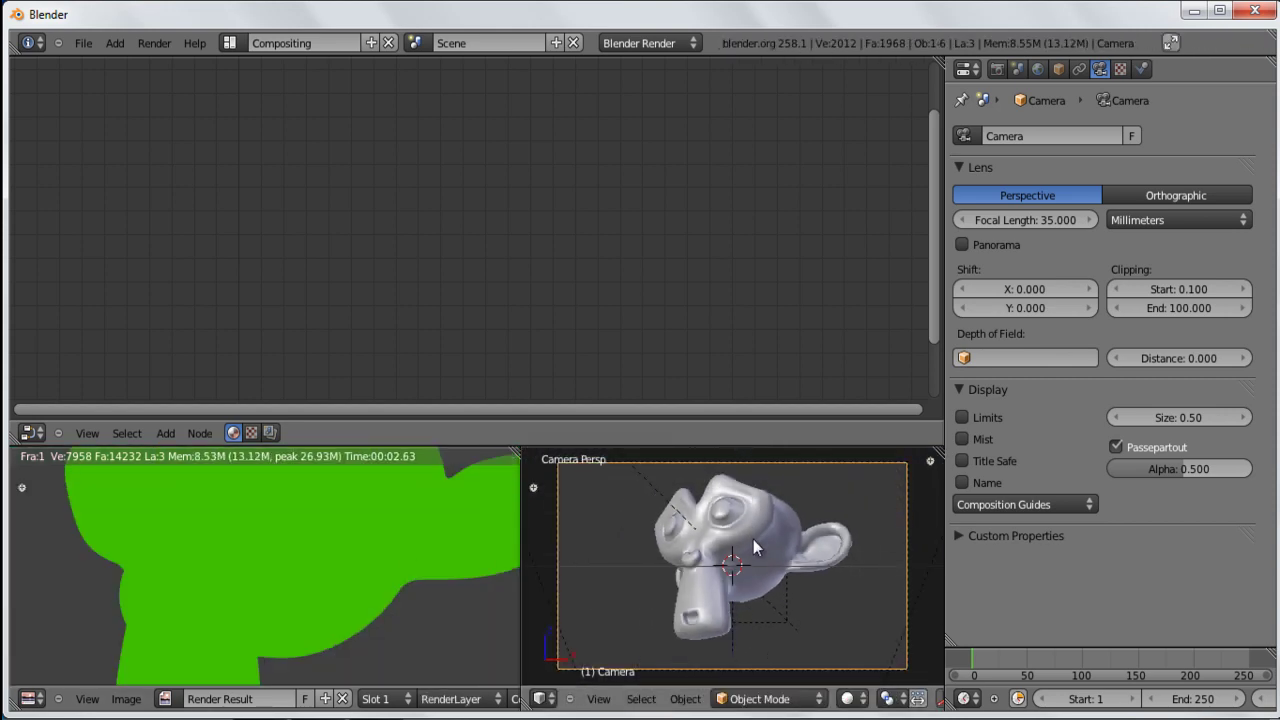
key(g)
key(y)
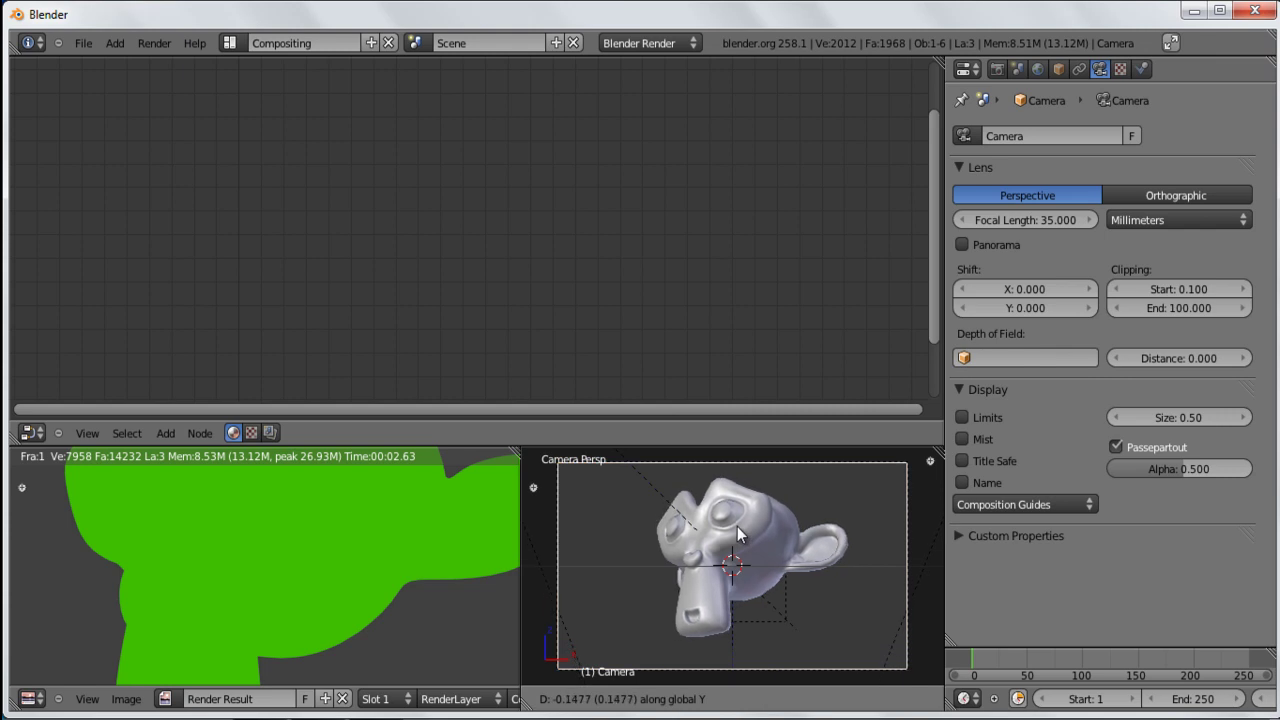
click(737, 527)
key(F12)
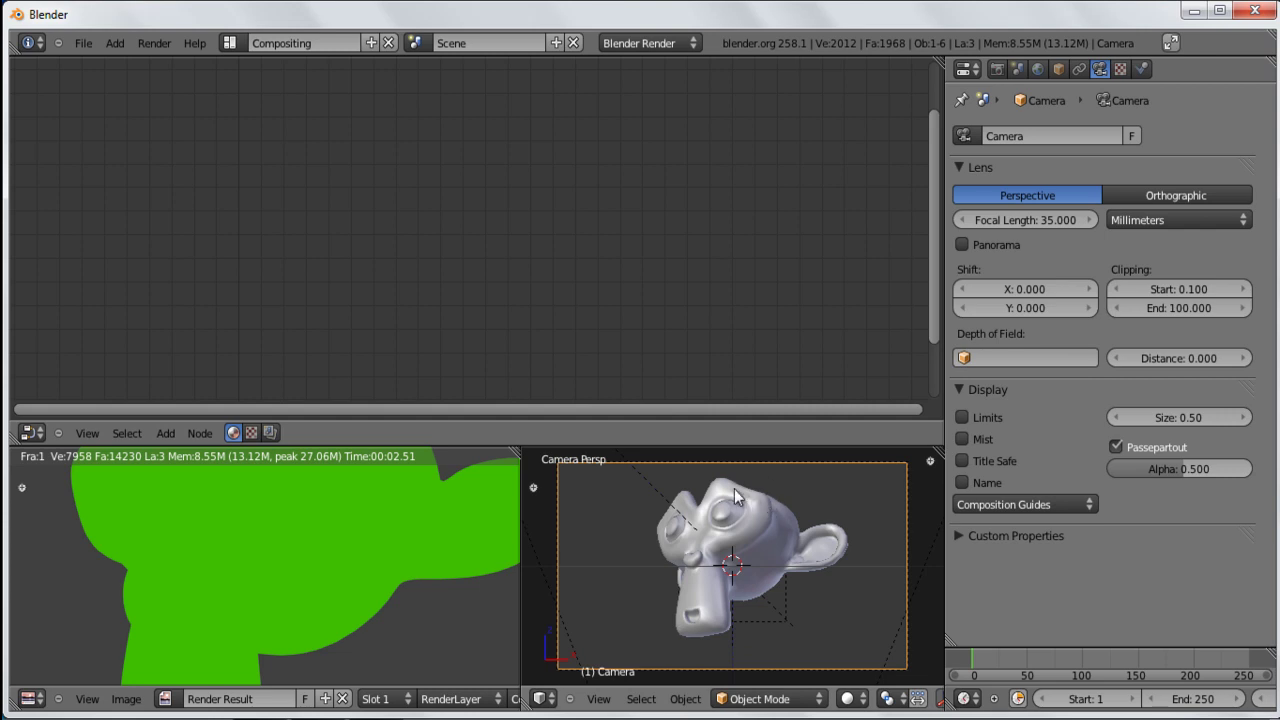
Step: Set the transform orientation to Local, shift the camera slightly back along its local Z axis, and return to the camera view
middle_drag(754, 507, 747, 572)
scroll(848, 699, down, 5)
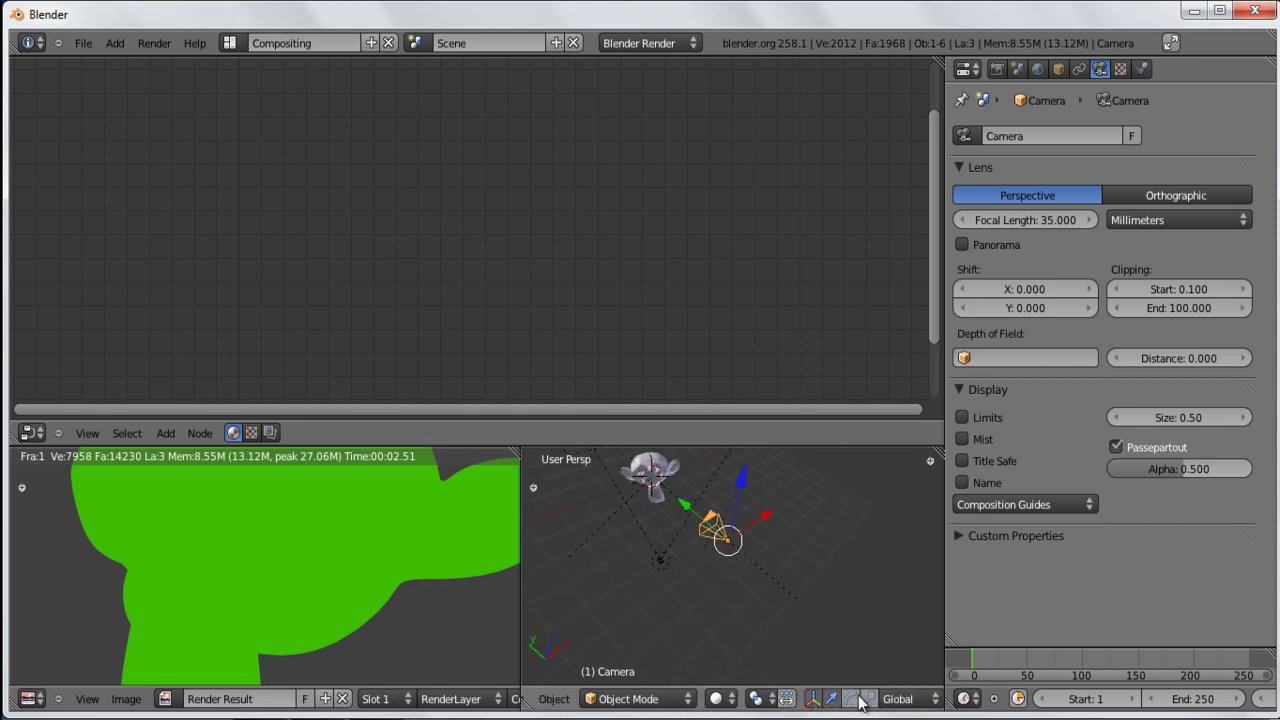
click(840, 699)
click(822, 657)
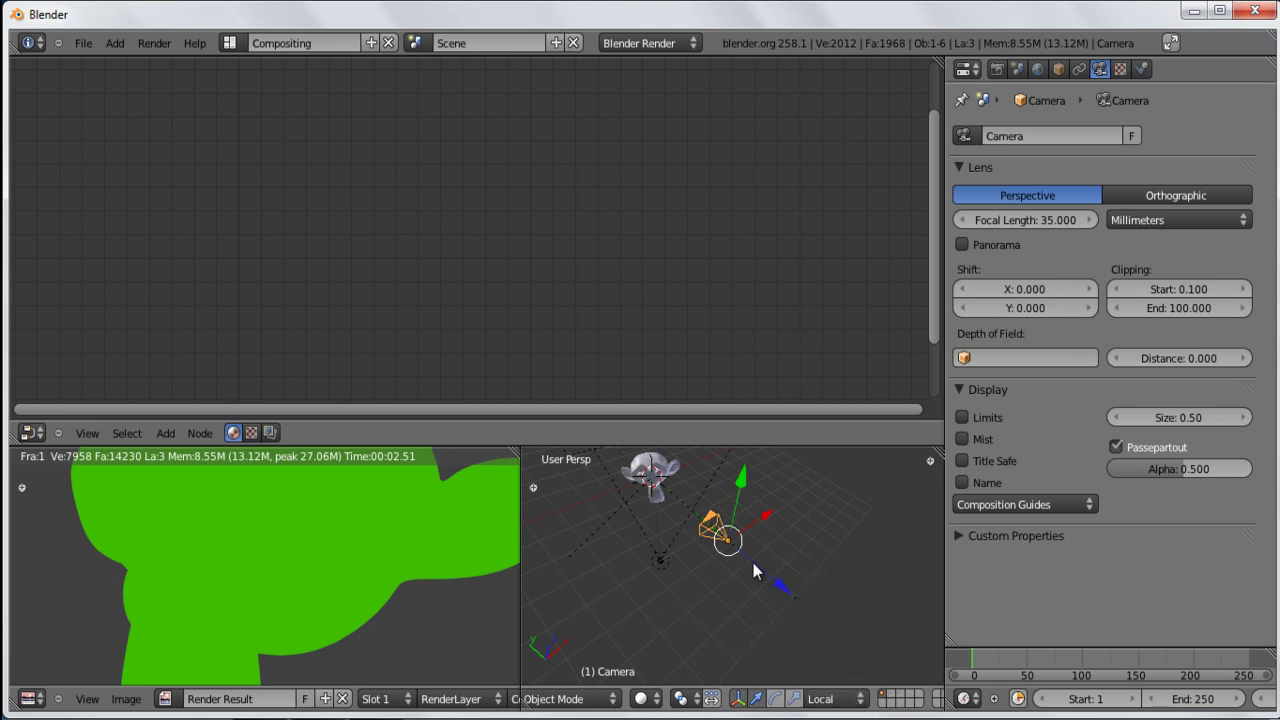
drag(790, 595, 789, 592)
key(KP_0)
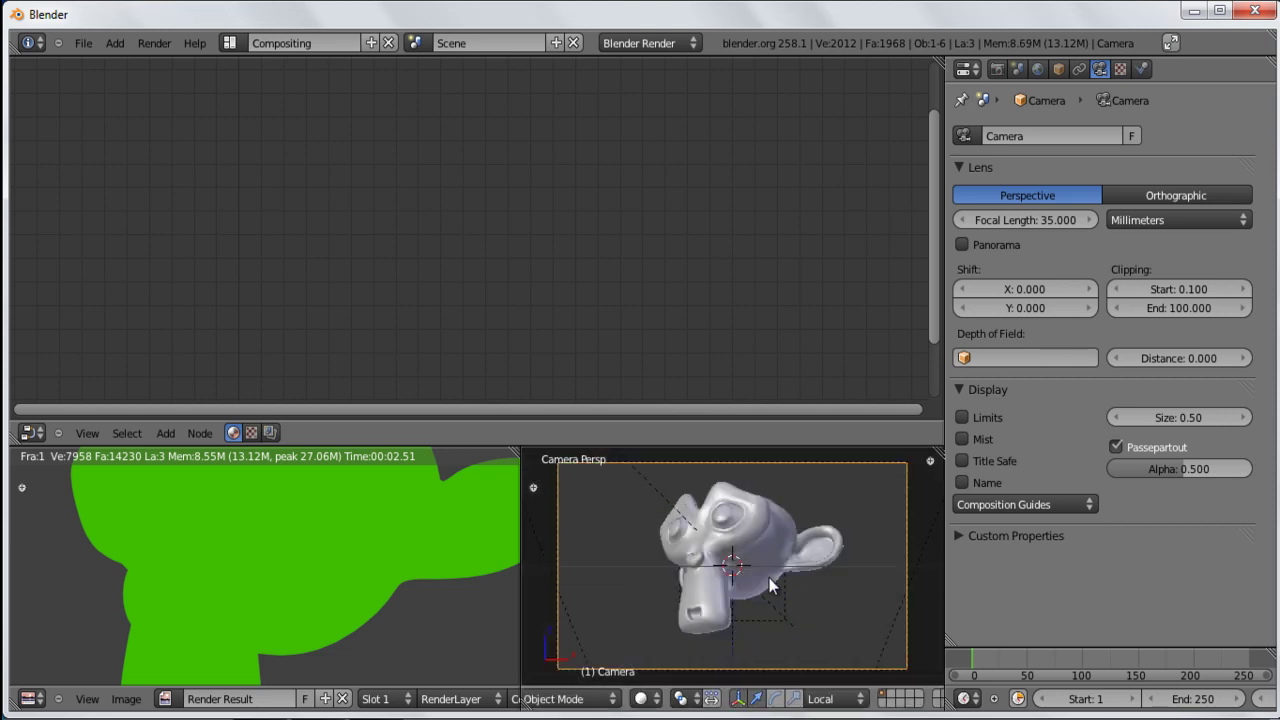
Step: Select the monkey and add a Mapping vector node between the Camera Data and Mix nodes of its material
right_click(707, 507)
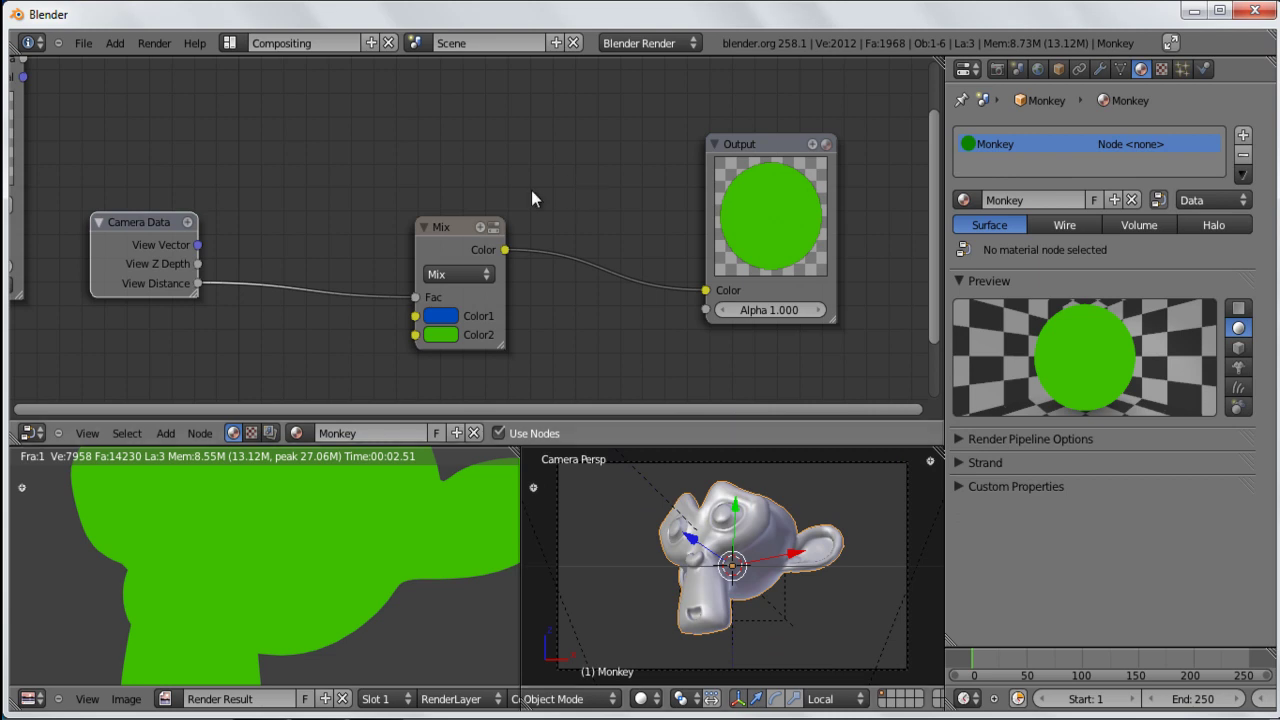
scroll(559, 184, down, 4)
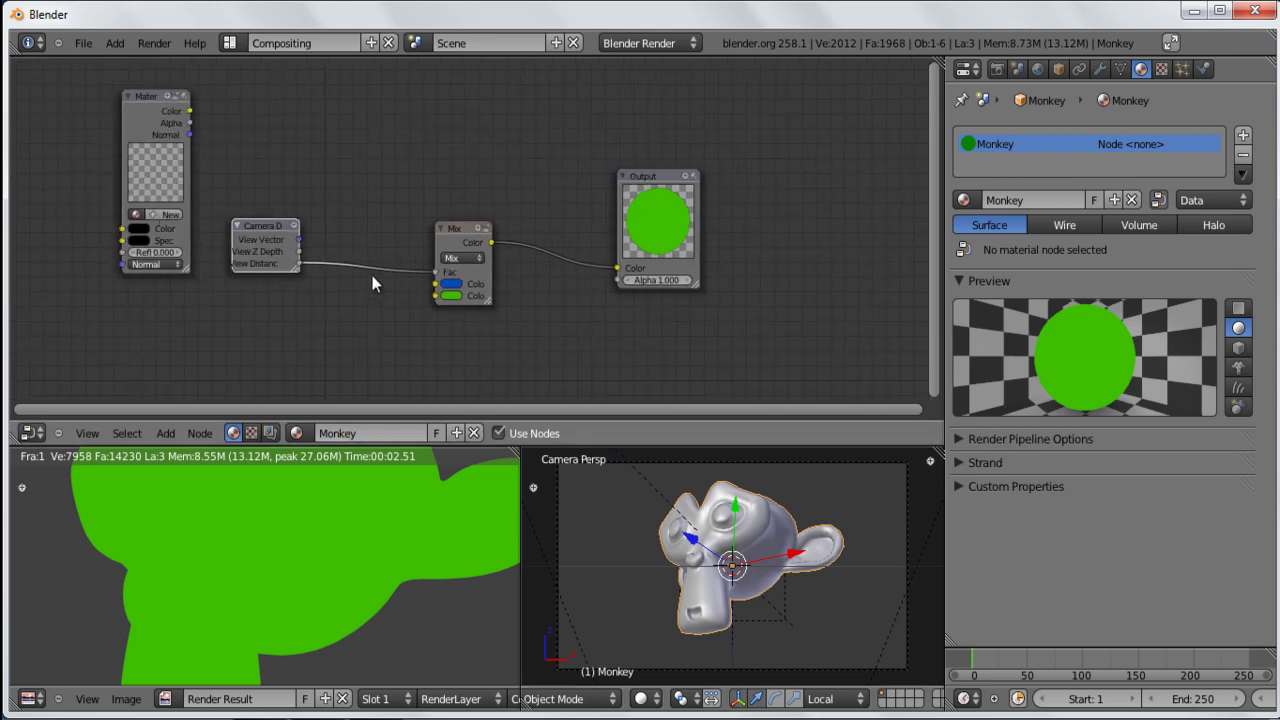
scroll(225, 244, up, 1)
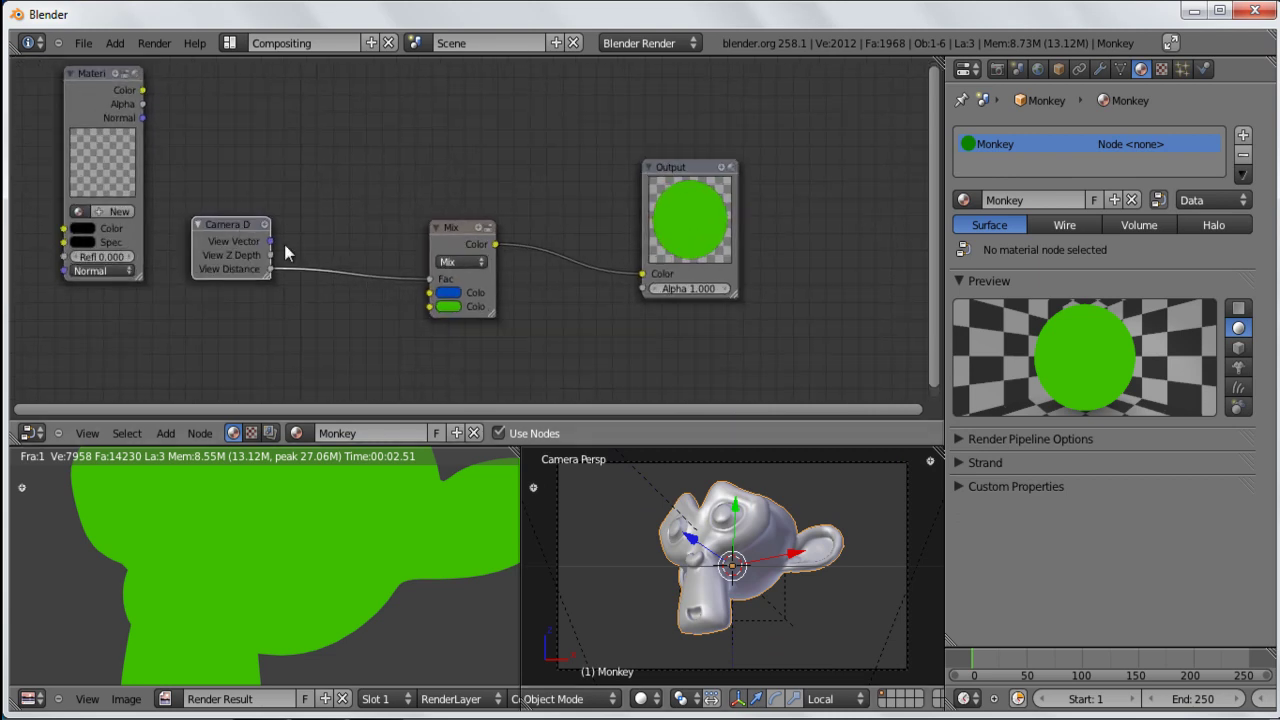
key(shift+a)
mouse_move(280, 224)
drag(227, 227, 228, 213)
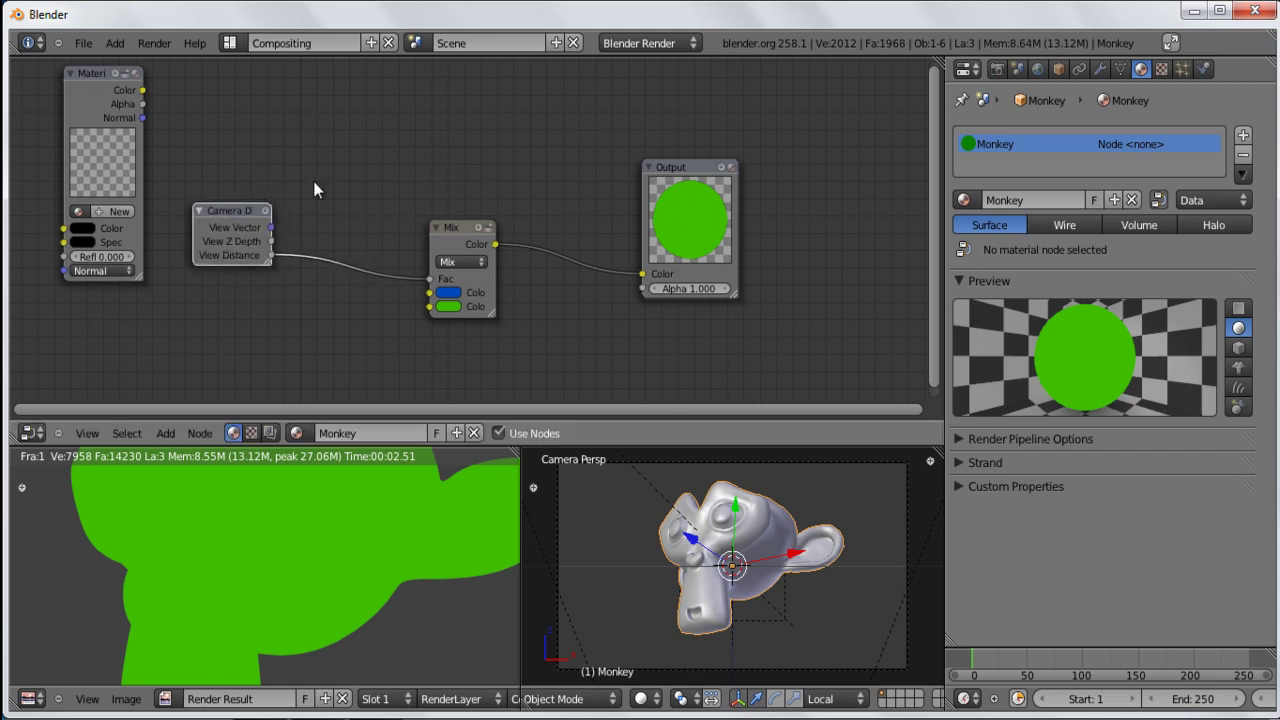
key(shift+a)
mouse_move(300, 203)
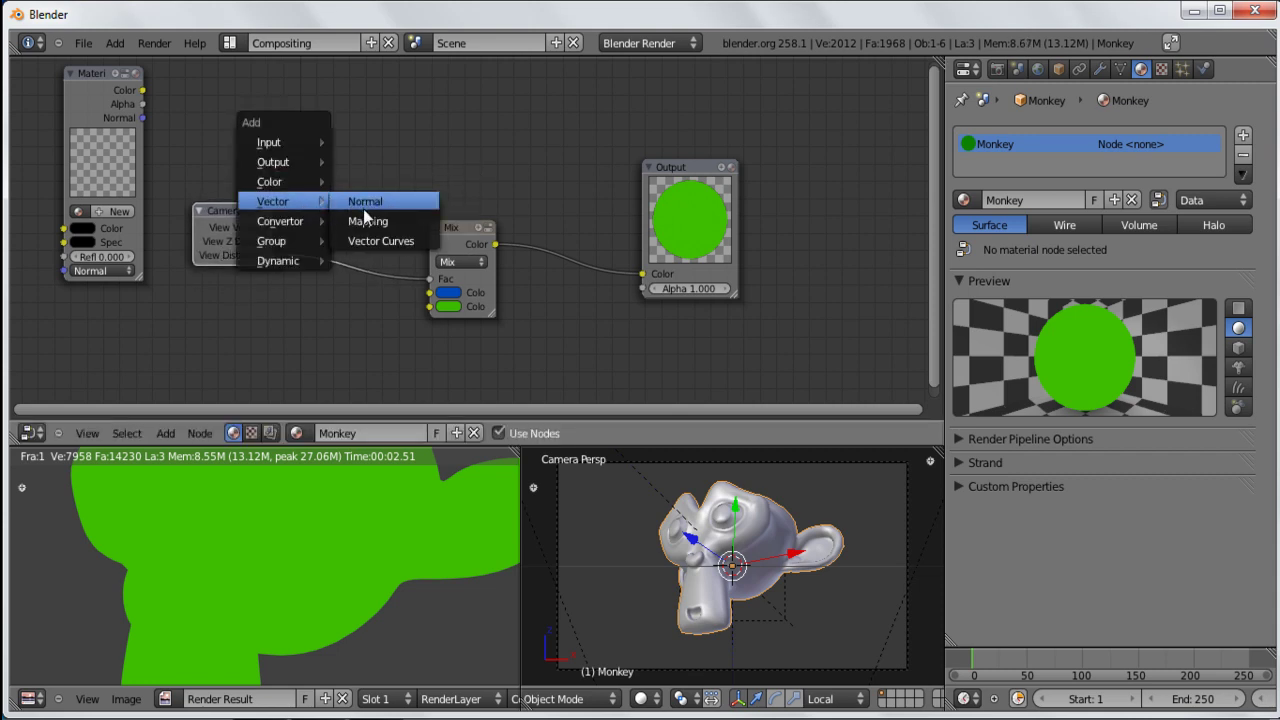
click(368, 222)
drag(223, 203, 216, 191)
click(449, 184)
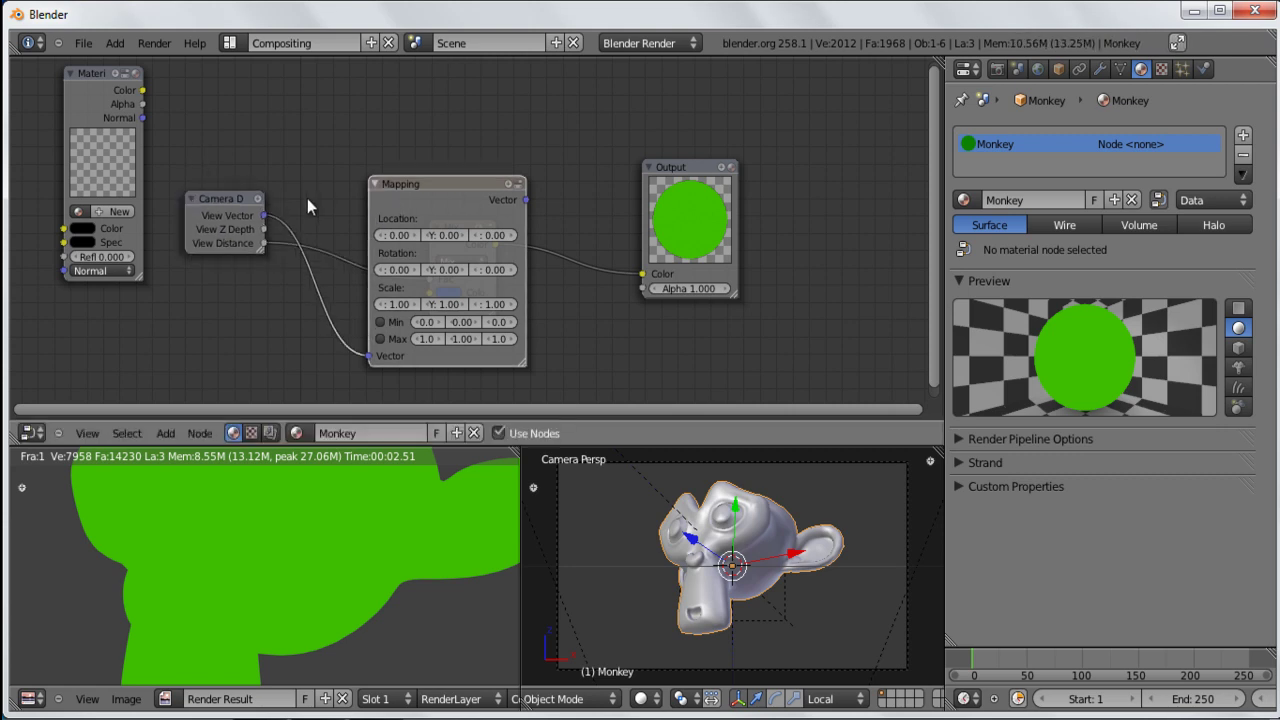
drag(427, 223, 387, 216)
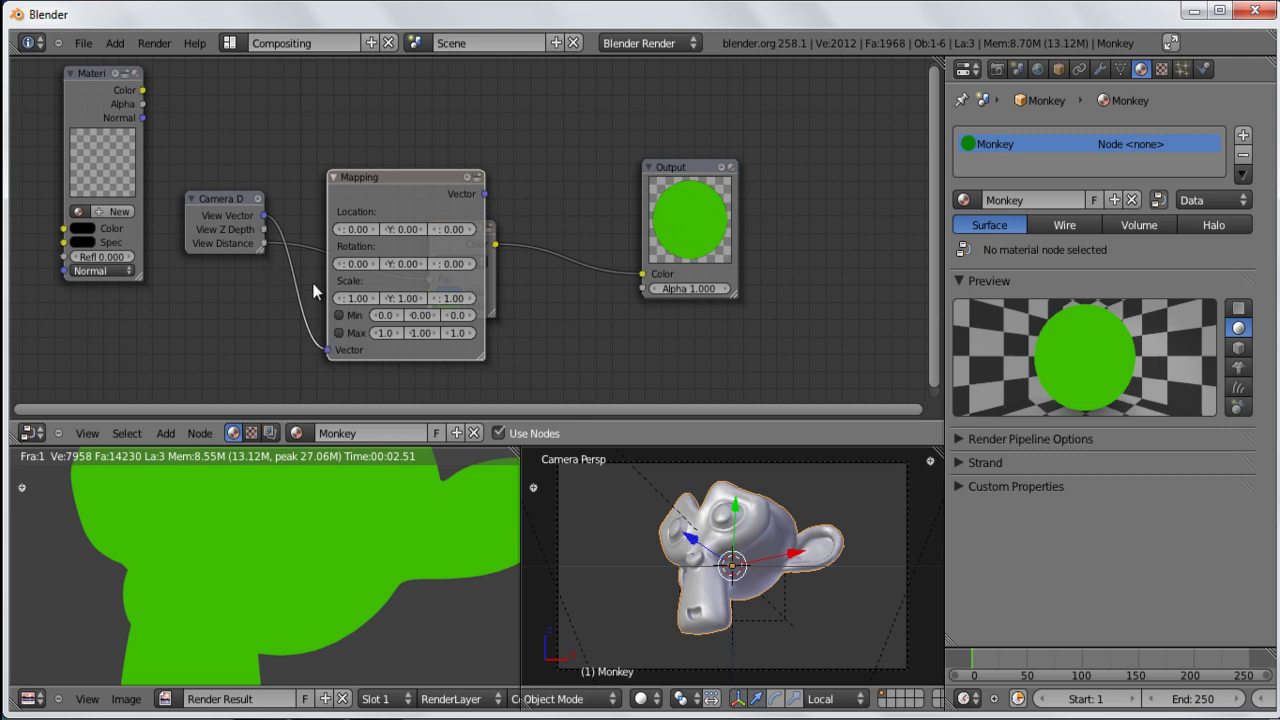
Step: Replace the View Vector link with View Distance into the Mapping node's Vector input, and link the Mapping output to the Mix node's Fac
drag(327, 350, 252, 372)
drag(264, 244, 322, 347)
drag(469, 218, 402, 186)
click(466, 225)
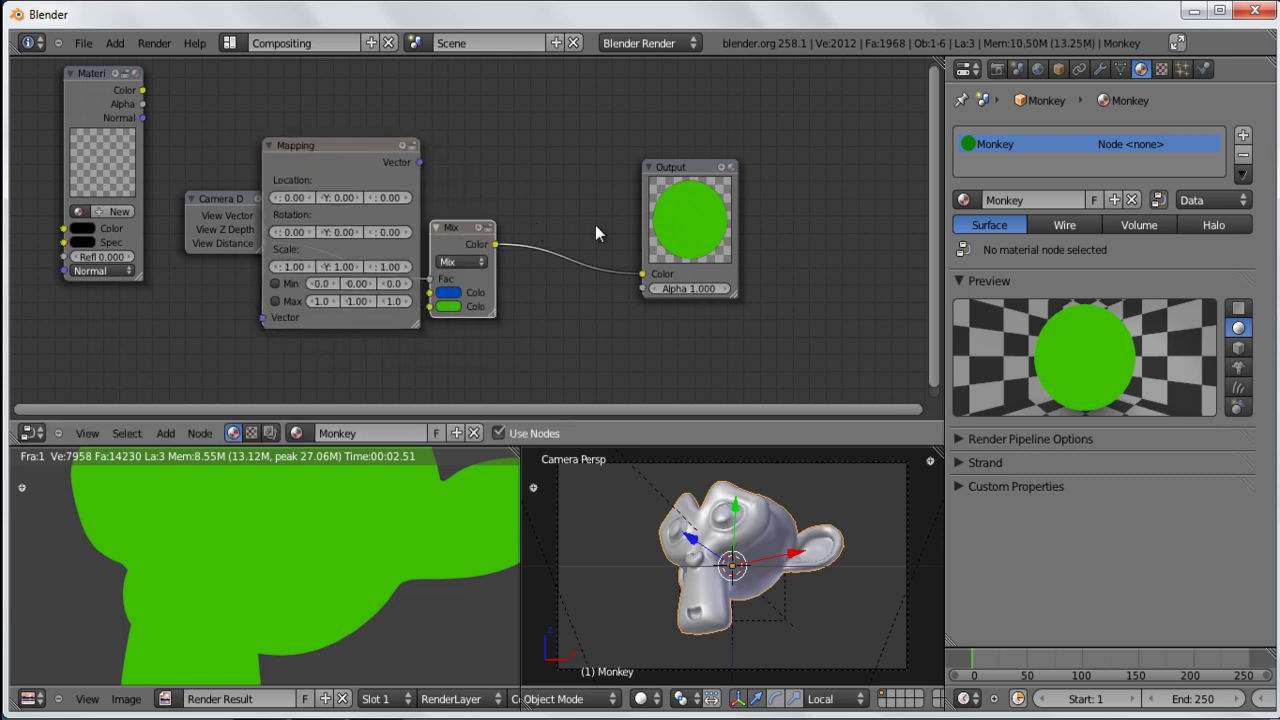
drag(466, 228, 514, 228)
click(401, 164)
drag(401, 164, 476, 284)
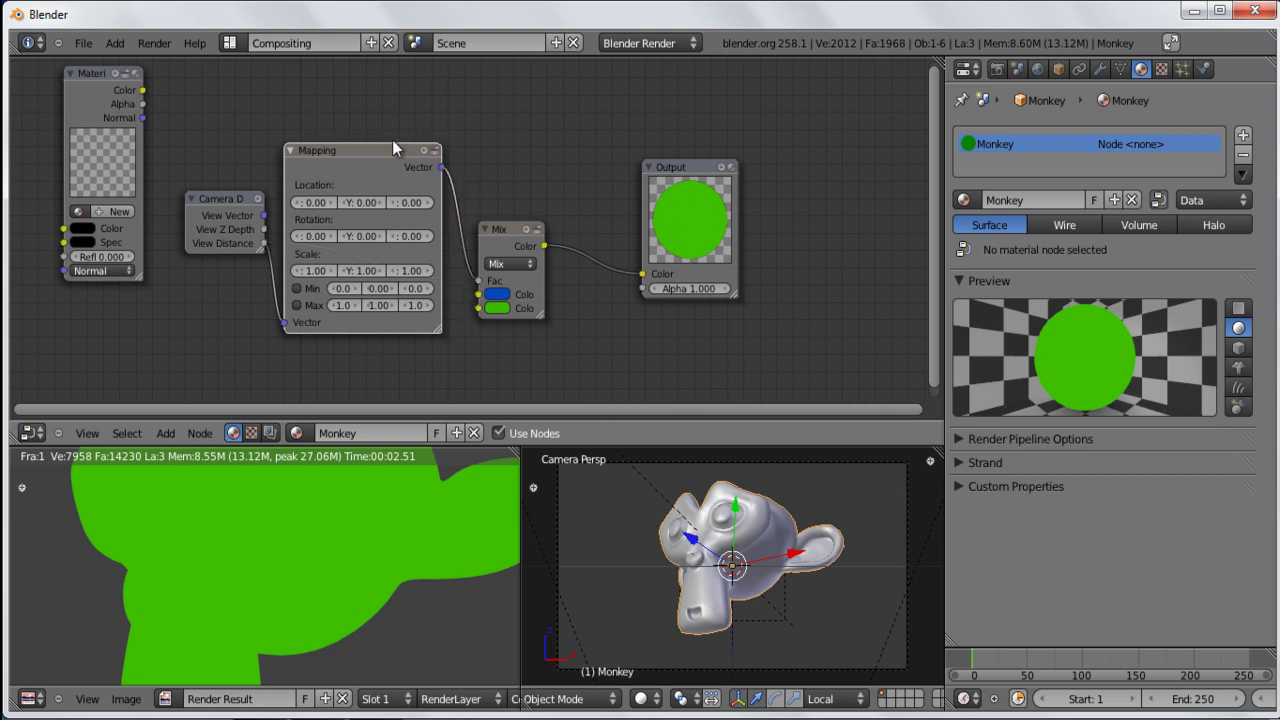
Step: Spread out the node tree, placing Camera Data below the Material node and shifting Mapping and Mix slightly apart
drag(405, 146, 412, 141)
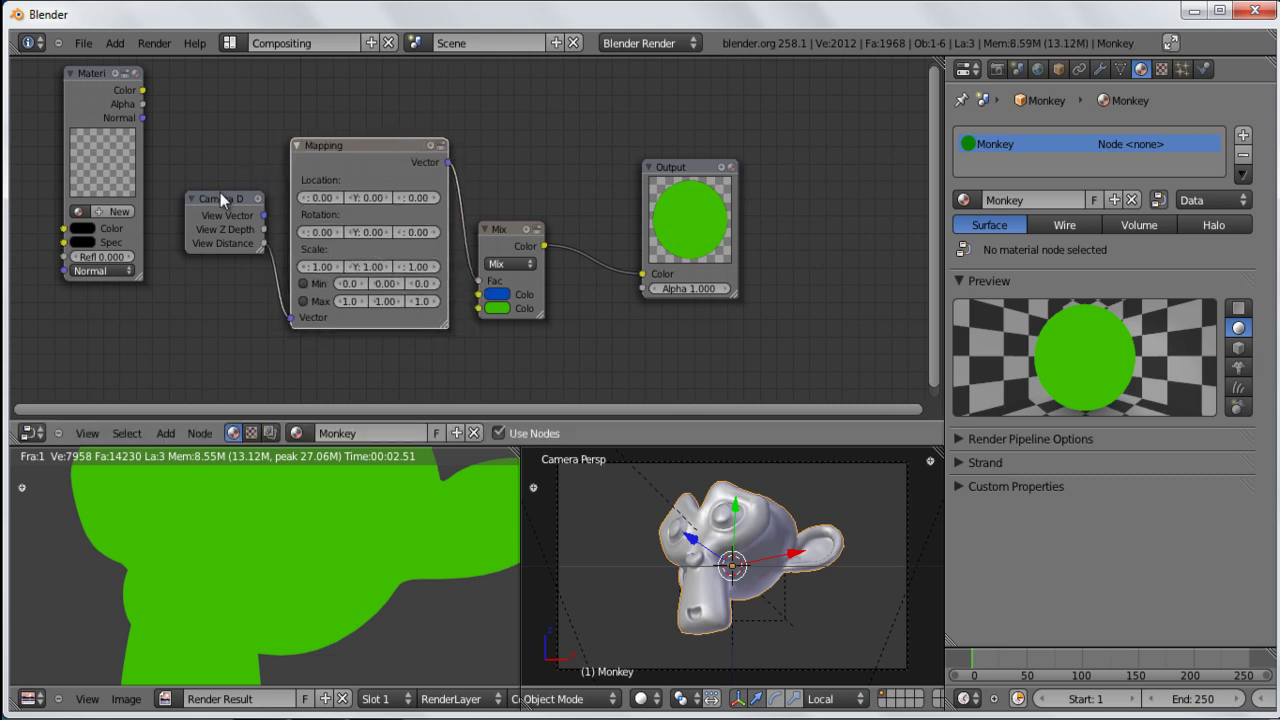
drag(222, 198, 119, 341)
drag(540, 237, 548, 230)
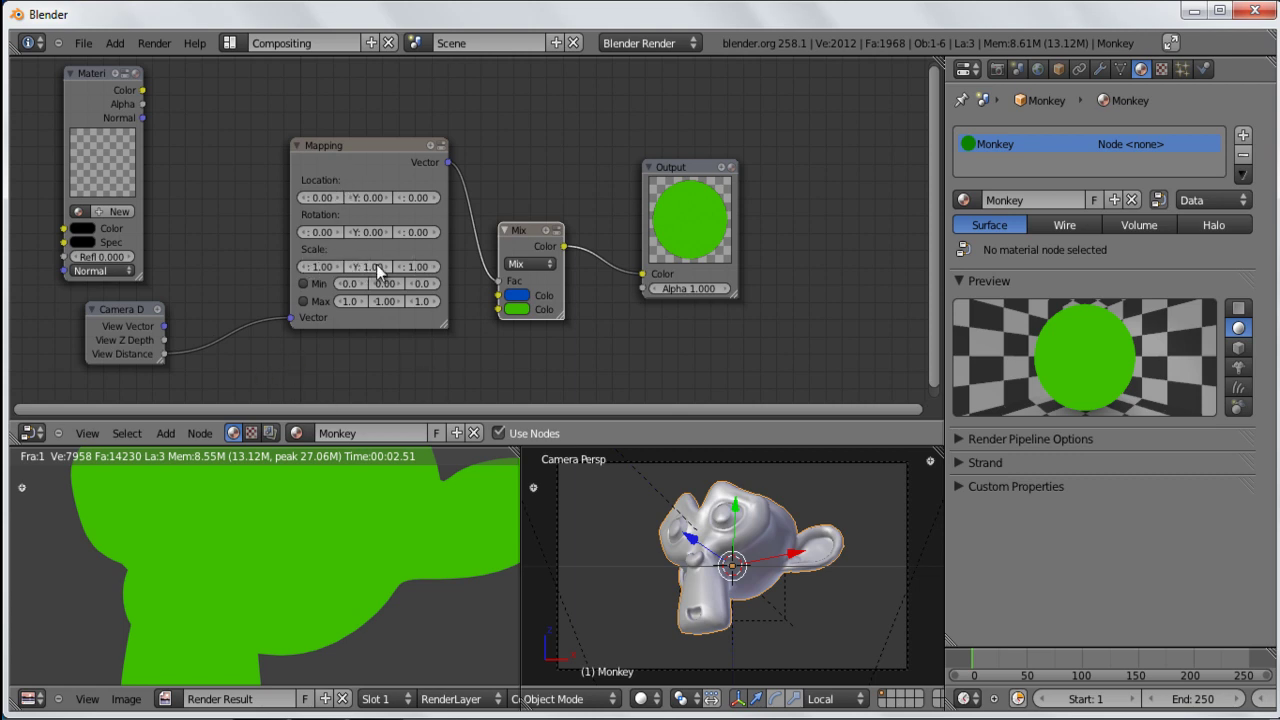
Step: Set the Mapping node's Z scale to -1.00 and render the scene
scroll(419, 267, up, 2)
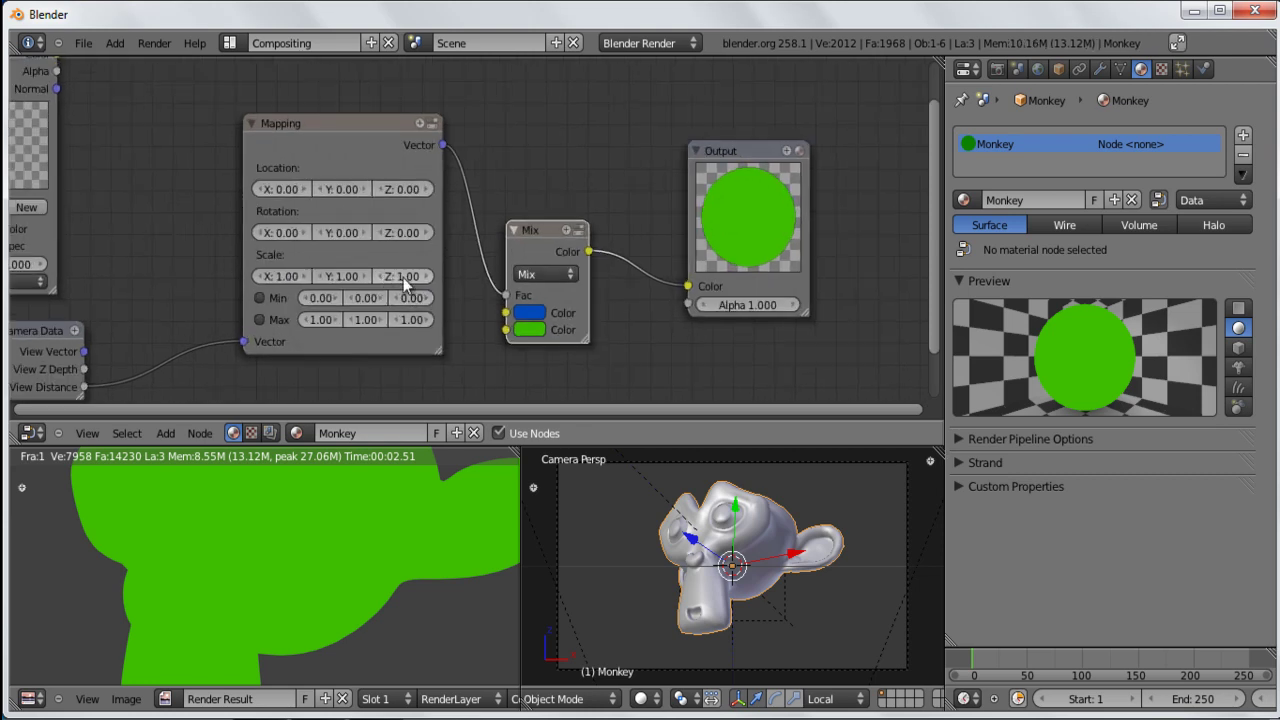
click(406, 276)
text(-1)
key(Return)
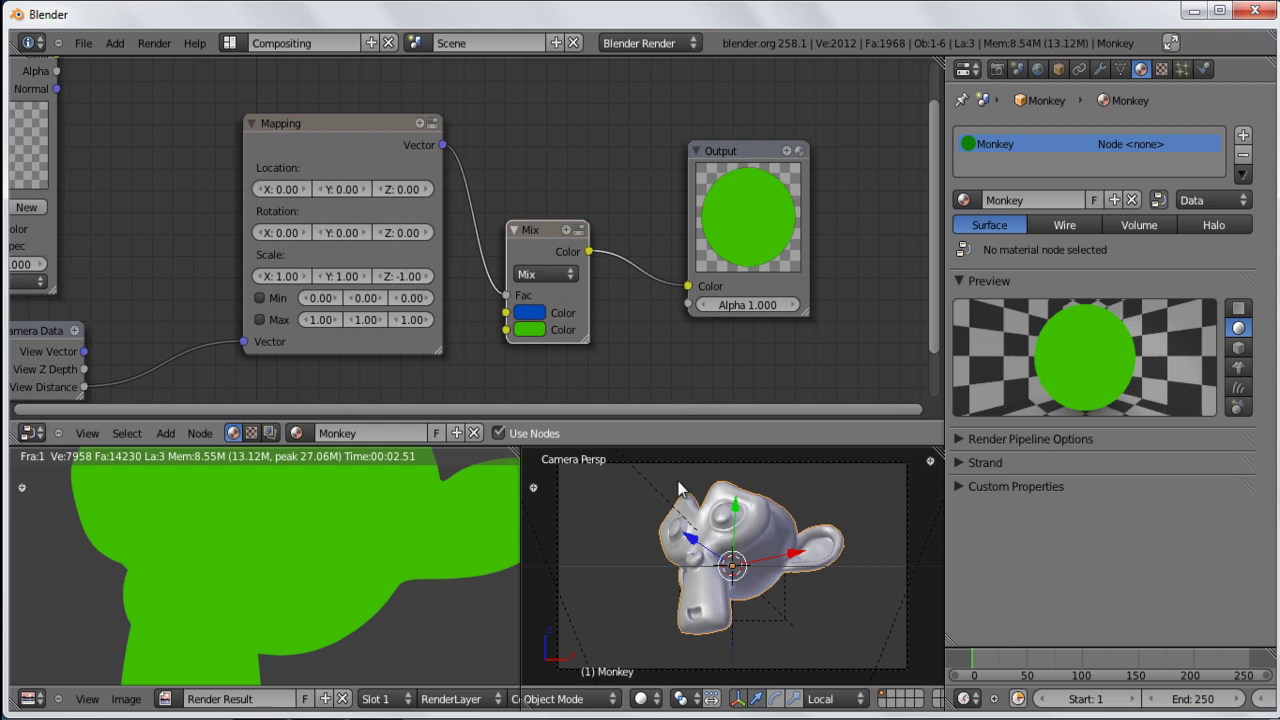
key(F12)
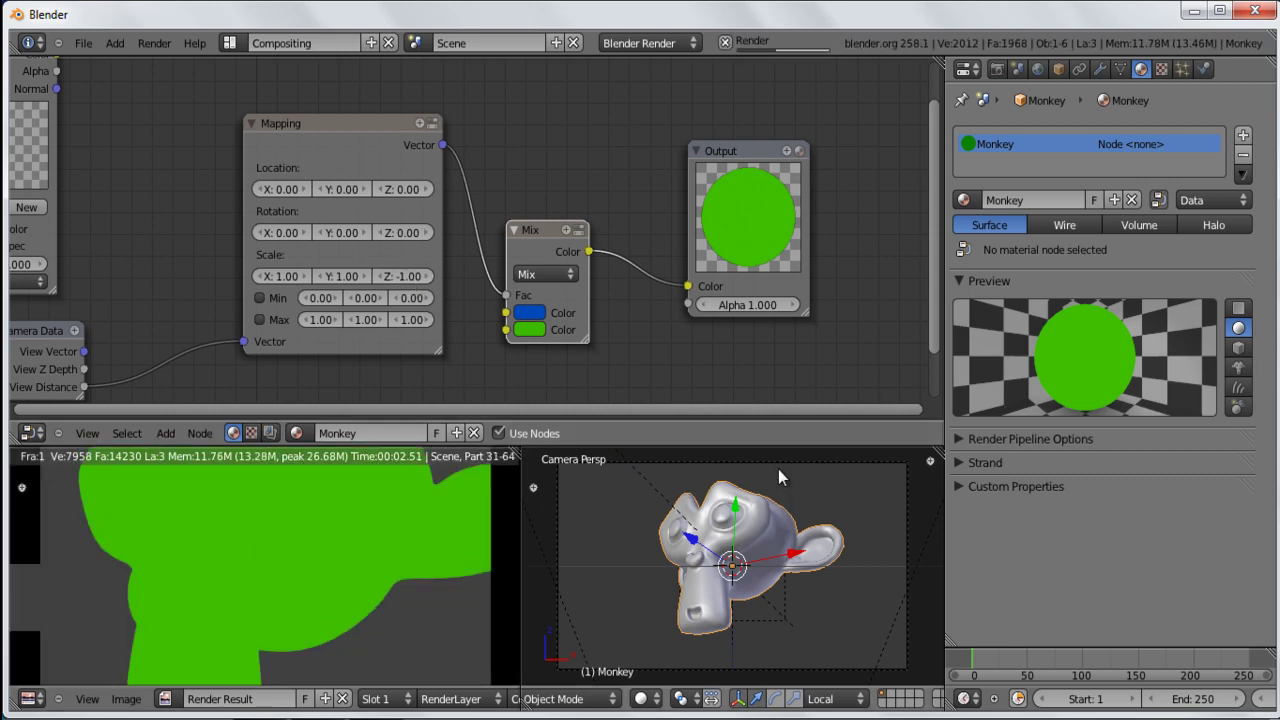
Step: Move the camera about 2.5 units along global Y toward the monkey and render the scene
right_click(777, 468)
key(g)
key(y)
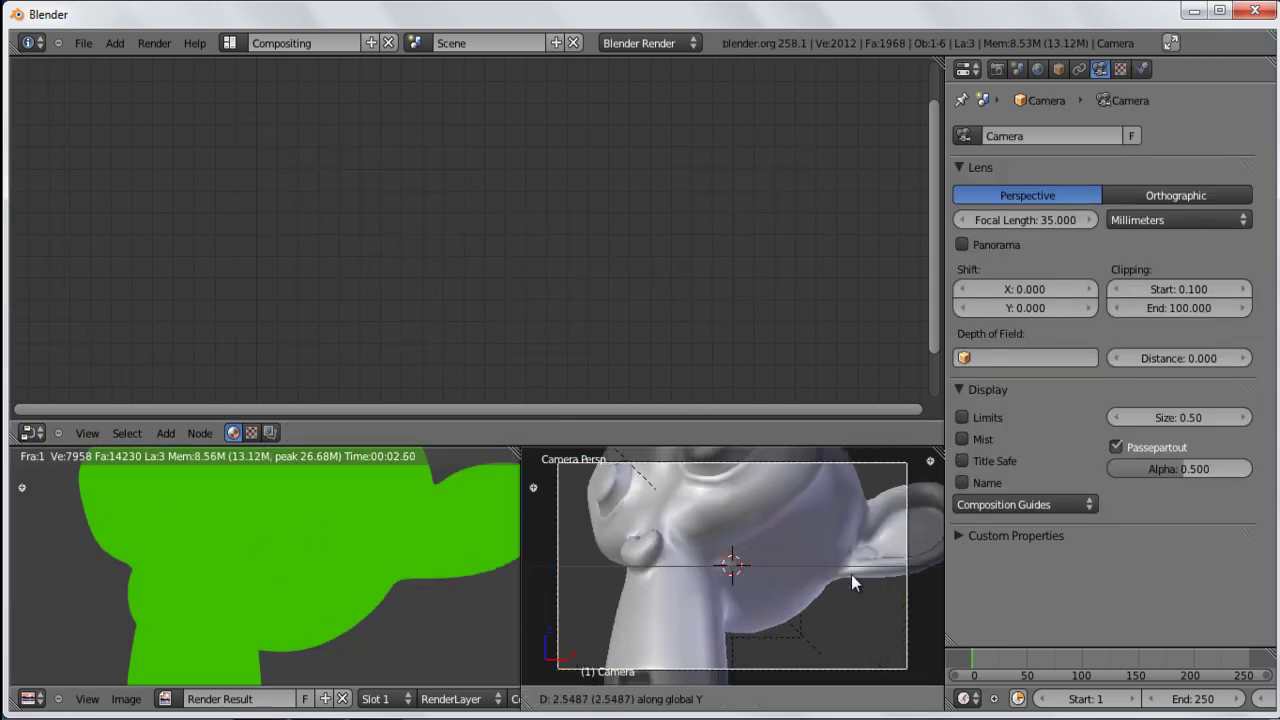
click(835, 550)
key(F12)
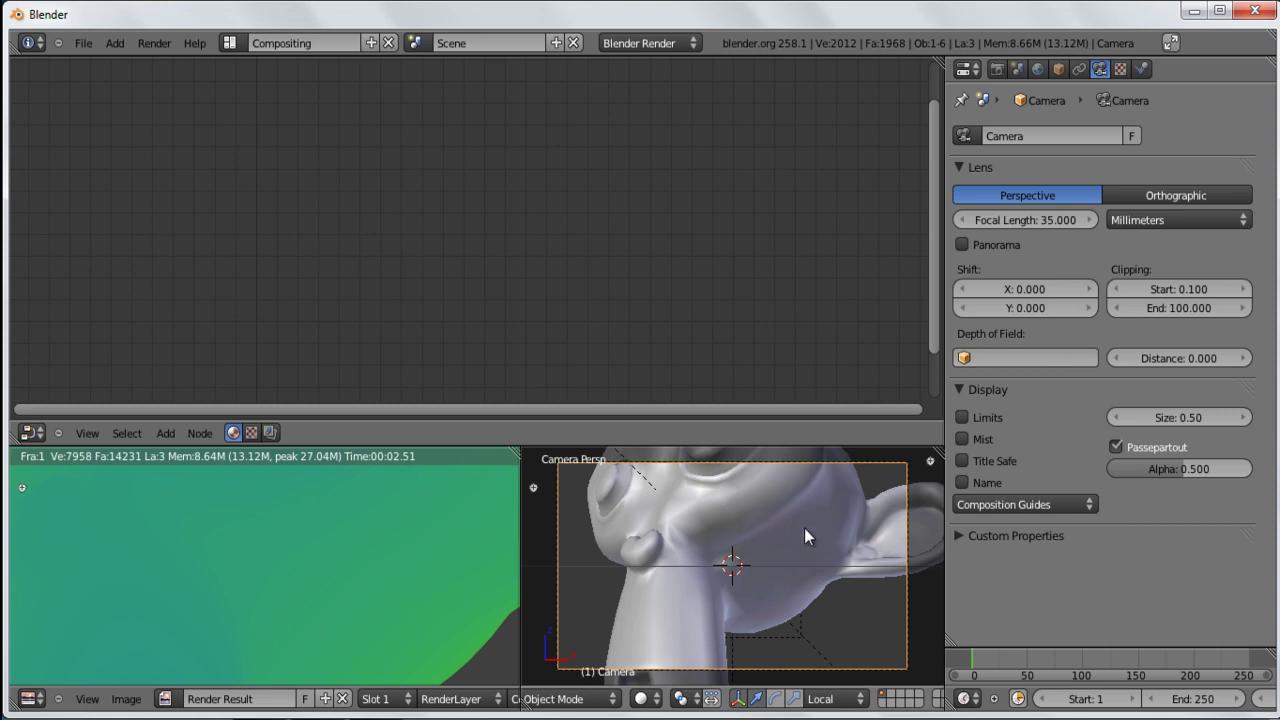
Step: Select the monkey, set its Mapping node's Z scale to -1.50, and render the scene
right_click(760, 496)
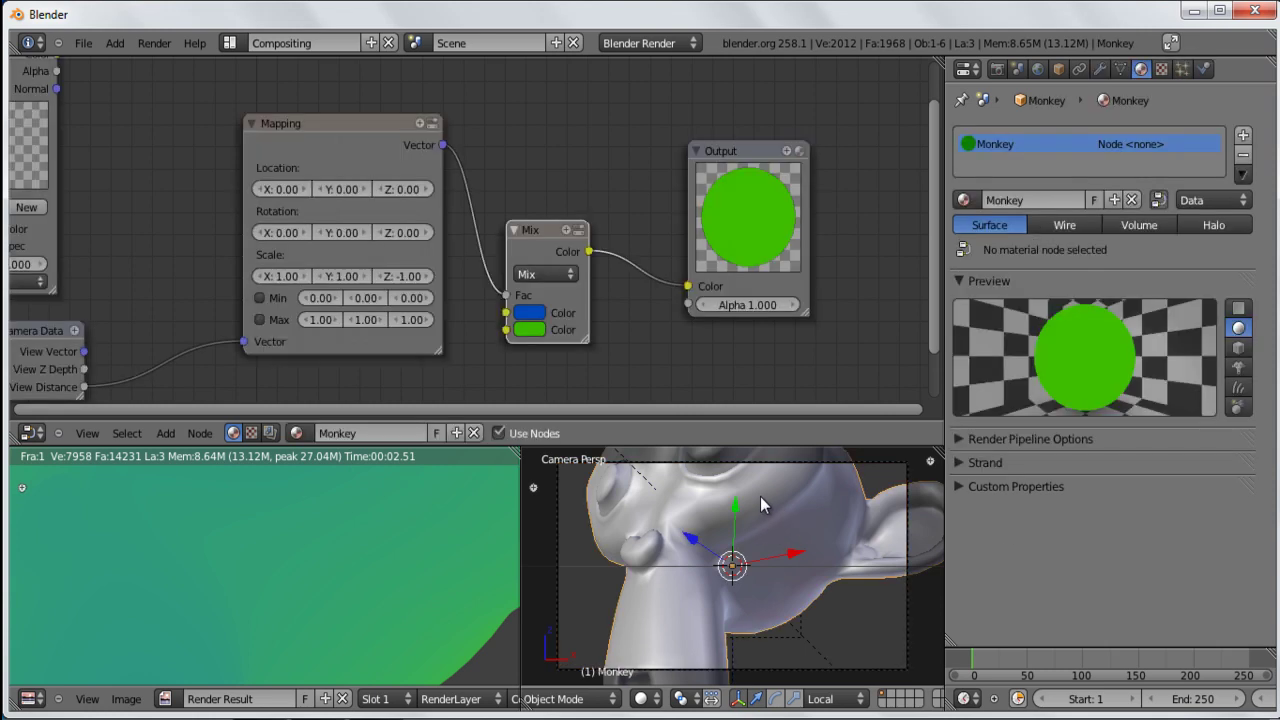
click(411, 277)
click(410, 277)
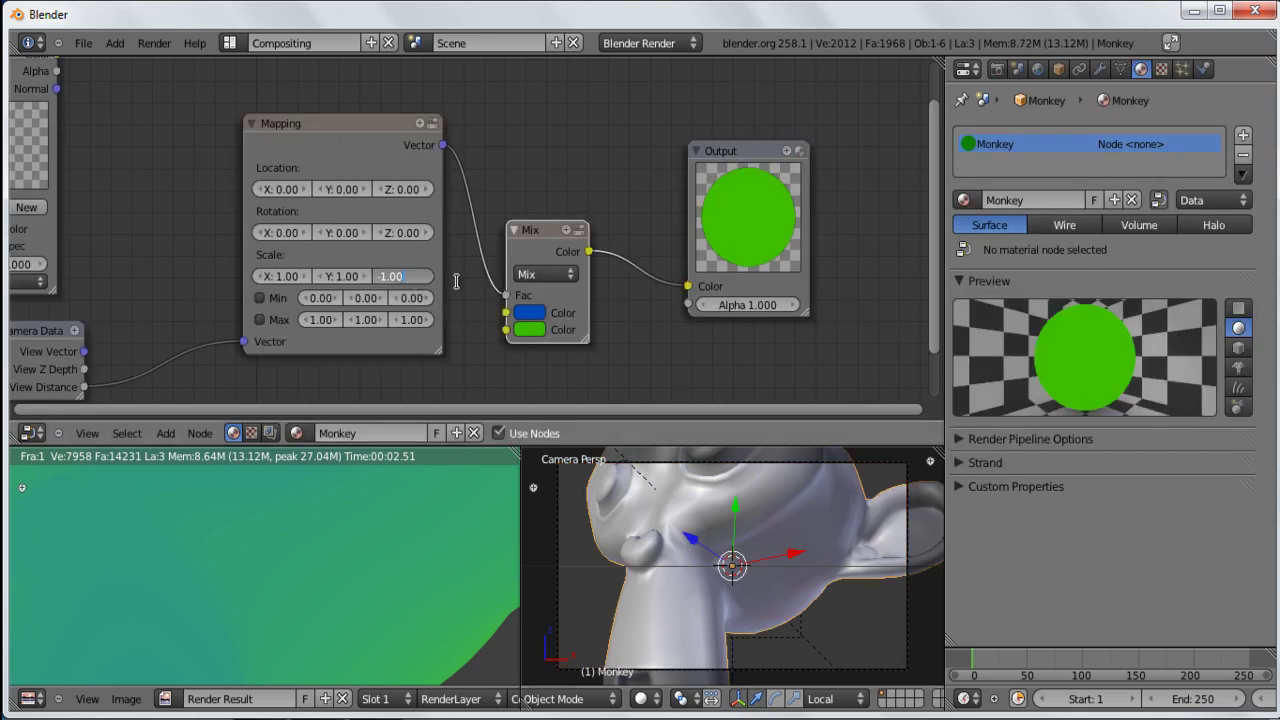
key(BackSpace)
key(BackSpace)
text(50)
key(Return)
key(F12)
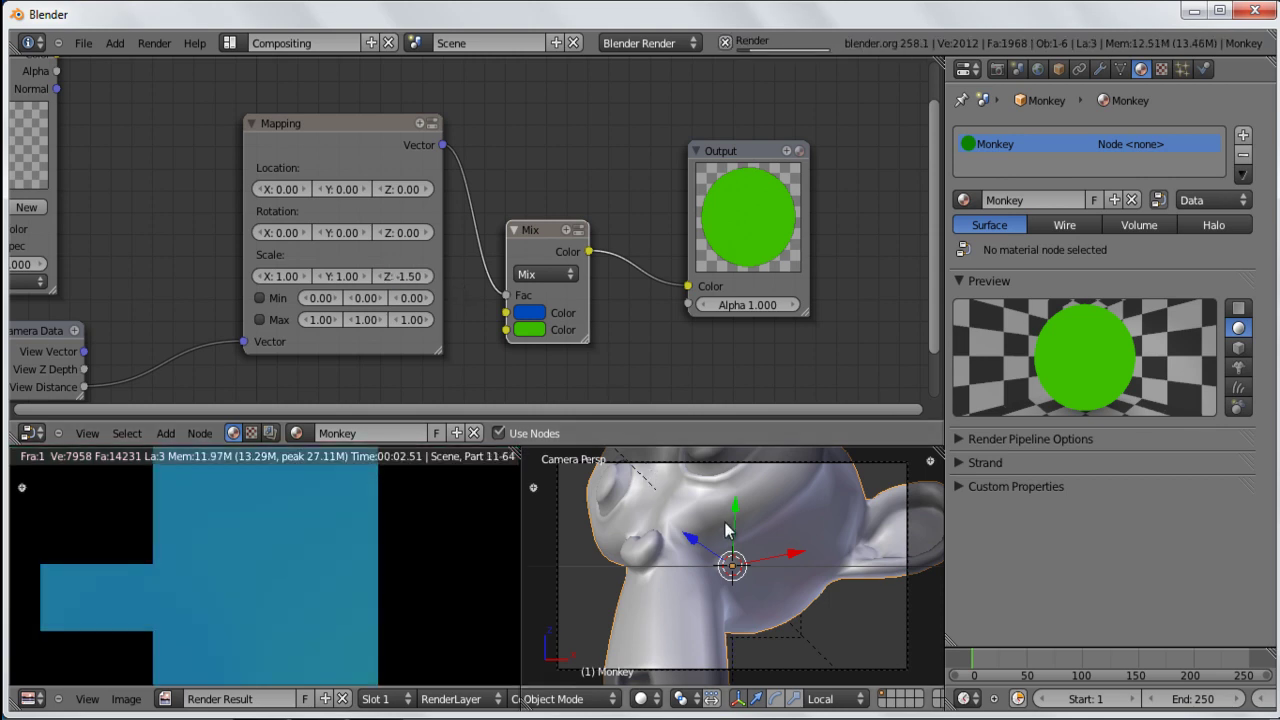
Step: Move the camera about 1.9 units along global Y away from the monkey and render the scene
right_click(771, 465)
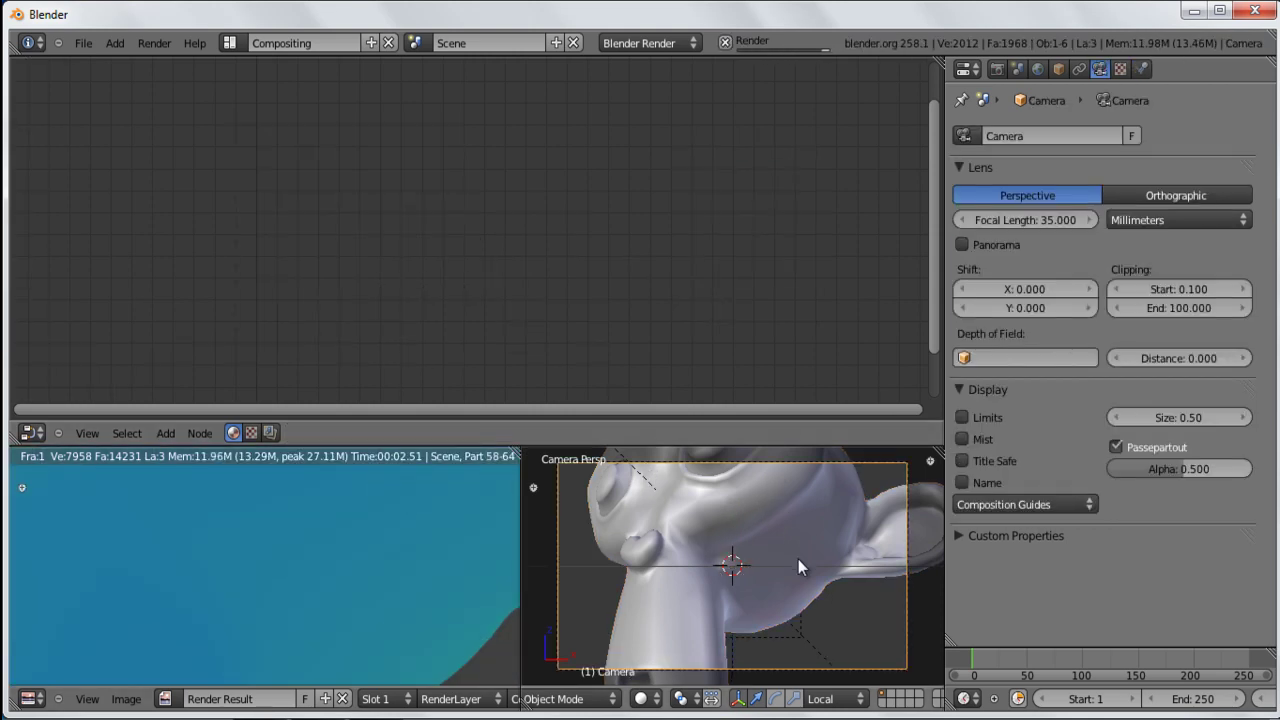
key(g)
key(y)
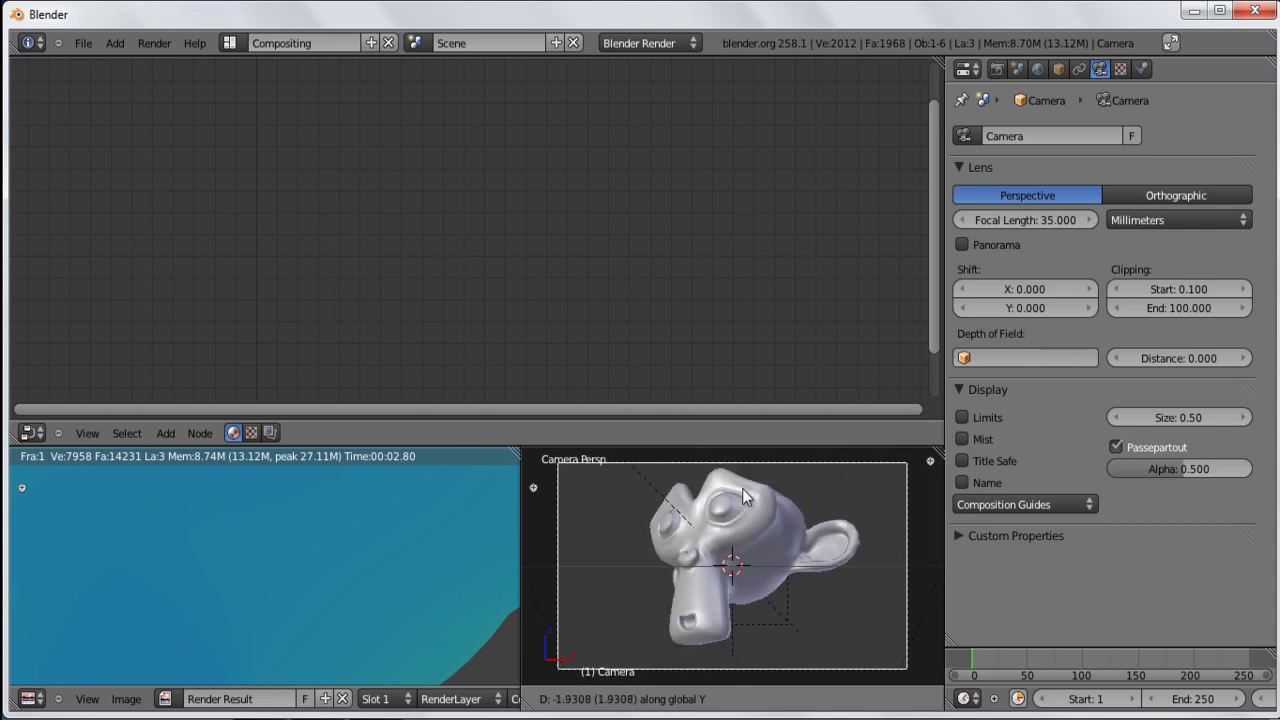
click(742, 488)
key(F12)
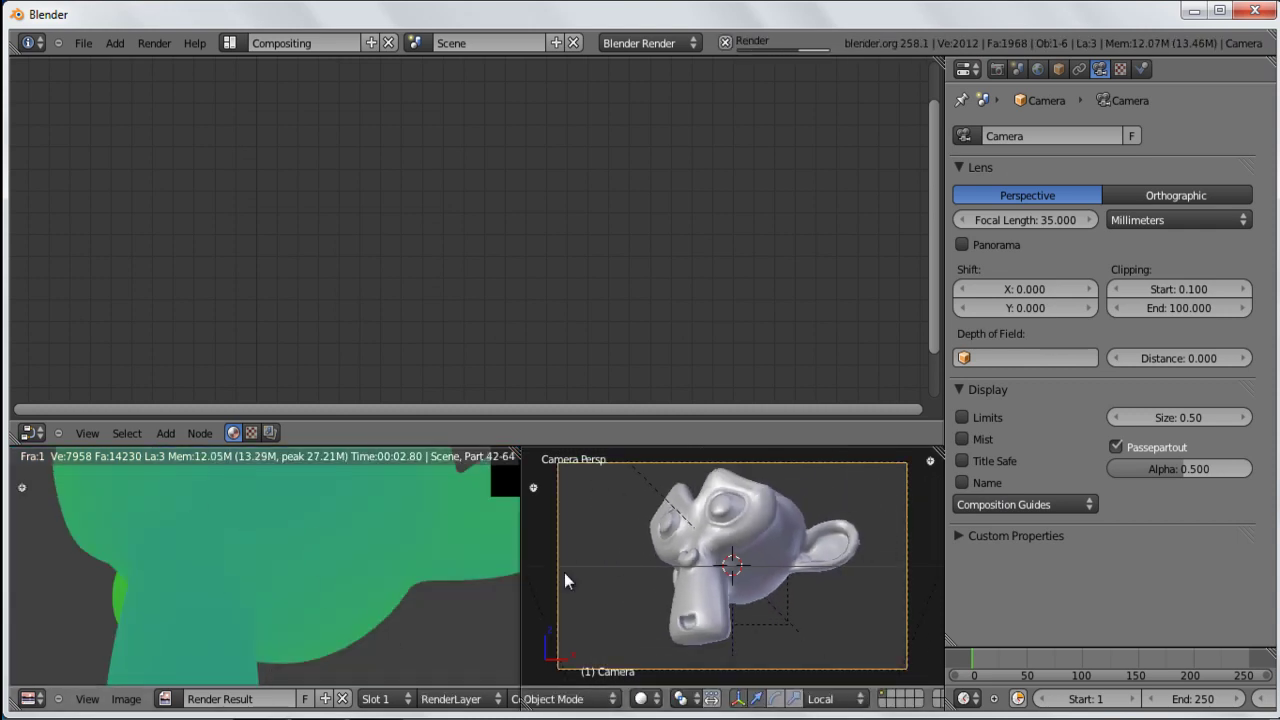
Step: Pull the camera a little farther back along global Y, render again, and look closer at the monkey's shading
key(g)
key(y)
click(638, 540)
key(F12)
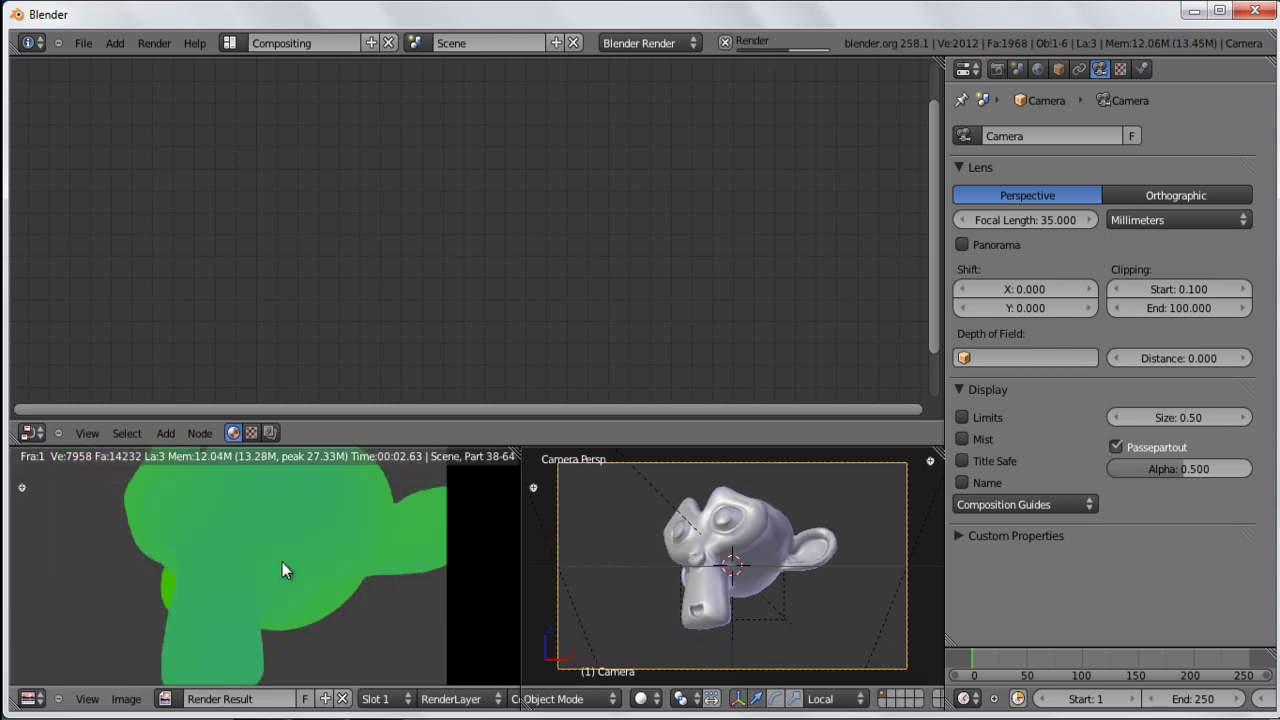
scroll(285, 578, up, 3)
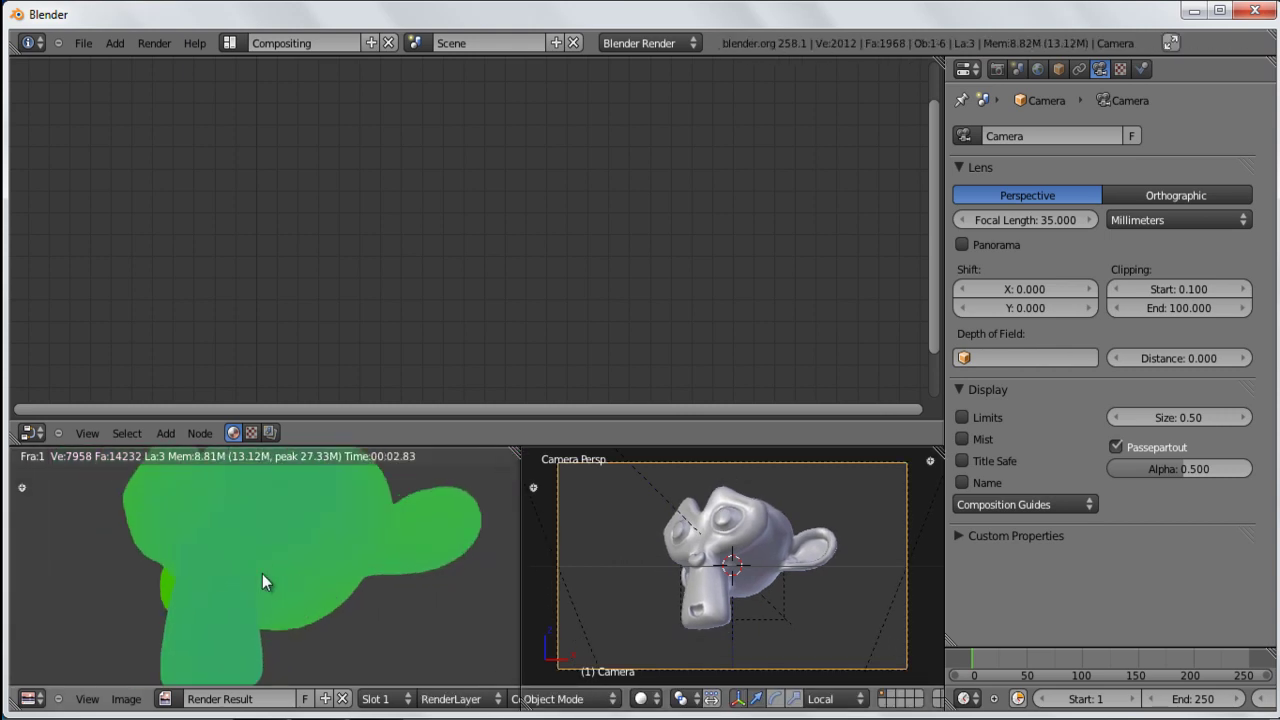
Step: Select the monkey, set its Mapping node's Z scale to -1.80, and render the scene
right_click(732, 541)
click(408, 278)
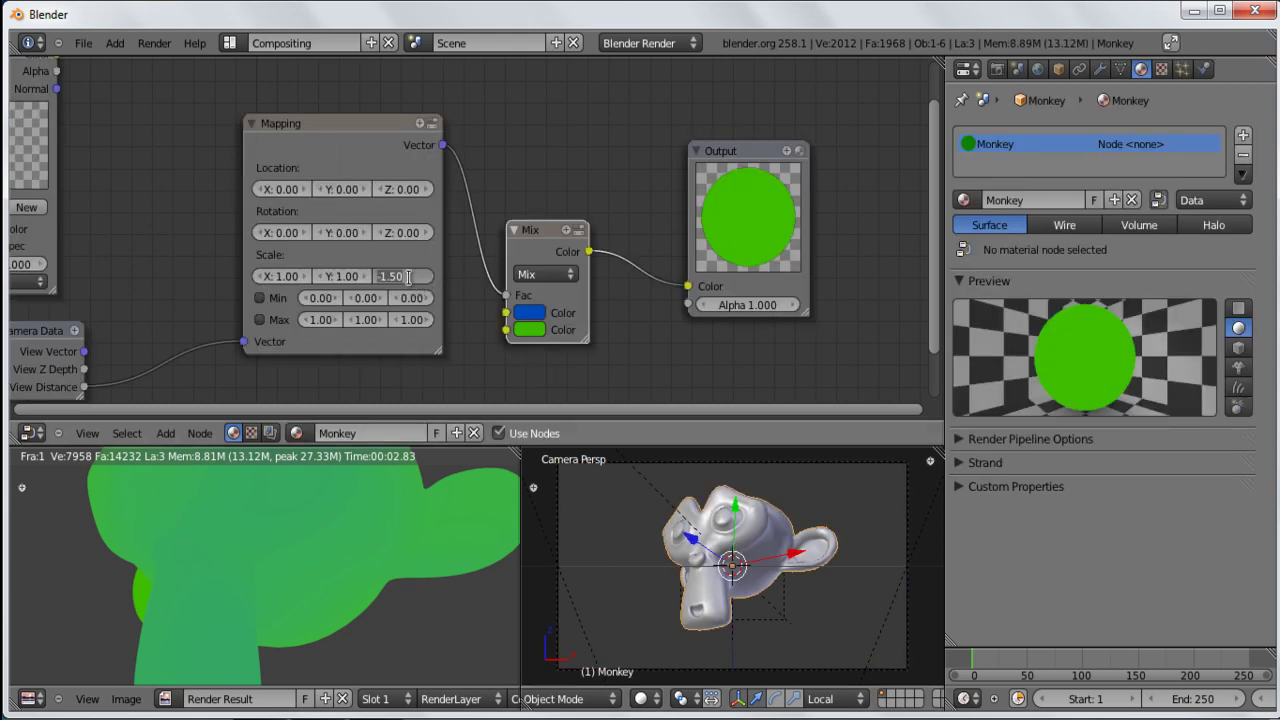
key(BackSpace)
key(BackSpace)
text(8)
key(Return)
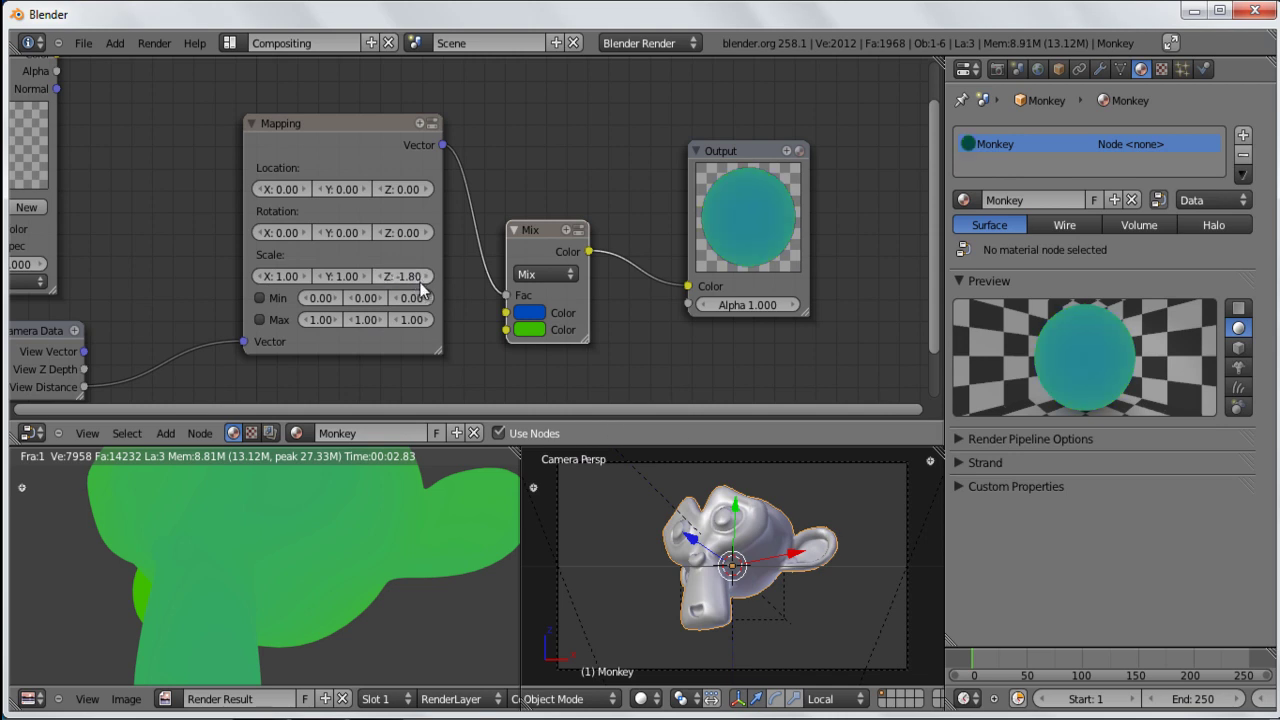
key(F12)
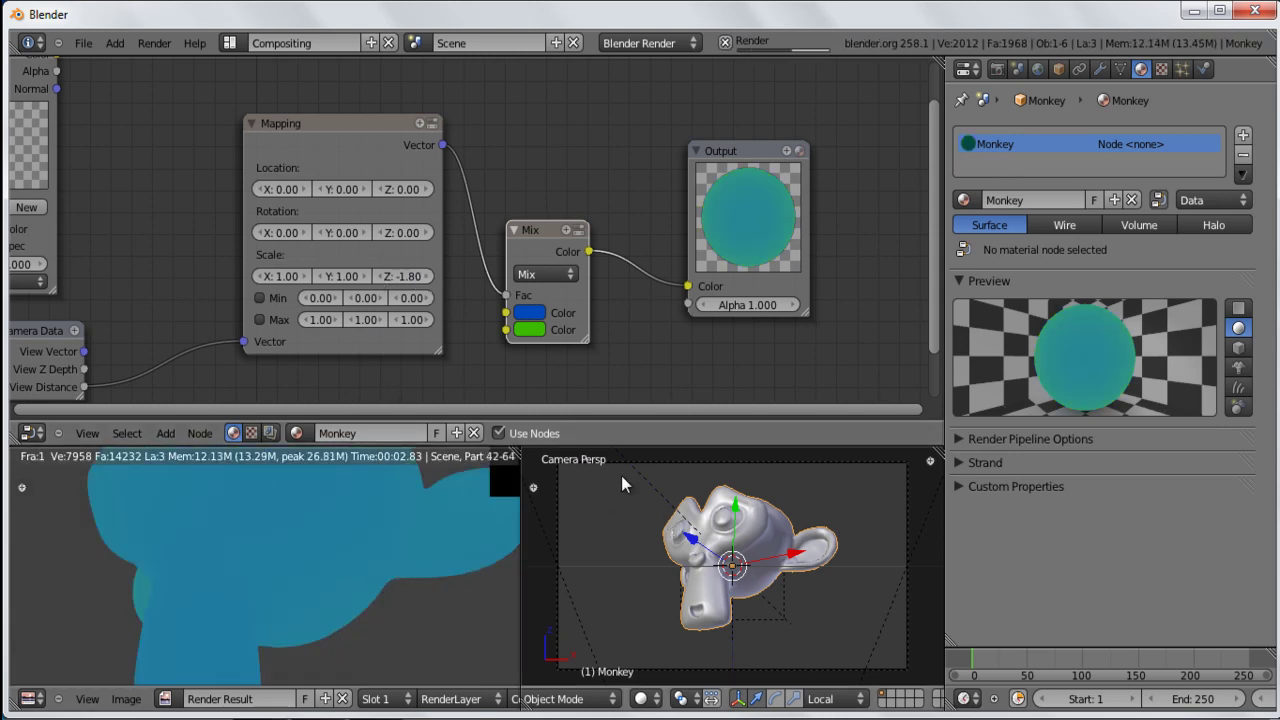
Step: Move the camera well back from the monkey along global Y and render the scene at that distance
right_click(628, 464)
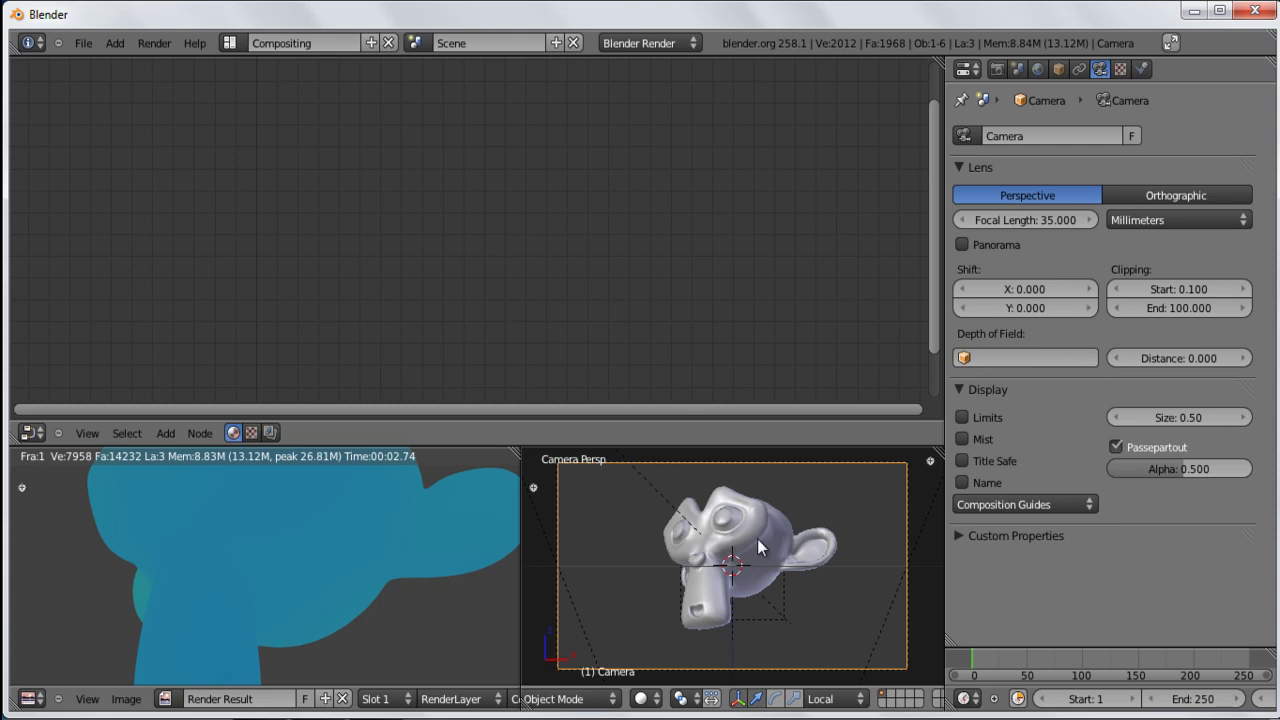
key(g)
key(y)
click(668, 487)
key(F12)
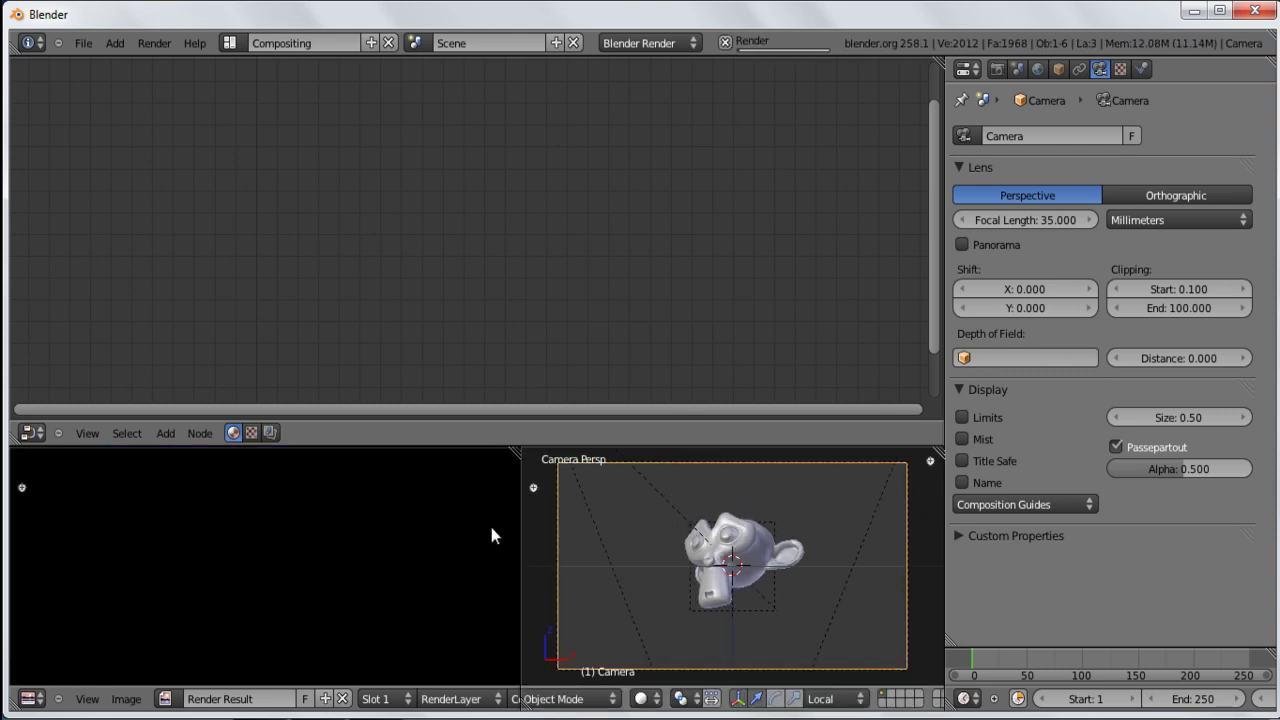
Step: Move the camera still farther away from the monkey along global Y
key(g)
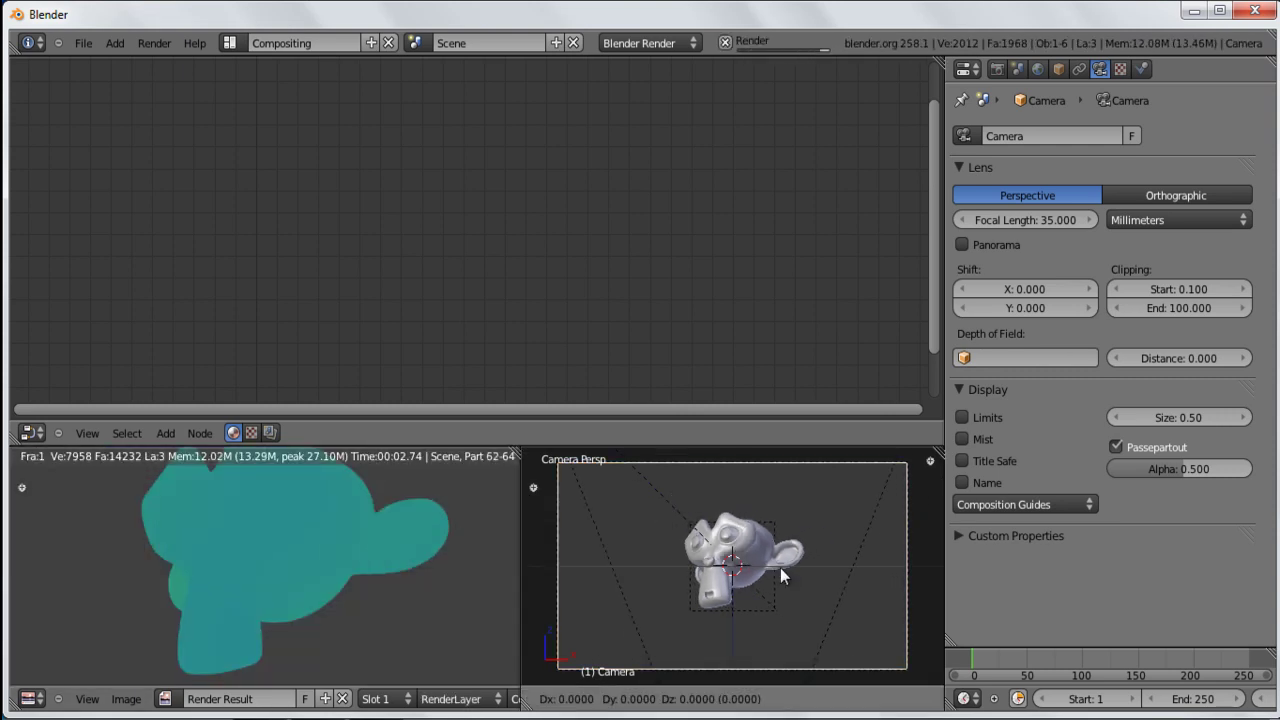
key(y)
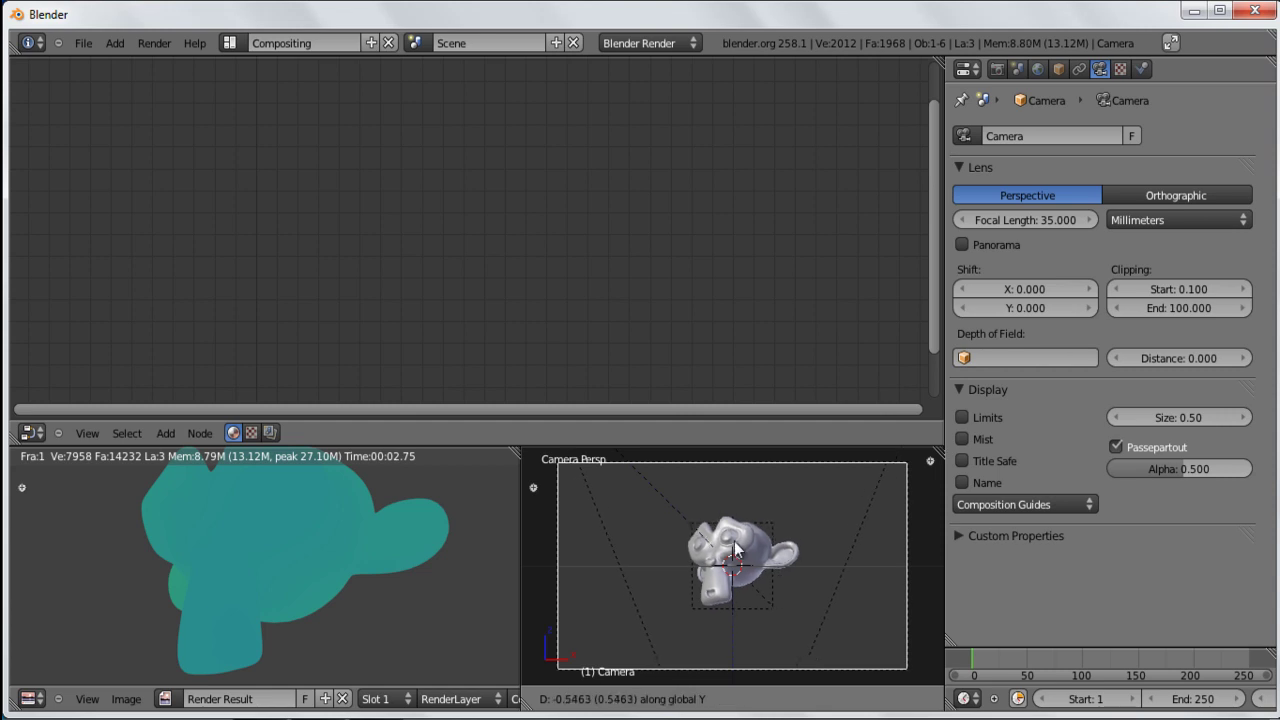
Step: Move the camera along global Y away from the monkey head and back closer to it, rendering at each distance
click(676, 502)
key(F12)
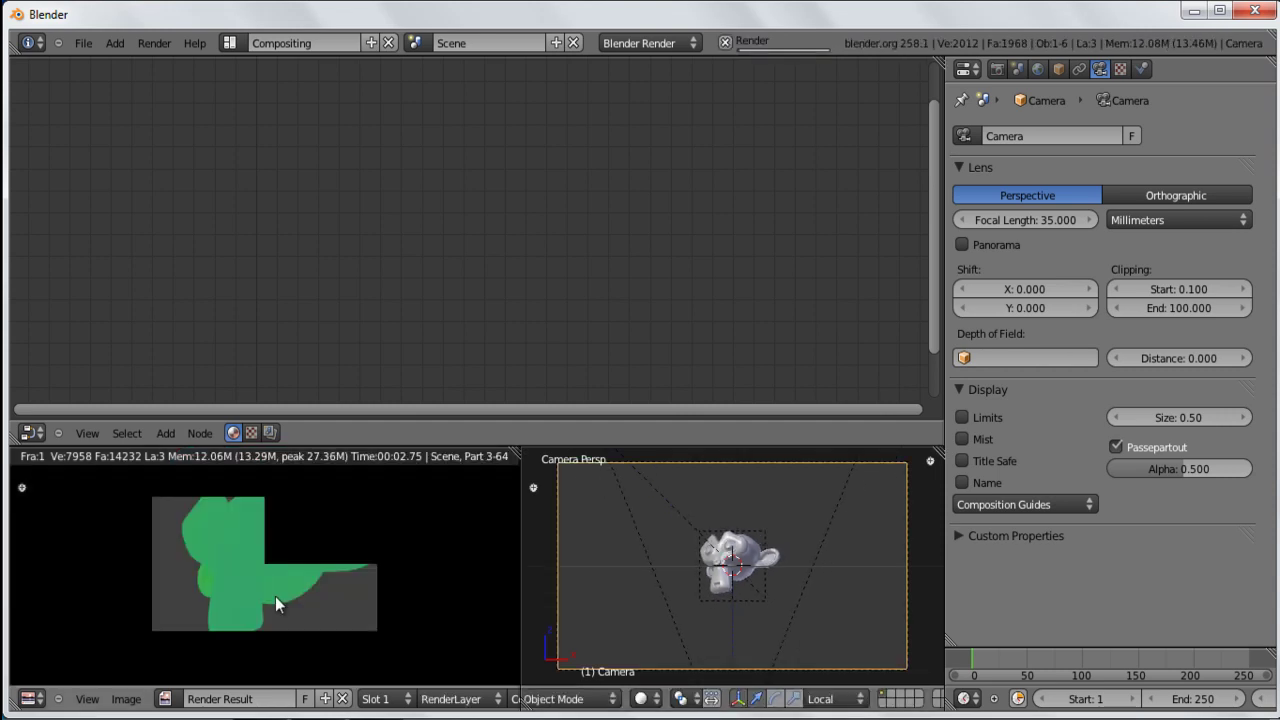
key(g)
key(y)
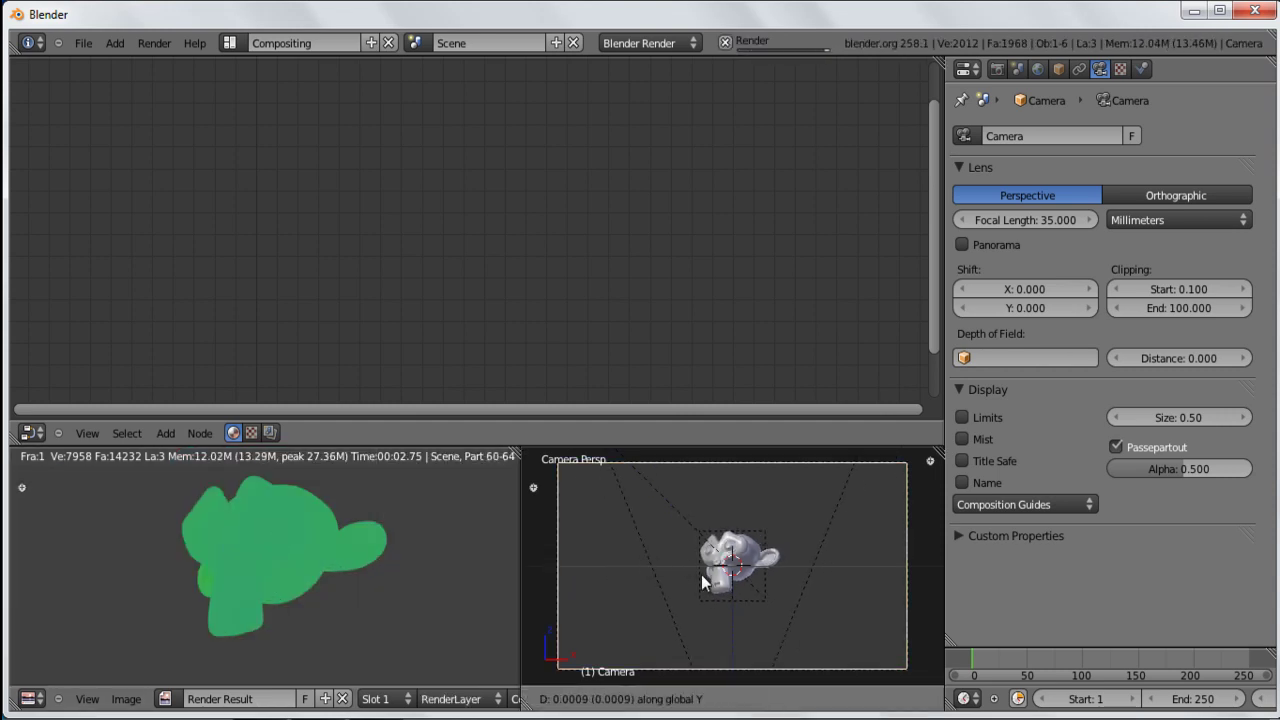
click(905, 646)
key(F12)
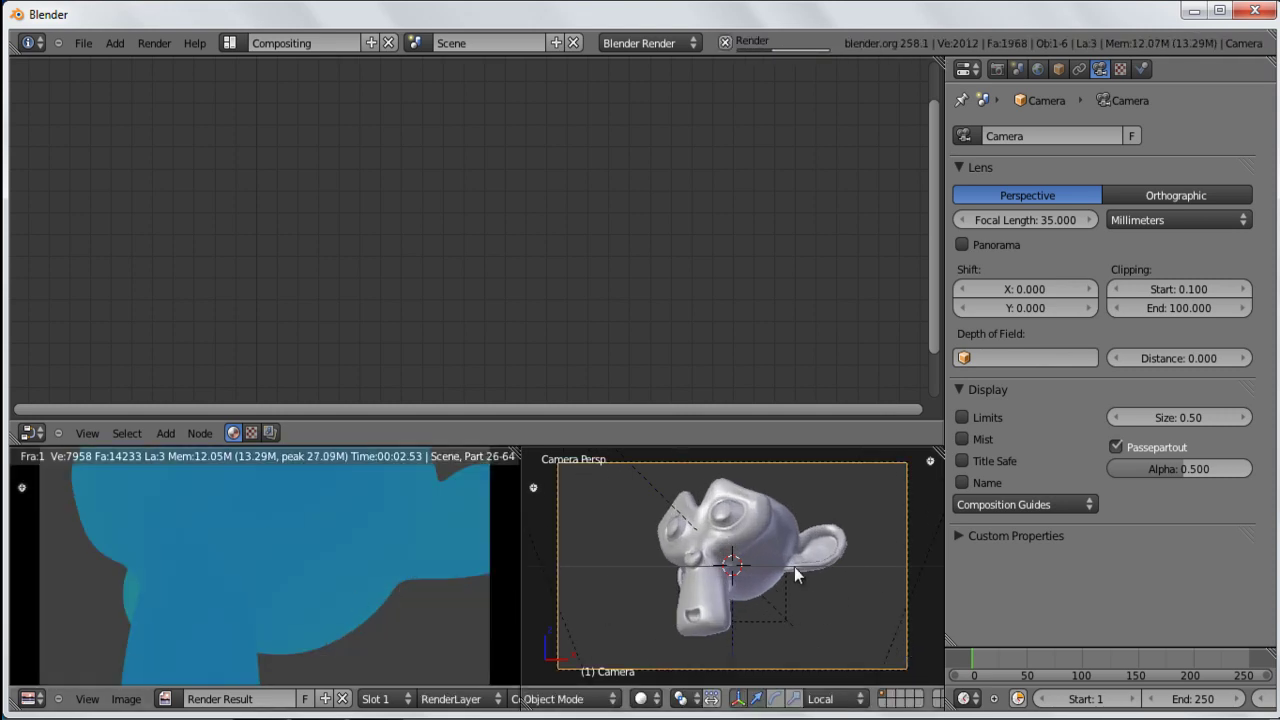
Step: Select the monkey head and move its Camera Data and Mapping nodes farther from the Mix node
right_click(783, 510)
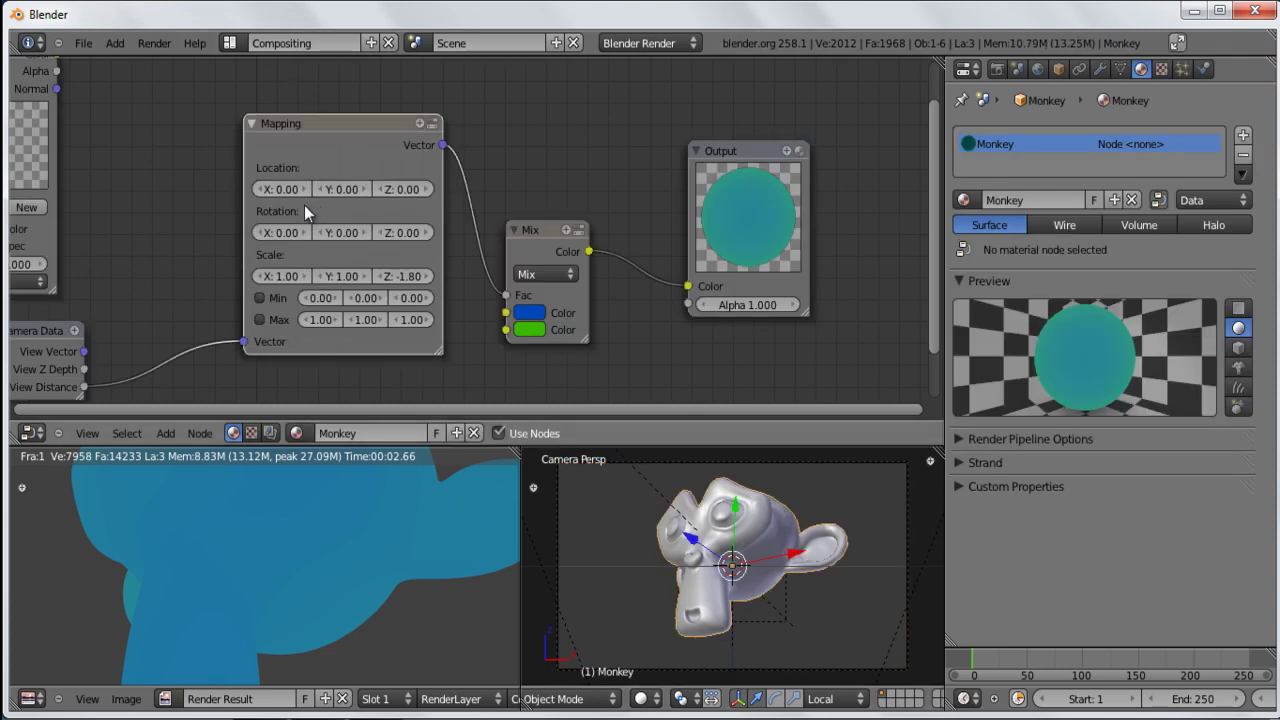
scroll(350, 222, down, 1)
scroll(400, 212, down, 1)
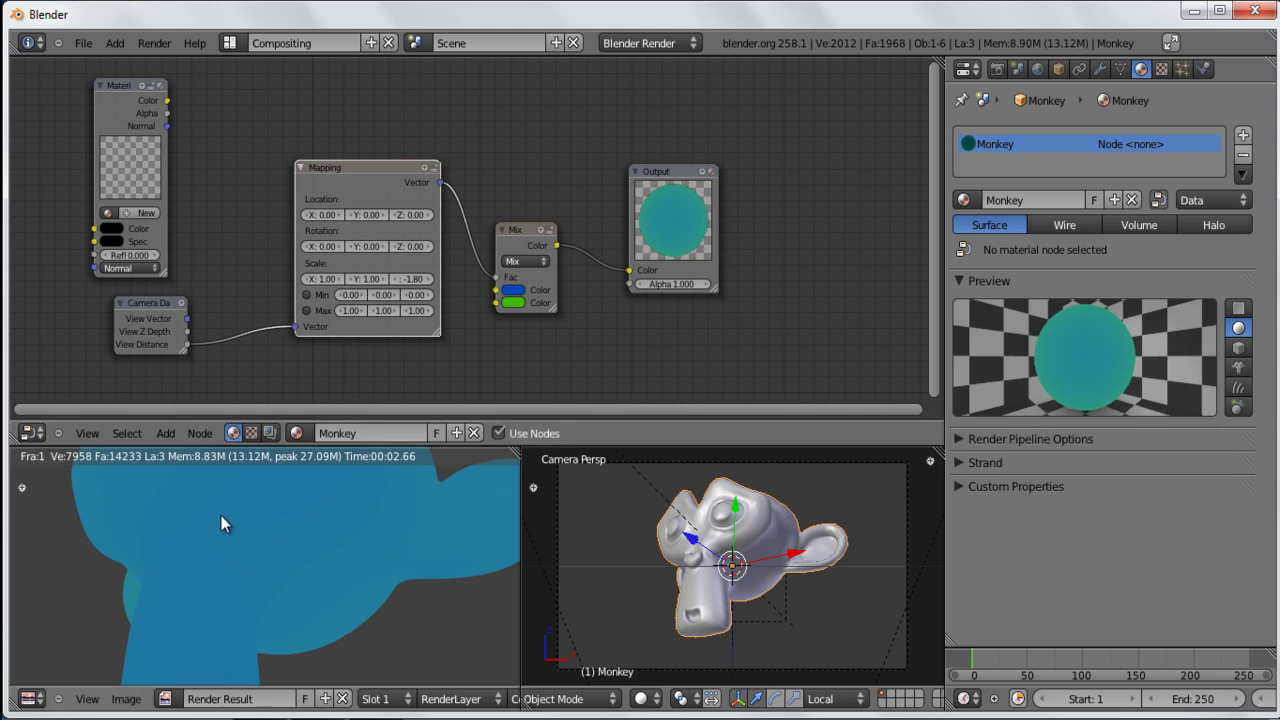
drag(151, 301, 77, 306)
click(353, 168)
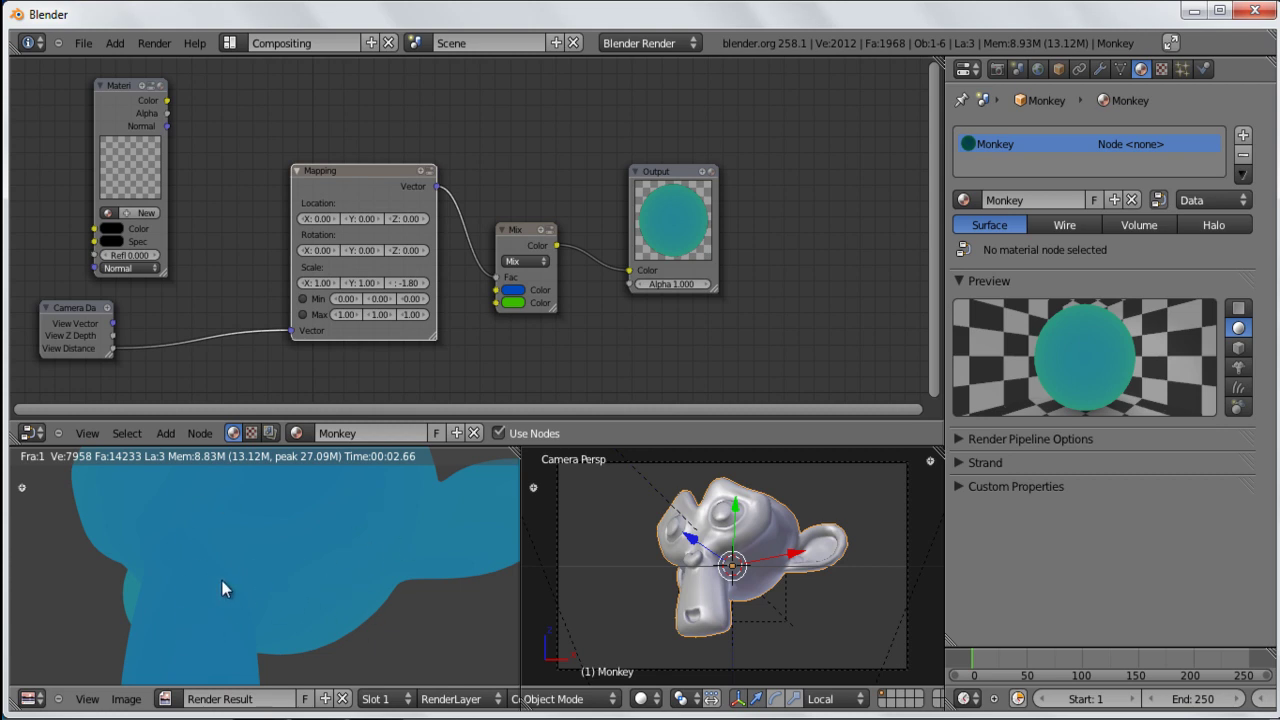
drag(329, 194, 301, 215)
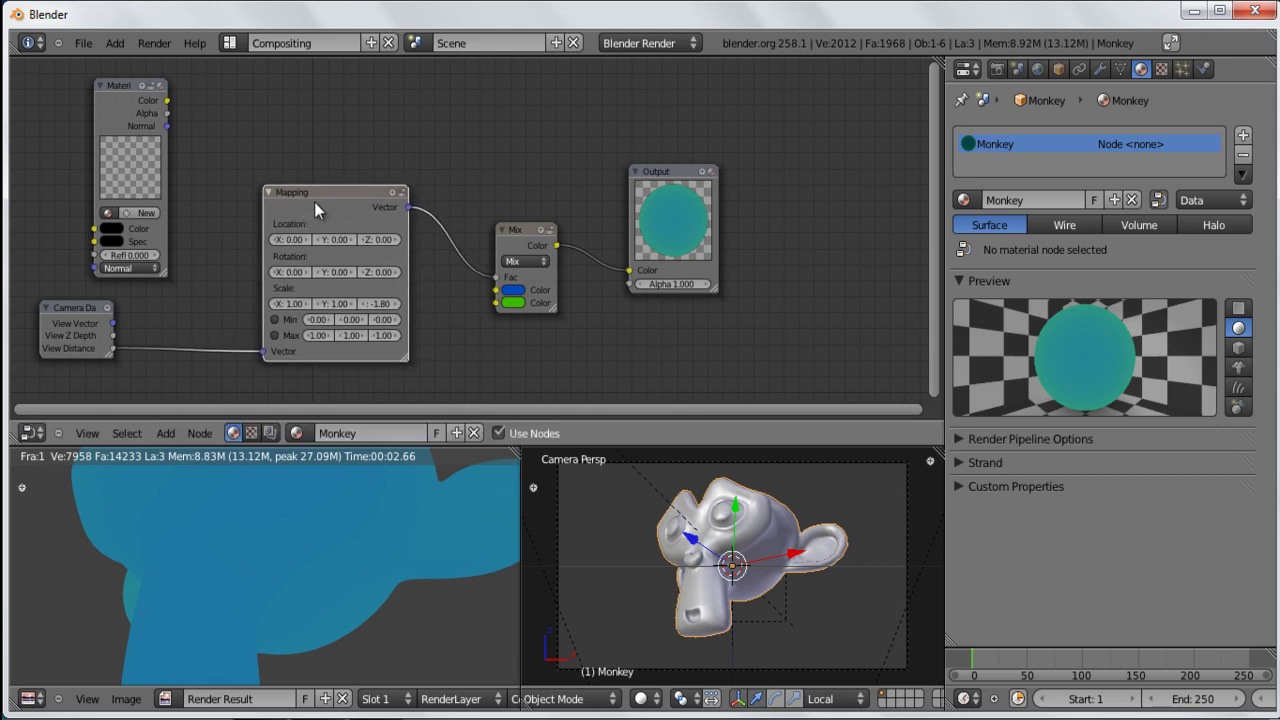
Step: Move the Output node farther to the right and shift the Mix node slightly up toward it
click(540, 230)
drag(666, 171, 705, 165)
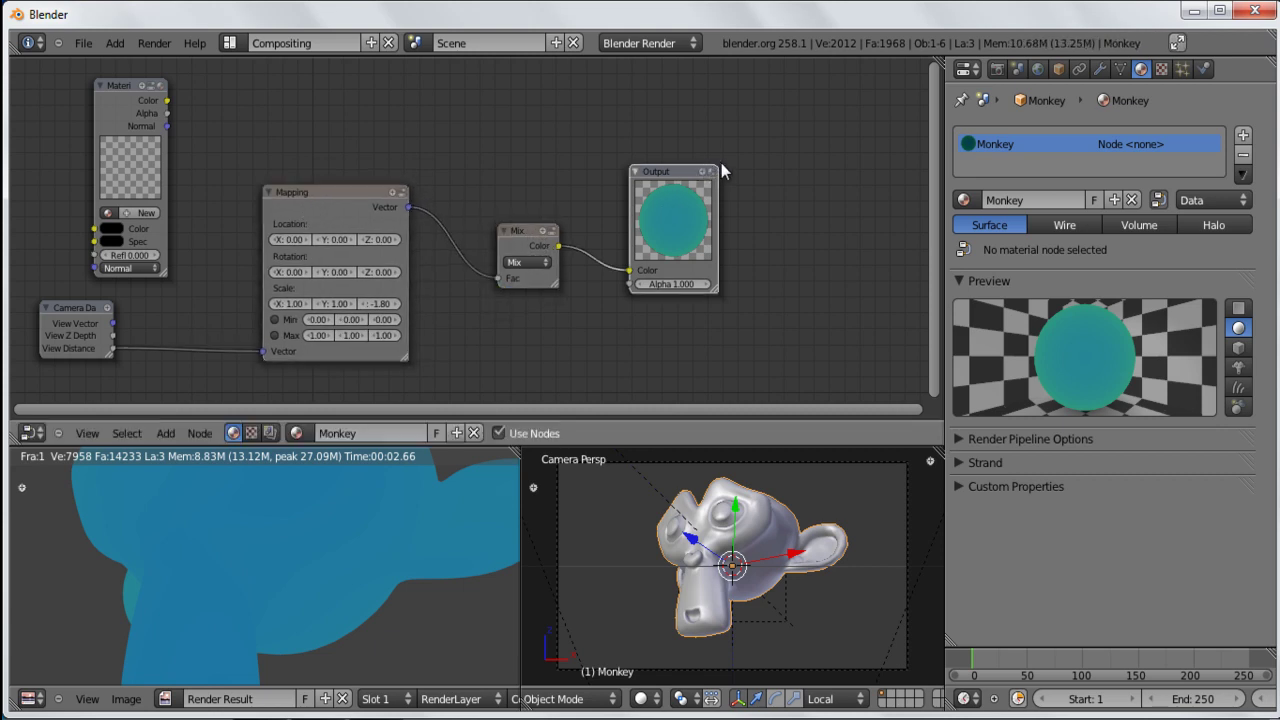
click(541, 232)
mouse_move(538, 236)
mouse_down()
mouse_move(380, 222)
mouse_move(559, 223)
mouse_move(546, 215)
mouse_up()
click(369, 281)
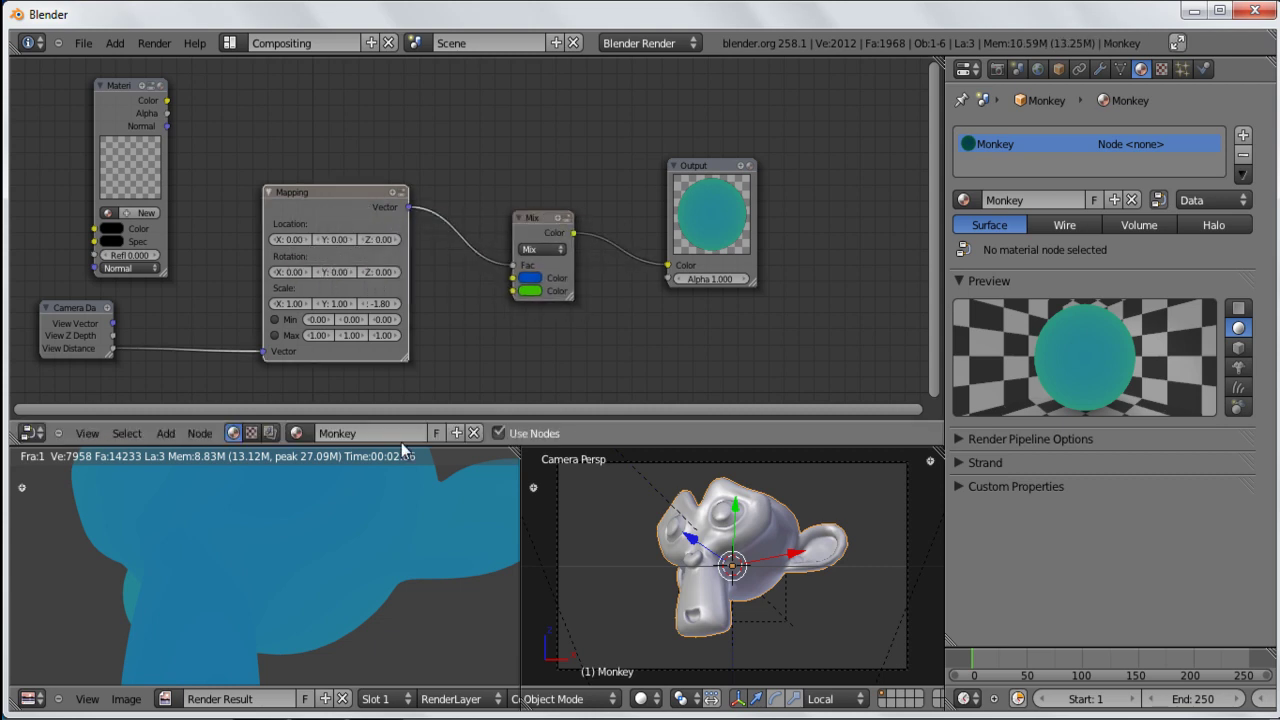
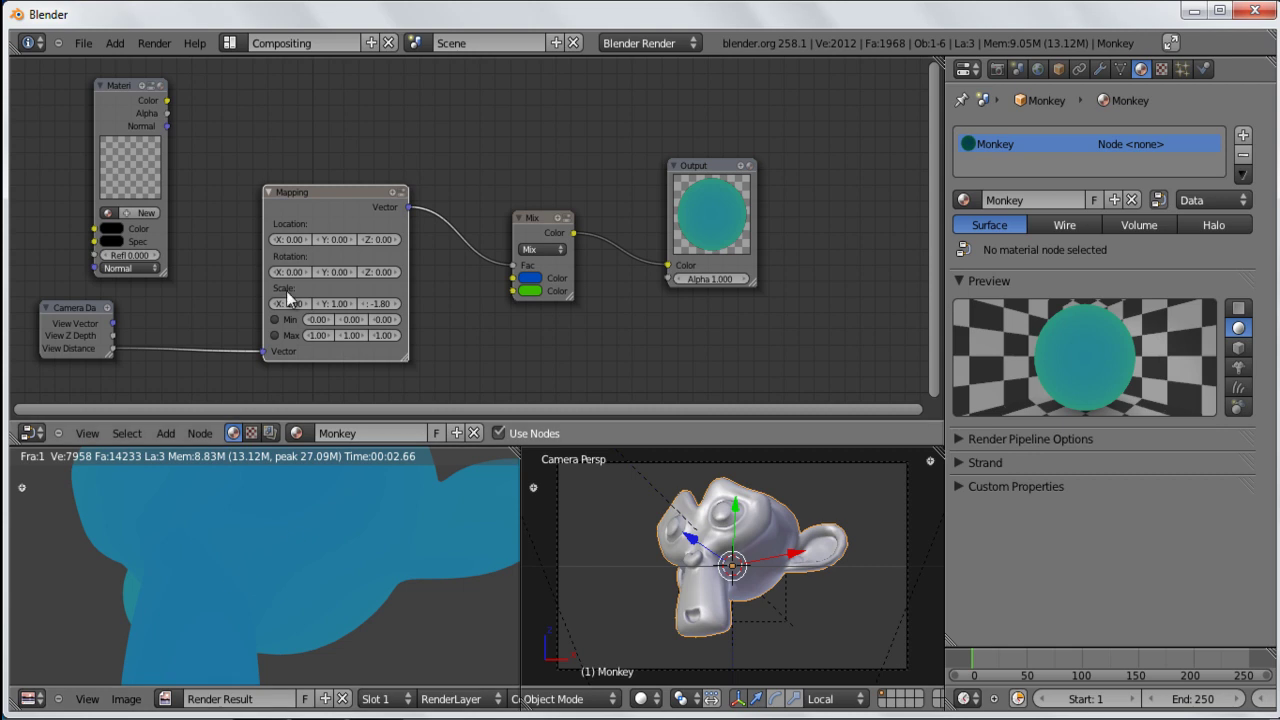
drag(323, 197, 322, 205)
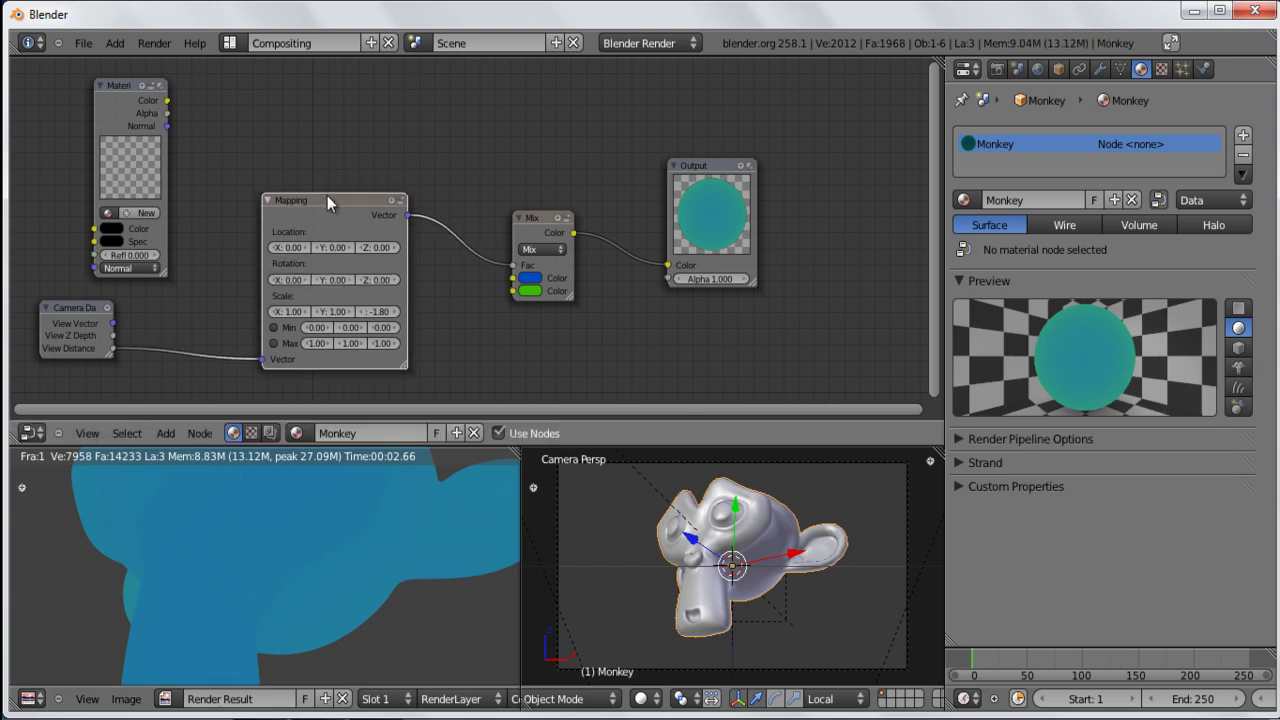
drag(542, 220, 539, 216)
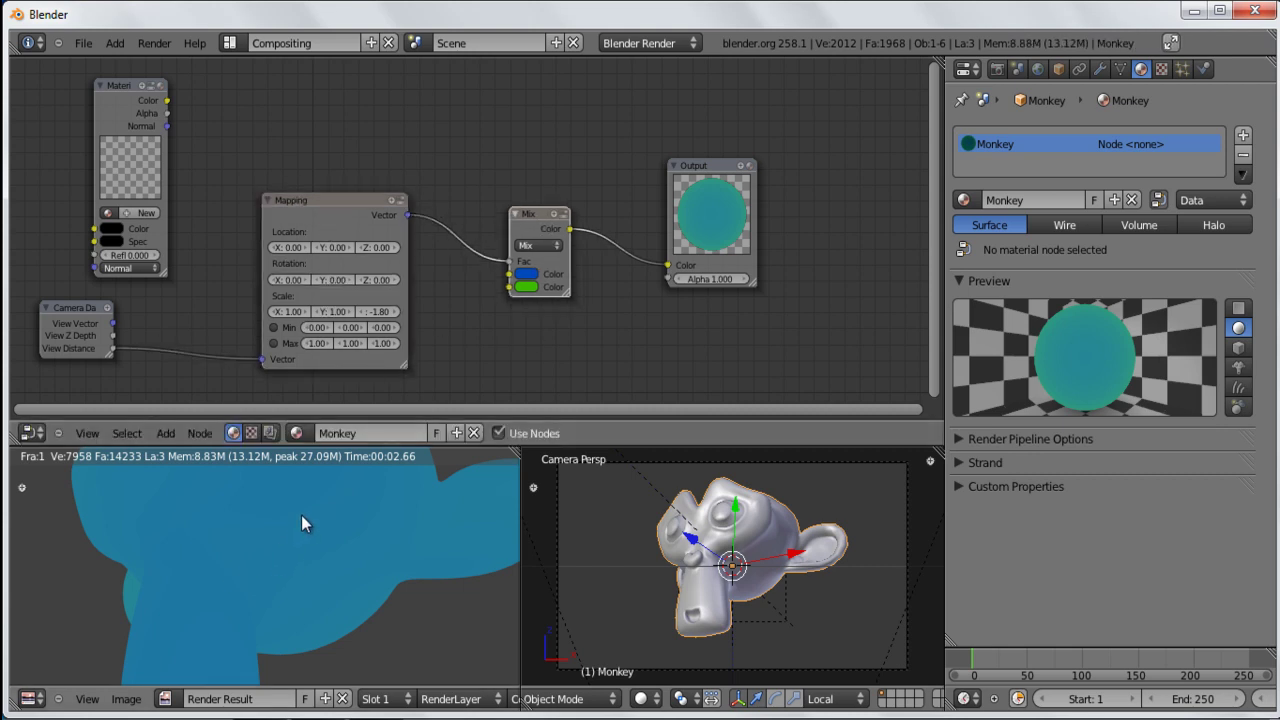
drag(314, 203, 313, 207)
click(545, 225)
drag(545, 225, 546, 227)
Step: Delete the unconnected Material node from the monkey's node tree
click(128, 87)
drag(133, 82, 129, 86)
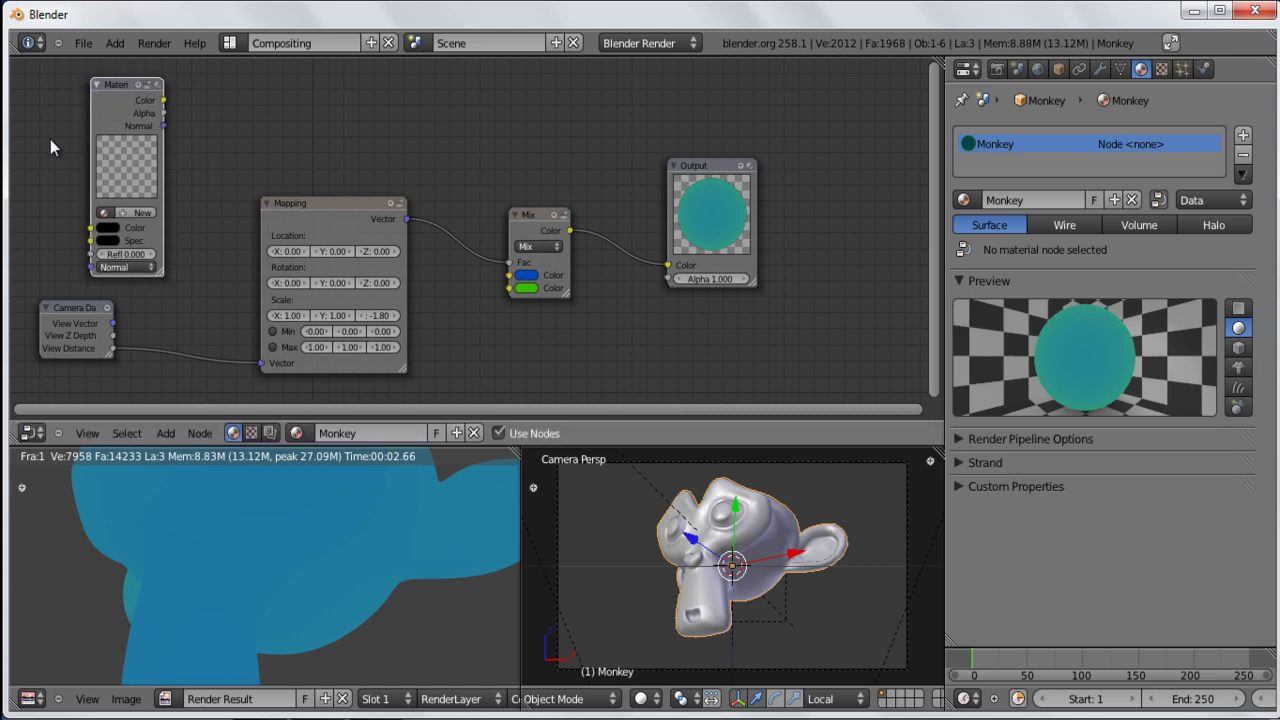
drag(112, 86, 114, 86)
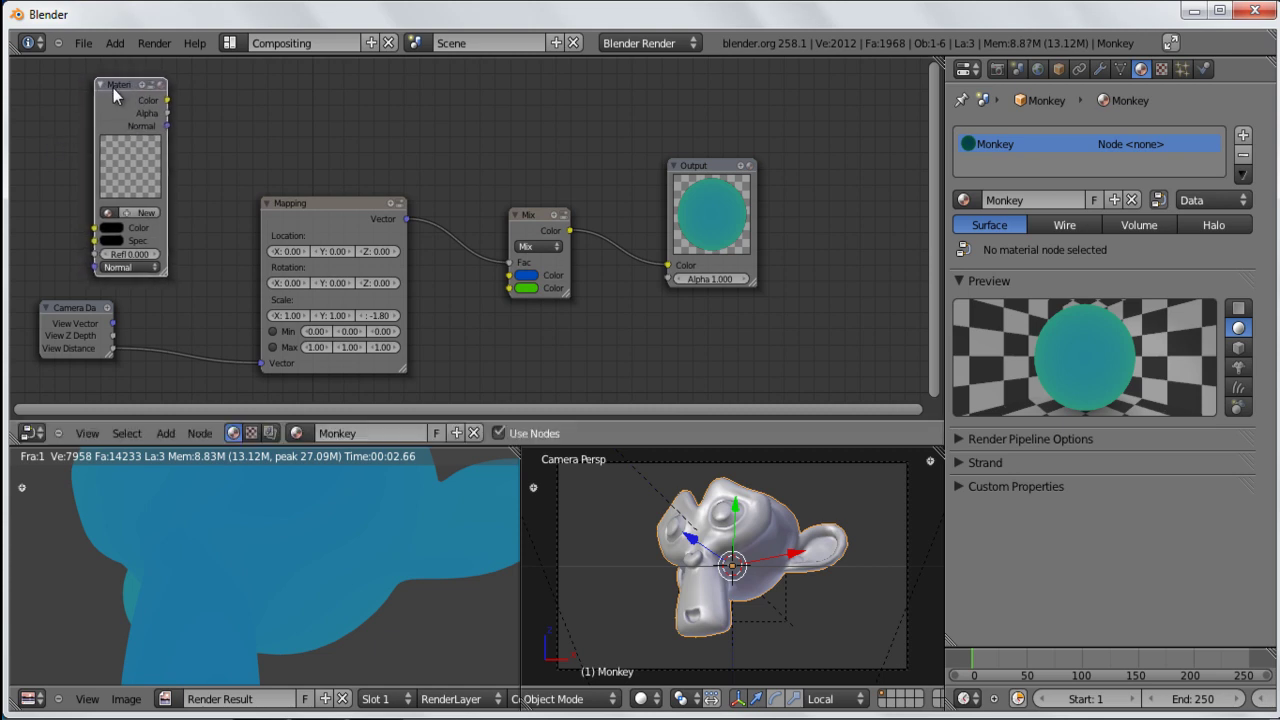
key(x)
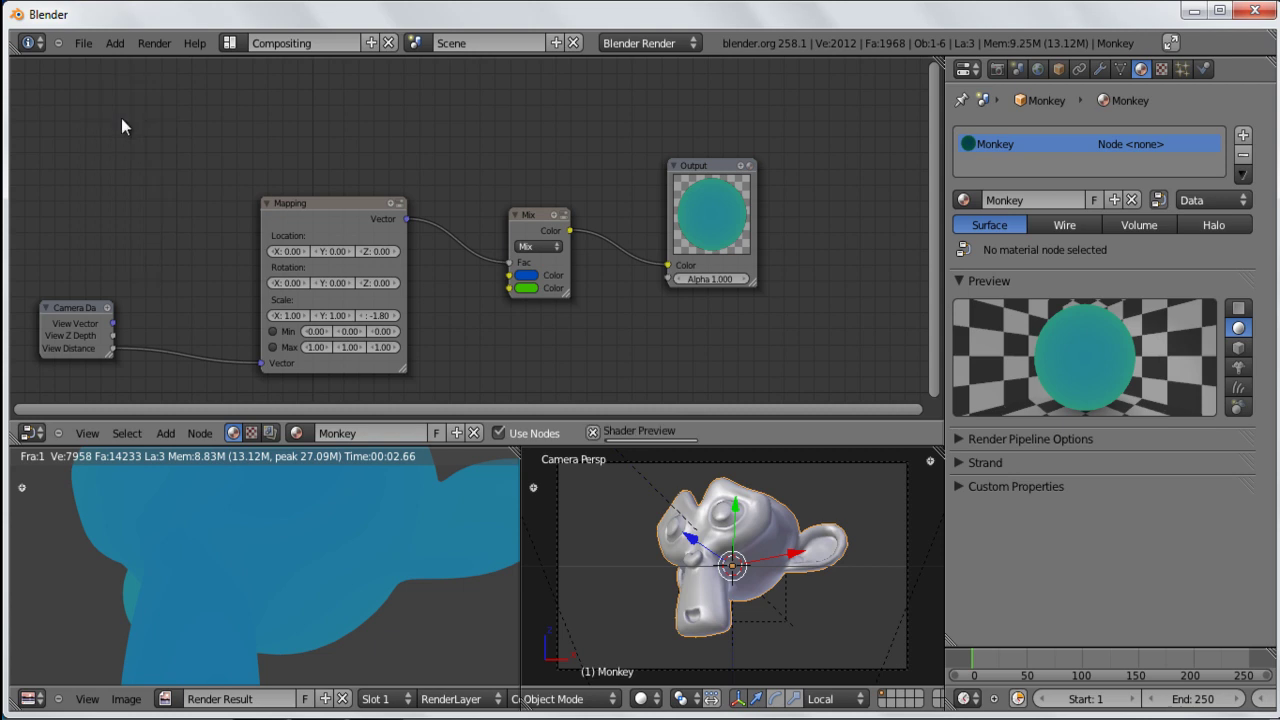
Step: Add an Extended Material input node beside the Mapping node and assign the existing Material to it
key(shift+a)
mouse_move(251, 141)
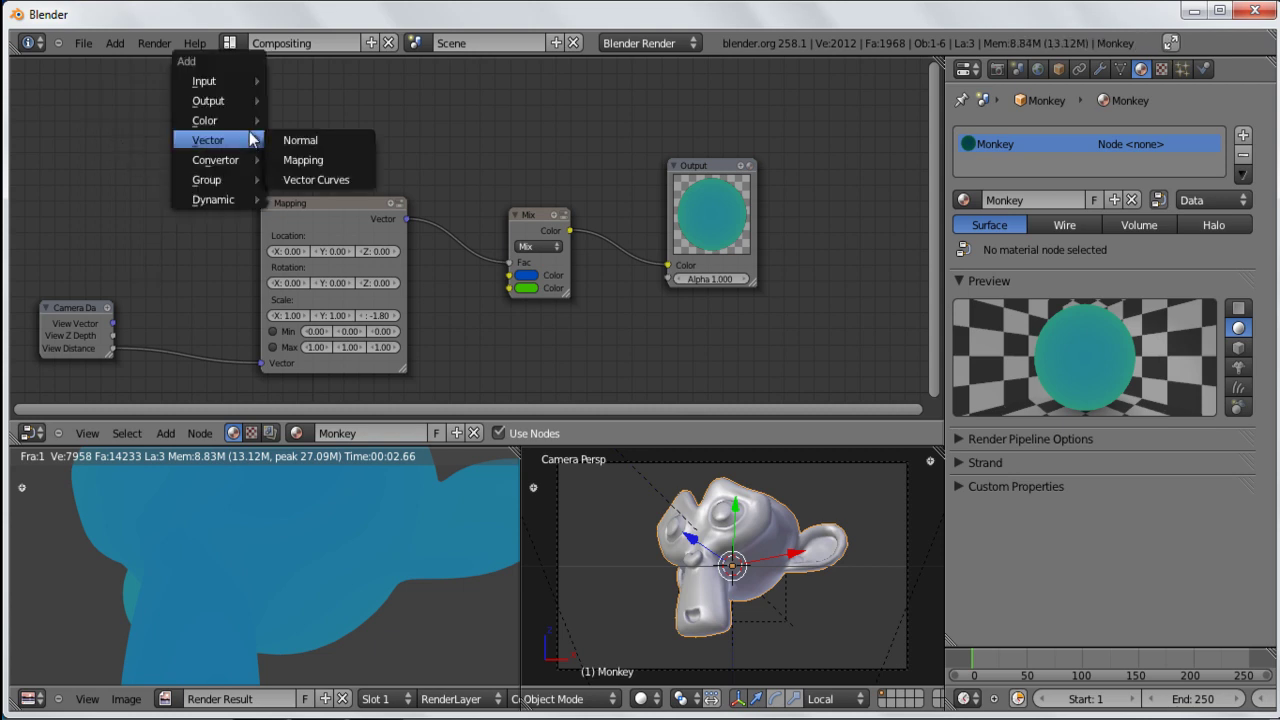
mouse_move(232, 100)
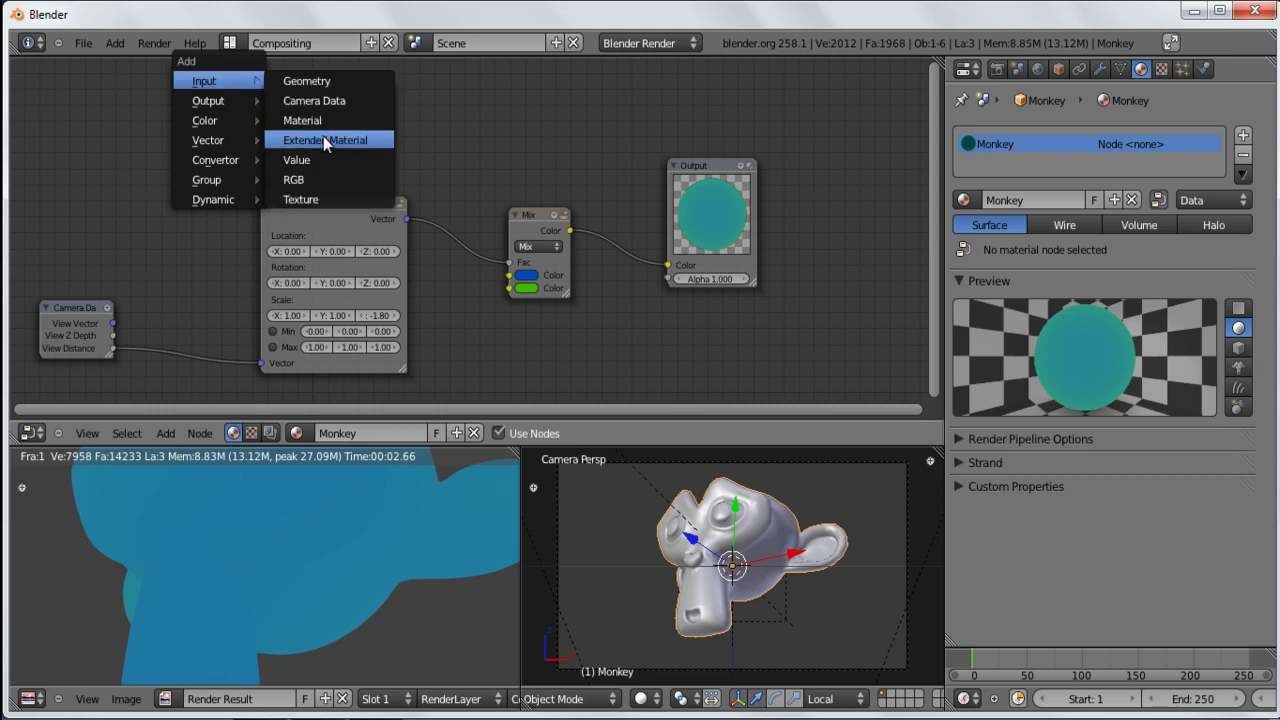
click(323, 140)
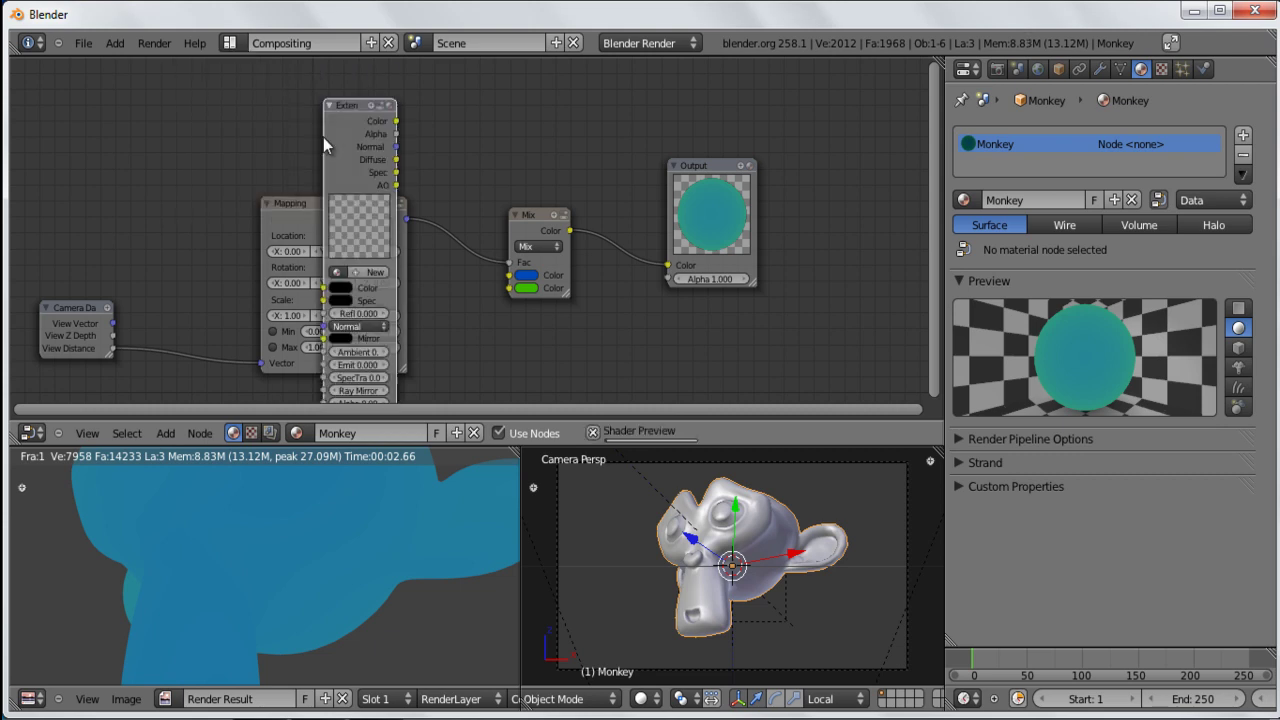
click(166, 47)
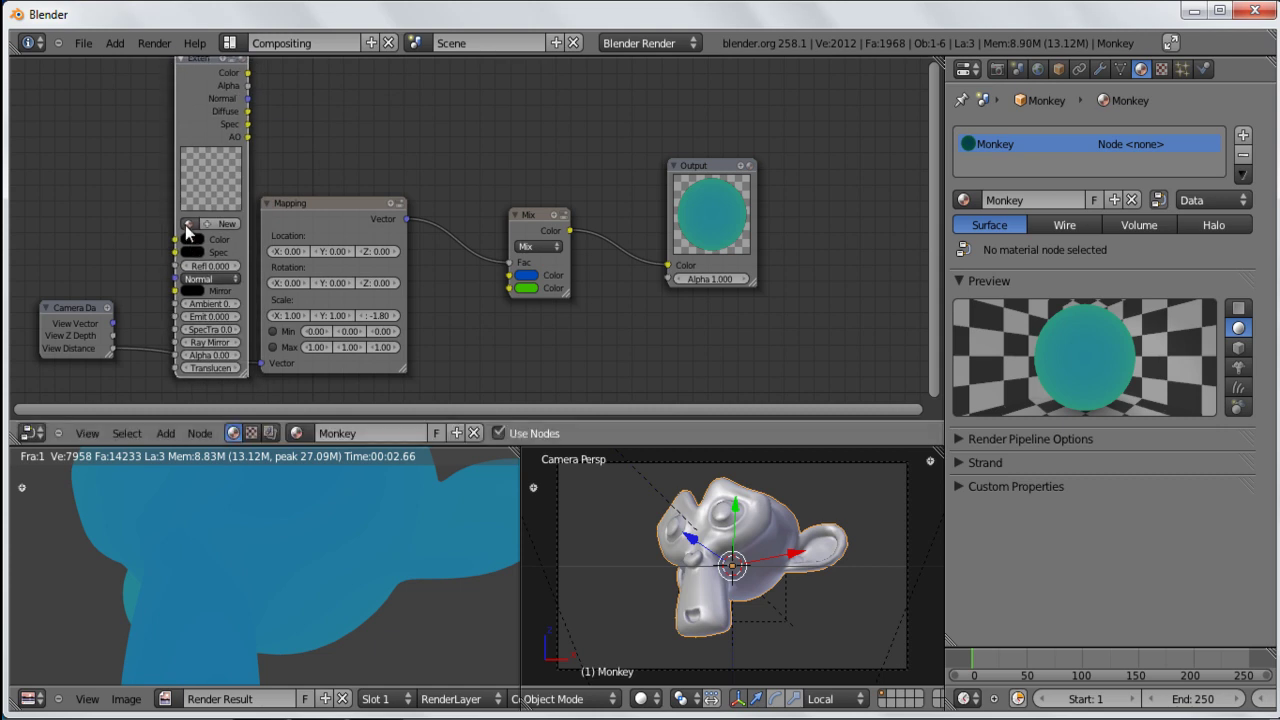
click(187, 225)
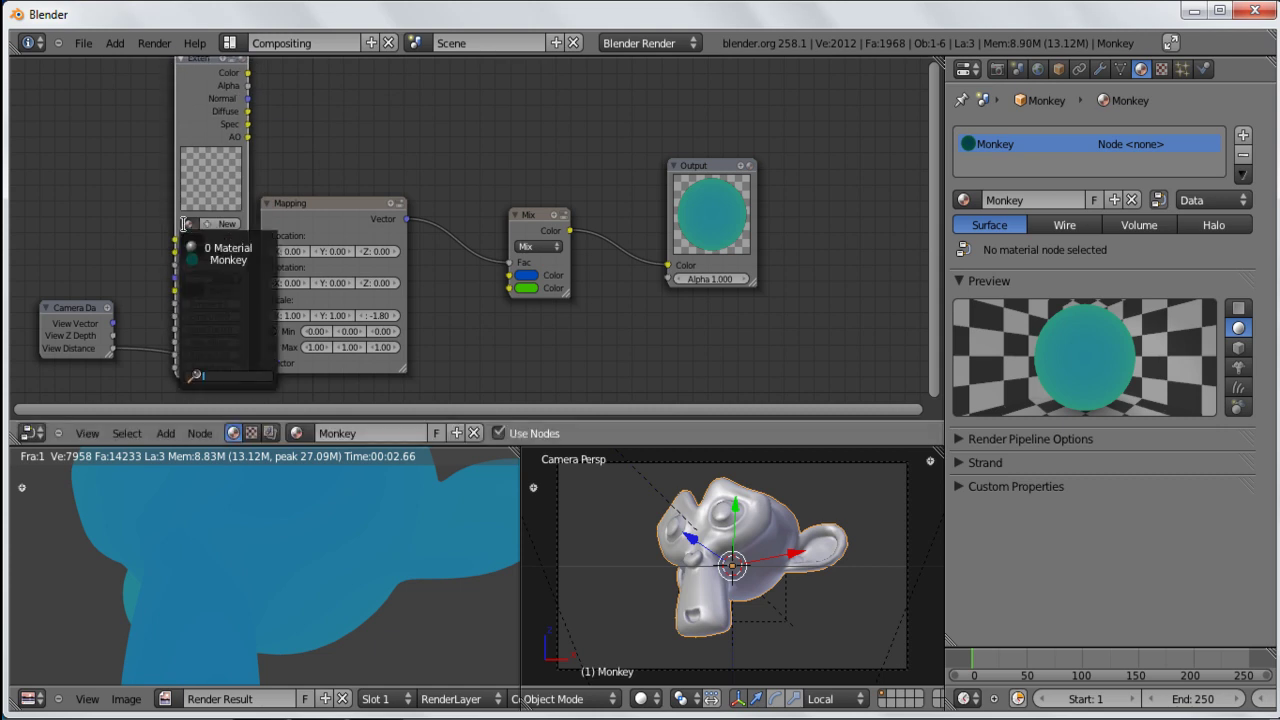
click(240, 247)
Step: Rename the Extended Material node's material as Diffuse
key(Home)
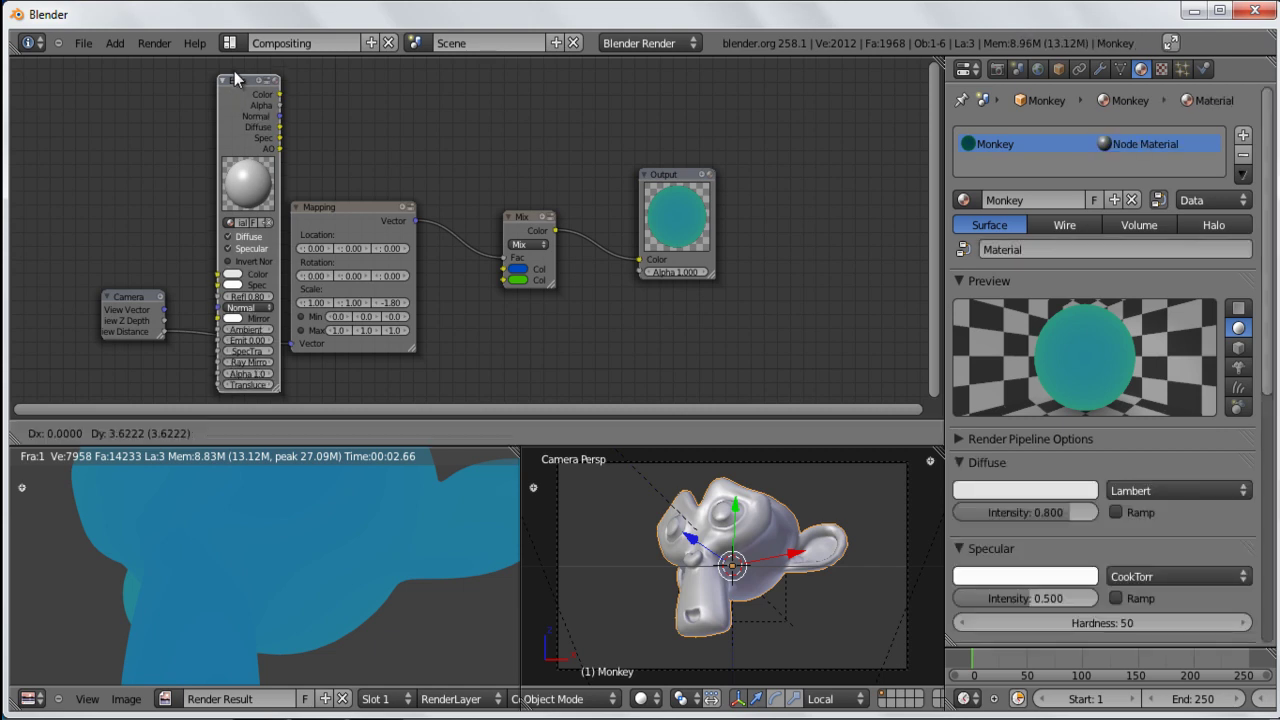
scroll(209, 197, up, 3)
scroll(246, 313, up, 2)
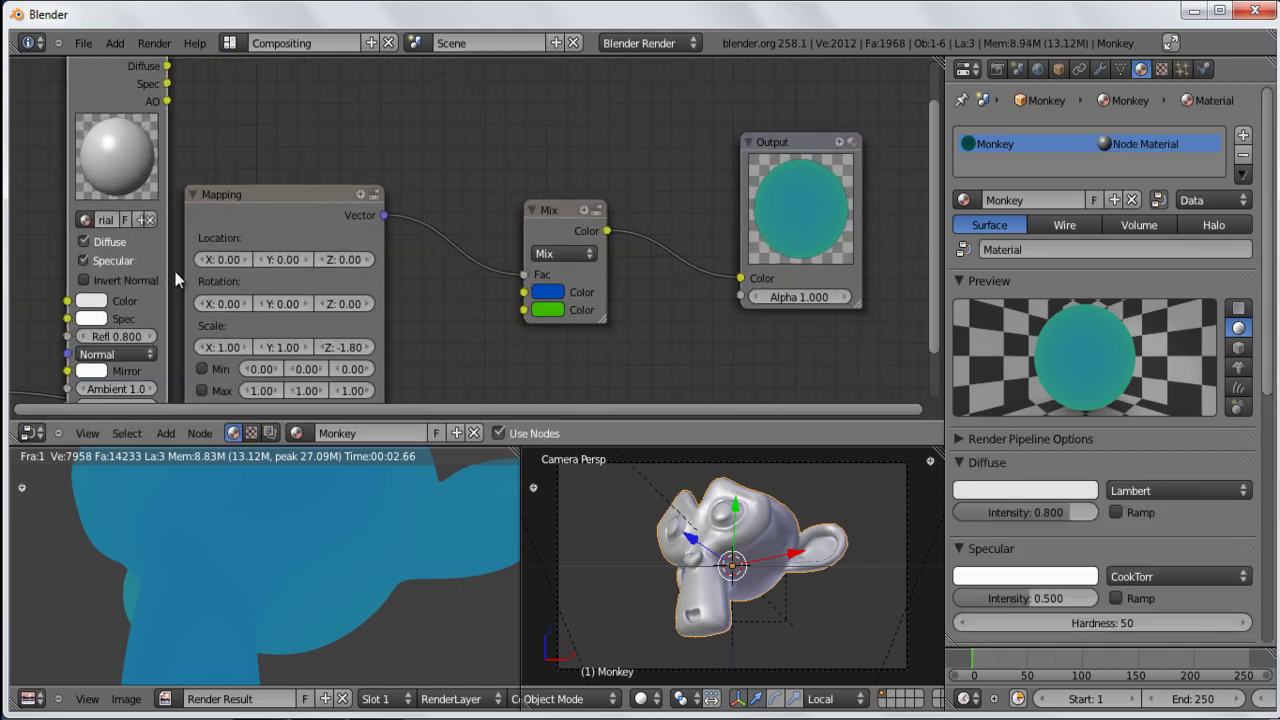
click(1066, 252)
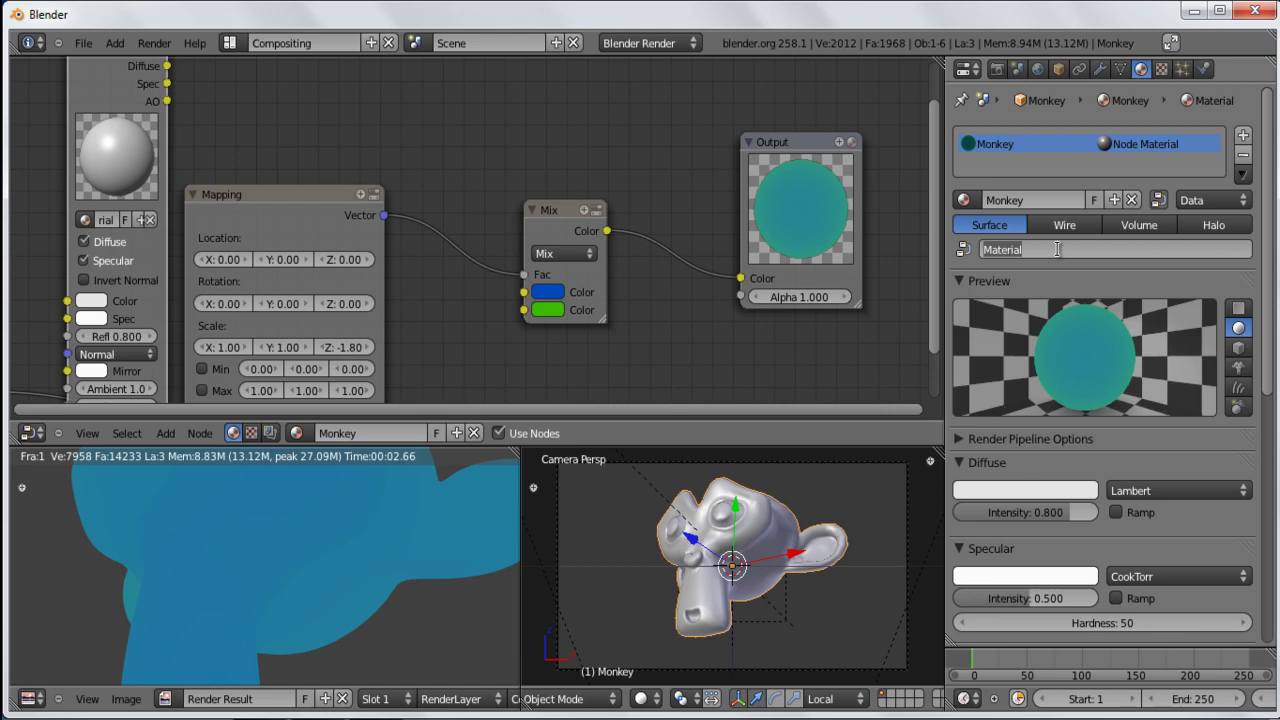
text(Diffuse)
key(Return)
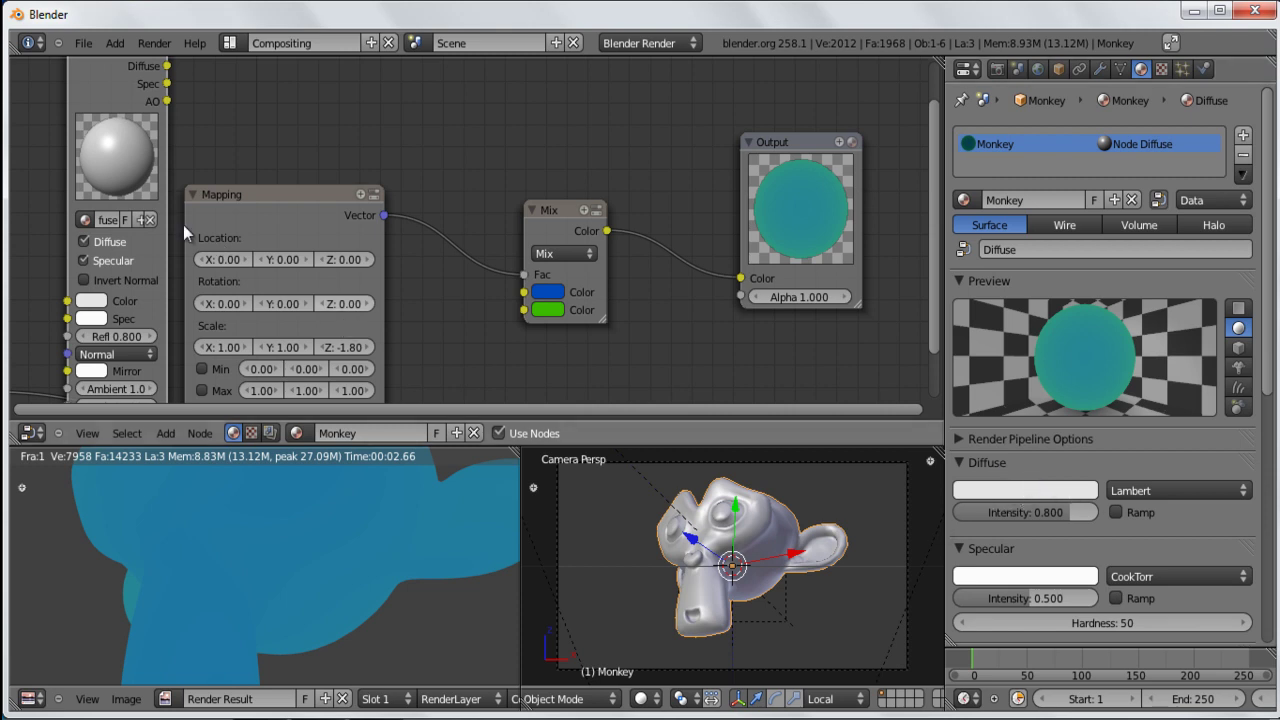
Step: Set the Diffuse material's diffuse color to pure white with R, G and B at 1.000
scroll(220, 241, down, 1)
click(1018, 486)
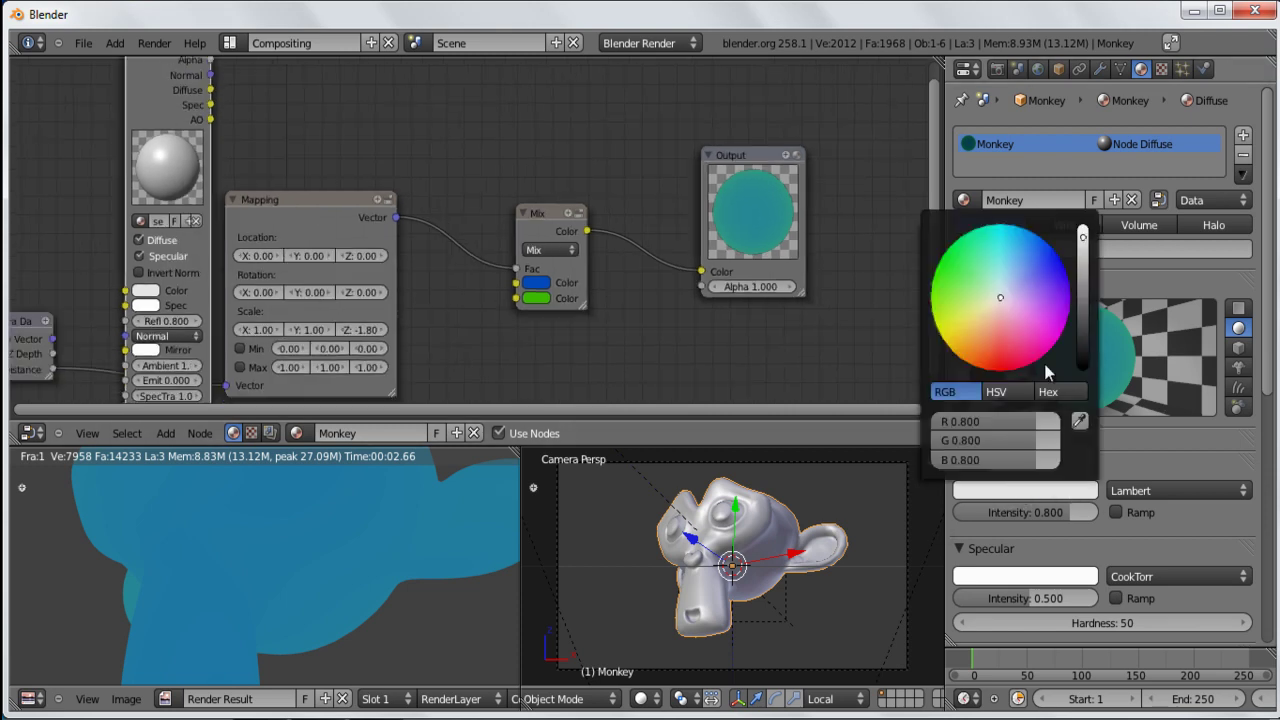
click(1002, 369)
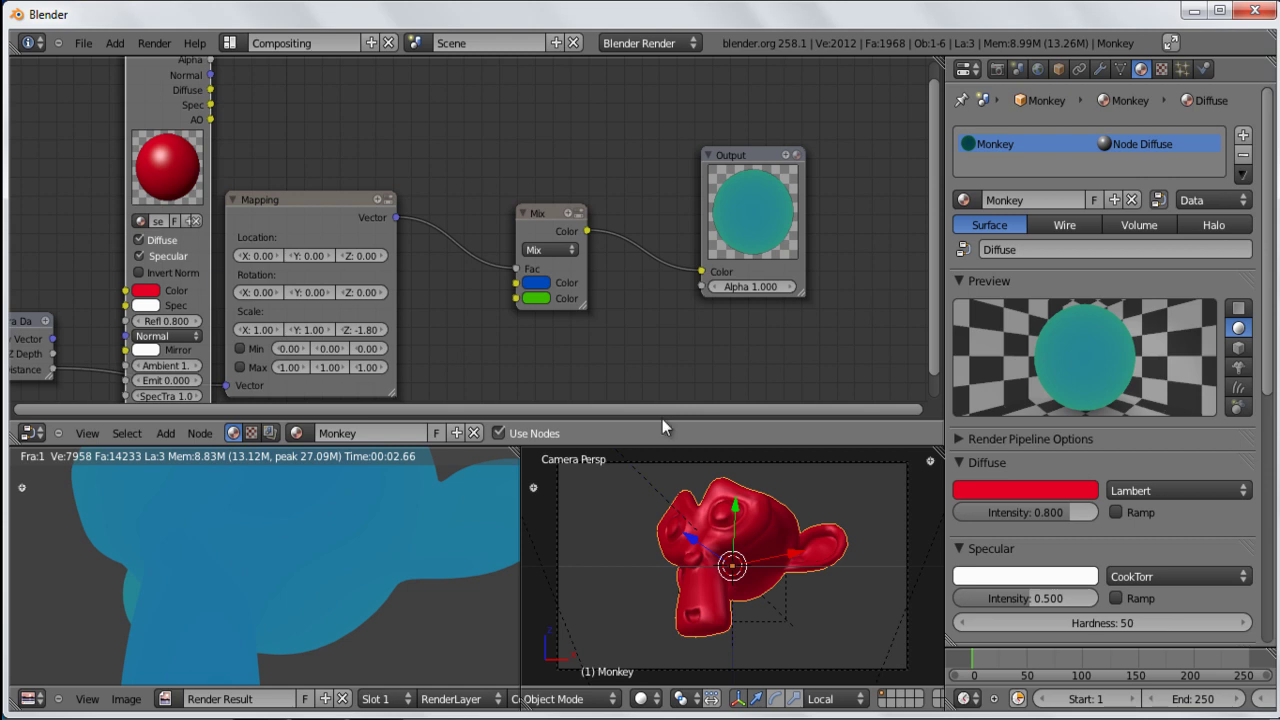
click(1003, 490)
drag(951, 438, 1050, 438)
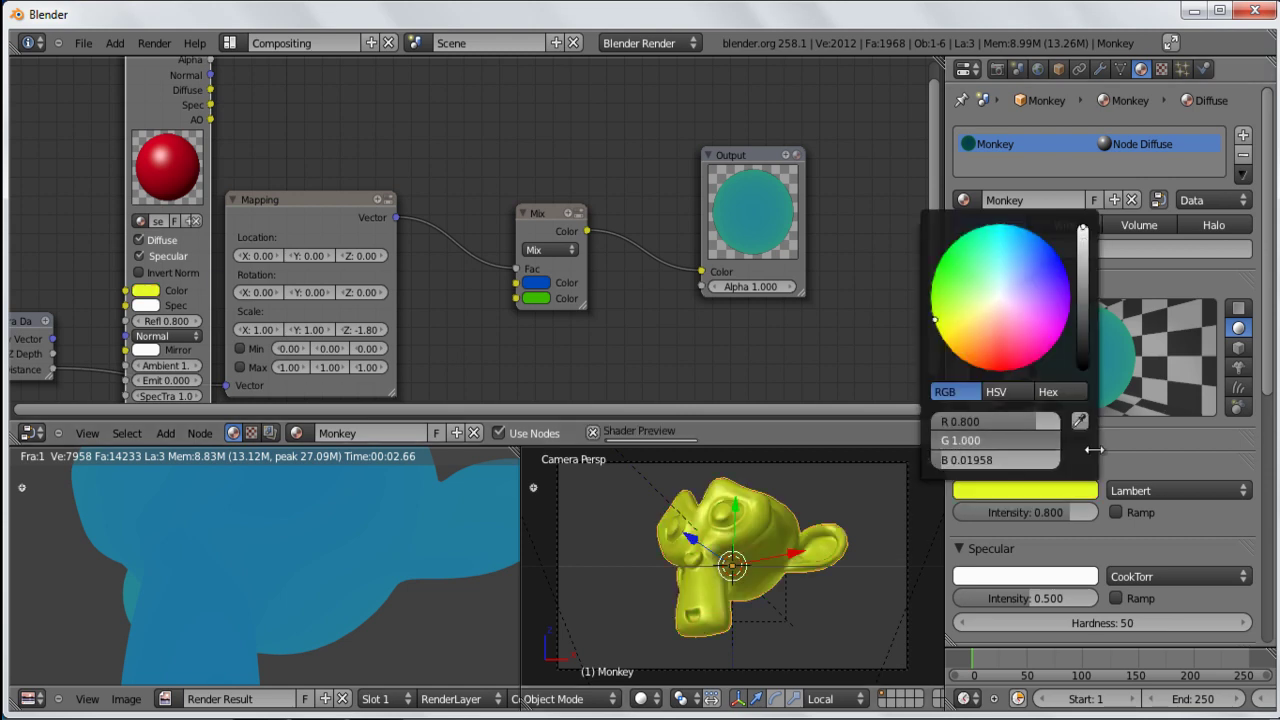
drag(945, 460, 1262, 464)
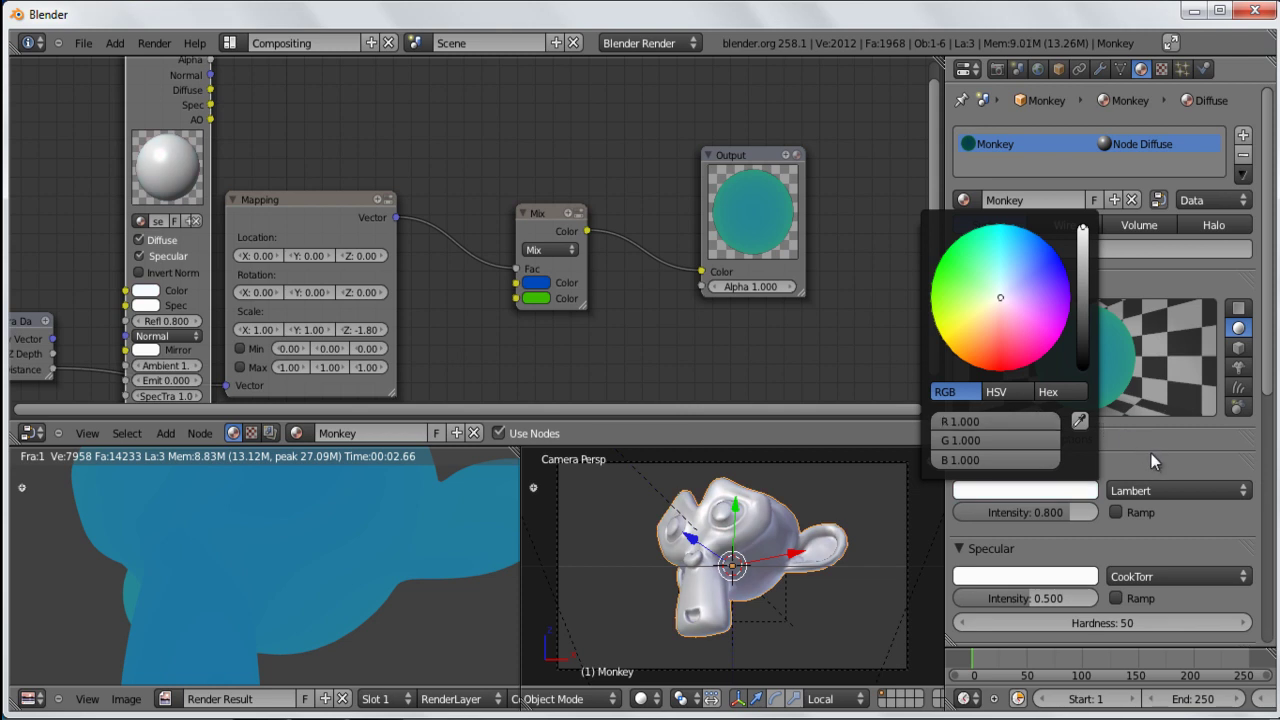
Step: Move the Extended Material, Mapping and Camera Data nodes upward in the node tree
scroll(224, 152, down, 1)
scroll(224, 150, down, 4)
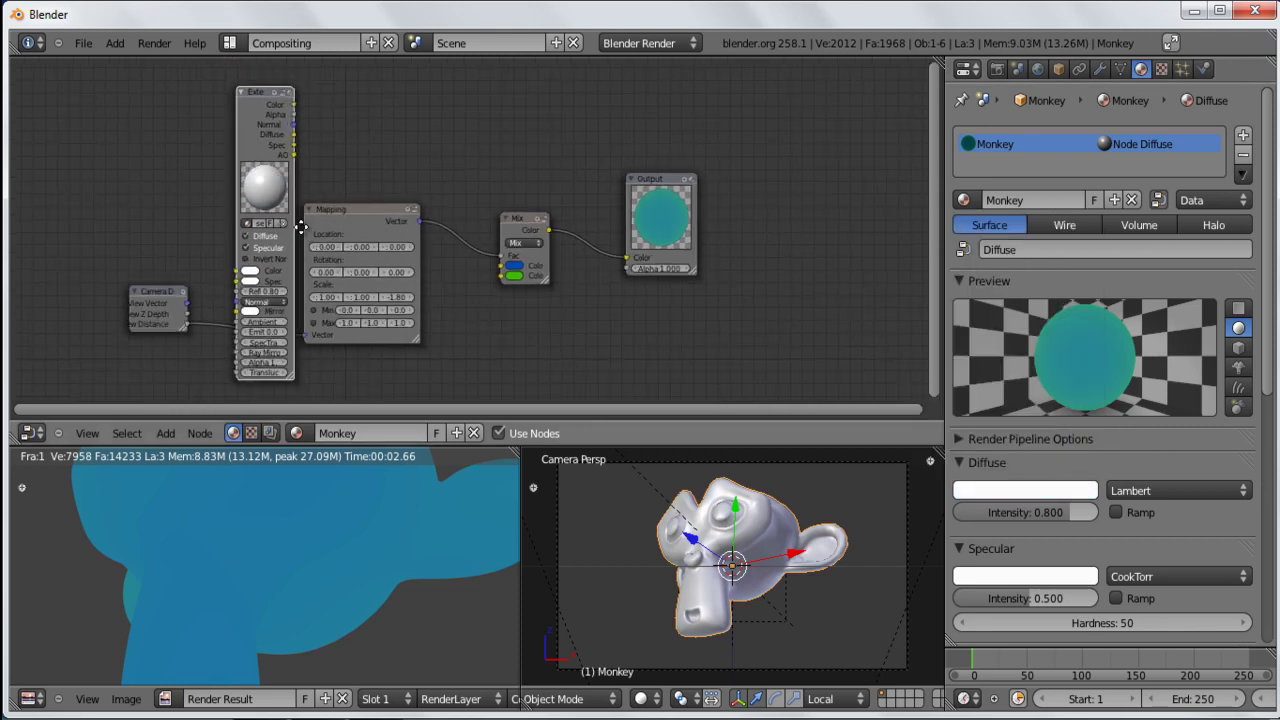
middle_drag(301, 221, 321, 322)
drag(276, 184, 269, 61)
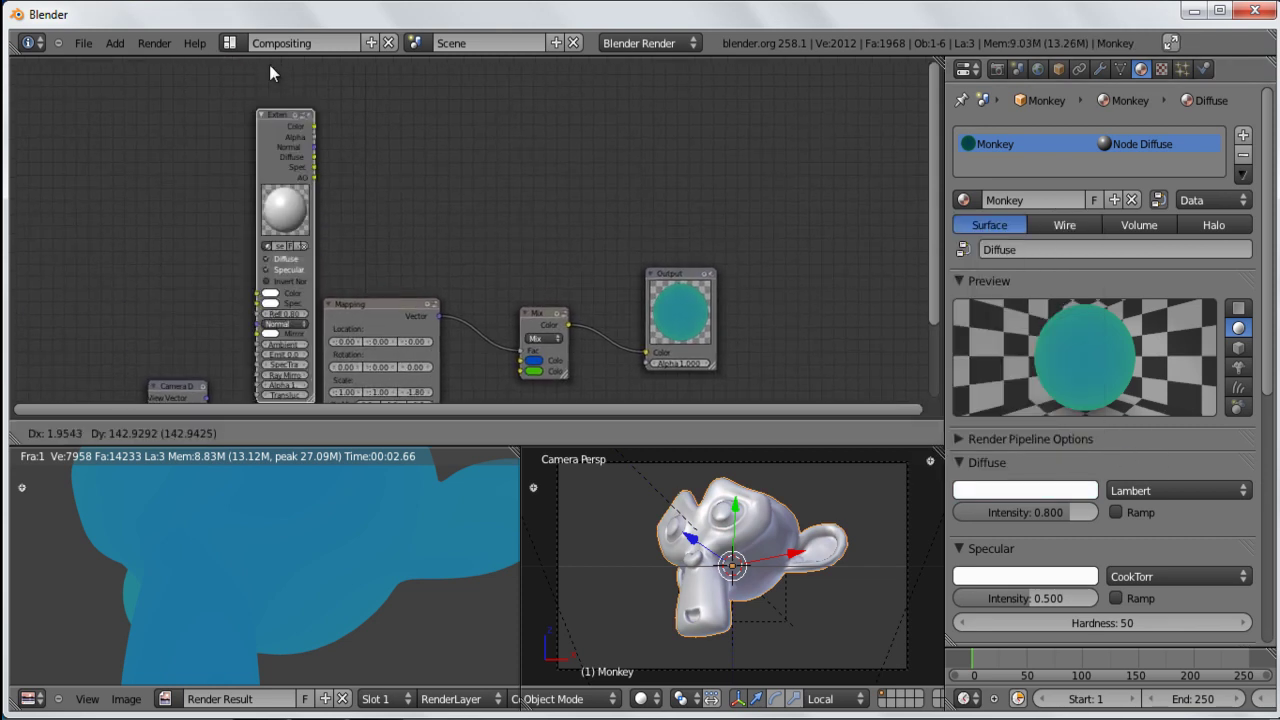
drag(390, 312, 395, 277)
drag(161, 387, 142, 247)
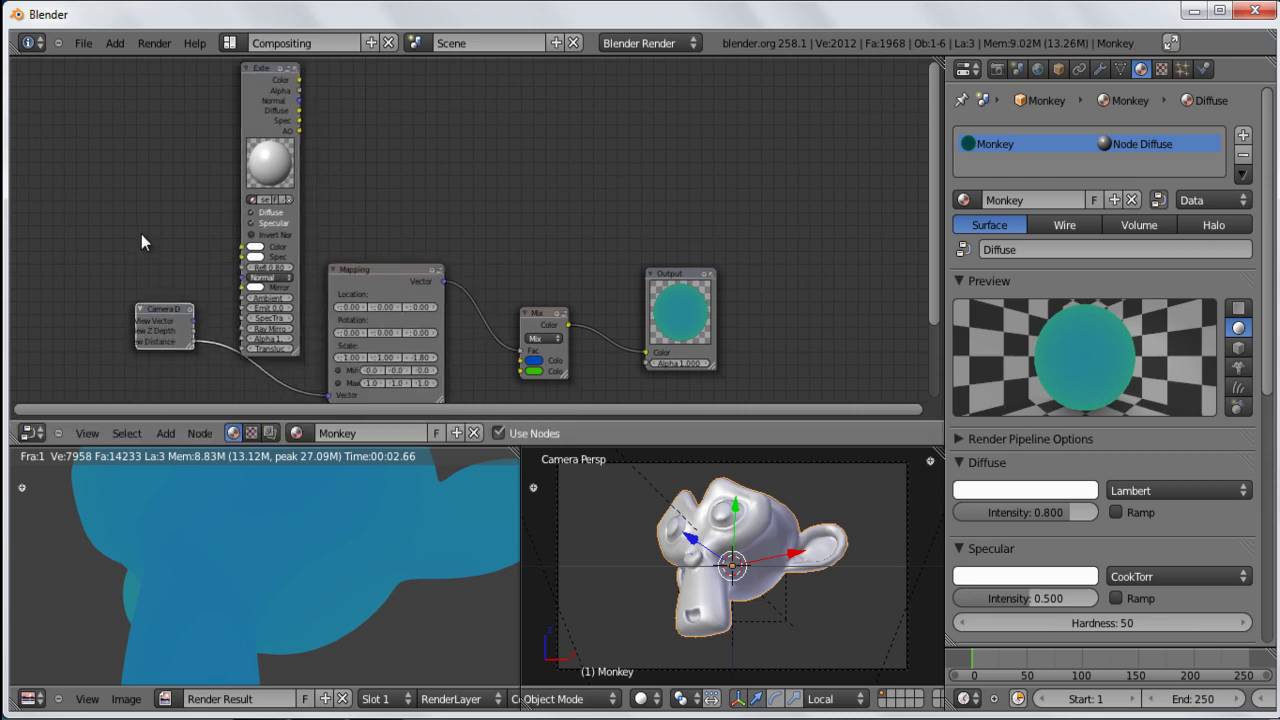
Step: Place the Extended Material node below the link between the Camera Data and Mapping nodes
scroll(414, 321, down, 2)
middle_drag(414, 321, 406, 283)
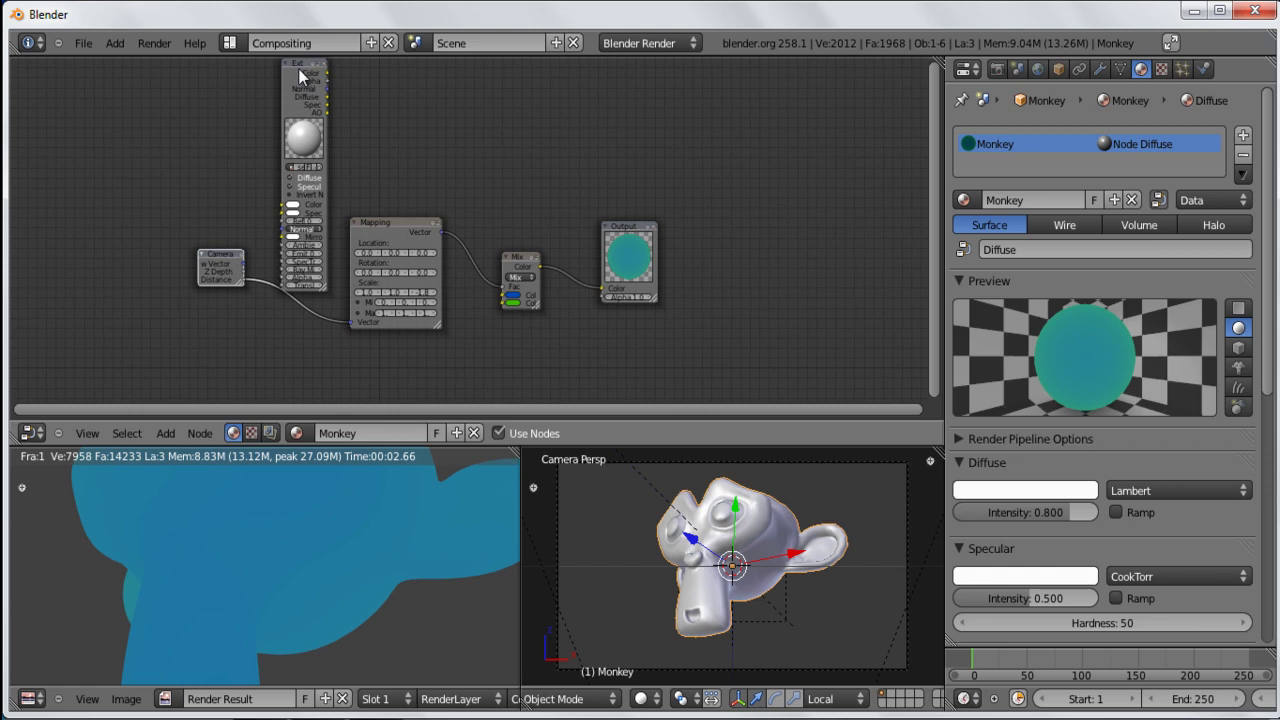
drag(303, 138, 328, 398)
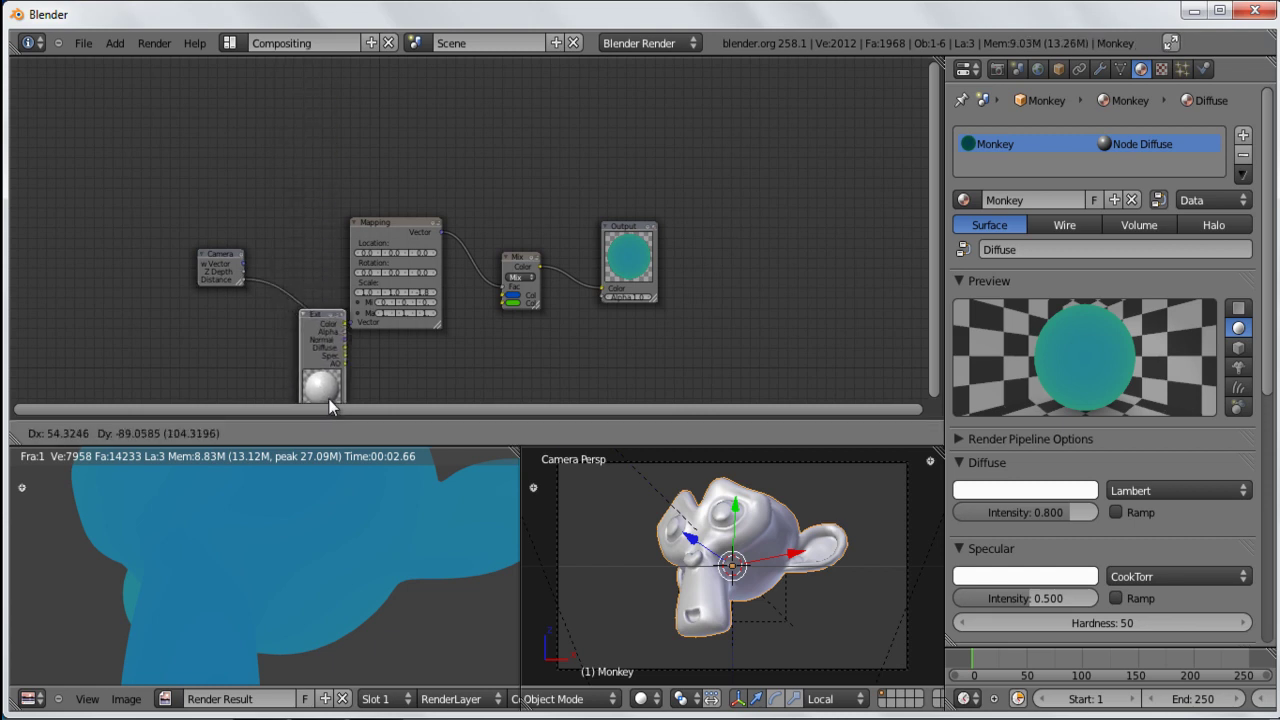
Step: Move the Mapping and Mix nodes up and the Output node up and right, leaving space after the Mix node
click(381, 223)
key(g)
click(347, 126)
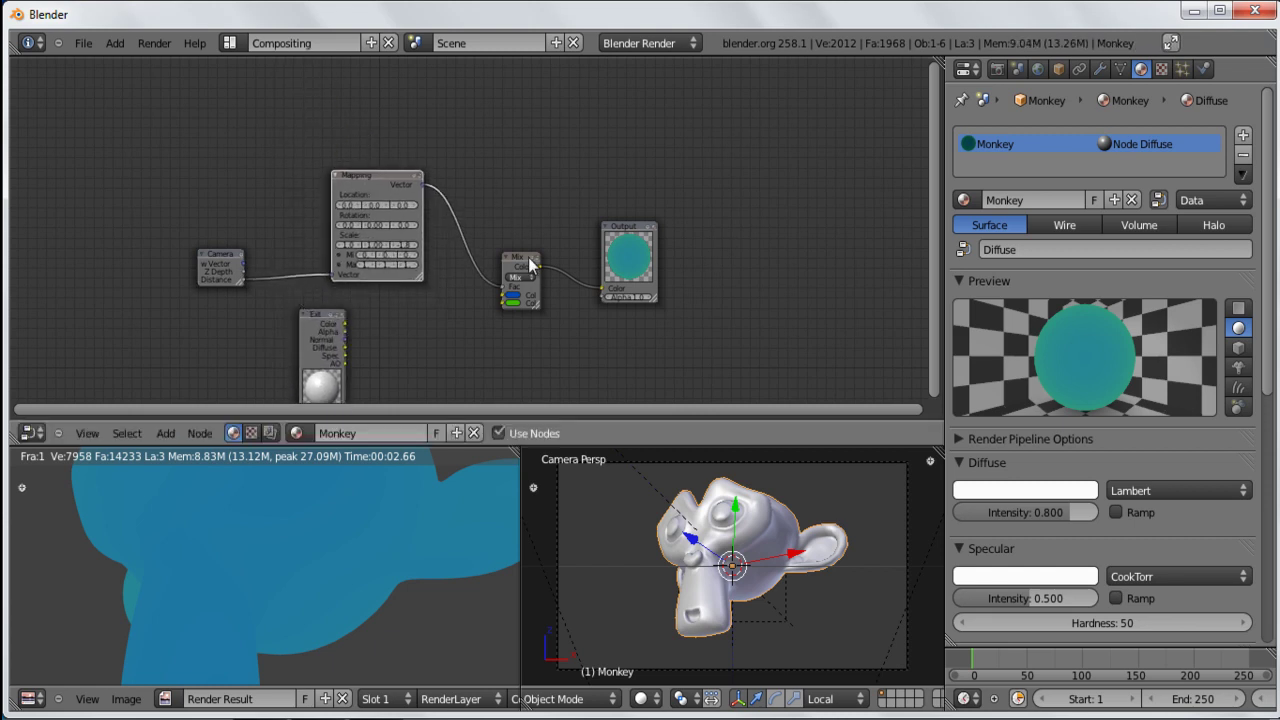
drag(521, 264, 515, 236)
drag(627, 230, 685, 192)
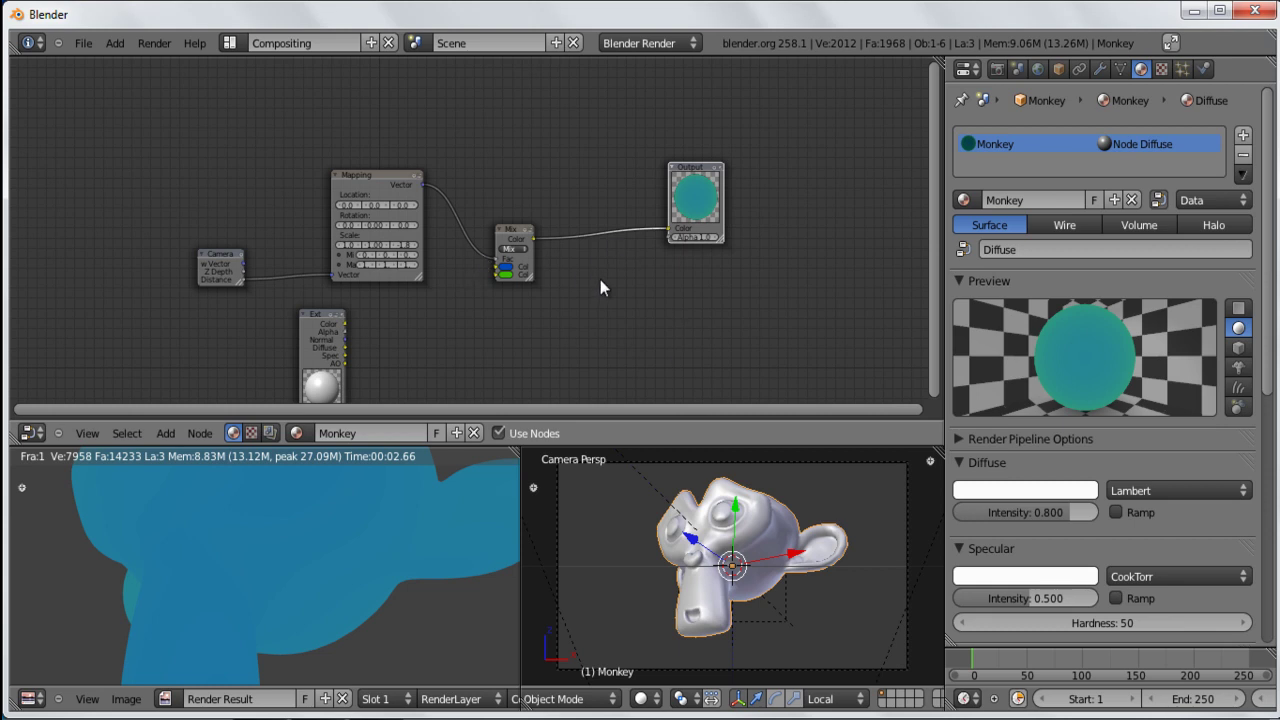
Step: Add a second Mix color node below the Output node and move the existing Mix node slightly up
key(shift+a)
mouse_move(603, 287)
mouse_move(582, 318)
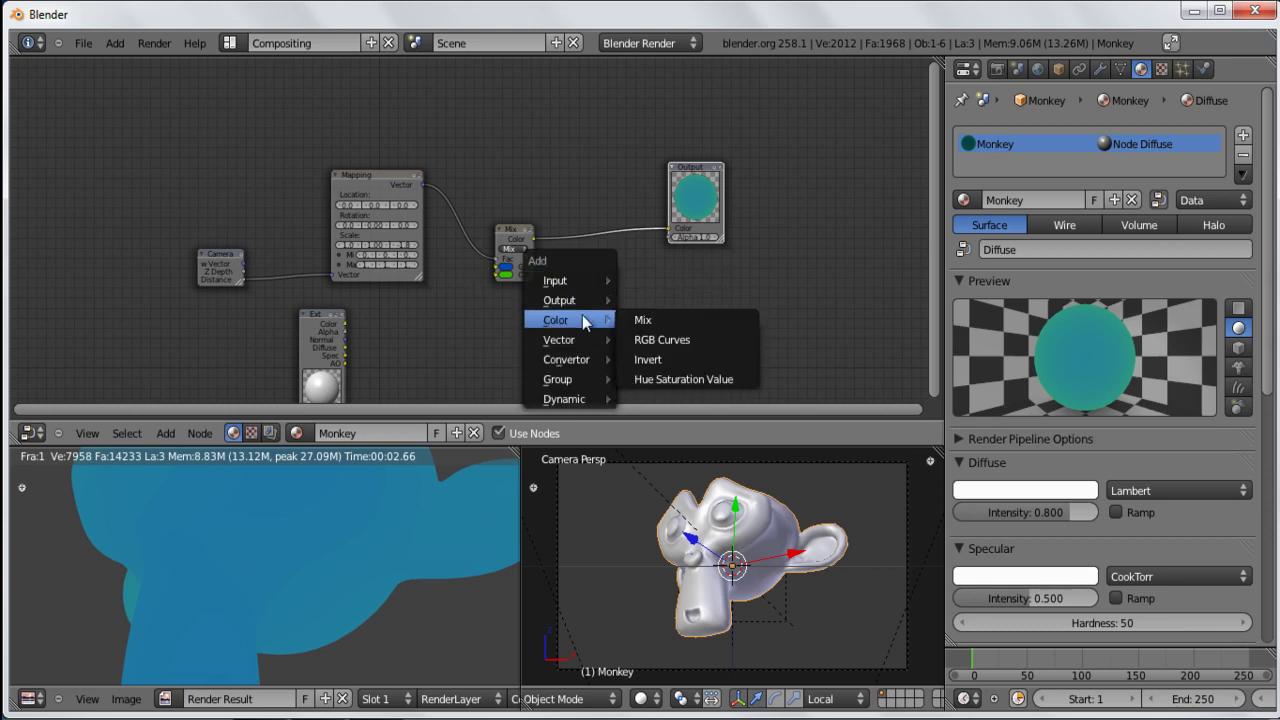
click(654, 314)
drag(509, 232, 510, 204)
click(654, 296)
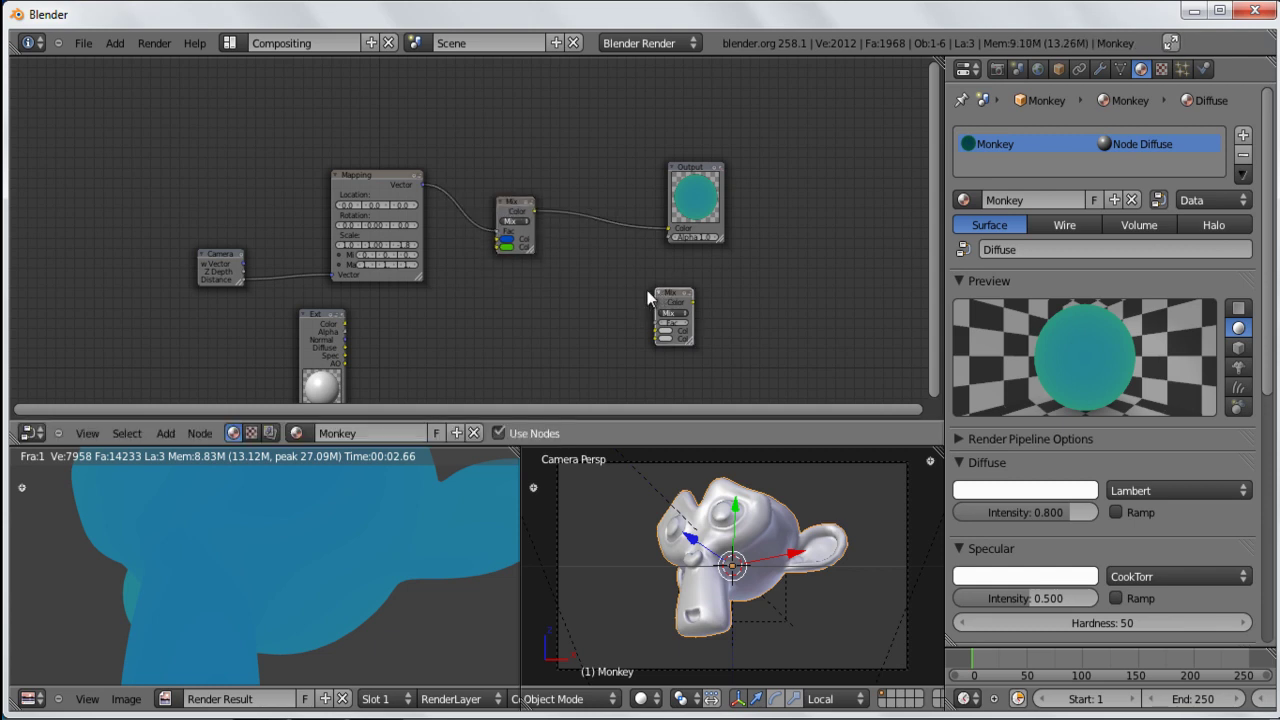
Step: Link the Extended Material's Diffuse output to the second Mix node's Color2 and the first Mix node's Color output to its Color1
scroll(343, 349, up, 1)
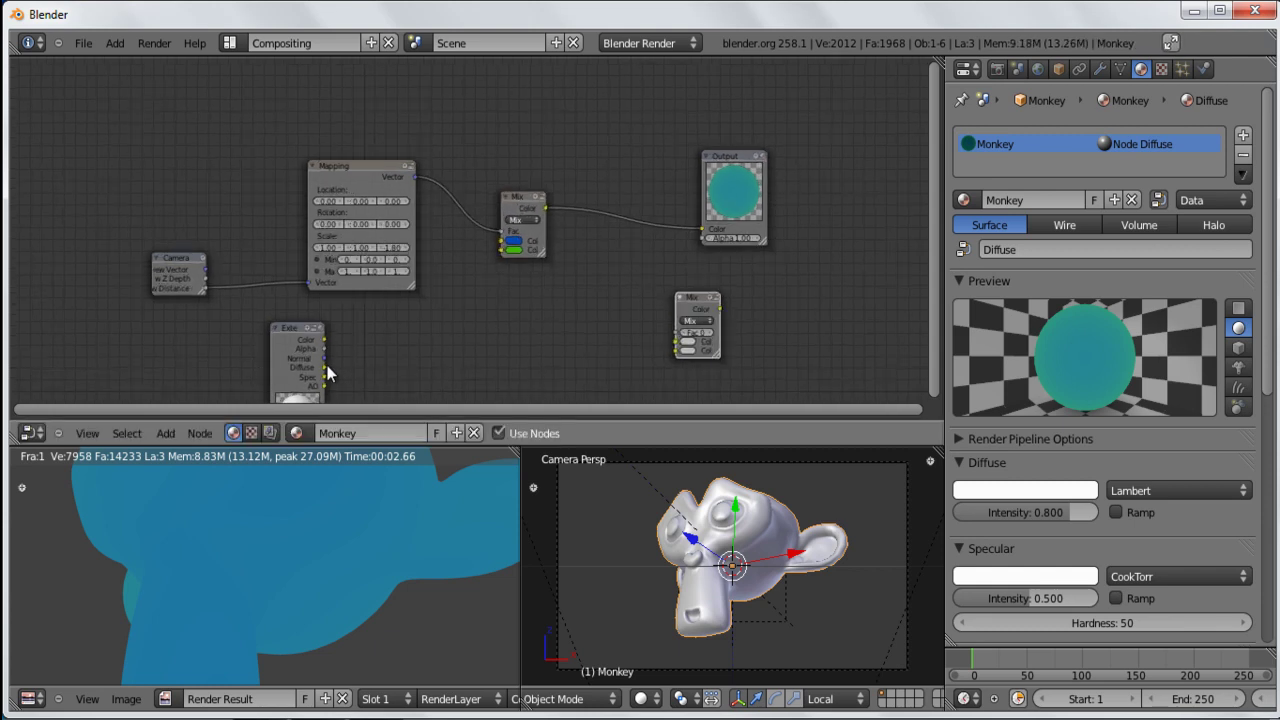
drag(325, 367, 670, 349)
drag(667, 350, 668, 345)
drag(325, 367, 673, 350)
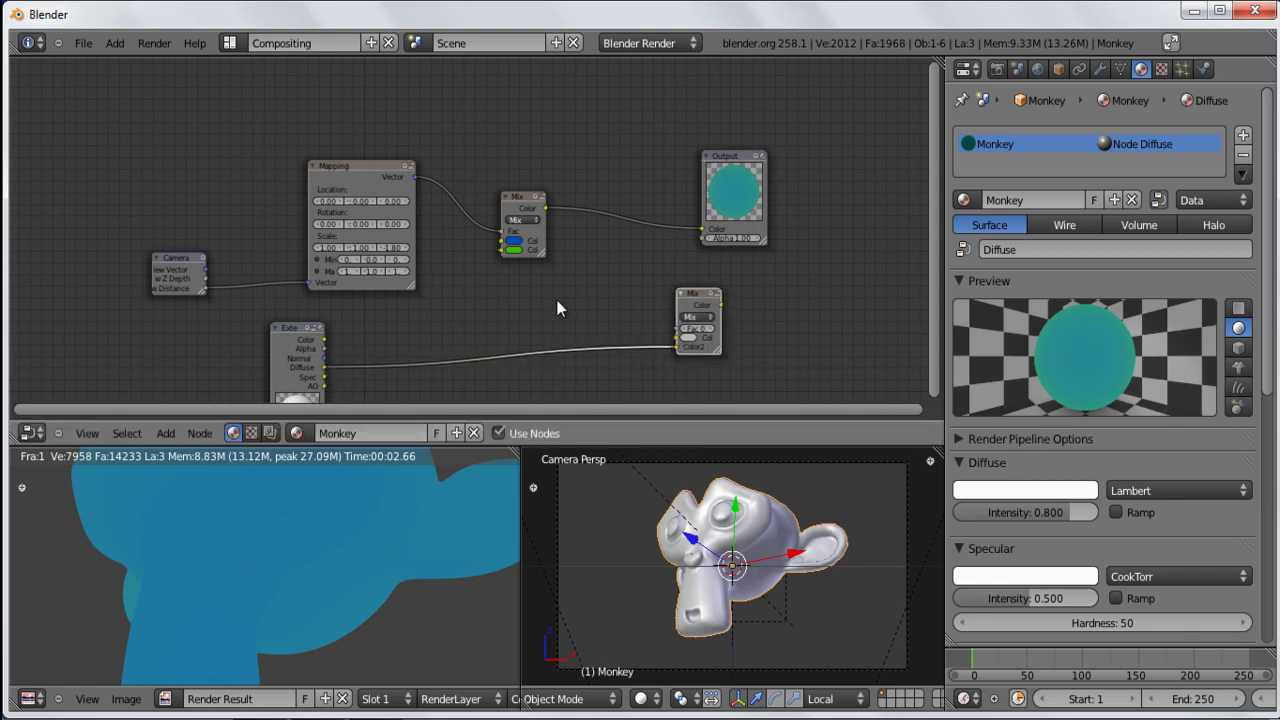
drag(545, 208, 668, 334)
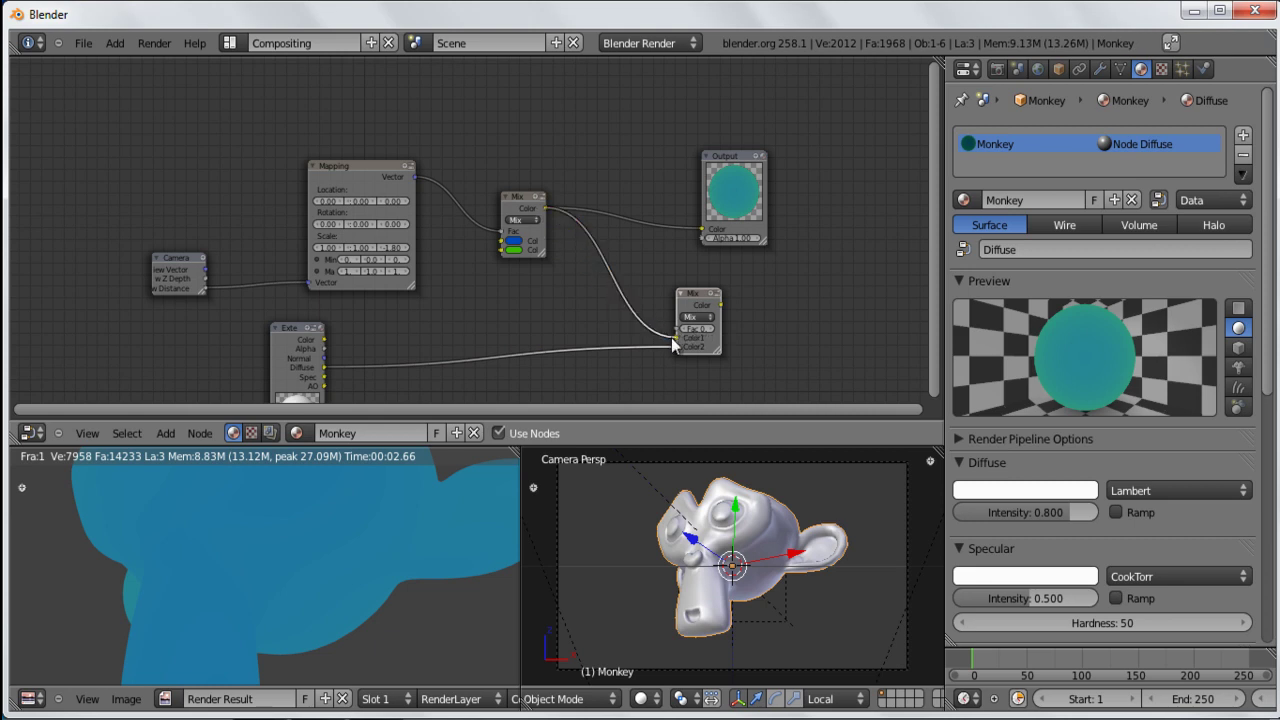
Step: Link the second Mix node to the Output node's Color, space the two nodes apart, and render the monkey
click(524, 202)
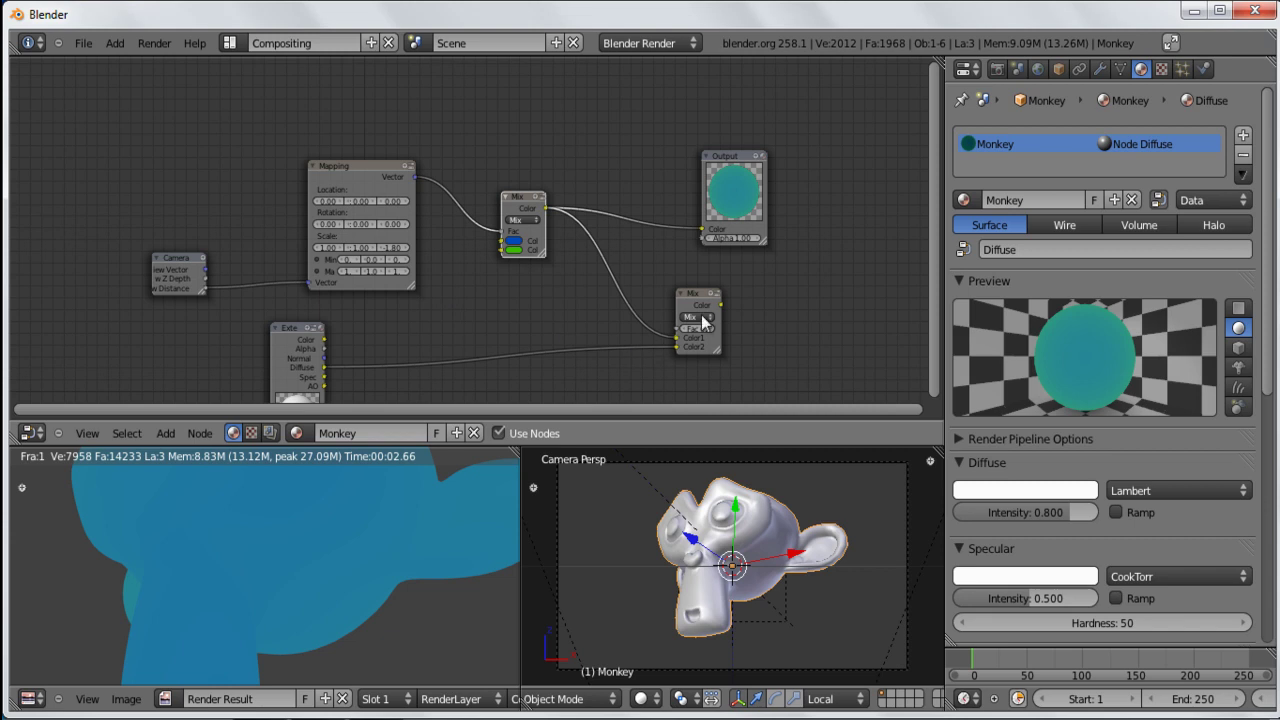
drag(698, 302, 702, 230)
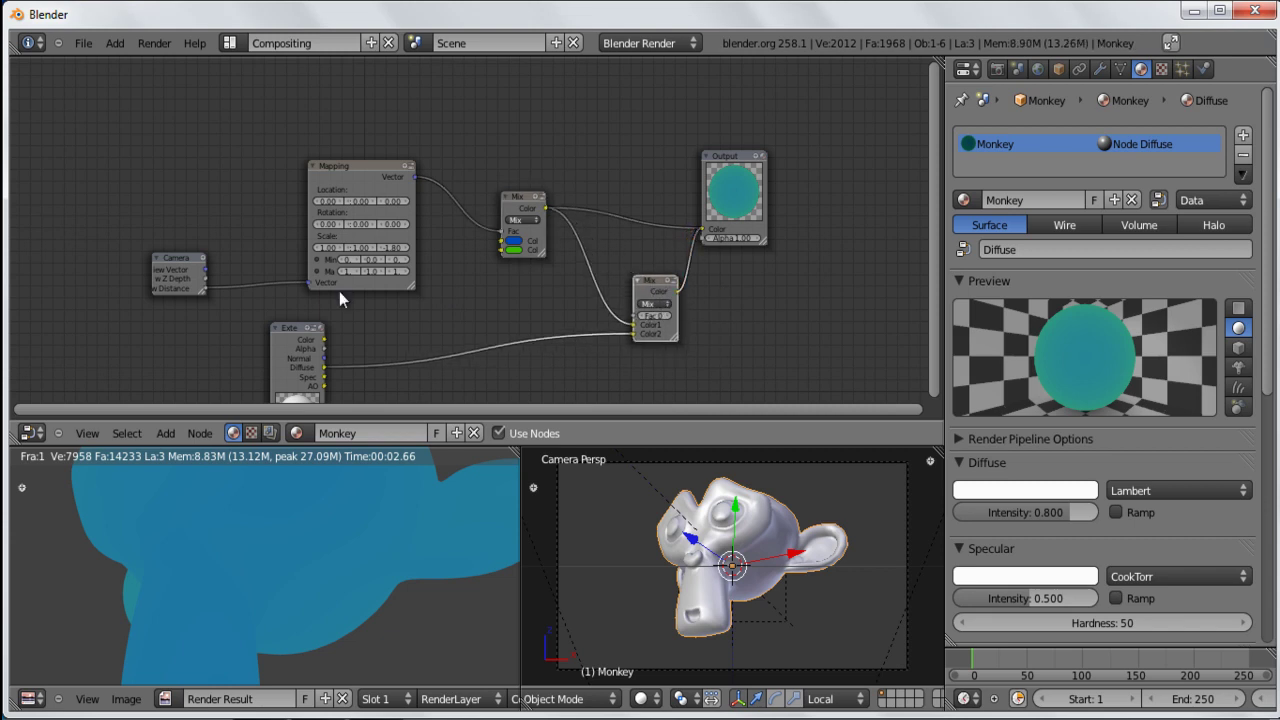
drag(737, 177, 764, 227)
scroll(700, 279, up, 2)
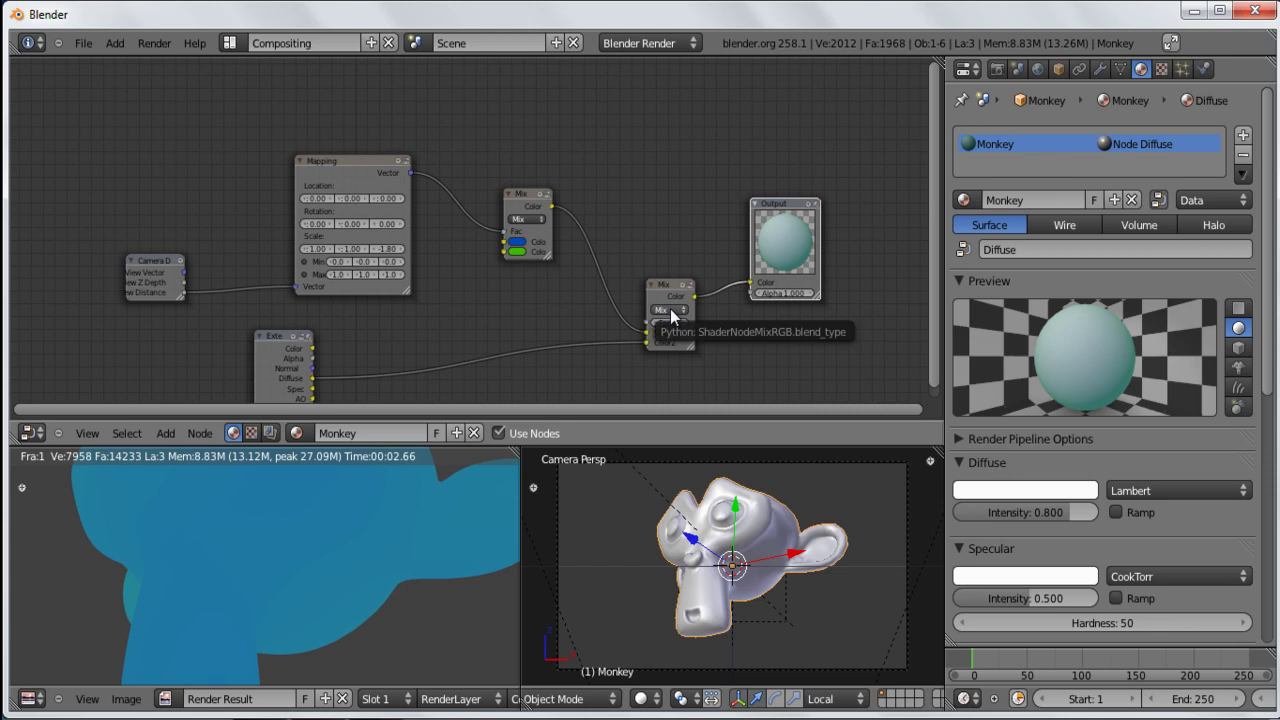
key(F12)
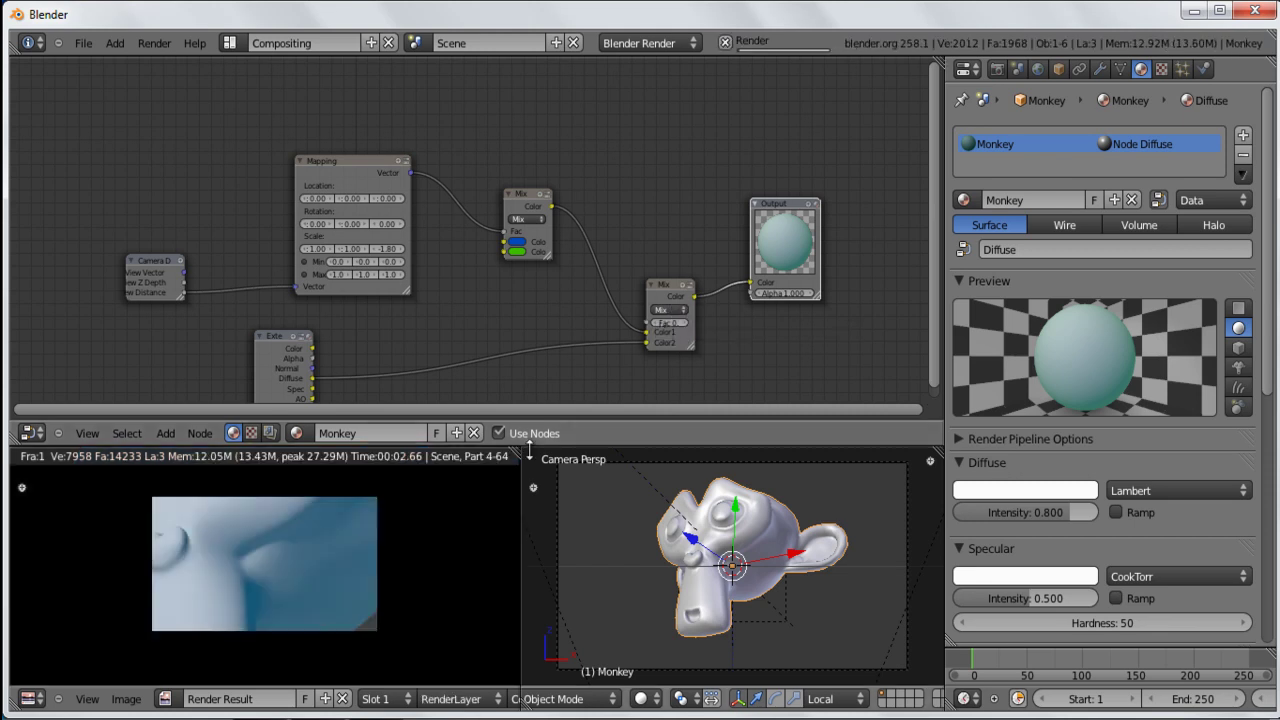
scroll(400, 546, down, 2)
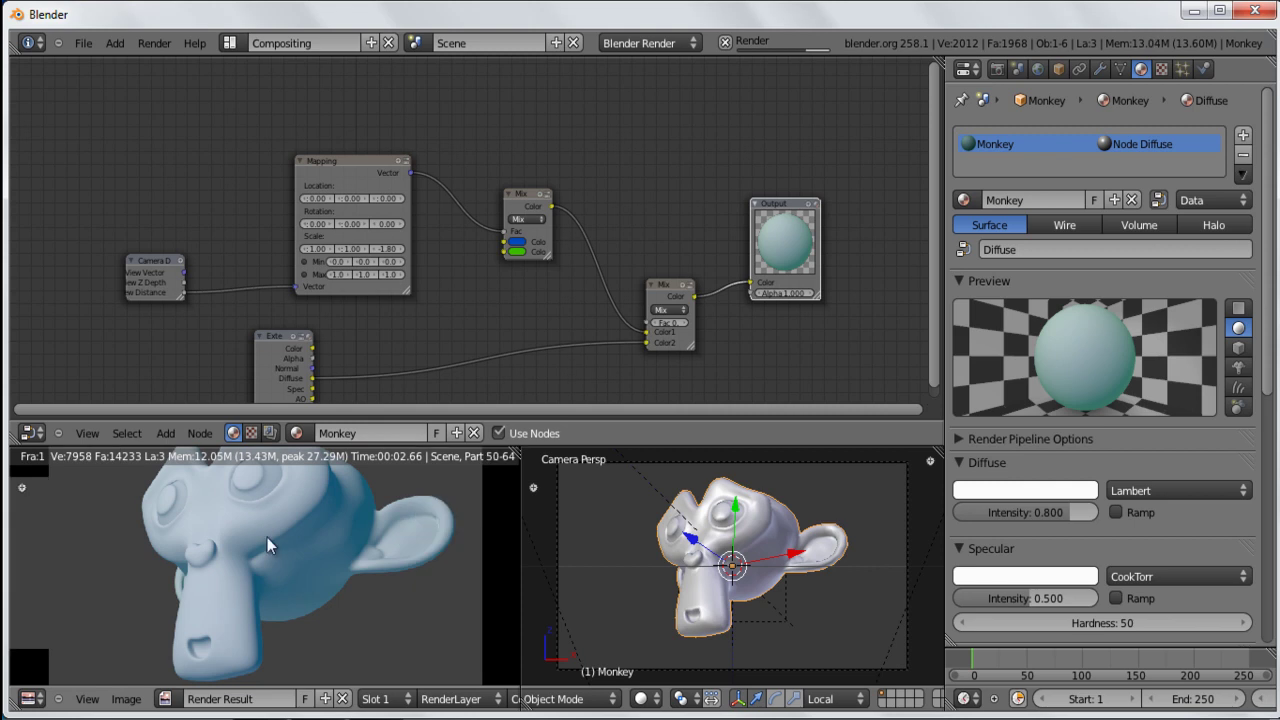
Step: Set the second Mix node's factor to 1.00 and render the monkey again
scroll(657, 385, up, 2)
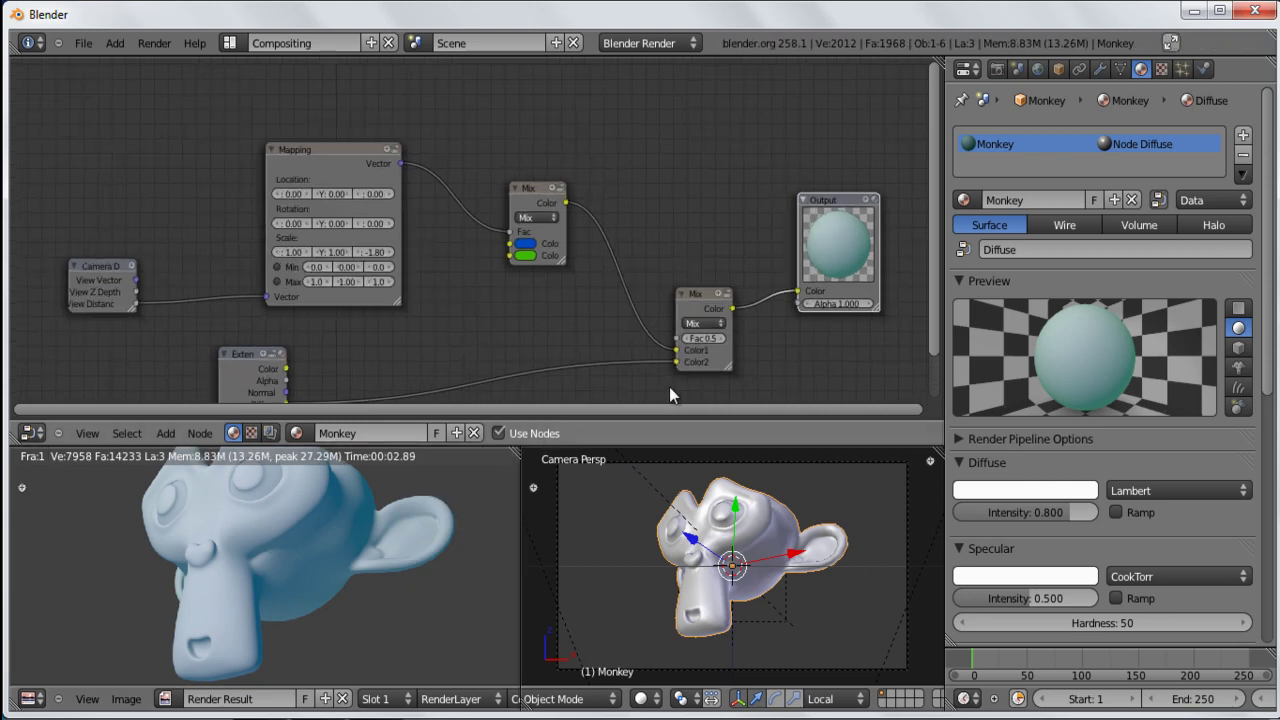
middle_drag(711, 353, 689, 309)
scroll(689, 309, up, 2)
middle_drag(567, 265, 409, 213)
scroll(535, 264, up, 3)
middle_drag(543, 264, 525, 270)
scroll(525, 271, up, 1)
scroll(525, 270, down, 3)
drag(536, 250, 557, 251)
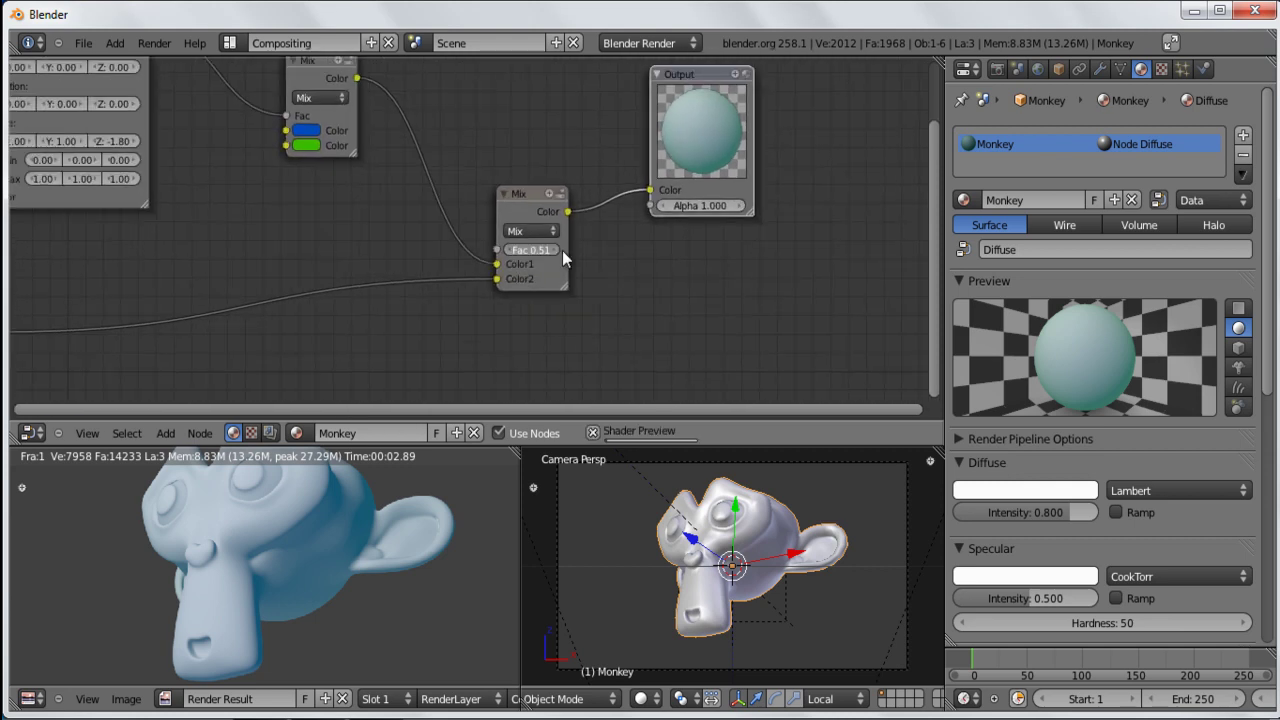
drag(718, 251, 926, 255)
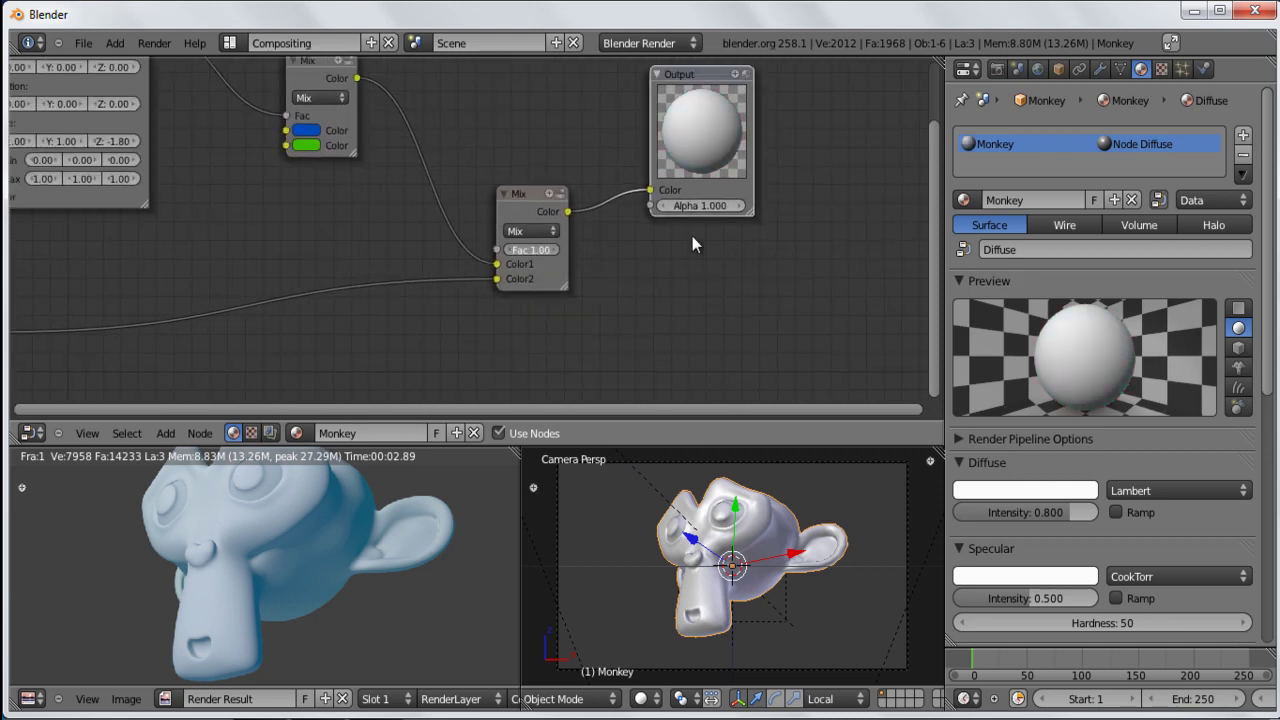
key(F12)
Step: Move the Extended Material node to the right, under the Mapping node
scroll(406, 296, down, 3)
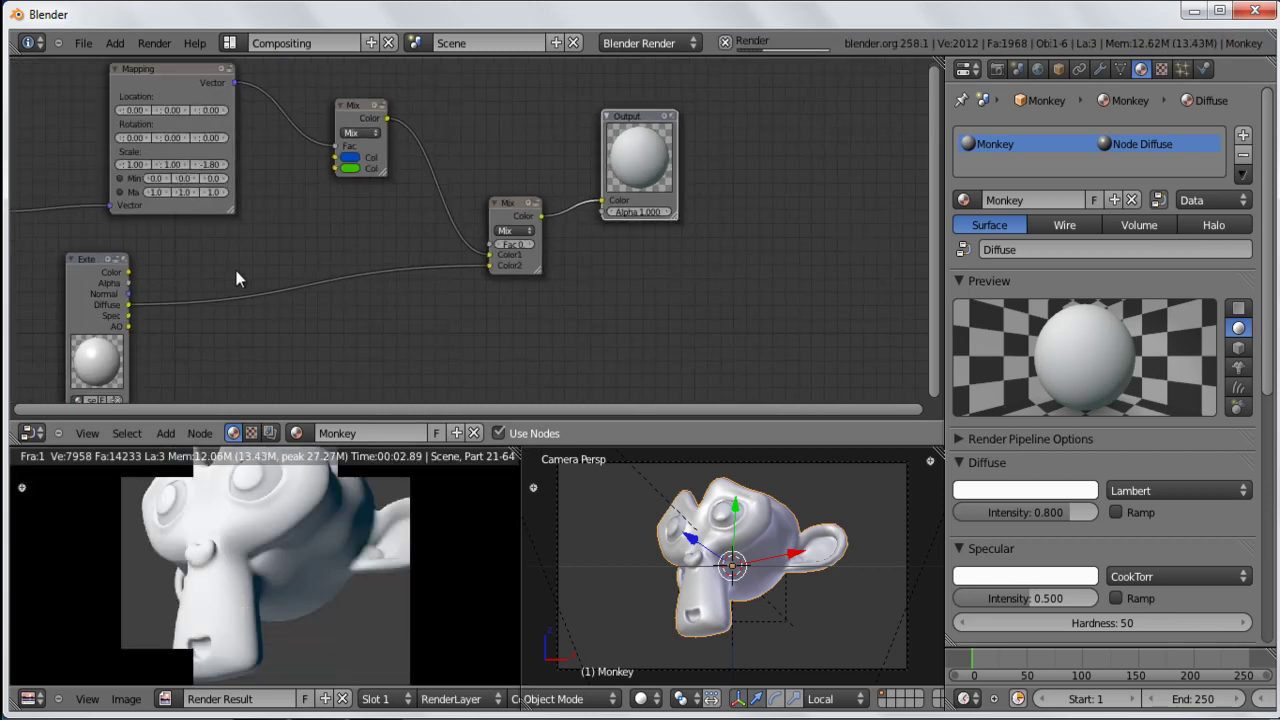
drag(96, 259, 159, 273)
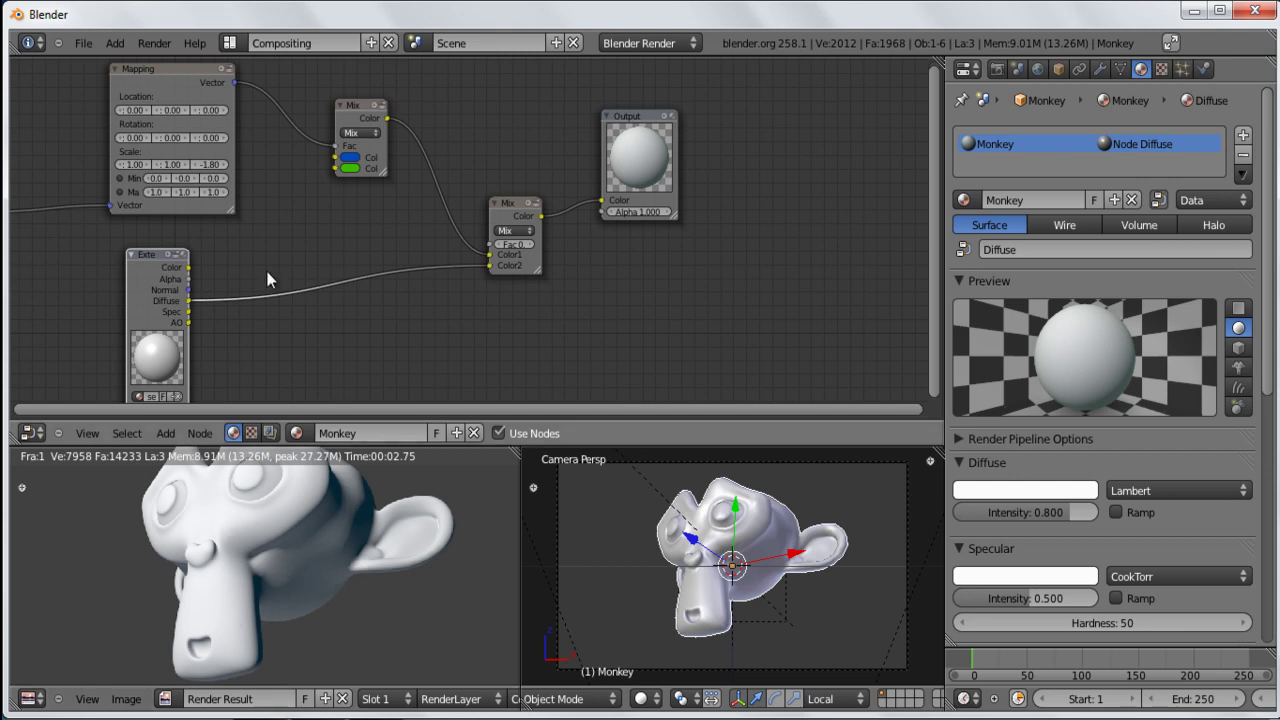
scroll(323, 193, down, 1)
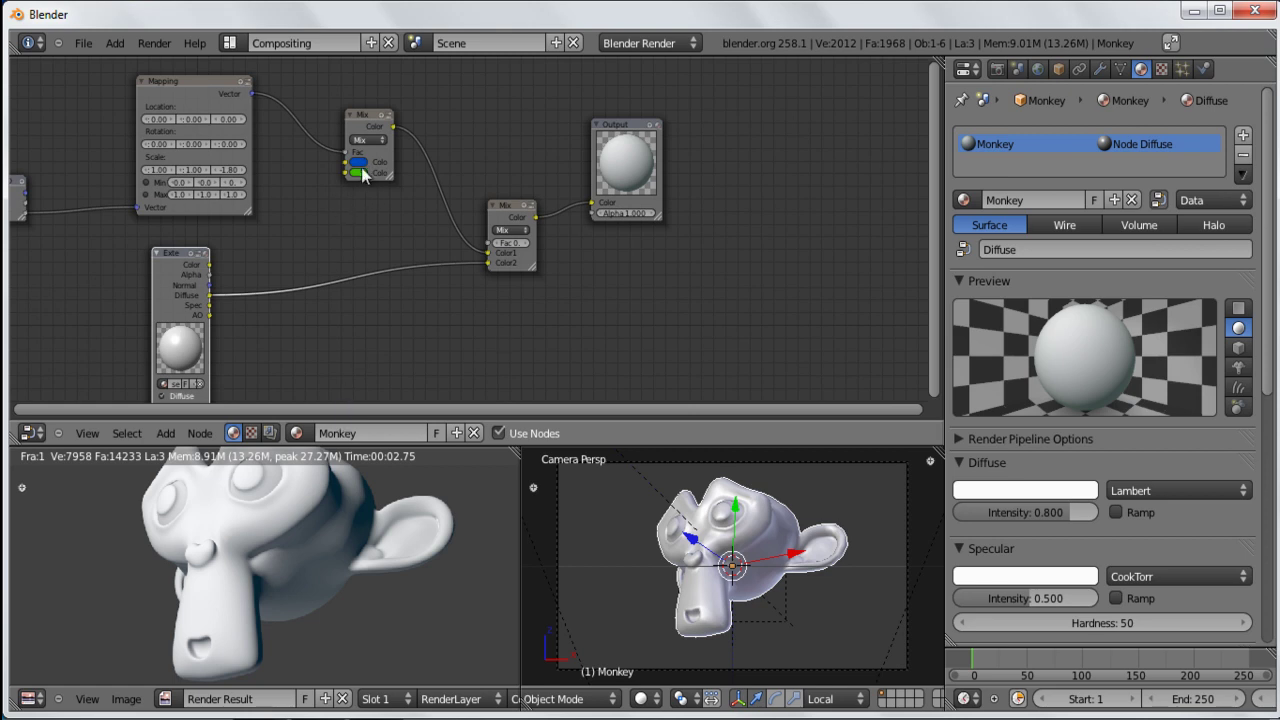
Step: Change the second Mix node's blend type to Multiply and render the monkey
scroll(473, 228, up, 1)
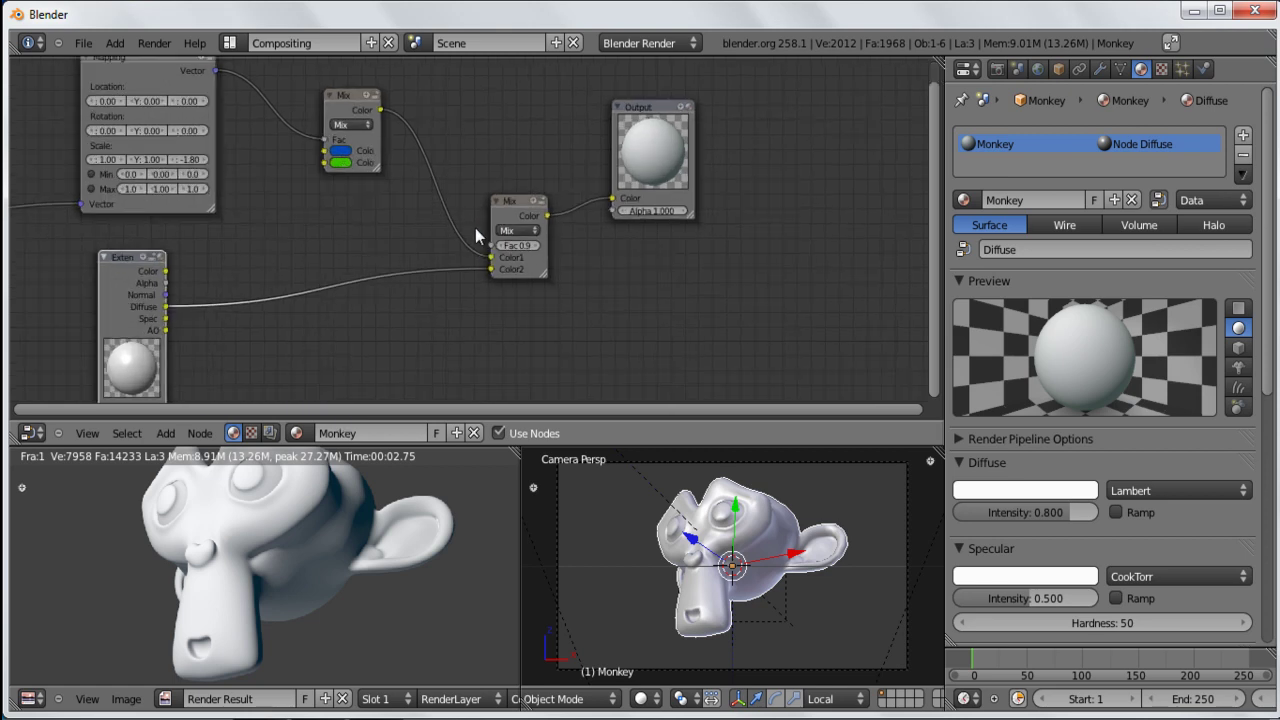
click(510, 230)
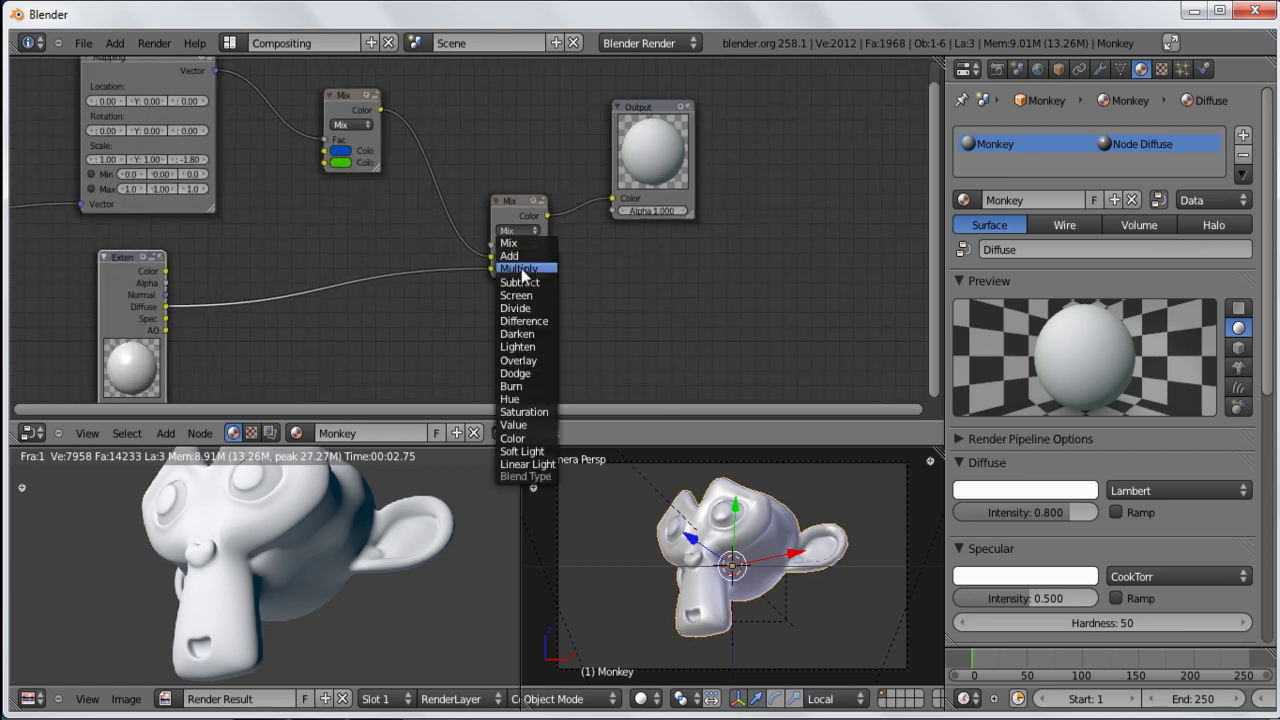
click(520, 269)
key(F12)
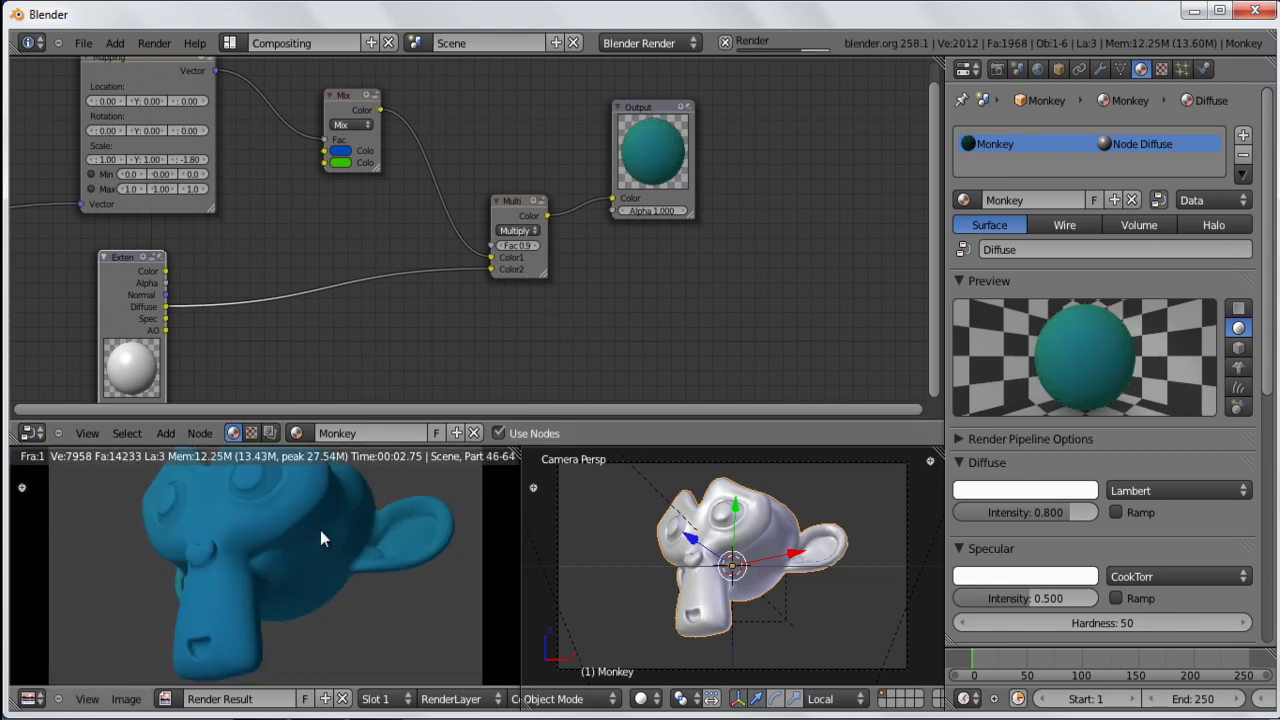
Step: Shift the Multiply node slightly left, then collapse and re-expand the Extended Material node and nudge it slightly right
mouse_move(504, 198)
mouse_down()
mouse_move(319, 510)
mouse_move(231, 520)
mouse_move(476, 188)
mouse_move(481, 198)
mouse_up()
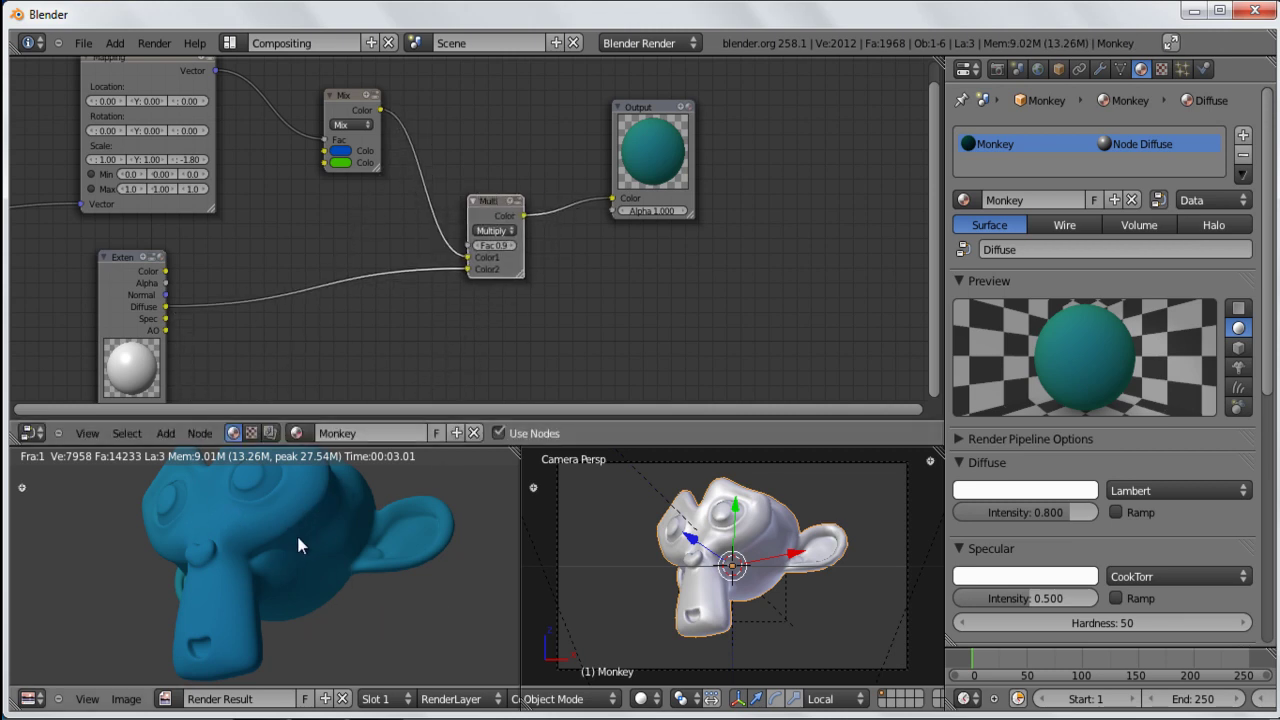
scroll(490, 321, up, 1)
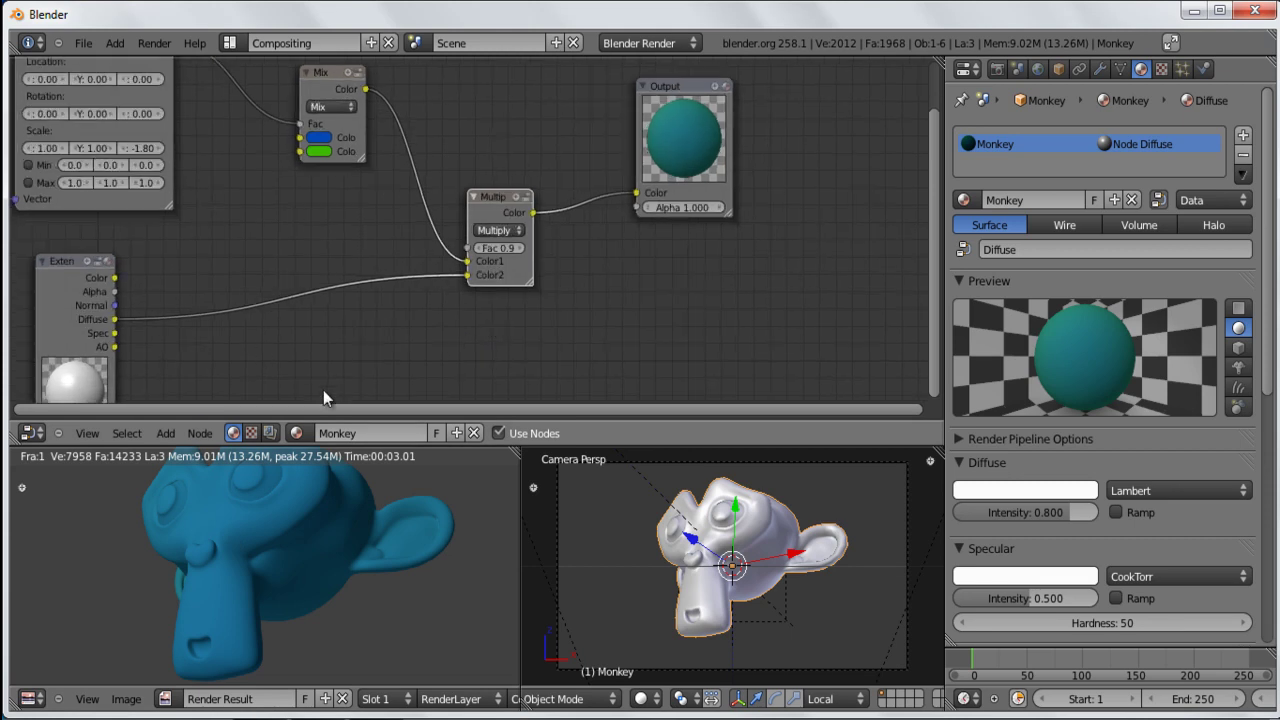
drag(495, 192, 499, 189)
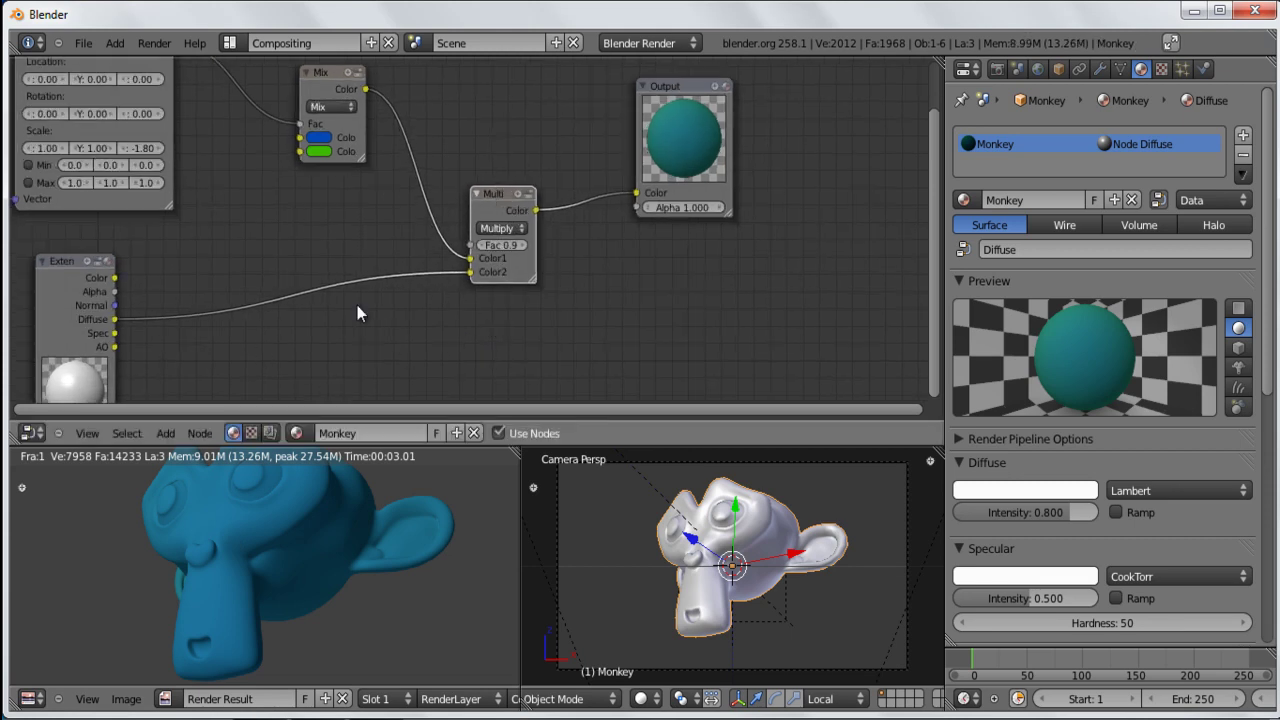
key(h)
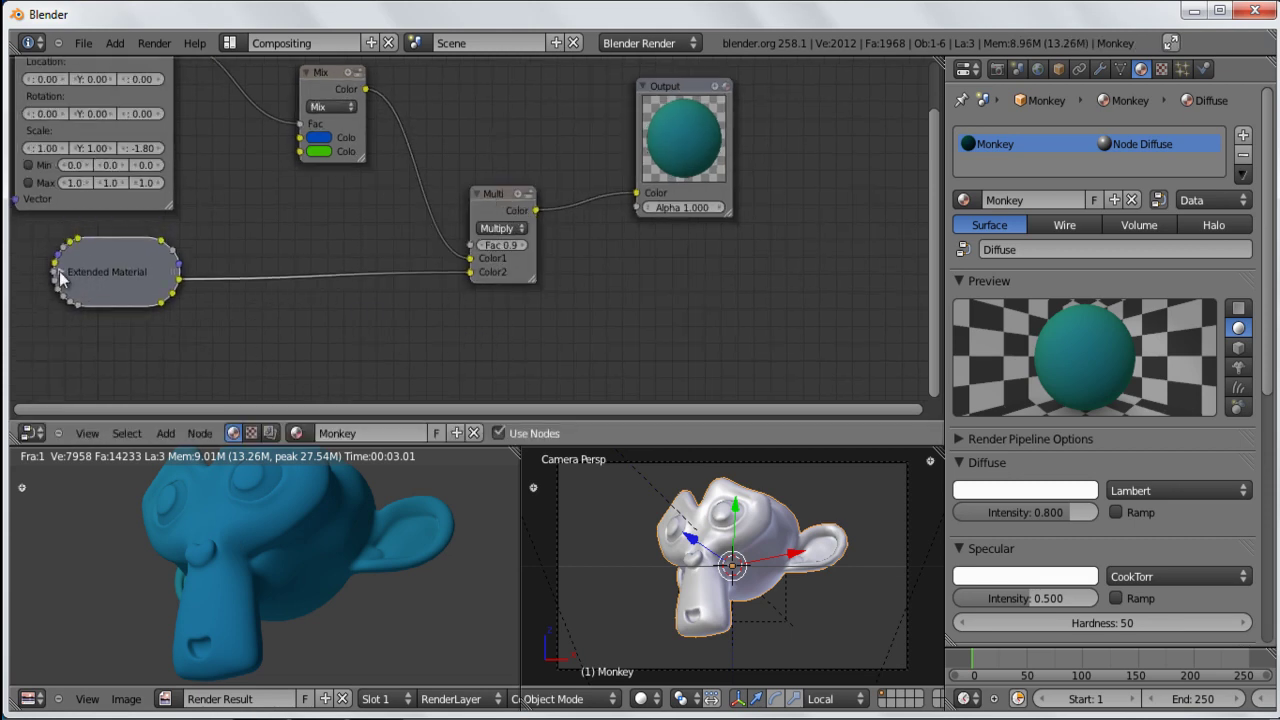
click(61, 275)
drag(70, 272, 84, 205)
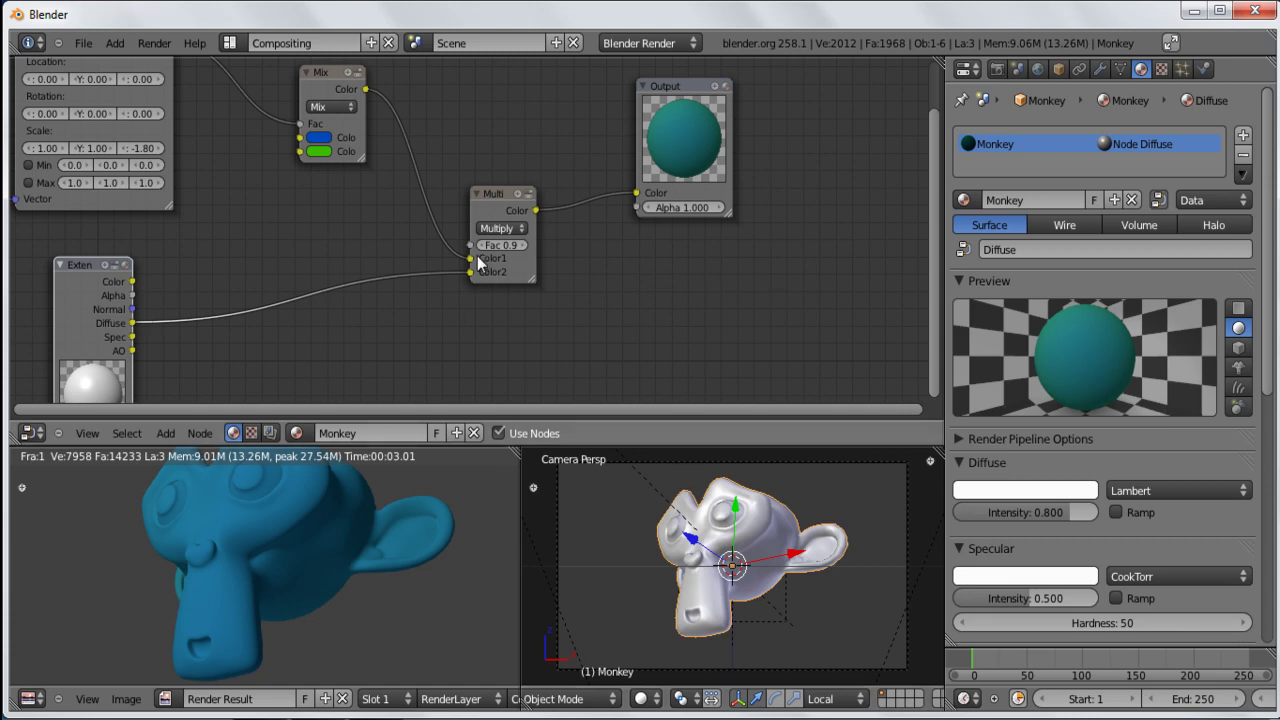
Step: Move the camera away from the monkey by about 2.19 along global Y and render the result
right_click(678, 463)
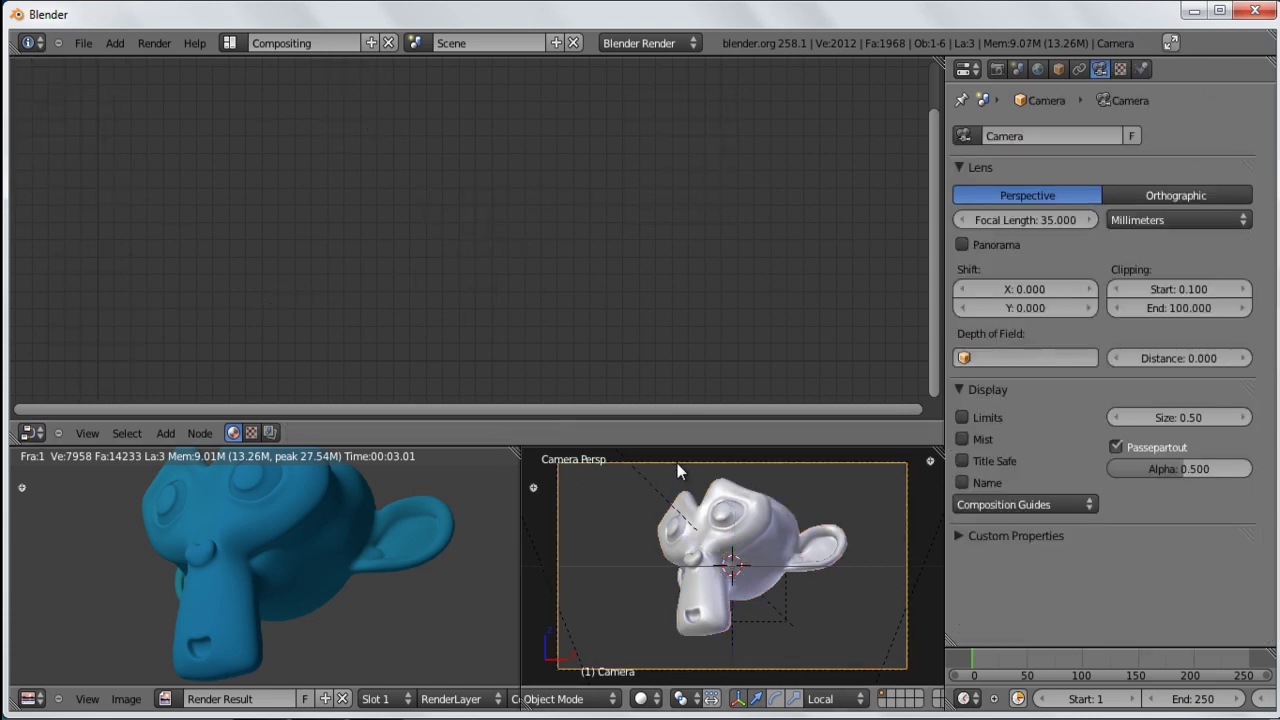
key(g)
key(y)
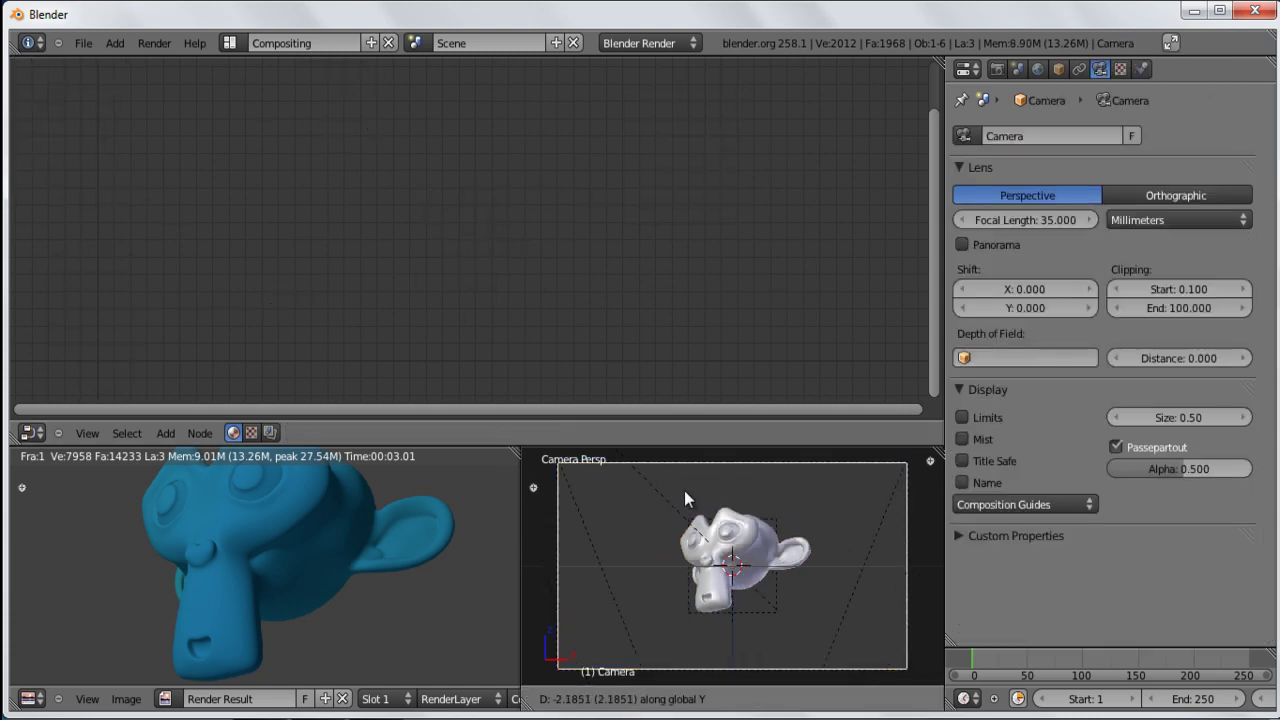
click(686, 491)
key(F12)
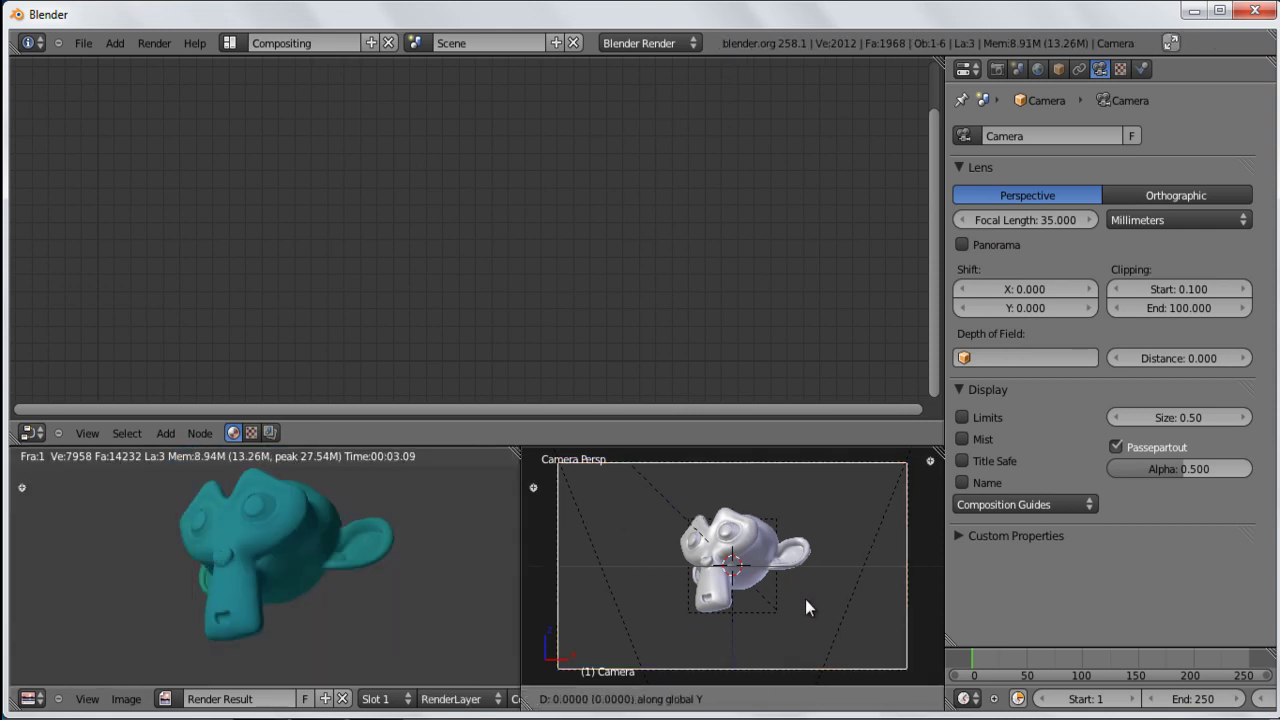
Step: View the camera from outside, then move it still farther back along global Y and render from its view
key(KP_0)
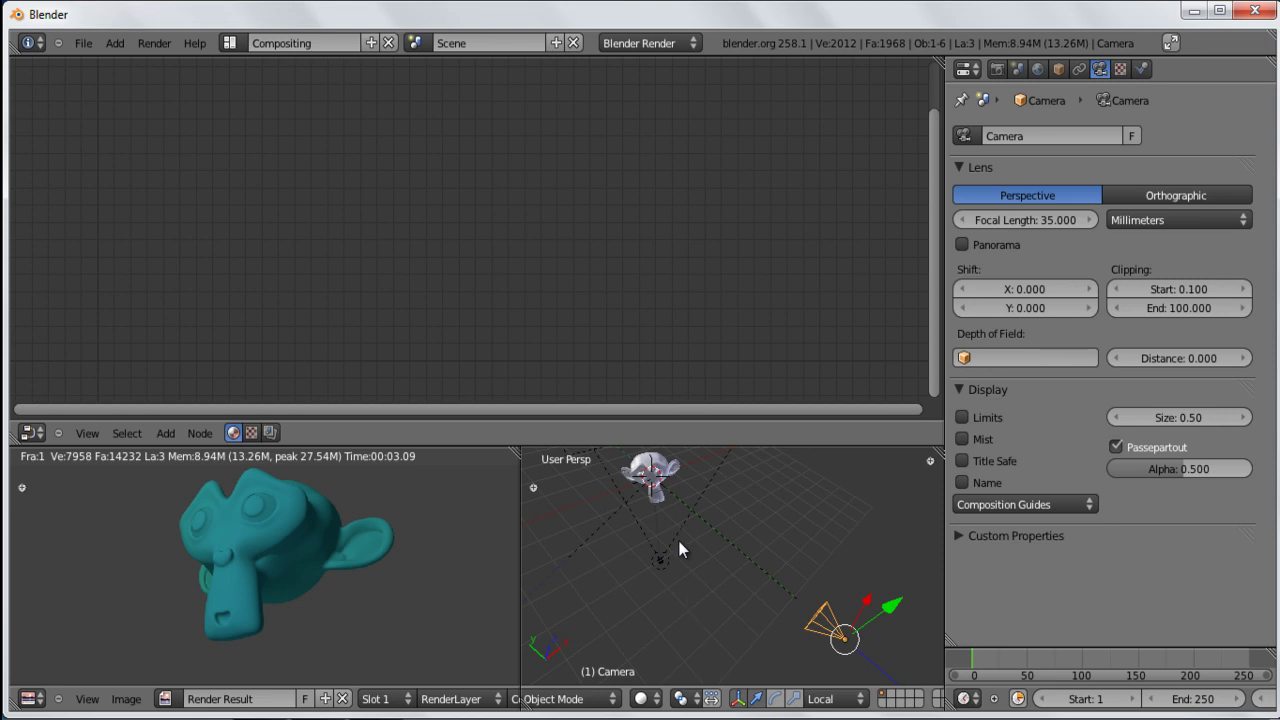
key(KP_0)
key(F12)
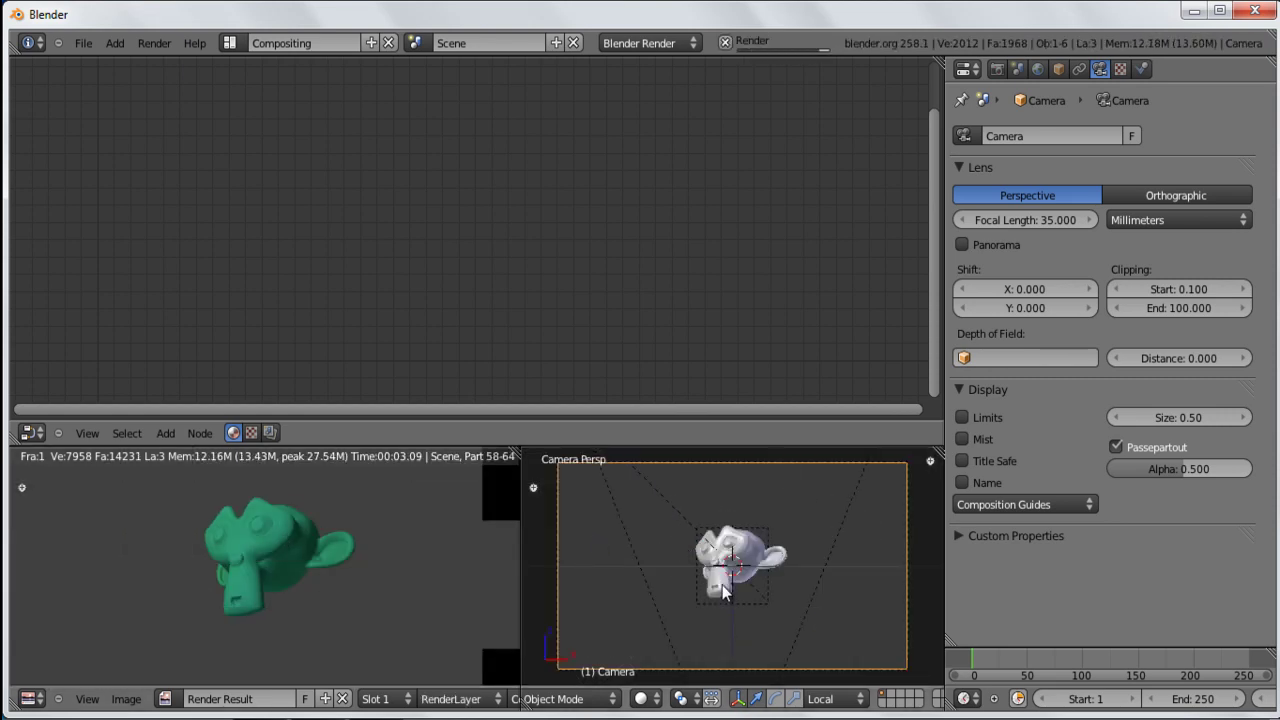
Step: Bring the camera forward along global Y until the monkey nearly fills the frame, and render again
key(g)
key(y)
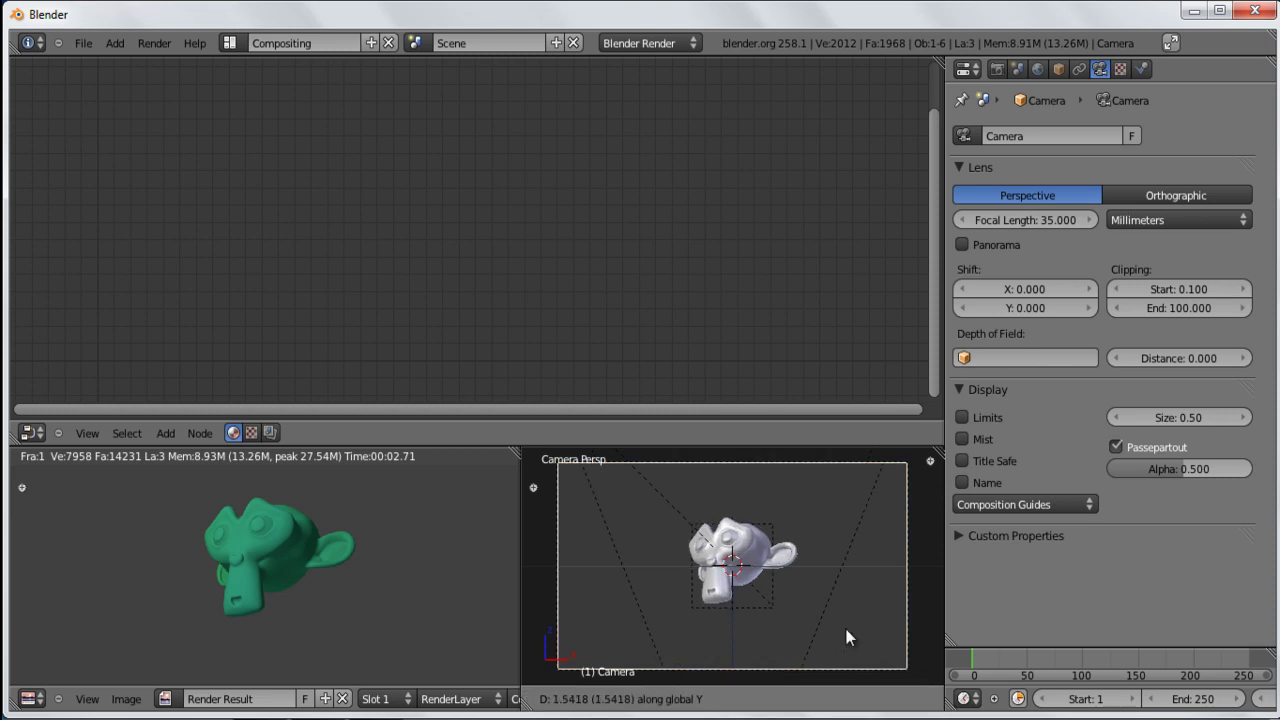
click(890, 624)
key(F12)
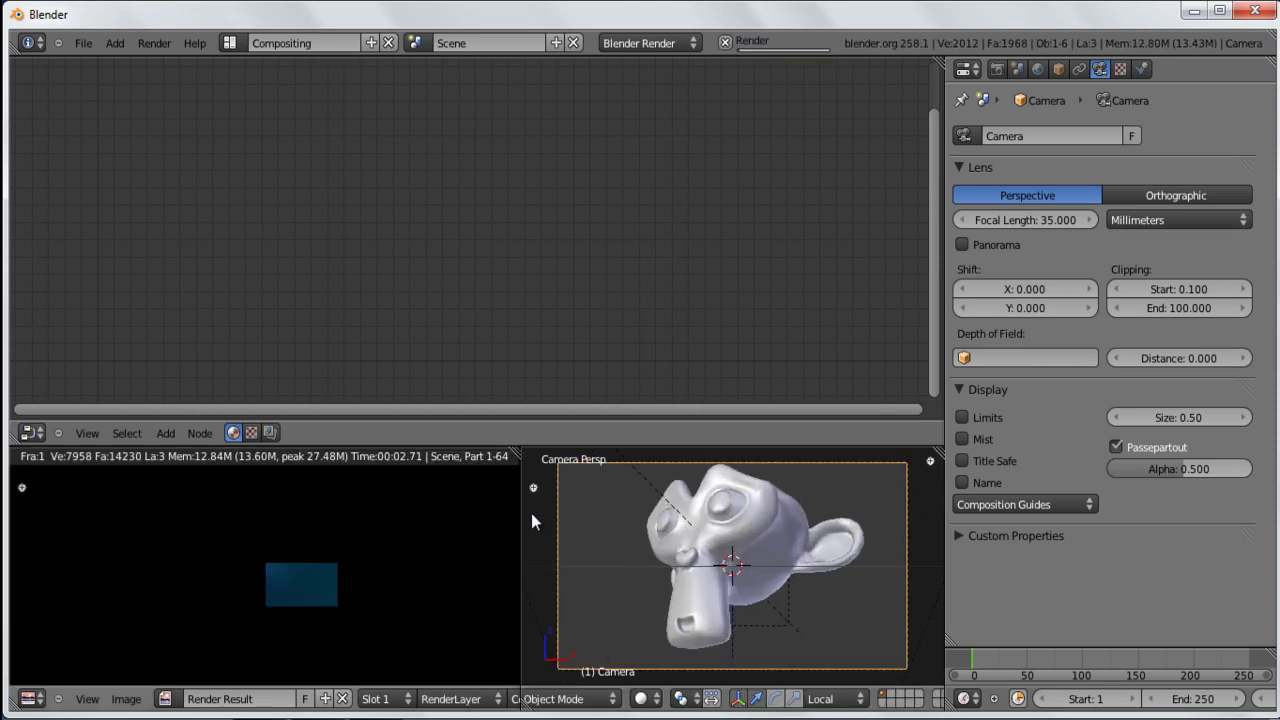
Step: Select the monkey, raise its Extended Material node slightly, and move the Output node farther away from the Multiply node
right_click(760, 517)
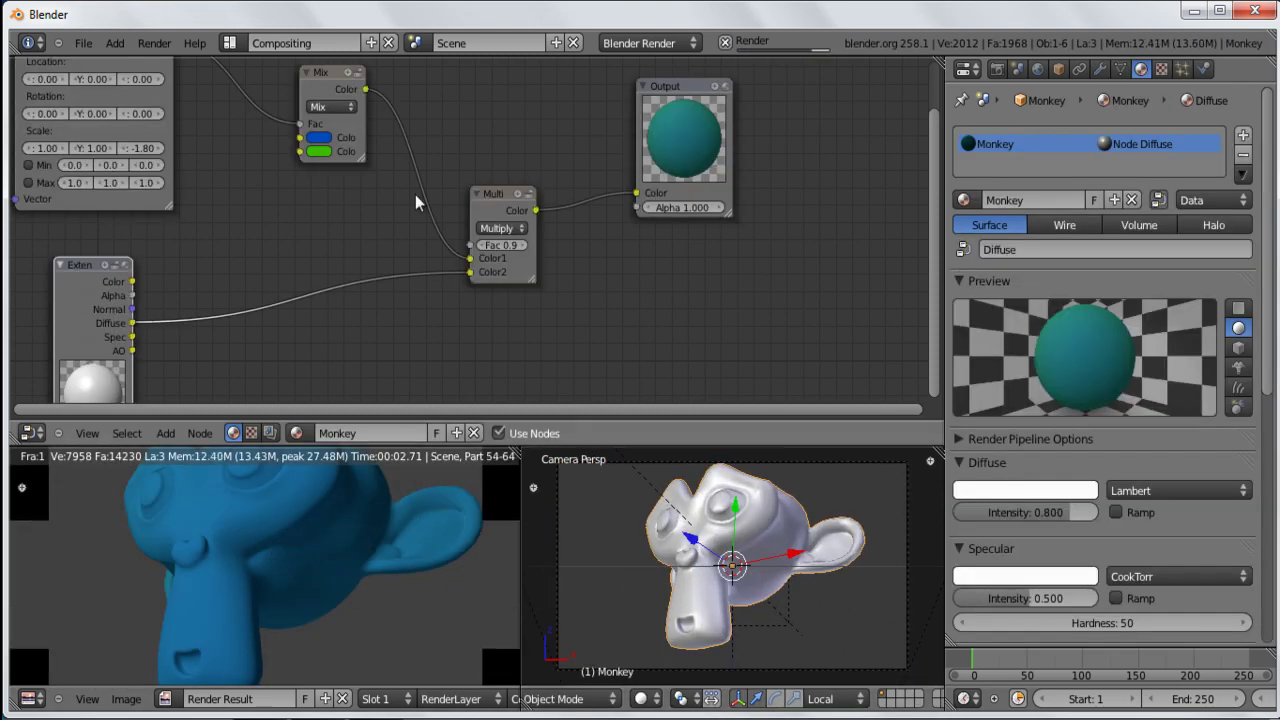
scroll(582, 216, down, 1)
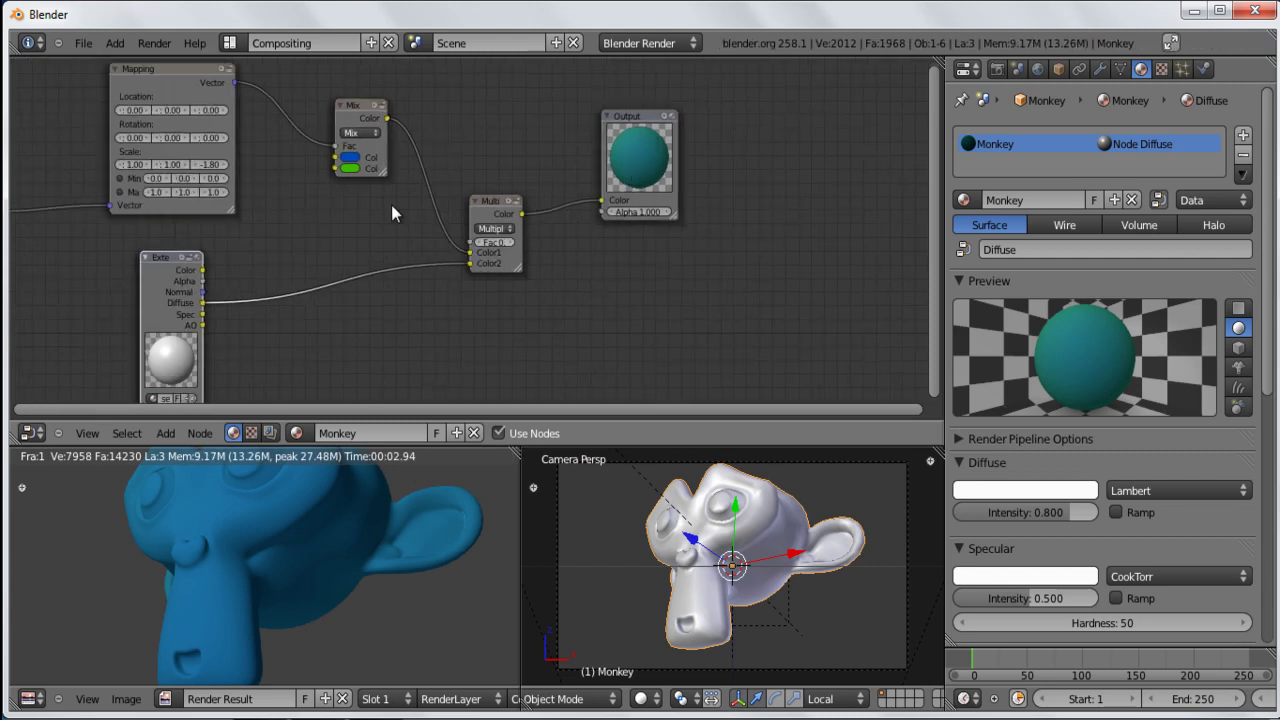
scroll(391, 204, down, 1)
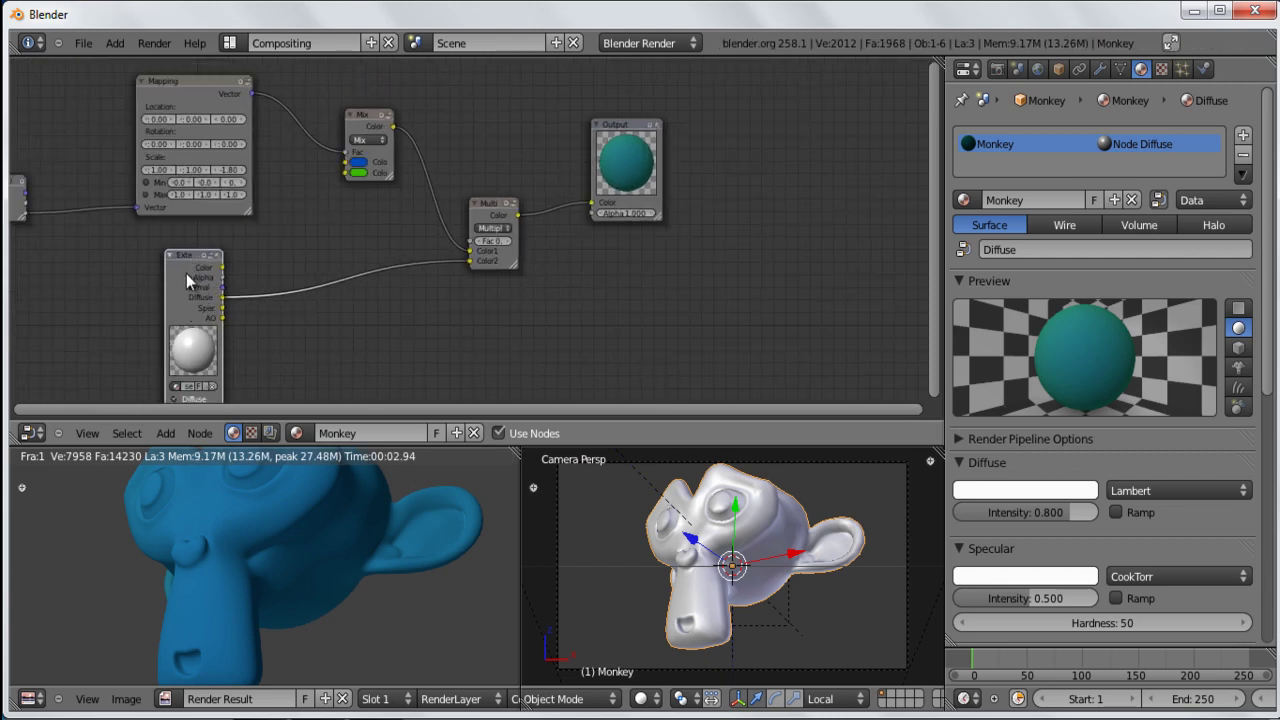
drag(184, 252, 186, 248)
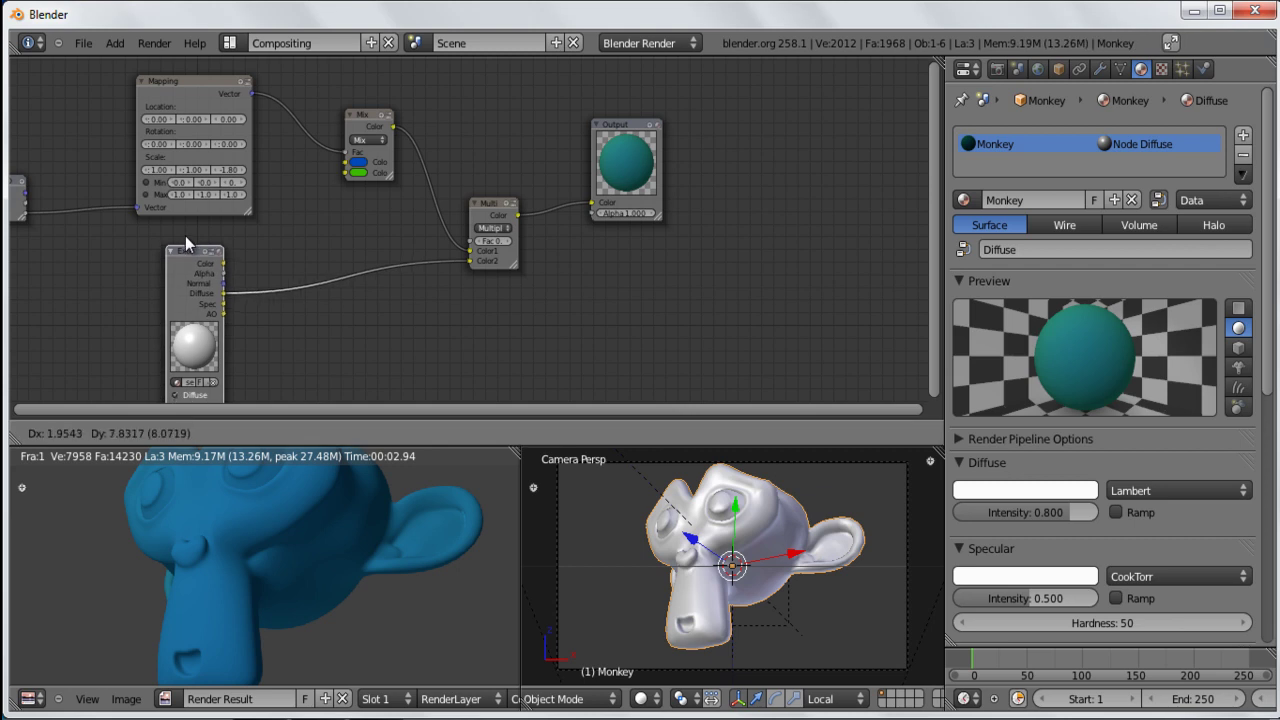
drag(770, 163, 820, 174)
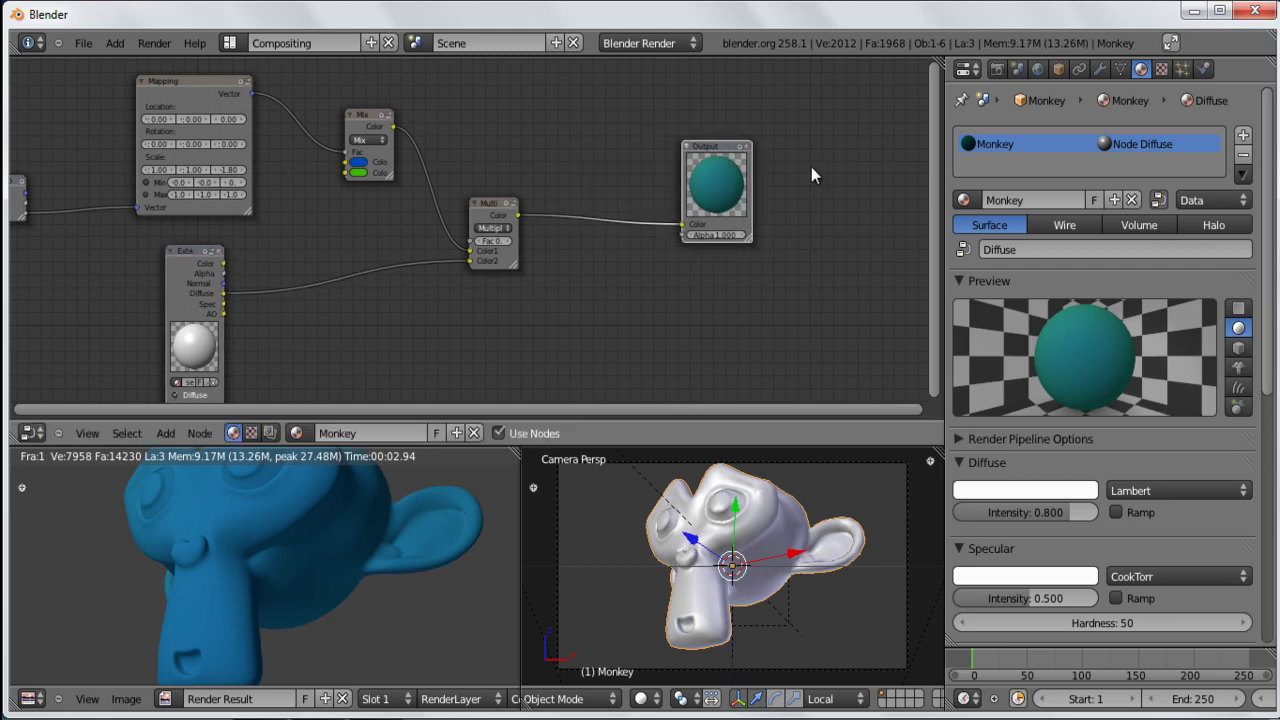
scroll(486, 254, up, 1)
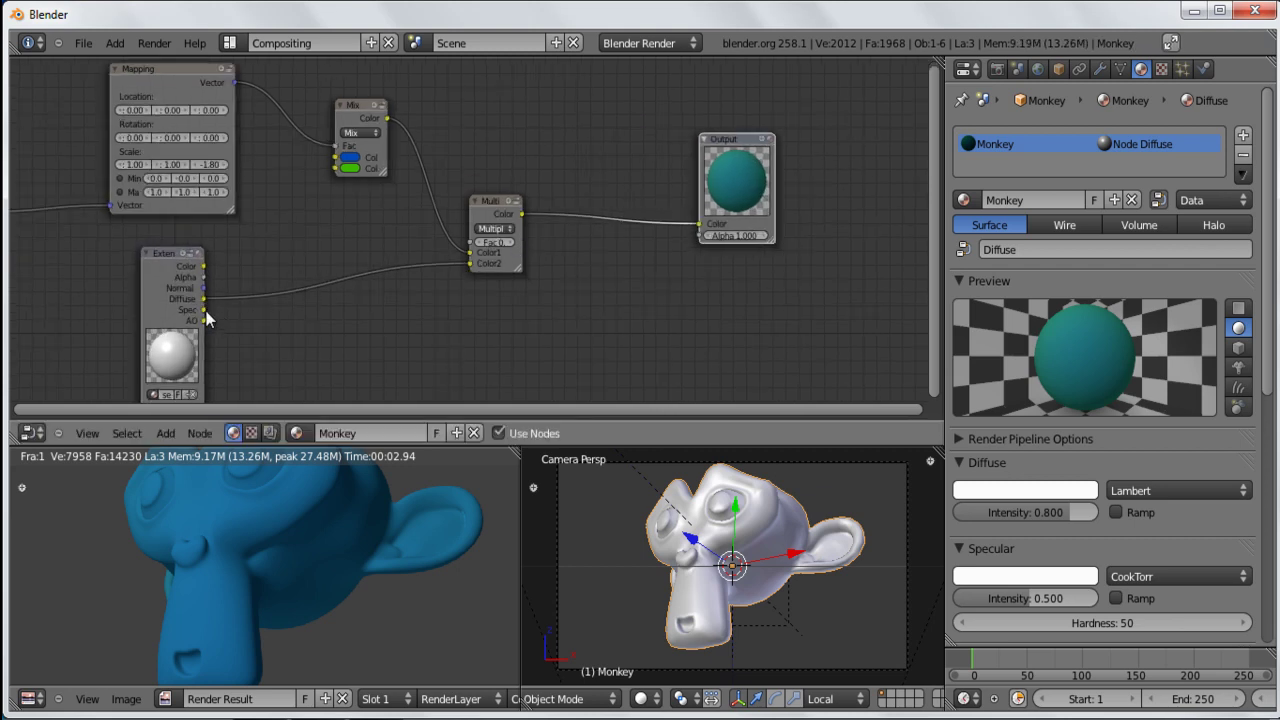
Step: Nudge the Multiply node up and left, then duplicate it and place the copy below, between the original and the Output node
ctrl+middle_drag(259, 304, 296, 343)
middle_drag(307, 287, 309, 313)
middle_drag(542, 251, 531, 259)
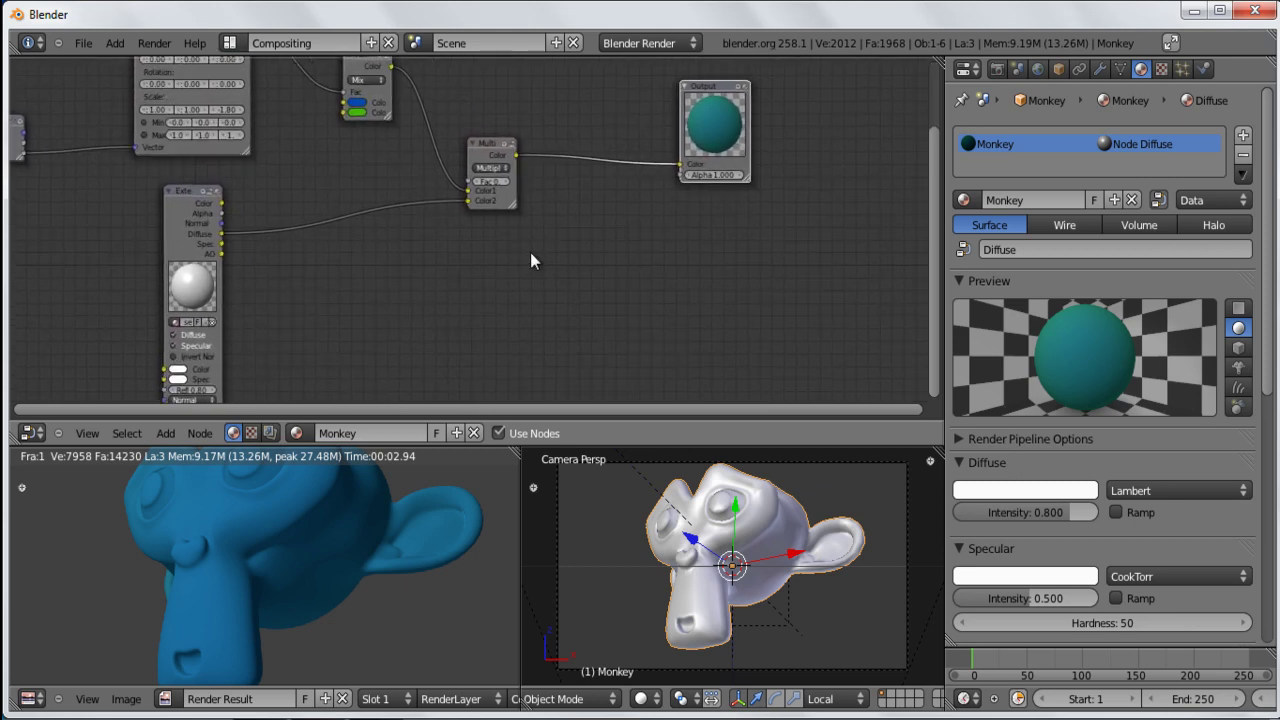
mouse_move(483, 147)
mouse_down()
mouse_move(470, 140)
mouse_move(477, 124)
mouse_move(469, 135)
mouse_up()
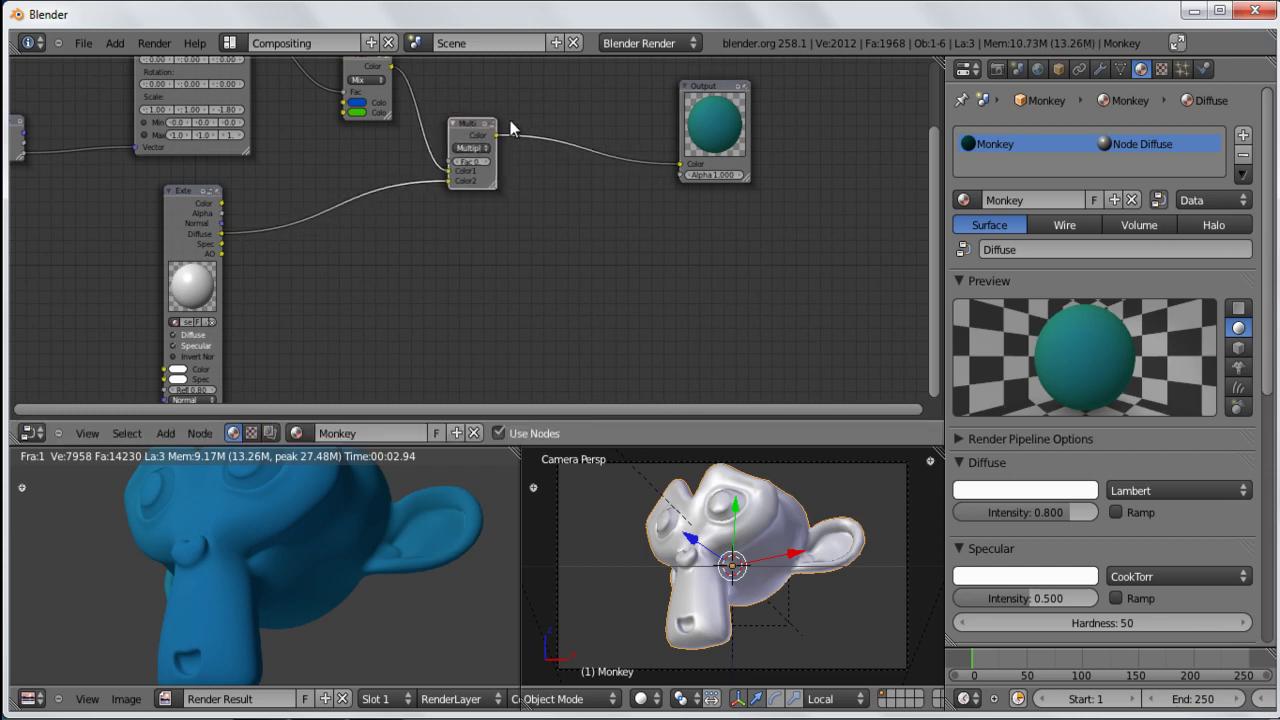
scroll(471, 129, up, 3)
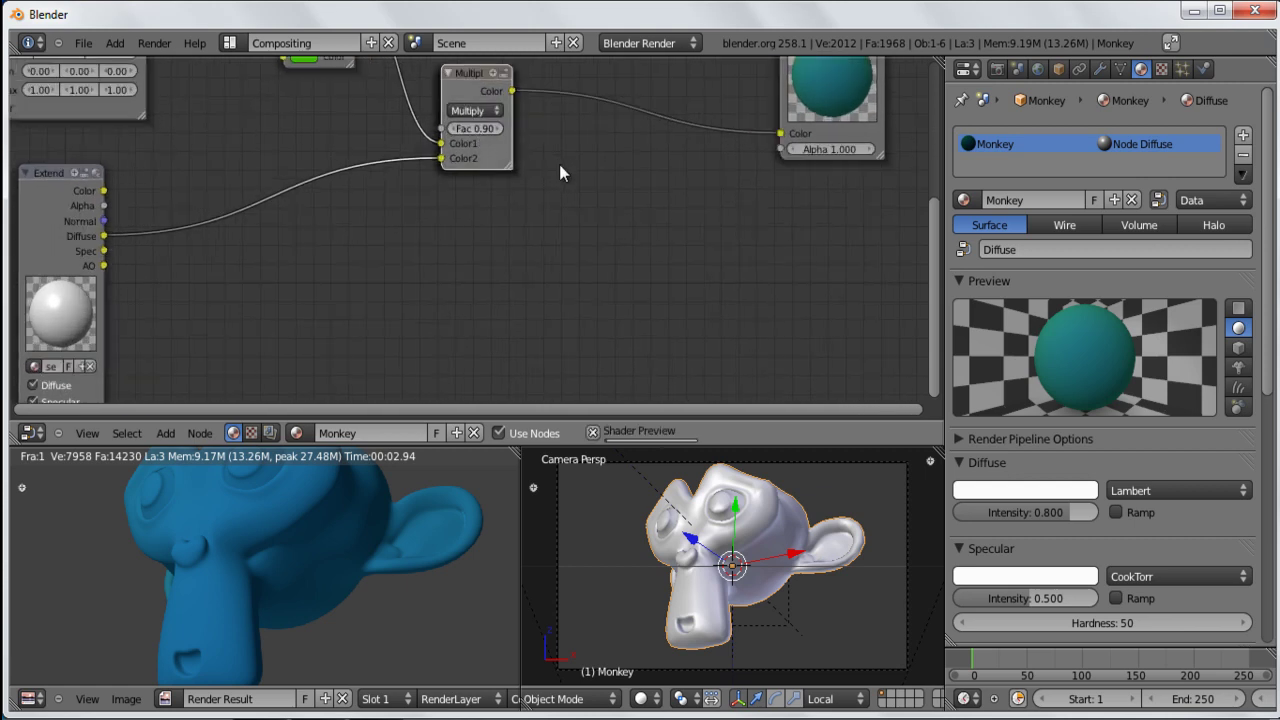
key(shift+d)
click(780, 328)
ctrl+right_drag(574, 188, 573, 373)
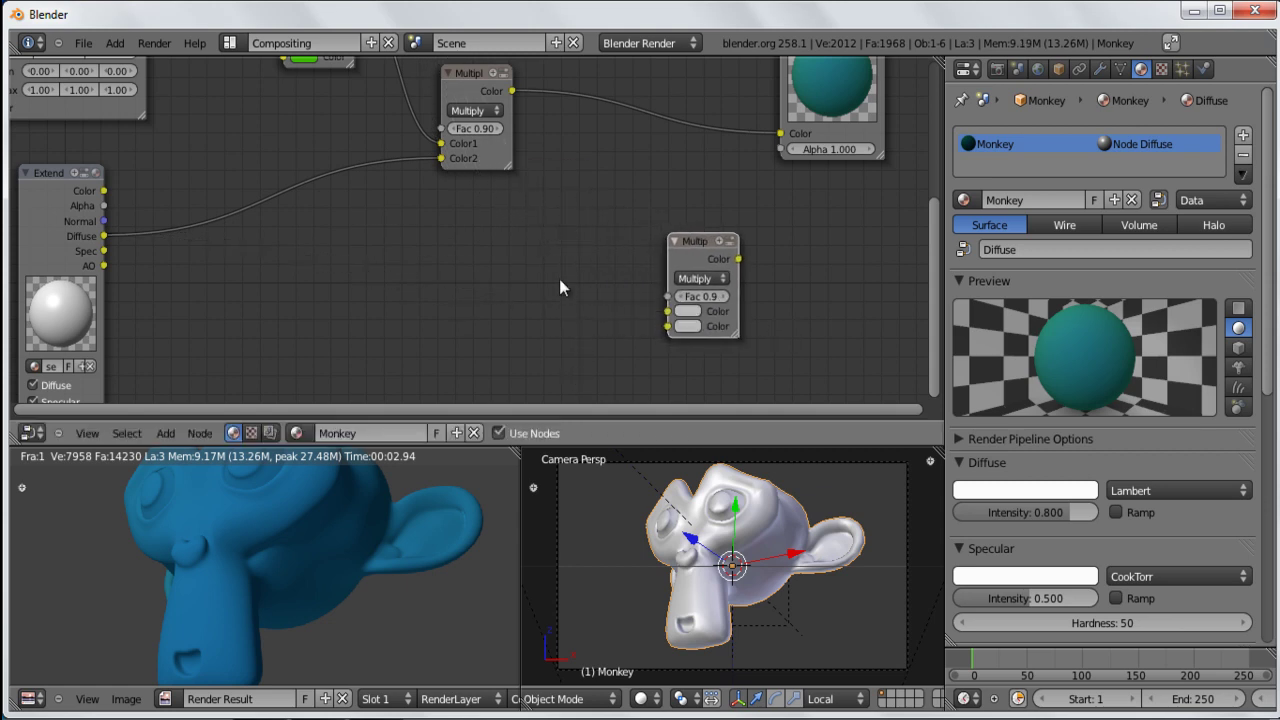
key(shift+a)
mouse_move(560, 284)
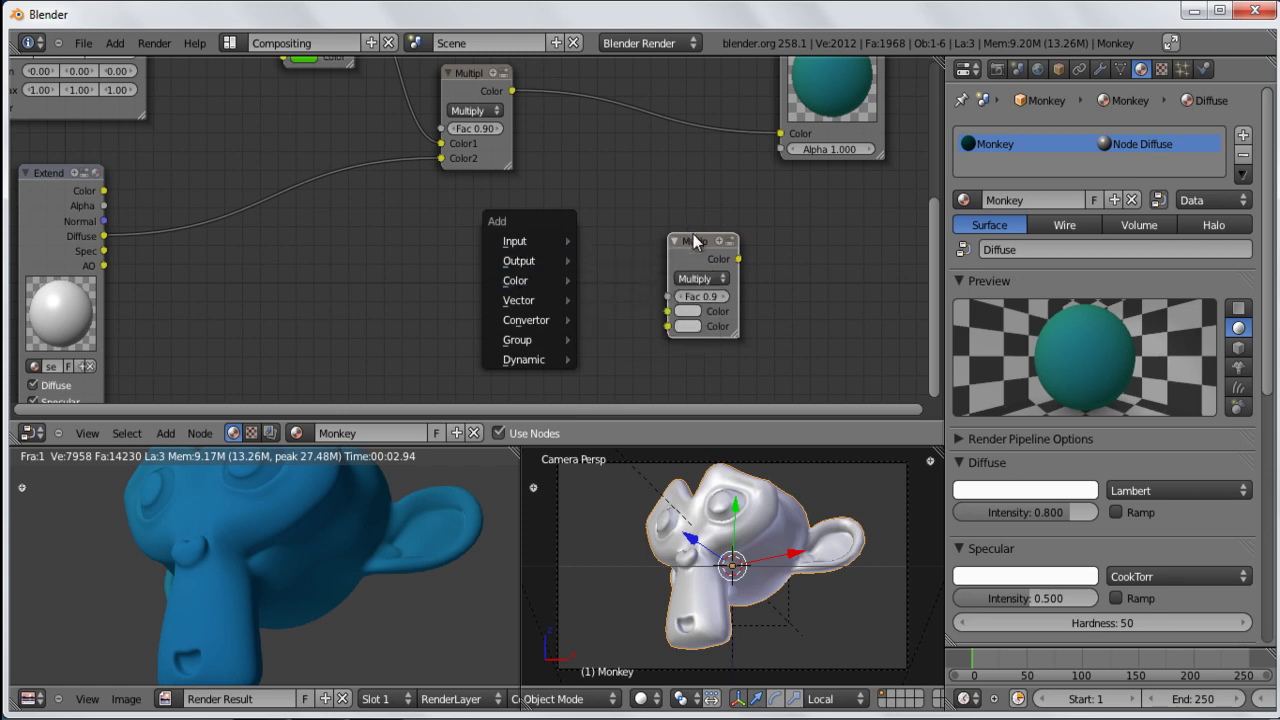
Step: Connect the Extended Material node's Spec output to the duplicated Multiply node's first color input and raise that node slightly
scroll(357, 216, down, 1)
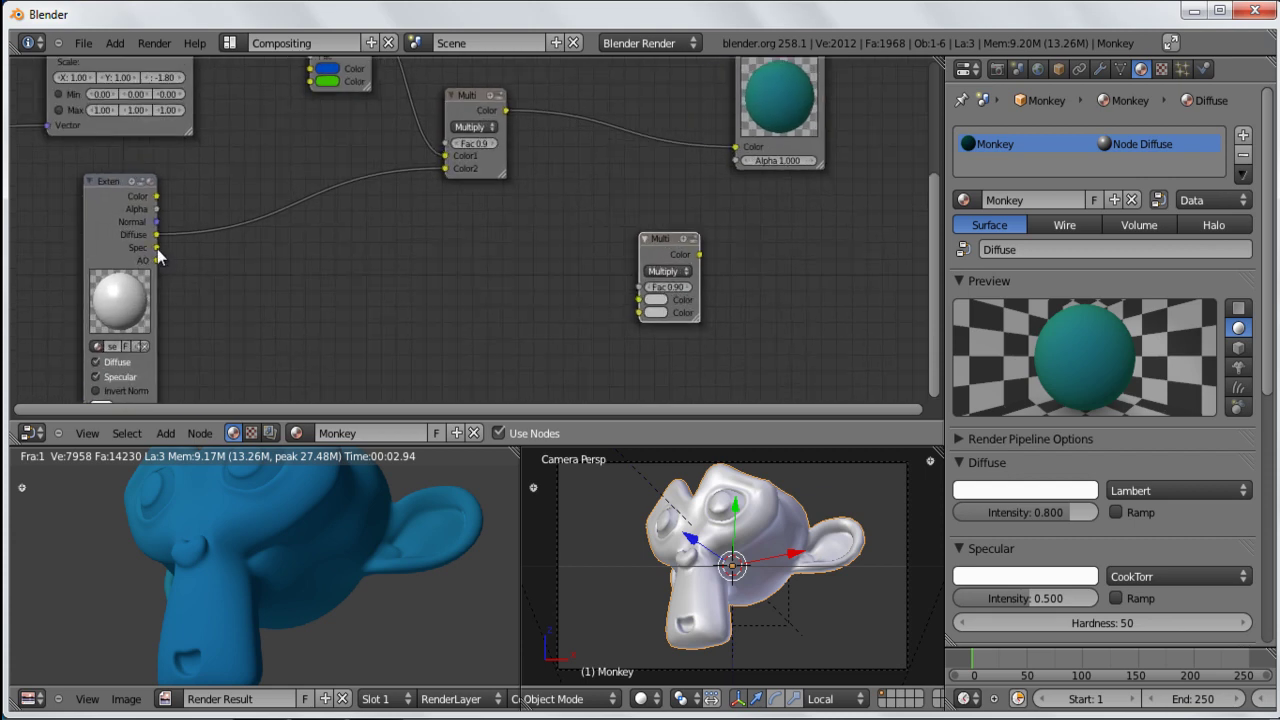
drag(414, 302, 639, 299)
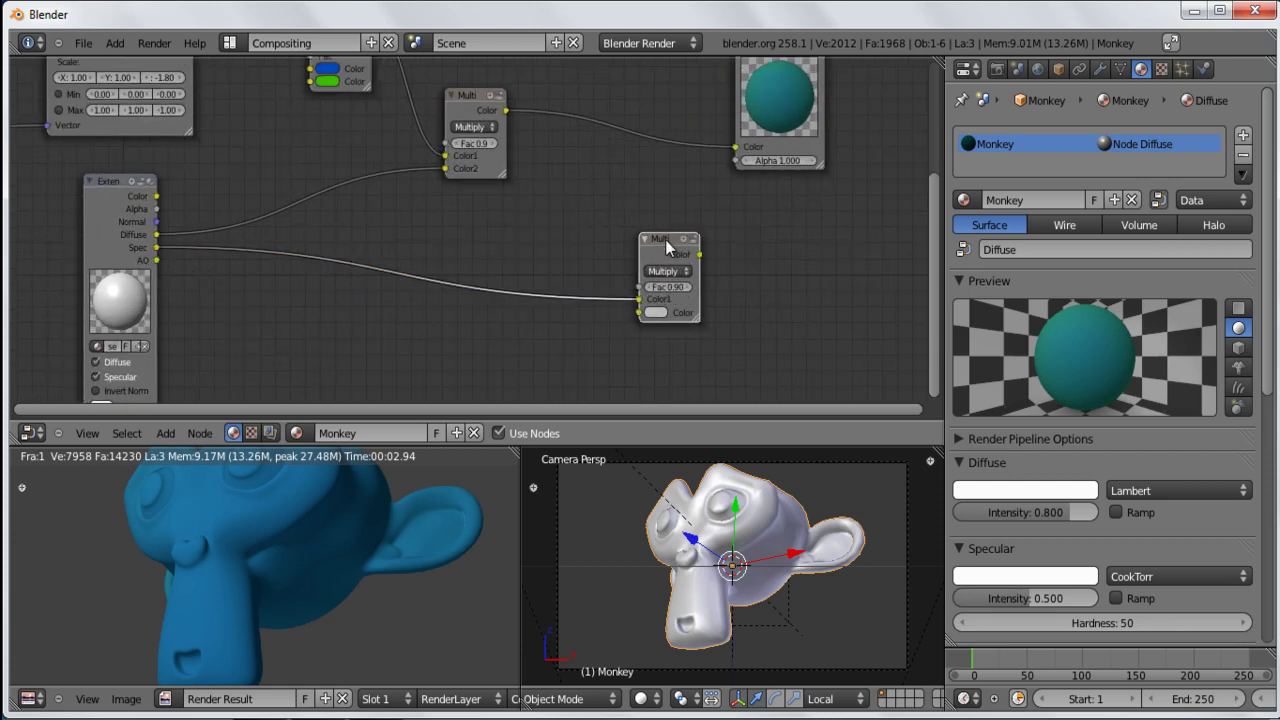
key(g)
click(692, 202)
Step: Lower the original Multiply node, connect its Color output to the duplicate's Color2 input, and shift the duplicate closer to it
drag(467, 87, 469, 135)
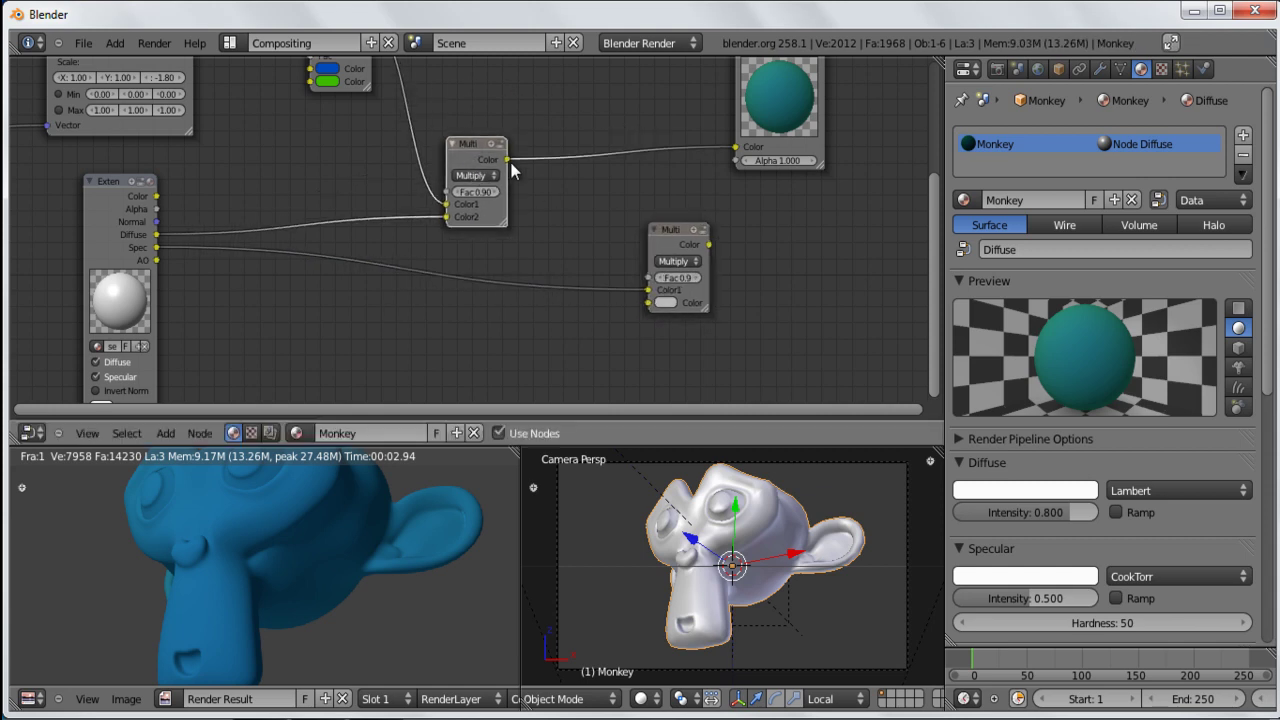
key(g)
click(458, 102)
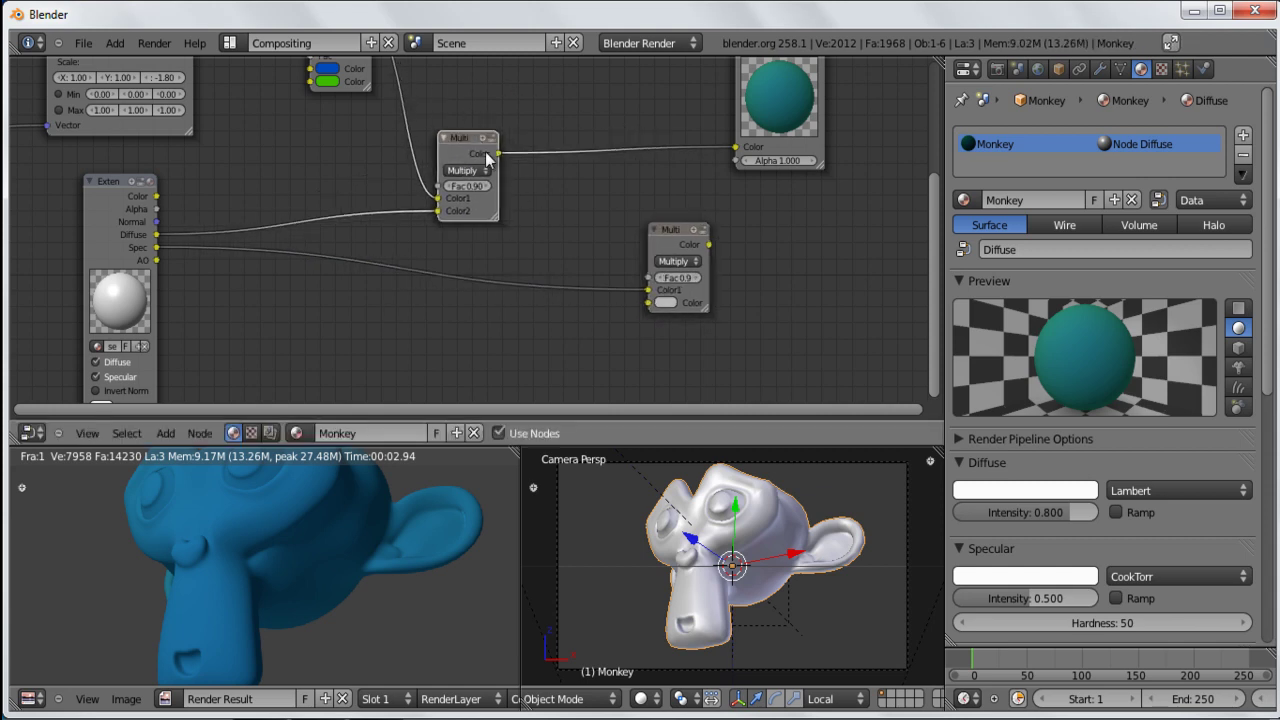
drag(498, 153, 648, 302)
drag(666, 229, 636, 204)
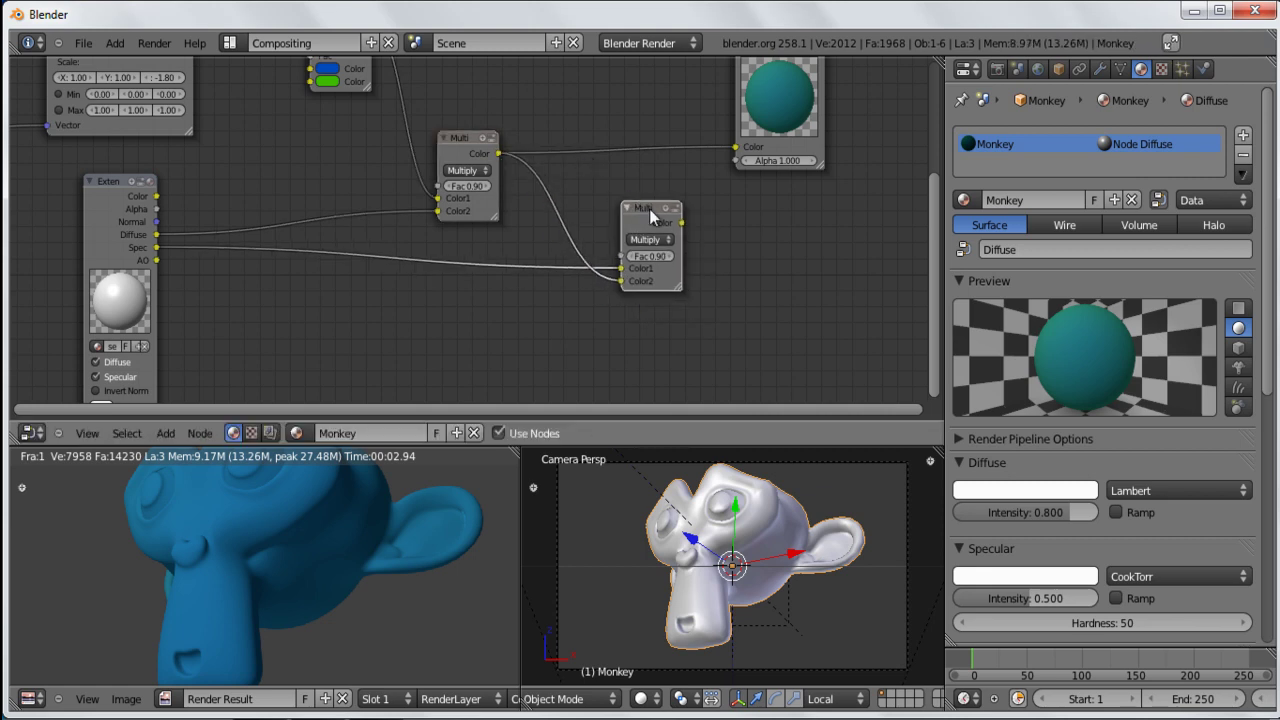
Step: Connect the duplicated Multiply node to the Output node's Color input and move the Extended Material node down and right
drag(710, 153, 733, 147)
drag(646, 207, 656, 186)
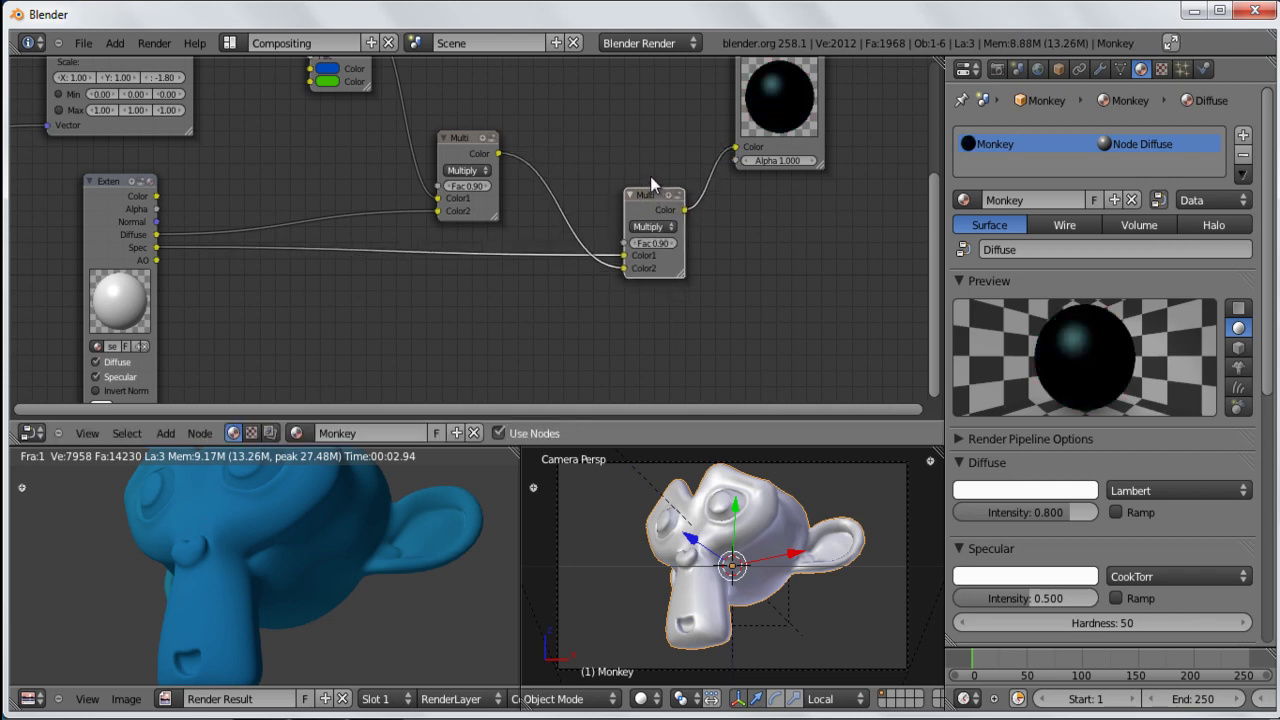
drag(115, 181, 198, 212)
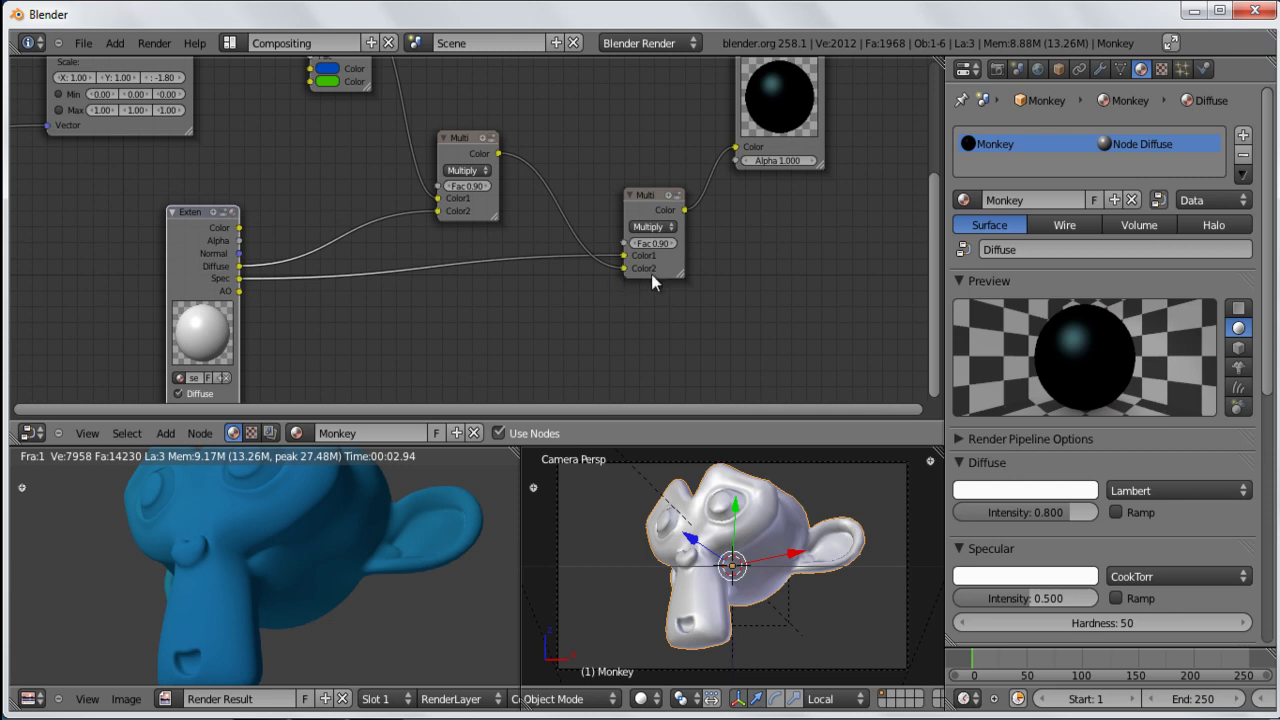
Step: Change the duplicated Multiply node's blend mode to Add, nudge it up and left, and render the image
click(652, 227)
click(650, 249)
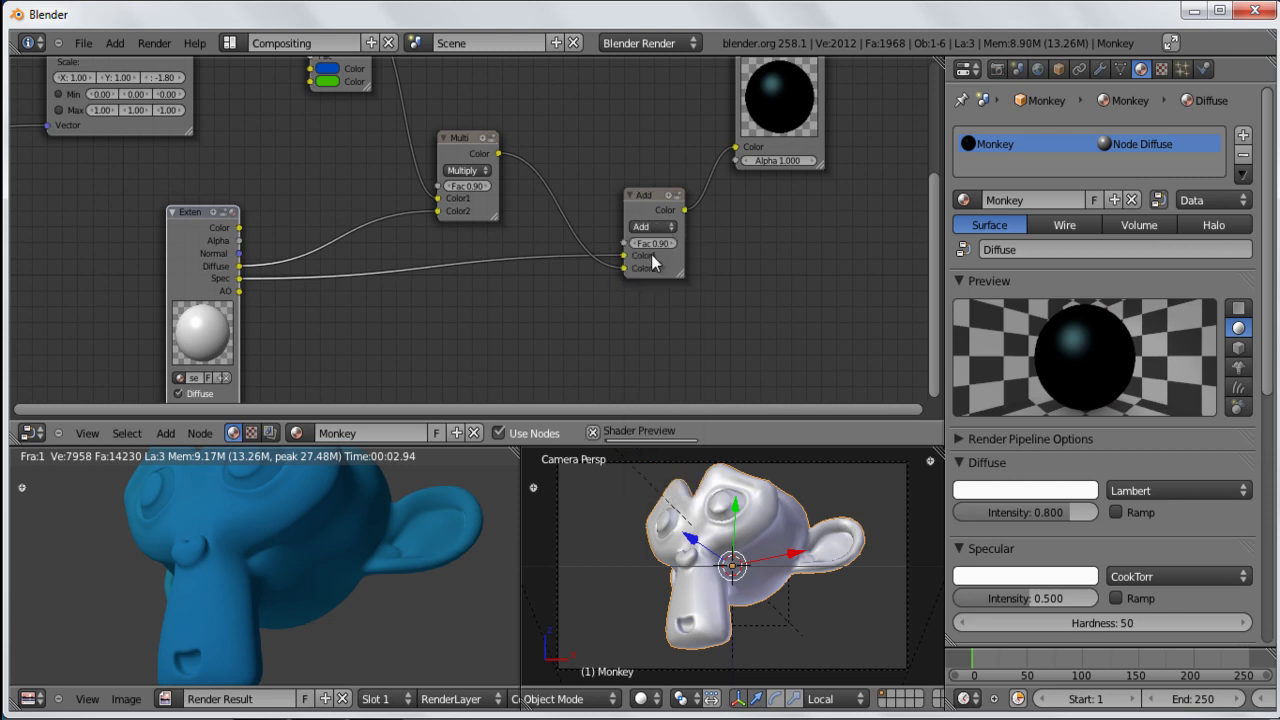
drag(644, 187, 624, 166)
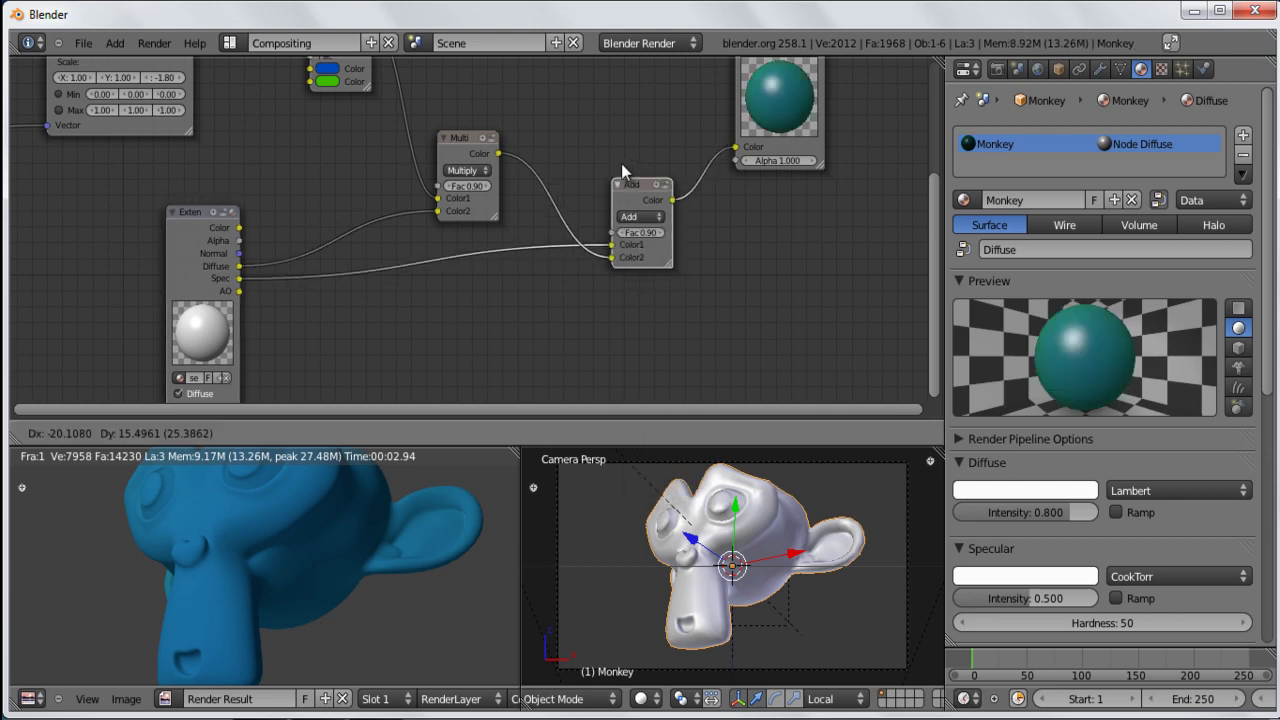
key(F12)
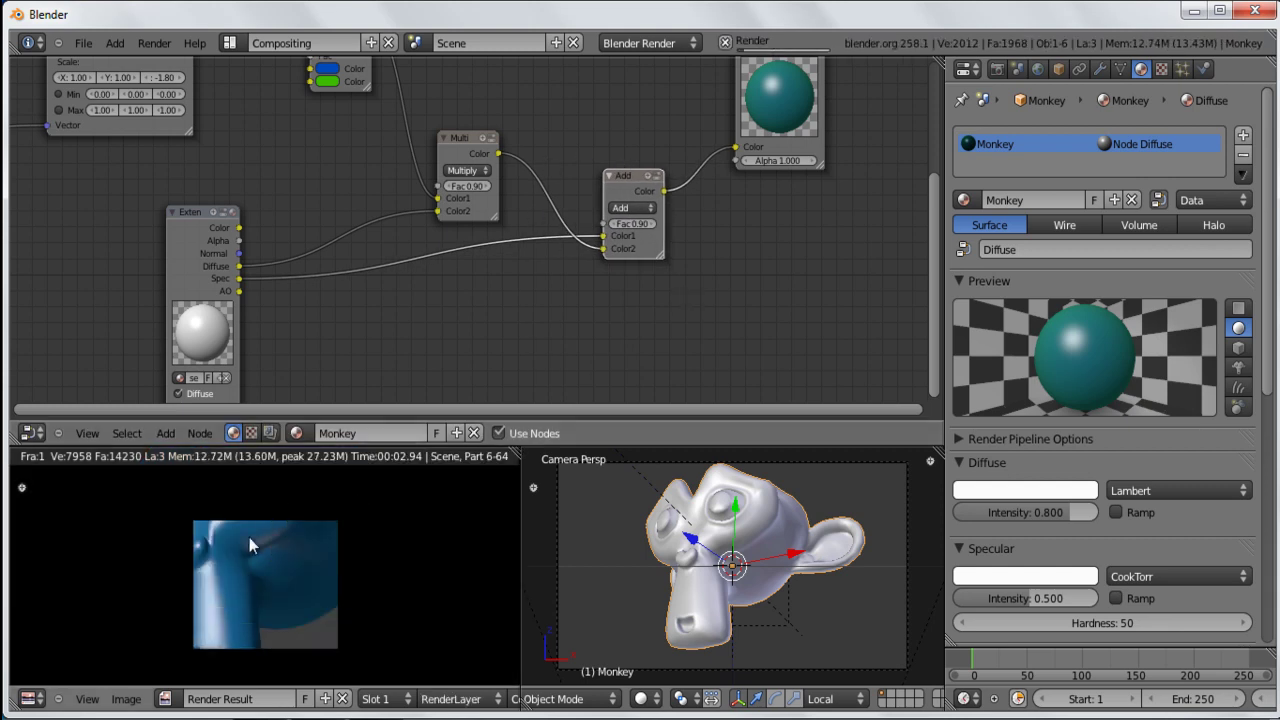
Step: Move the Extended Material node up and closer to the Multiply node, and nudge the Add node slightly down
click(188, 212)
drag(191, 210, 198, 201)
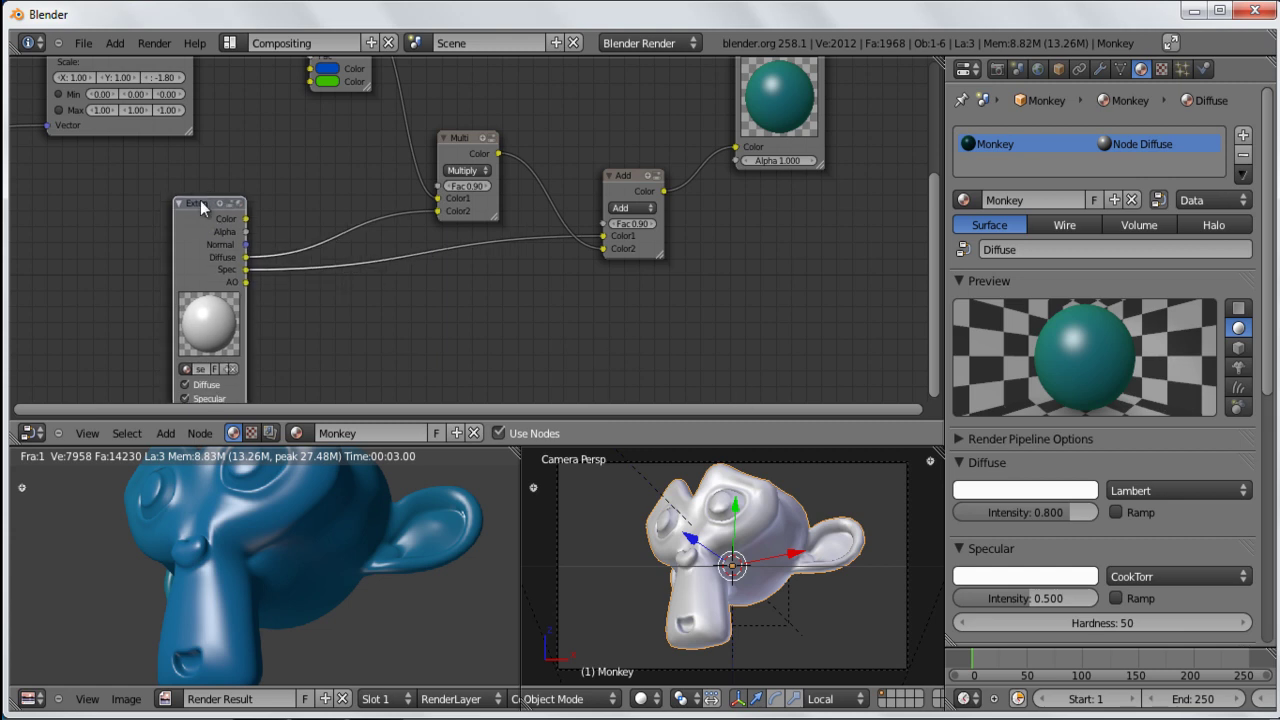
key(g)
click(206, 191)
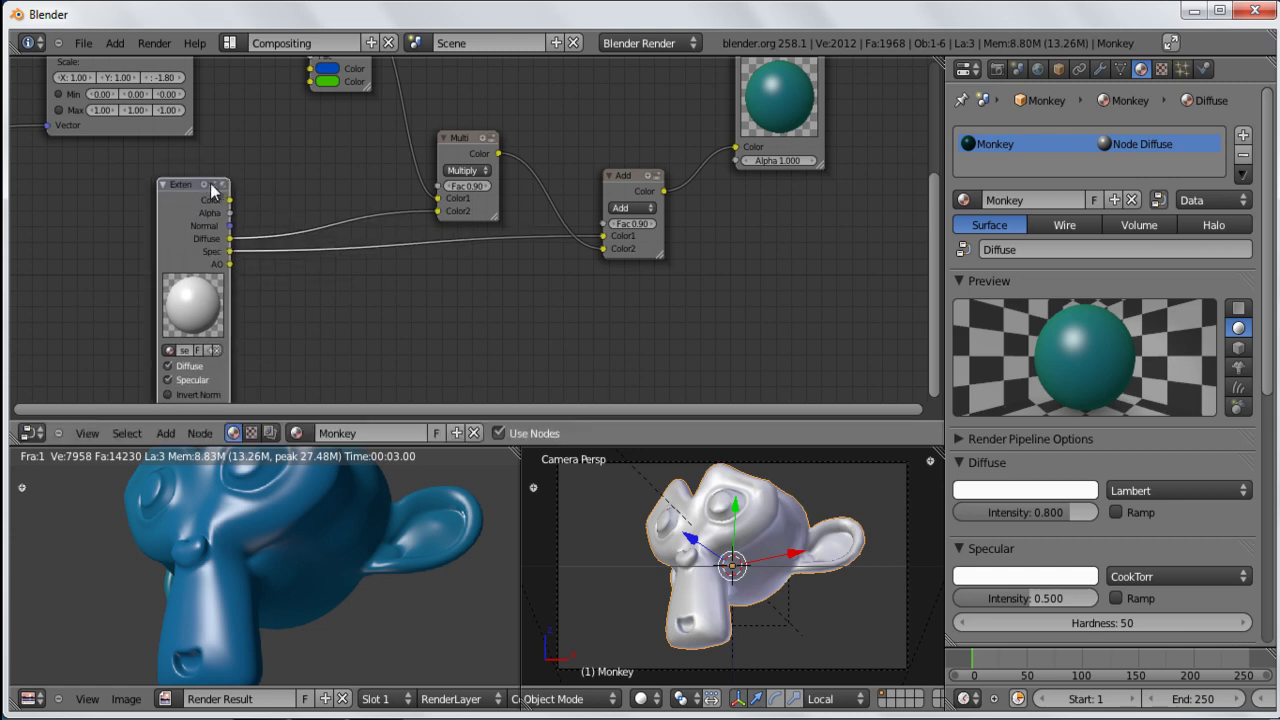
drag(203, 190, 300, 188)
scroll(1141, 544, down, 2)
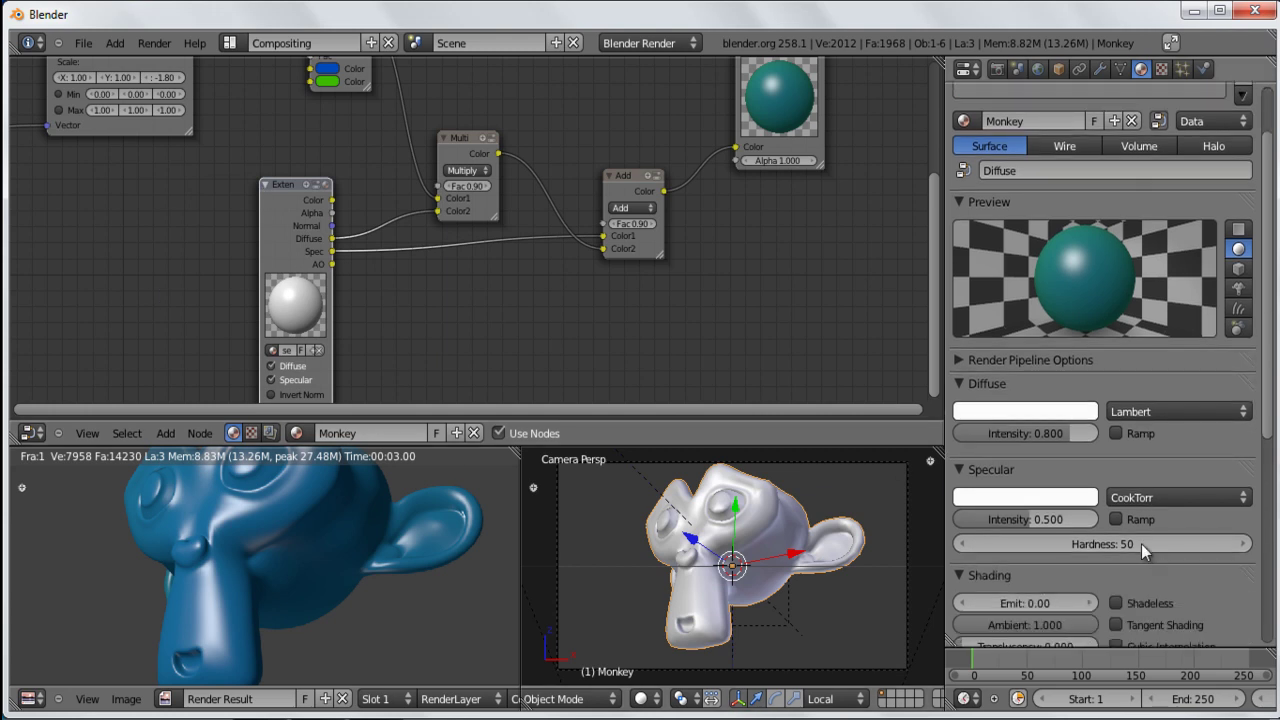
scroll(1141, 544, down, 1)
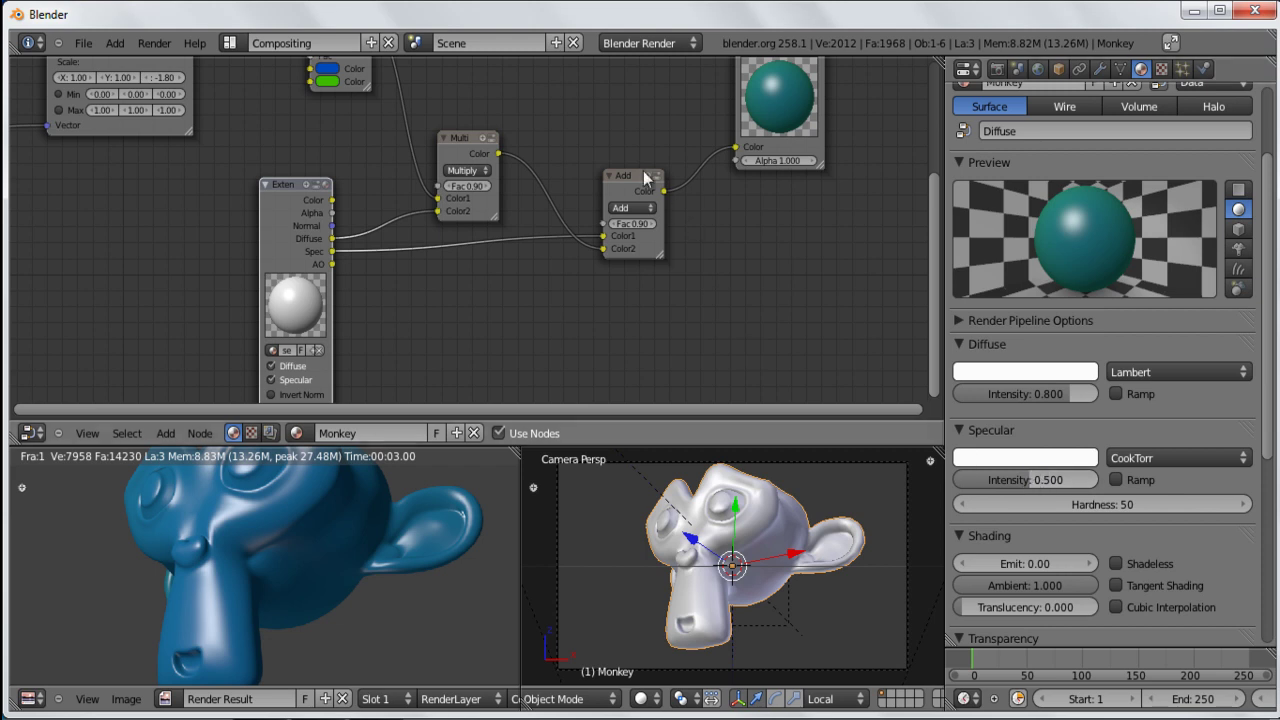
drag(626, 172, 627, 175)
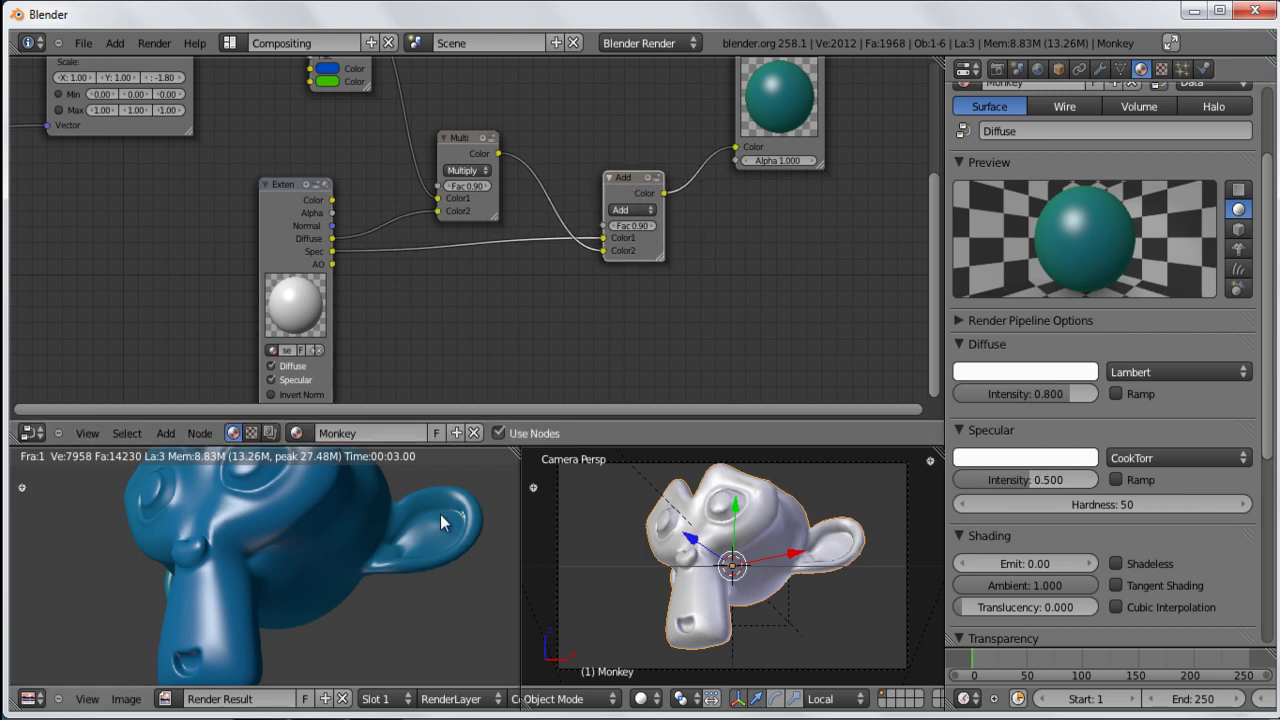
Step: Set the material's specular shader model to Toon and render the monkey
click(1034, 460)
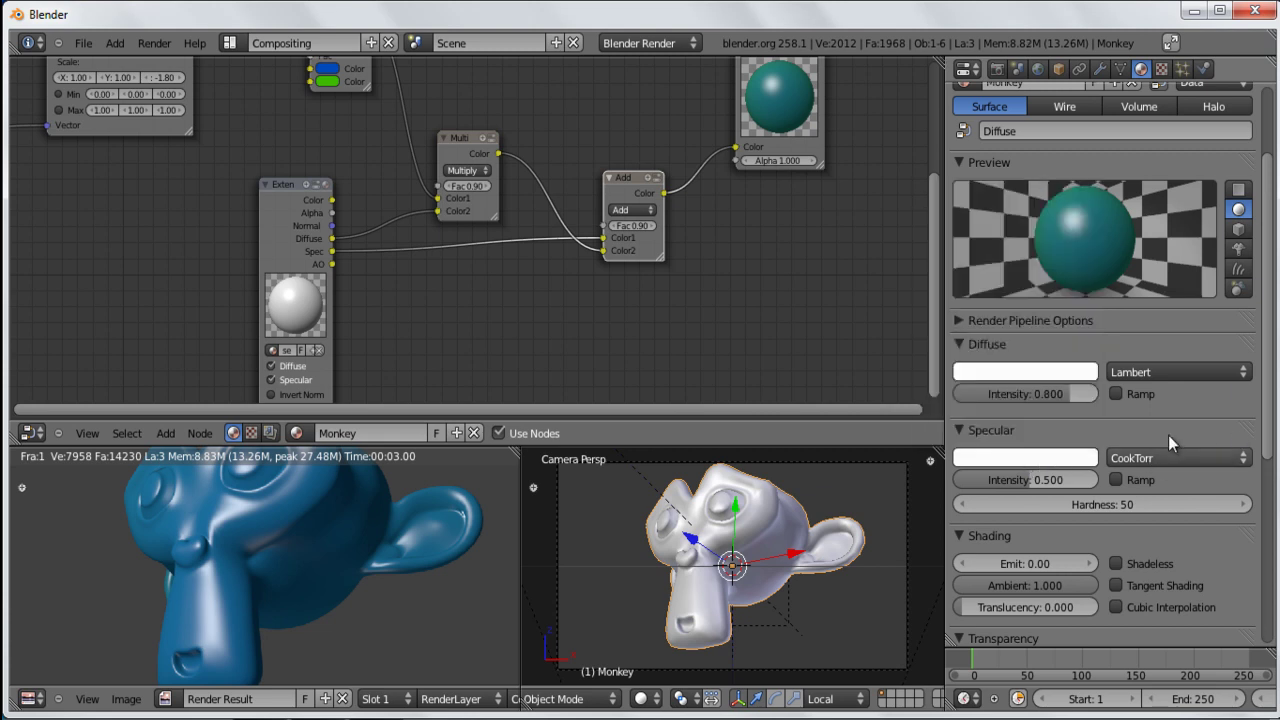
click(1134, 459)
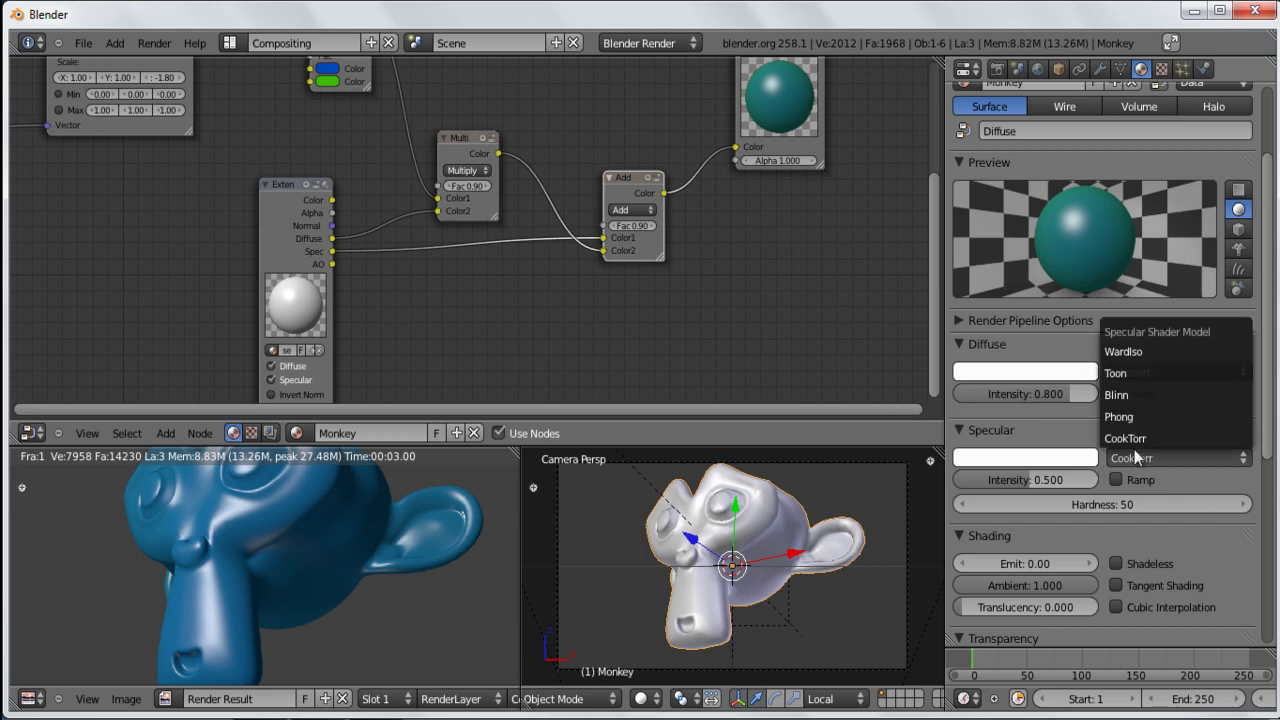
click(1131, 373)
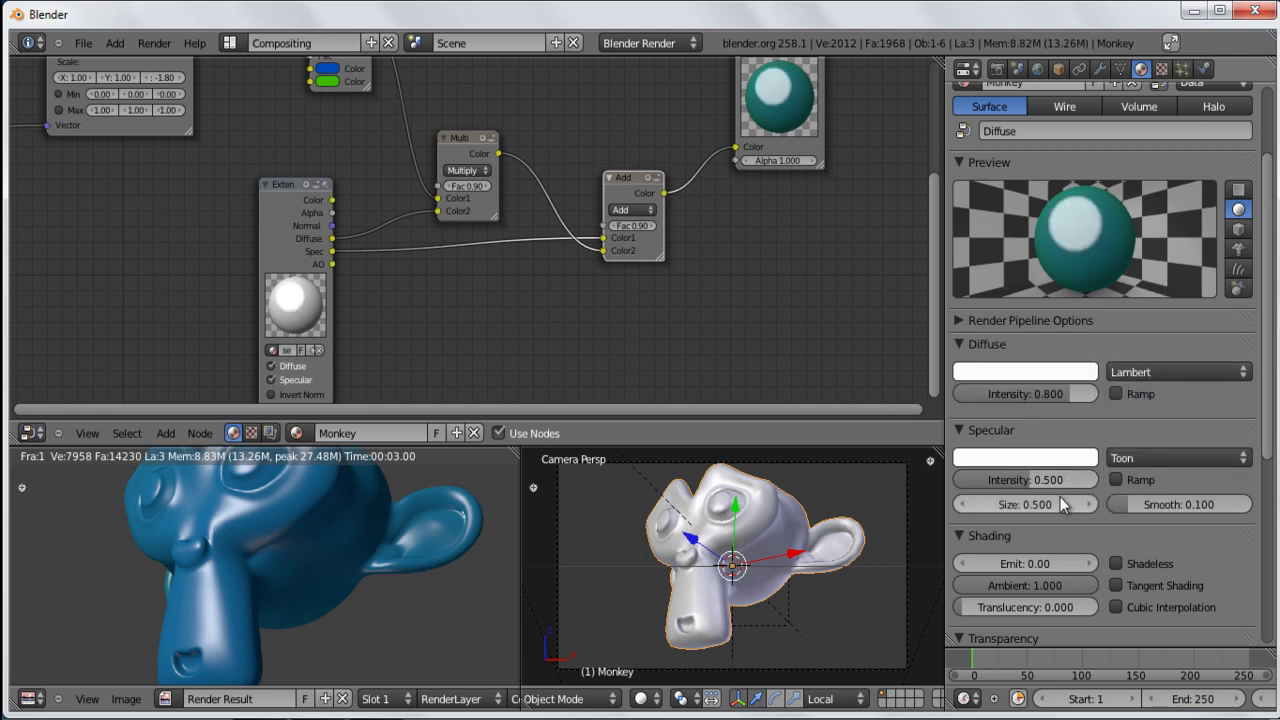
key(F12)
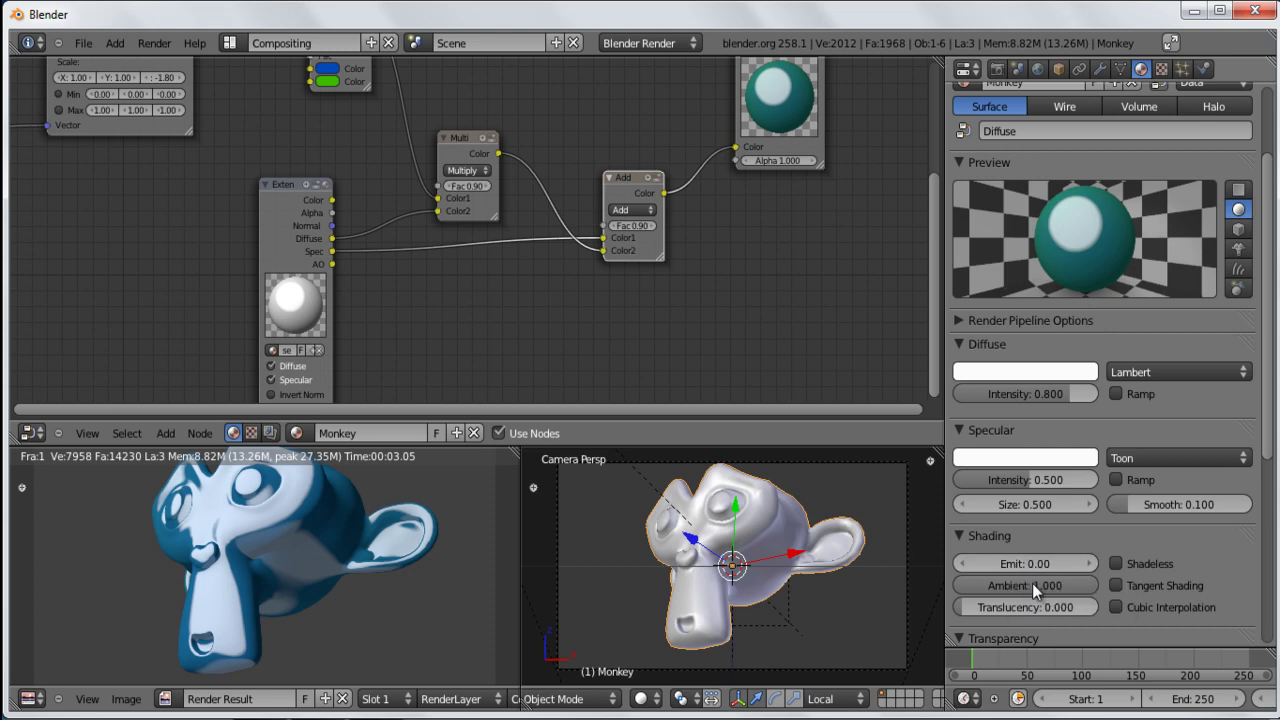
Step: Set the Toon specular size to 0.2 and render the monkey again
click(1032, 510)
text(0.2)
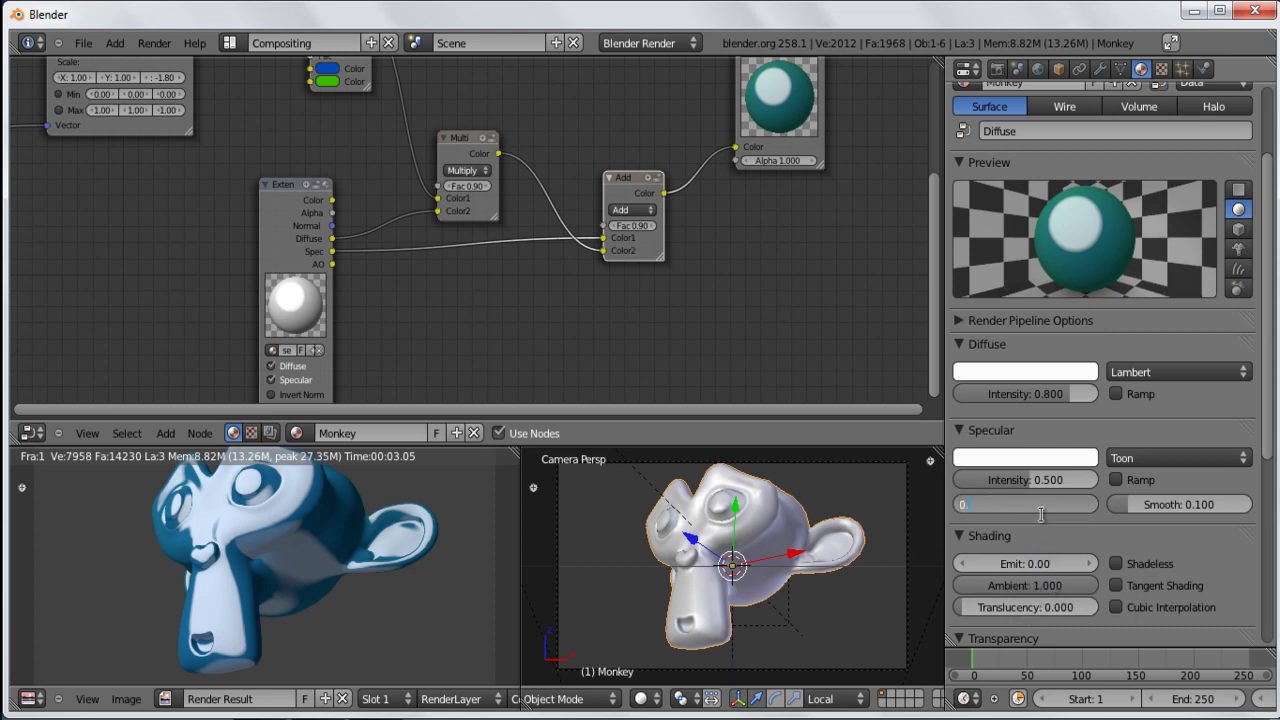
key(Return)
key(F12)
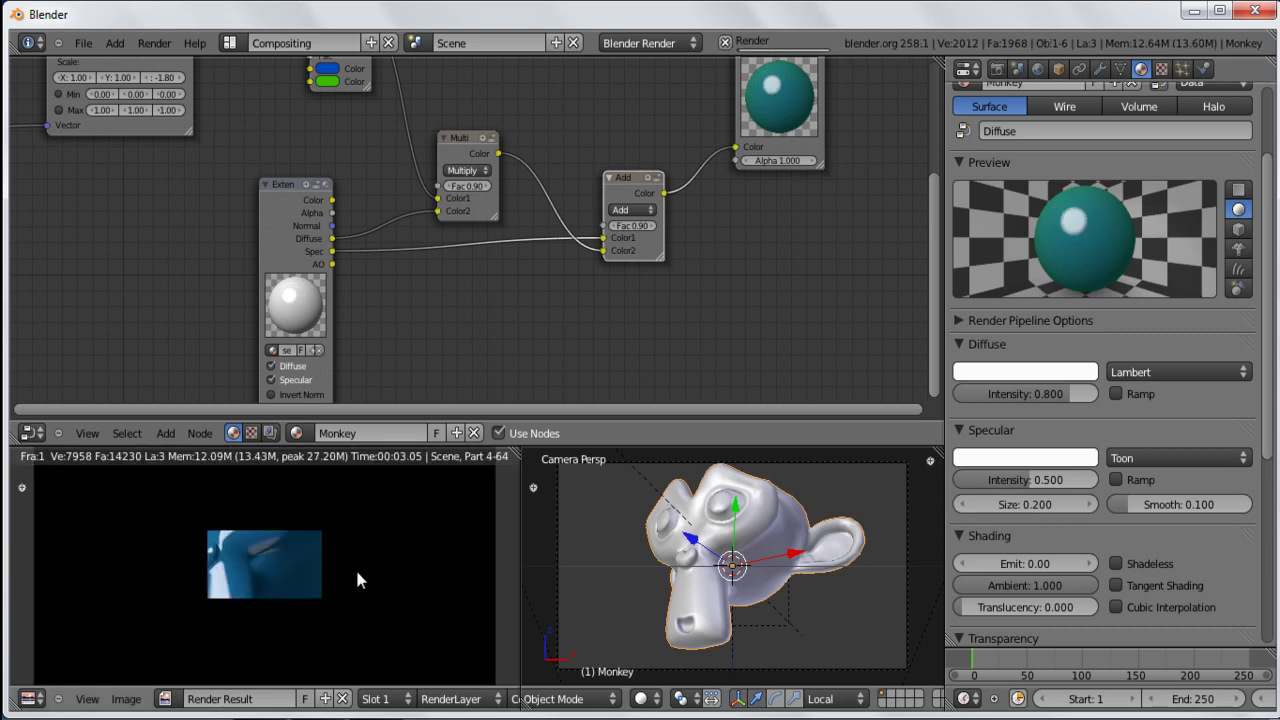
Step: Set the specular intensity to 0.8 and render the monkey with the stronger highlight
click(1030, 481)
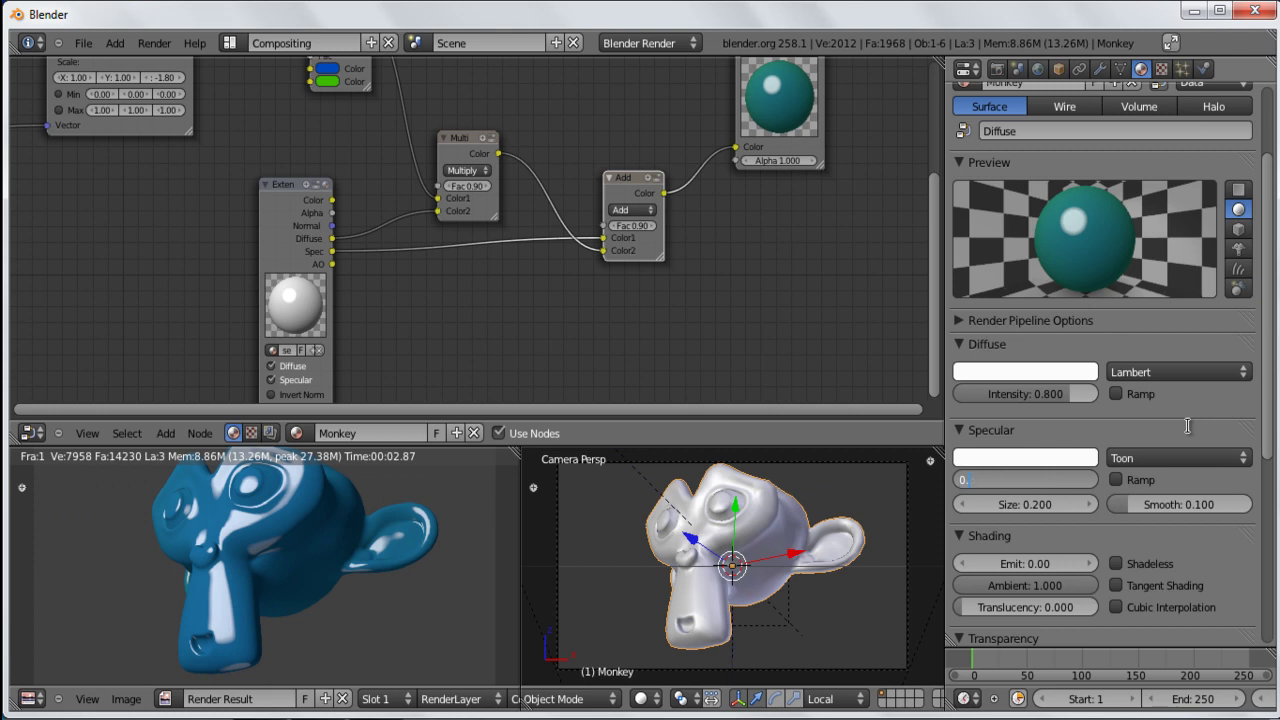
text(0.8)
key(Return)
key(F12)
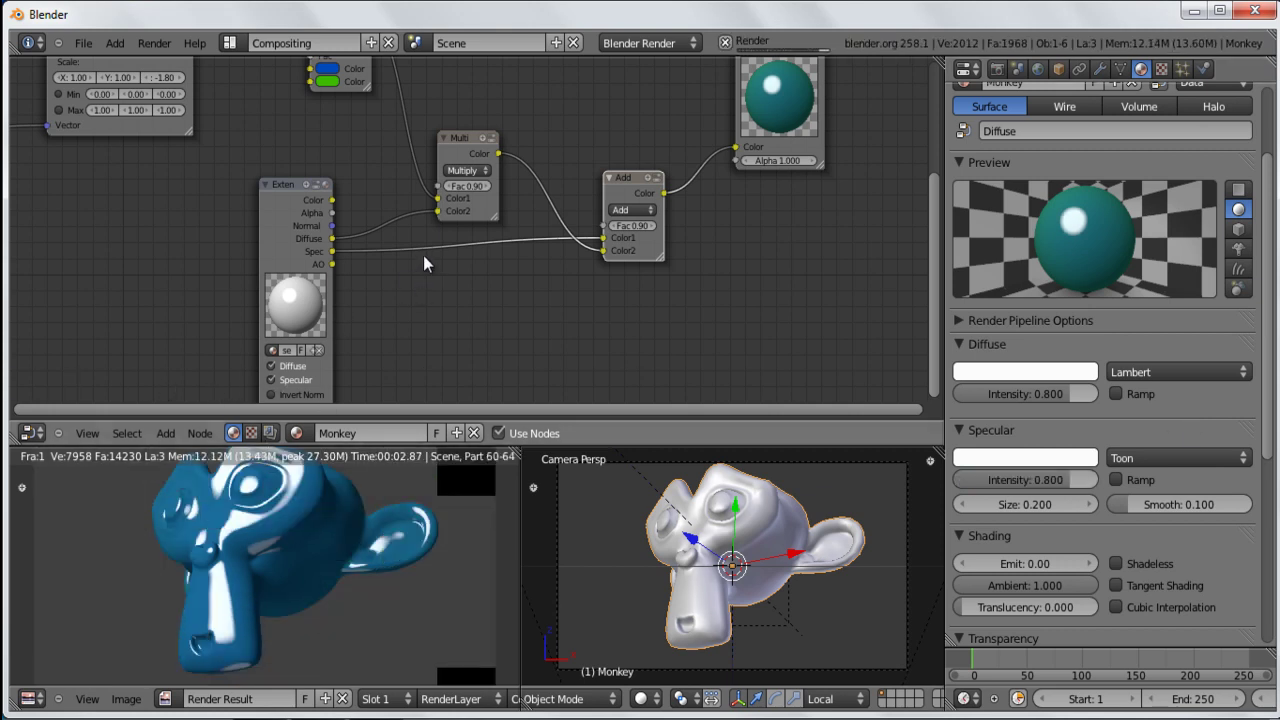
scroll(435, 242, down, 2)
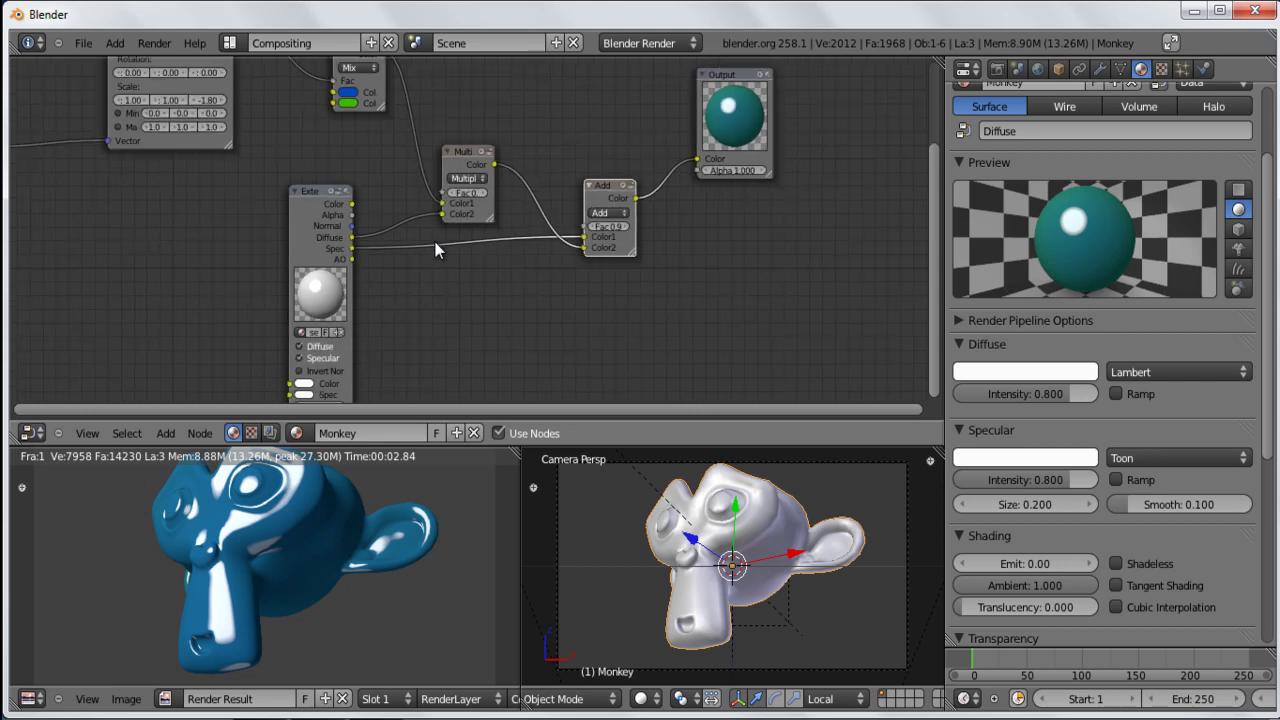
Step: Nudge the Add and Multiply nodes slightly up, and raise the Extended Material node closer in line with the Multiply node
drag(617, 180, 612, 163)
drag(454, 151, 454, 146)
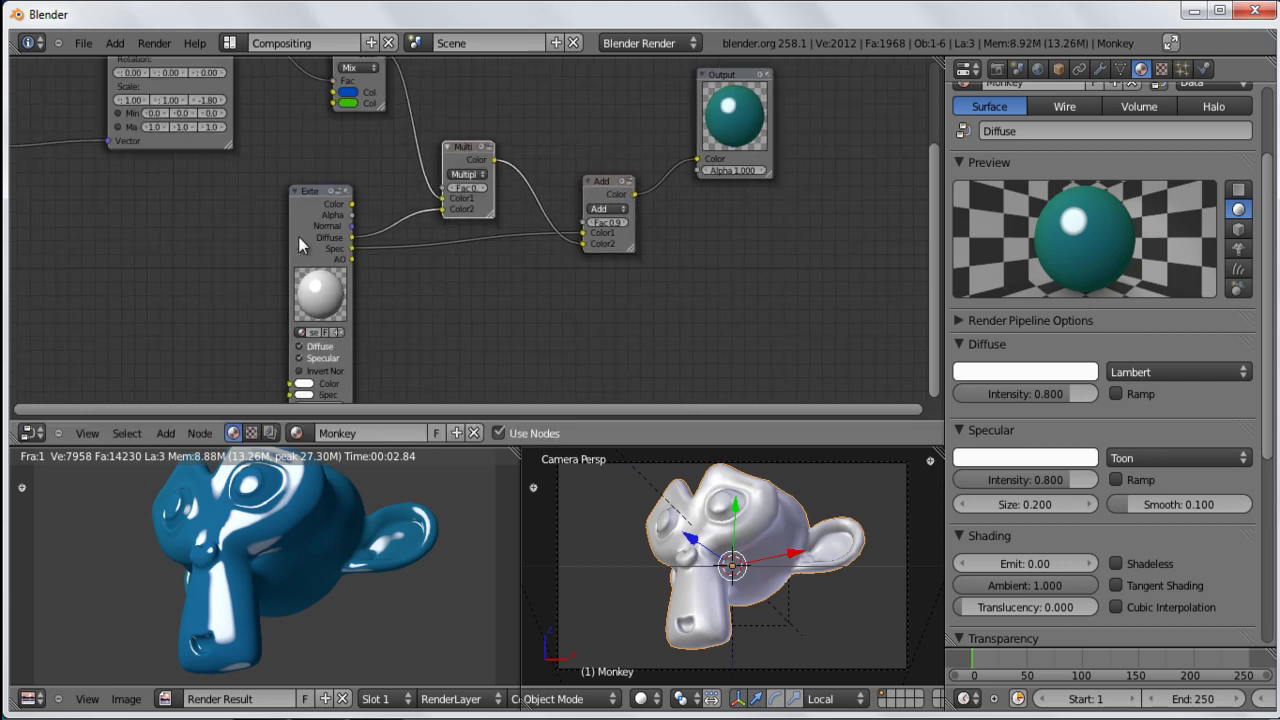
click(312, 196)
drag(312, 196, 303, 158)
Step: Duplicate the Extended Material node and place the copy in the empty area below the Output node
scroll(365, 181, down, 1)
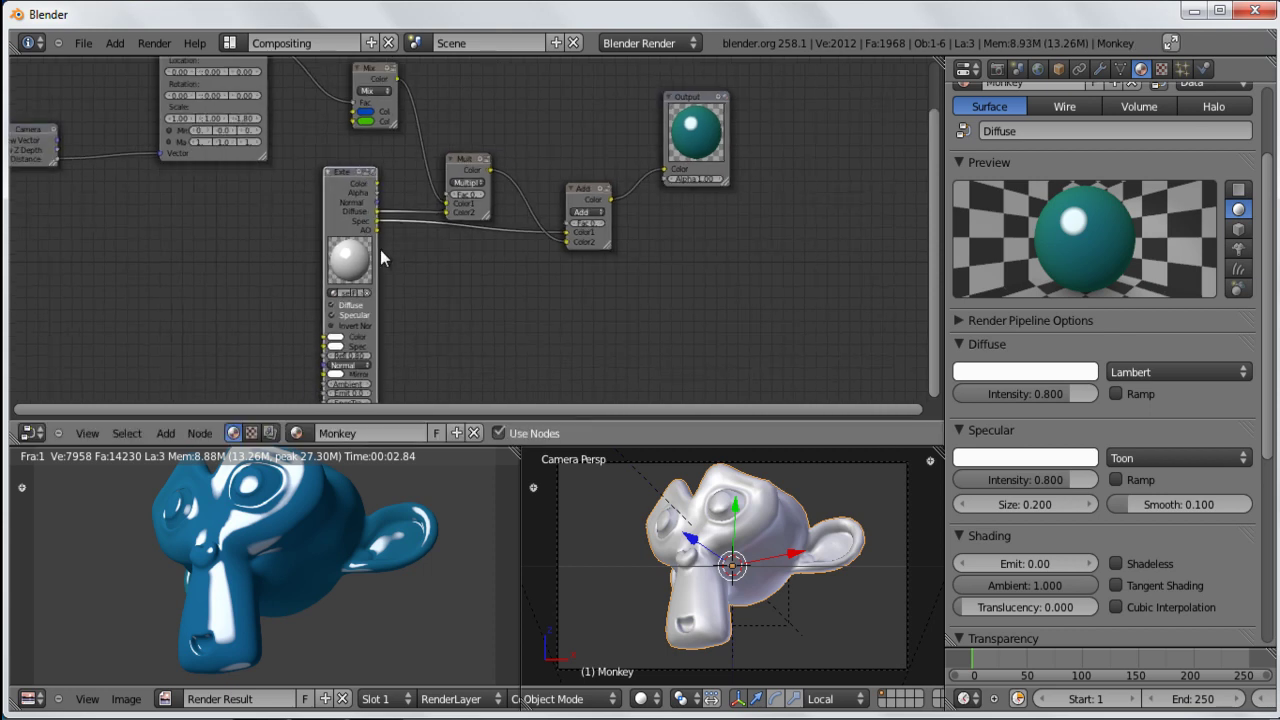
key(shift+d)
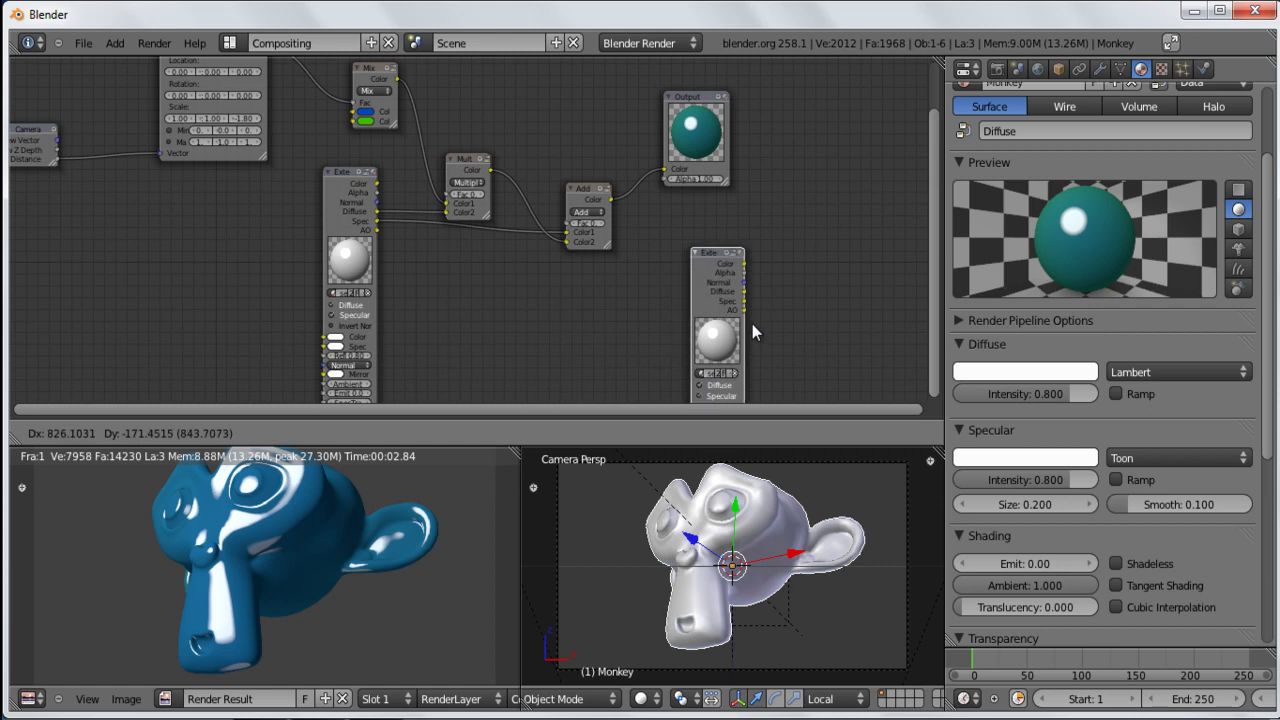
click(735, 337)
scroll(735, 337, up, 1)
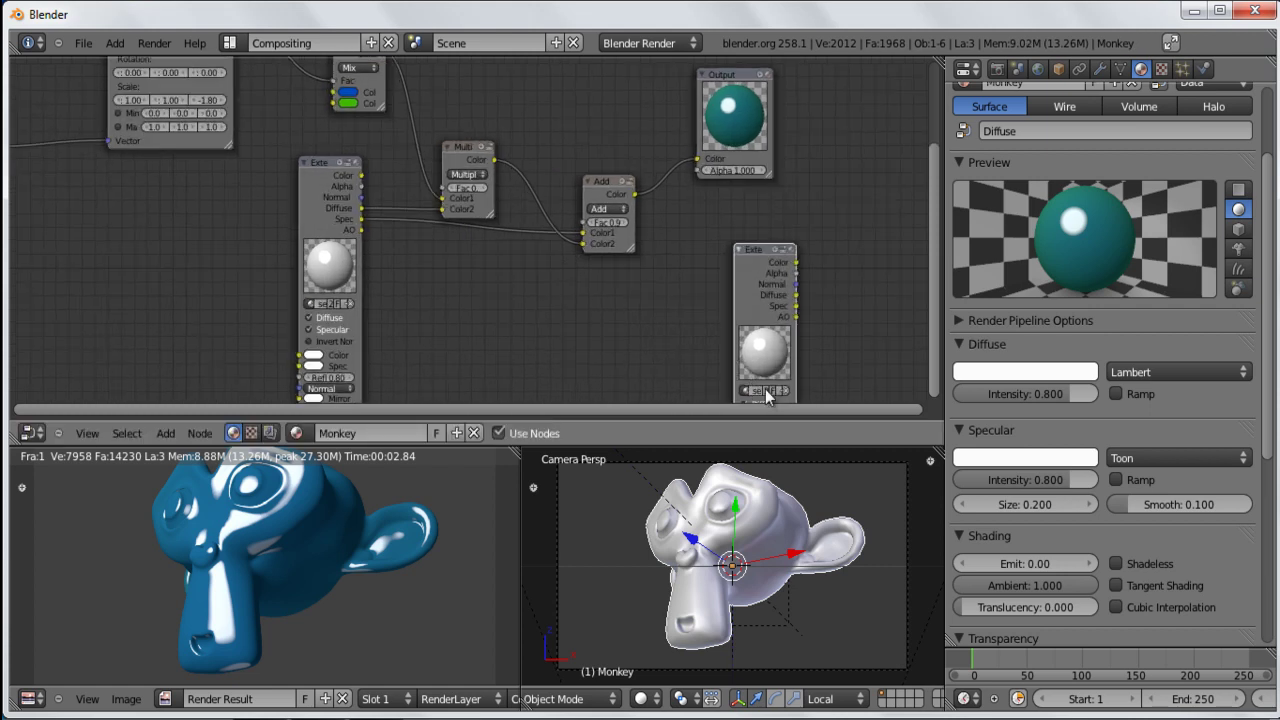
Step: Give the duplicated Extended Material node its own single-user material and name it Ref_Blinn
click(765, 390)
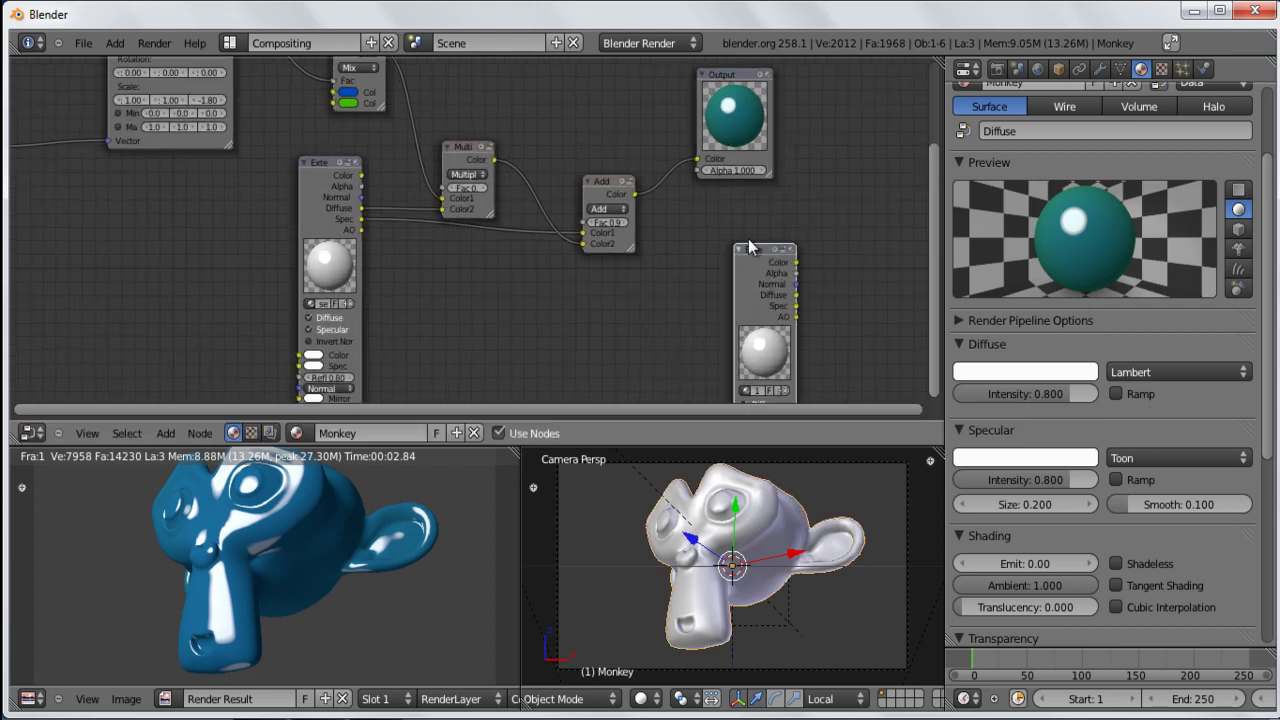
scroll(735, 230, down, 4)
middle_drag(714, 261, 642, 138)
scroll(679, 394, up, 2)
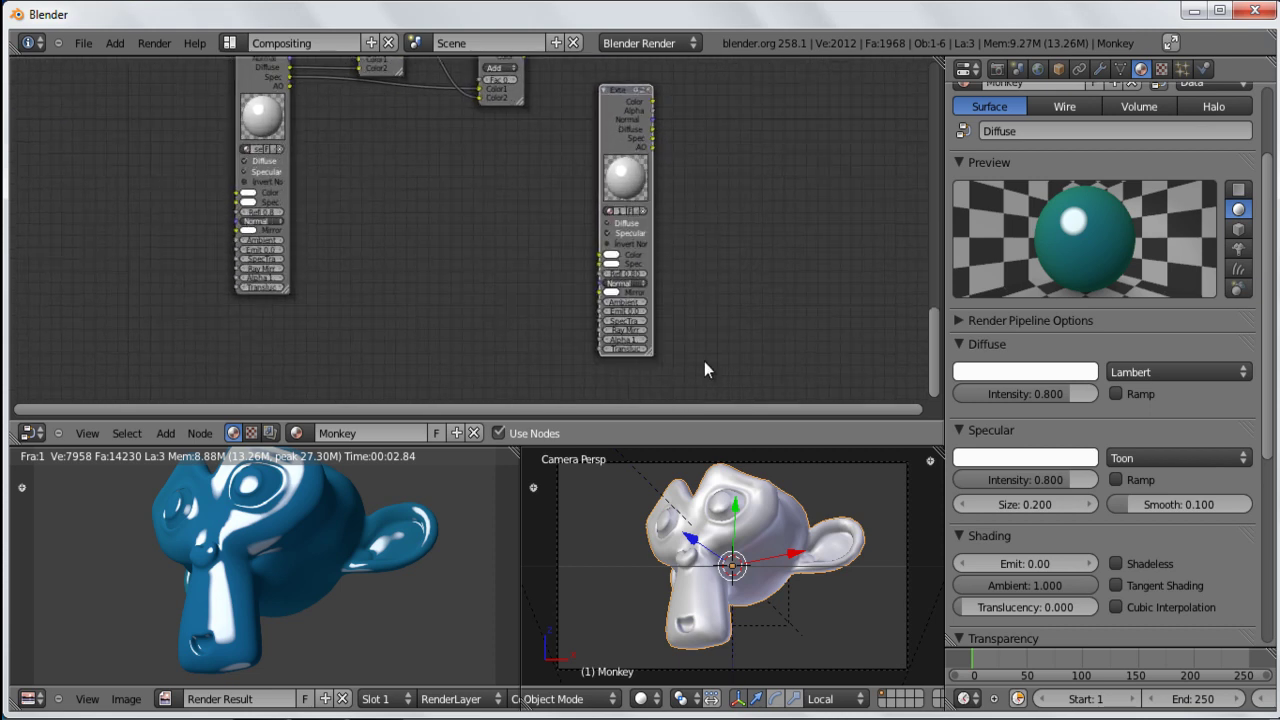
scroll(733, 363, up, 2)
scroll(703, 204, up, 1)
middle_drag(714, 238, 598, 291)
scroll(598, 291, up, 2)
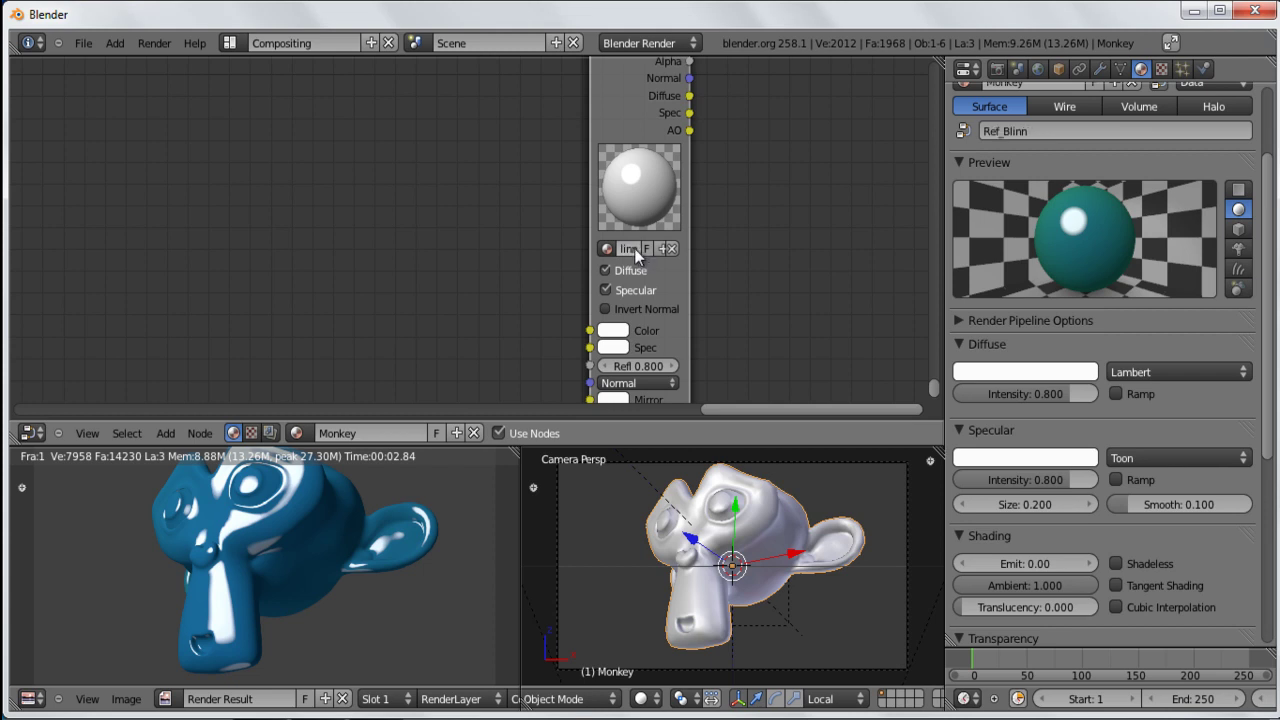
Step: Set the specular shader model of the Ref_Blinn material to Blinn
scroll(370, 265, down, 3)
scroll(570, 100, down, 2)
drag(557, 95, 553, 89)
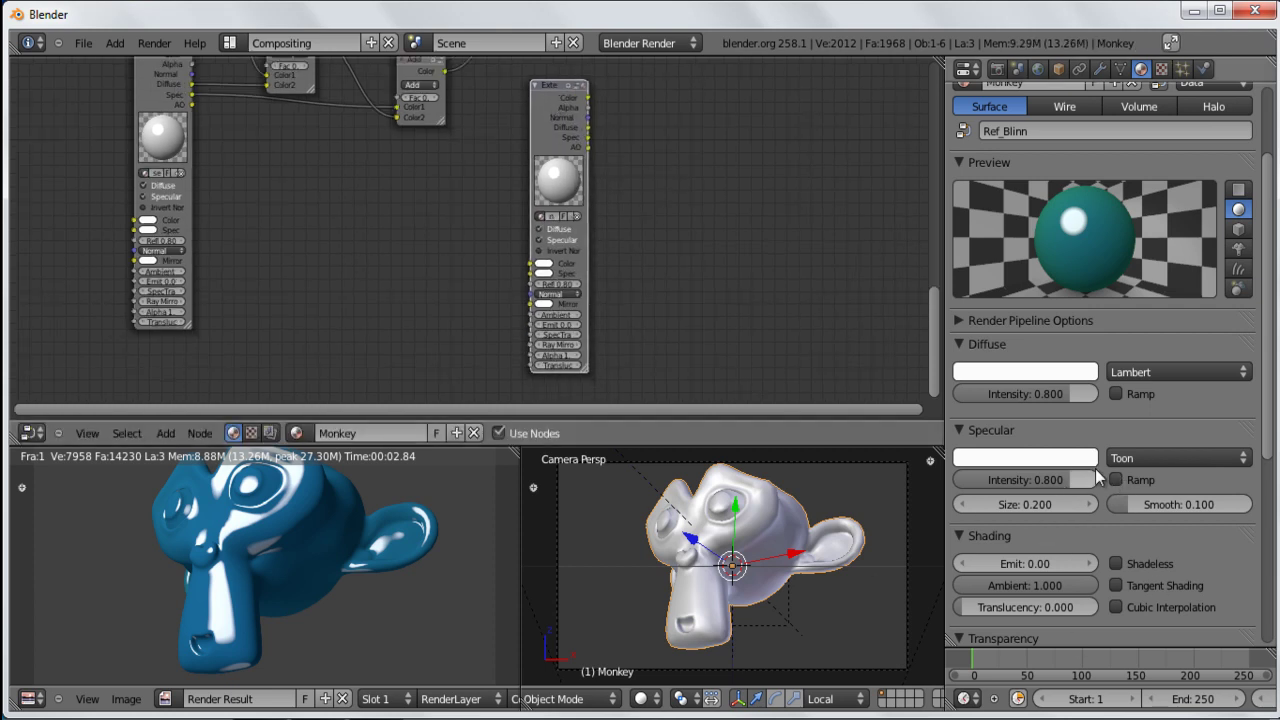
click(1123, 459)
click(1128, 398)
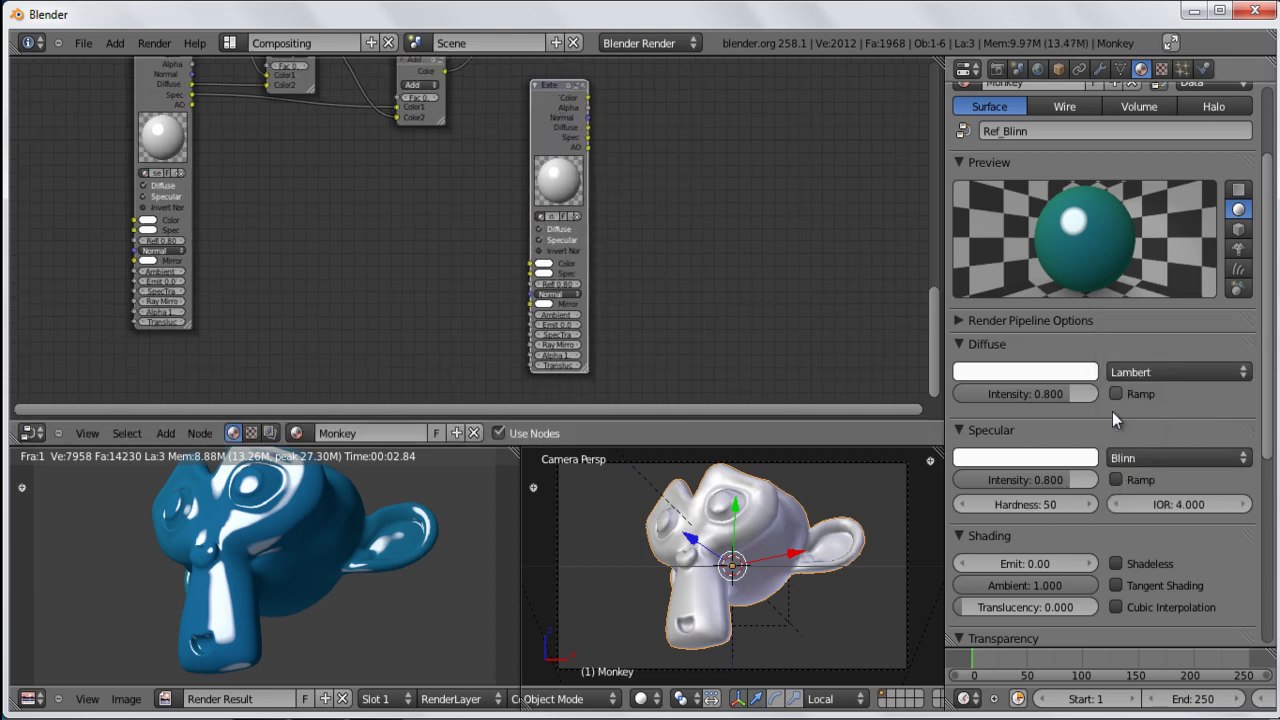
scroll(130, 190, up, 1)
scroll(553, 231, up, 1)
scroll(557, 236, up, 1)
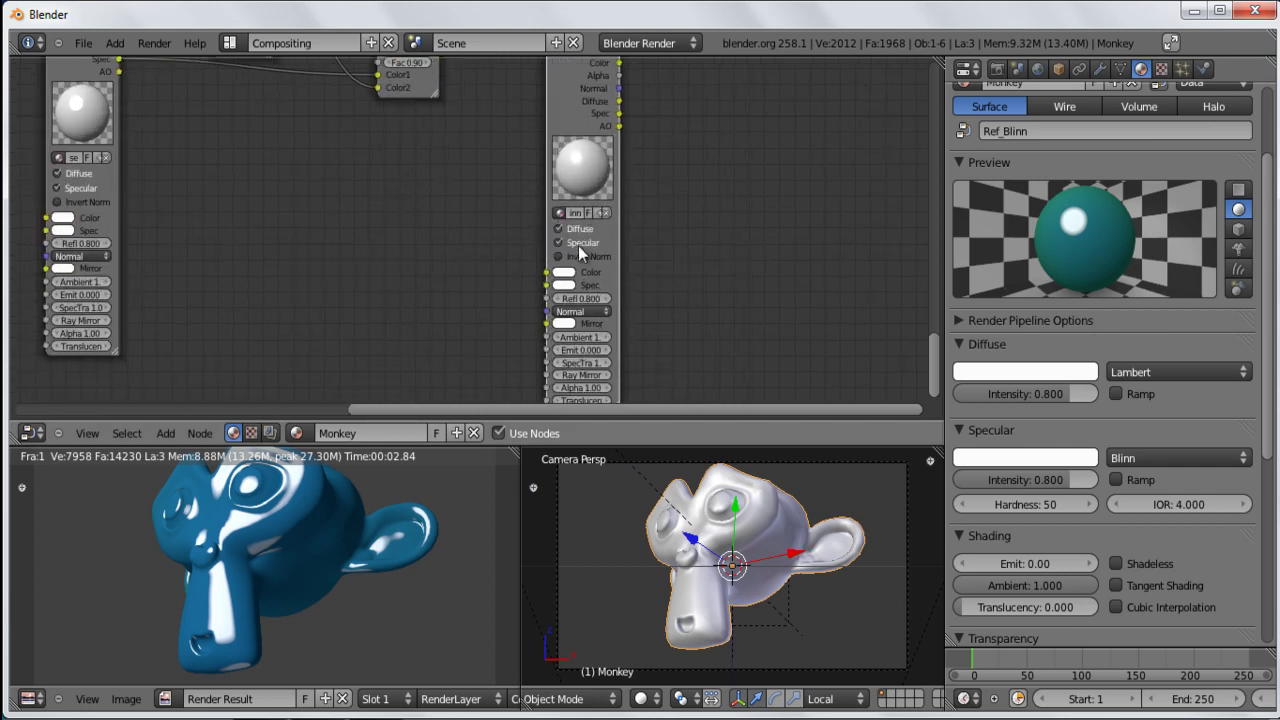
scroll(538, 161, down, 1)
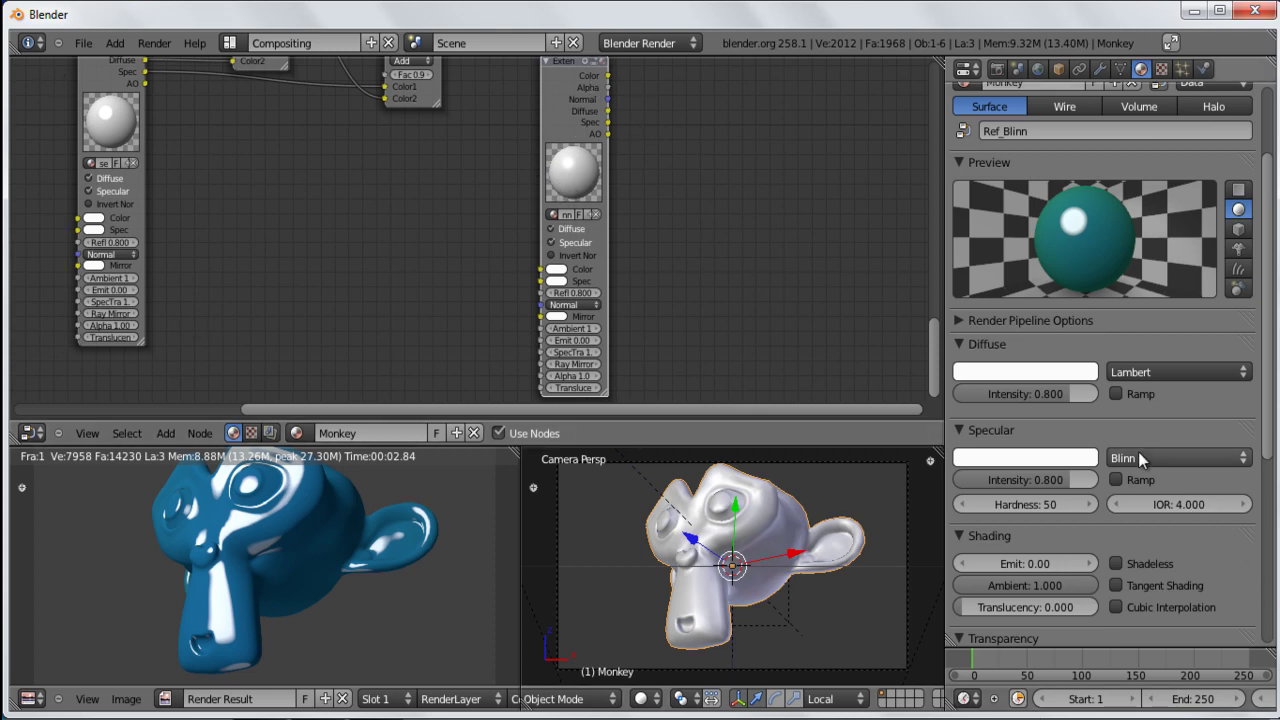
Step: Set the Ref_Blinn material's specular hardness to 300
drag(1011, 509, 1141, 509)
click(1057, 508)
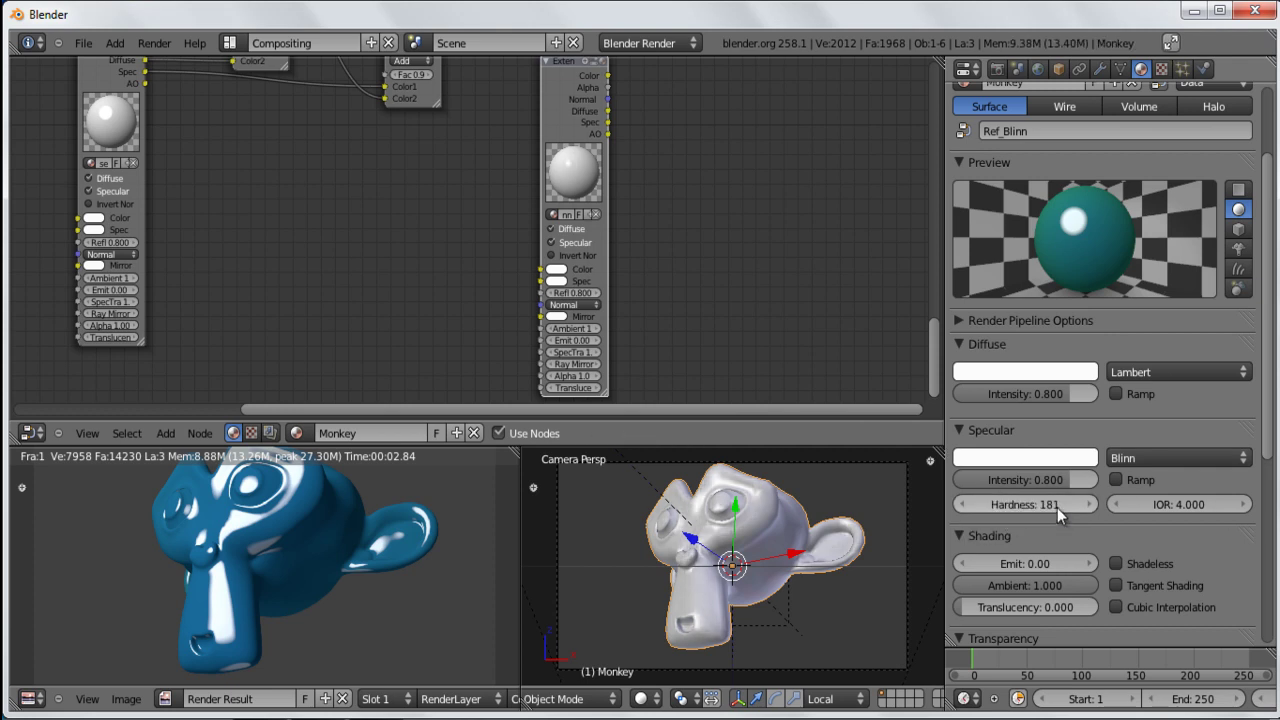
click(1056, 505)
click(1043, 507)
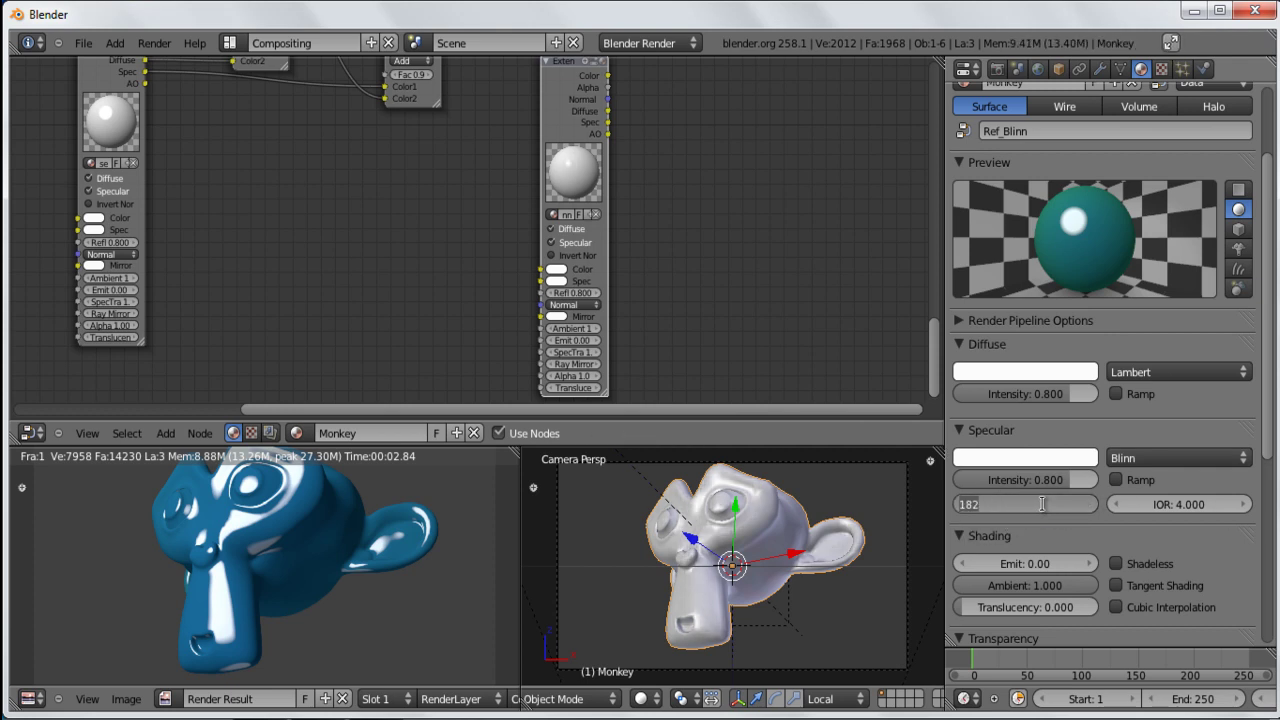
text(300)
key(Return)
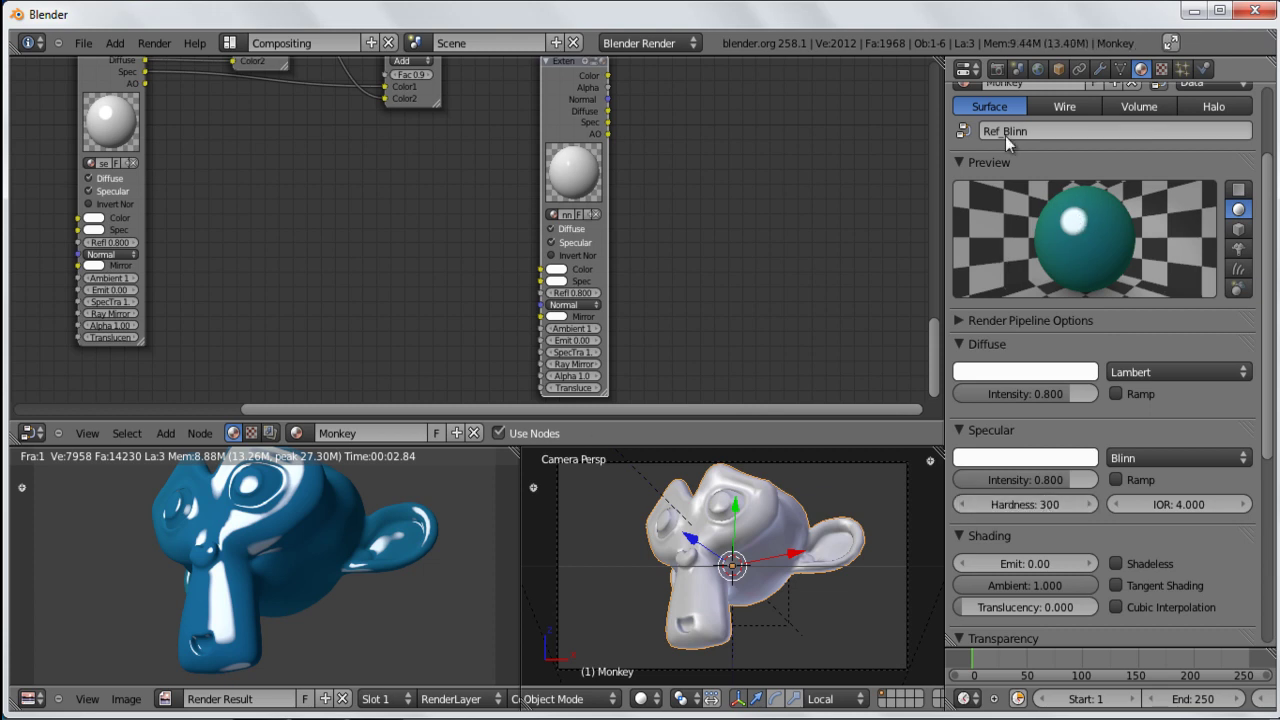
Step: Move the Ref_Blinn material node down and to the left, below the Add node
scroll(619, 271, down, 2)
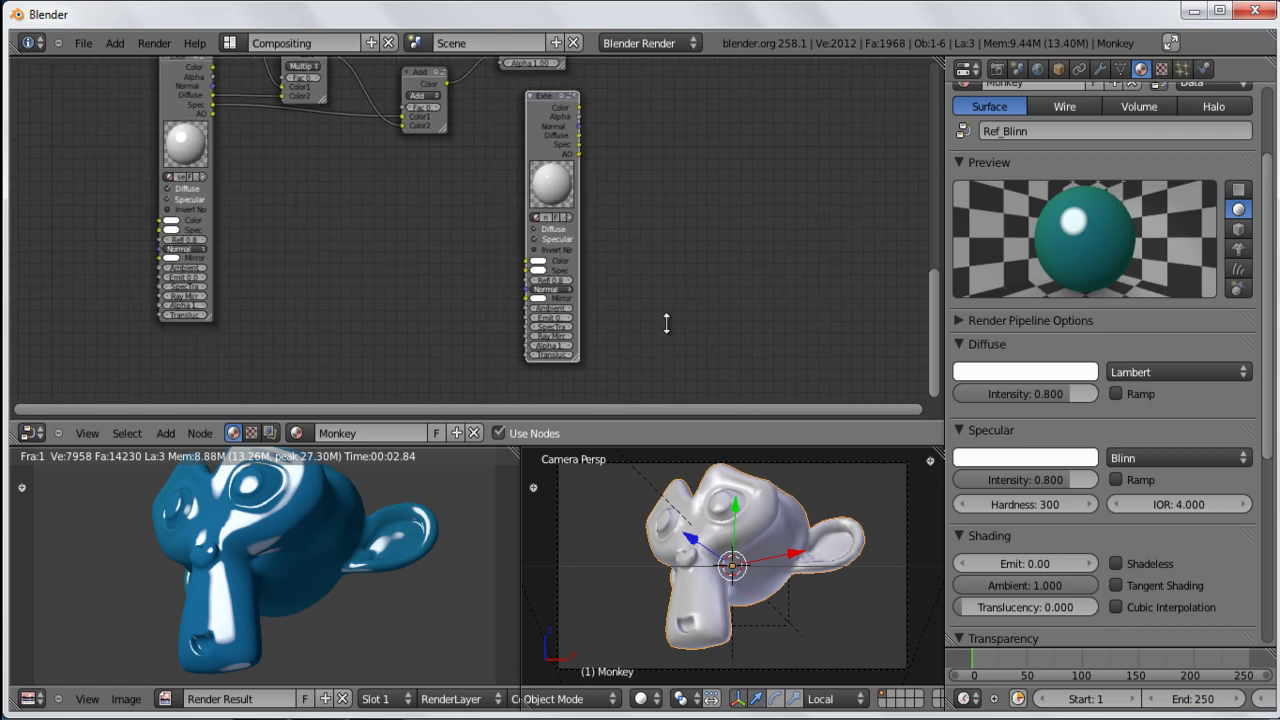
scroll(660, 305, down, 2)
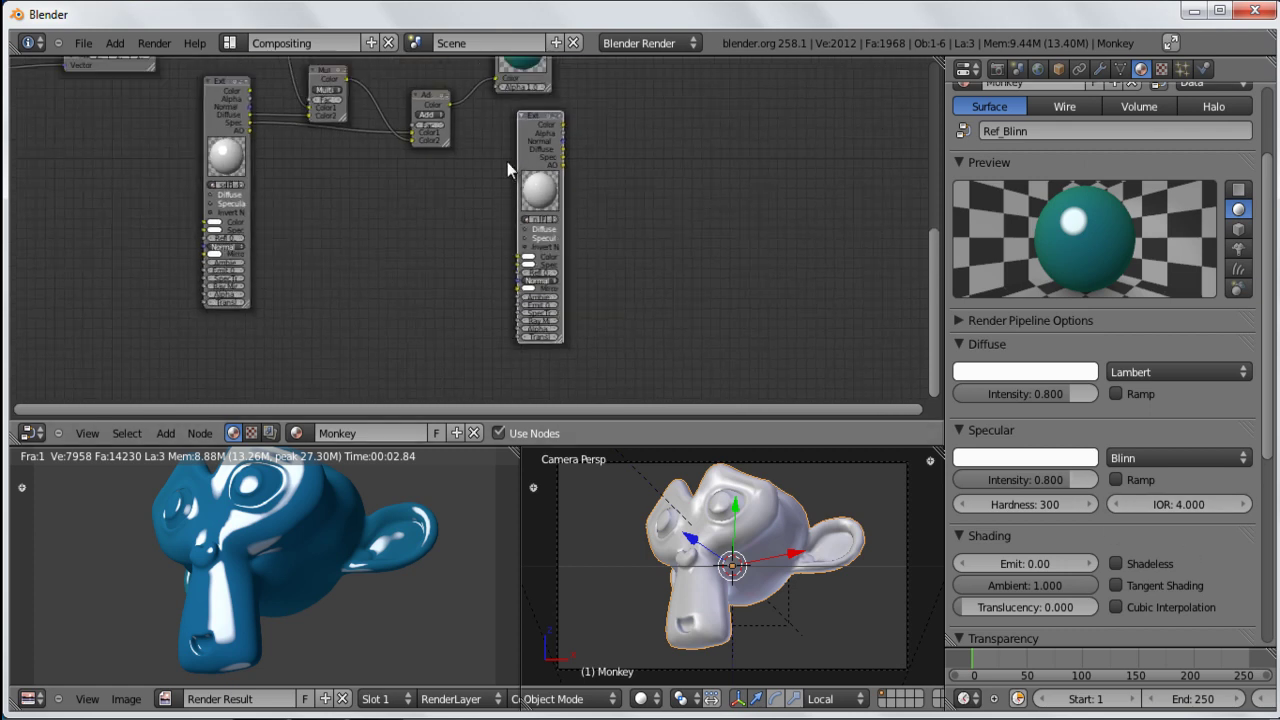
drag(530, 155, 407, 276)
Step: Duplicate the Add node, place the copy to the right of the Ref_Blinn node, and cut the links into it
click(424, 94)
key(shift+d)
click(646, 227)
ctrl+drag(549, 157, 559, 327)
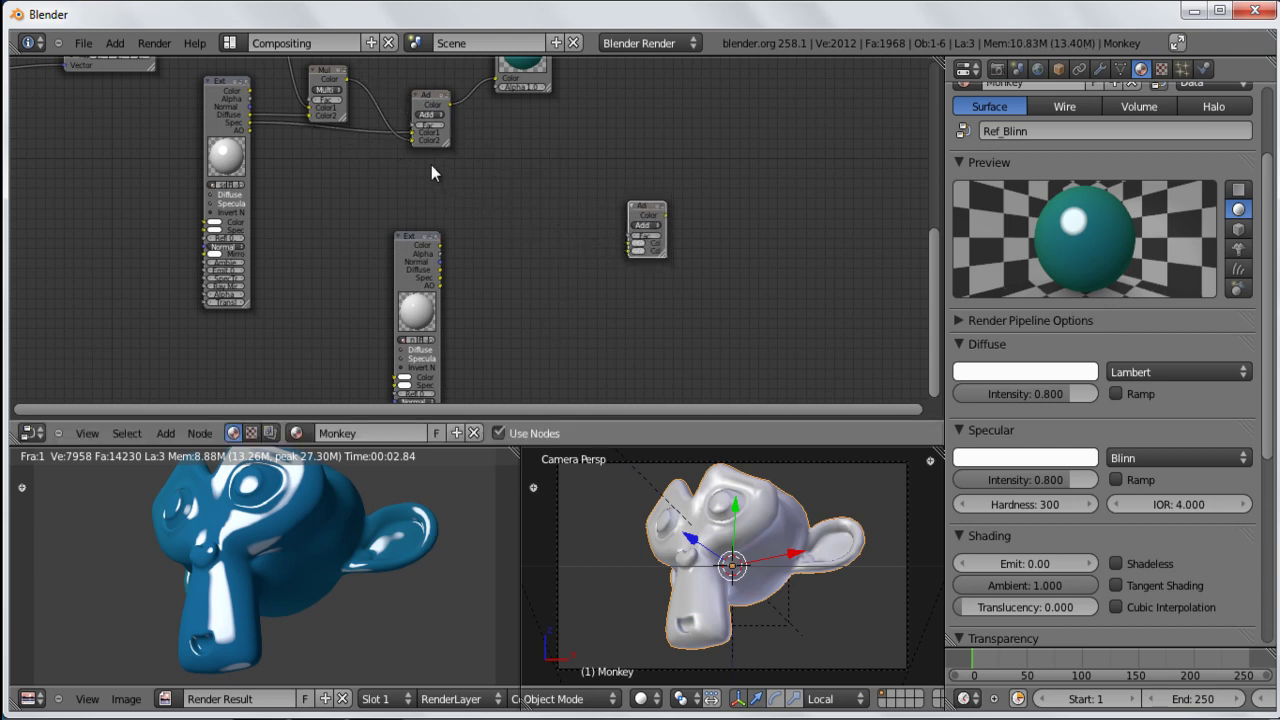
Step: Link the Ref_Blinn node's Spec output to Color1 of the second Add node and the first Add node's Color to Color2
scroll(431, 176, up, 2)
drag(431, 290, 666, 246)
drag(443, 71, 671, 260)
scroll(683, 244, down, 1)
scroll(683, 252, down, 1)
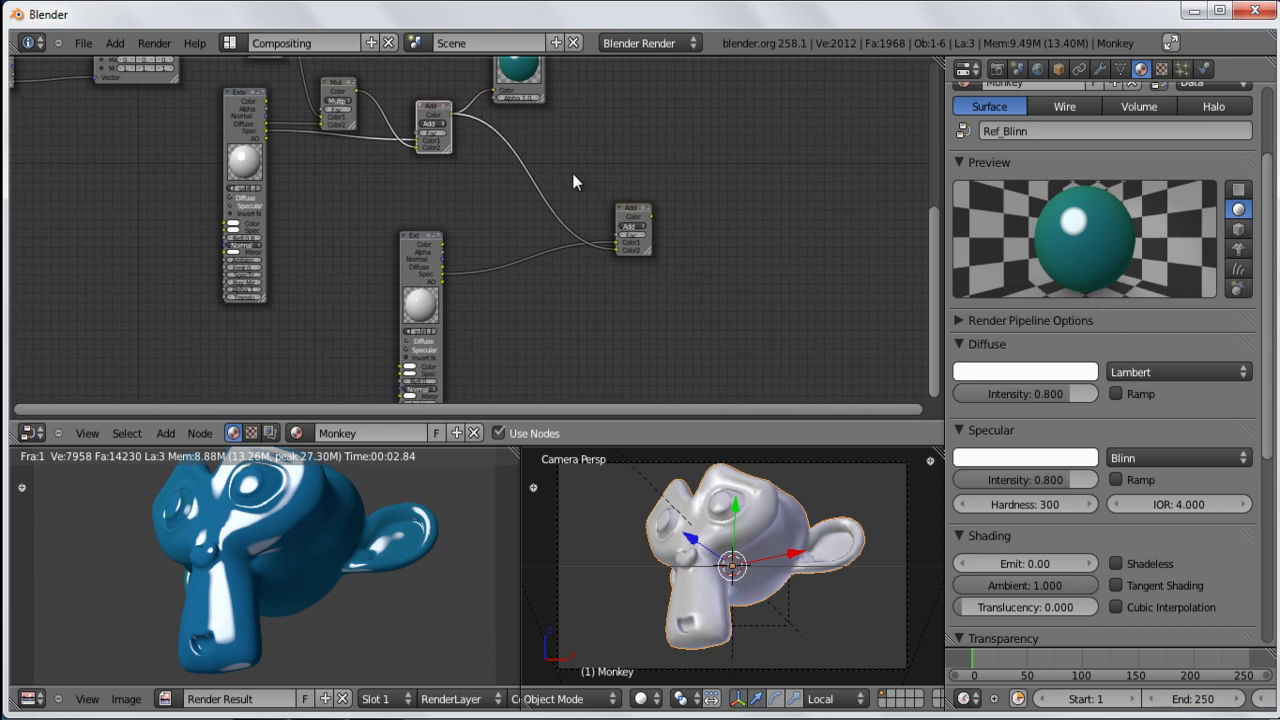
Step: Connect the second Add node's Color to the Output node, repositioned to its right, and render the monkey
middle_drag(471, 209, 403, 231)
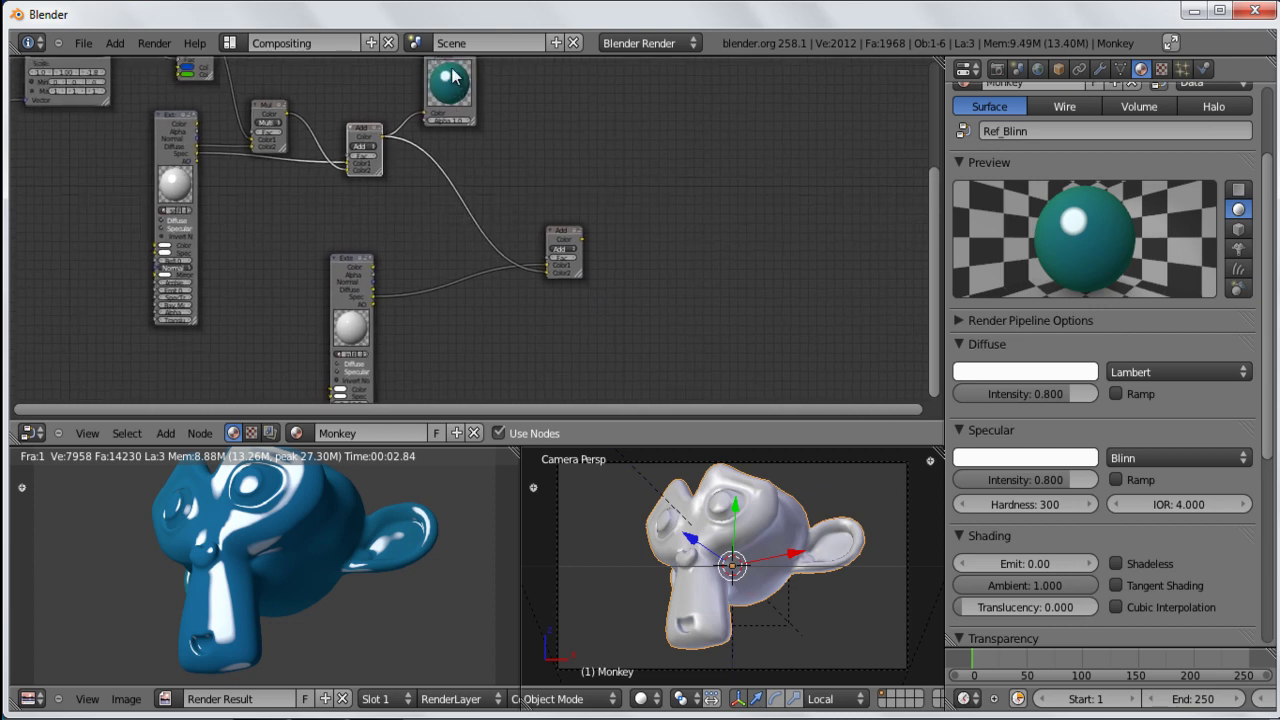
key(g)
click(840, 237)
ctrl+drag(651, 251, 737, 242)
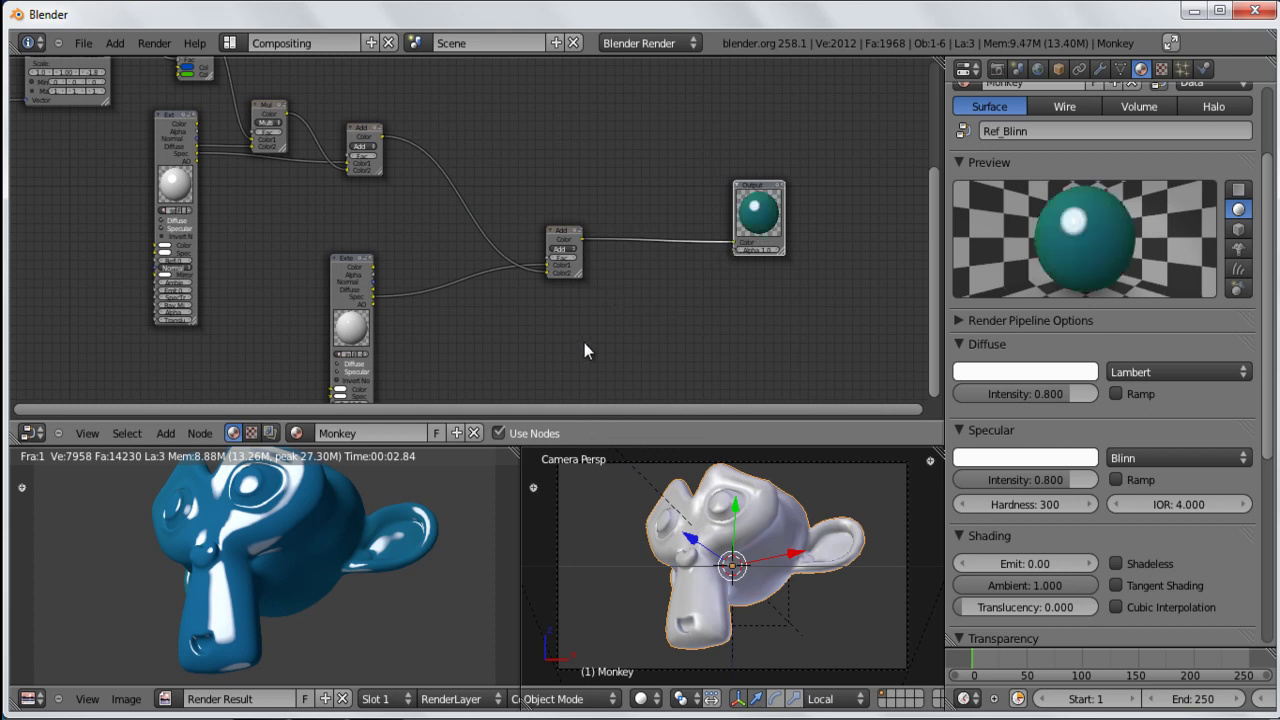
key(F12)
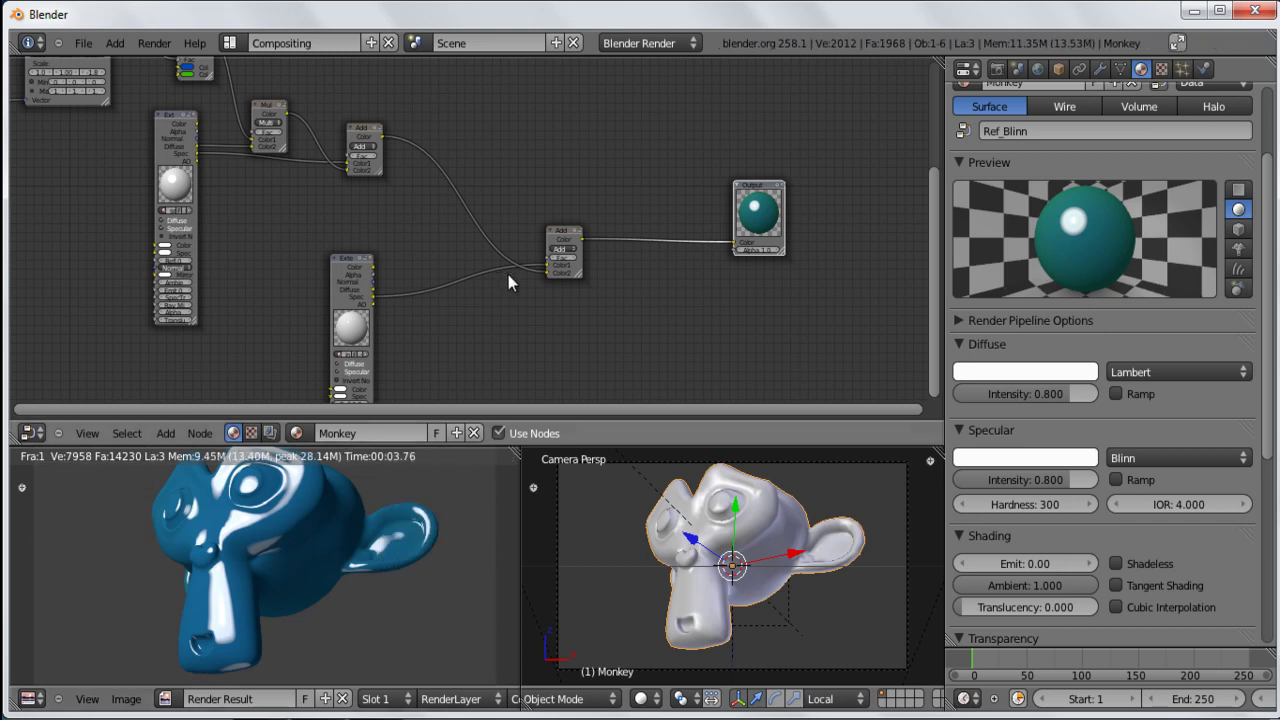
Step: Try a pale yellow specular color (R 1.000, G 0.948, B 0.319) on the Ref_Blinn material and render the monkey
scroll(395, 302, up, 1)
drag(329, 261, 365, 208)
click(1020, 458)
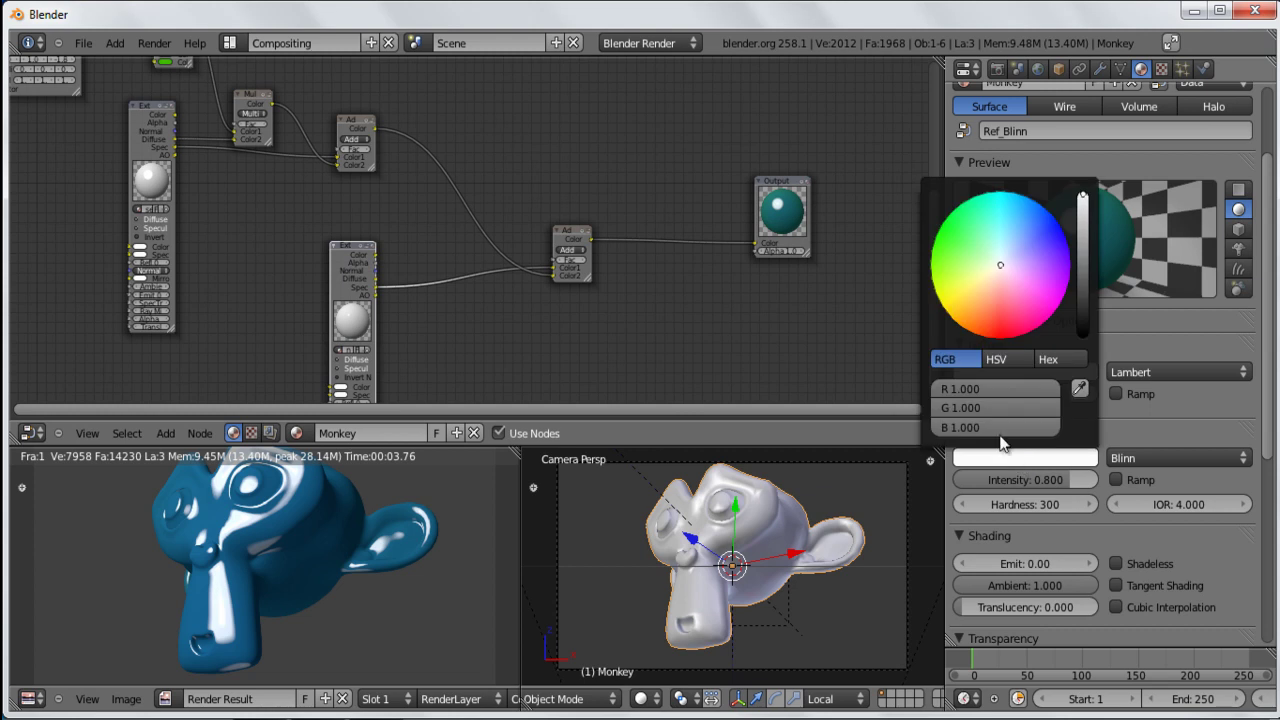
drag(980, 272, 961, 293)
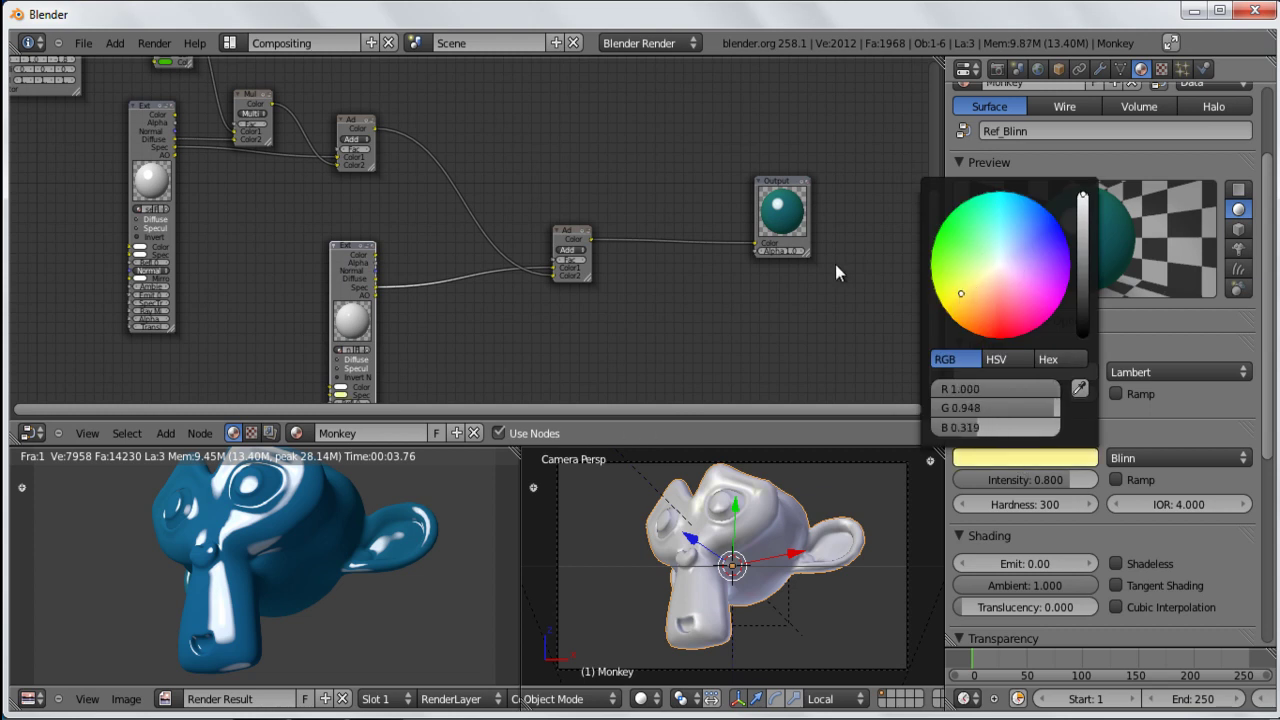
key(F12)
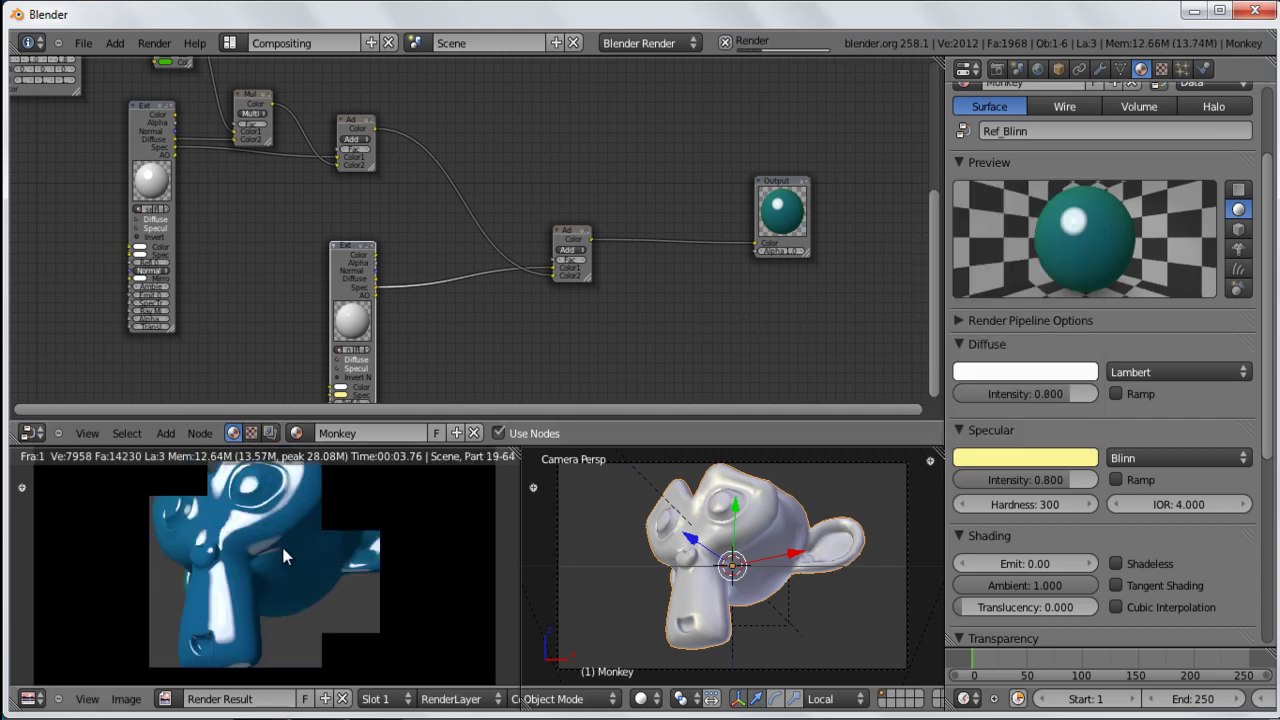
Step: Try a saturated pinkish-red specular color (R 1.000, G 0.000, B 0.09818) on Ref_Blinn and render the monkey again
click(1041, 451)
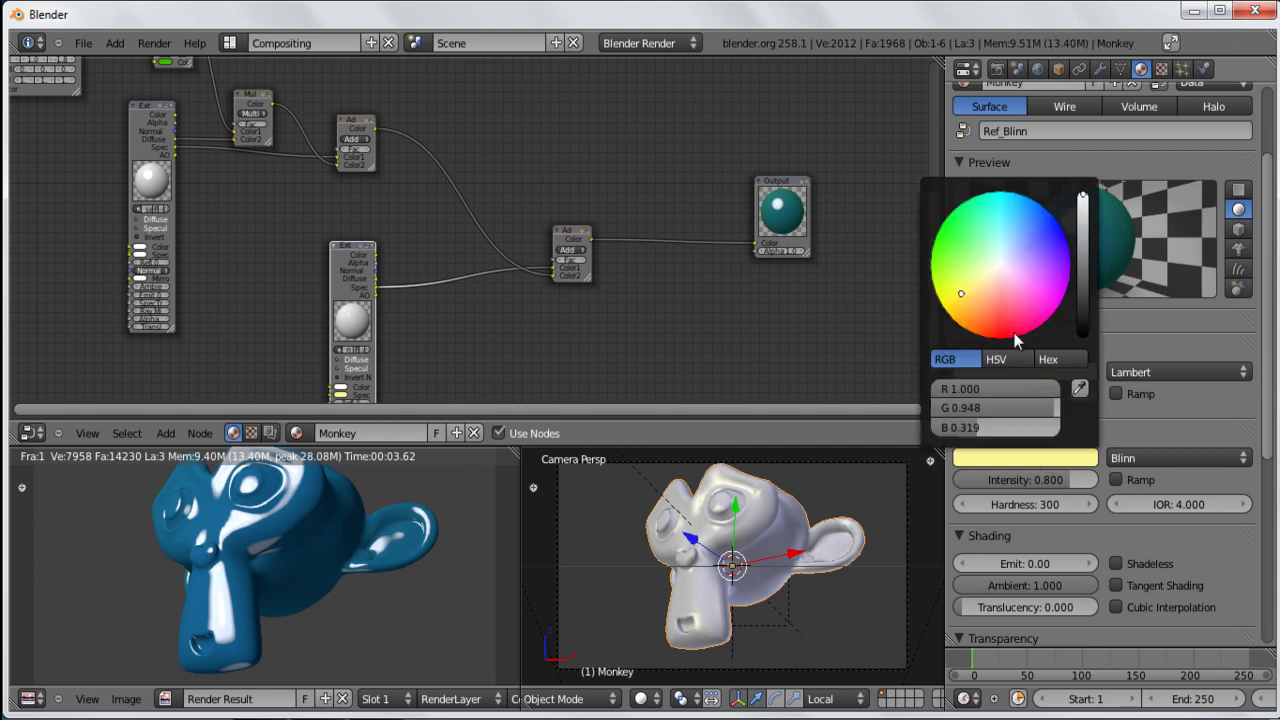
click(1012, 340)
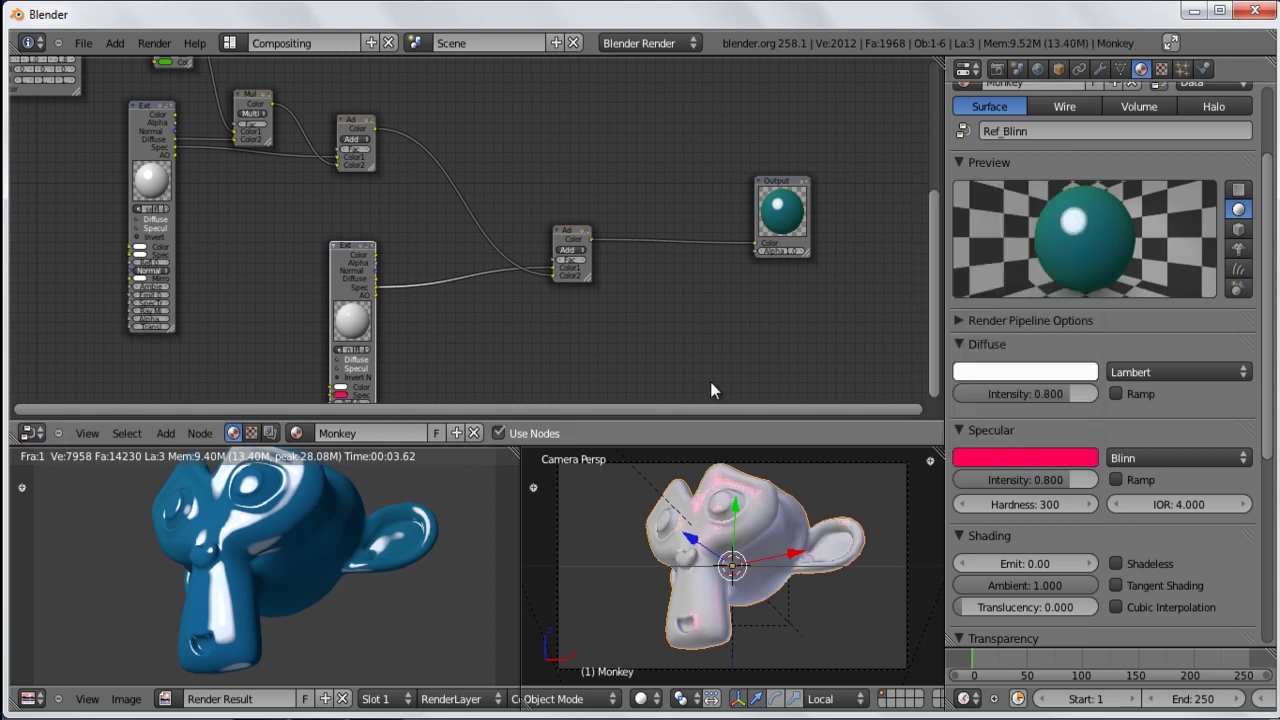
key(F12)
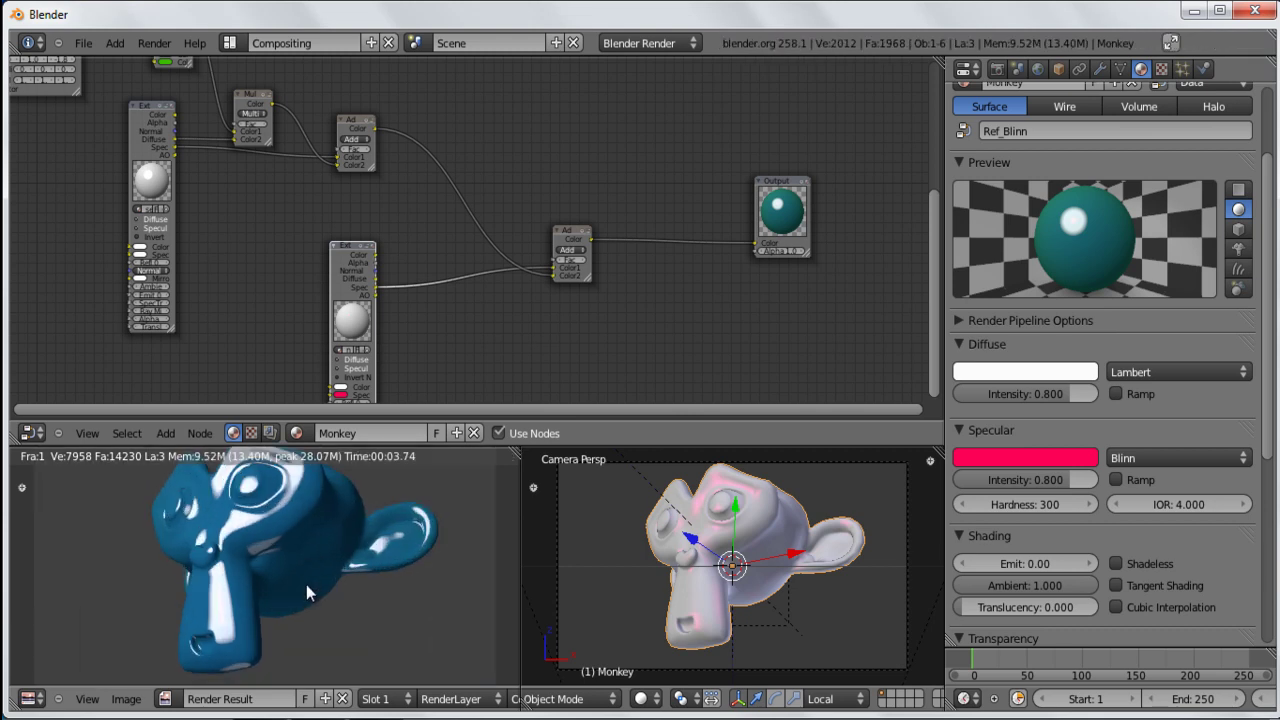
scroll(306, 584, up, 1)
scroll(269, 537, down, 1)
Step: Set the Ref_Blinn specular color back to near white (R 1.000, G 0.987, B 0.987)
click(1024, 451)
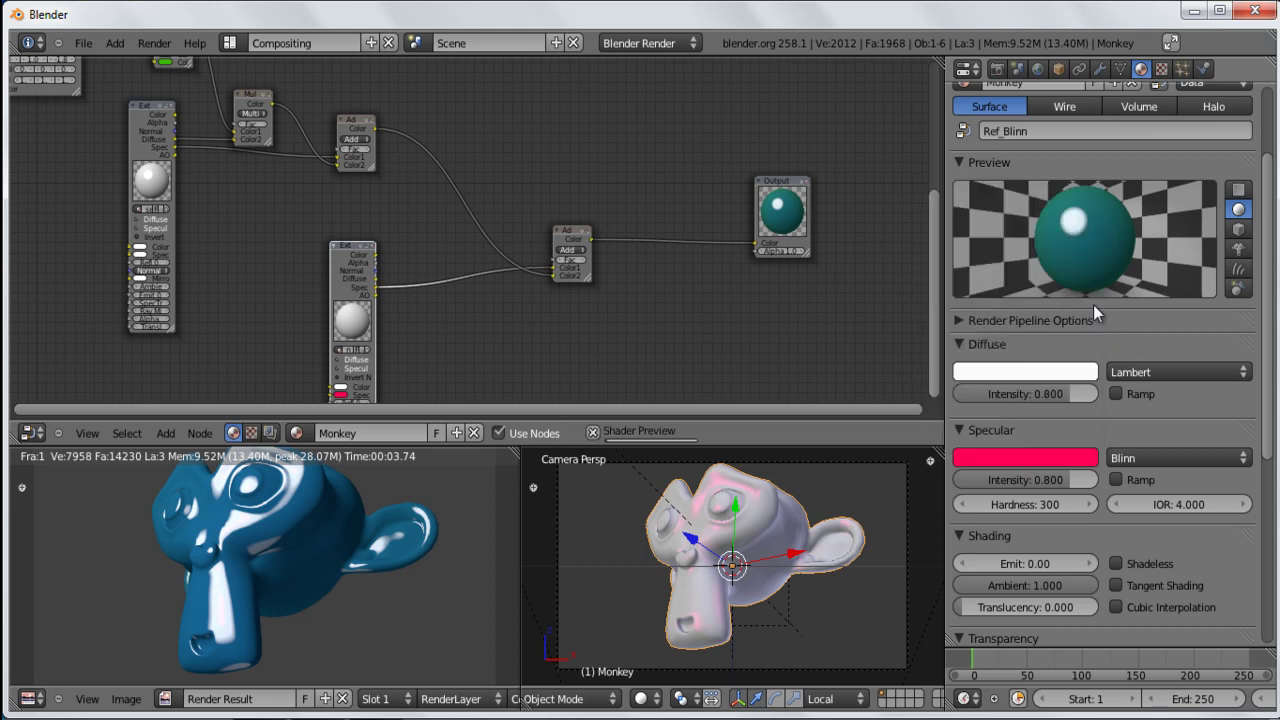
click(1001, 459)
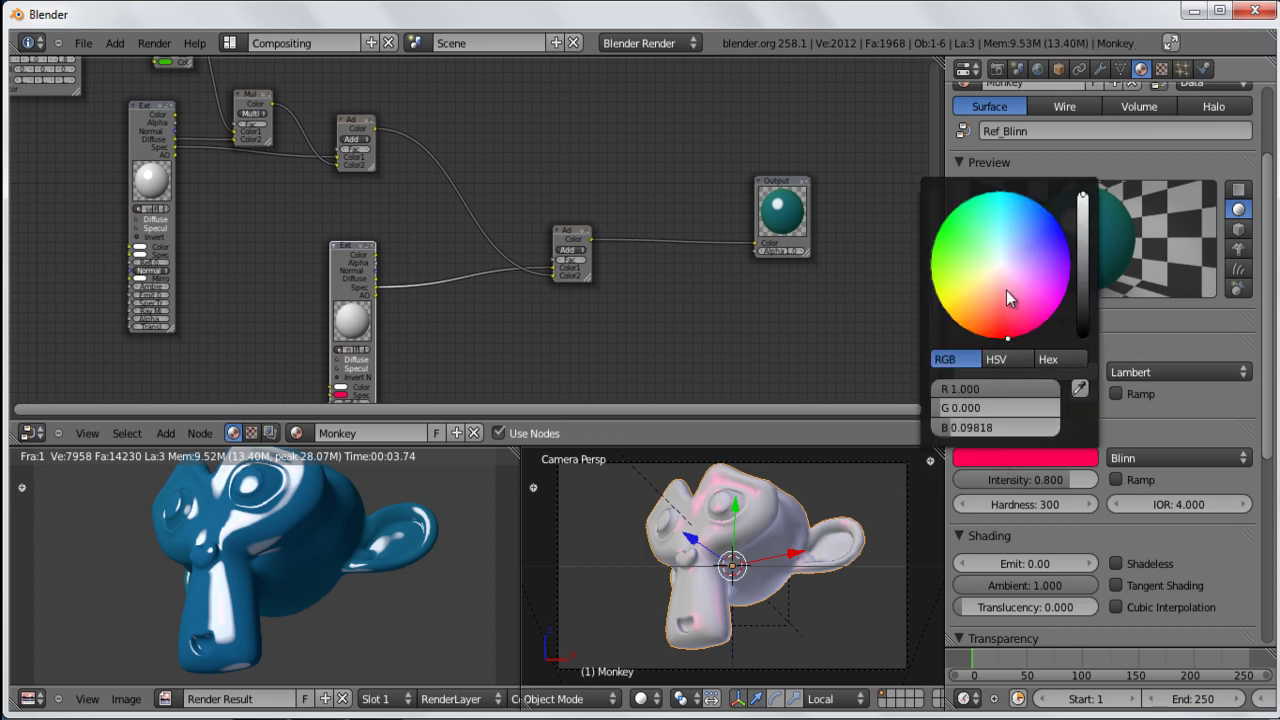
click(1000, 265)
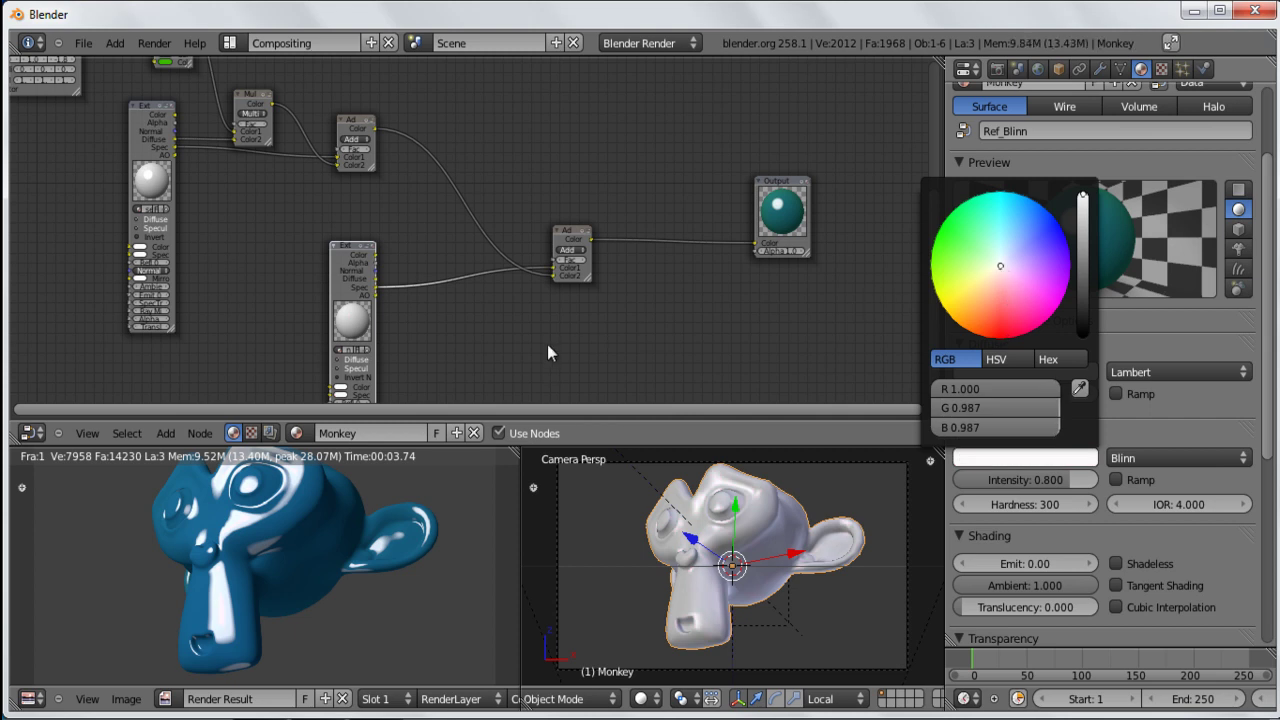
Step: Move the Ref_Blinn node slightly up and left, and raise the second Add node
scroll(406, 265, up, 2)
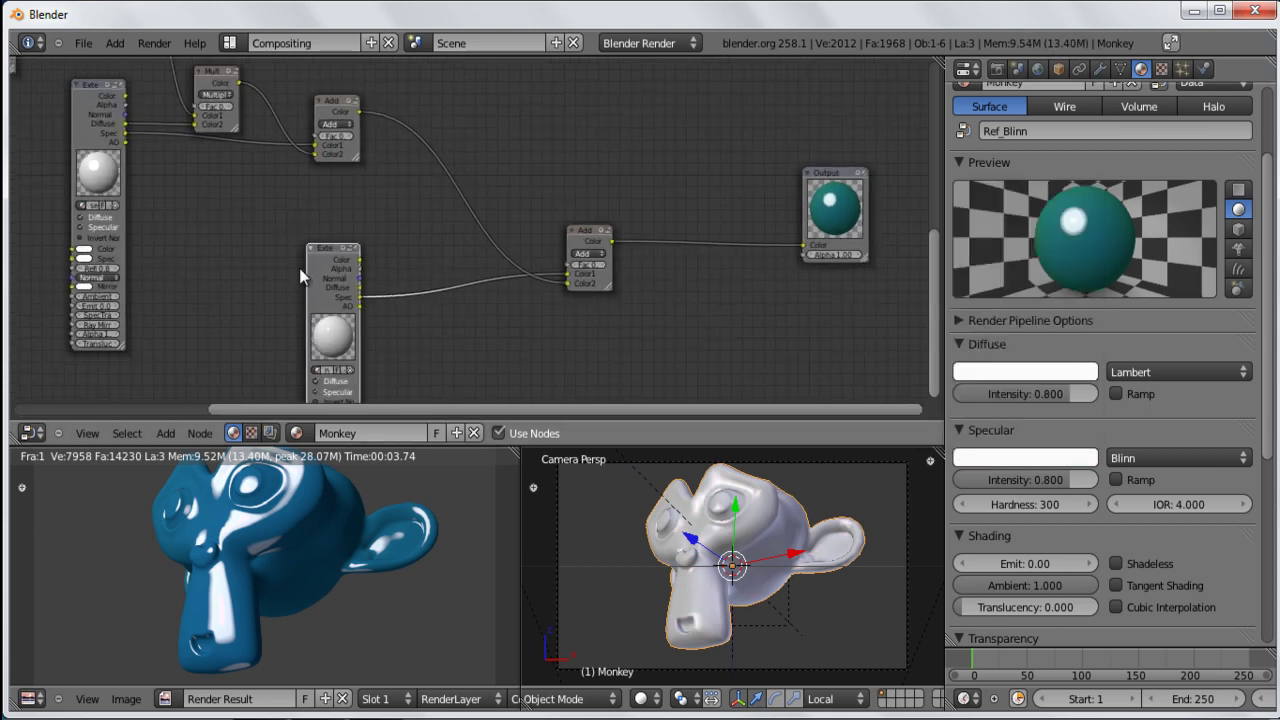
drag(325, 248, 315, 219)
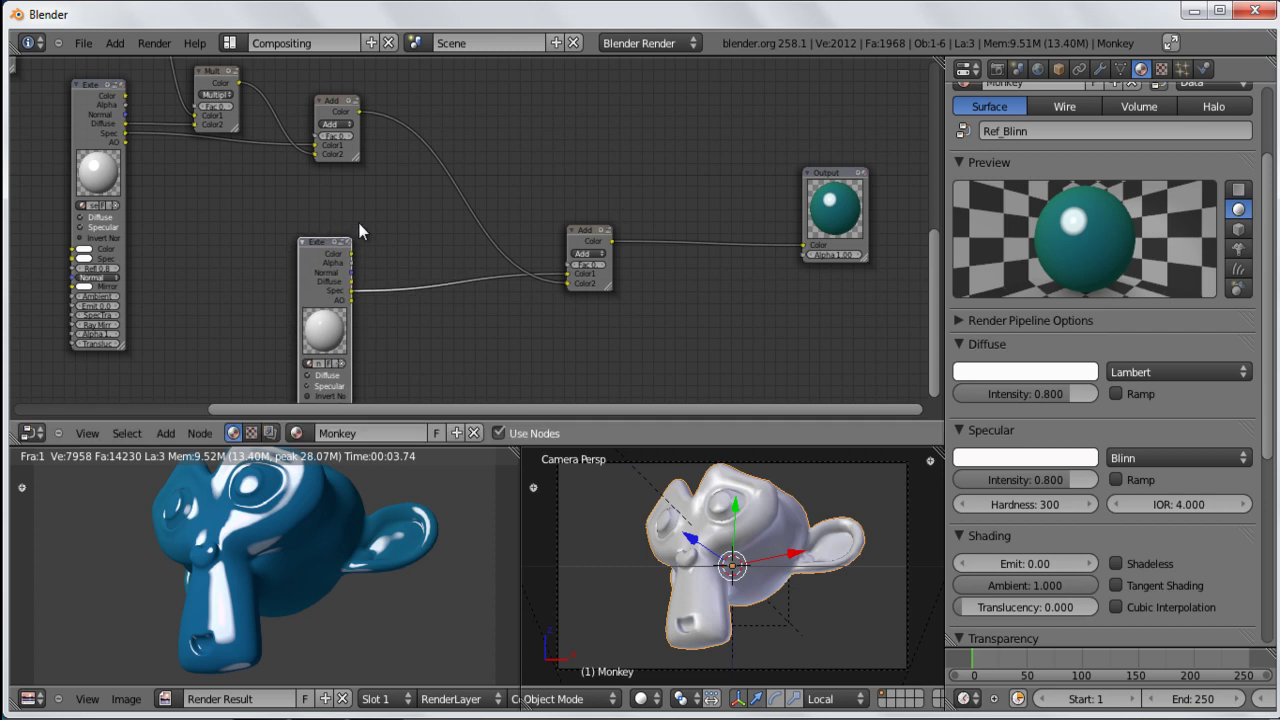
drag(588, 236, 586, 180)
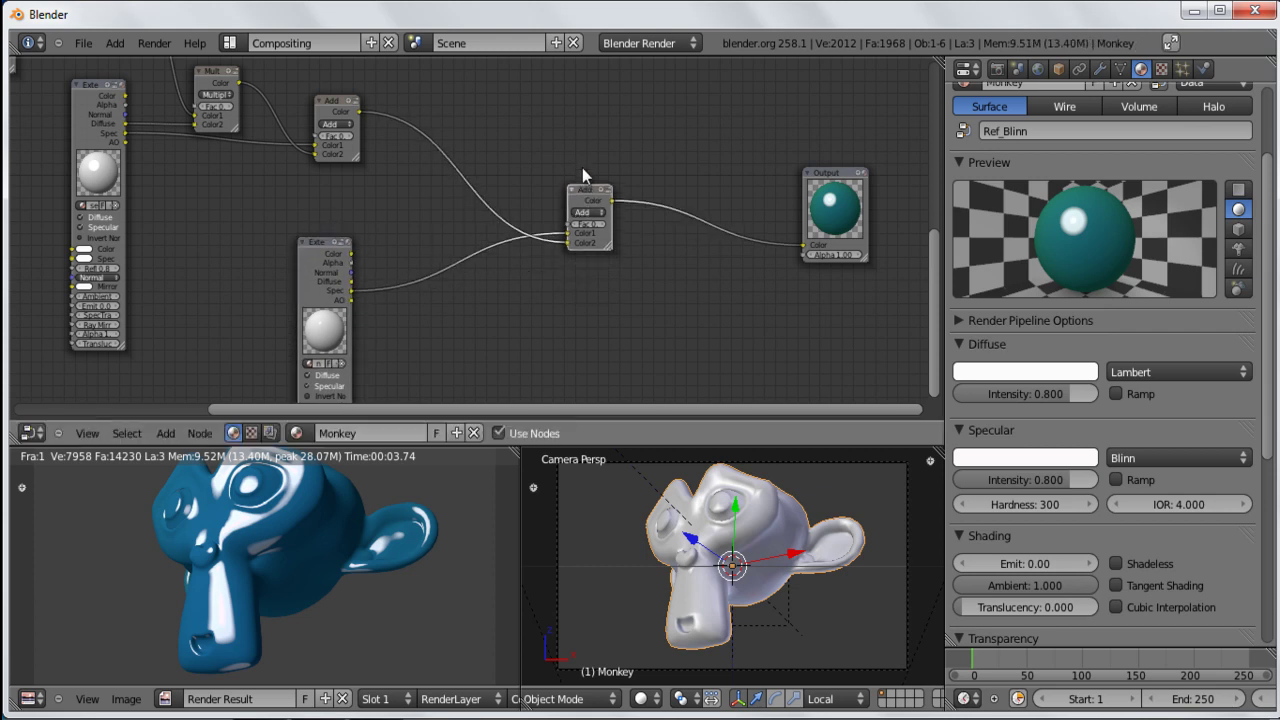
scroll(584, 178, down, 2)
scroll(375, 305, up, 1)
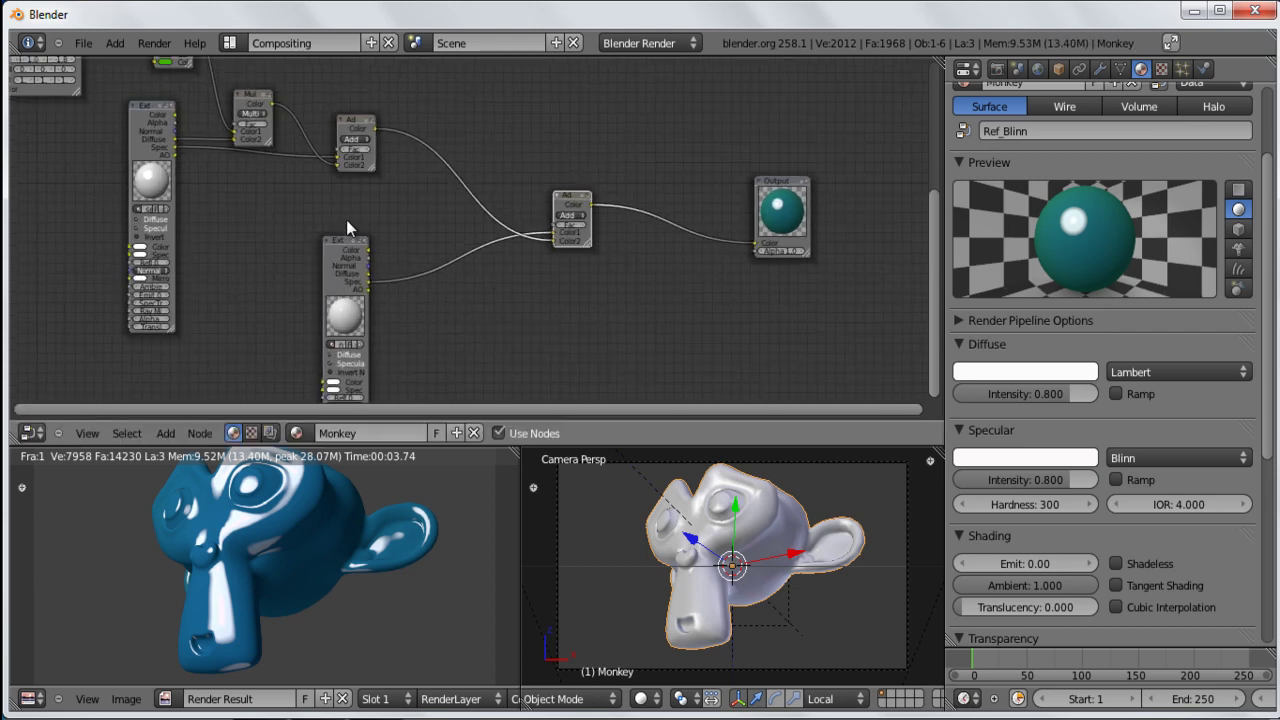
scroll(355, 270, up, 3)
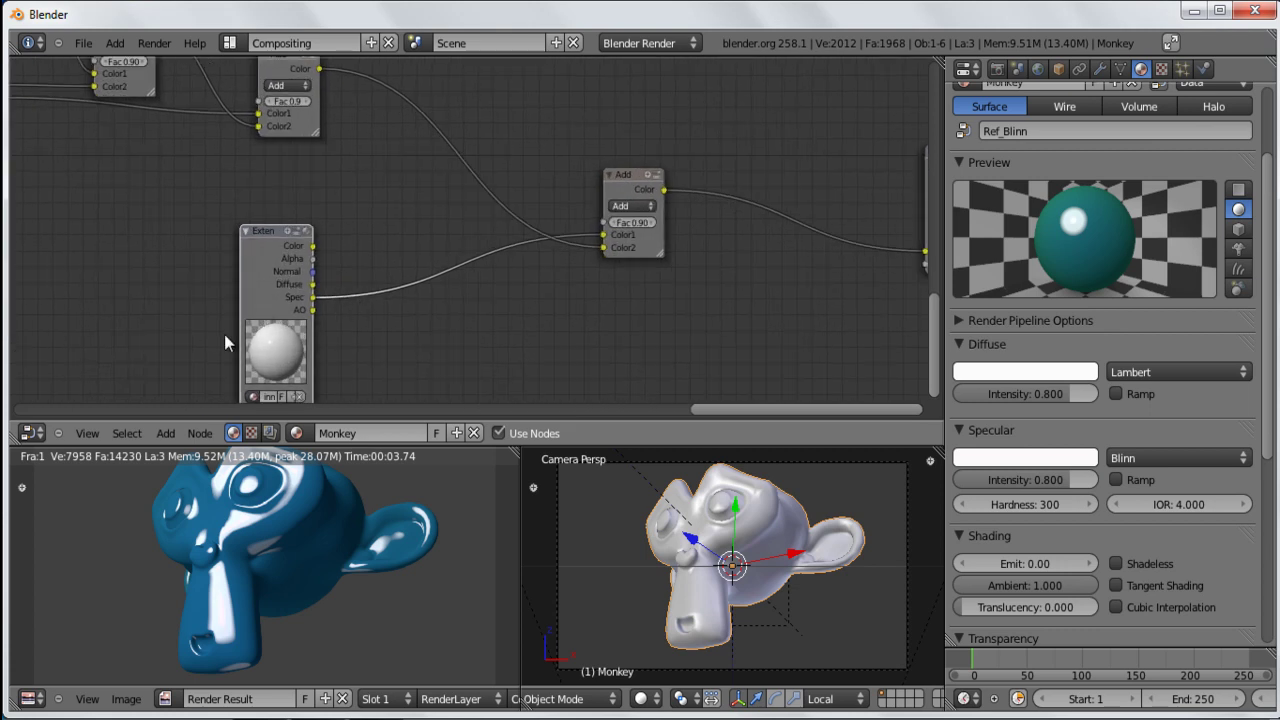
Step: Move the second Add node slightly up and place a duplicate of it below, between the Ref_Blinn node and the Output node
scroll(225, 335, down, 2)
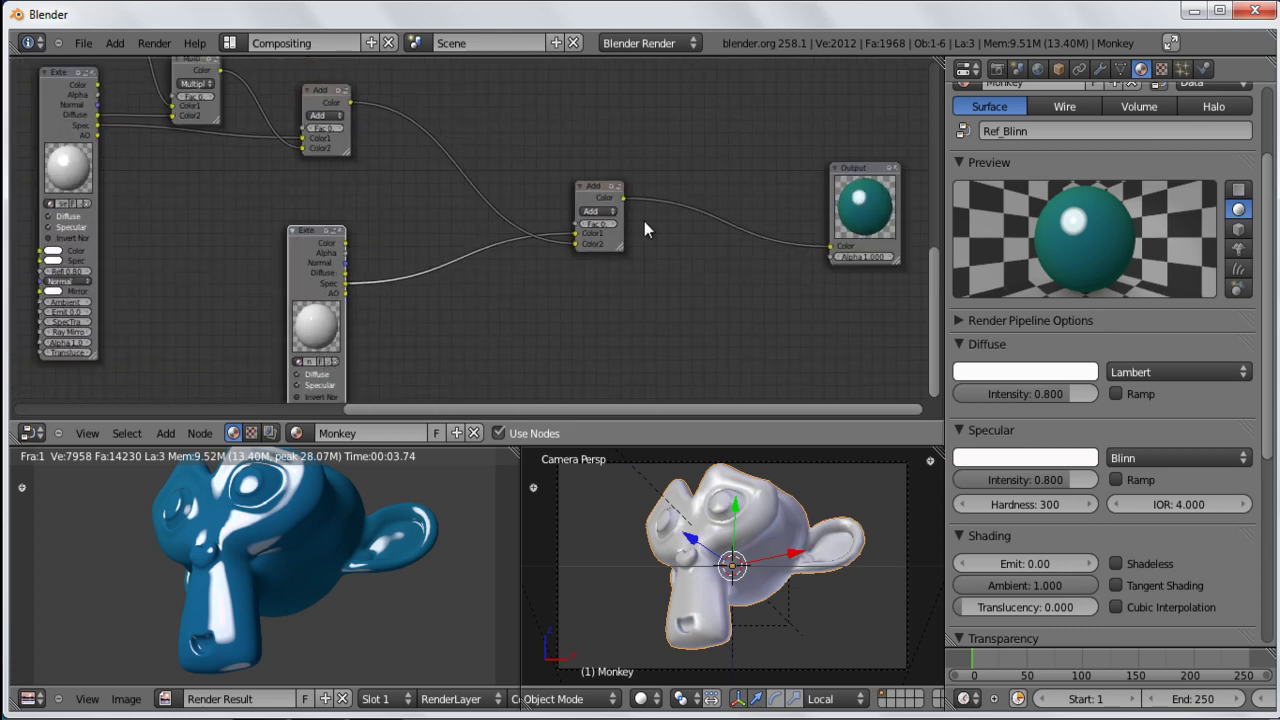
drag(593, 188, 587, 176)
key(shift+d)
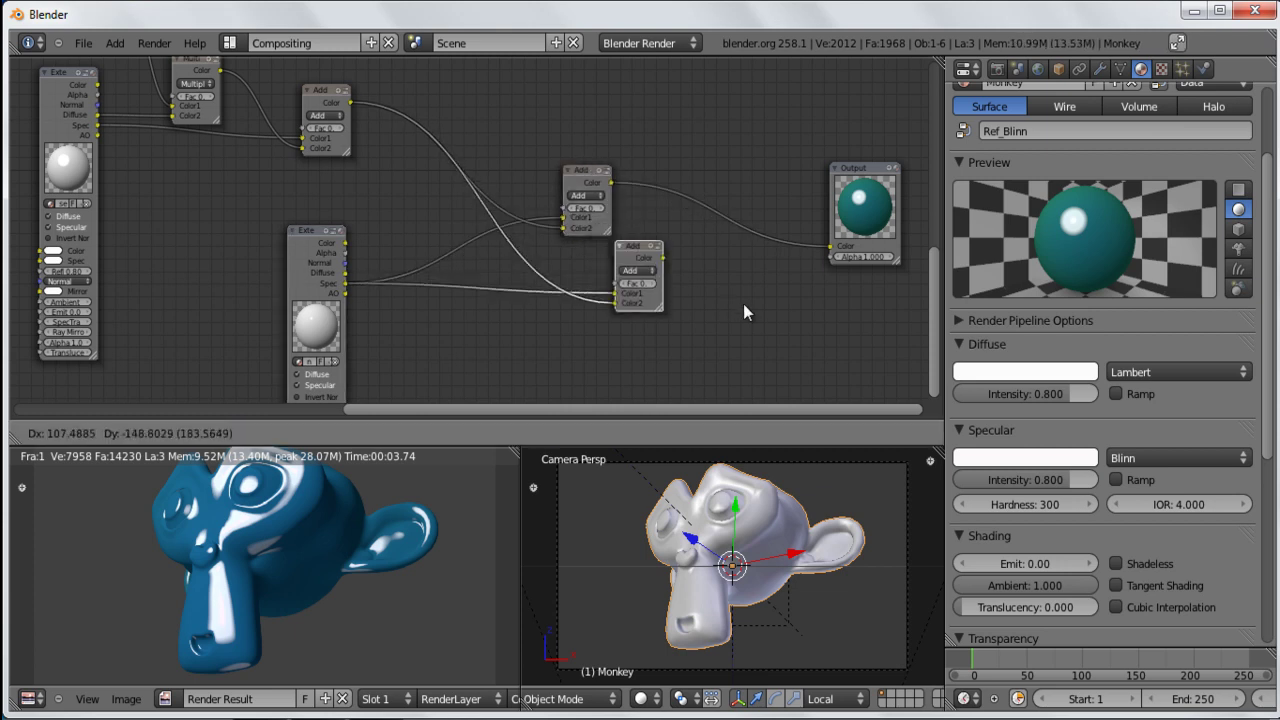
click(831, 353)
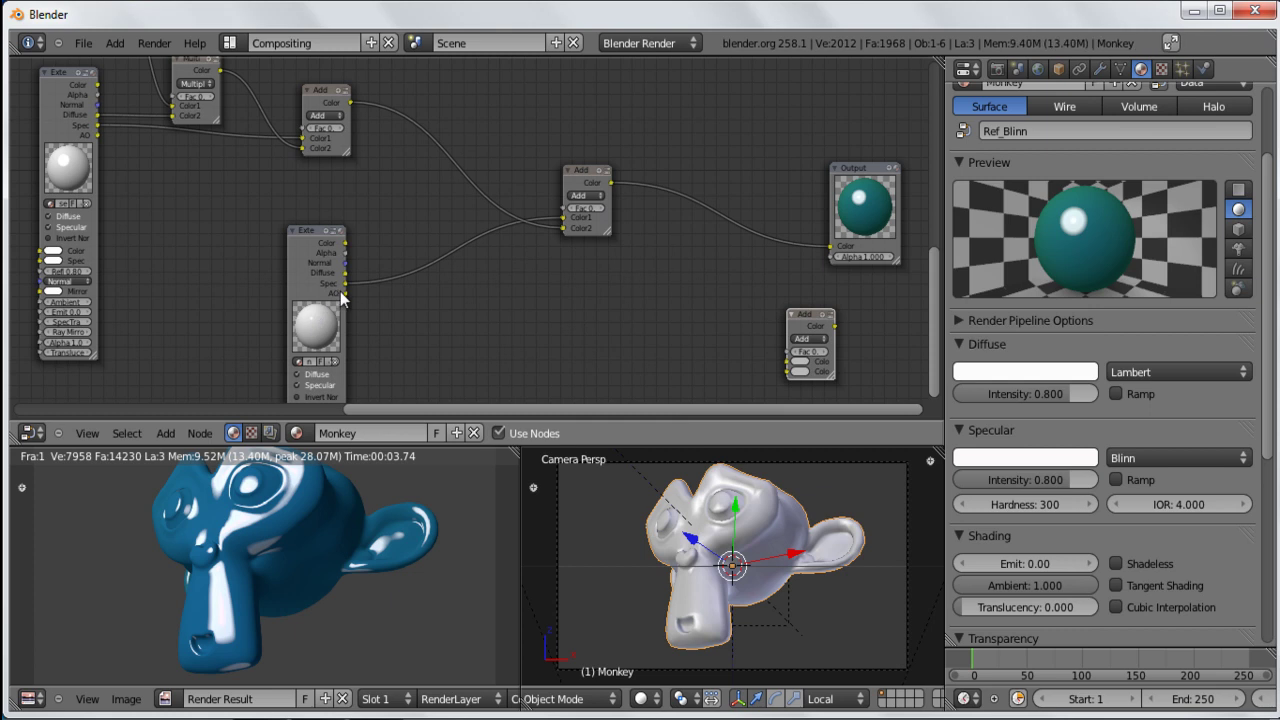
Step: Wire Ref_Blinn's AO into the duplicate's Color1 and the second Add's result into Color2, then connect the repositioned duplicate to the Output color
drag(345, 293, 787, 361)
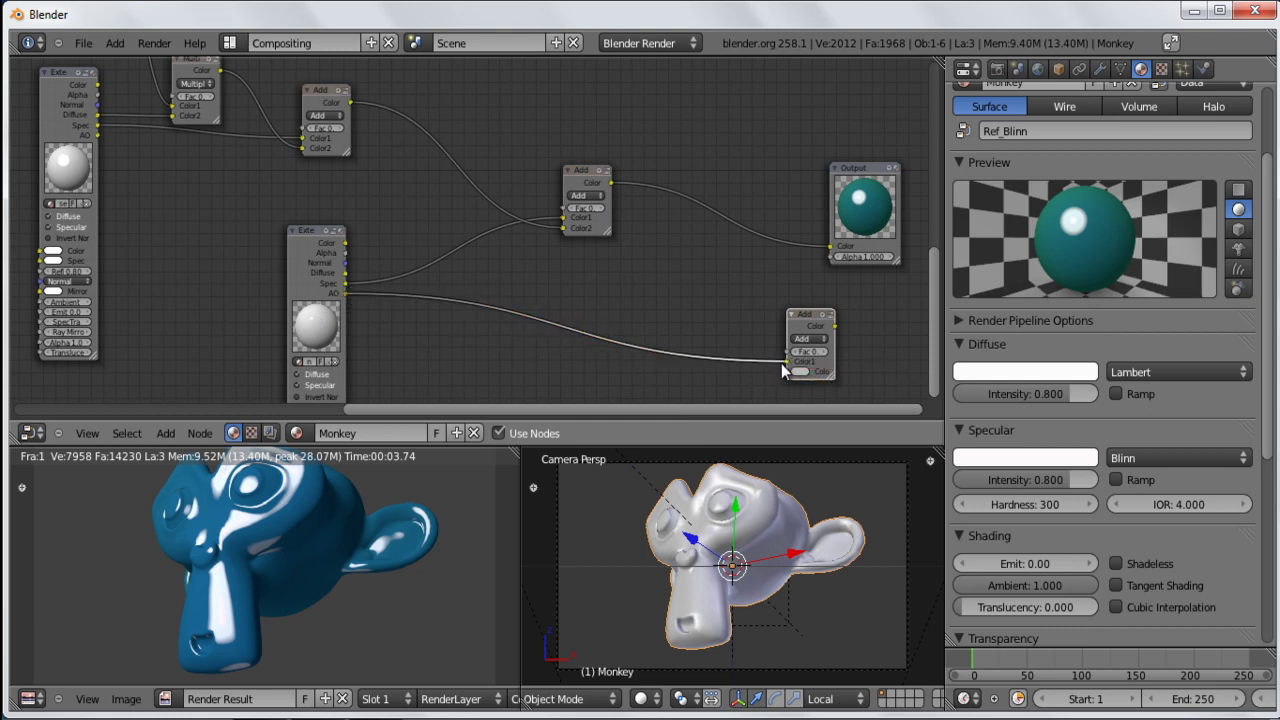
drag(610, 184, 797, 373)
drag(803, 313, 684, 190)
drag(781, 270, 822, 250)
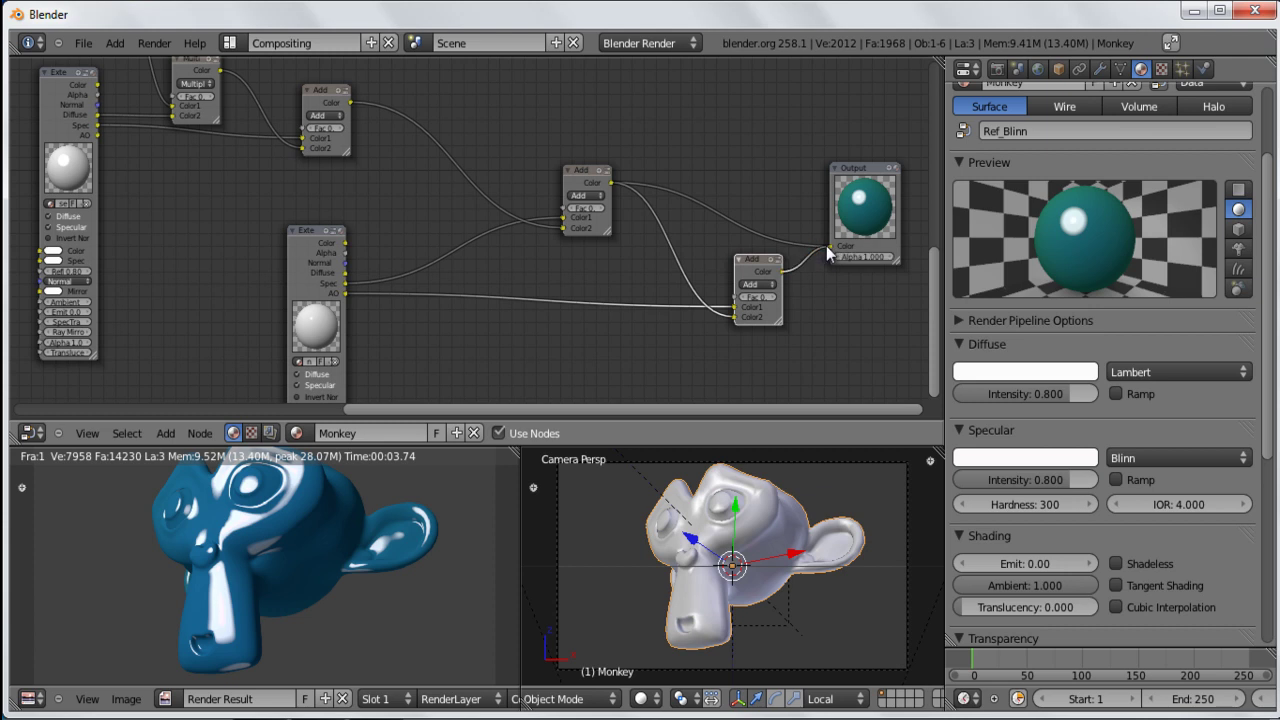
Step: Switch the new mix node's blend type to Multiply and render the monkey
click(757, 285)
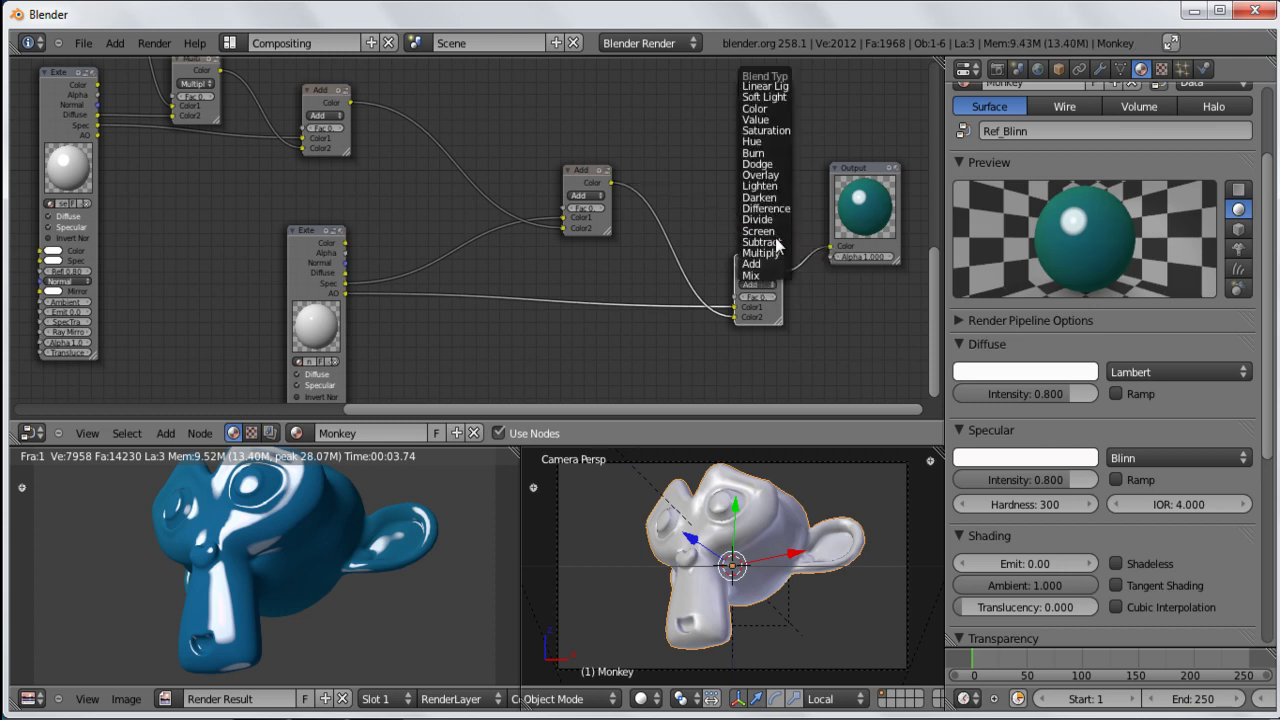
click(773, 252)
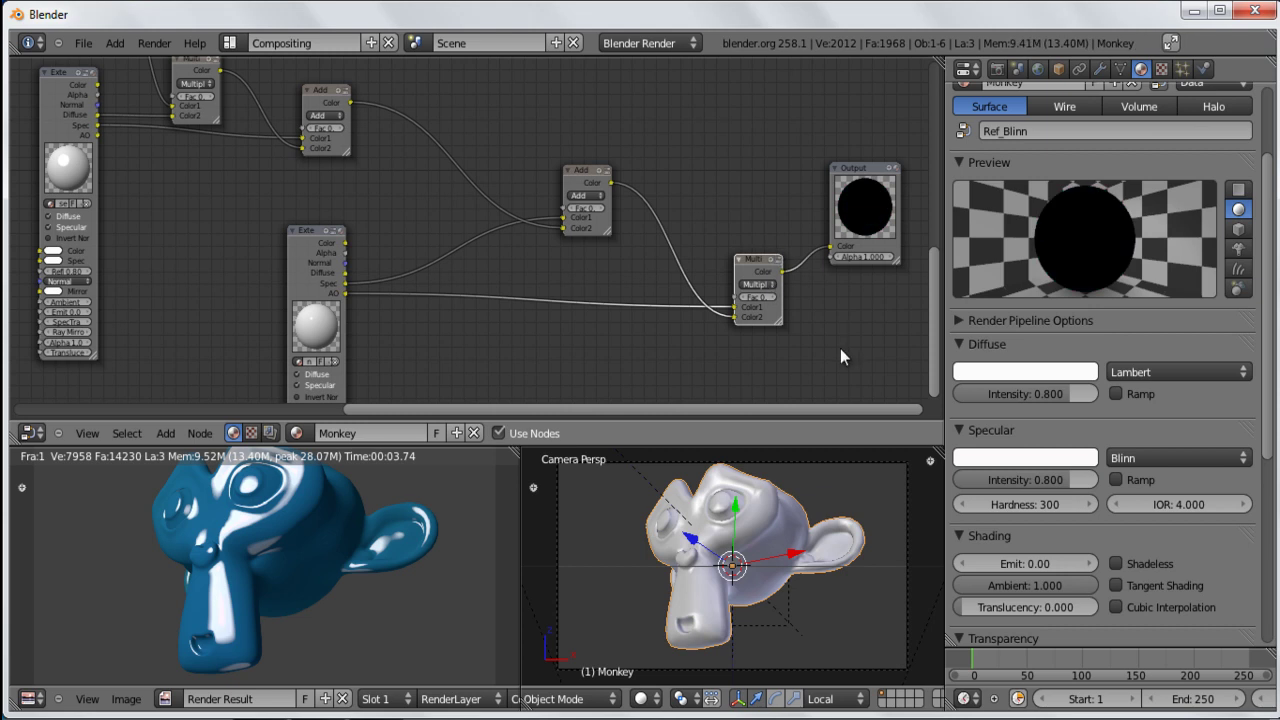
key(F12)
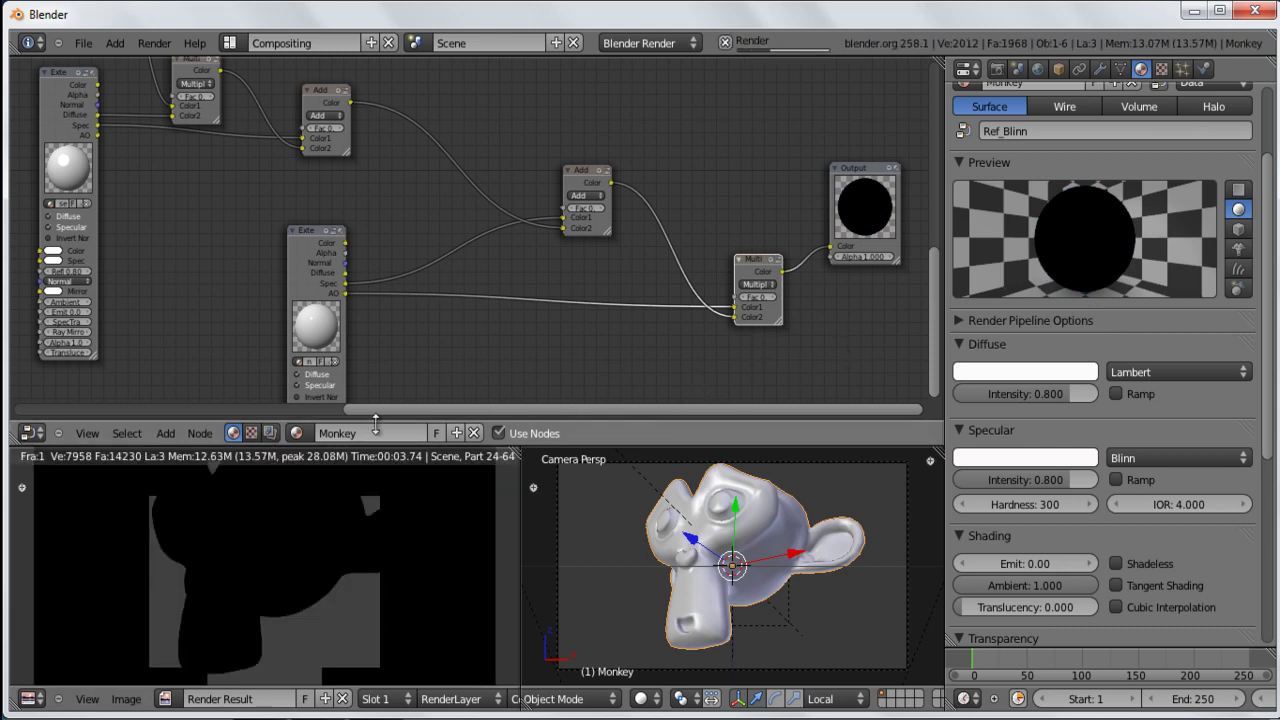
Step: Set the Multiply node's factor to 1.00 and move the node up, closer to the Output node's height
scroll(737, 346, up, 2)
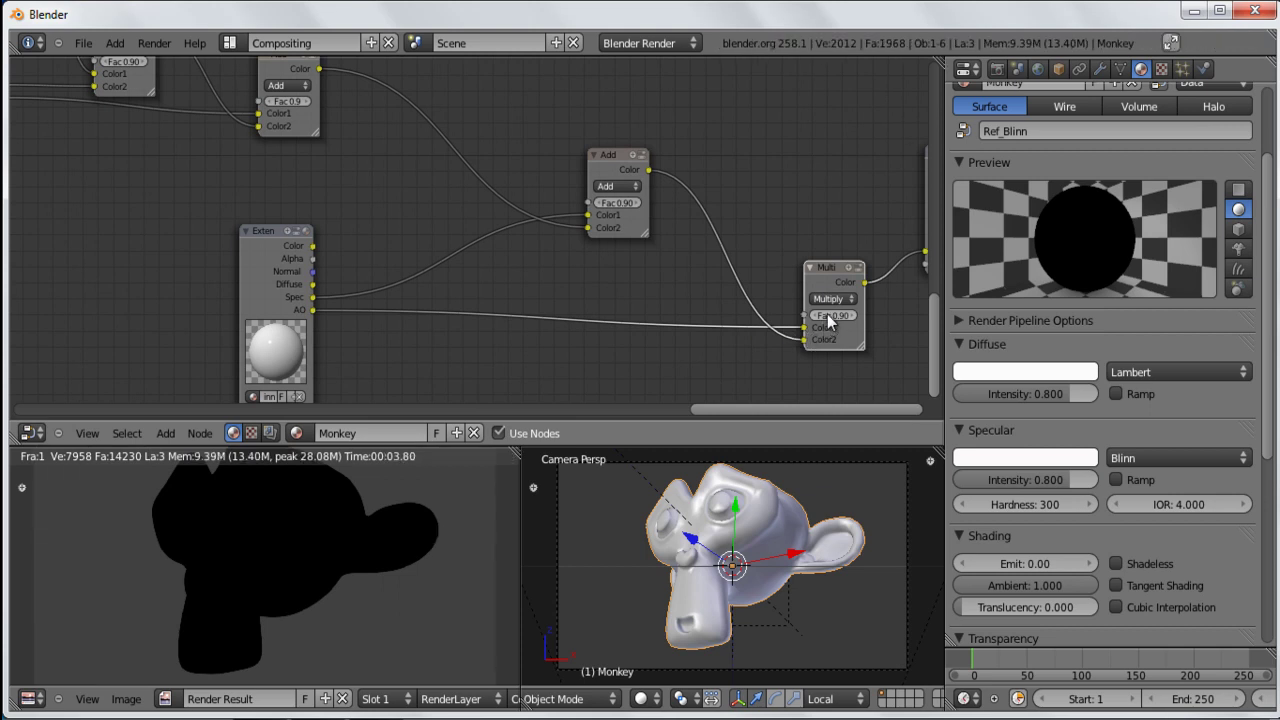
text(1.)
drag(820, 265, 800, 217)
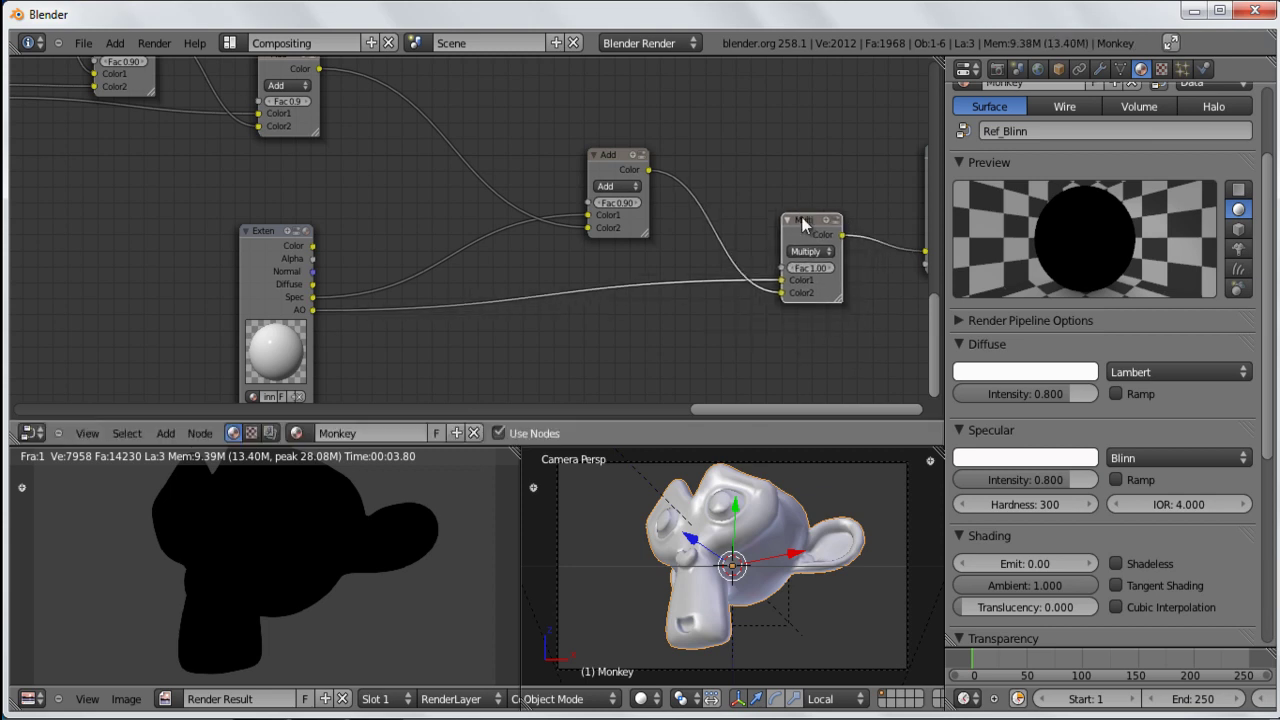
Step: Lower the Multiply node's factor to 0.1 and render the monkey
middle_drag(820, 314, 548, 288)
scroll(625, 304, up, 2)
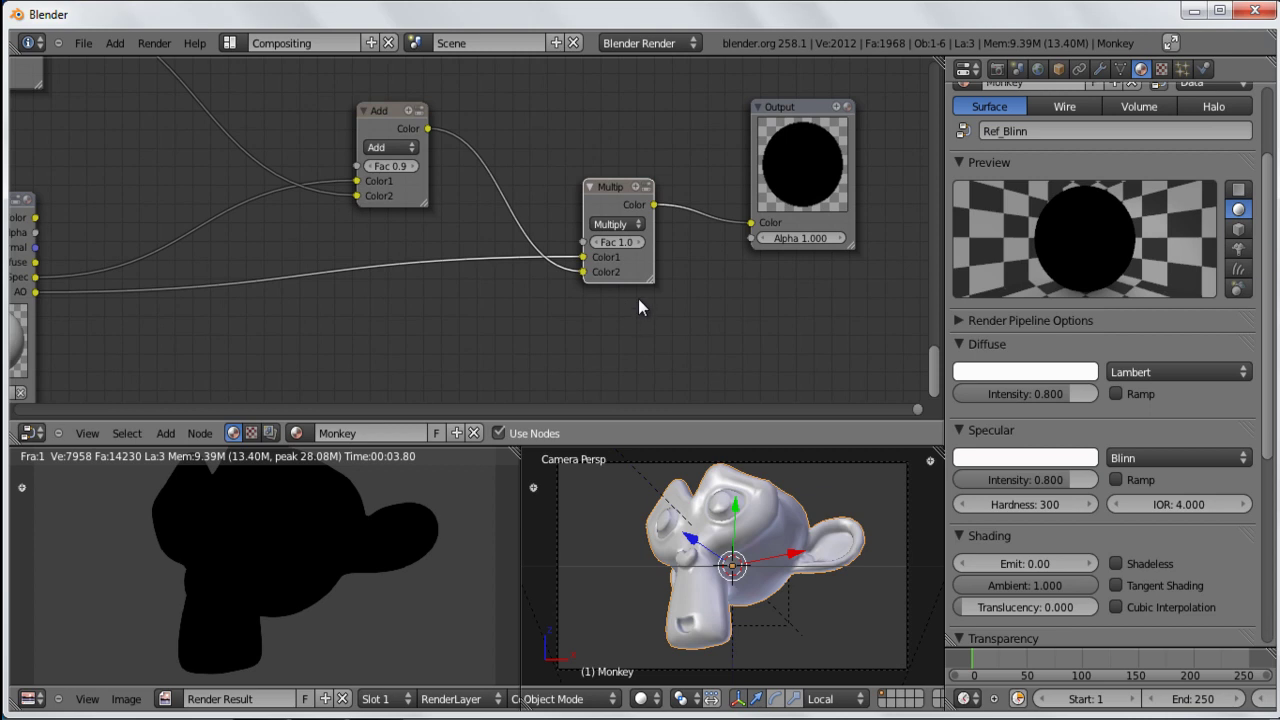
click(622, 242)
key(Return)
key(F12)
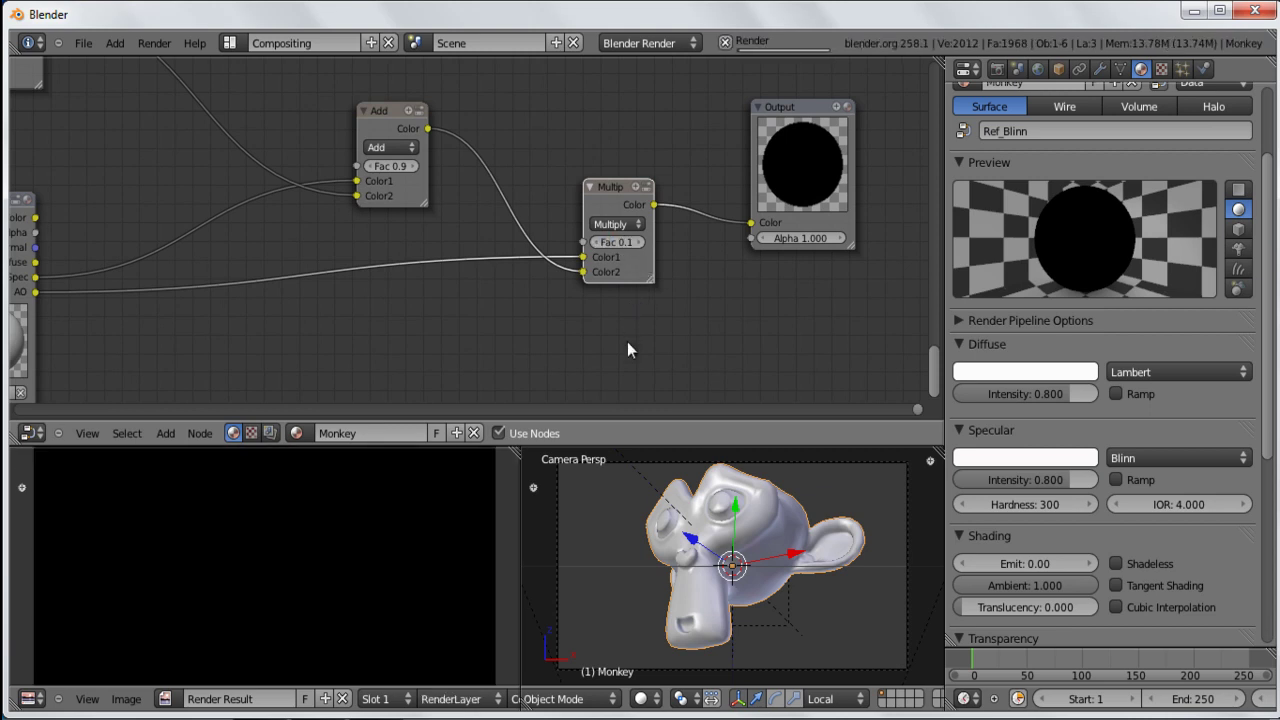
Step: Change the AO mix node's blend type to Add and render the monkey
click(605, 226)
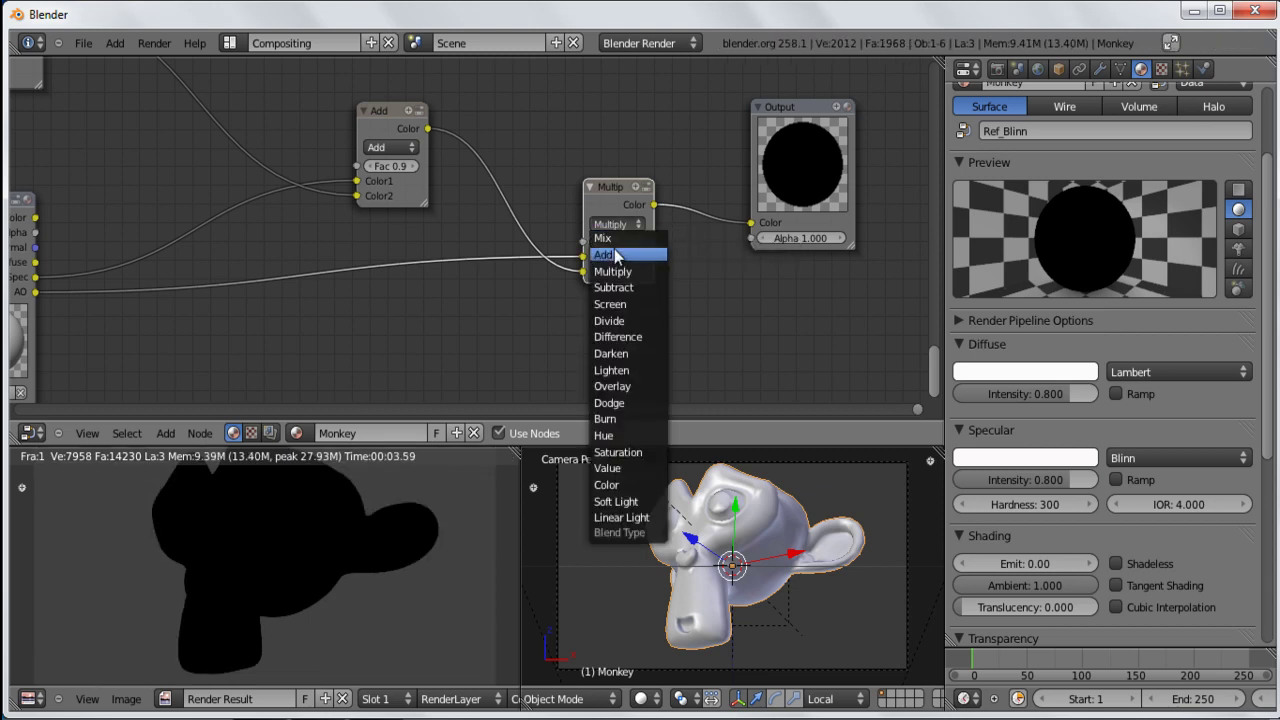
click(612, 255)
key(F12)
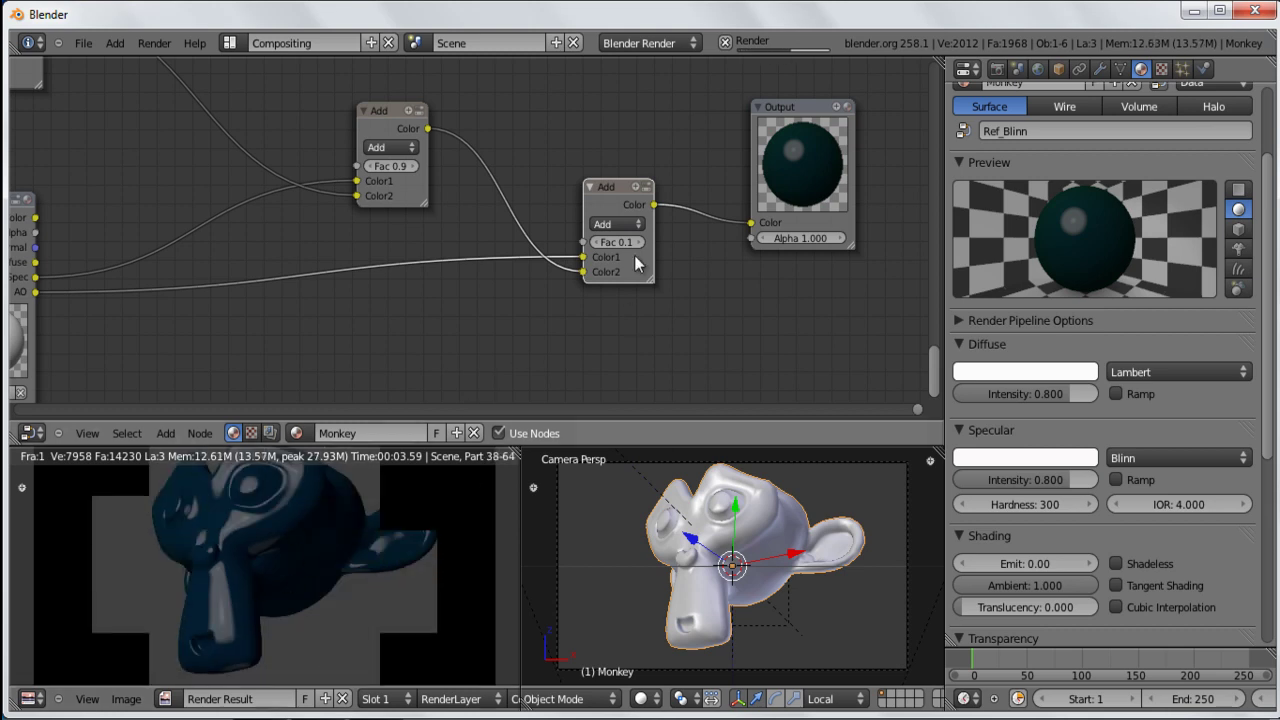
Step: Try Multiply on the AO mix node once more, return it to Add and render the monkey again
click(618, 226)
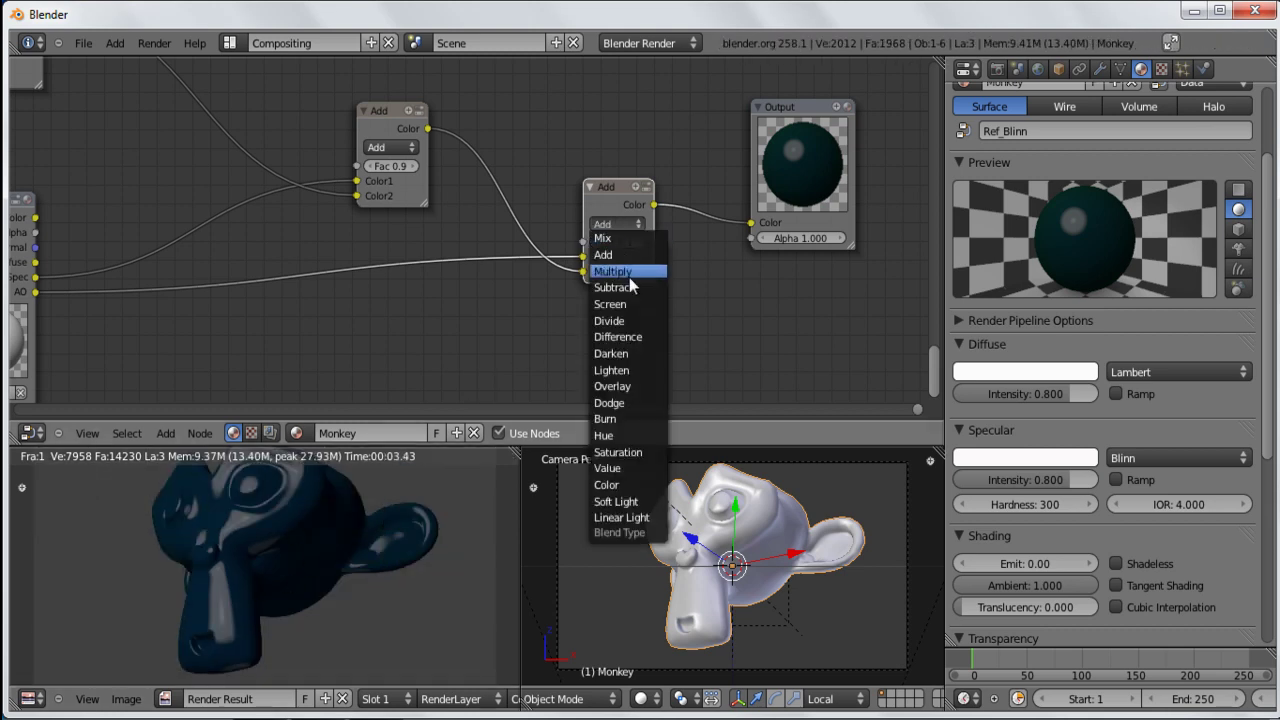
click(629, 272)
click(627, 225)
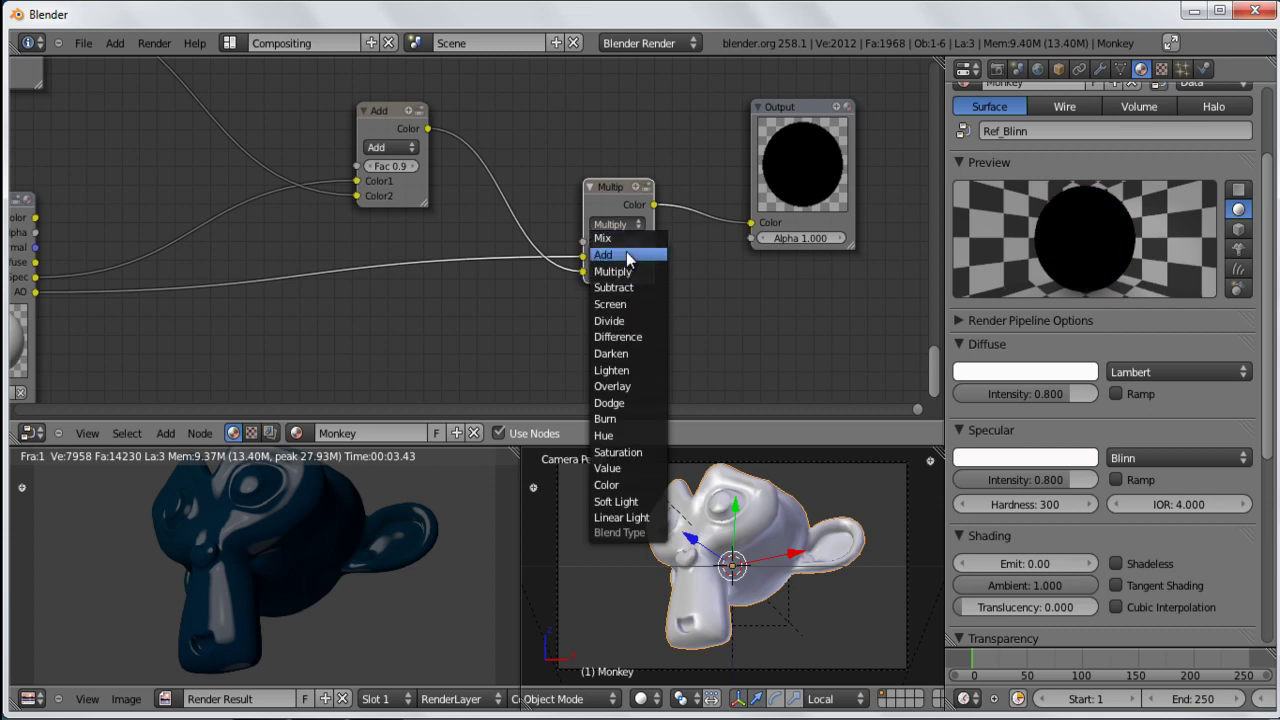
click(626, 253)
key(F12)
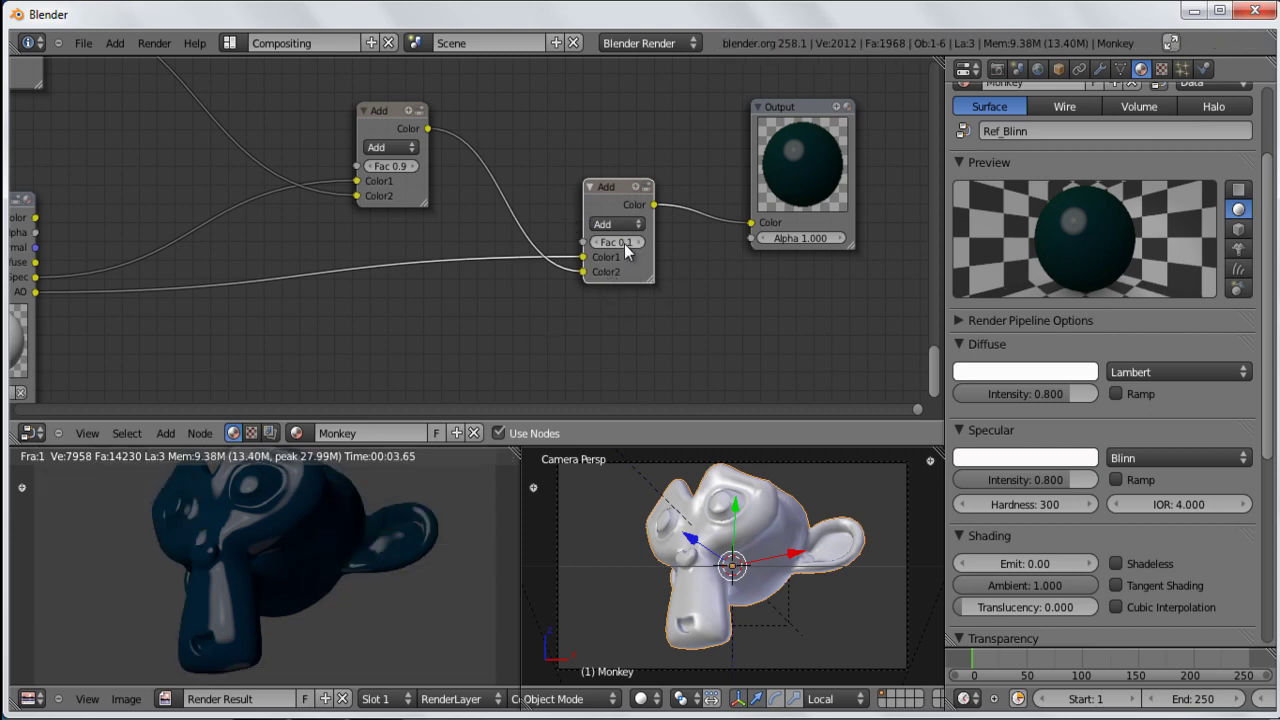
Step: Raise the AO Add node's factor to 0.3 and render the monkey
scroll(452, 196, down, 1)
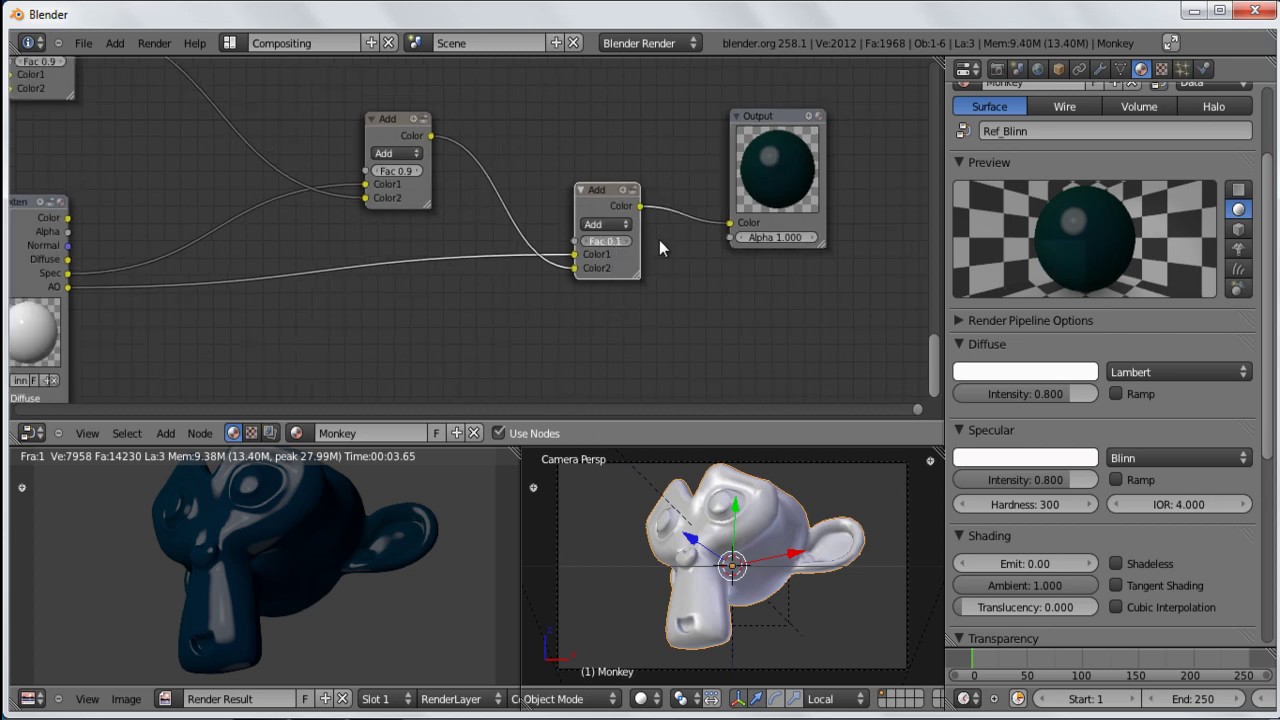
drag(657, 240, 668, 239)
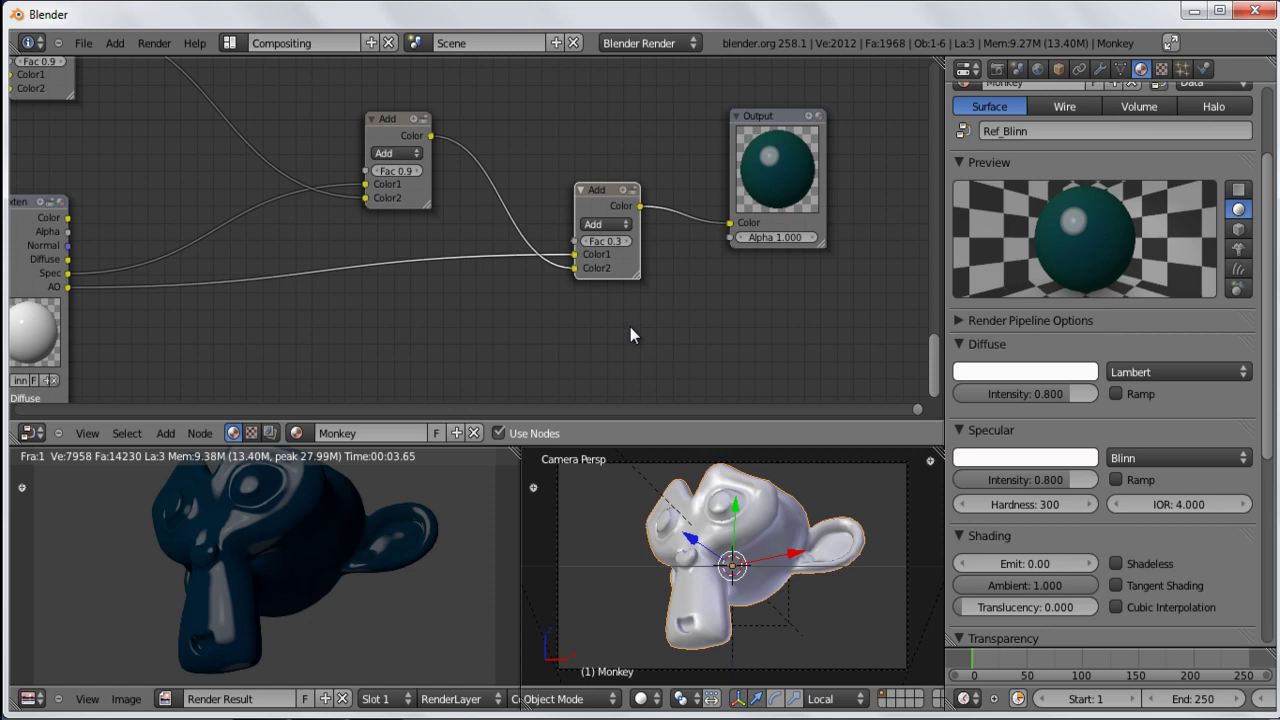
key(F12)
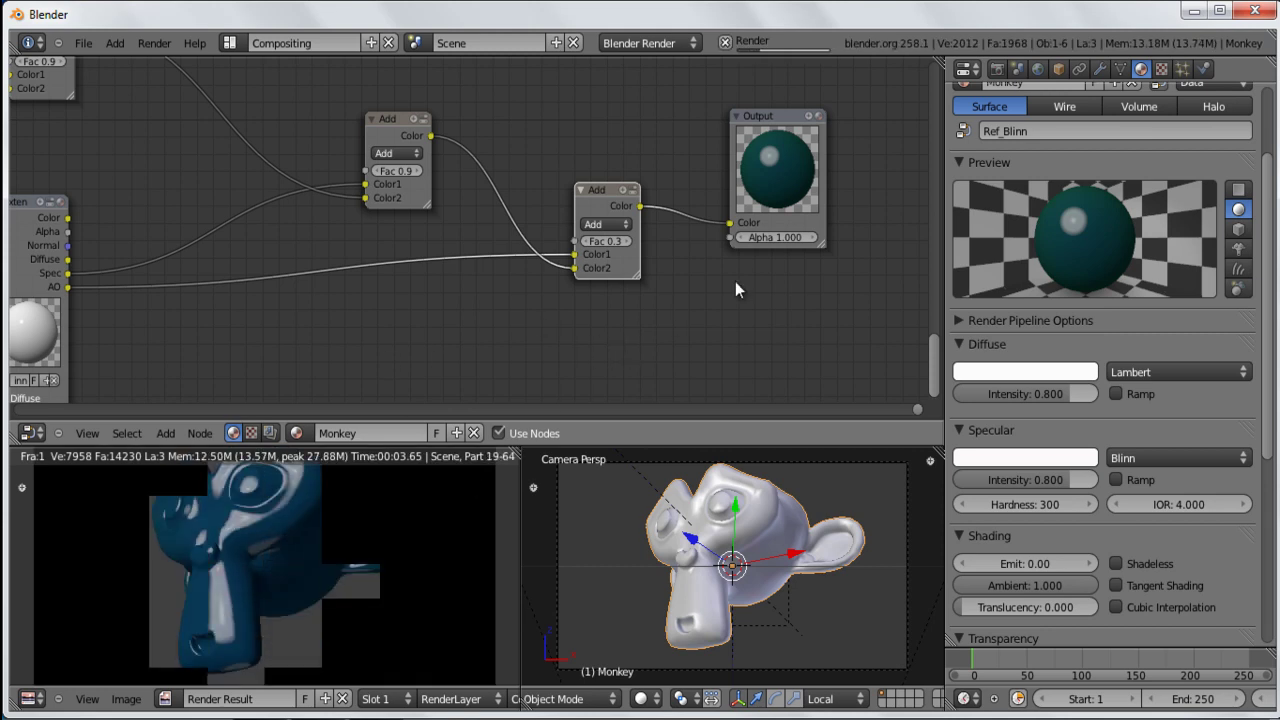
click(376, 719)
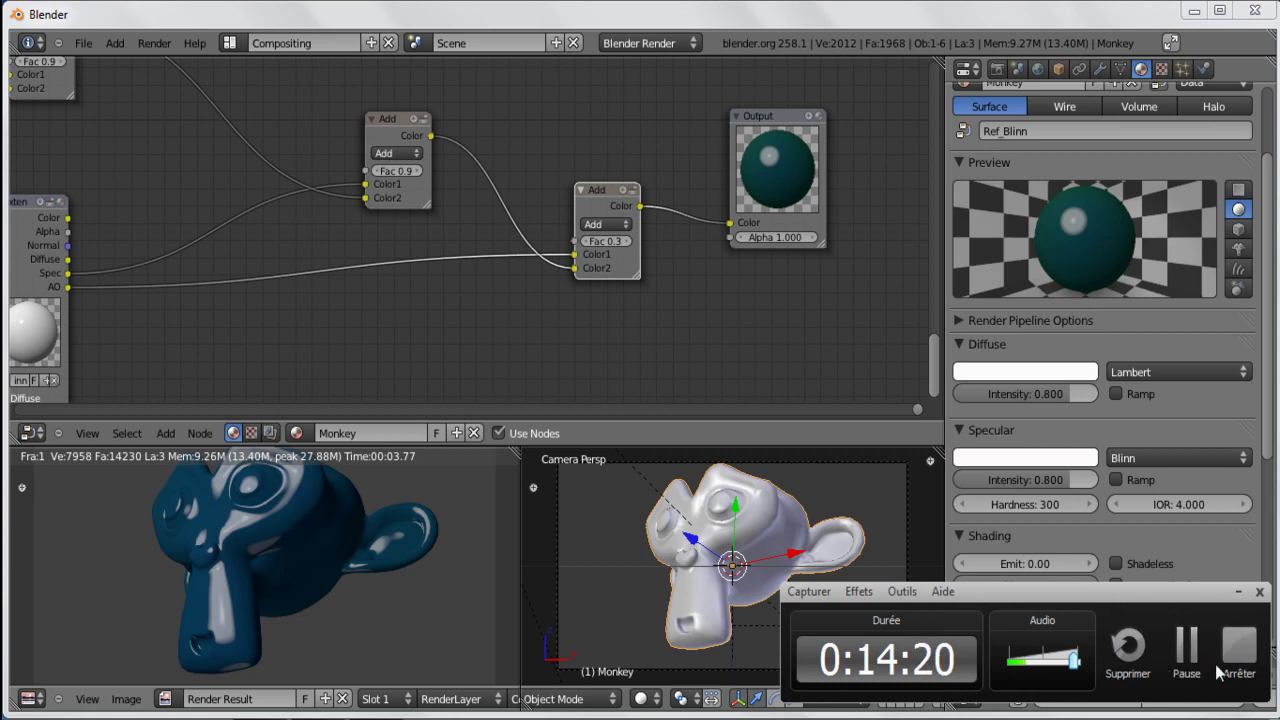
click(1200, 660)
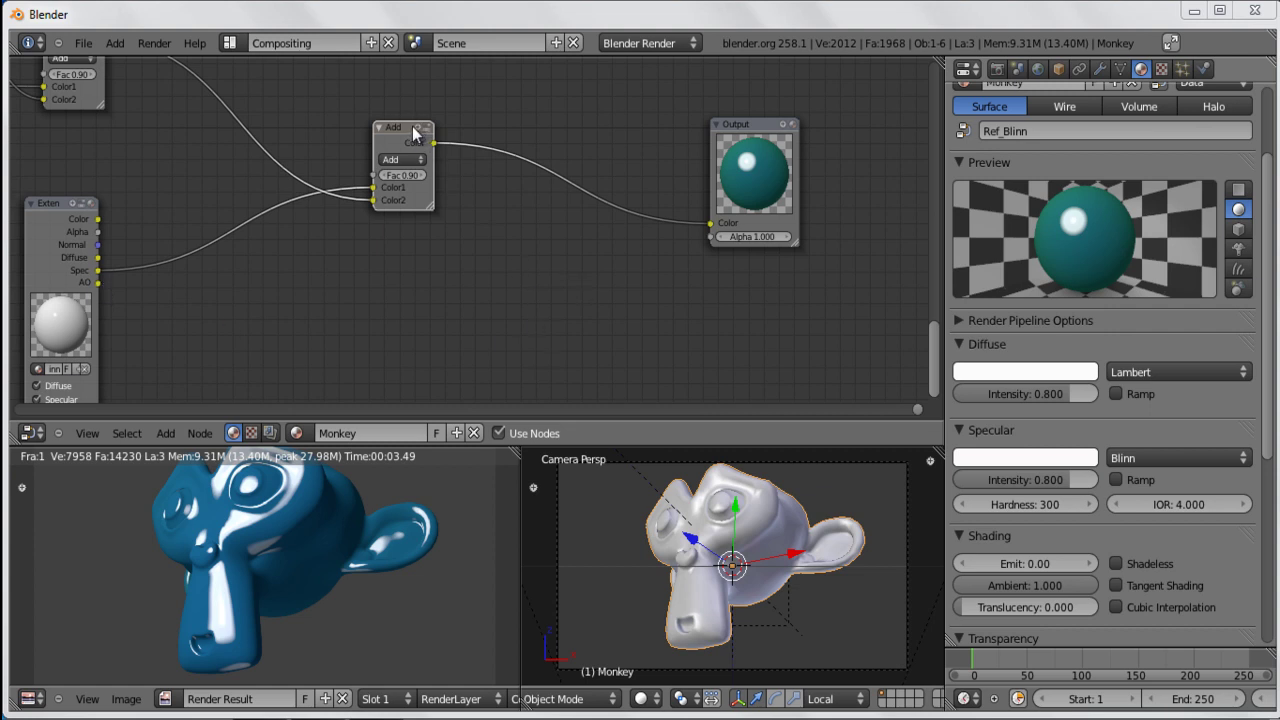
Step: Duplicate the second Add node below the Output node and cut the two input links copied with it
key(shift+d)
click(657, 280)
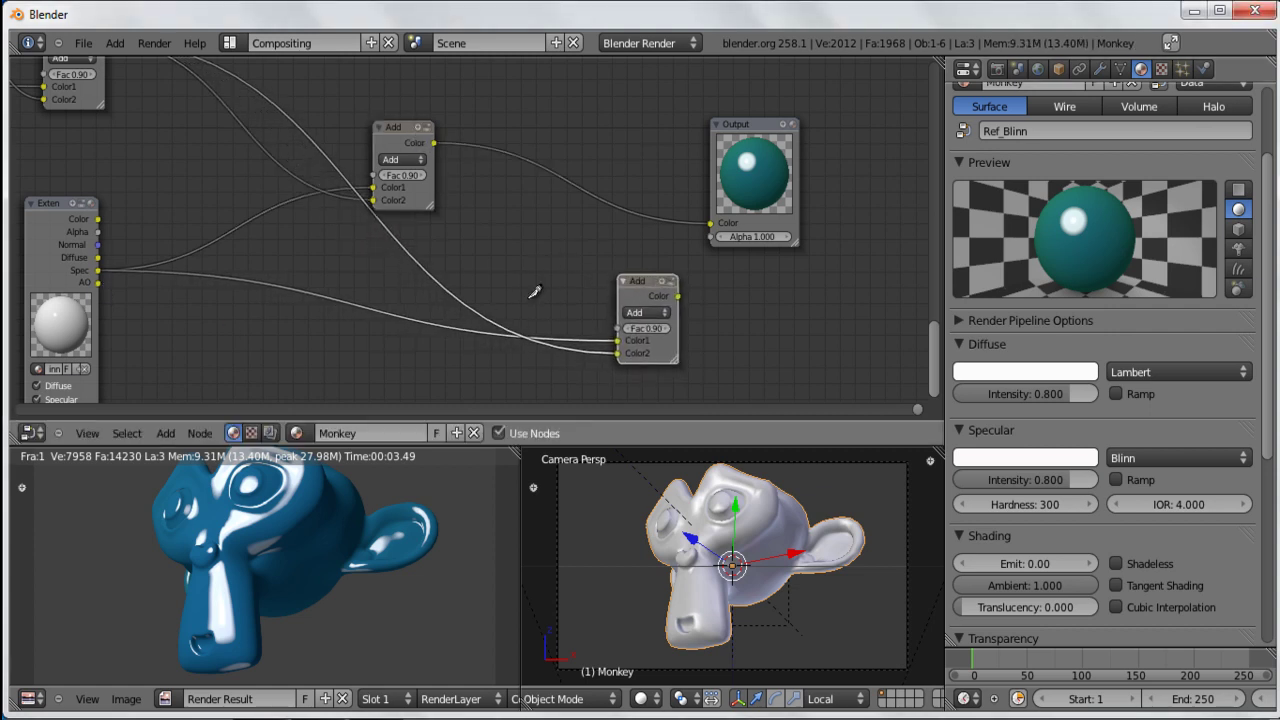
ctrl+right_drag(493, 363, 495, 364)
Step: Connect Ref_Blinn's AO to the duplicate's Color1, the second Add to Color2 and its result to the Output color, then move the duplicate up
drag(97, 283, 615, 342)
drag(434, 145, 616, 355)
drag(681, 294, 708, 223)
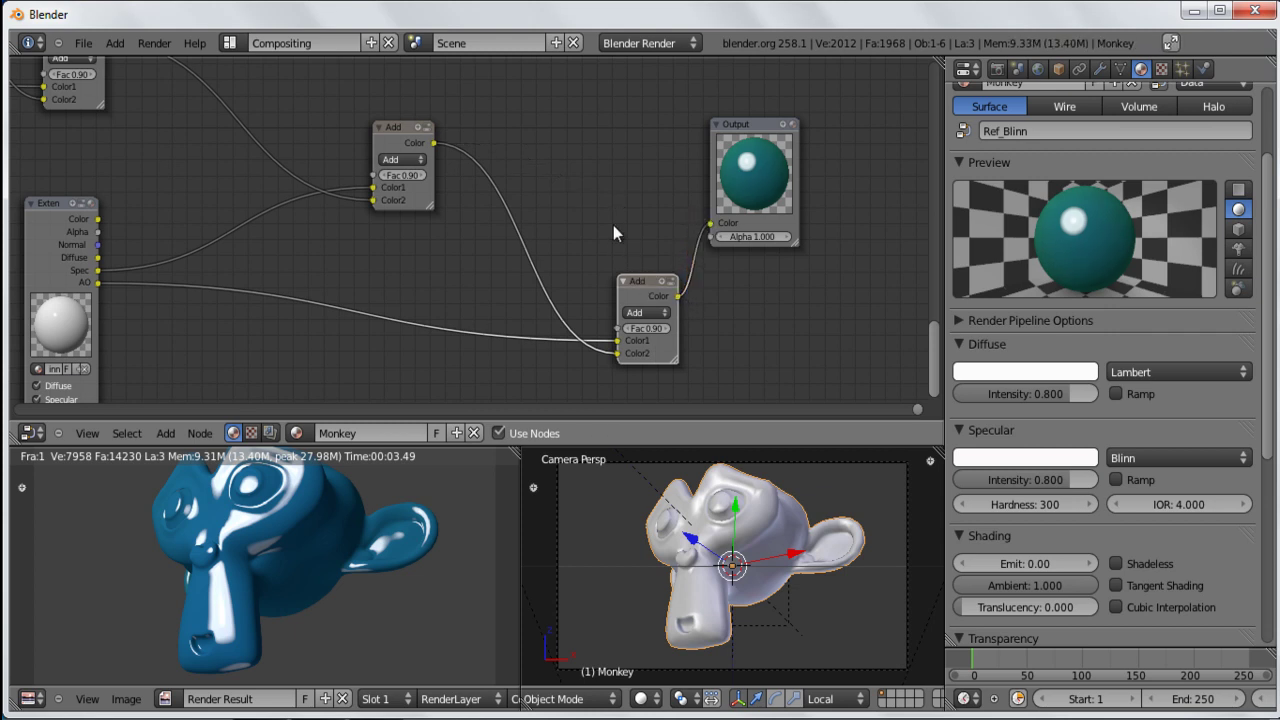
key(g)
click(588, 185)
Step: Lower the AO Add node's factor to 0.1, raise it to 0.2 and render the monkey
scroll(620, 220, up, 2)
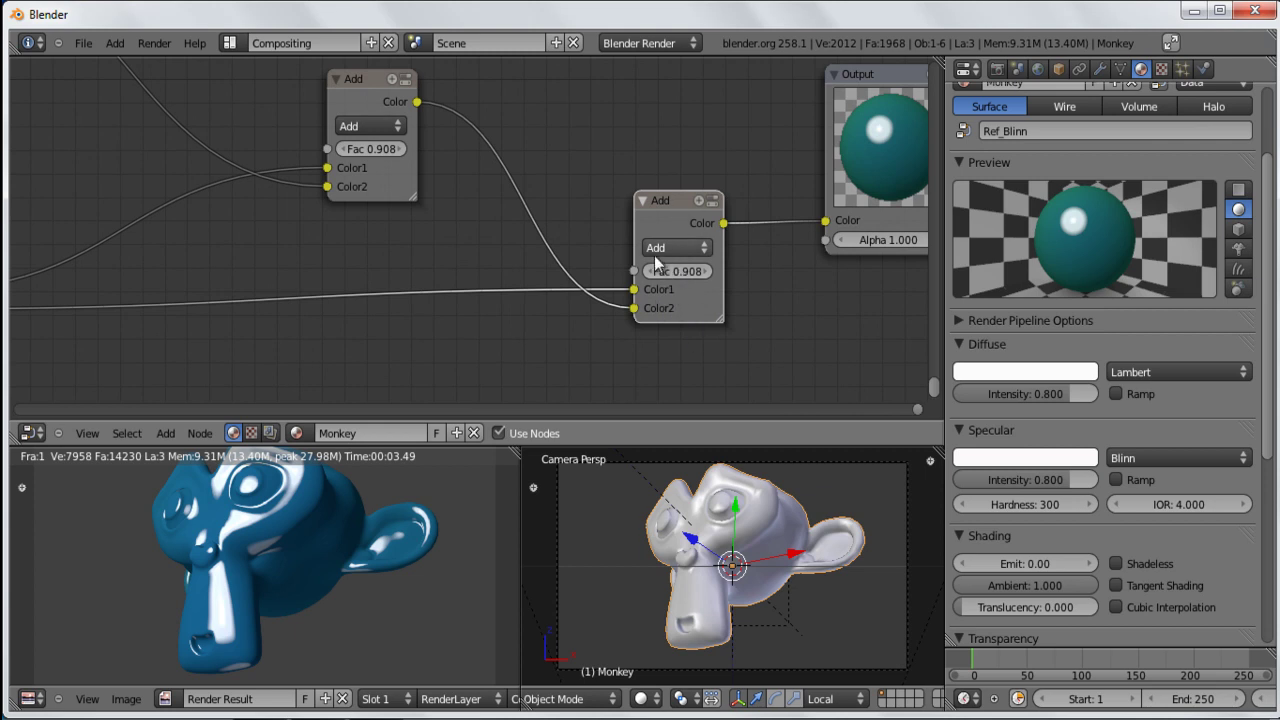
scroll(443, 187, down, 4)
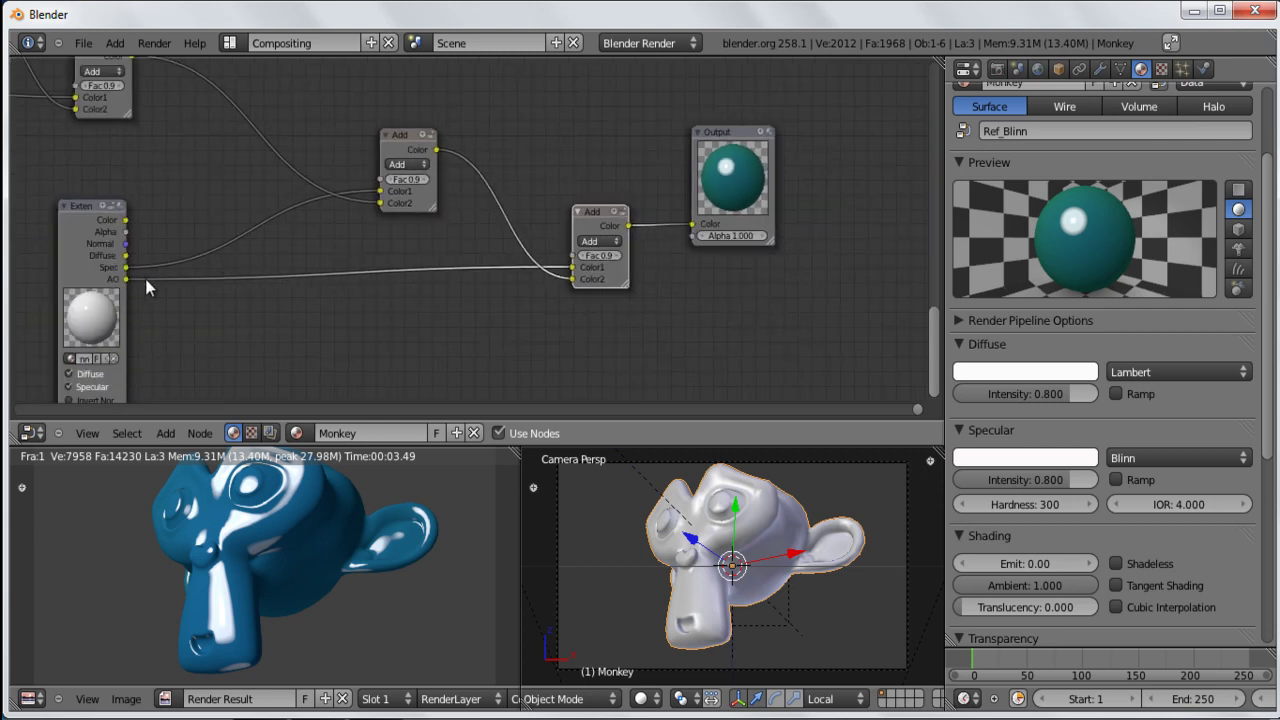
scroll(575, 280, up, 2)
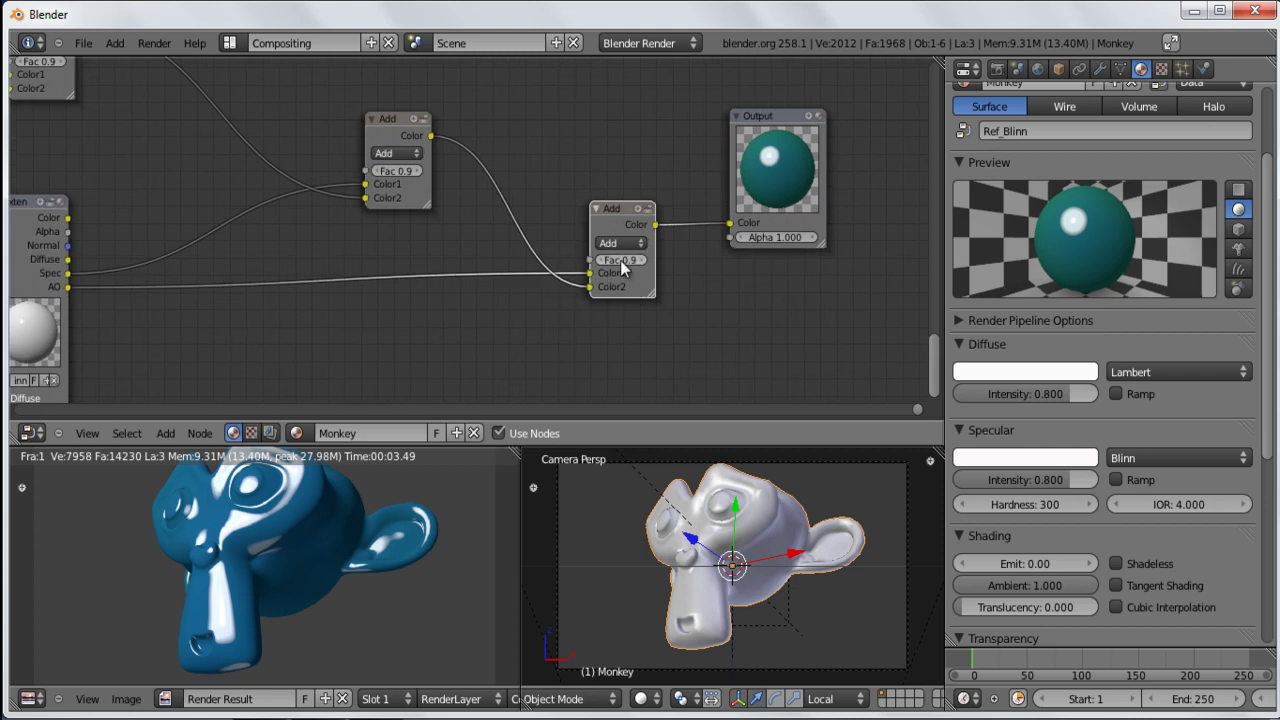
drag(546, 260, 406, 246)
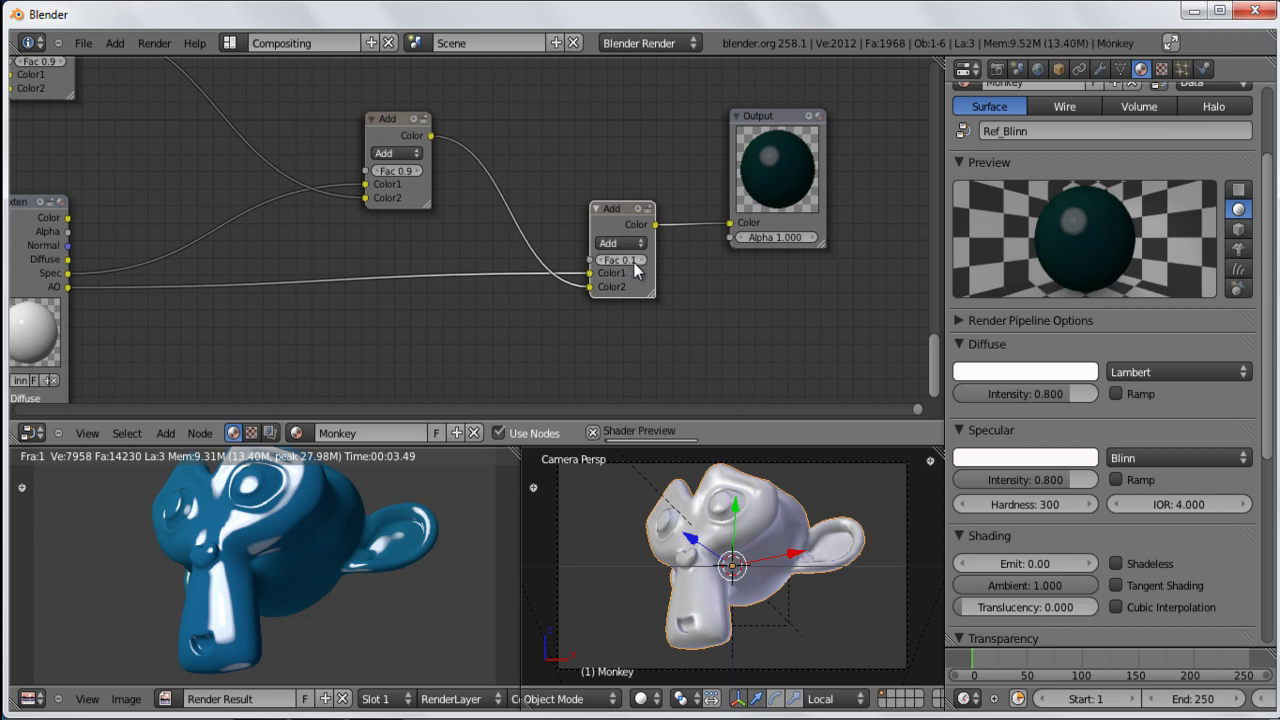
drag(622, 266, 646, 261)
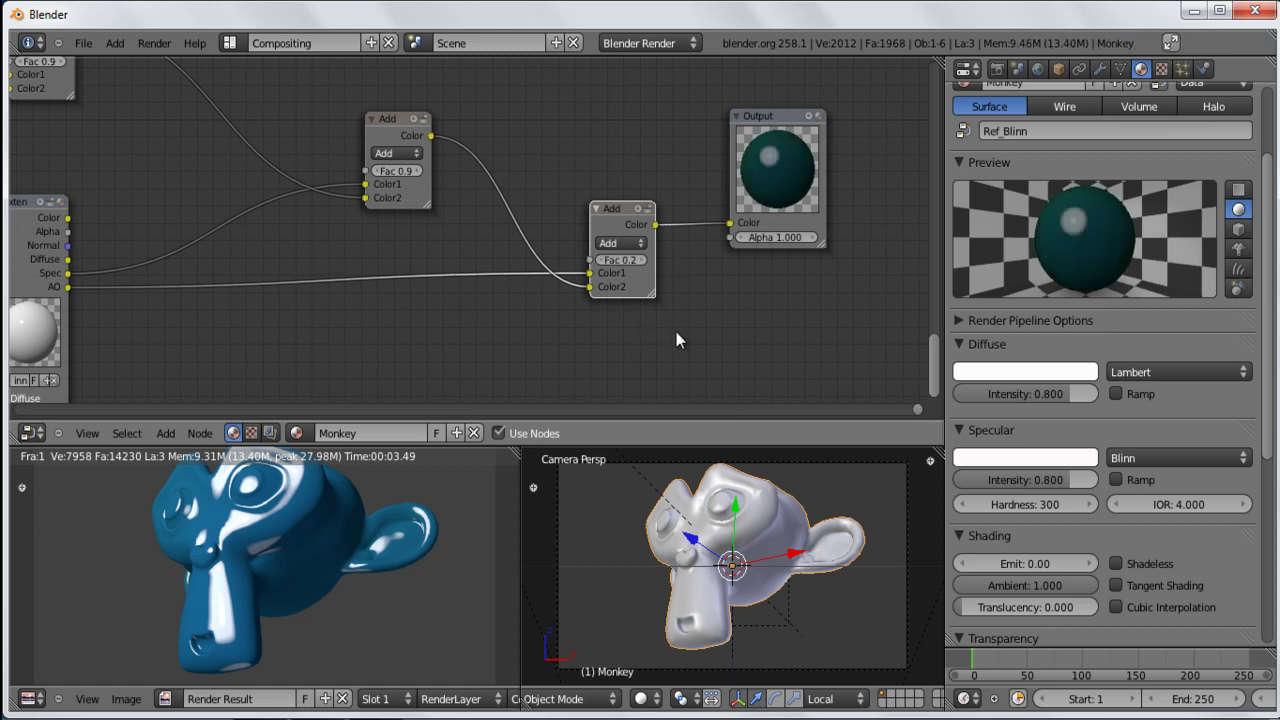
key(F12)
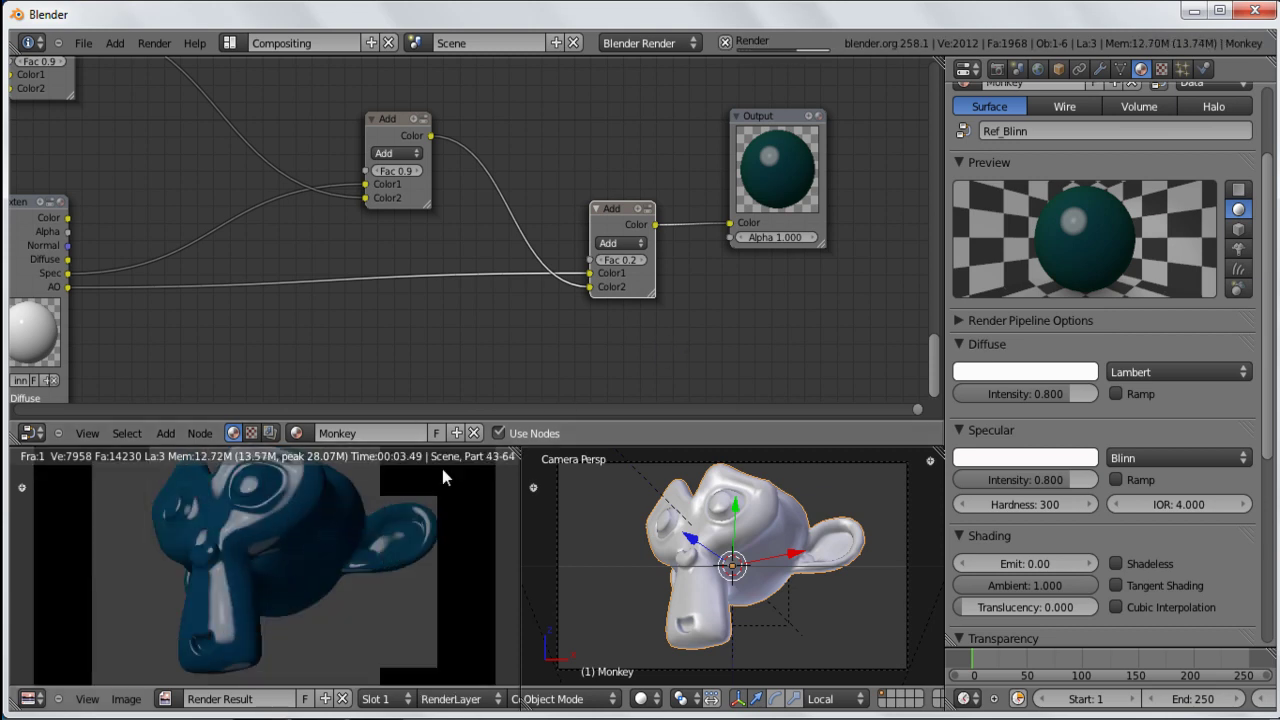
Step: Set the AO Add node's factor to 0.9 and render the monkey
click(619, 260)
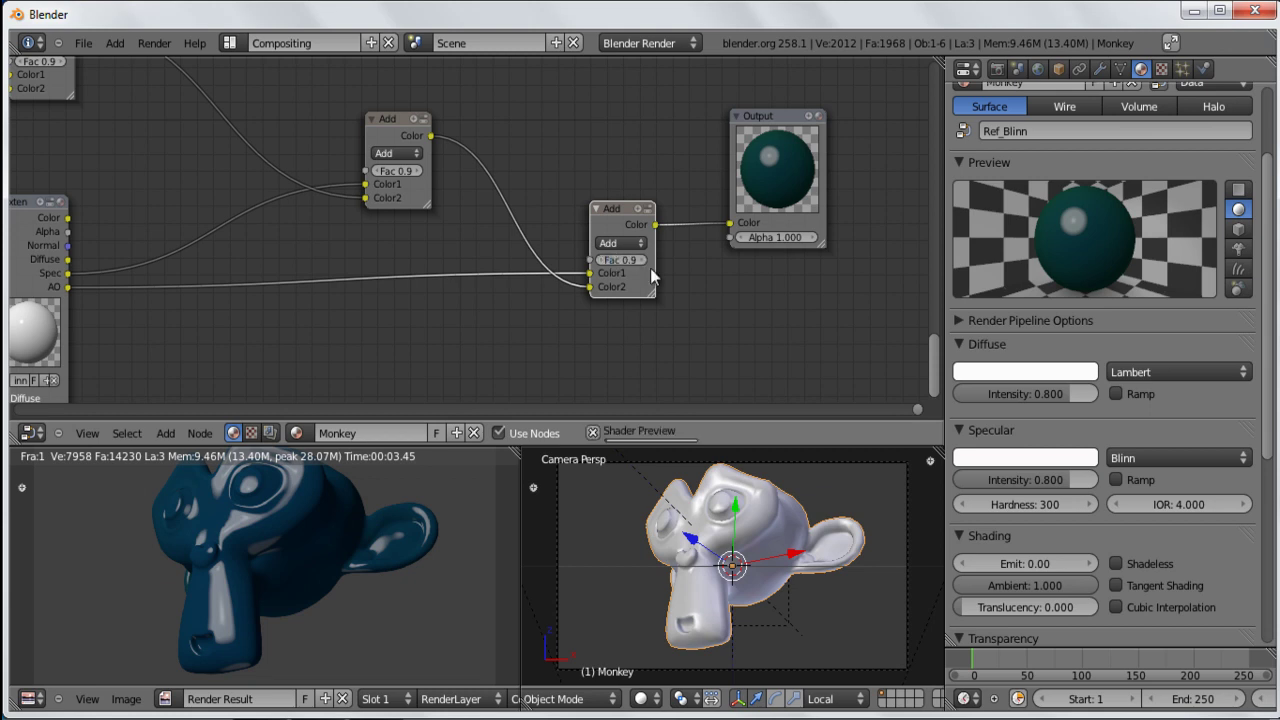
text(0.9)
key(Return)
key(F12)
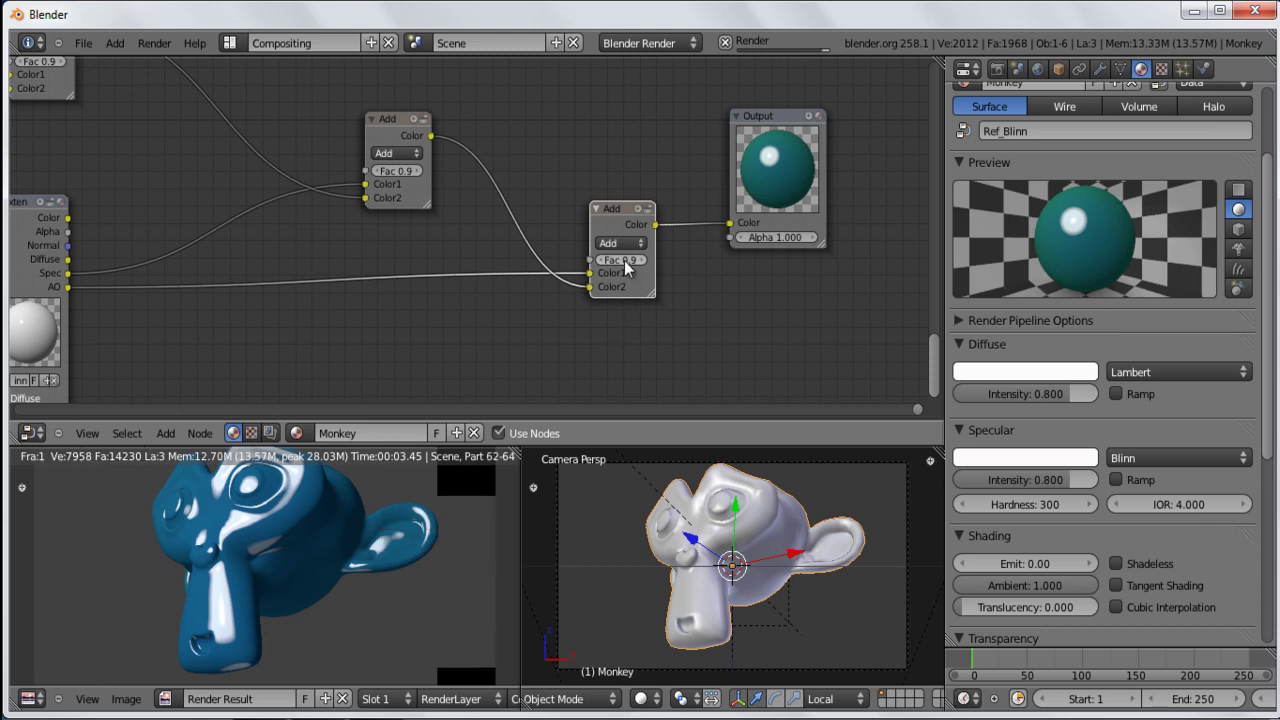
Step: Move the Add node that mixes in the Blinn specular slightly up
scroll(645, 278, up, 2)
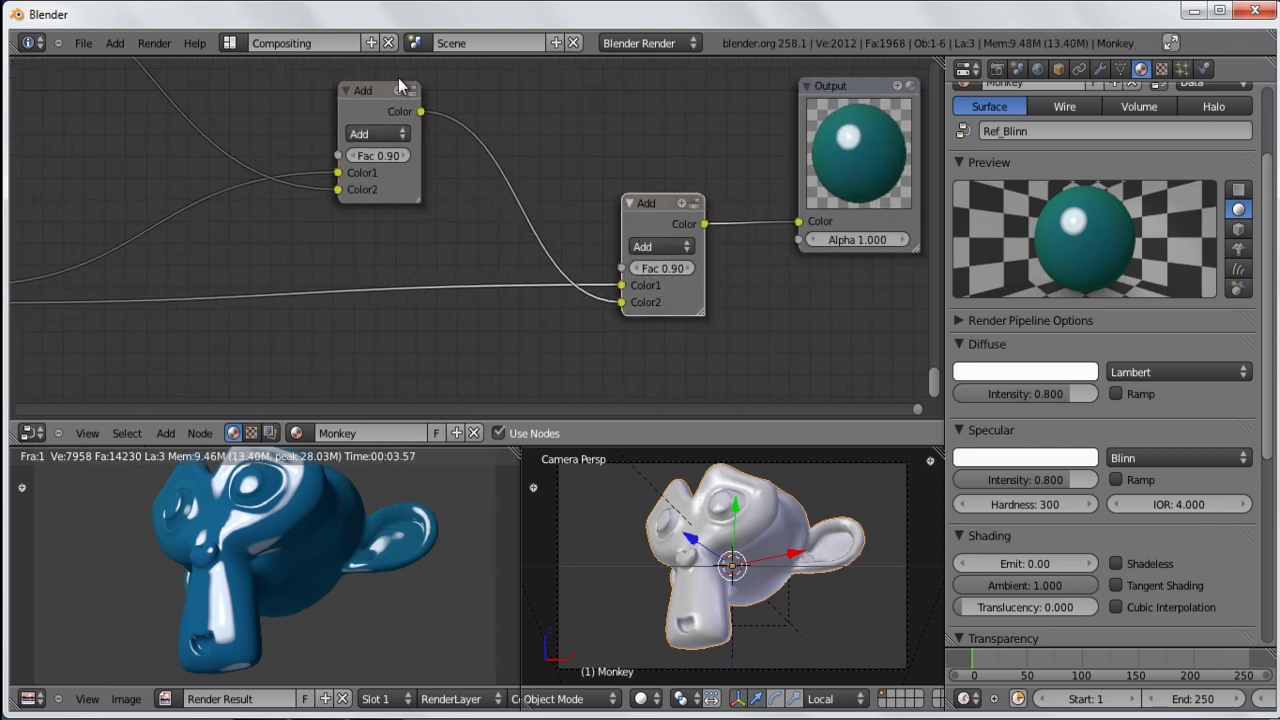
scroll(535, 183, down, 4)
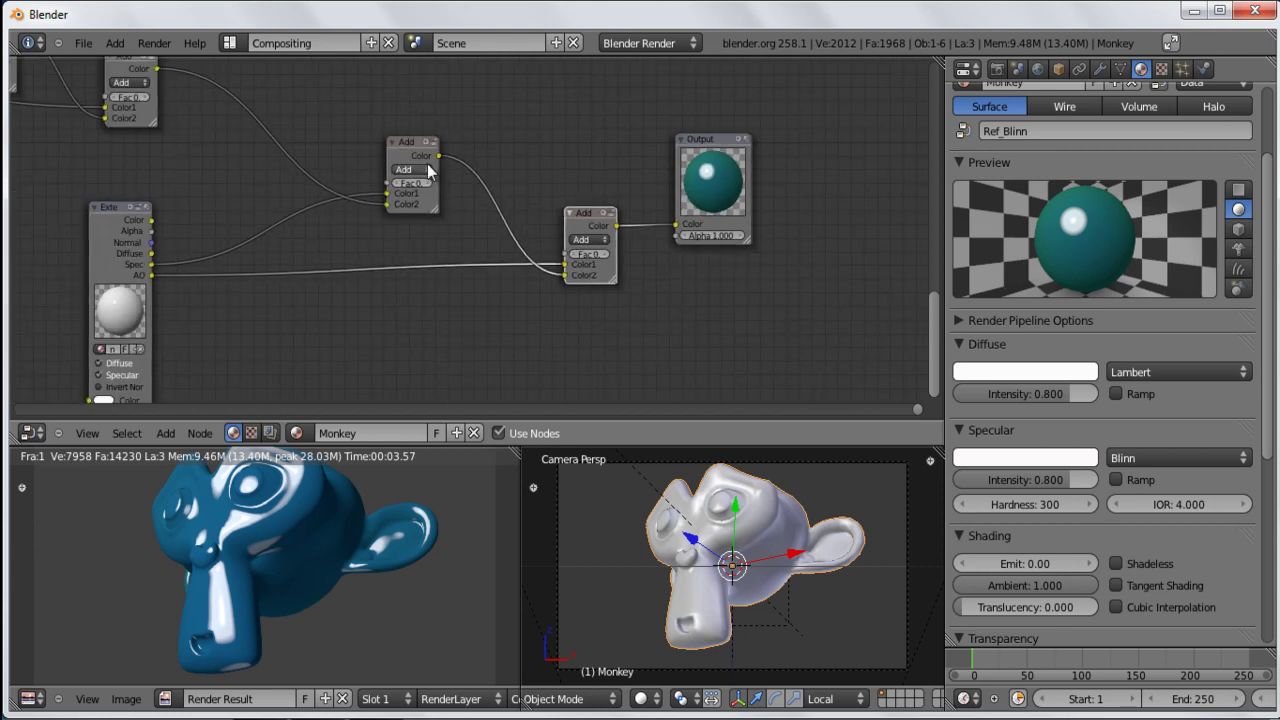
drag(409, 142, 410, 126)
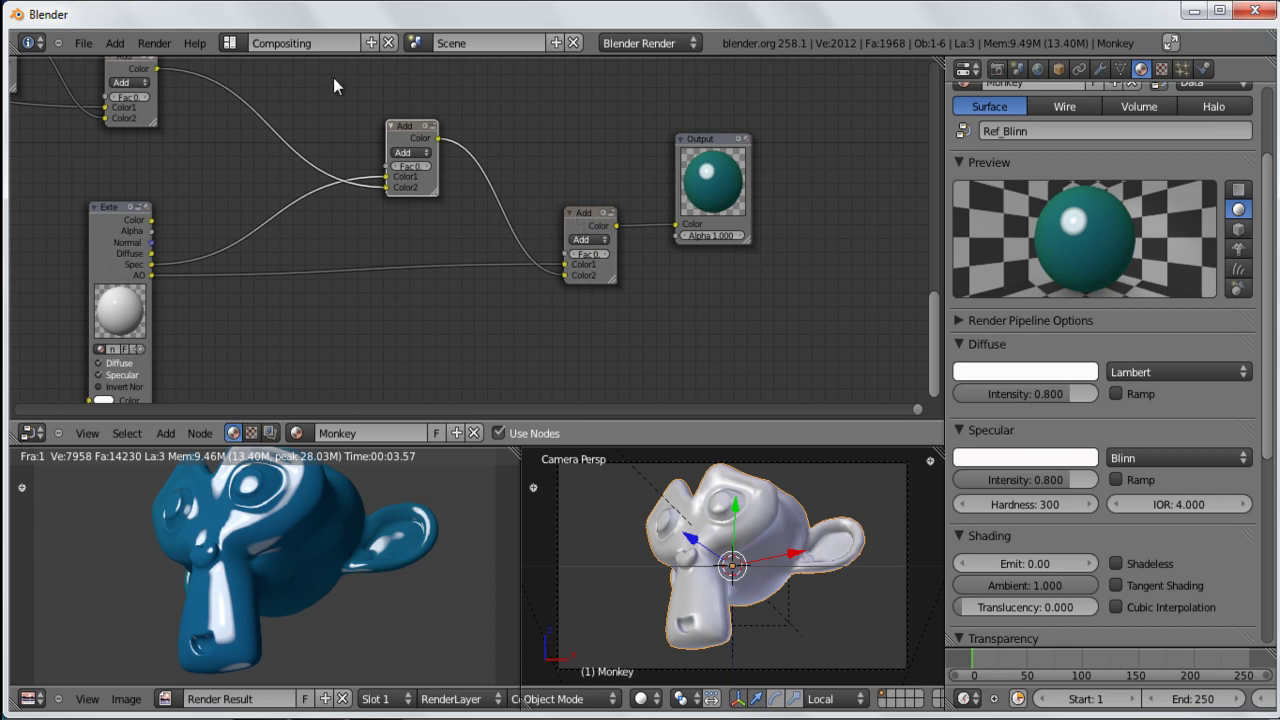
Step: Nudge the Blinn-specular Add node slightly further up and select the Diffuse material node
drag(401, 113, 401, 106)
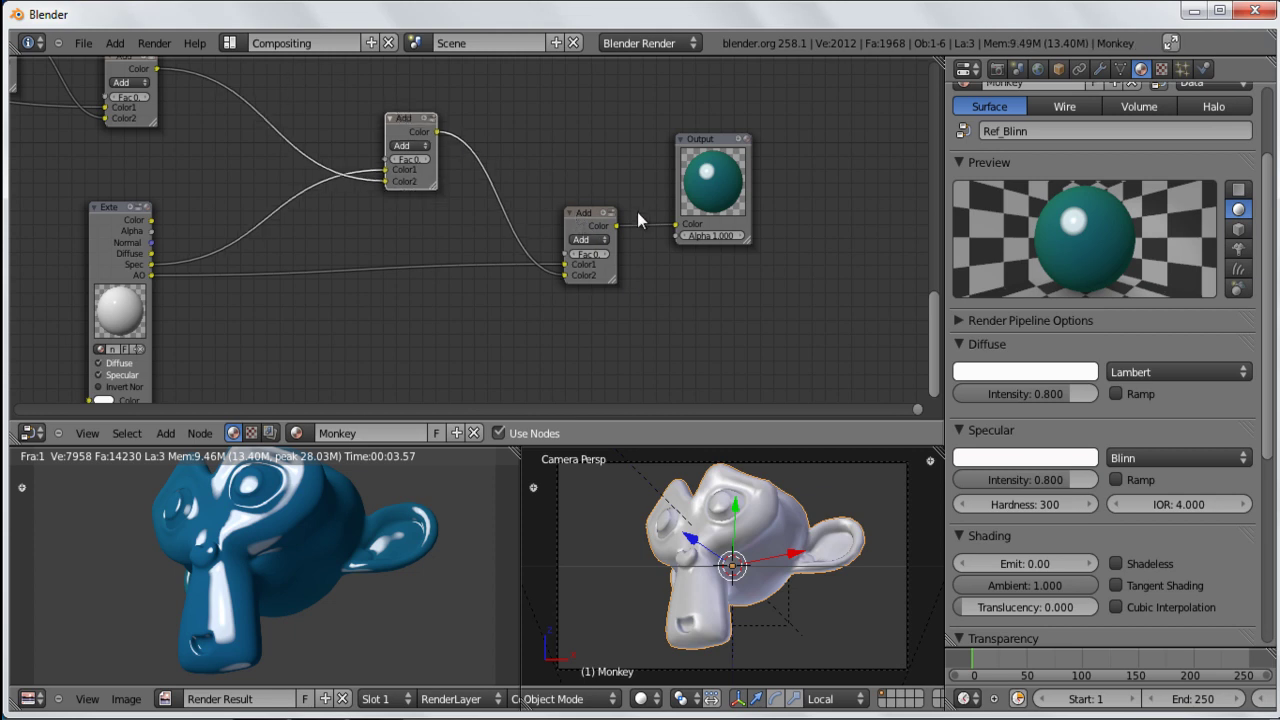
scroll(617, 287, down, 2)
middle_drag(608, 314, 608, 291)
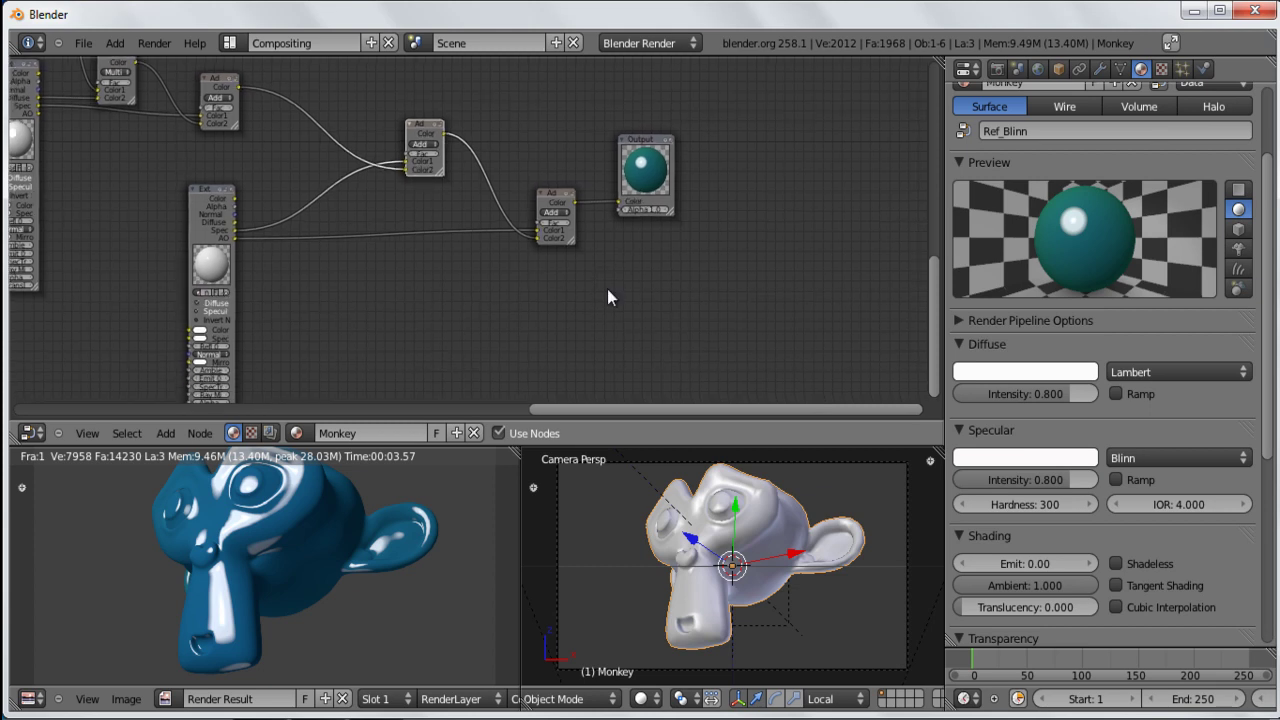
scroll(262, 280, down, 1)
middle_drag(262, 280, 348, 263)
scroll(357, 297, up, 1)
middle_drag(173, 169, 279, 242)
scroll(279, 242, up, 1)
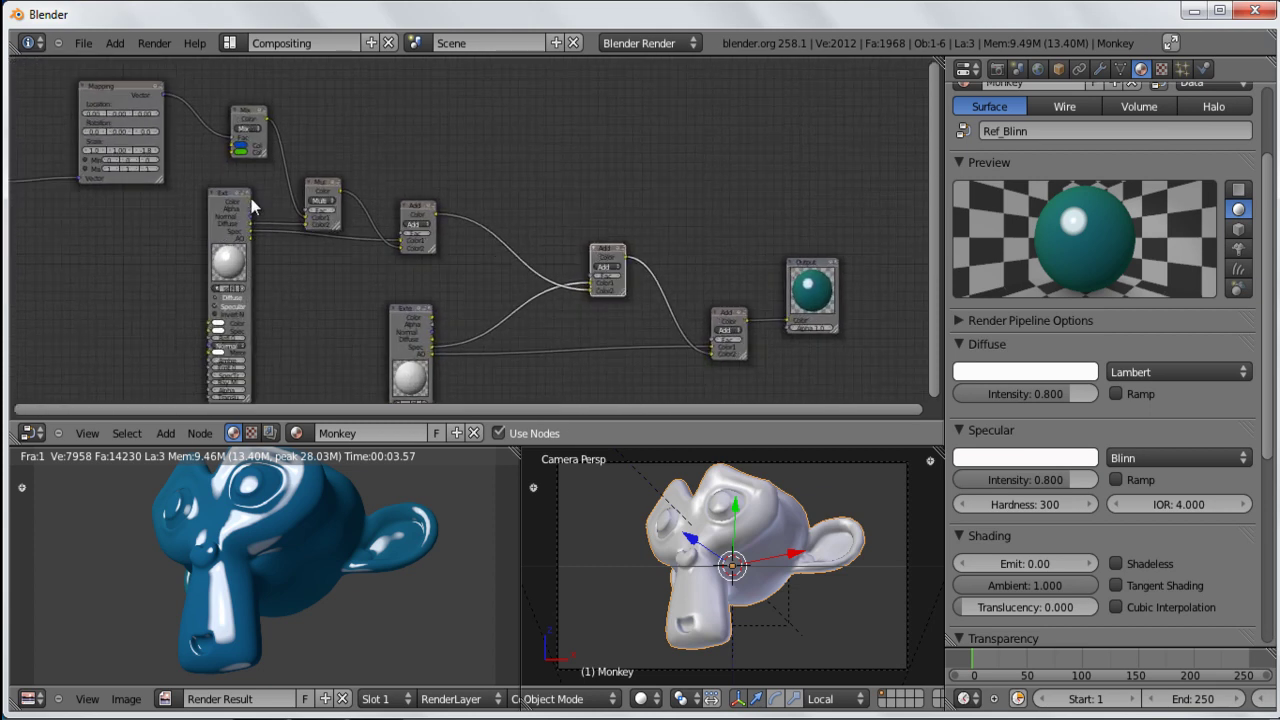
click(229, 196)
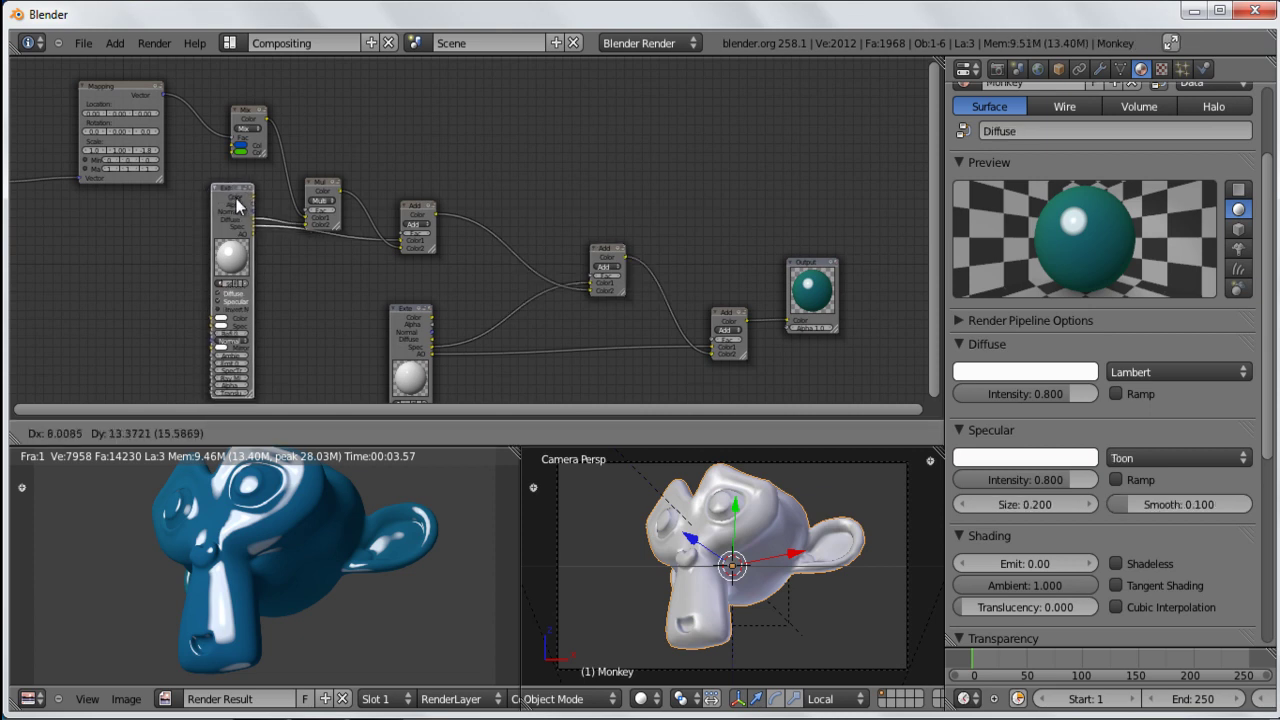
Step: Set the Diffuse material's Toon specular size to 0.754 and render the monkey
scroll(243, 278, up, 1)
middle_drag(243, 278, 305, 268)
scroll(362, 232, up, 1)
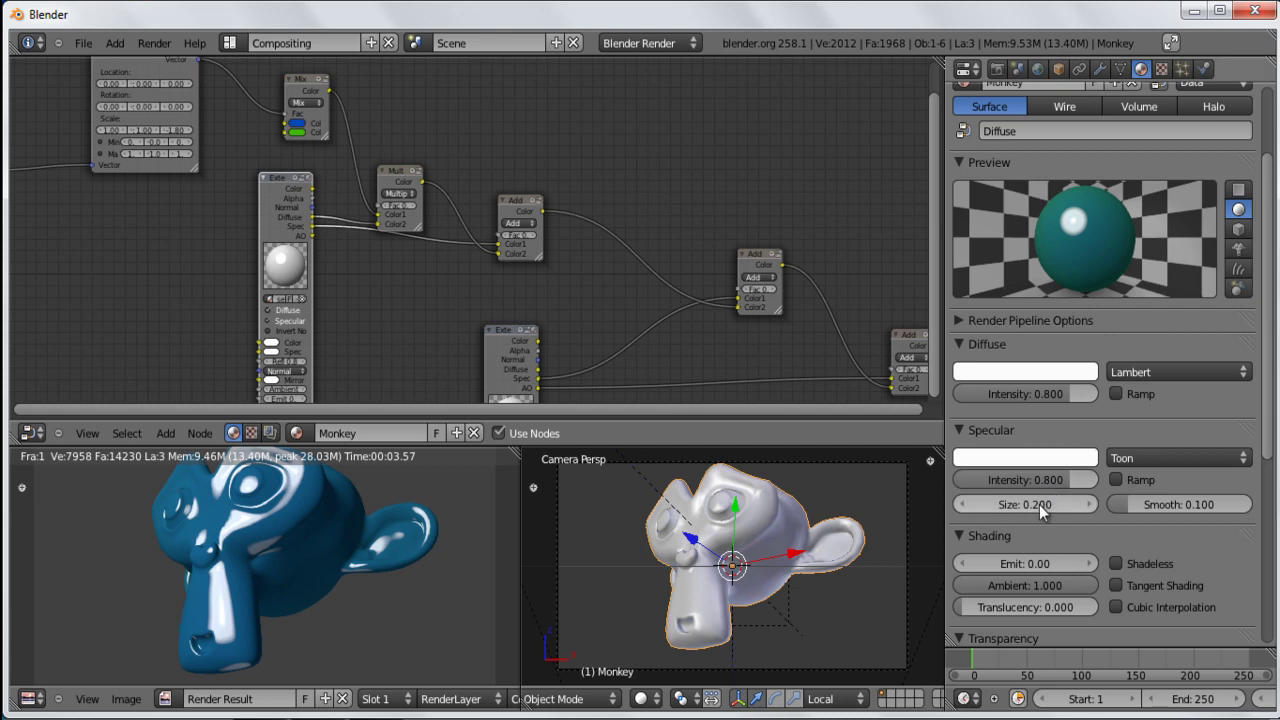
drag(1030, 503, 1176, 506)
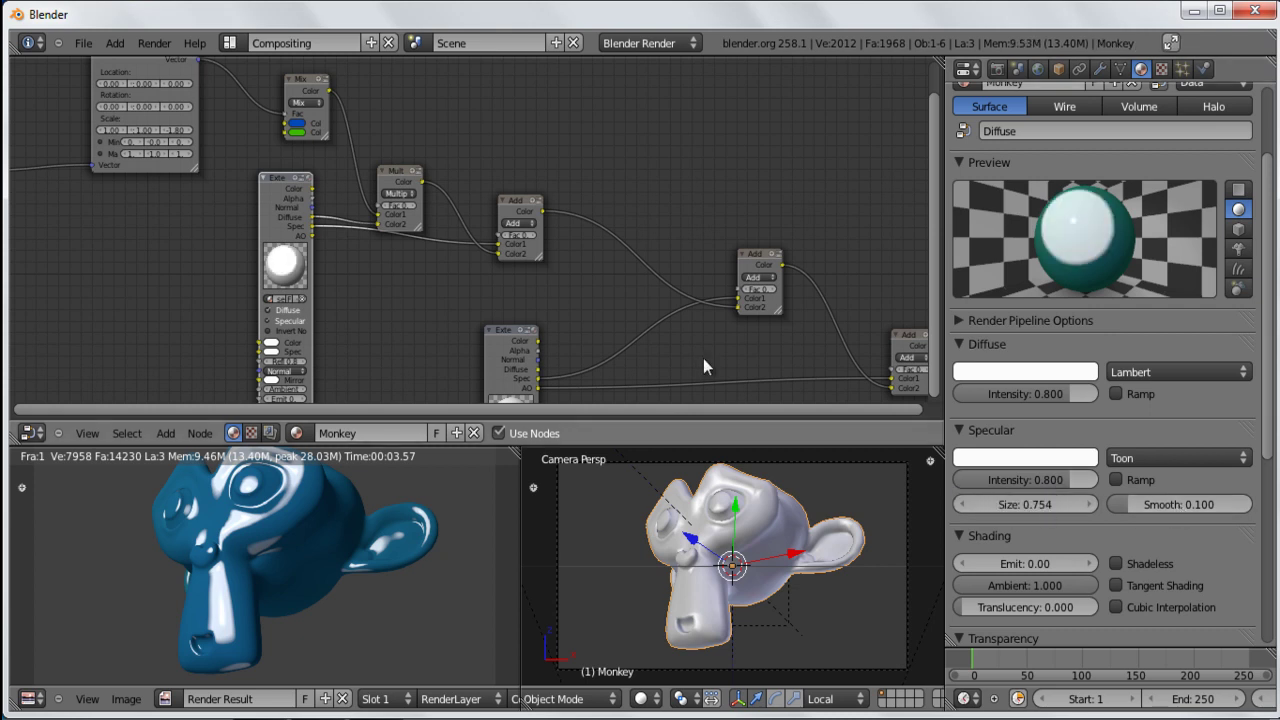
key(F12)
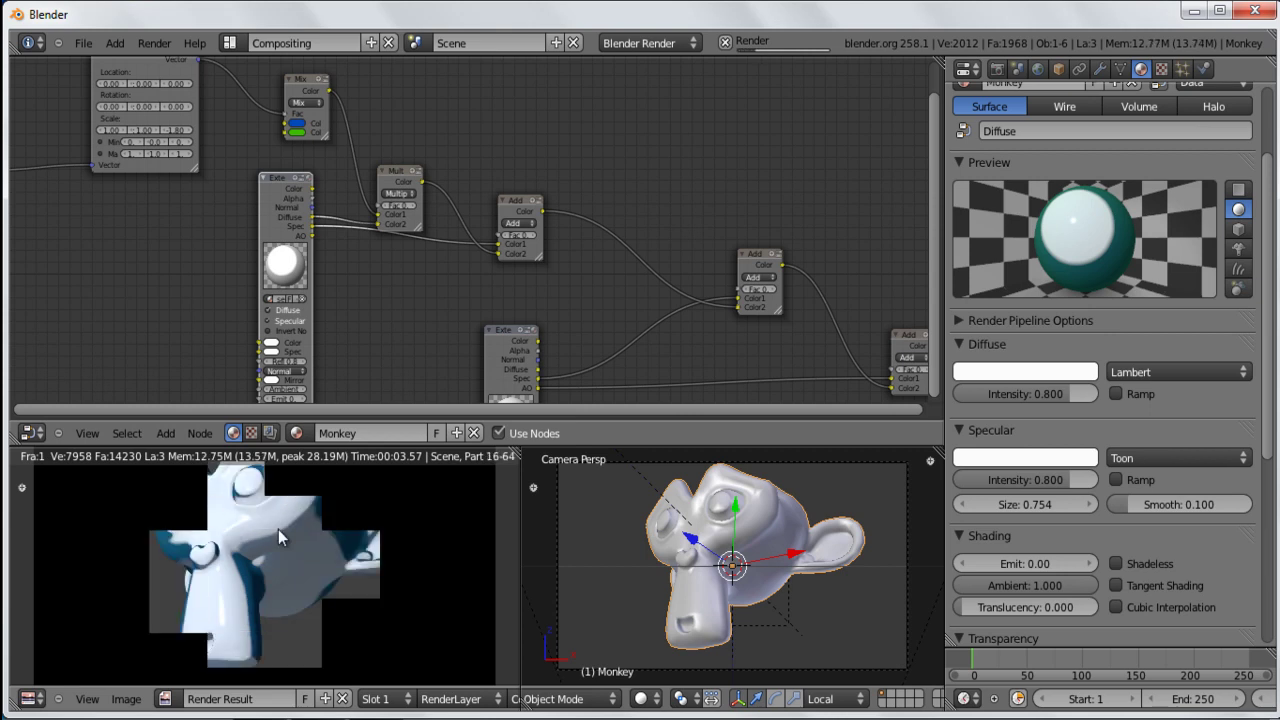
Step: Set the Diffuse material's Toon specular size to 0.2 and render the monkey
click(1036, 505)
text(0.2)
key(Return)
key(F12)
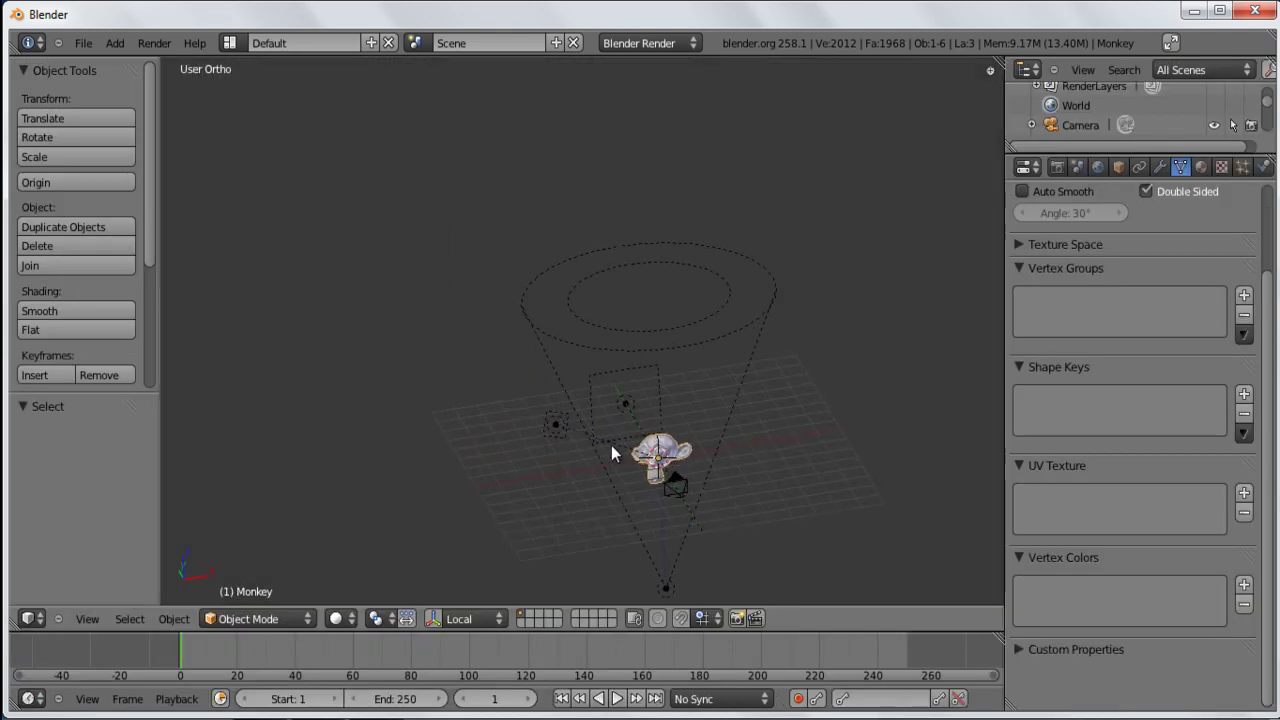
Step: Select the camera in the Default layout and enable the 3D transform manipulator
shift+middle_drag(611, 445, 541, 315)
scroll(570, 350, up, 3)
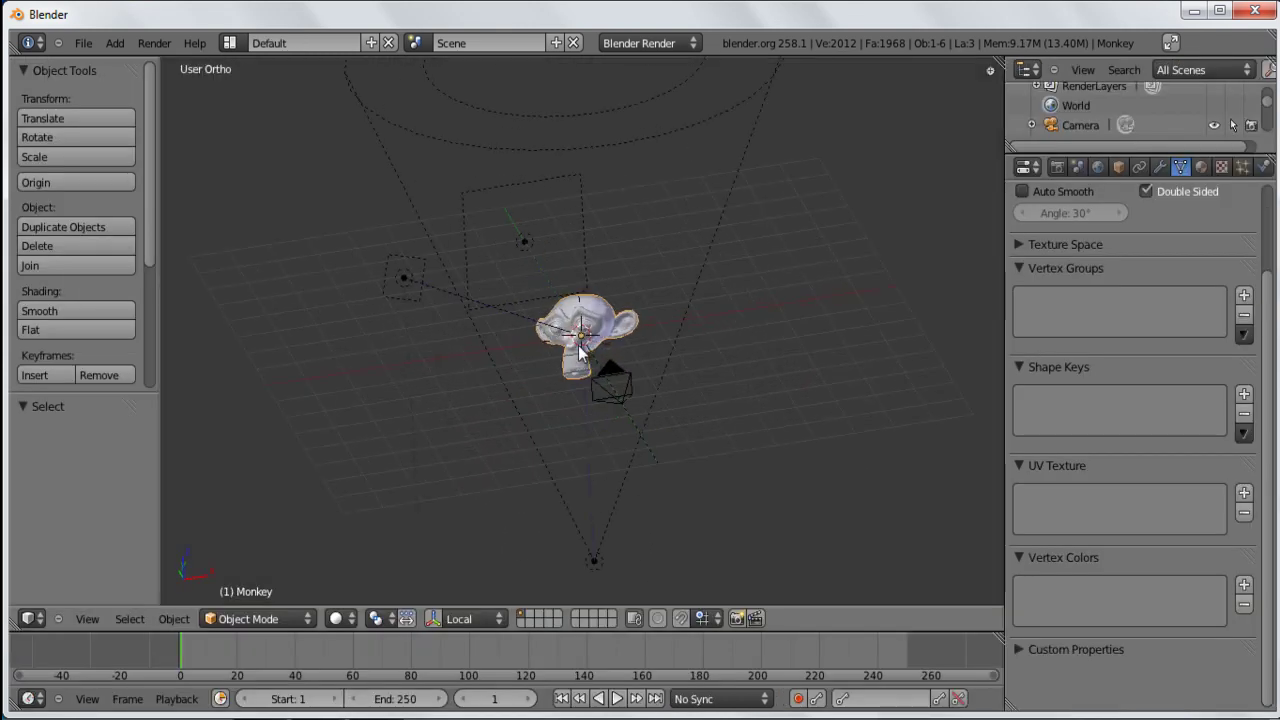
middle_drag(560, 404, 569, 418)
right_click(747, 412)
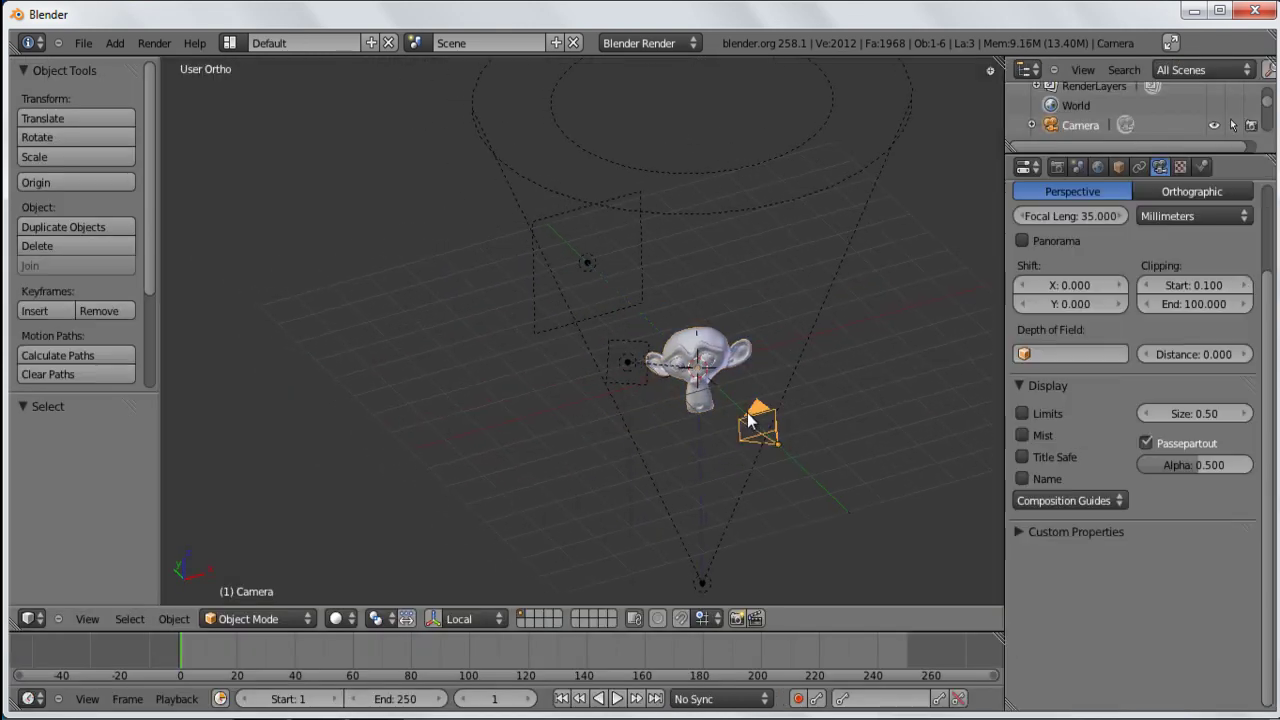
shift+middle_drag(778, 488, 732, 430)
scroll(732, 430, down, 2)
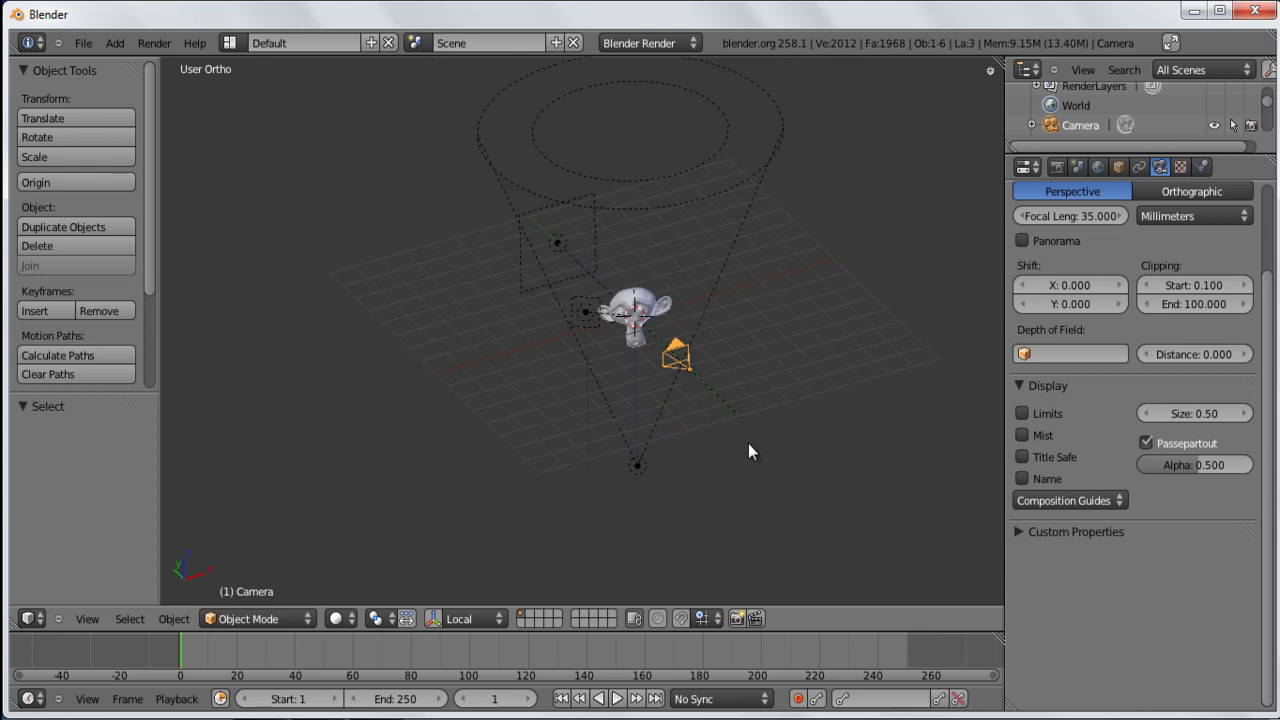
key(w)
click(437, 620)
click(451, 618)
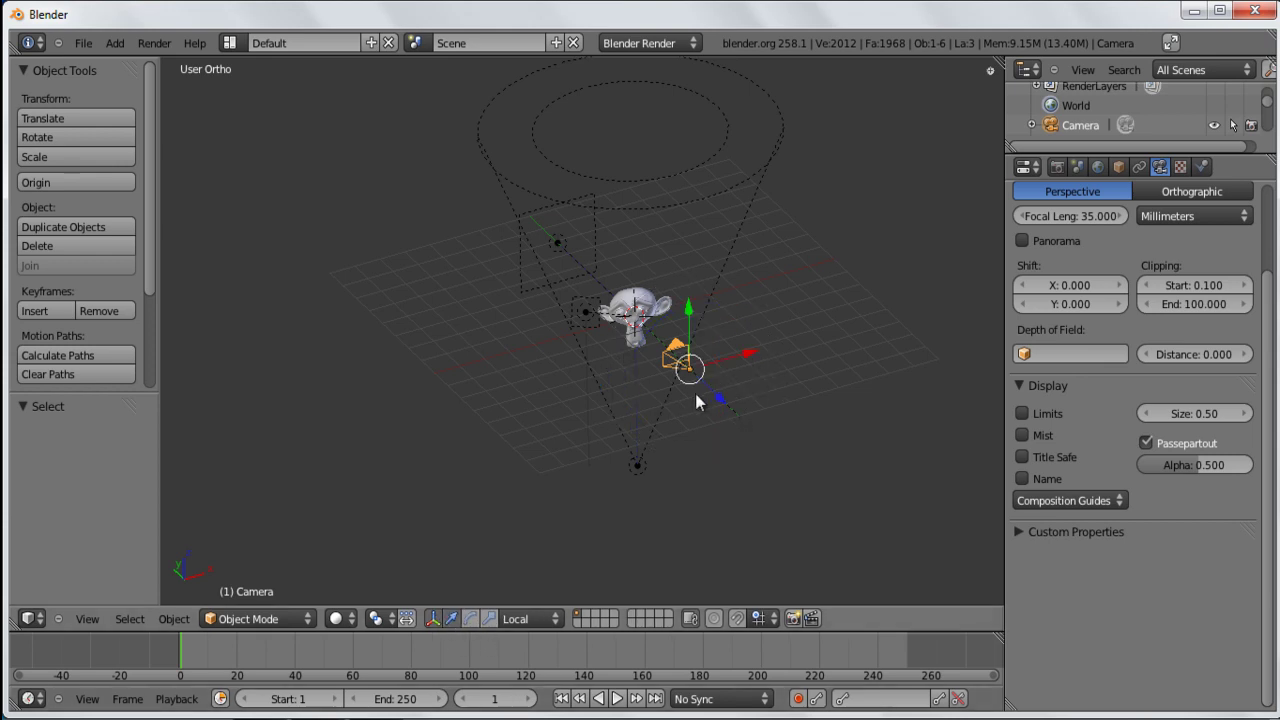
Step: Move the camera about 7.8 units away from the monkey along its local Z axis and look through it
drag(713, 395, 783, 493)
middle_drag(783, 493, 699, 467)
key(KP_5)
key(KP_0)
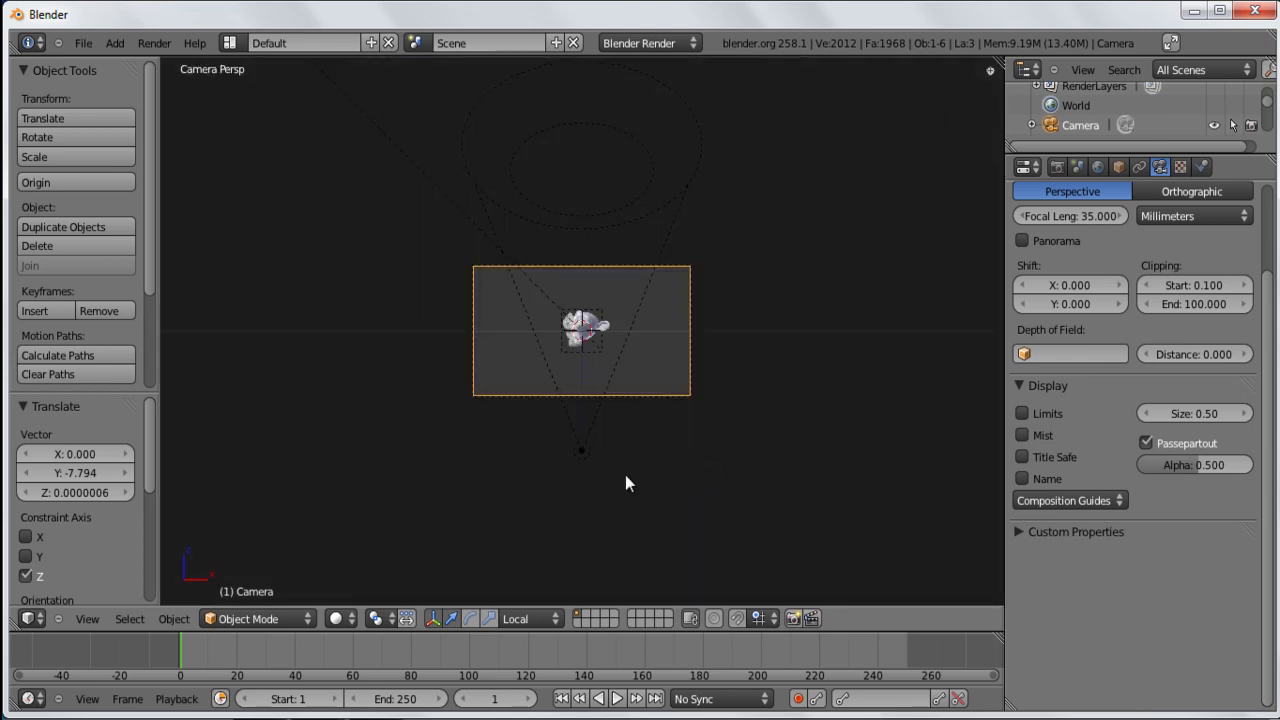
Step: Render the distant monkey and insert a Location keyframe for the camera at frame 1
key(F12)
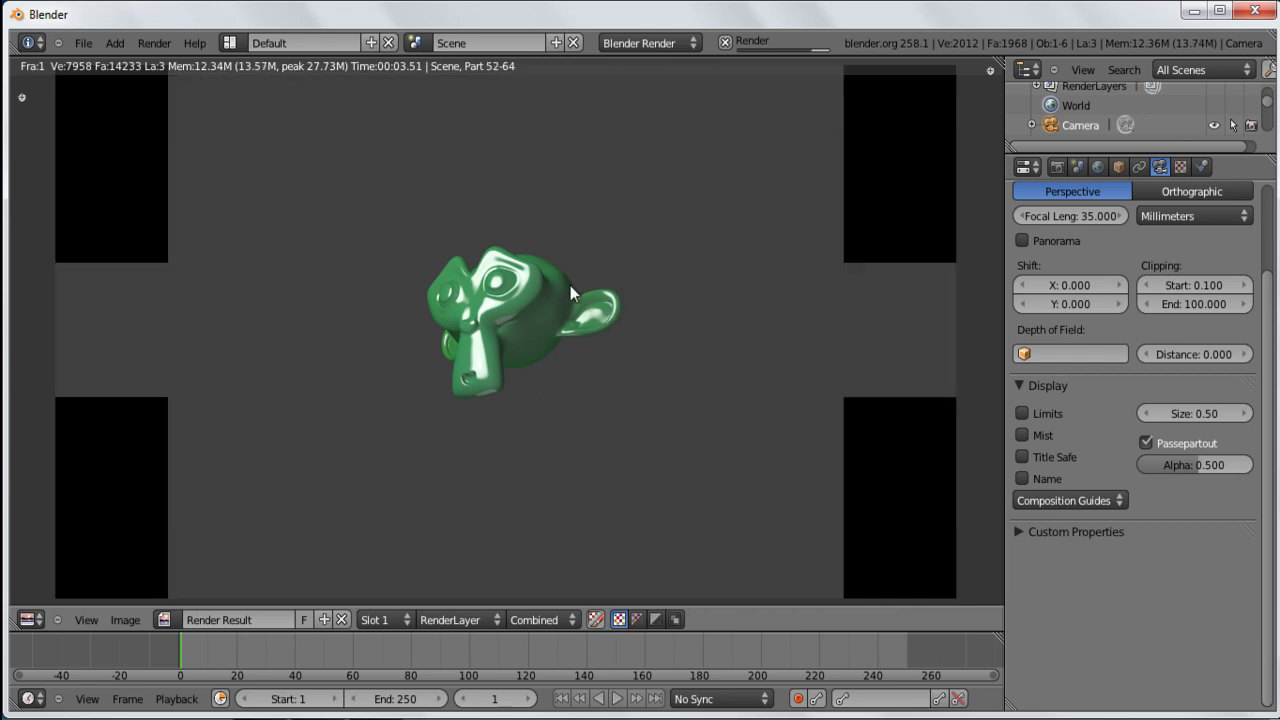
key(Escape)
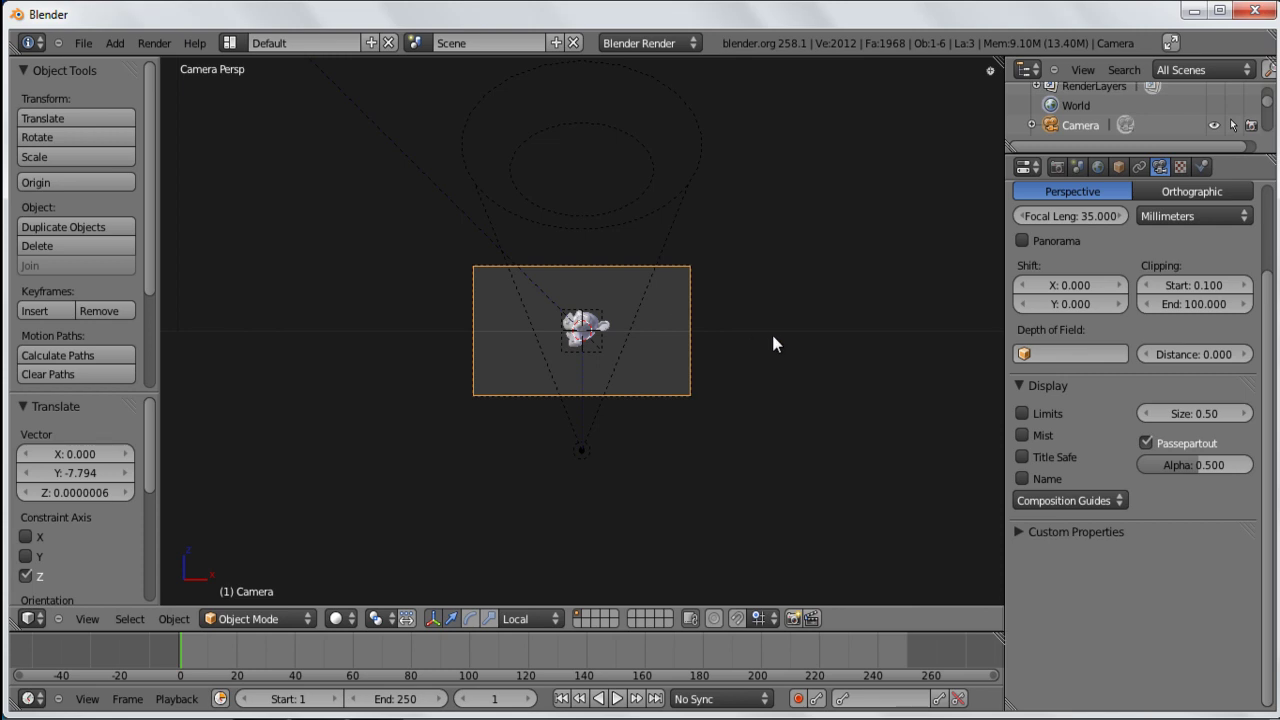
key(i)
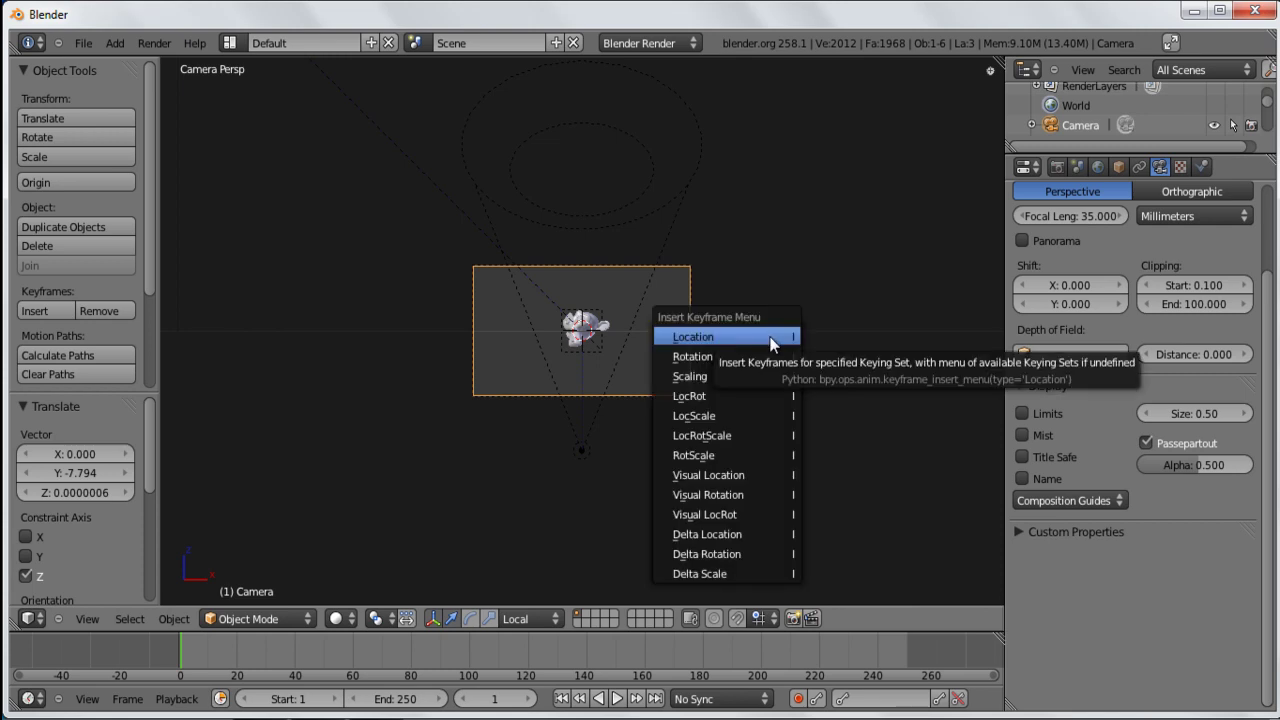
click(707, 338)
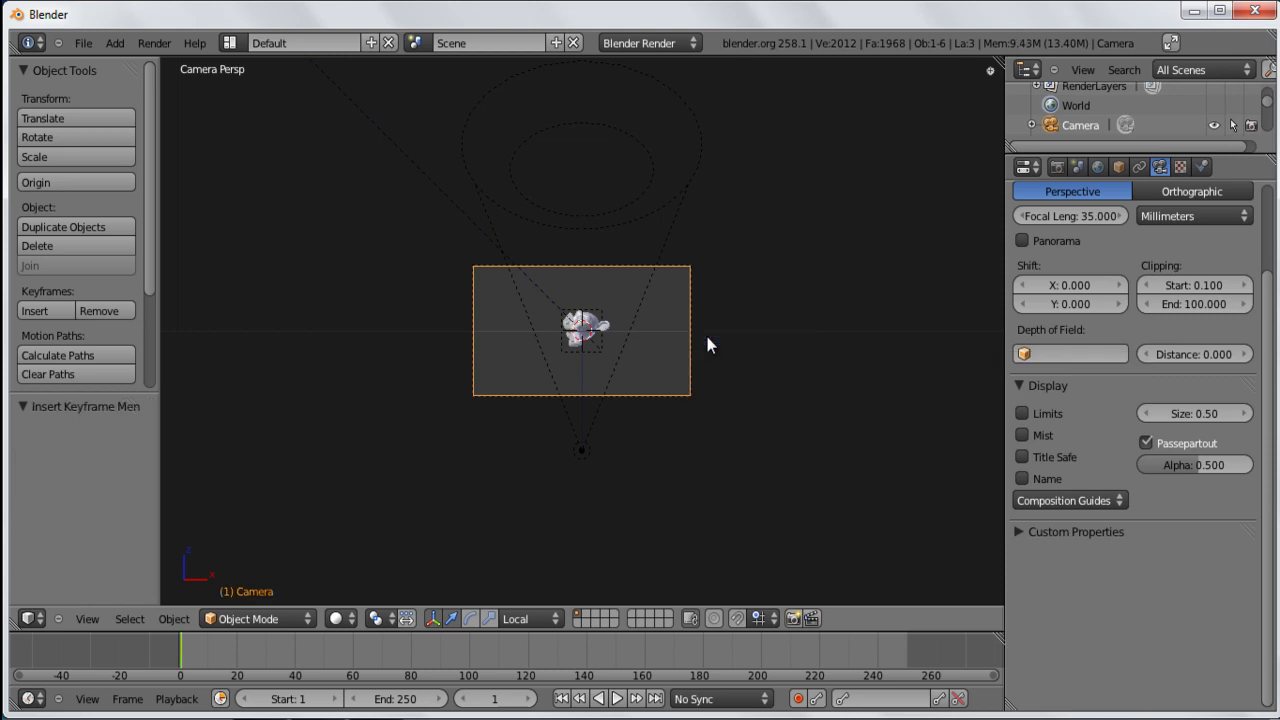
Step: Go to frame 51, move the camera about 4.4 units toward the monkey along its local Z axis and look through it
click(195, 656)
drag(196, 655, 352, 676)
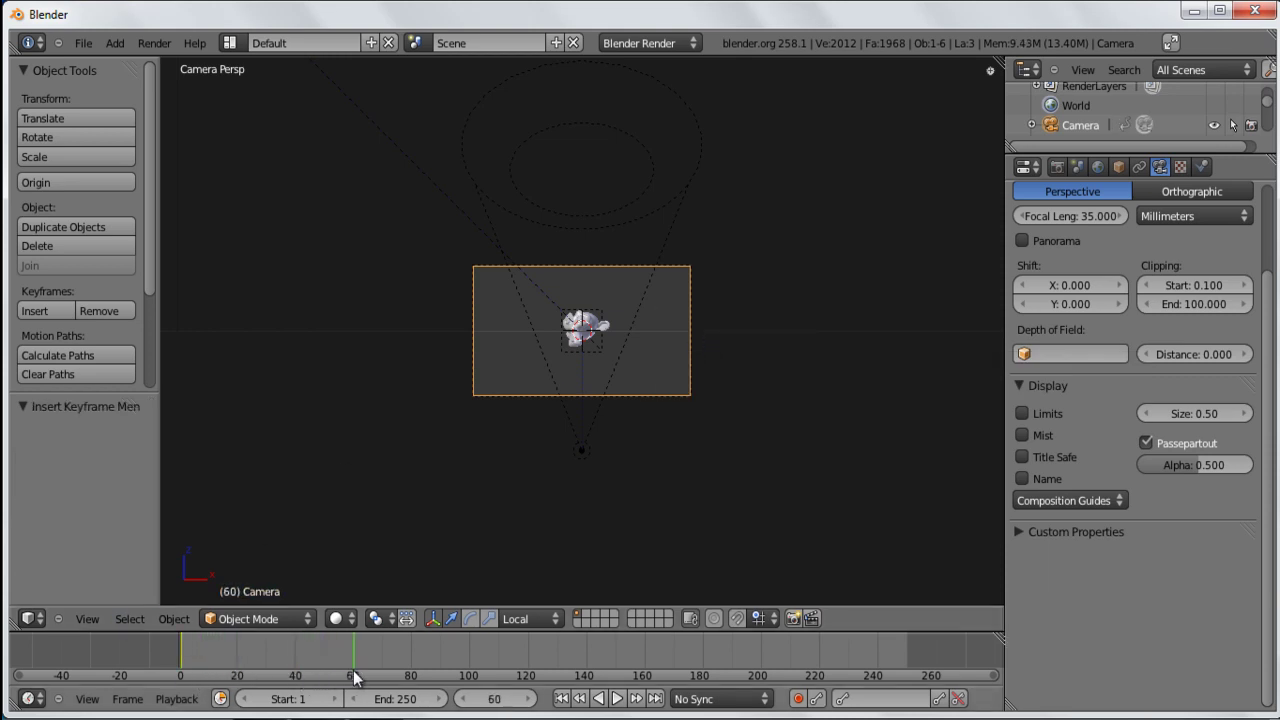
drag(351, 647, 328, 657)
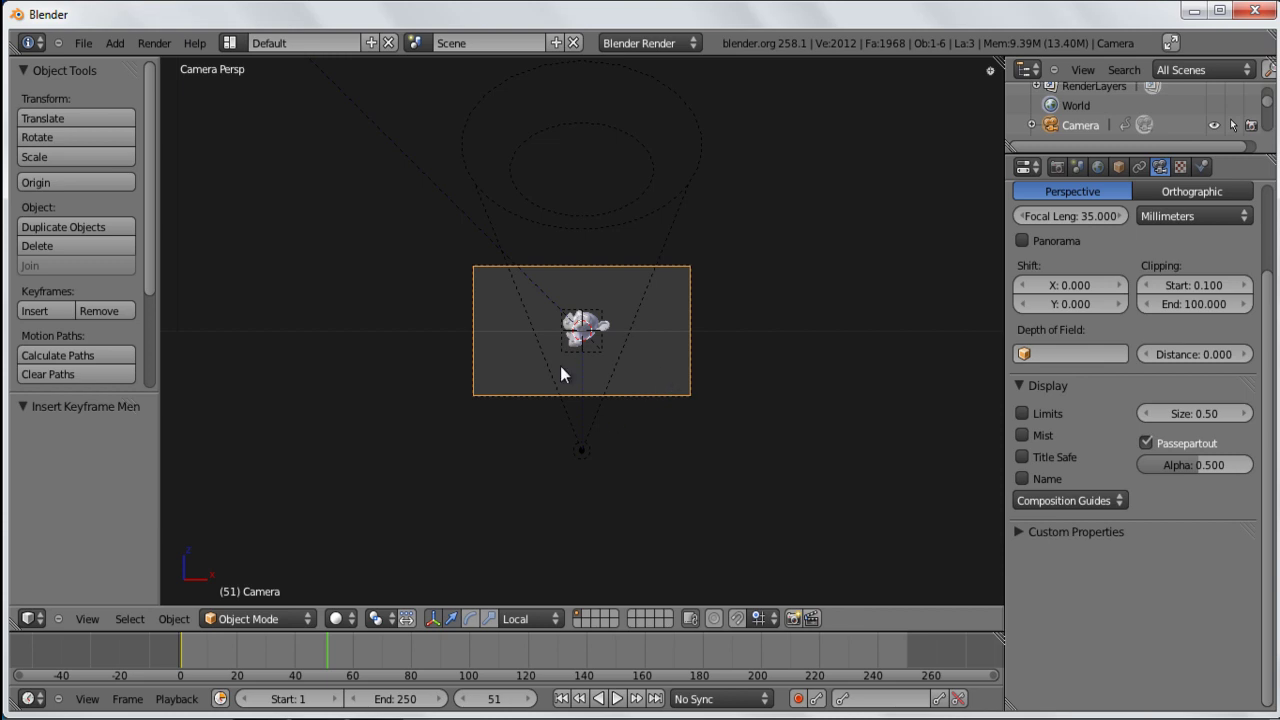
middle_drag(557, 366, 683, 473)
drag(697, 470, 652, 426)
key(KP_5)
key(KP_0)
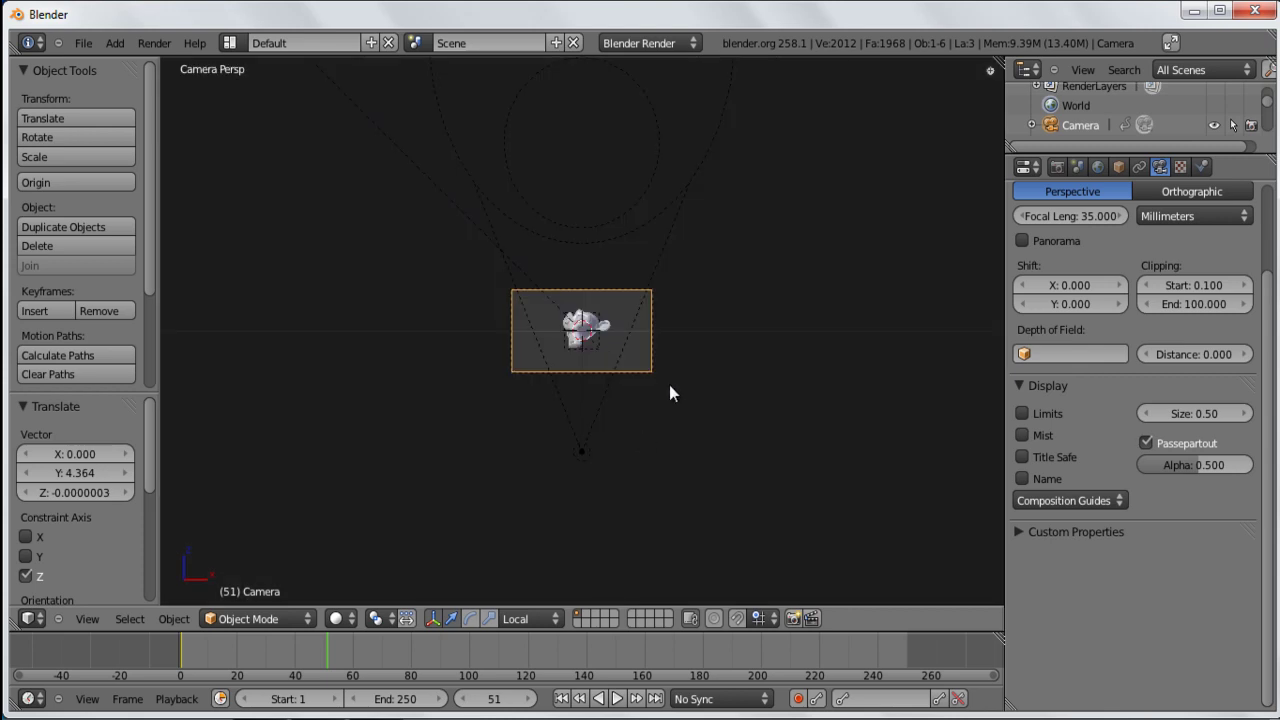
Step: Move the camera about 2.9 units closer along the global Y axis, render the frame and close the render
key(g)
key(y)
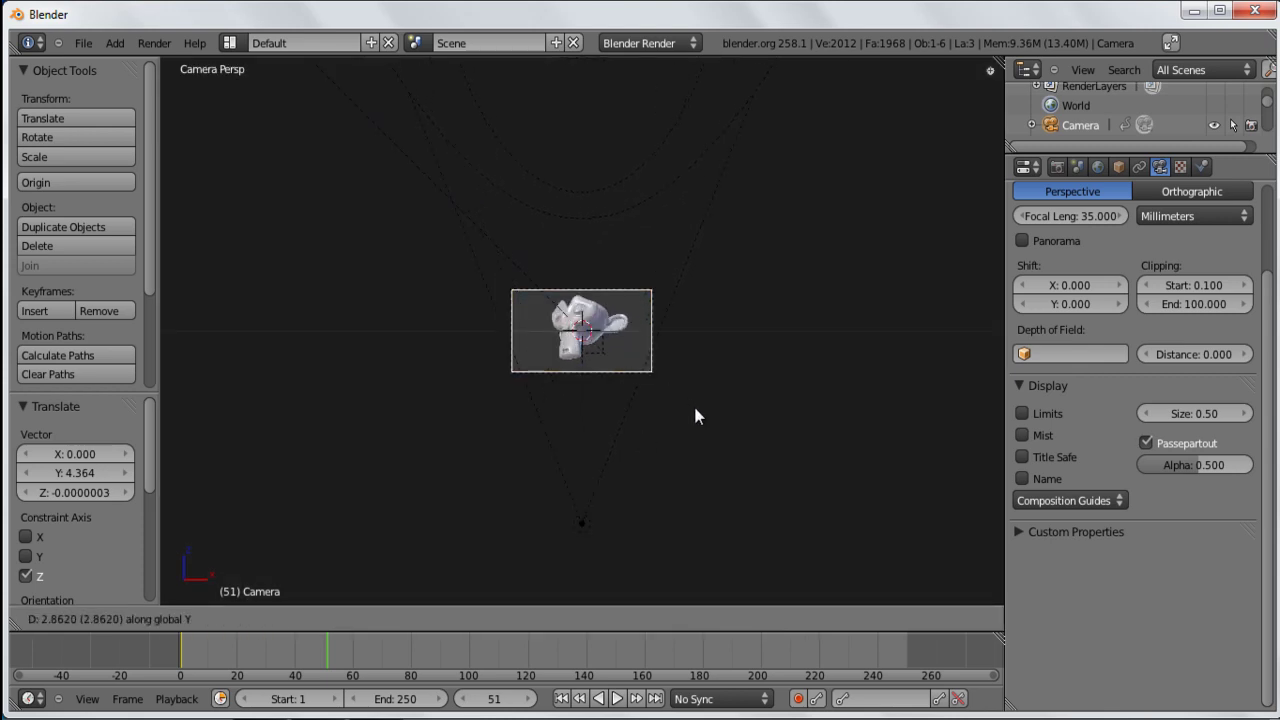
click(695, 415)
key(F12)
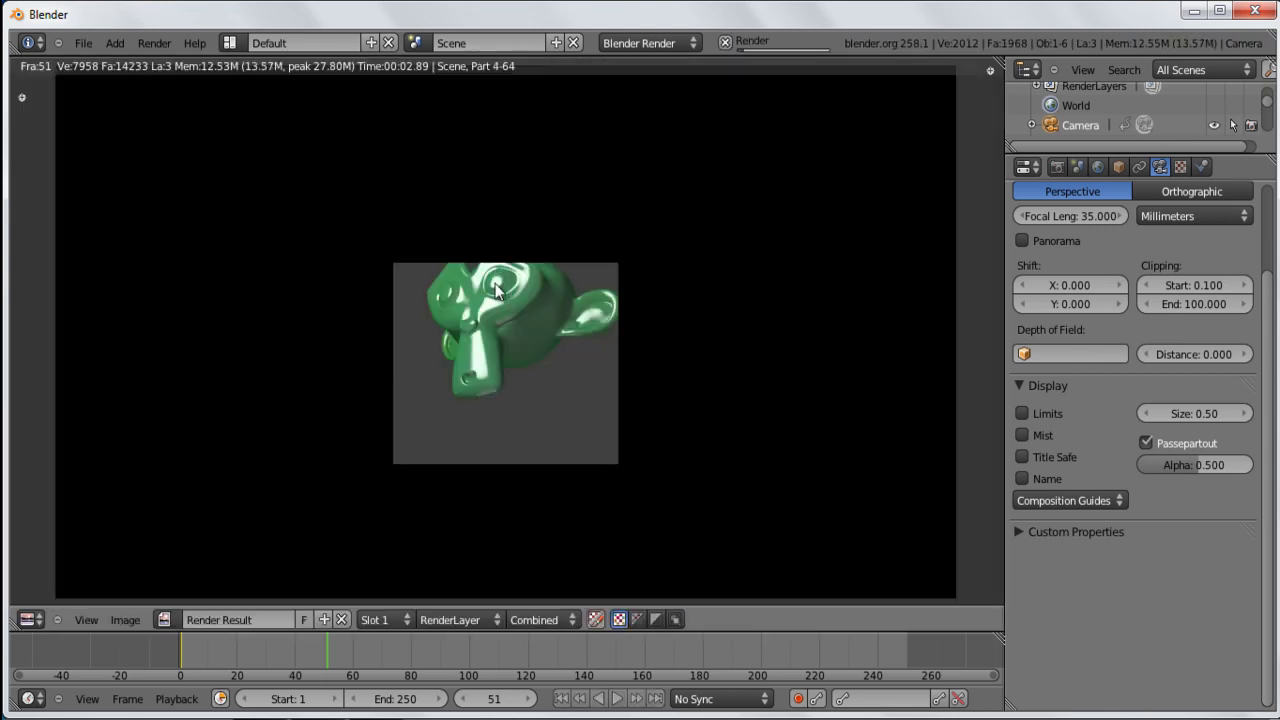
key(Escape)
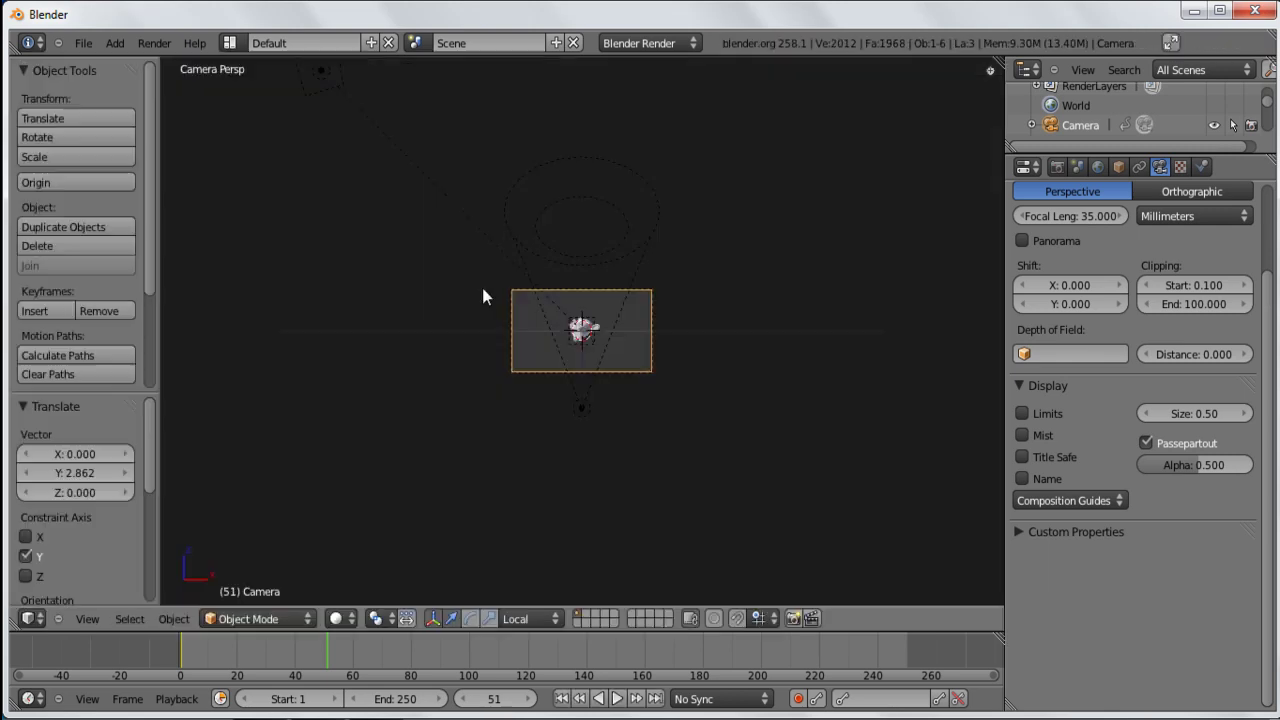
Step: Go to frame 50 and move the camera about 7.6 units along global Y toward the monkey
scroll(529, 366, up, 5)
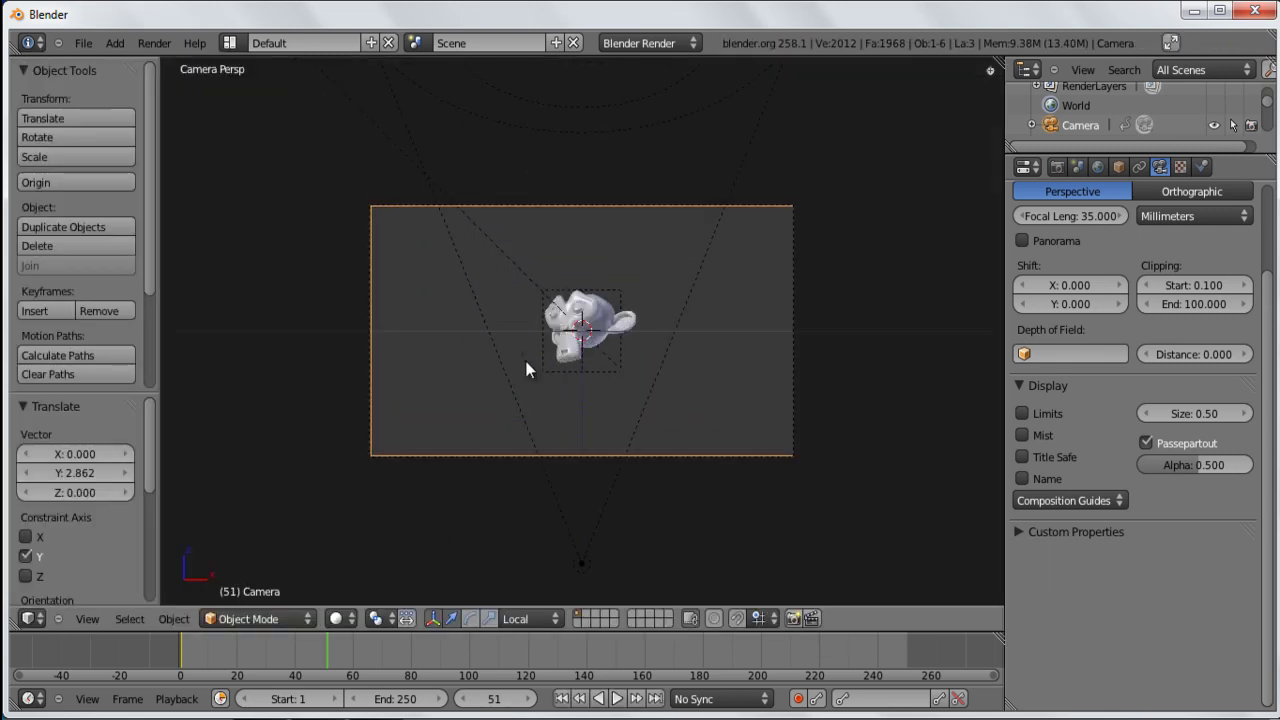
click(305, 675)
drag(308, 670, 325, 674)
key(g)
key(y)
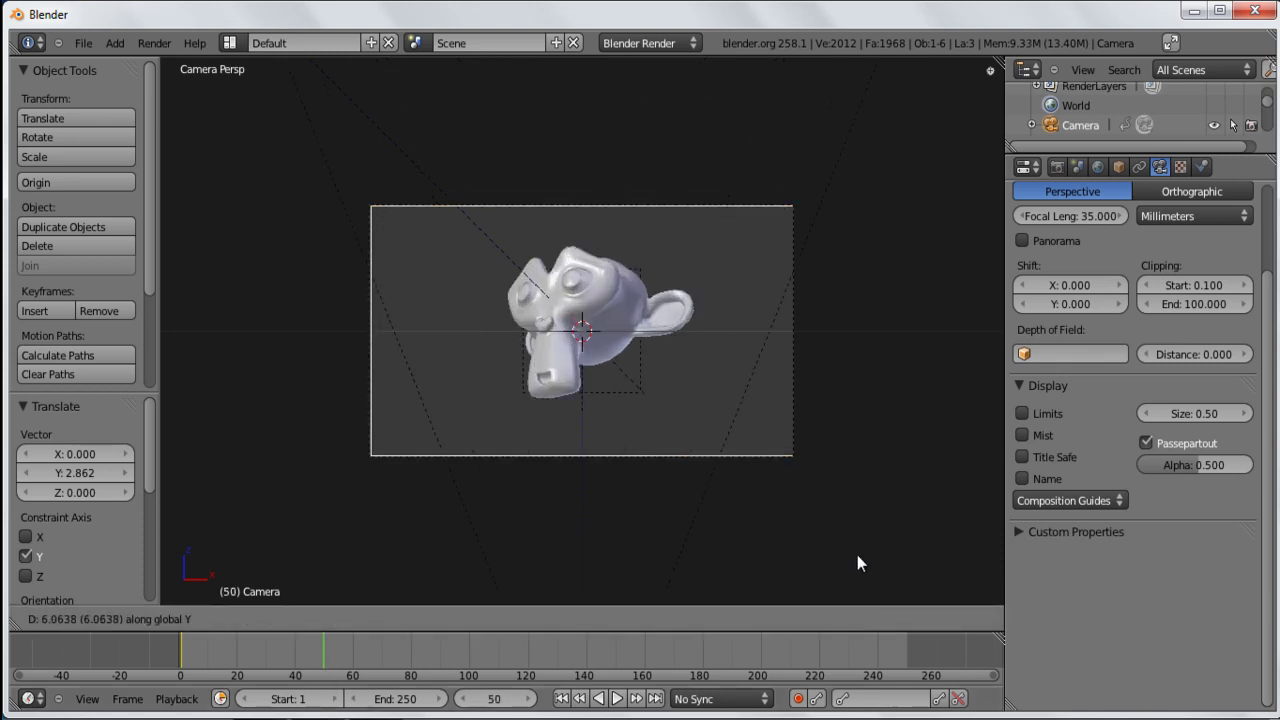
click(872, 568)
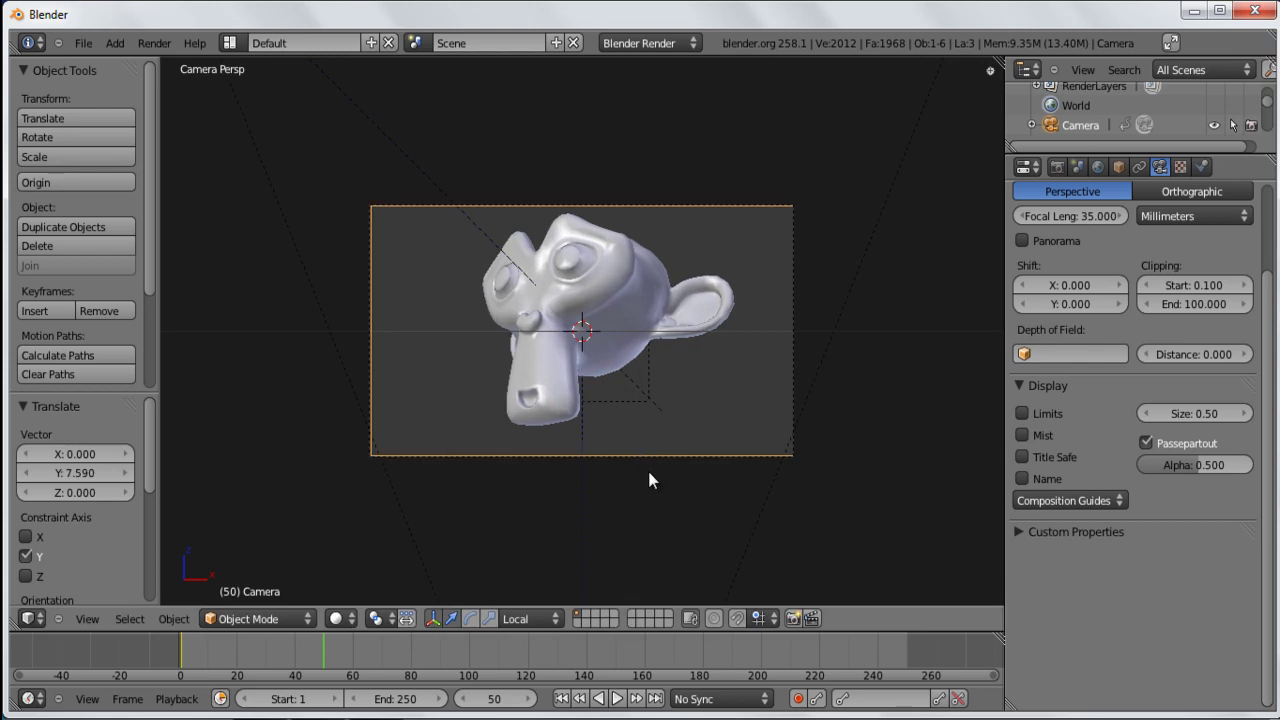
Step: Insert a Location keyframe for the camera at frame 50 and render the close-up monkey
key(i)
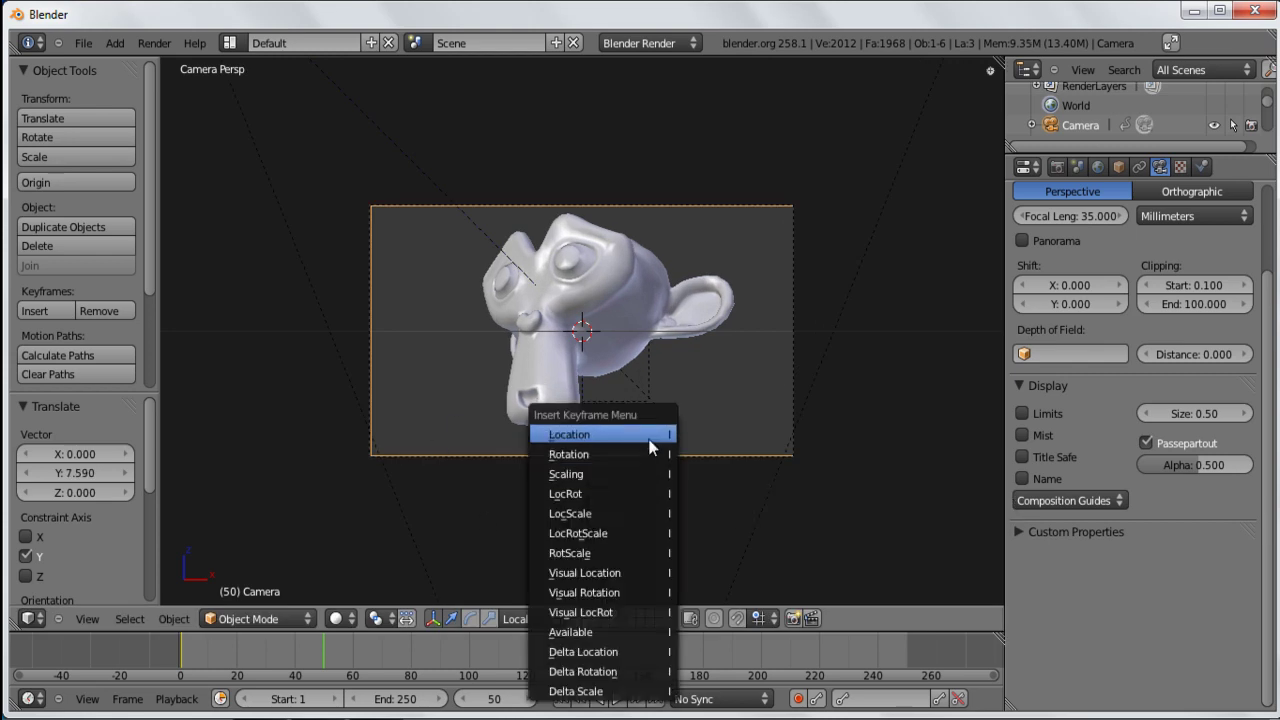
click(652, 440)
key(F12)
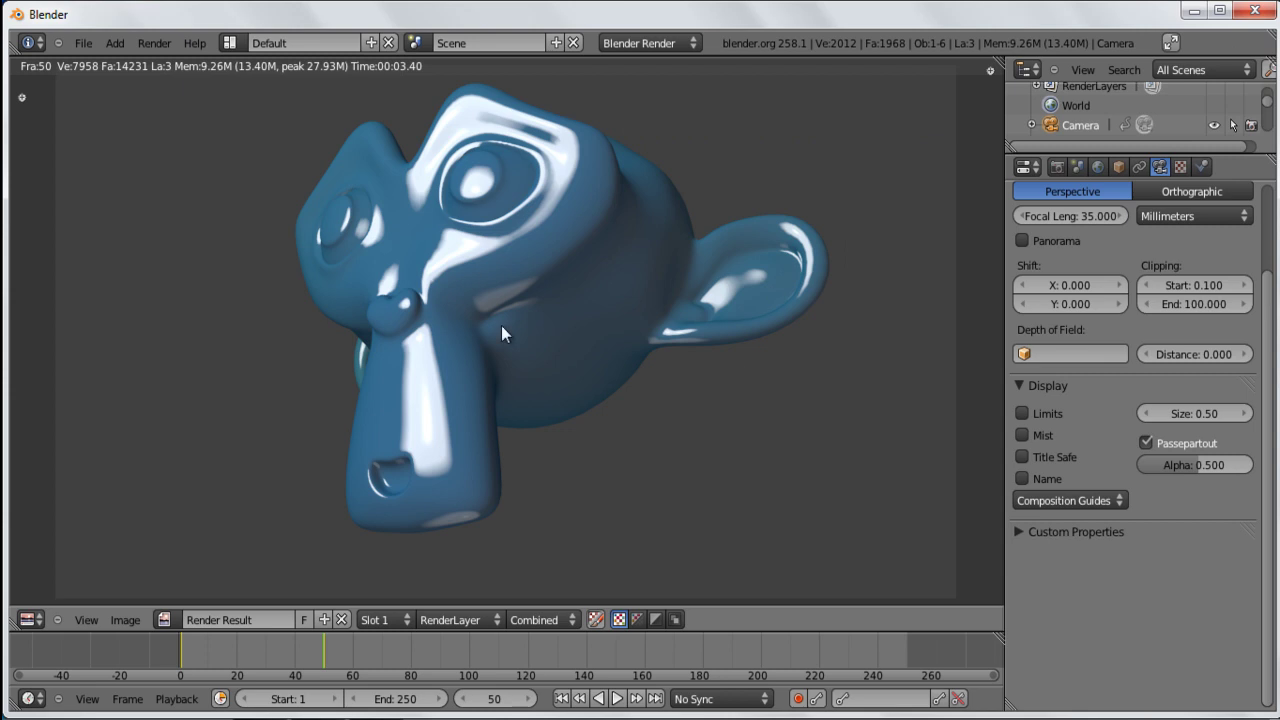
key(Escape)
Step: Play the camera animation from the first frame in an orbited overview of the scene and pause it
scroll(674, 240, down, 3)
middle_drag(674, 240, 636, 377)
scroll(636, 377, down, 2)
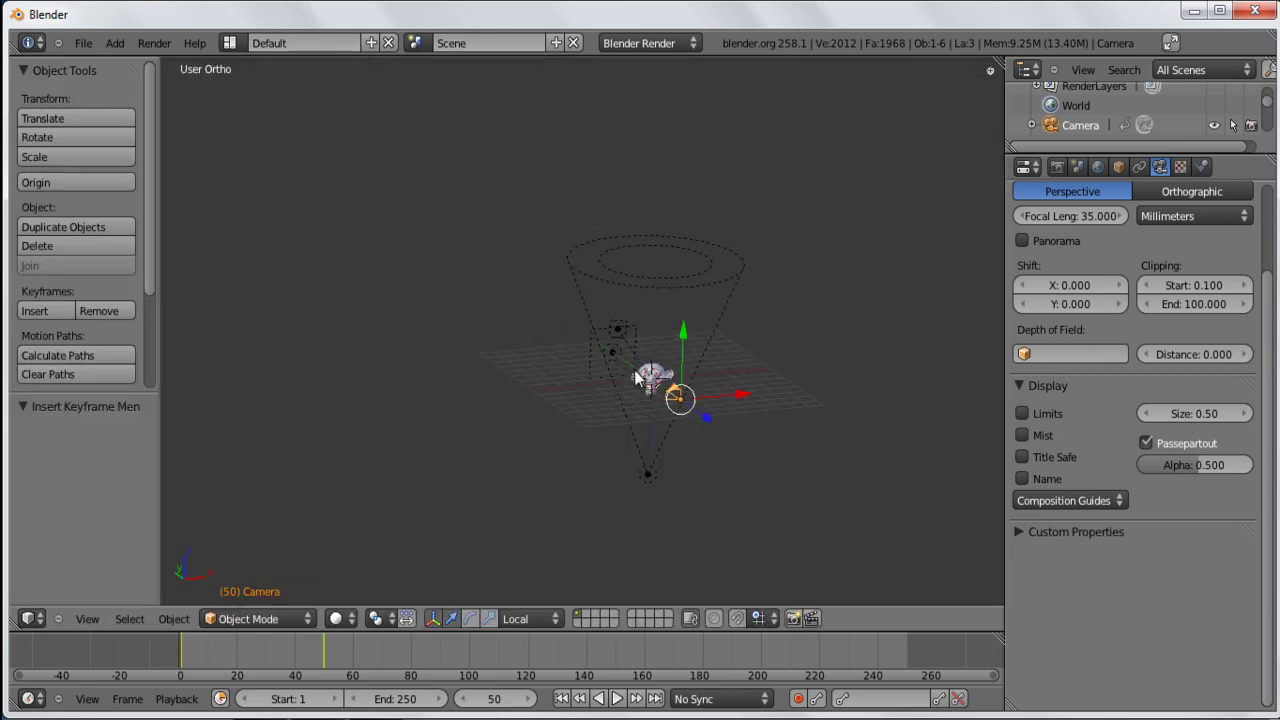
shift+middle_drag(692, 418, 674, 363)
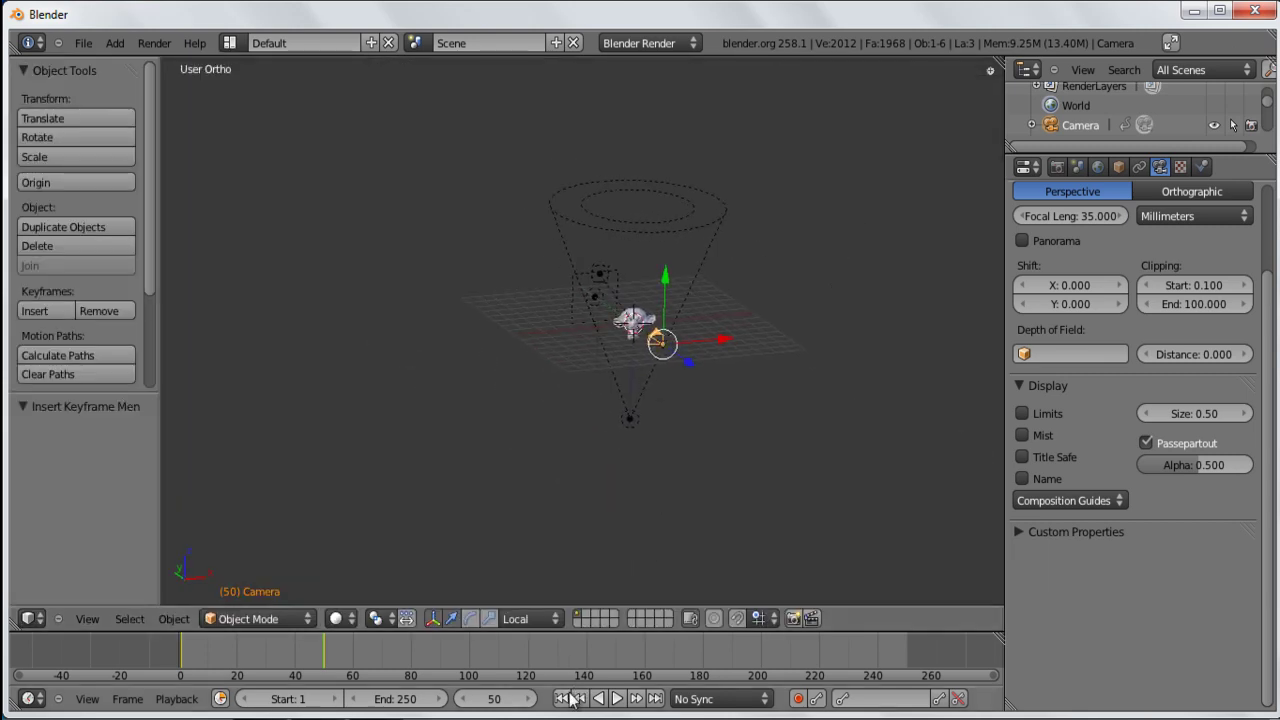
click(565, 700)
click(616, 699)
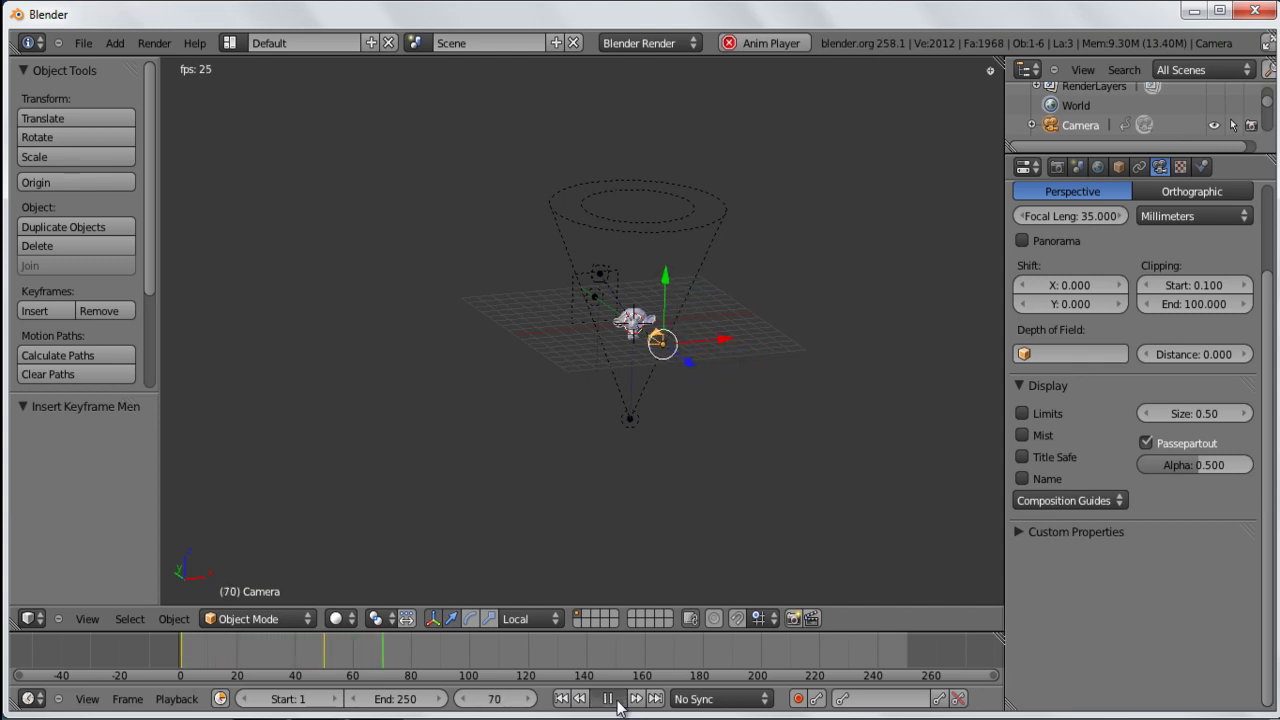
click(612, 700)
Step: Return to frame 1 and play the animation through the camera view, pausing it after the movement
click(563, 699)
middle_drag(622, 421, 561, 407)
shift+middle_drag(500, 363, 546, 397)
scroll(500, 373, up, 3)
scroll(546, 397, up, 3)
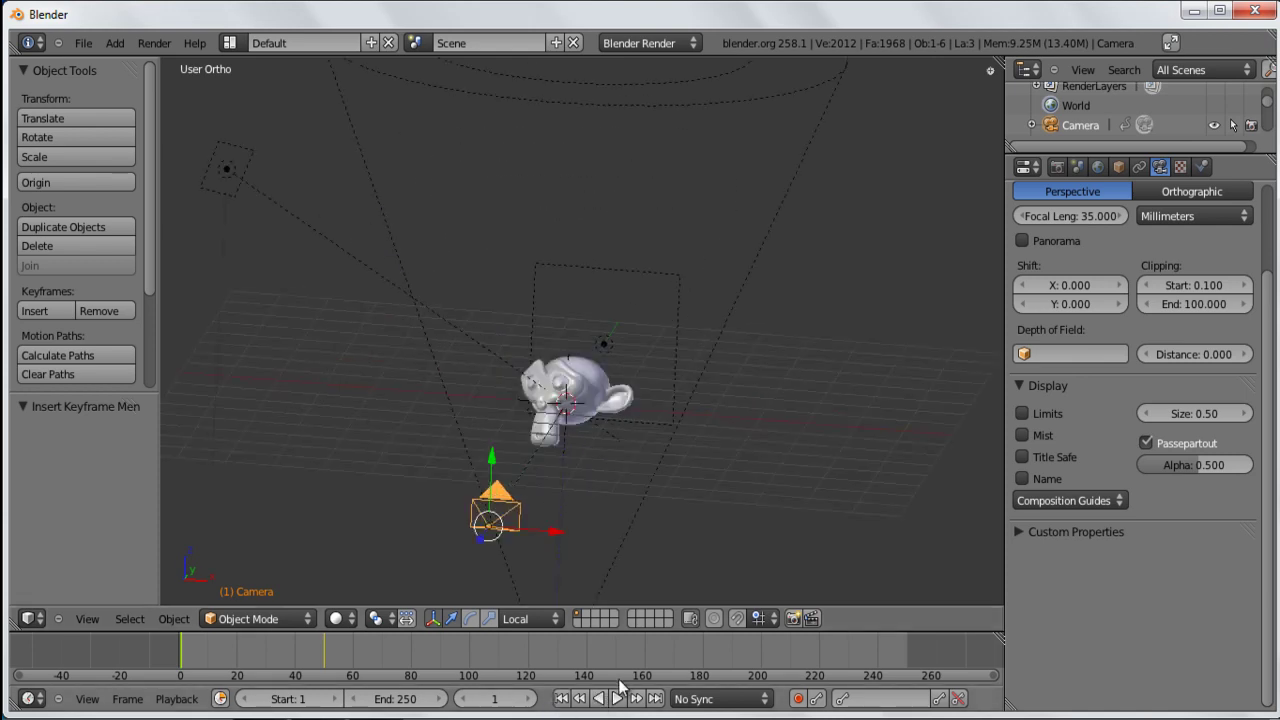
key(KP_0)
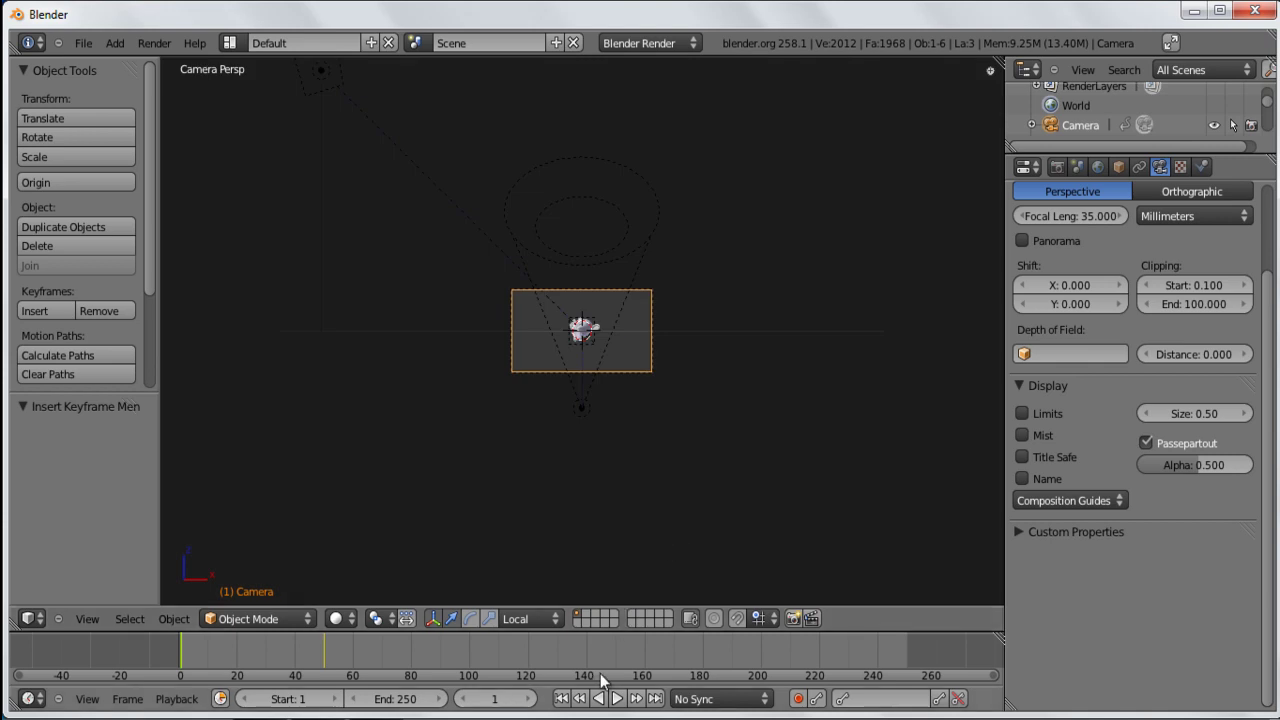
click(616, 699)
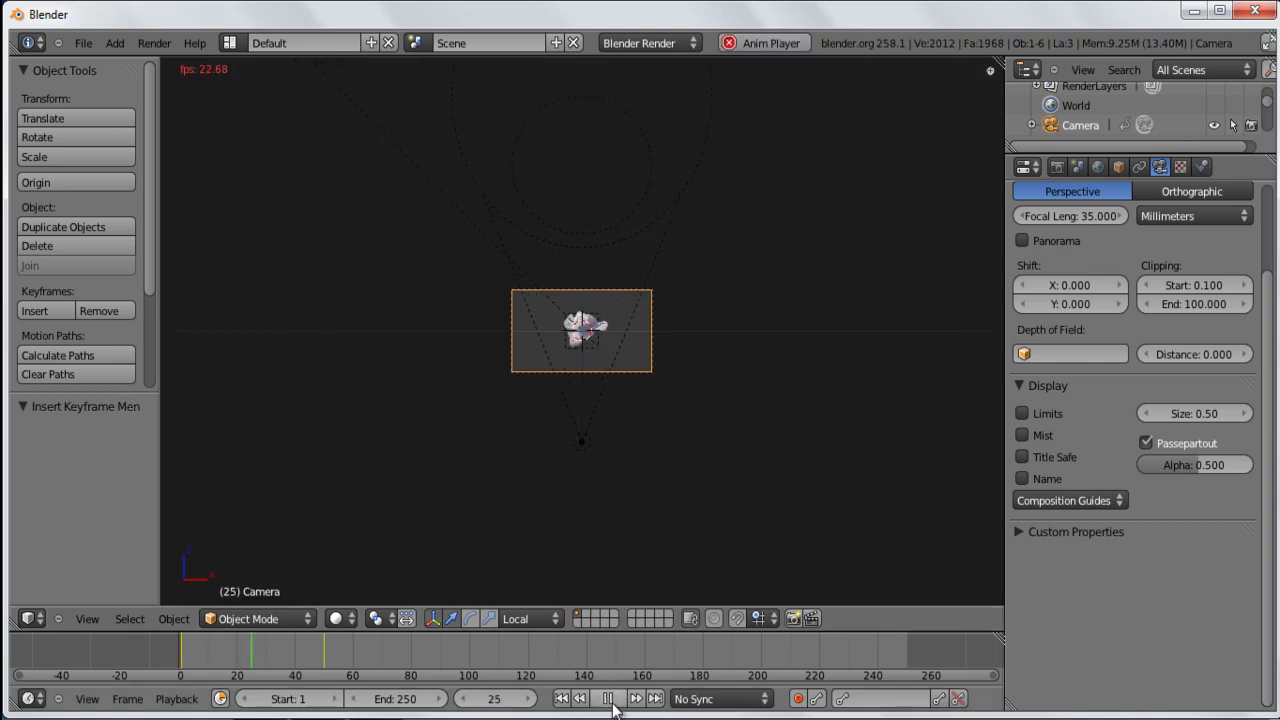
click(610, 699)
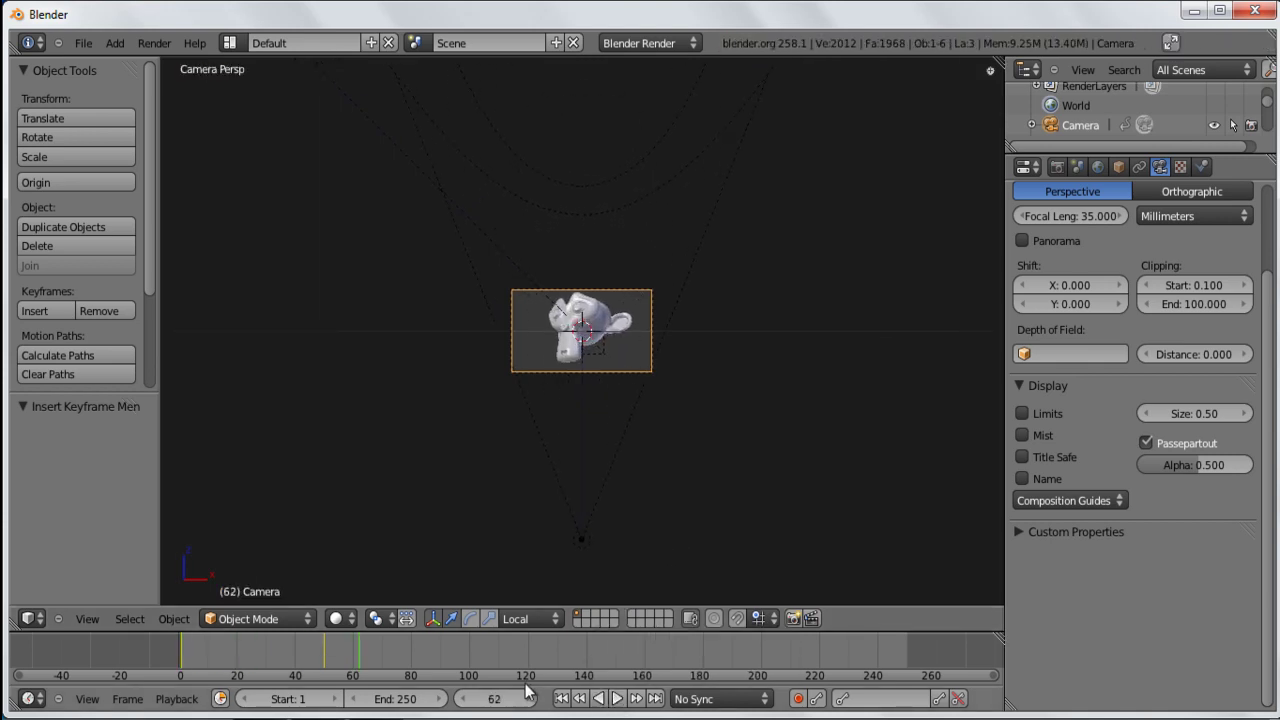
Step: Return to frame 1 and set the render output file format to AVI JPEG
click(562, 698)
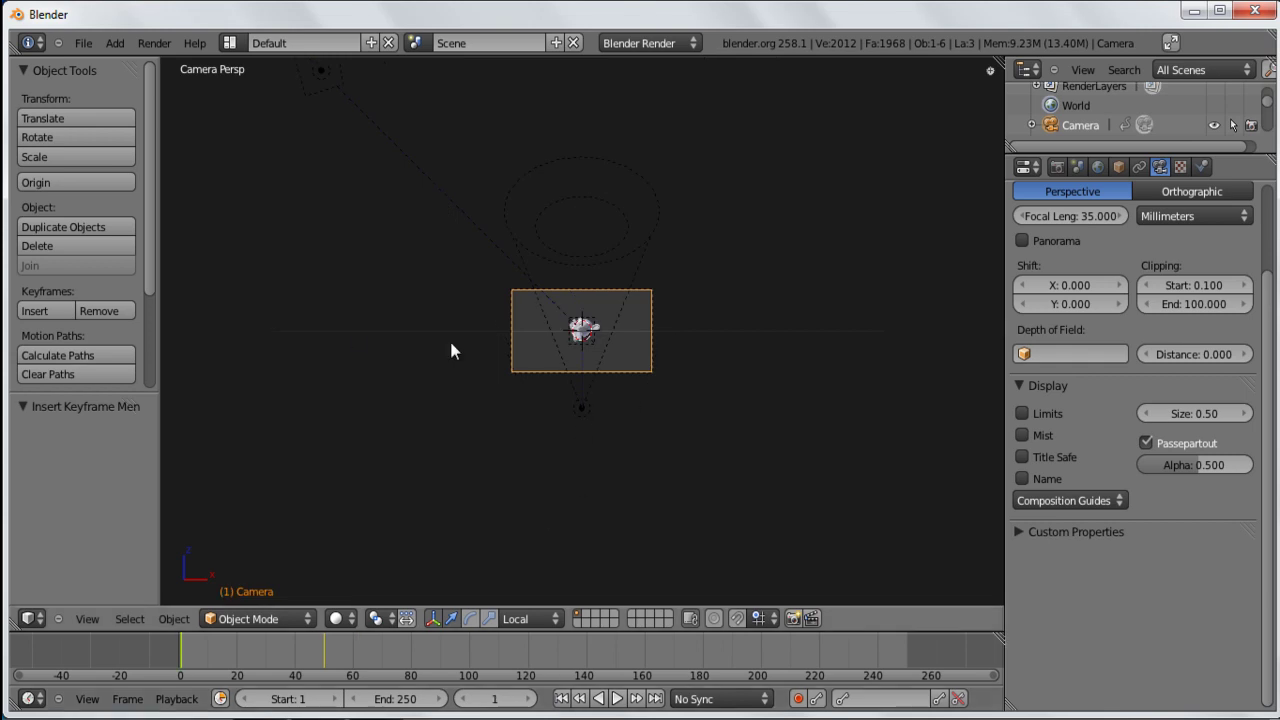
click(1057, 168)
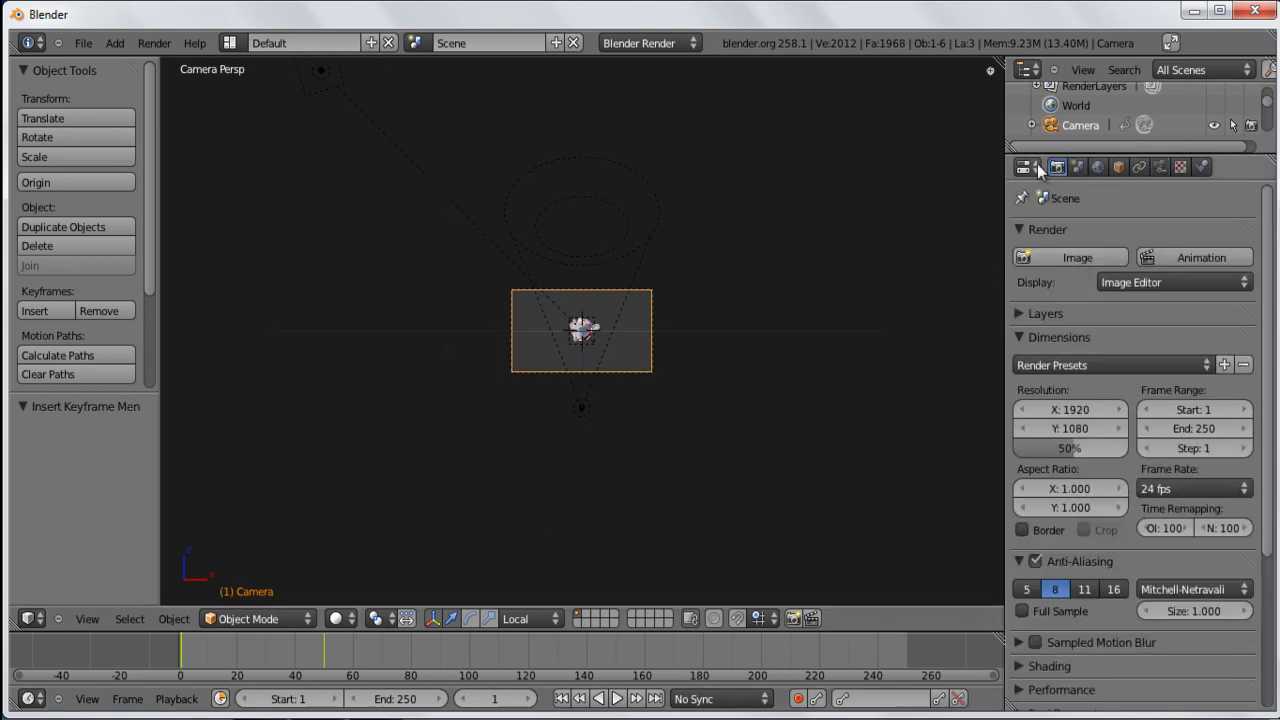
scroll(1080, 208, down, 1)
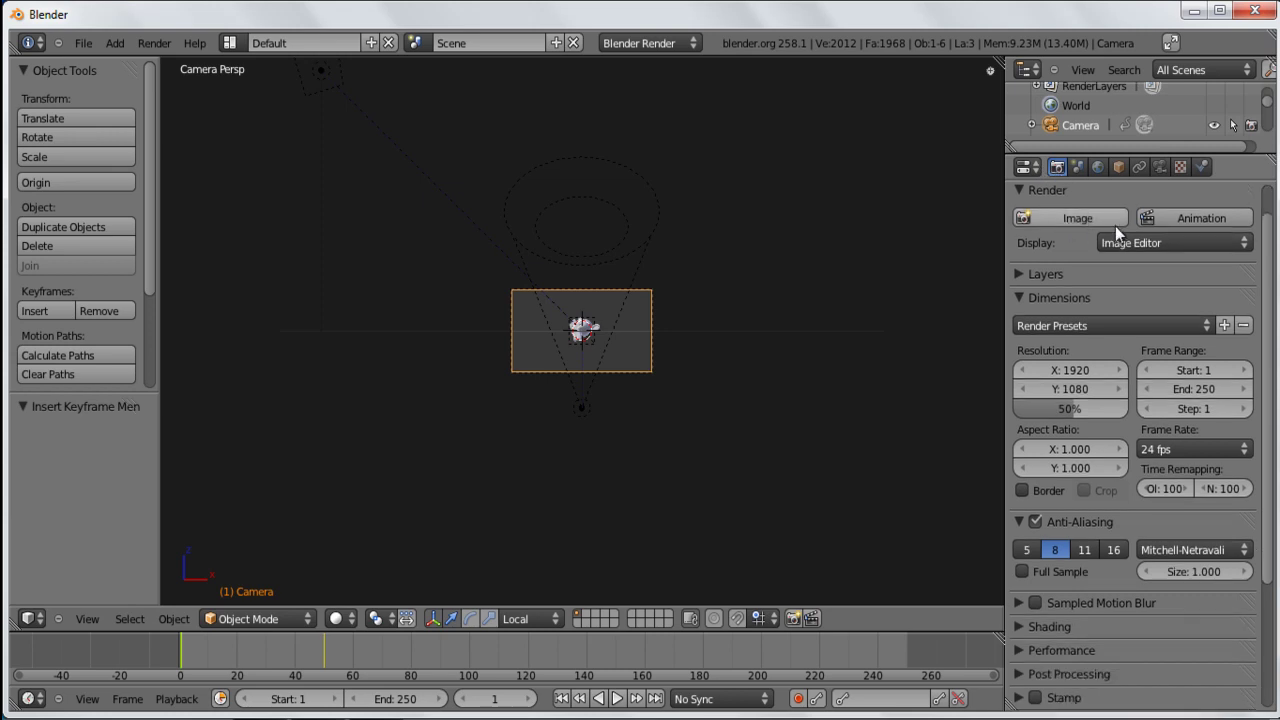
scroll(1149, 245, down, 1)
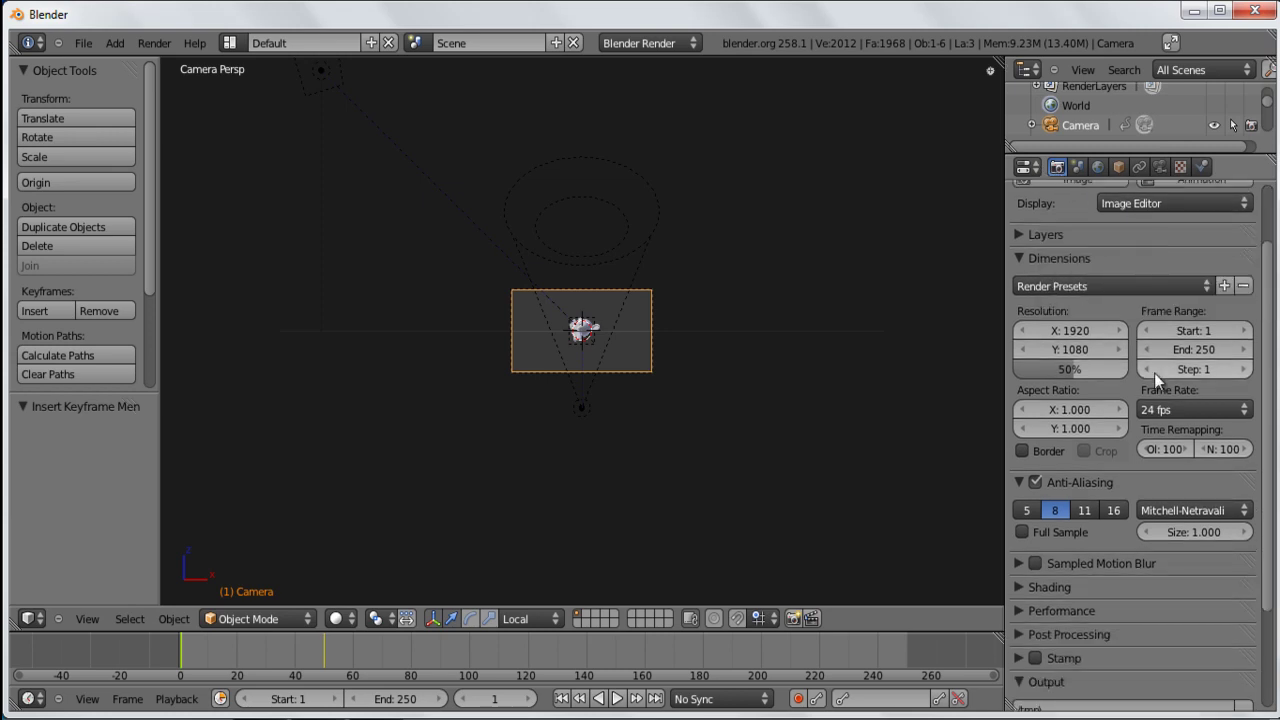
drag(1005, 350, 893, 355)
scroll(1010, 370, down, 3)
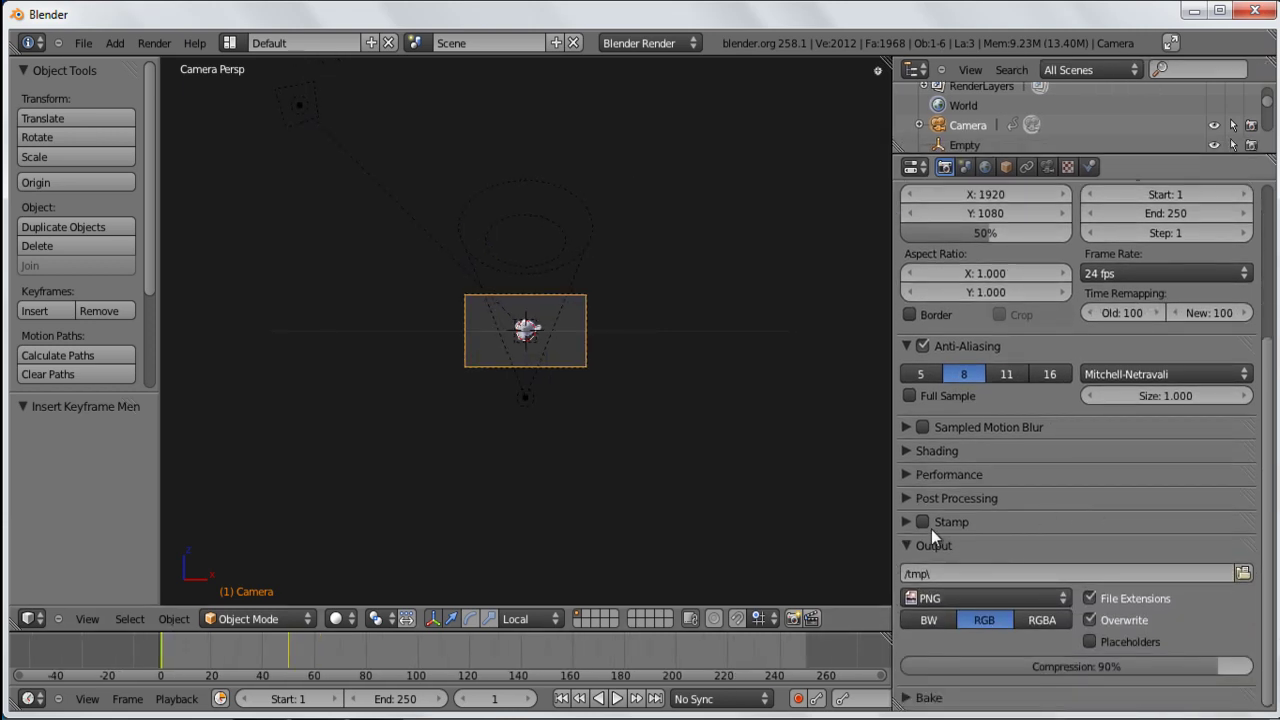
click(969, 597)
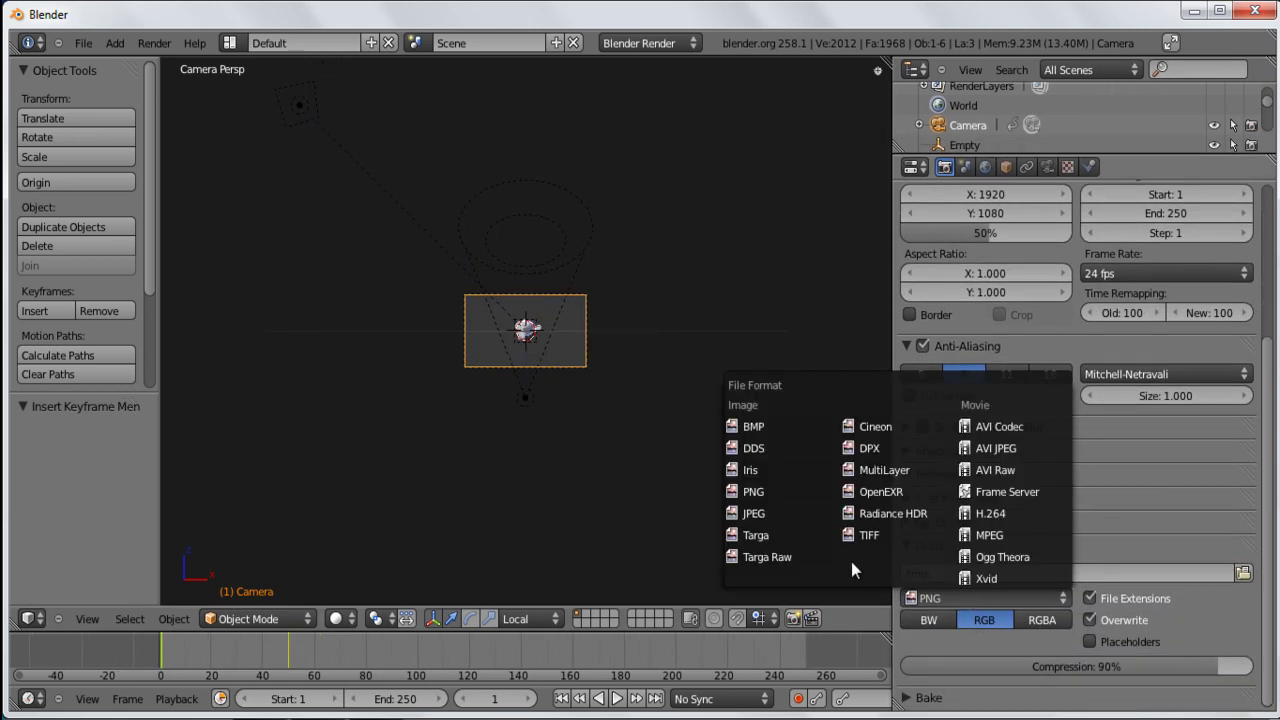
click(1017, 448)
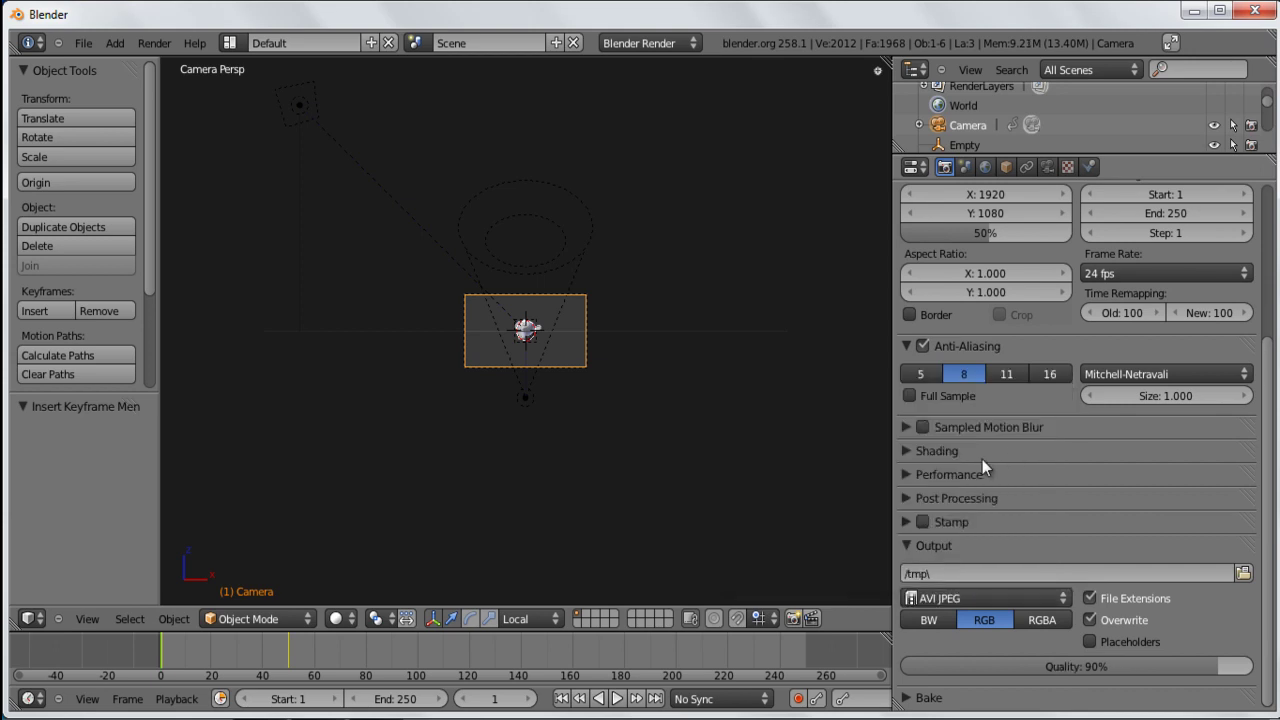
Step: Set the render output folder to E:\tuto.com\Intro_Mat_Nodes\
click(1243, 572)
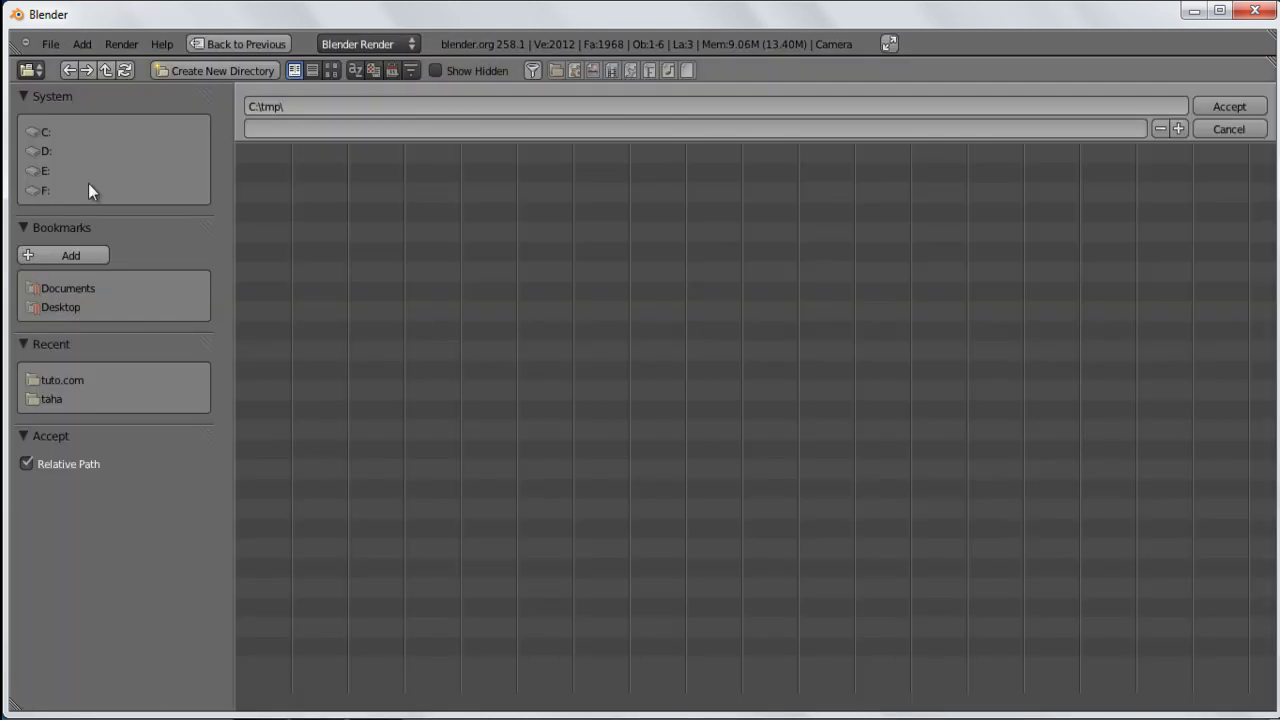
click(42, 172)
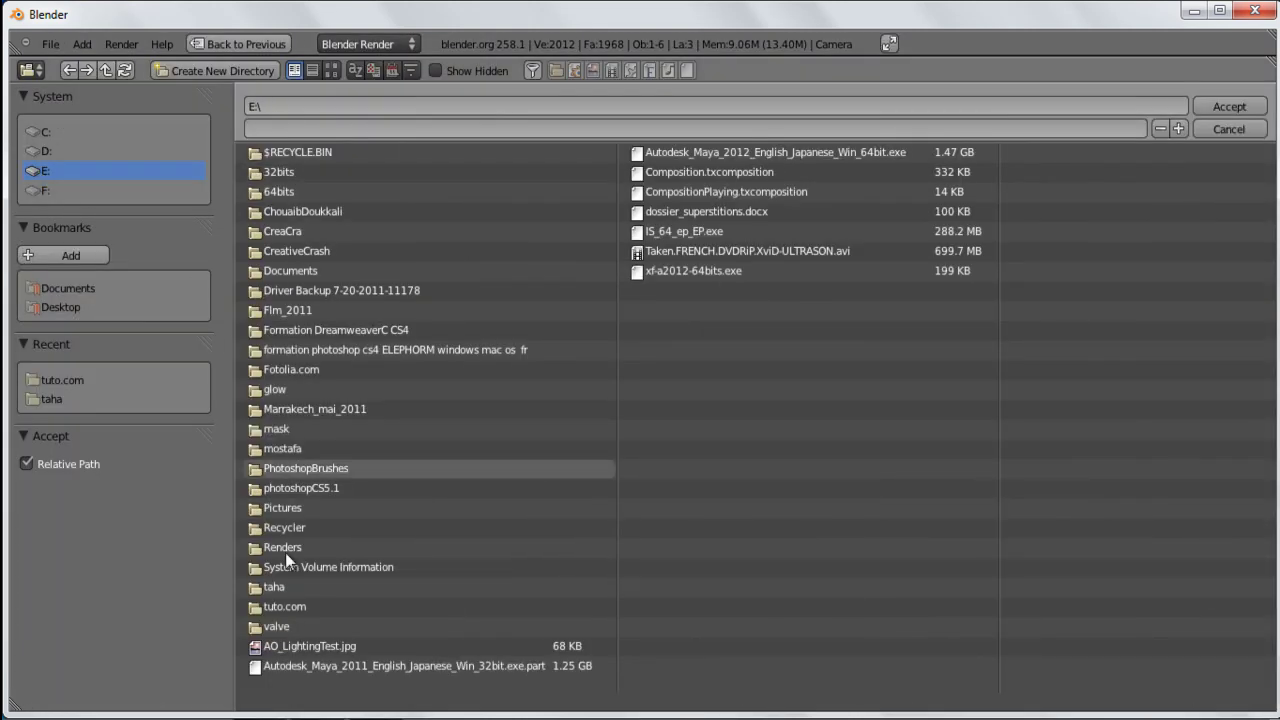
click(282, 600)
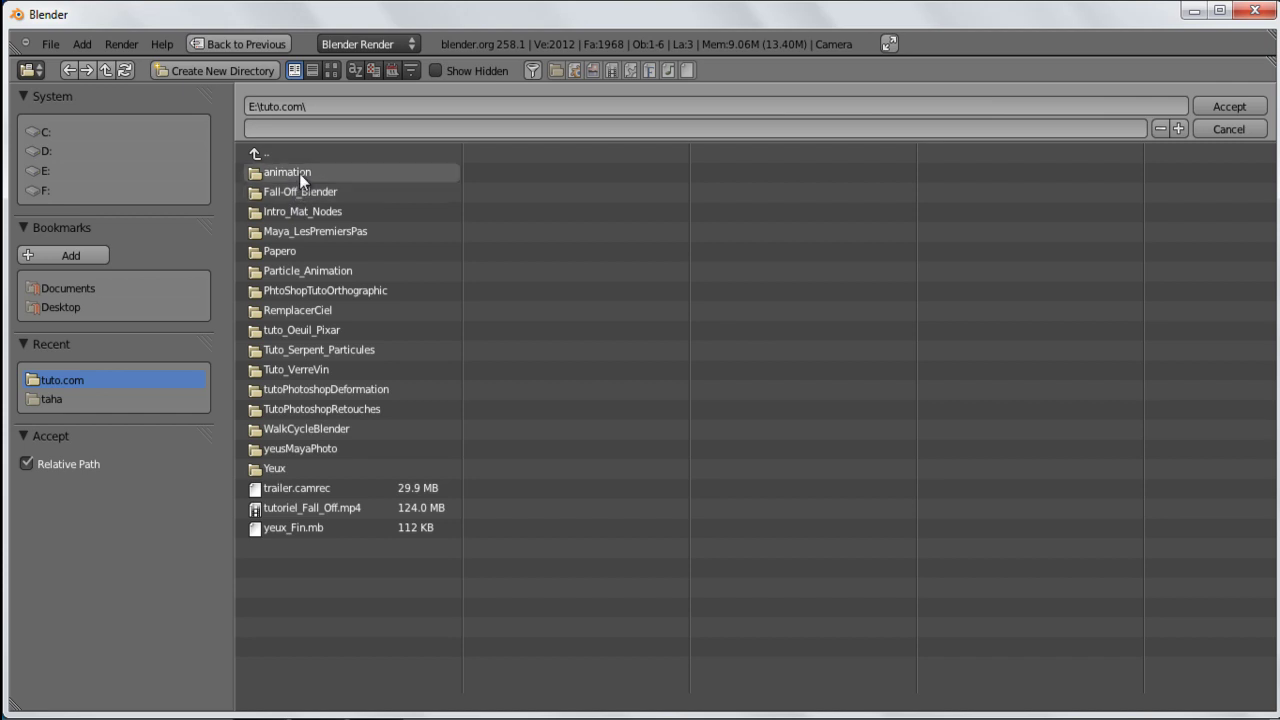
click(309, 213)
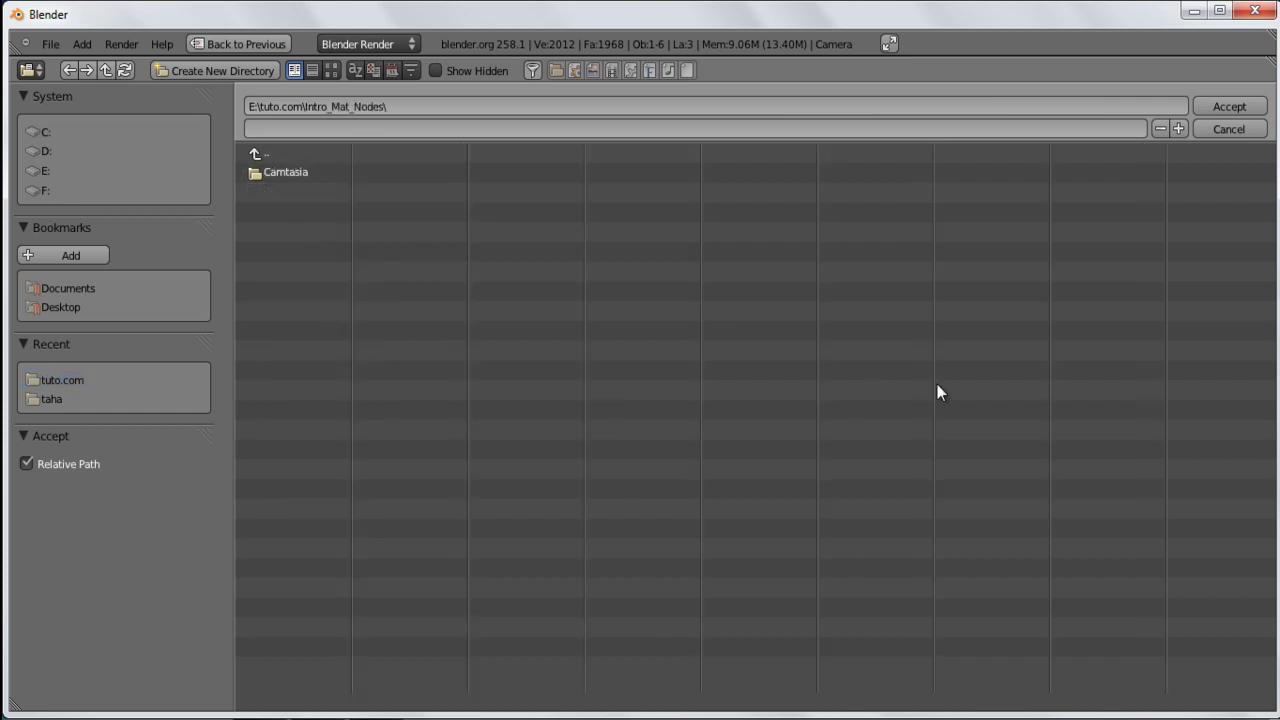
click(1224, 109)
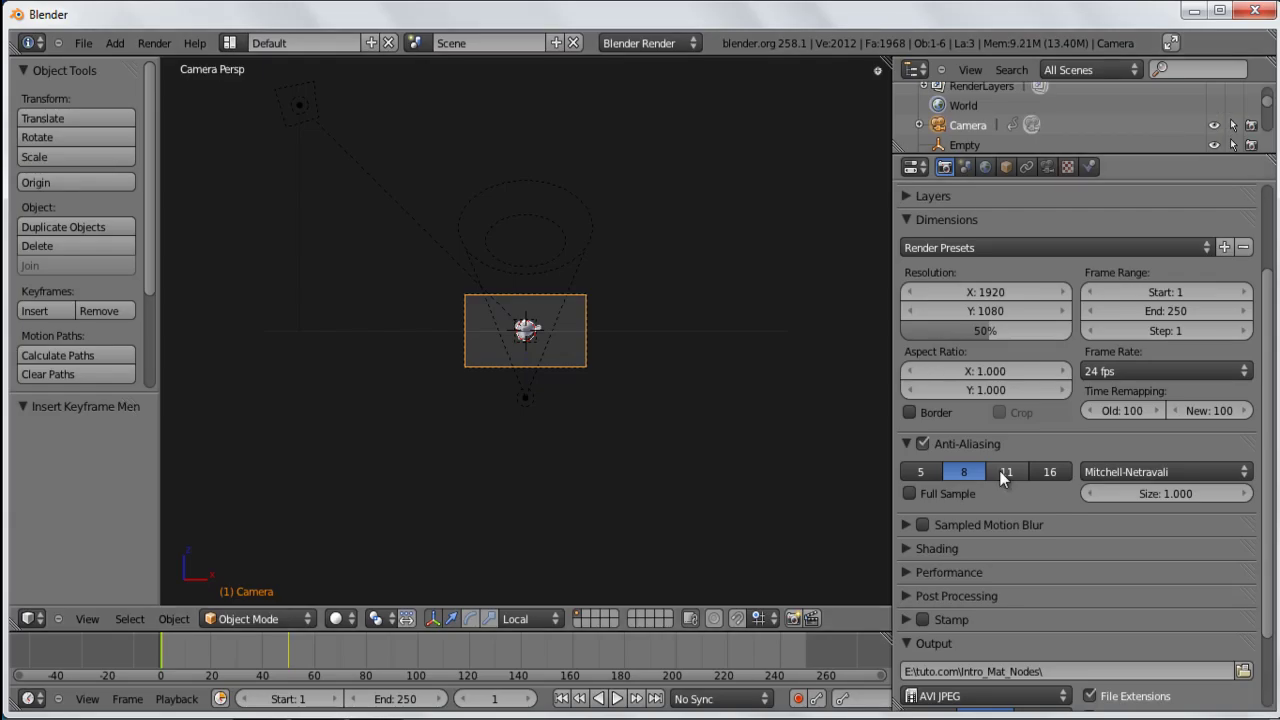
Step: Test-render frame 1, set the world's horizon color to black, and render the frame again
scroll(1039, 369, up, 3)
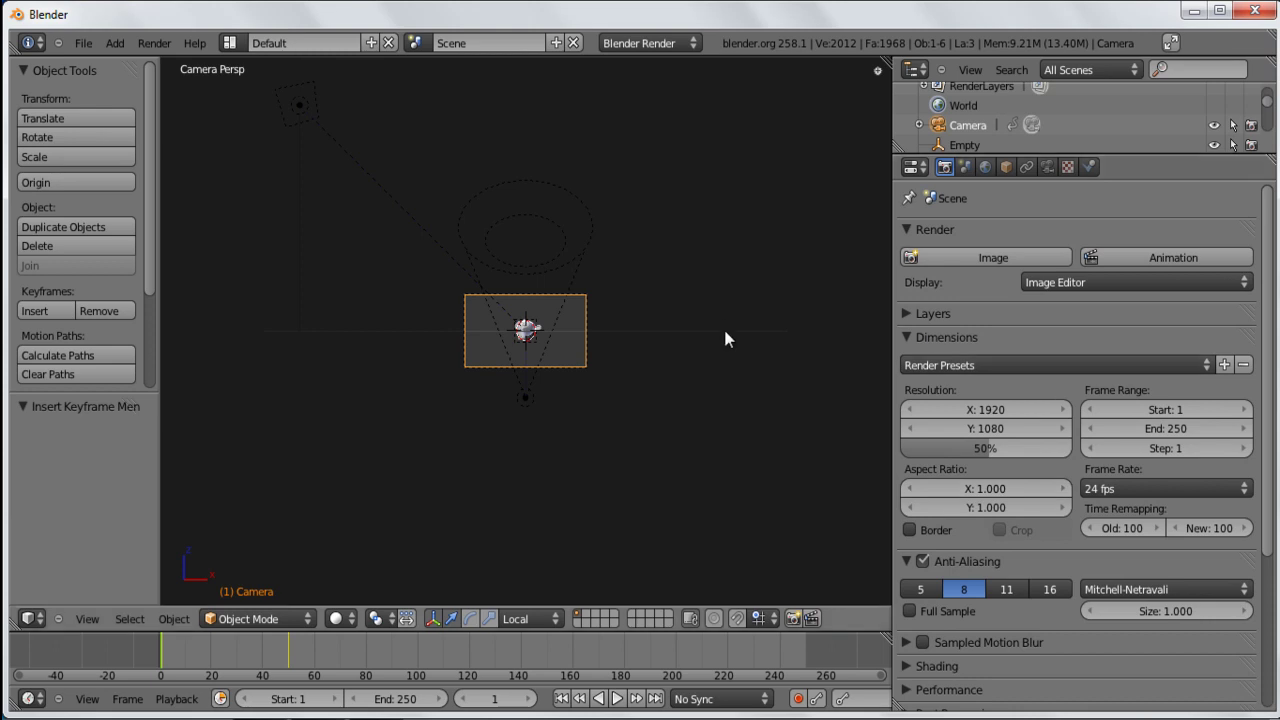
key(F12)
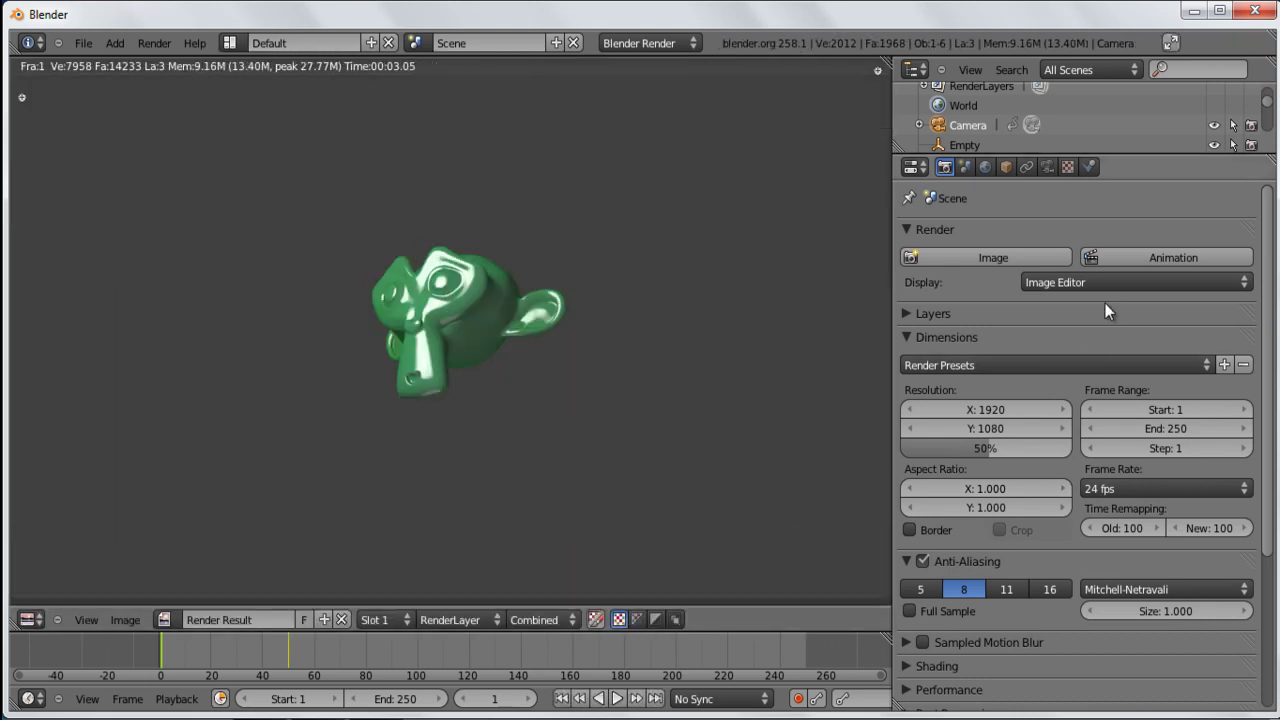
click(987, 167)
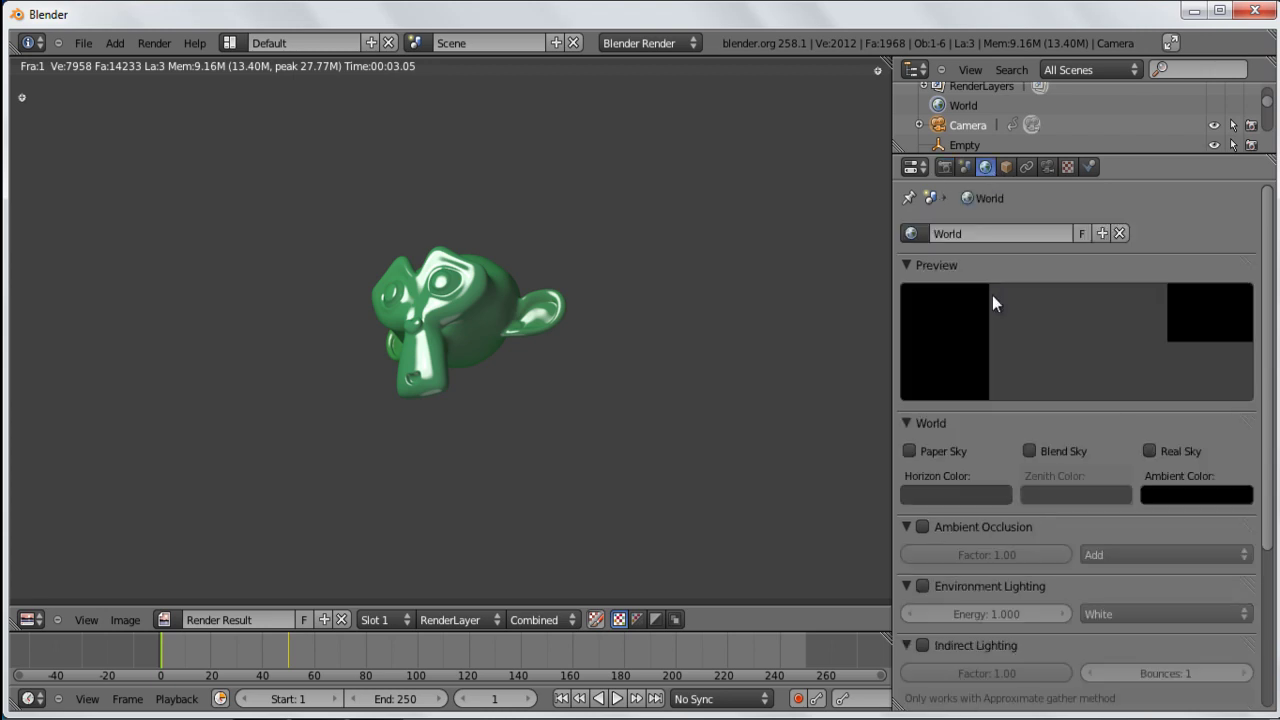
click(1005, 492)
drag(1065, 338, 1068, 396)
key(F12)
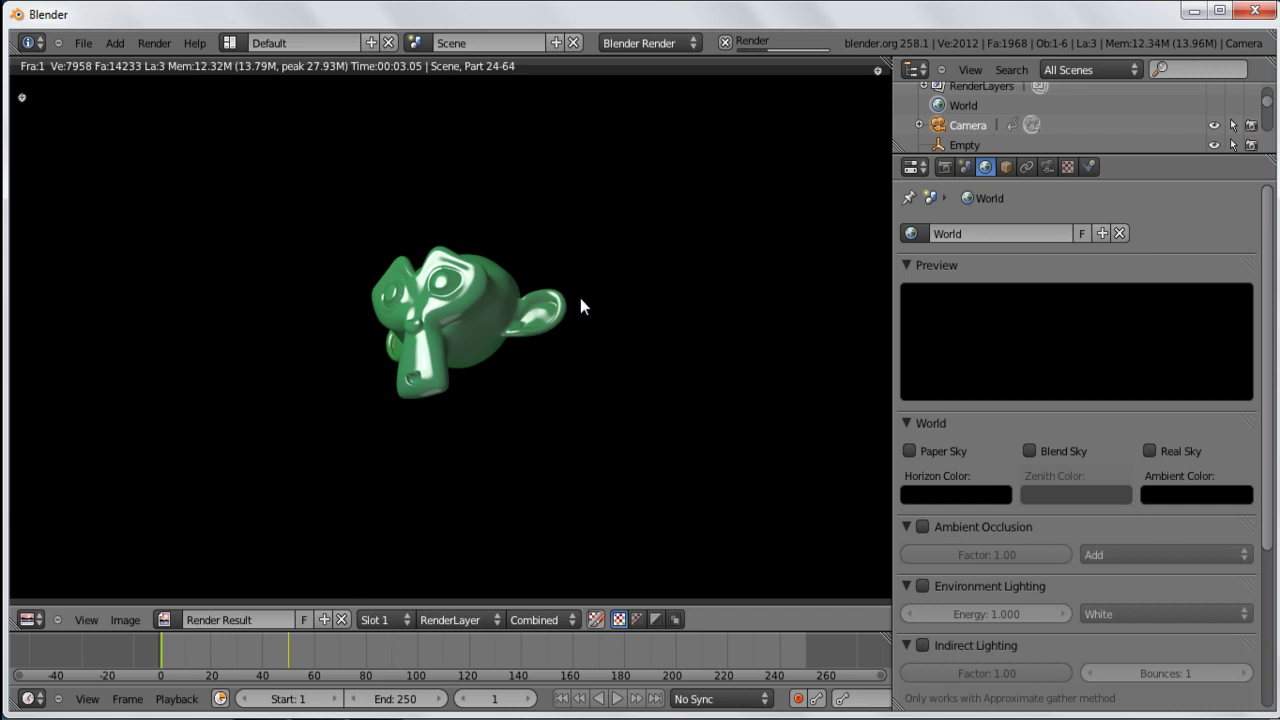
key(Escape)
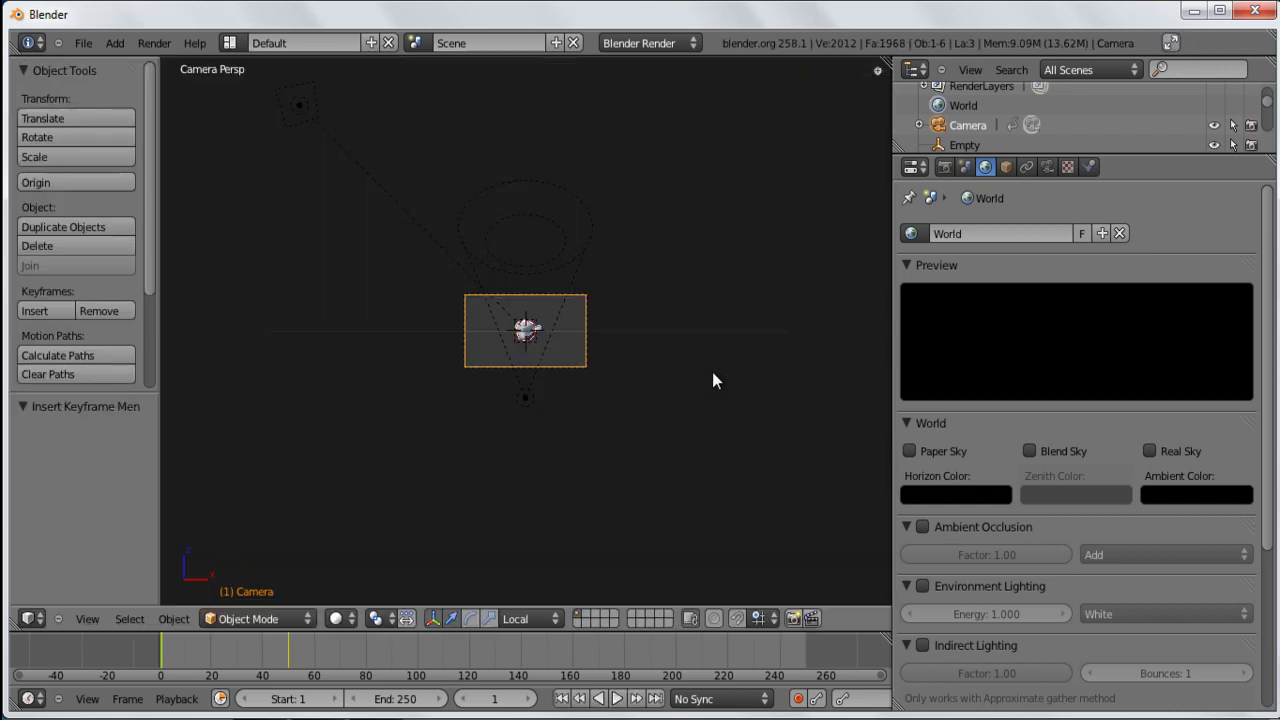
Step: Save the scene as Intro_Mat_Node_01.blend in the E:\tuto.com\Intro_Mat_Nodes folder
key(ctrl+s)
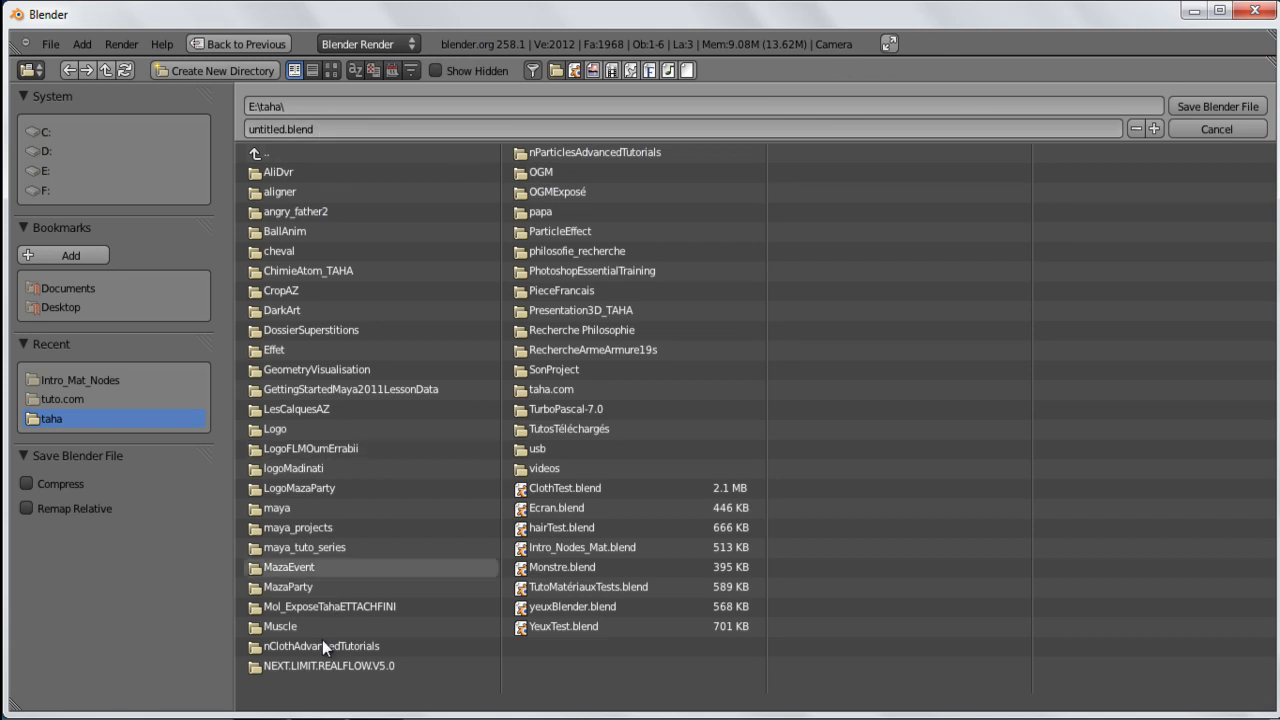
click(33, 170)
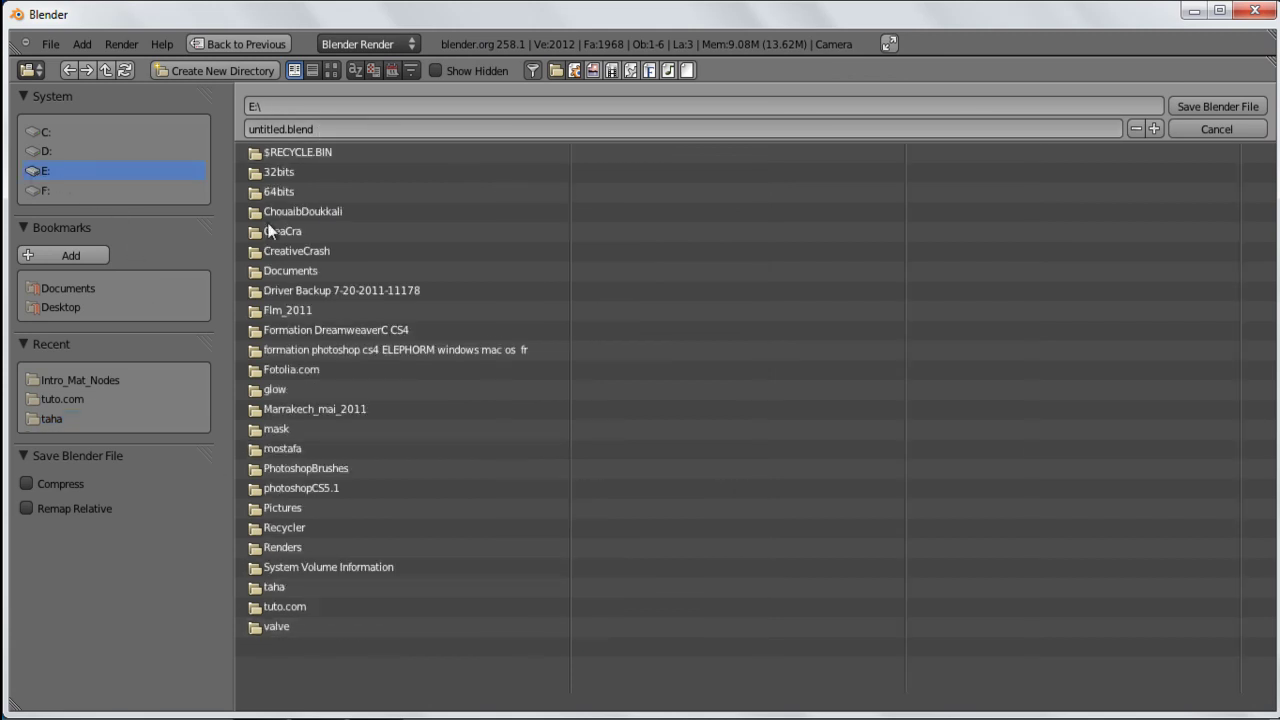
click(272, 603)
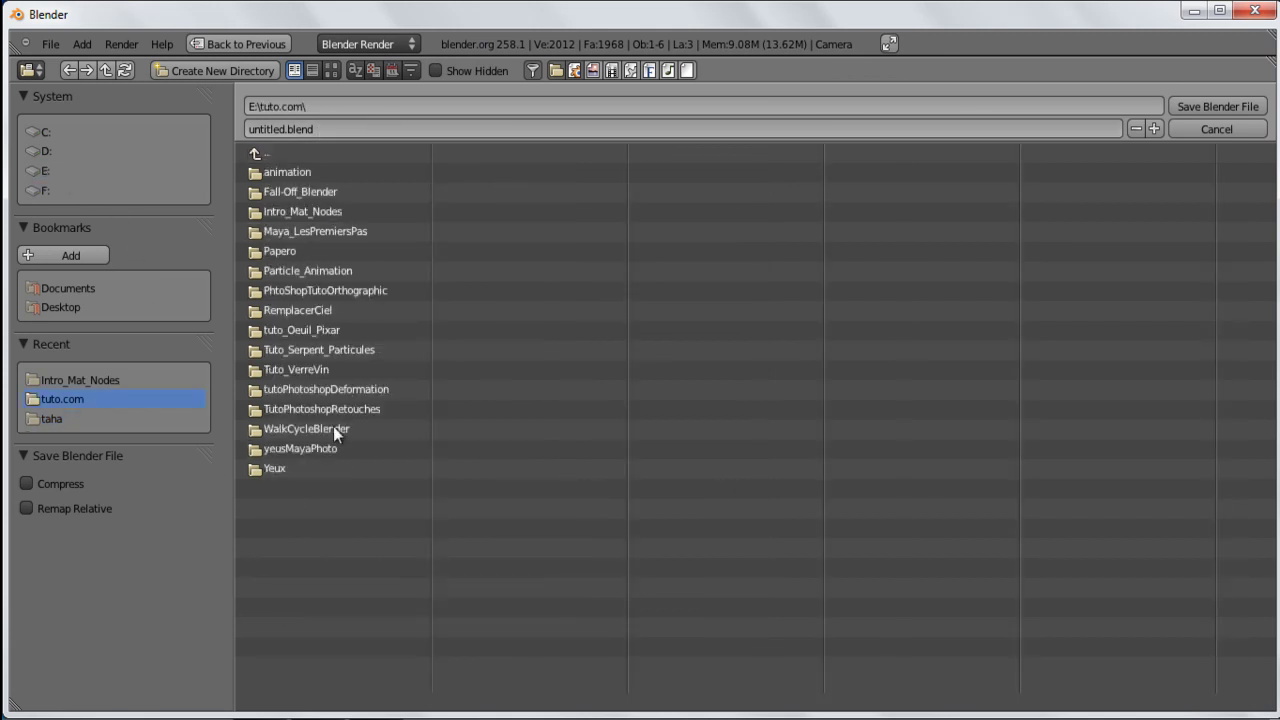
click(313, 214)
click(351, 126)
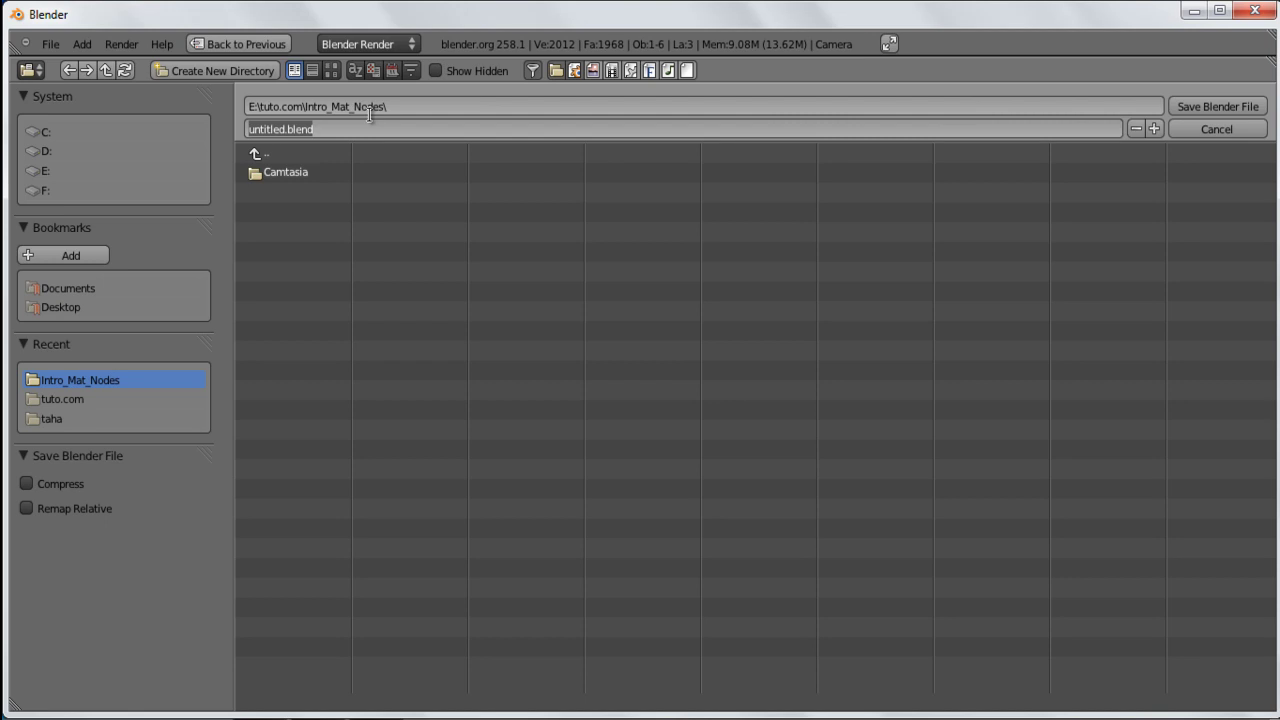
key(BackSpace)
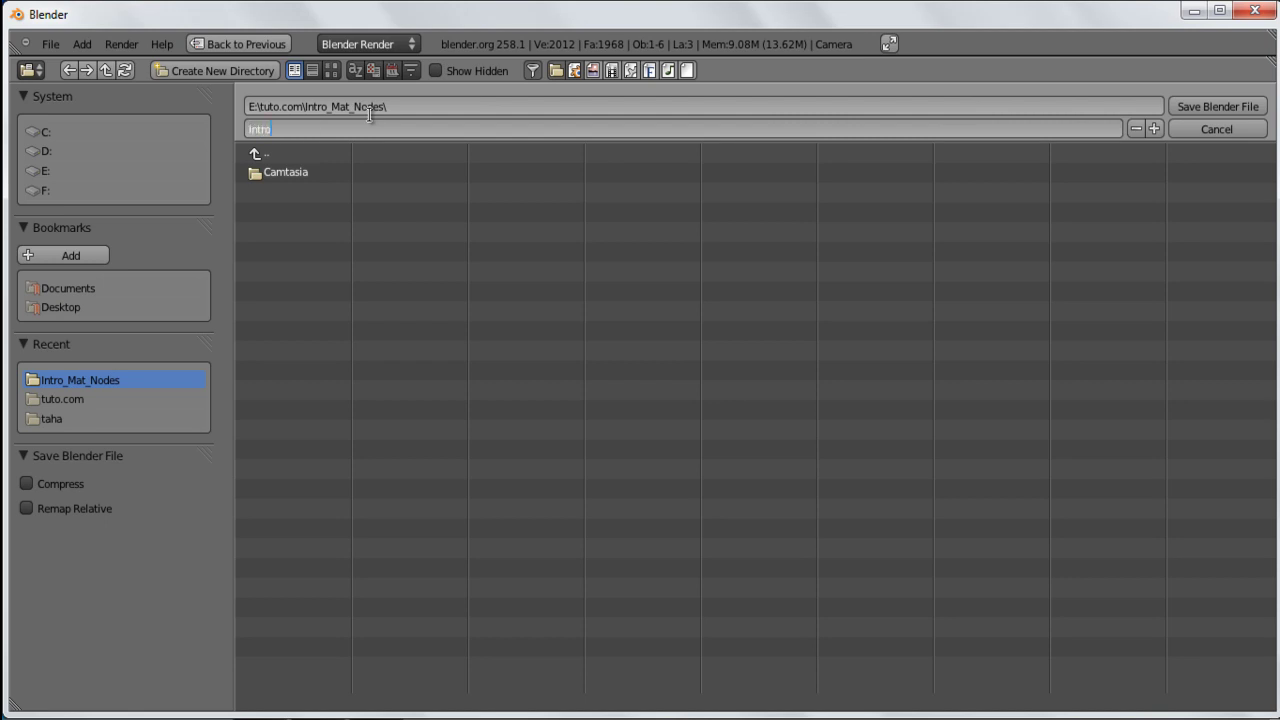
text(Intro_Mat_Node_01)
key(Return)
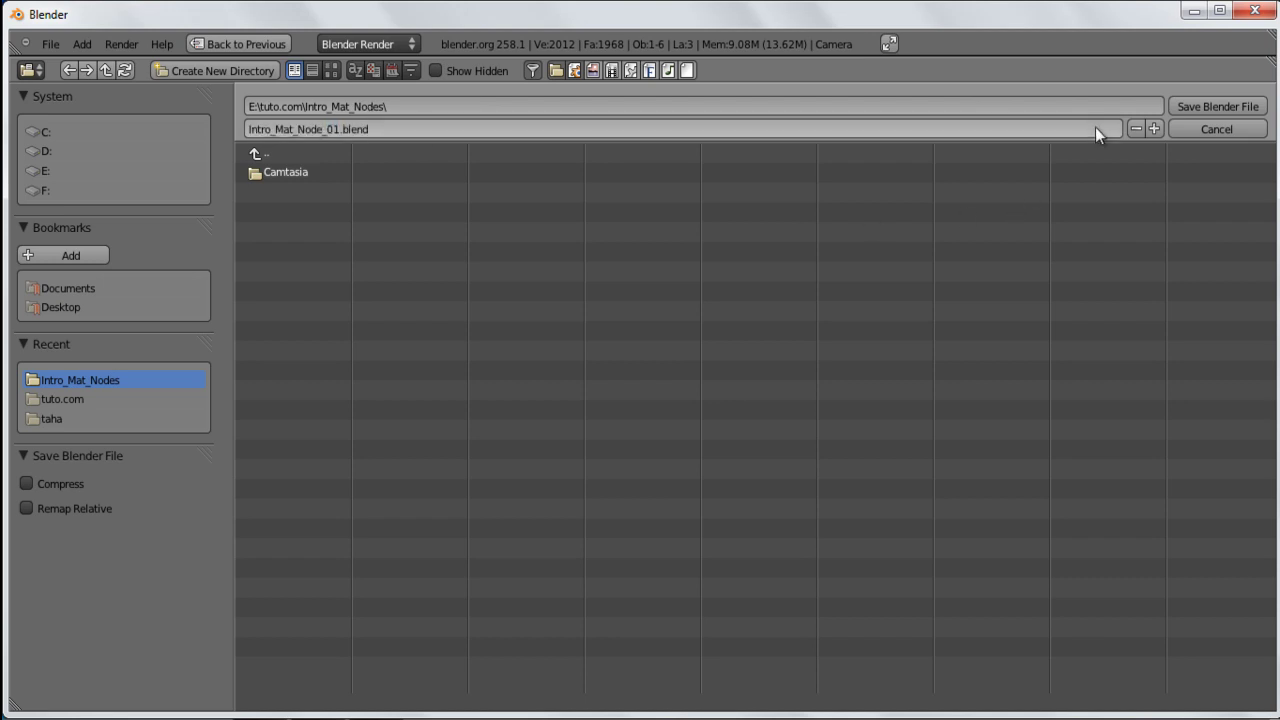
click(1228, 108)
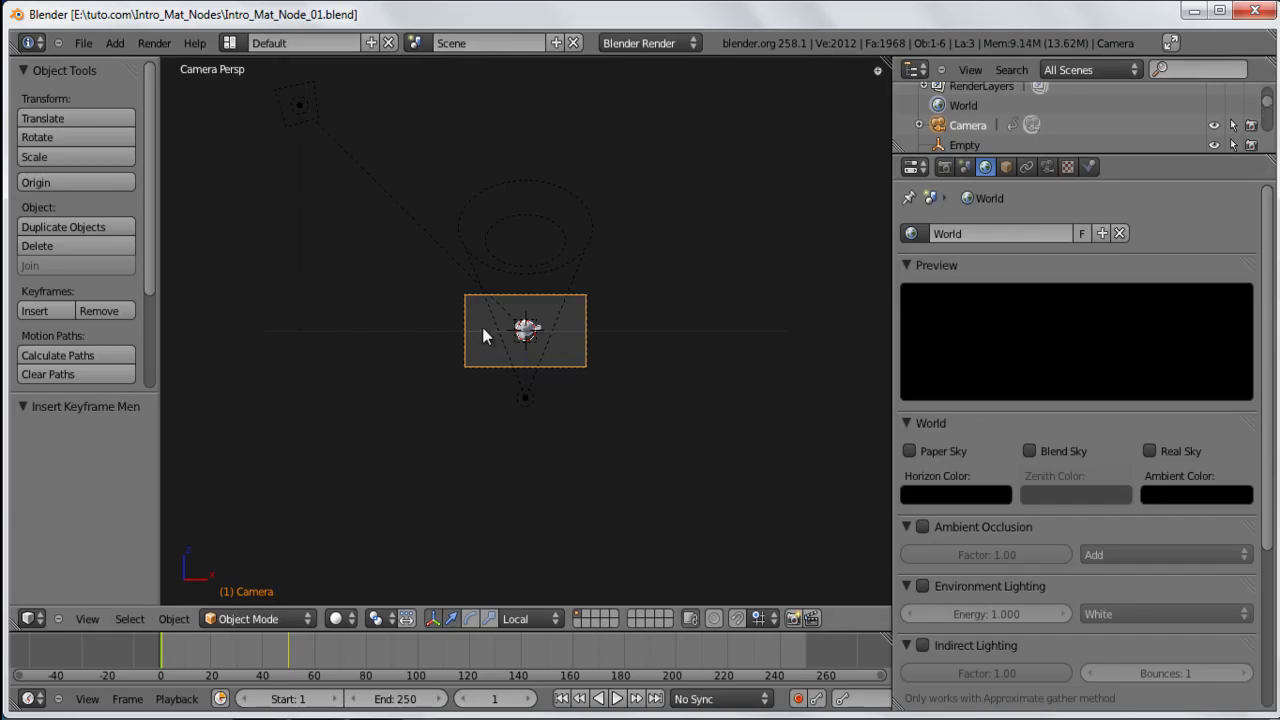
Step: Render the camera animation and stop the rendering around frame 60
click(944, 167)
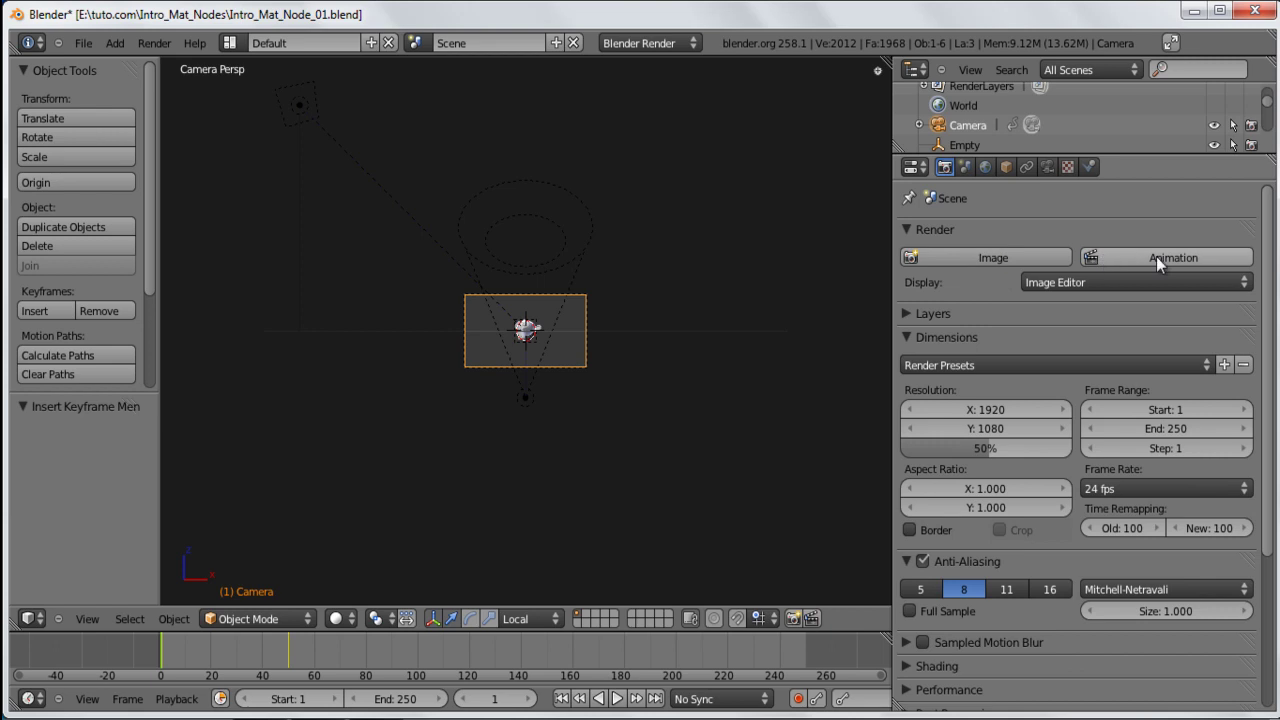
click(1038, 258)
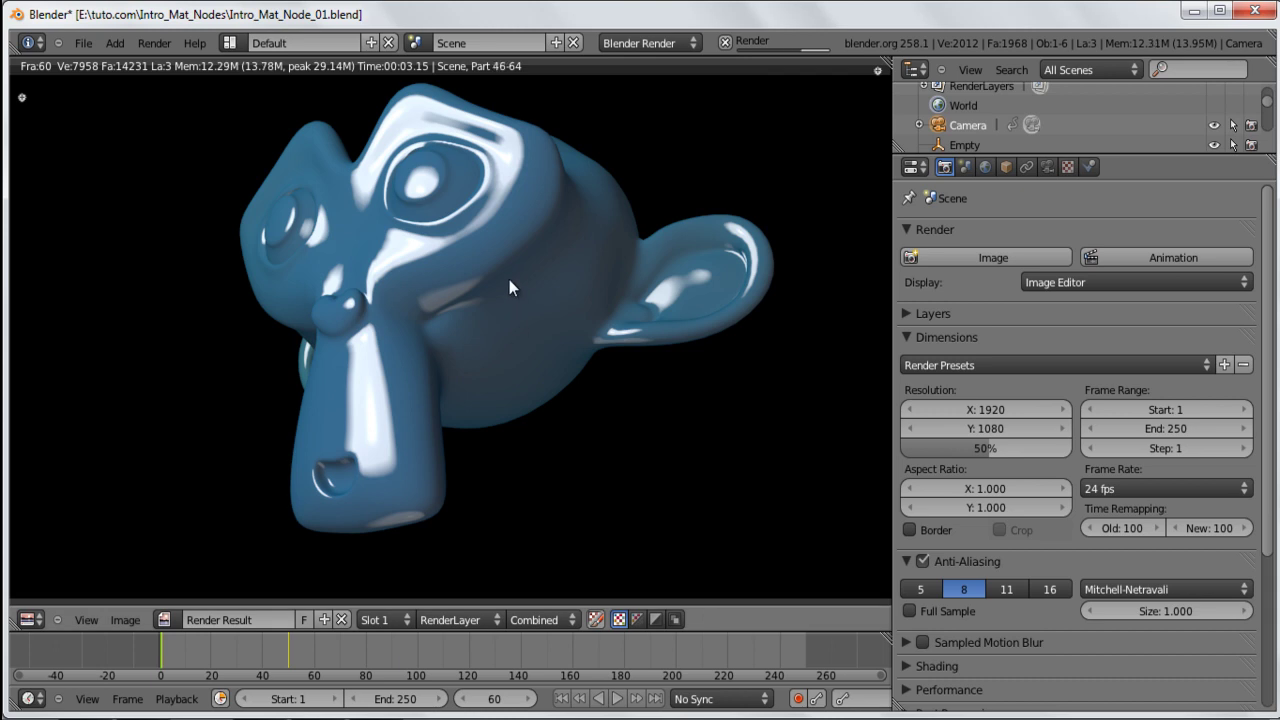
key(Escape)
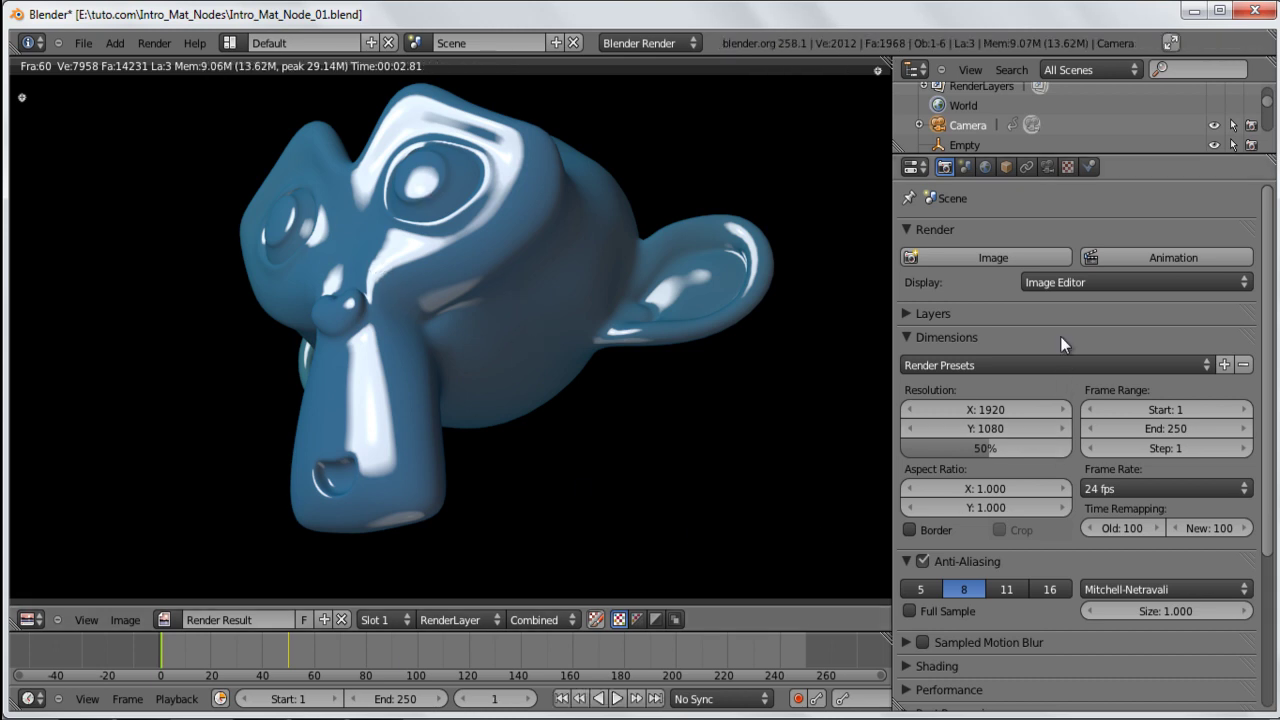
Step: Set the frame range's end to 52 and render the animation again
scroll(1059, 296, down, 1)
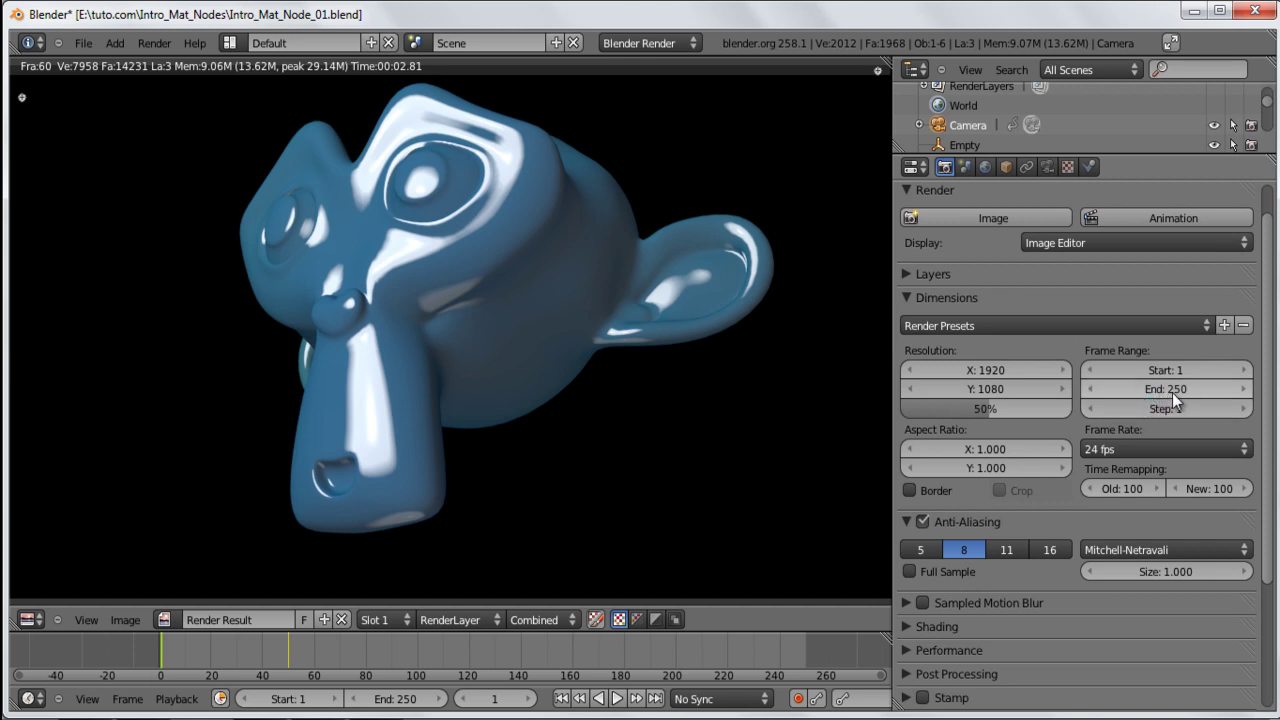
click(1170, 392)
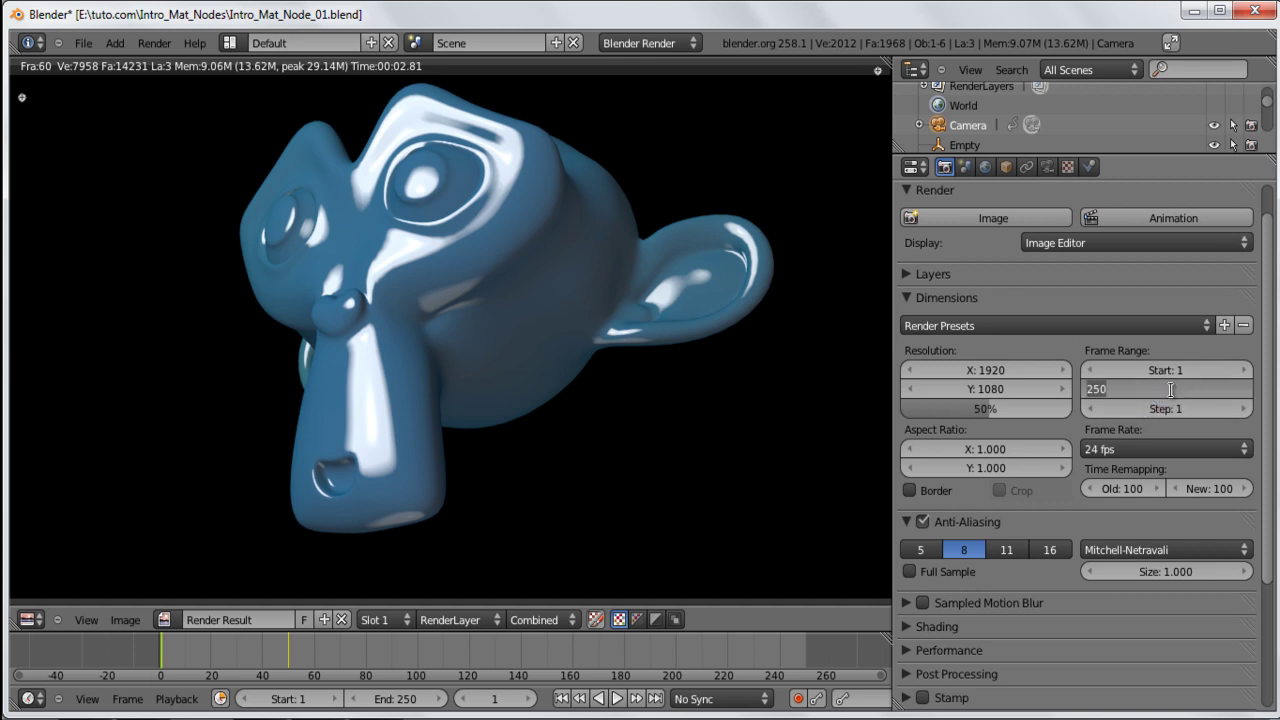
text(52)
key(Return)
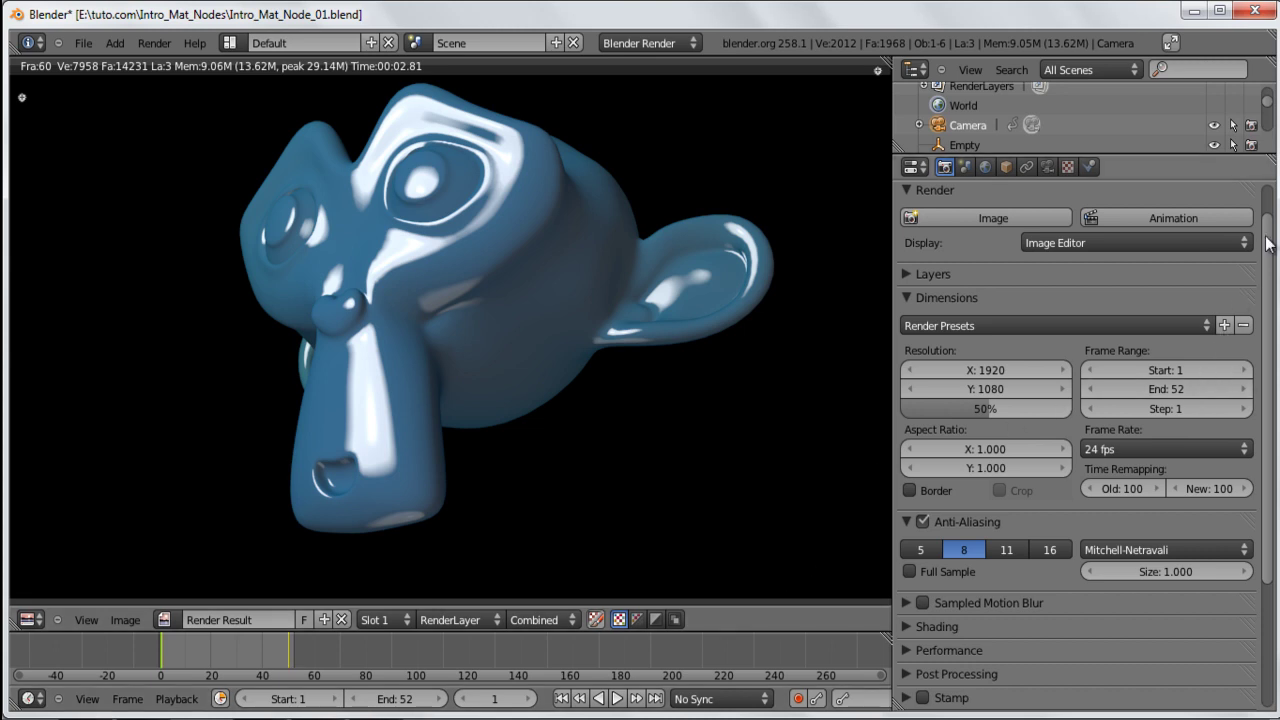
drag(1264, 257, 1266, 208)
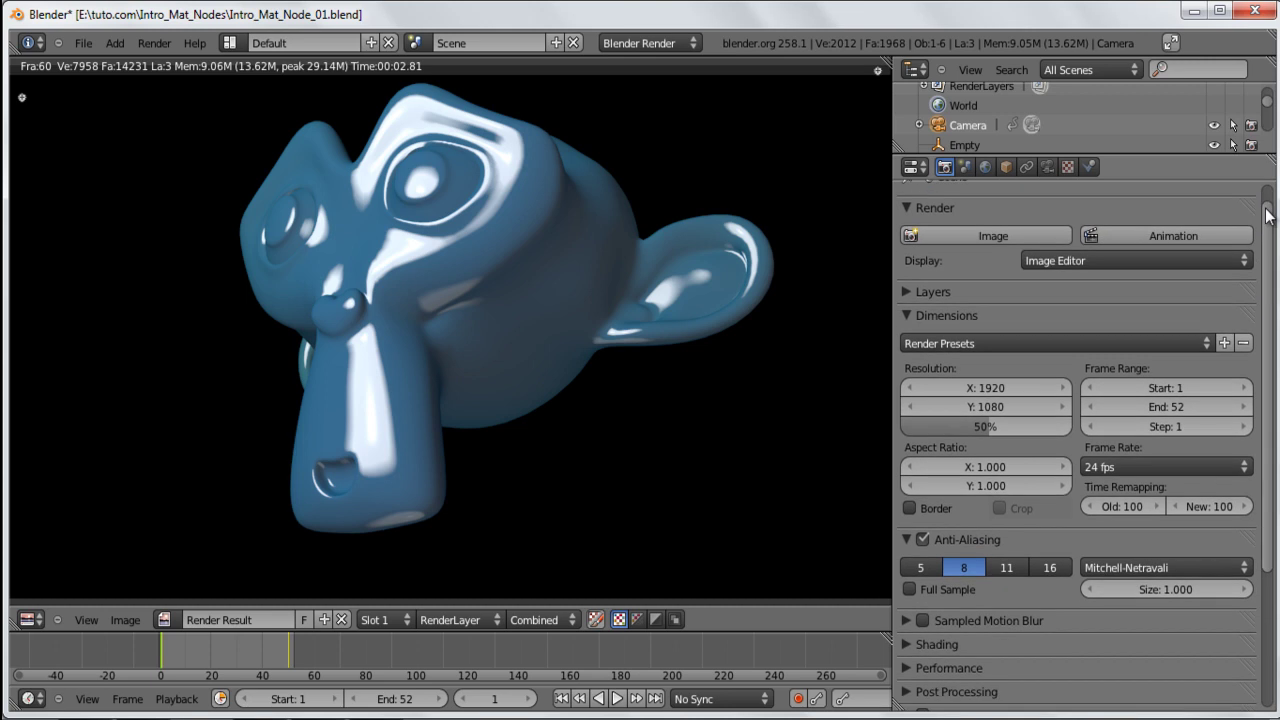
click(1089, 235)
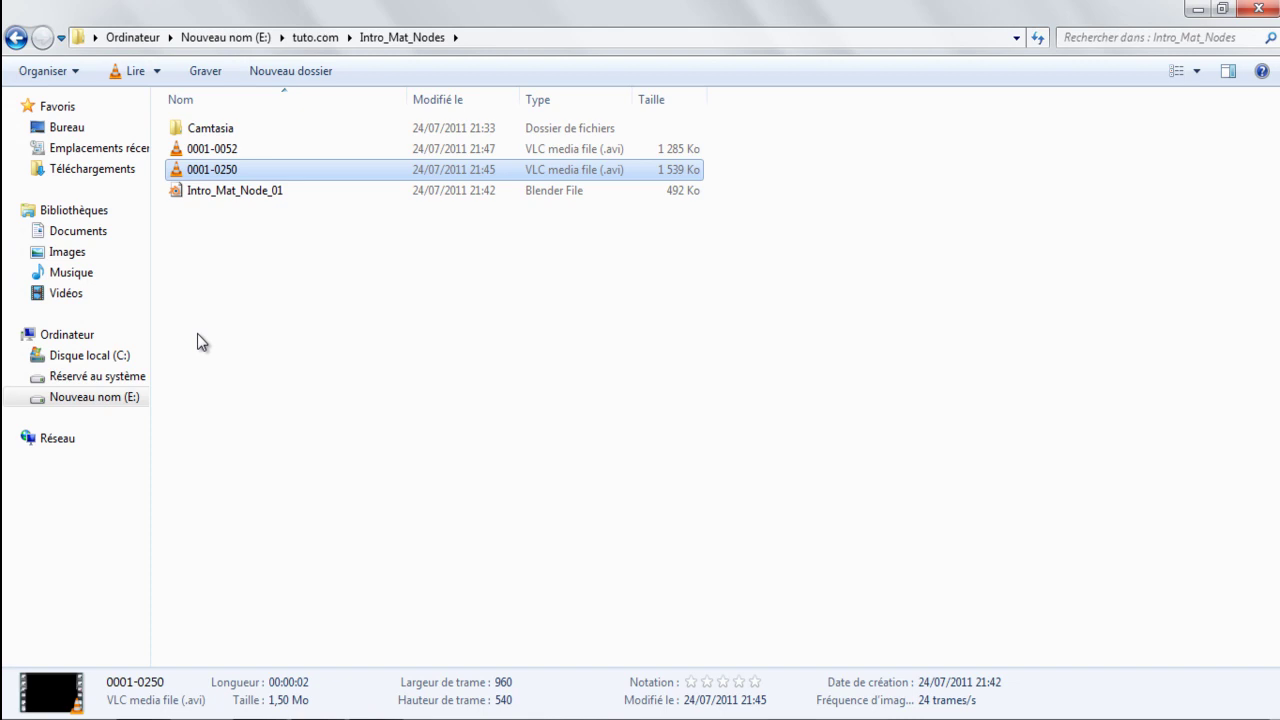
Step: Open the rendered 0001-0250 video from the Intro_Mat_Nodes folder in VLC and replay it several times
click(198, 334)
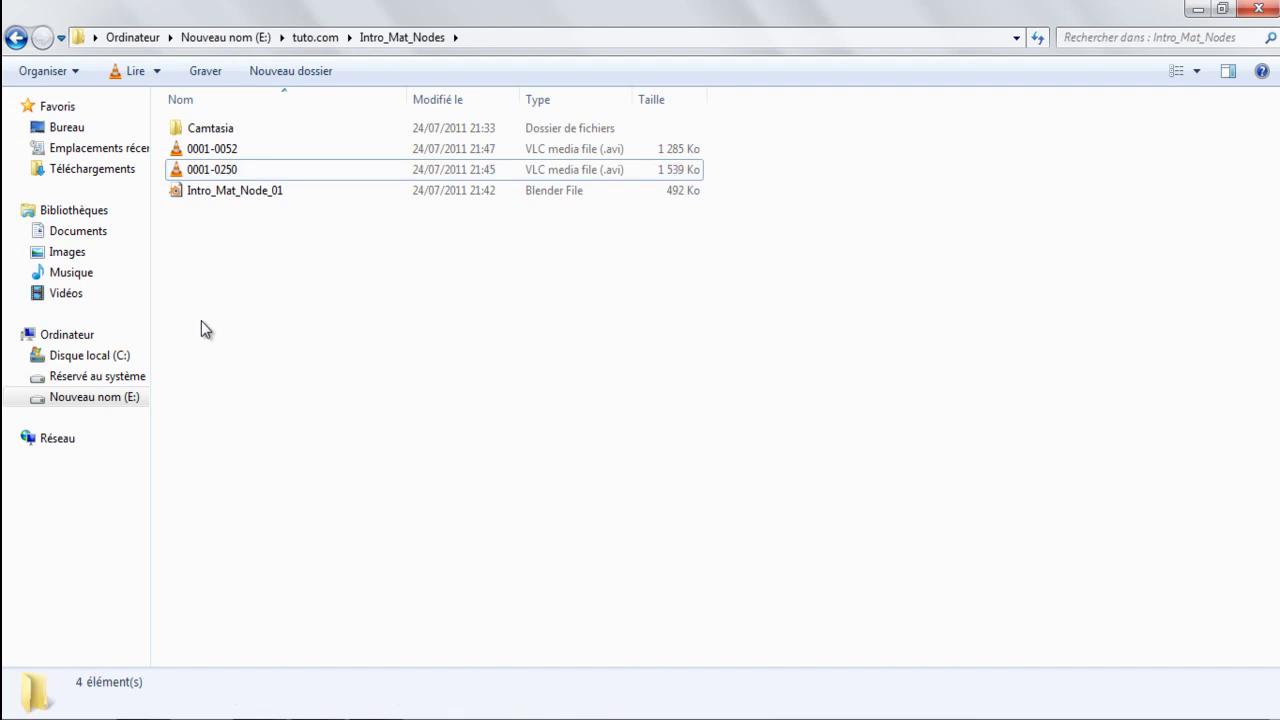
double_click(246, 170)
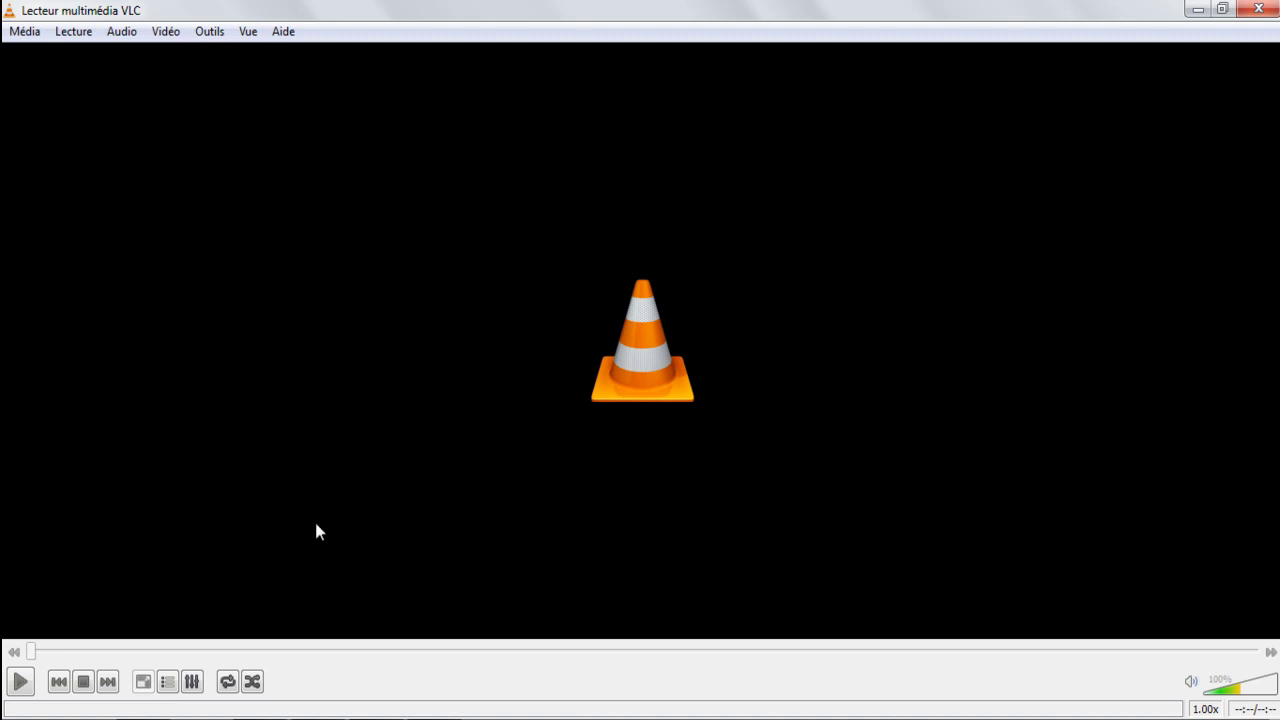
key(space)
key(space)
key(space)
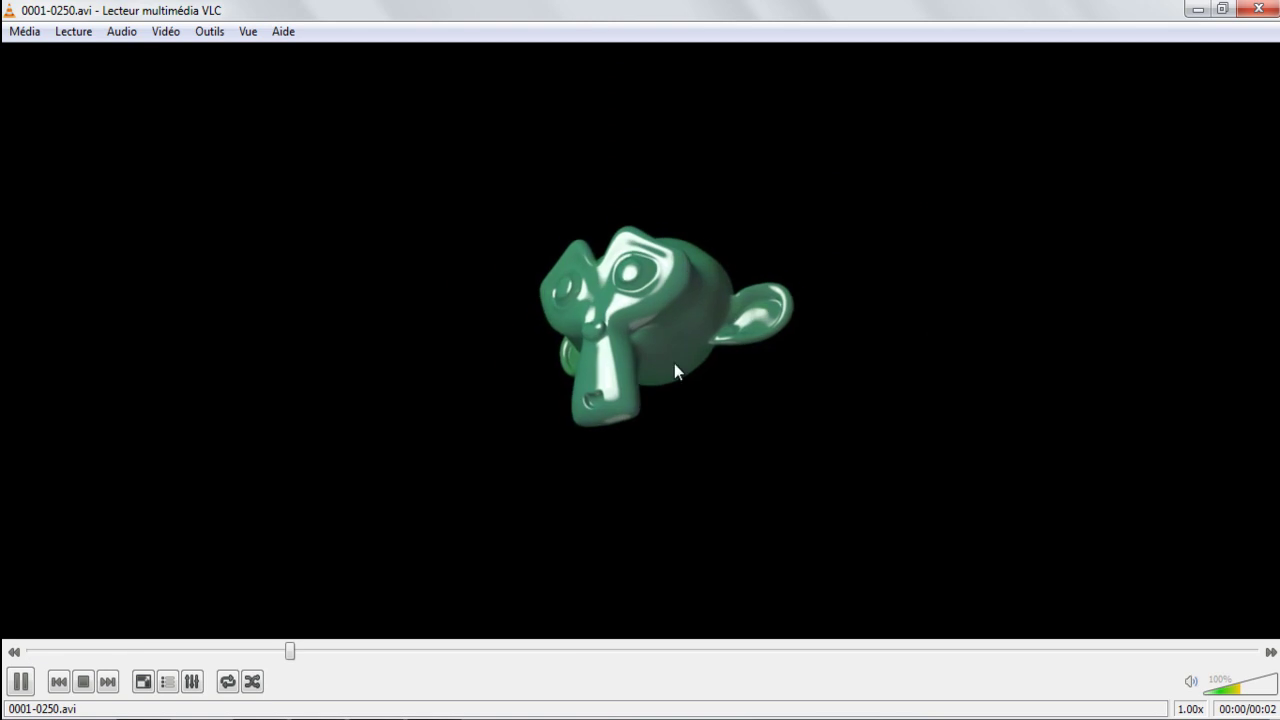
key(space)
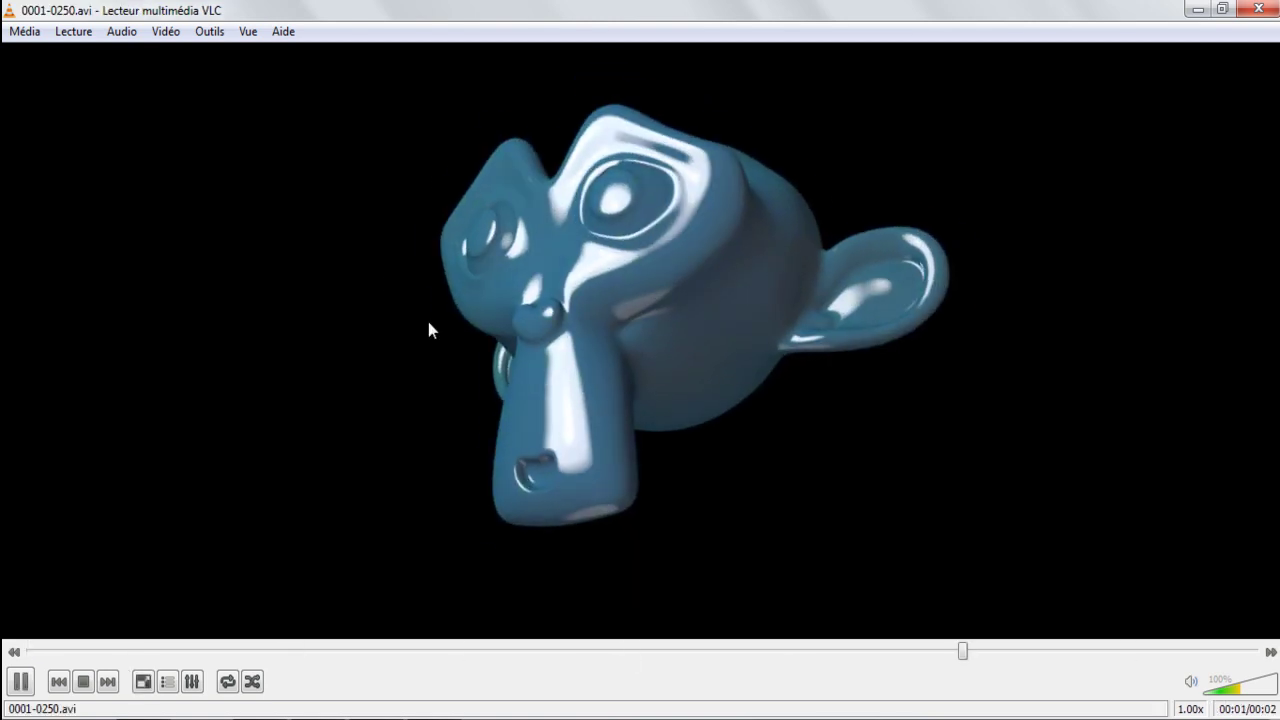
key(space)
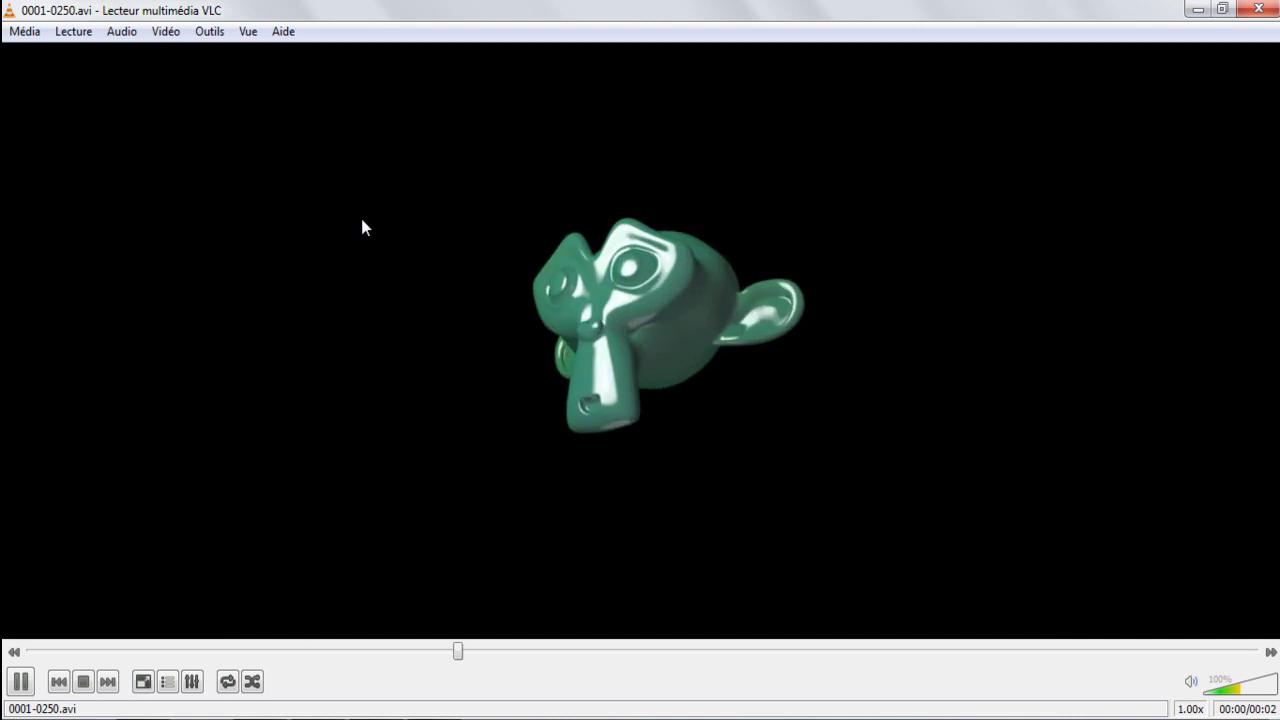